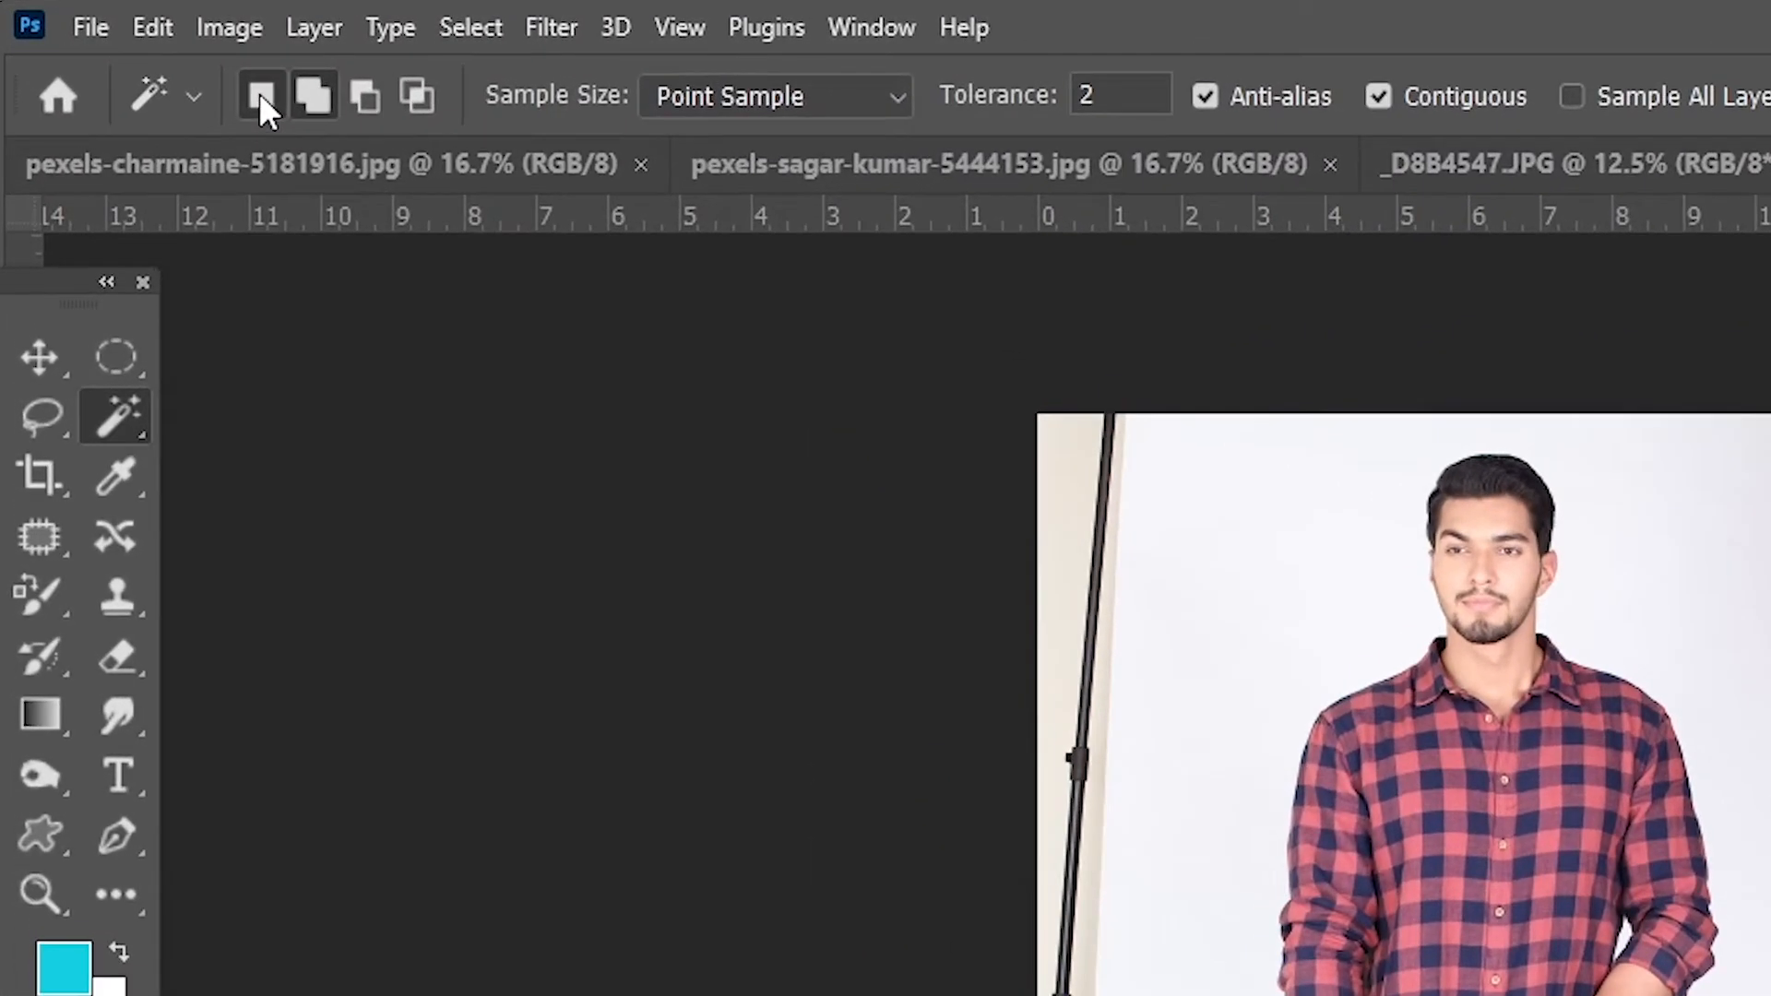
# Step: Set the Magic Wand to New Selection mode, keeping the sample size at Point Sample
pyautogui.click(260, 95)
pyautogui.click(896, 96)
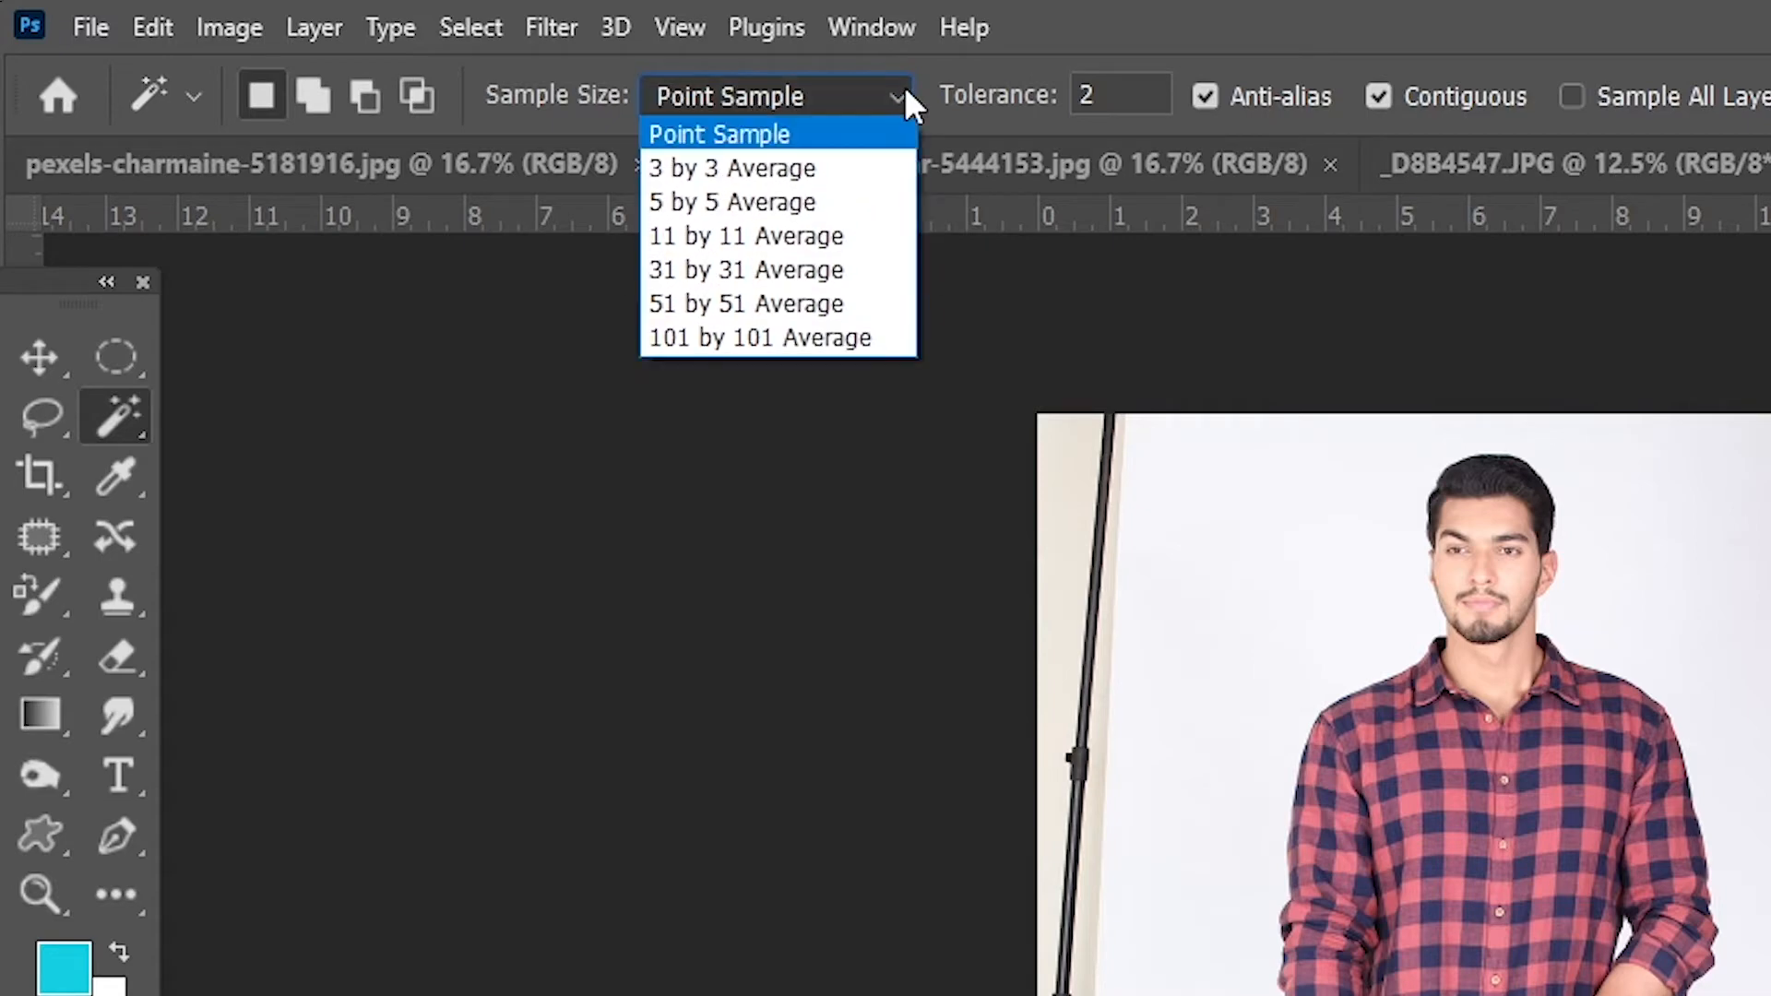
pyautogui.click(907, 94)
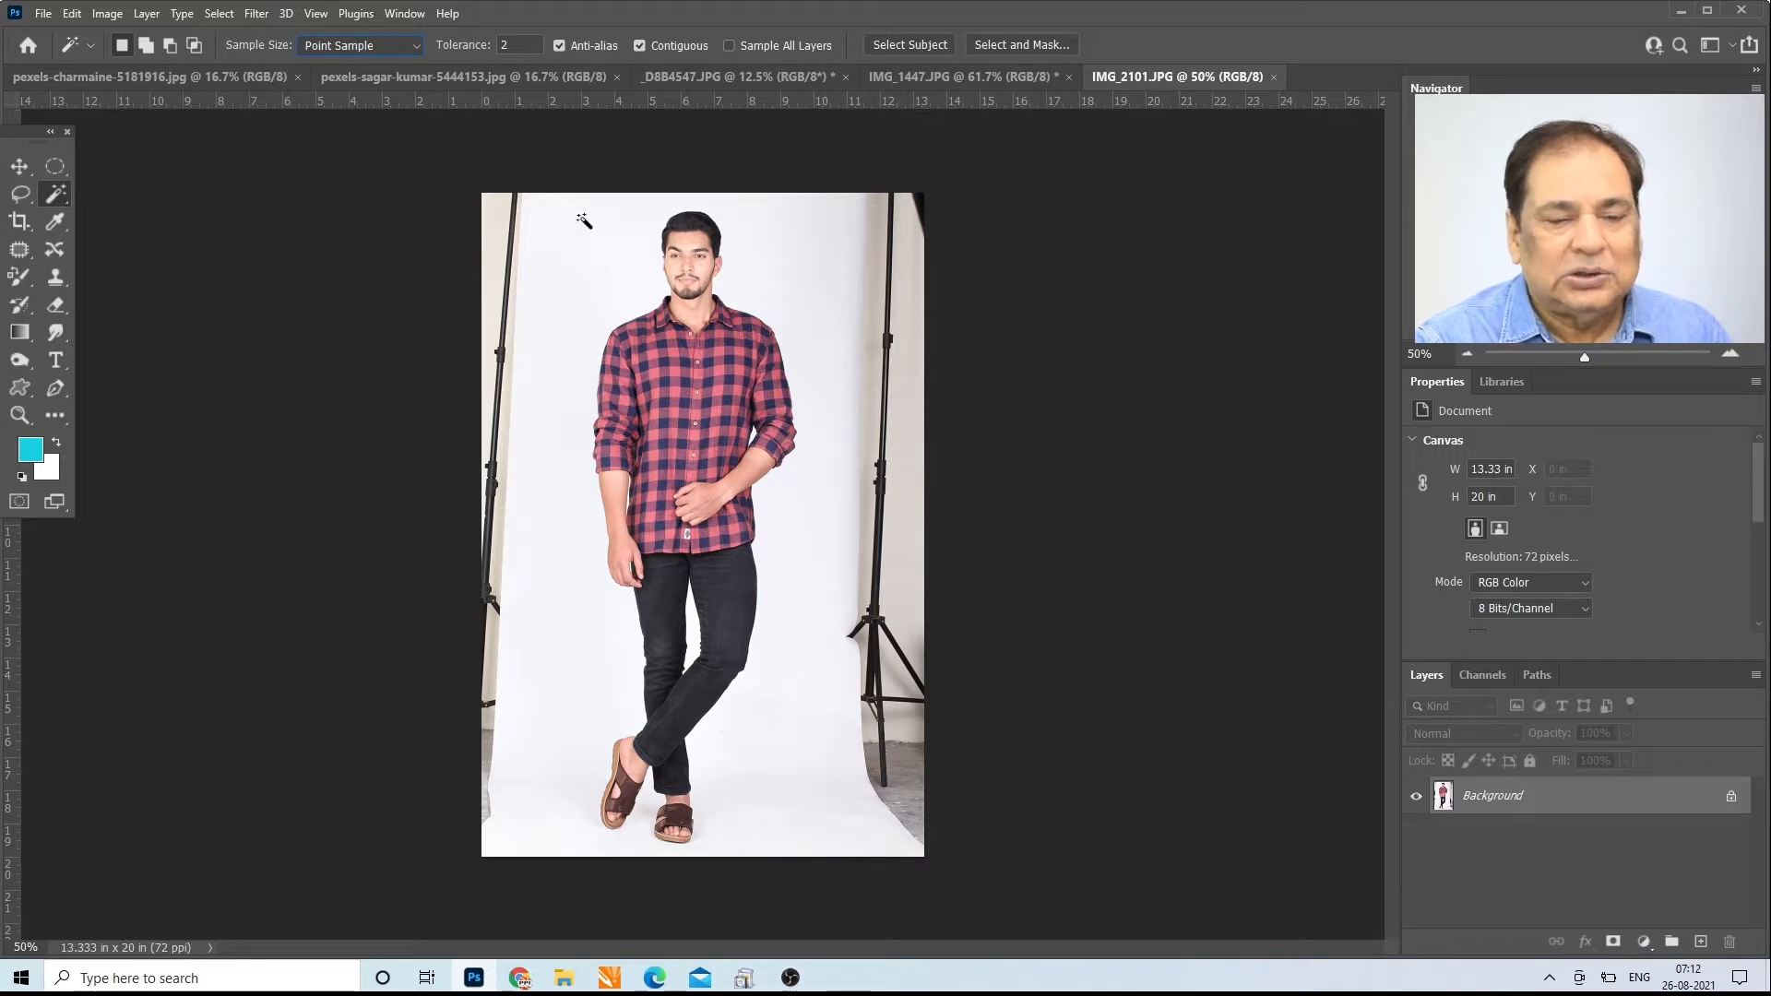
# Step: Try filling the area outside a rectangular marquee around the man with white, and undo the fill
pyautogui.click(59, 169)
pyautogui.click(129, 168)
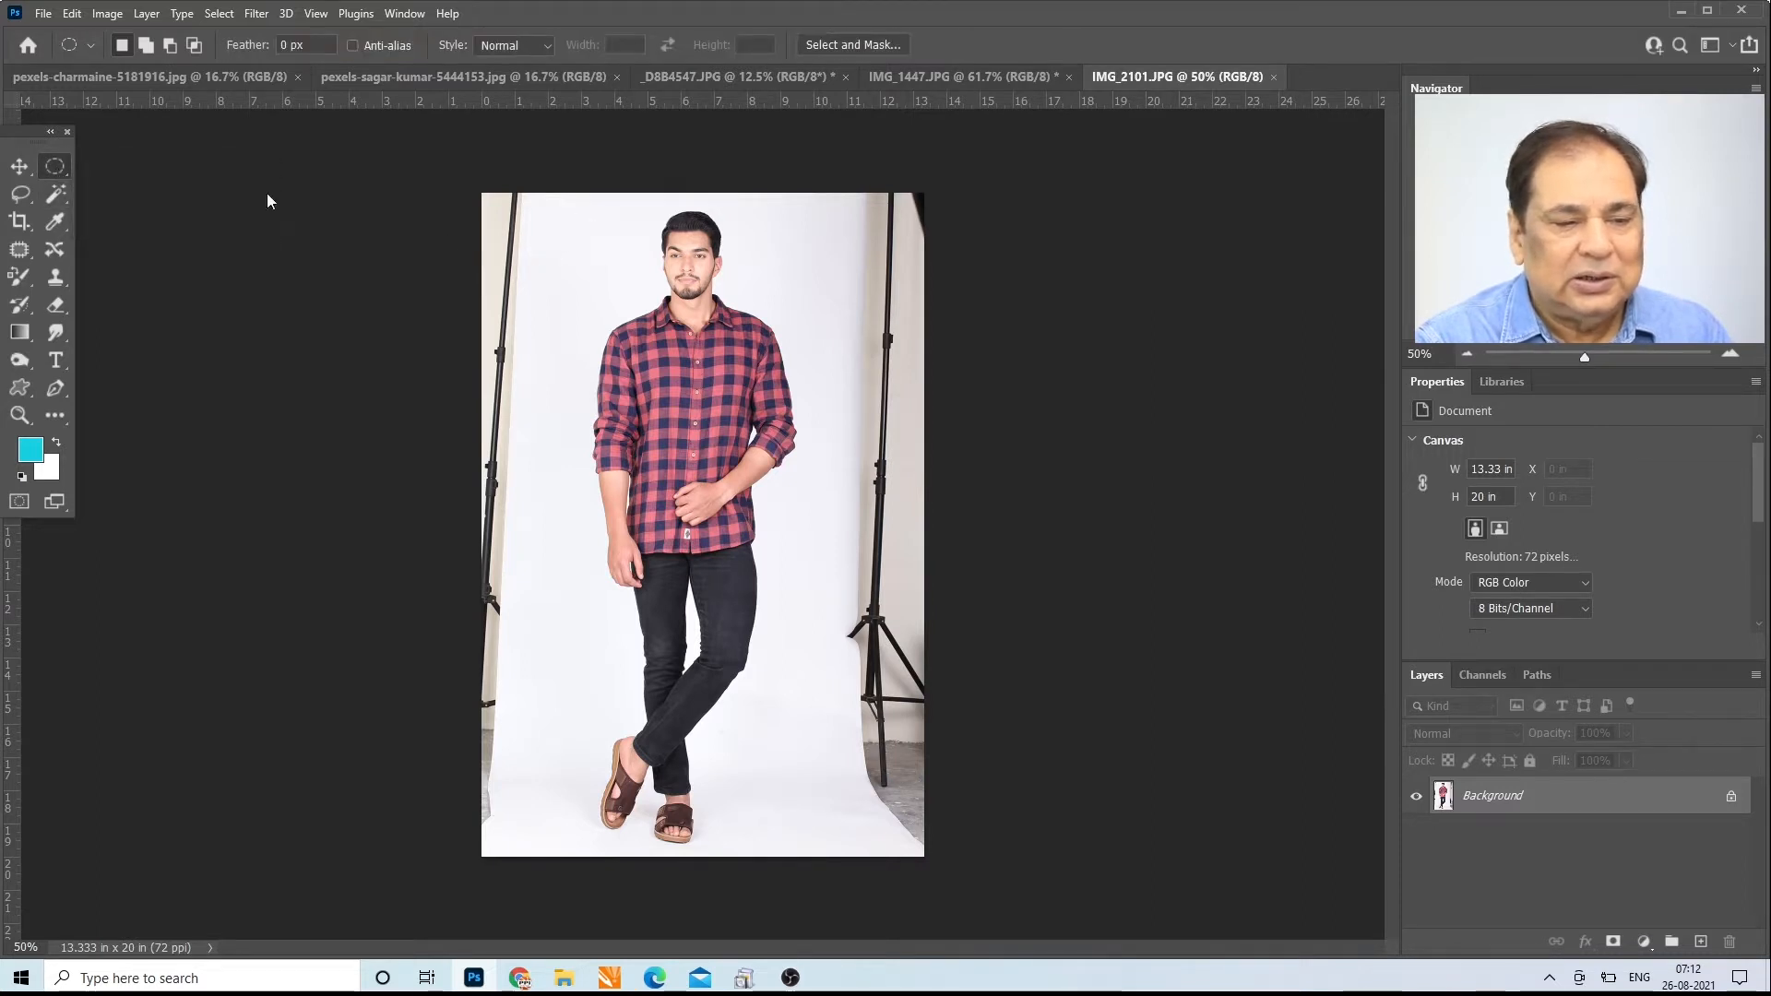
pyautogui.hotkey('shift', 'm')
pyautogui.moveTo(554, 204); pyautogui.dragTo(807, 858)
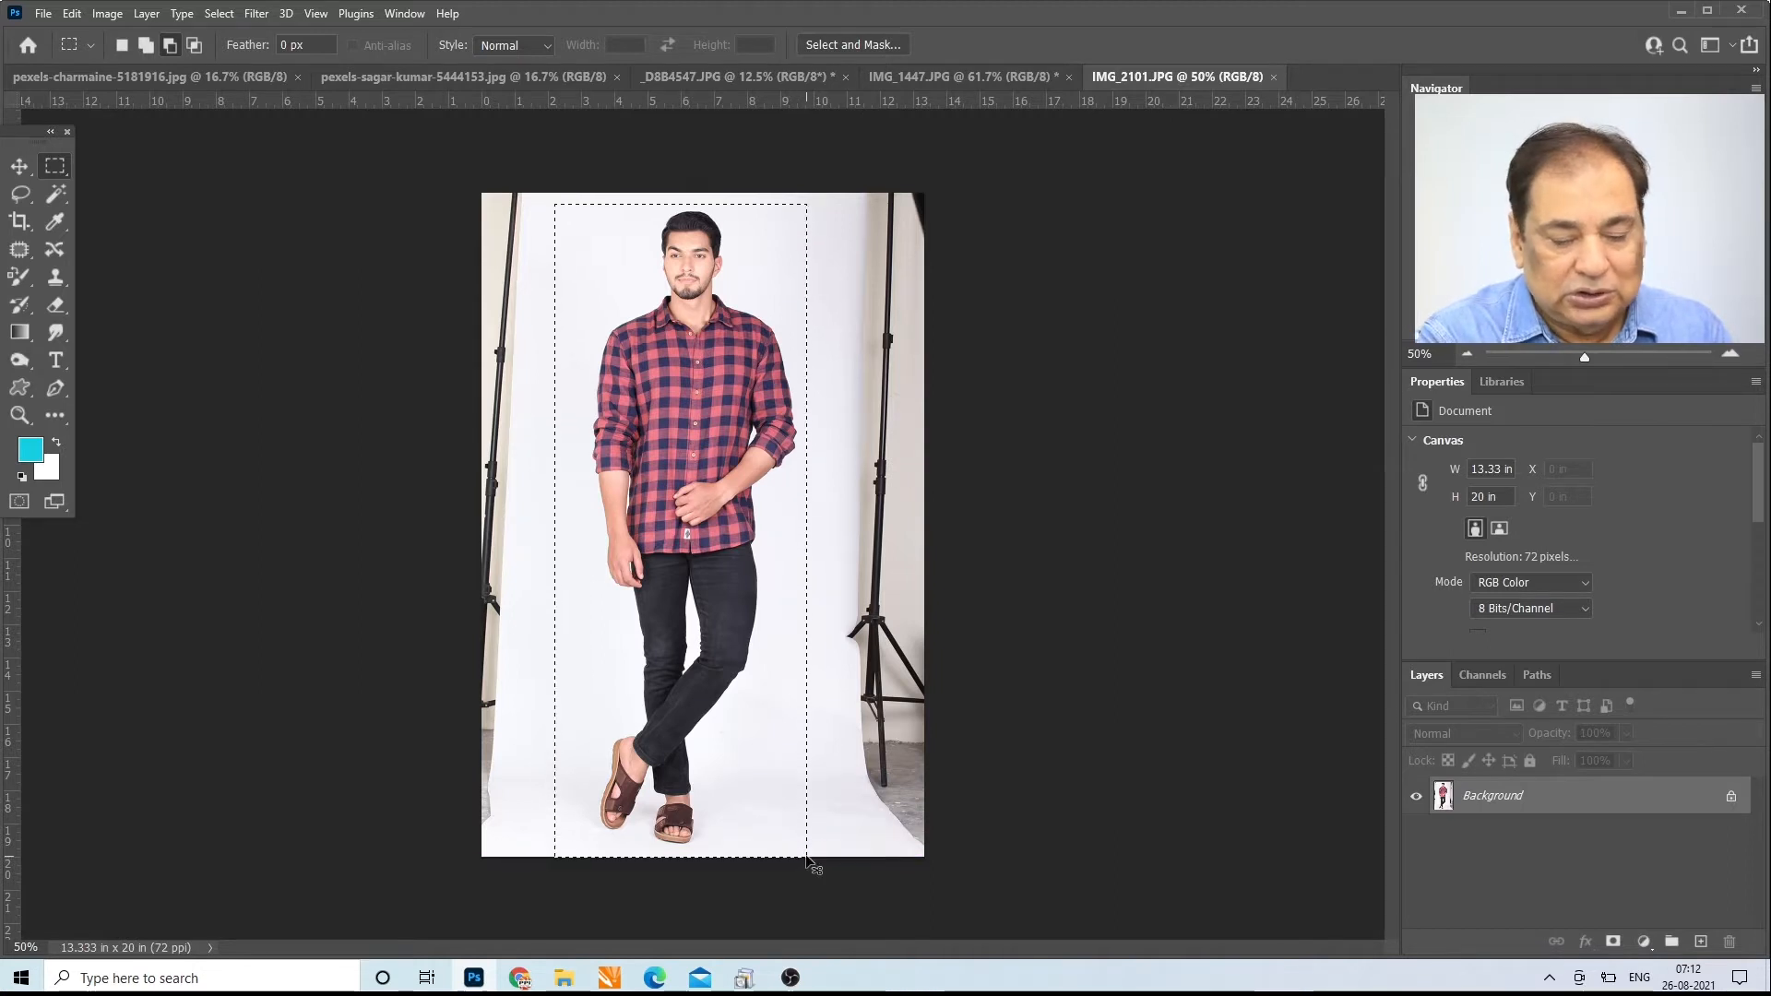
pyautogui.hotkey('ctrl', 'shift', 'i')
pyautogui.hotkey('shift', 'F5')
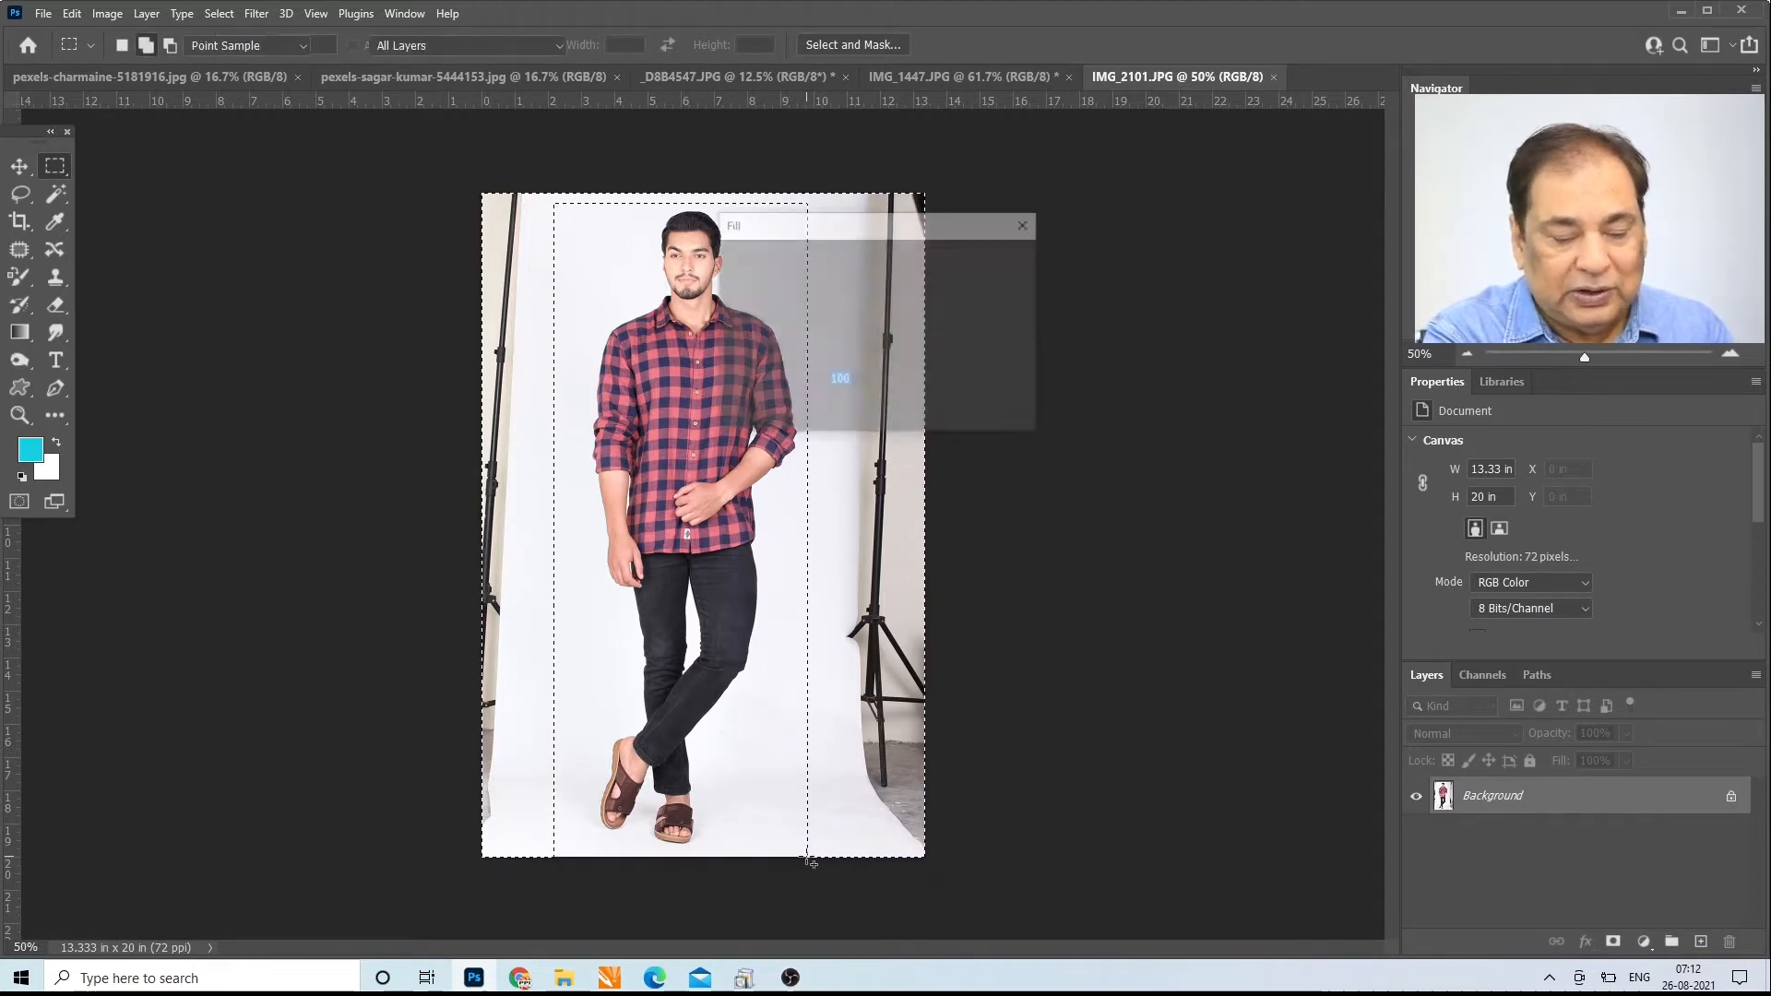
pyautogui.press('Return')
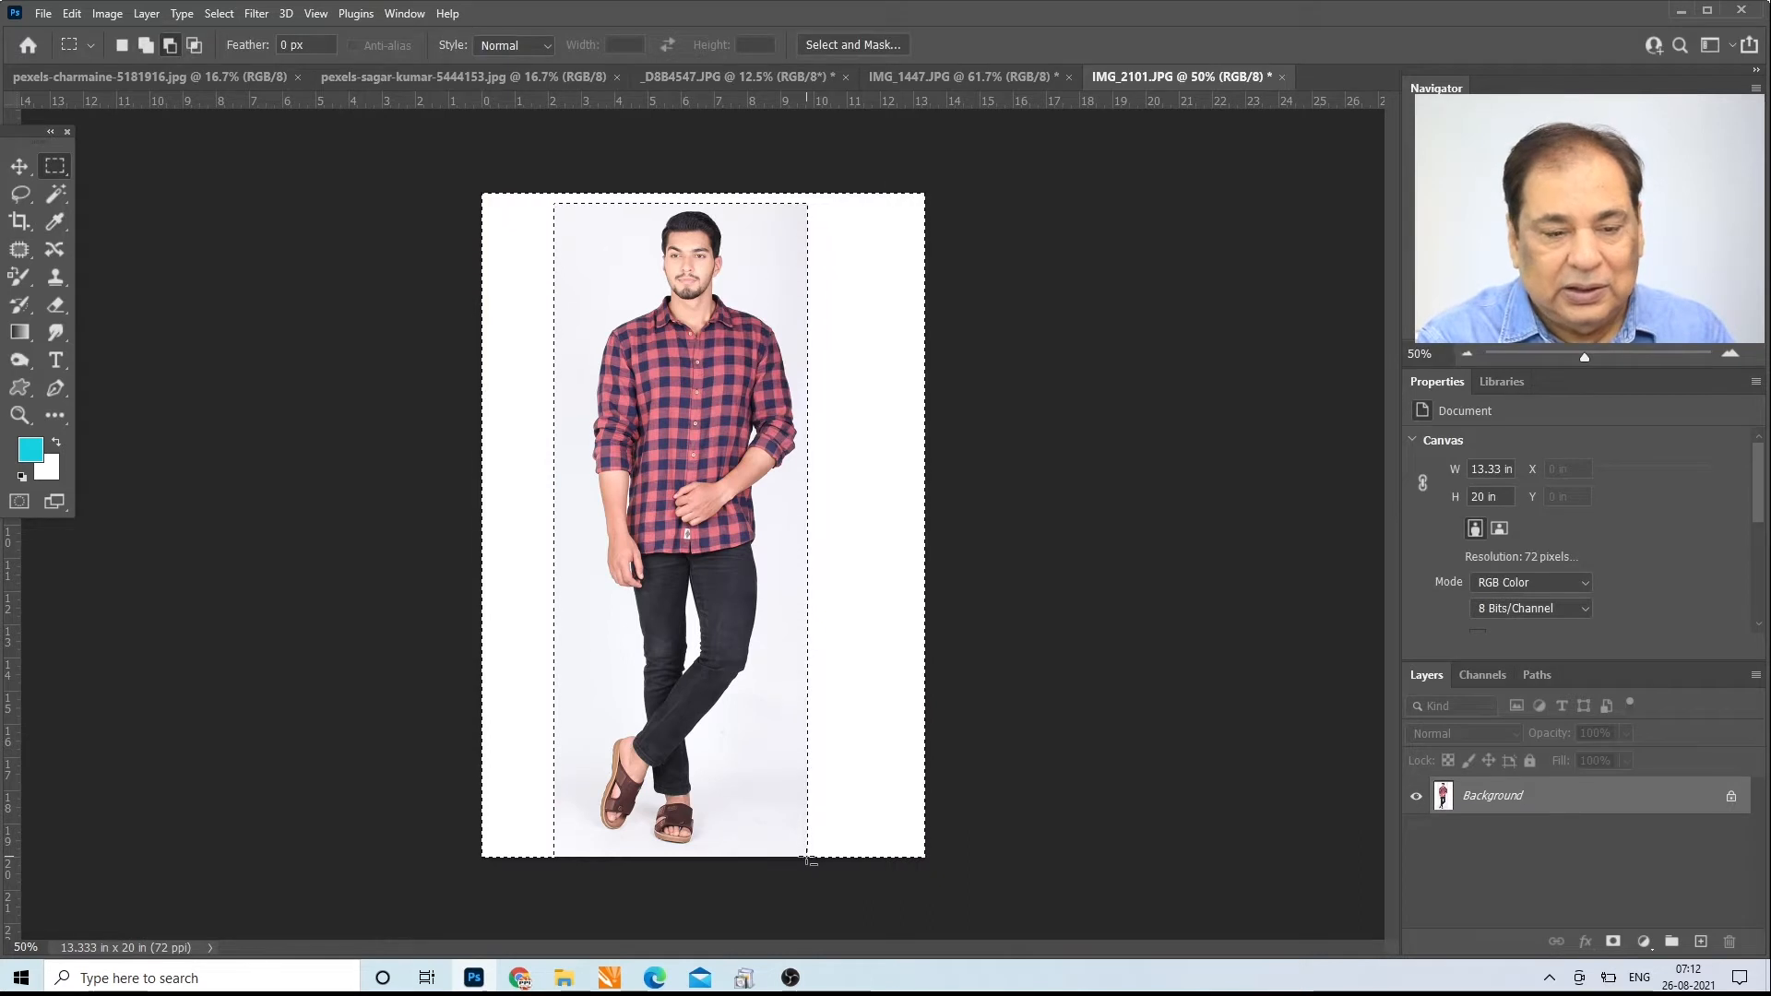
pyautogui.hotkey('ctrl', 'd')
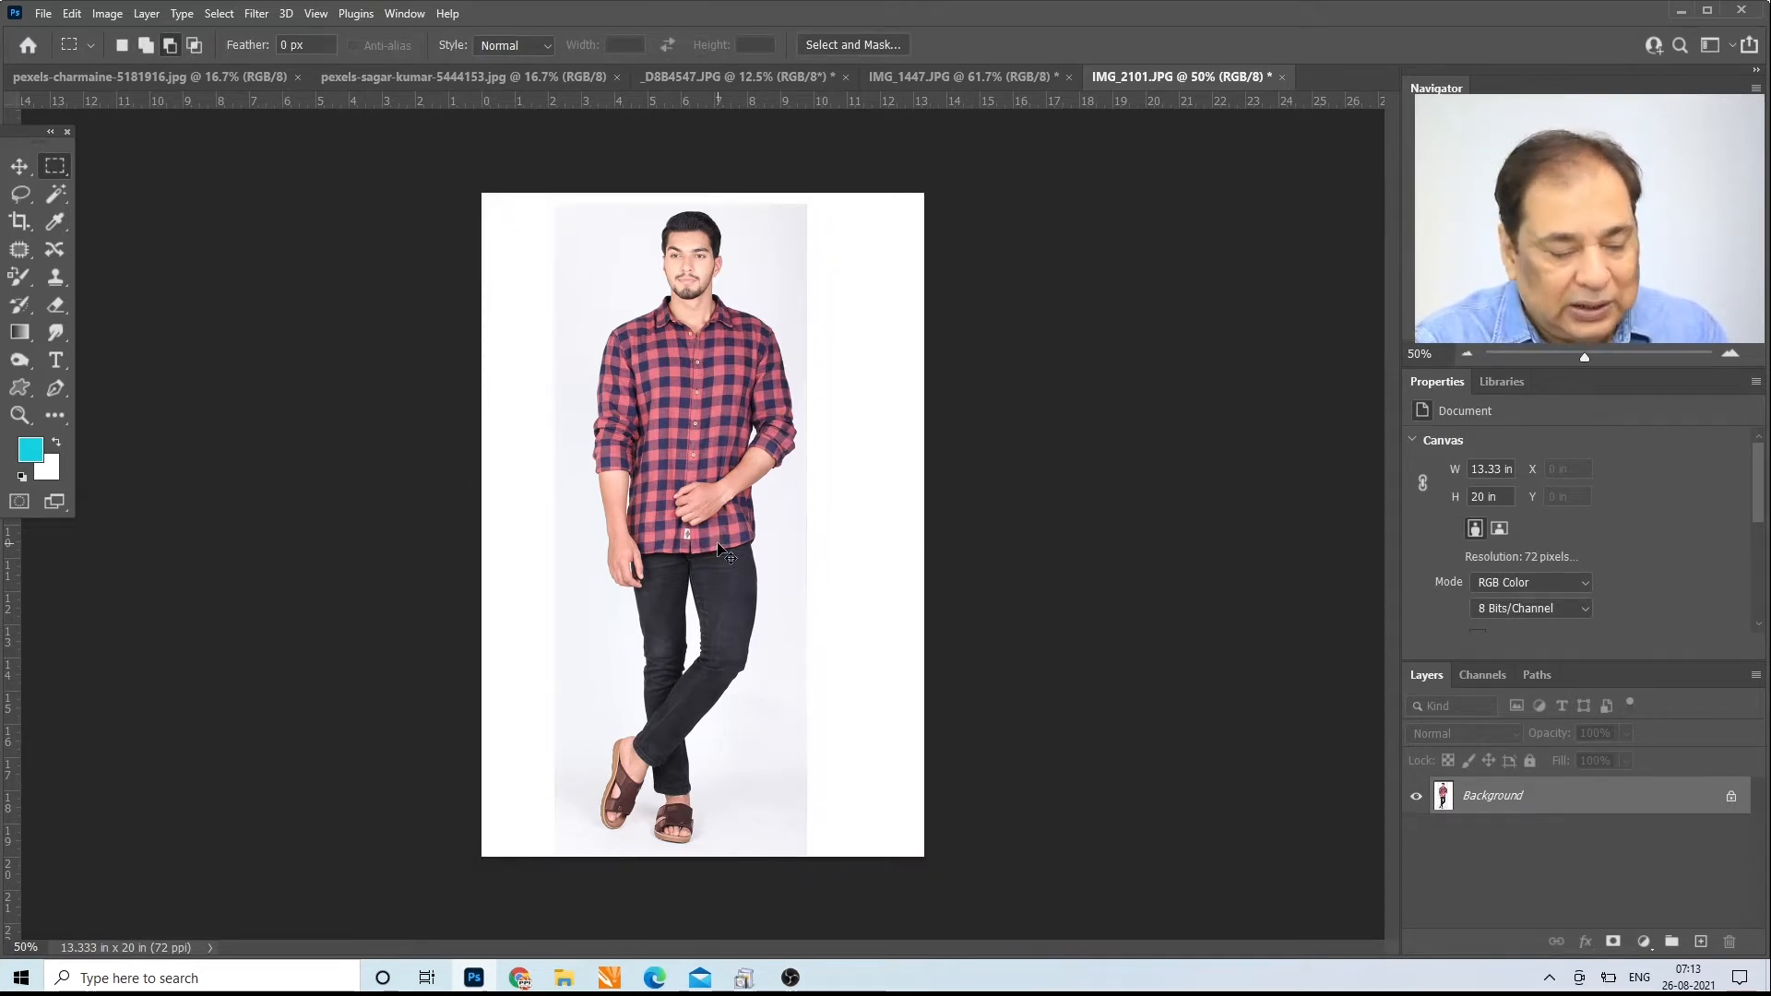
pyautogui.hotkey('ctrl', 'z')
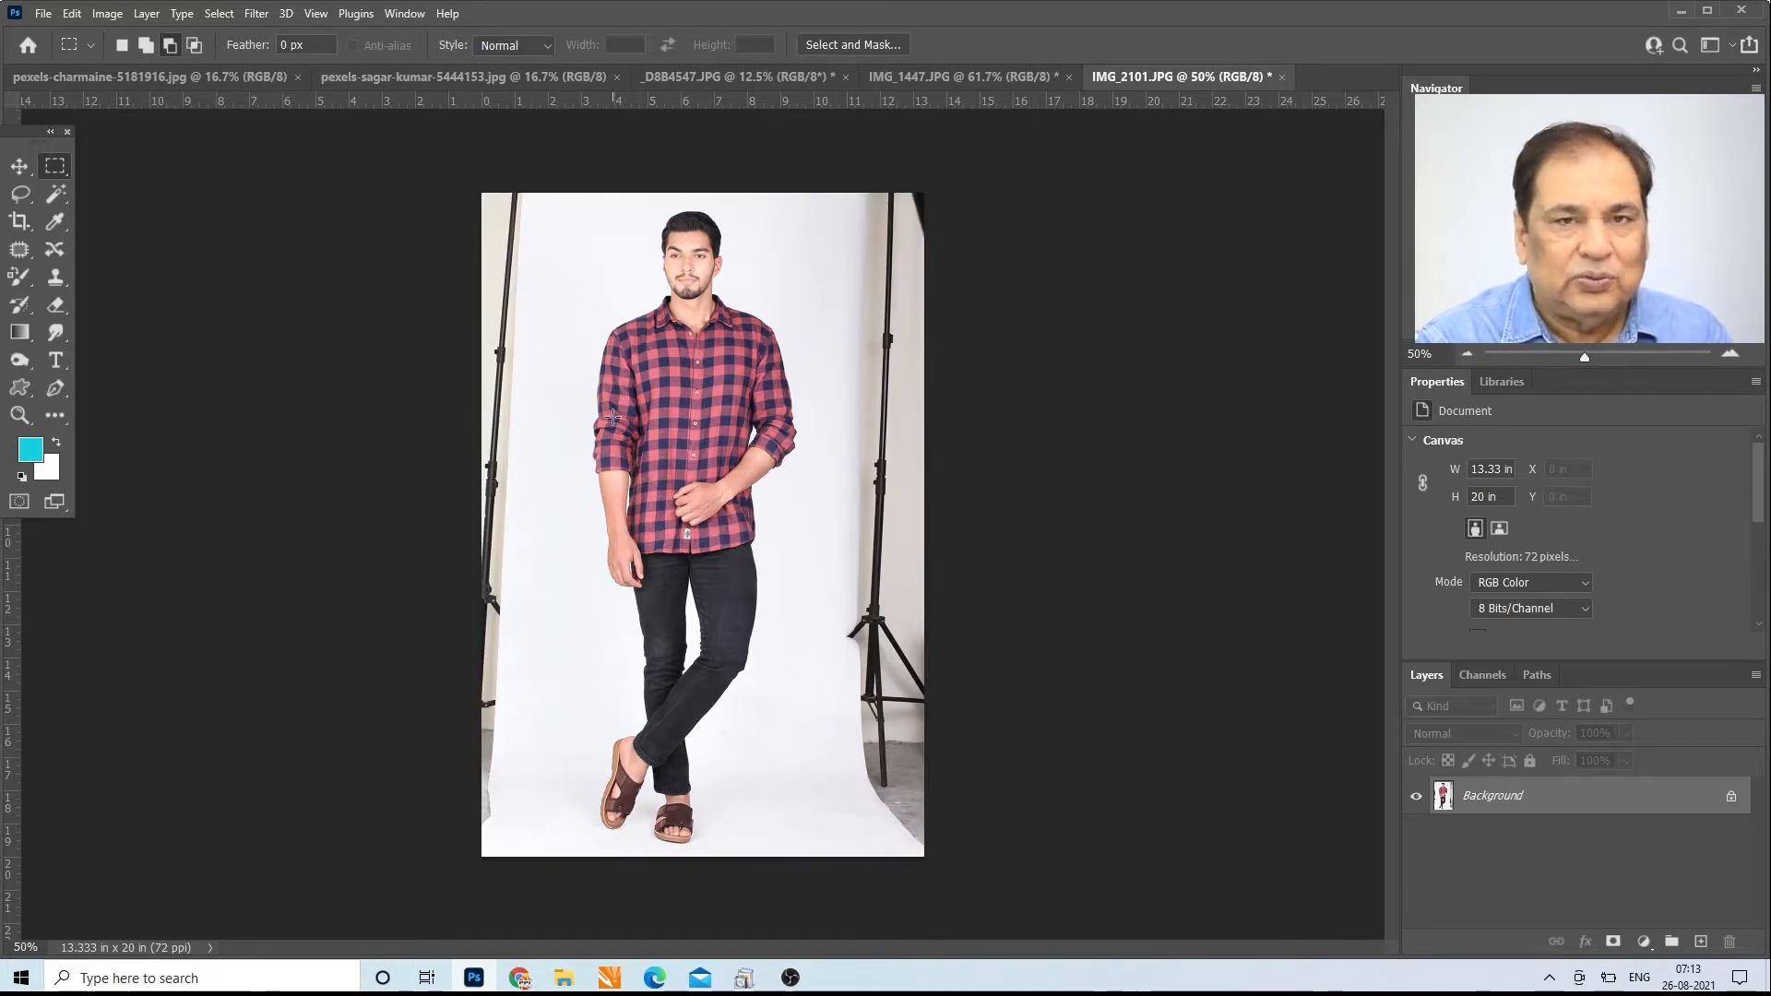
# Step: Select the white backdrop beside the man's head with the Magic Wand at Point Sample and tolerance 2
pyautogui.click(56, 193)
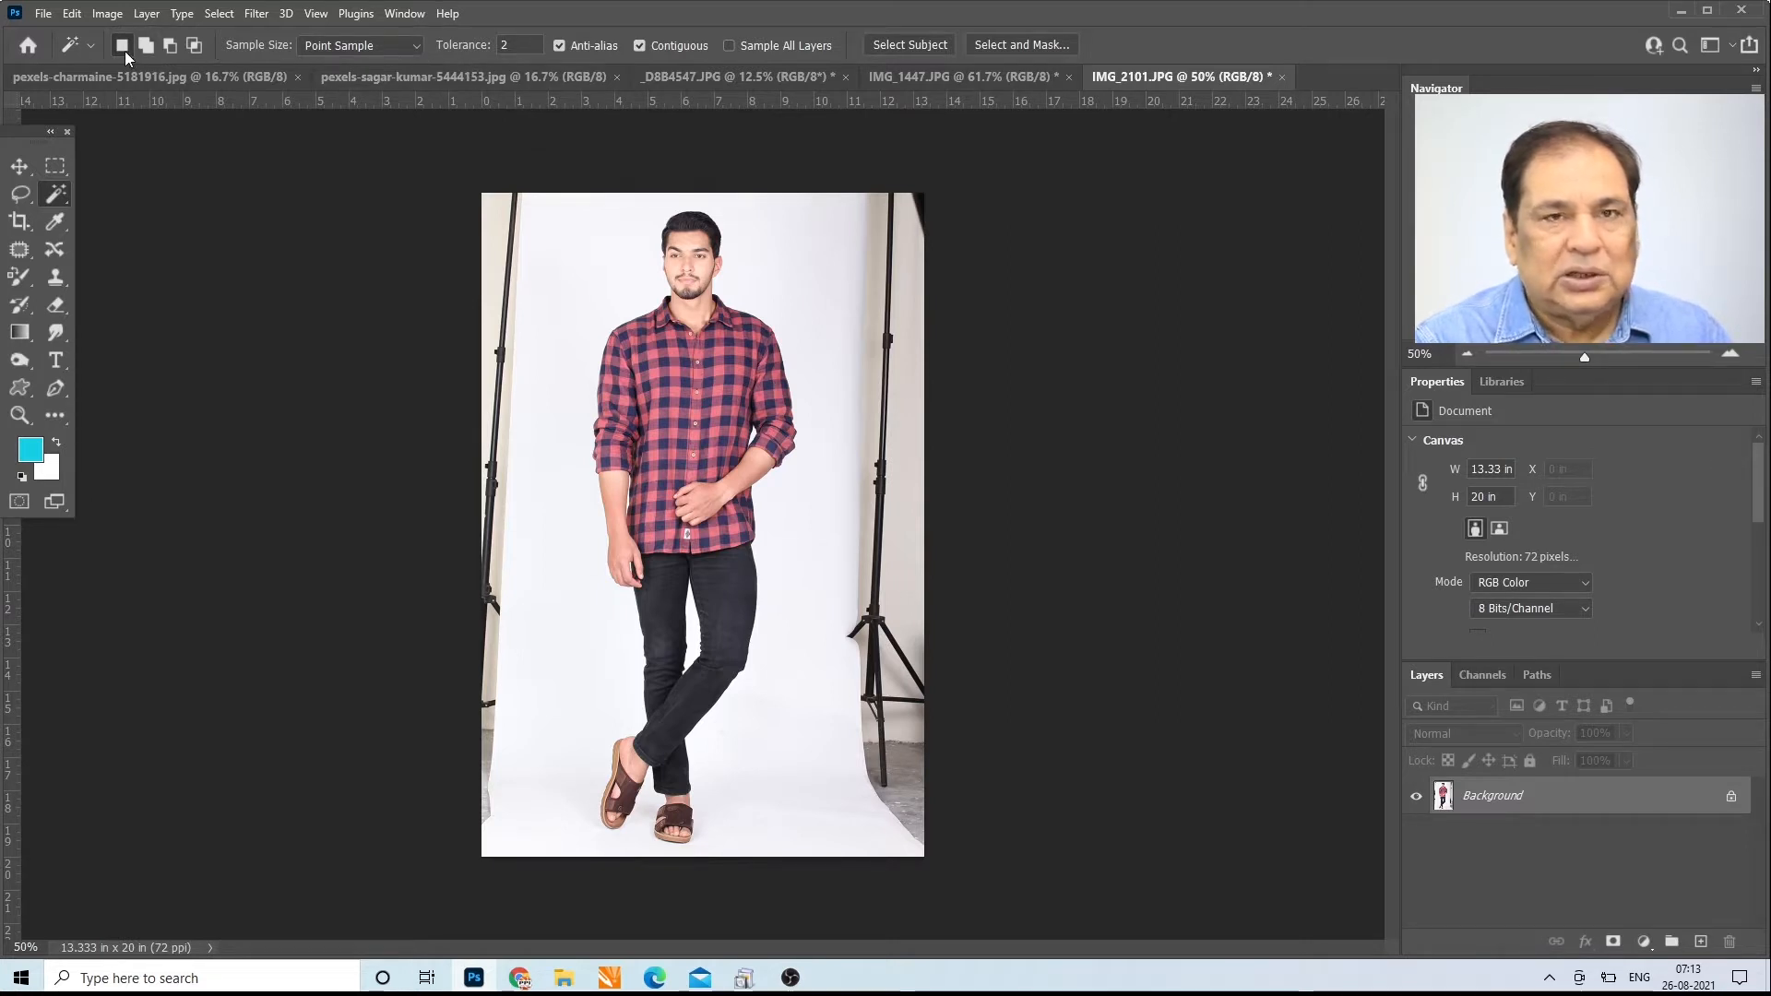
pyautogui.click(417, 44)
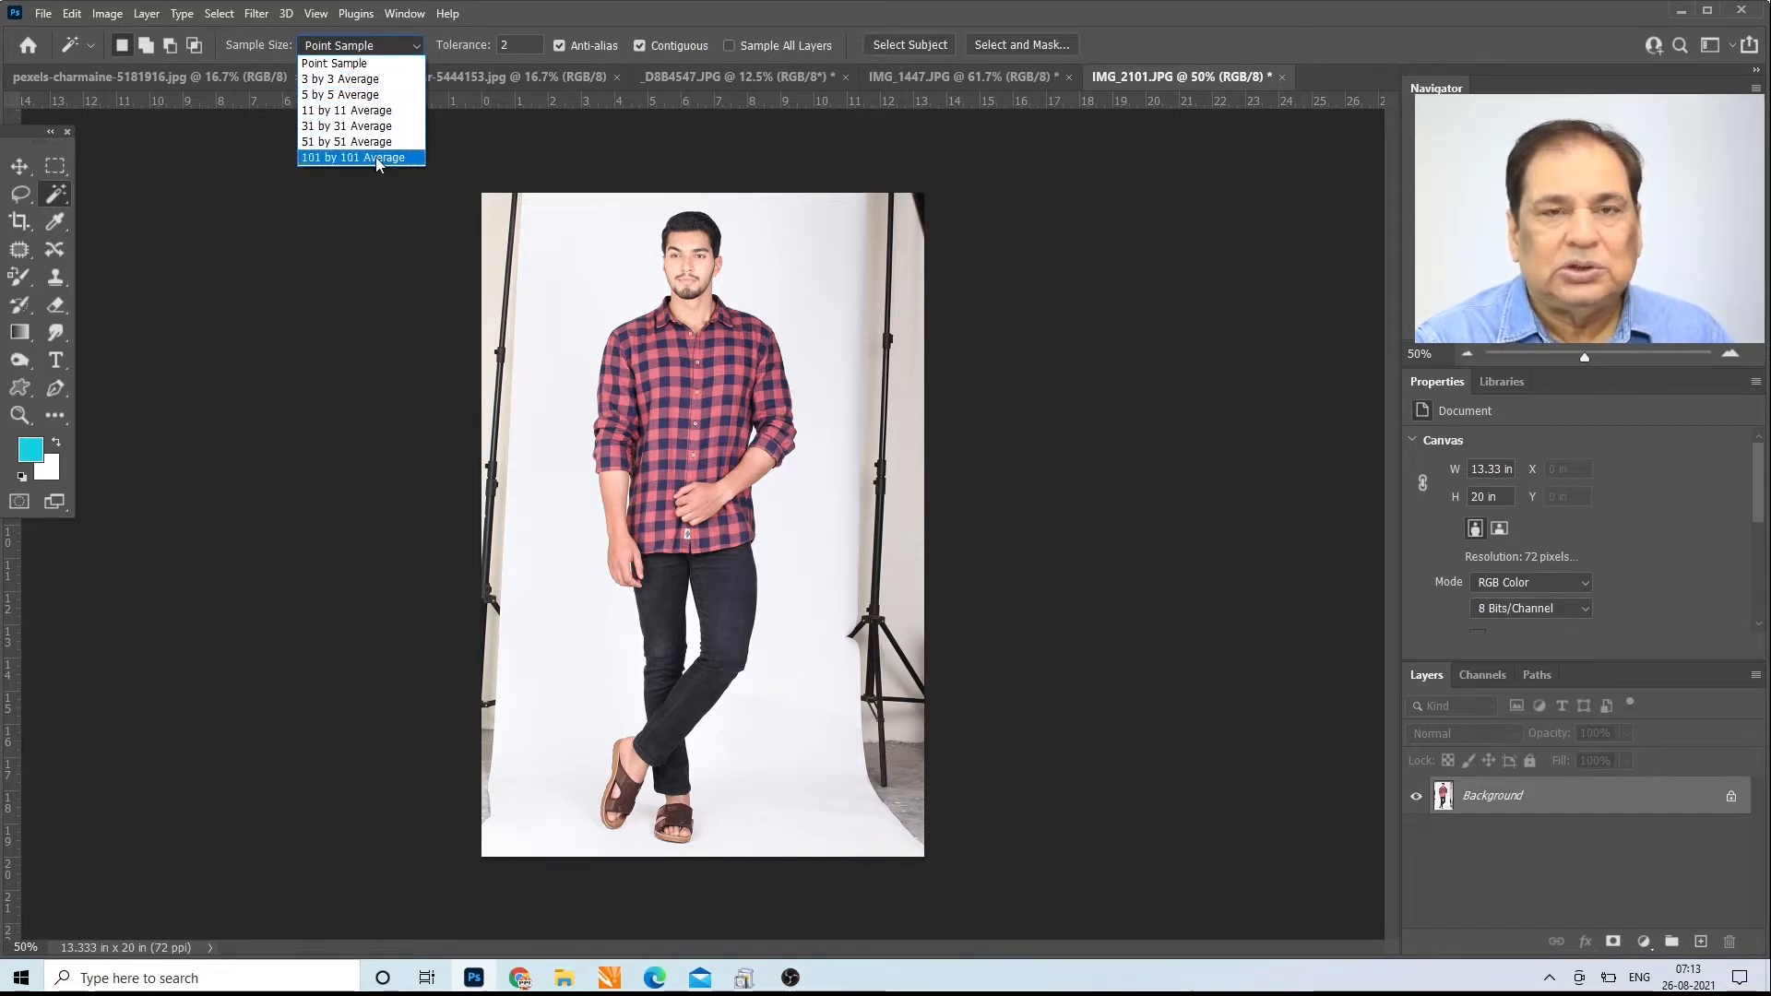
pyautogui.click(517, 10)
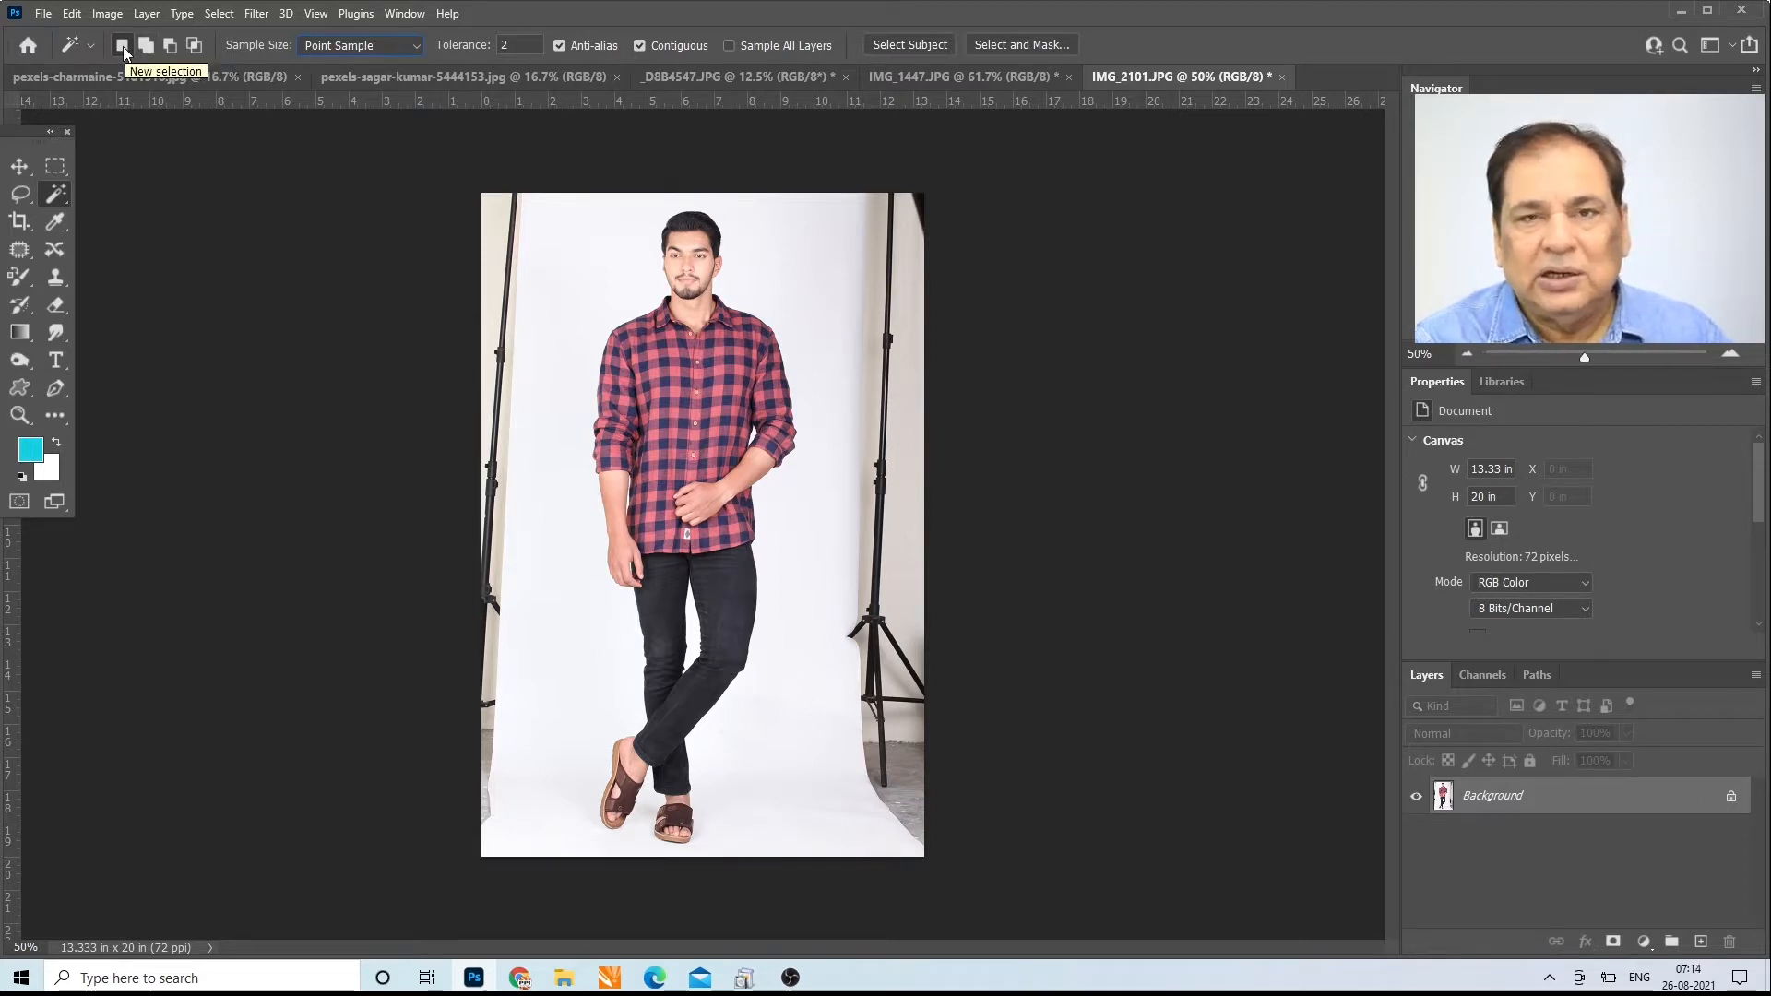
pyautogui.click(554, 257)
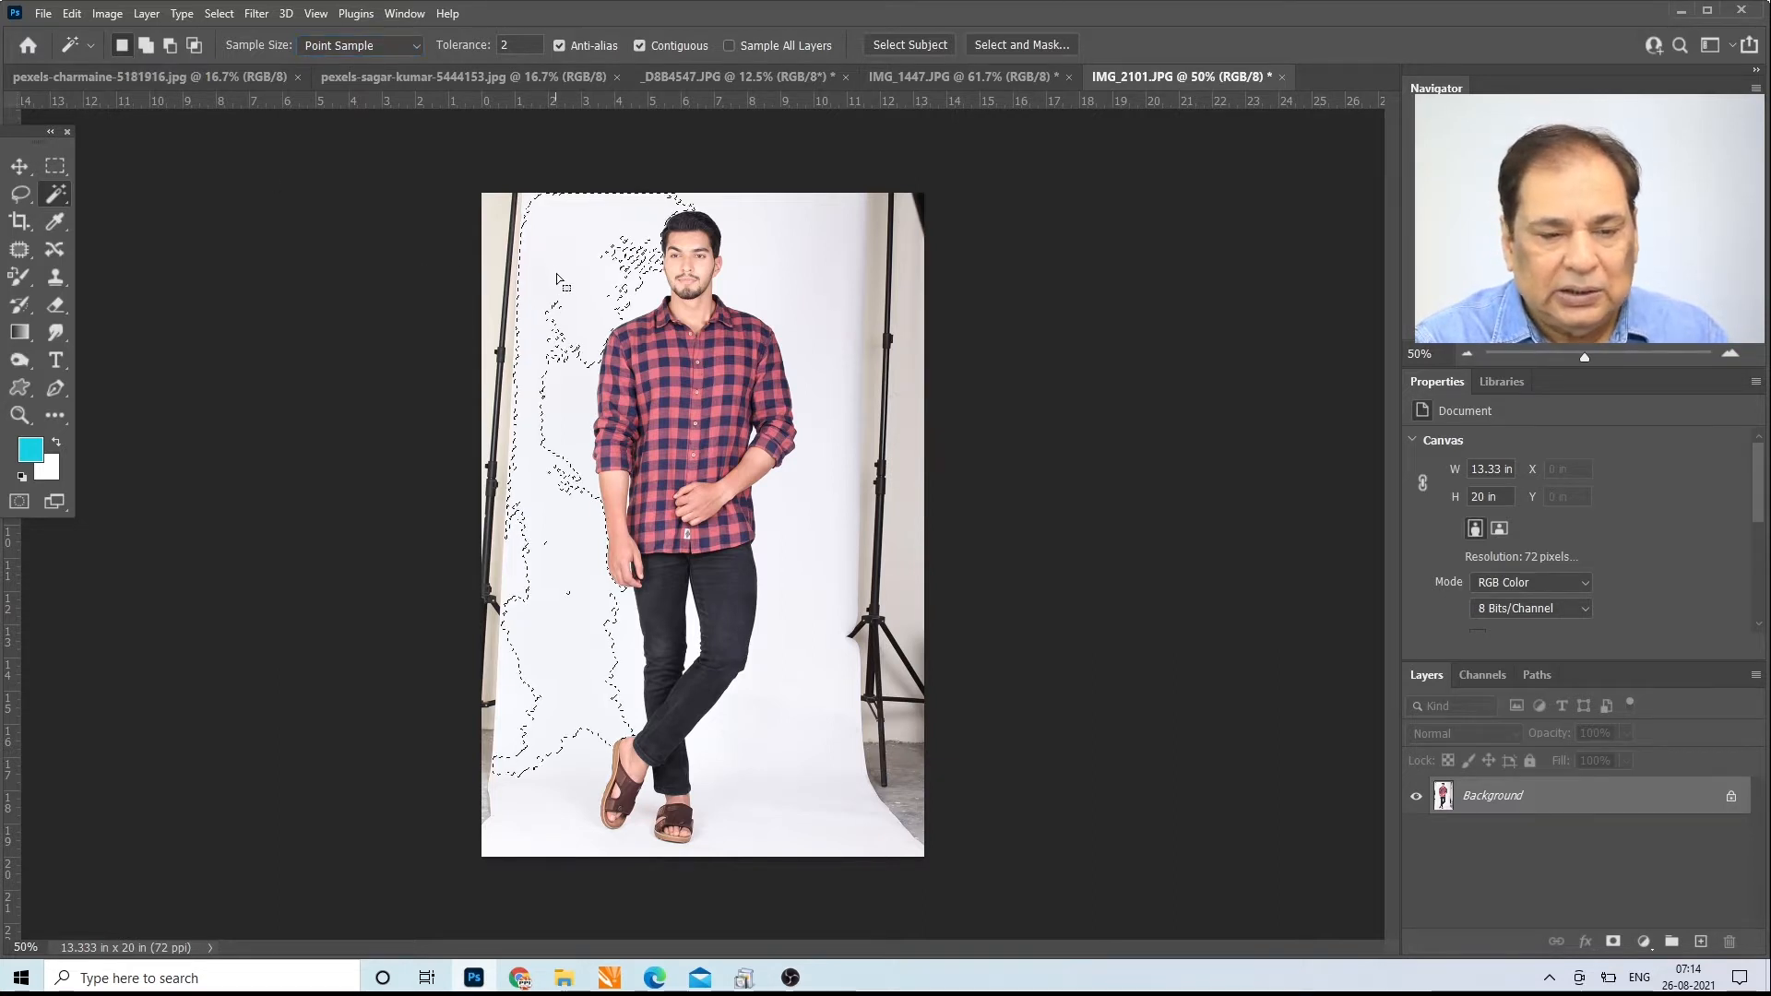
# Step: Clear the selection and reselect the white backdrop with the Magic Wand at tolerance 32
pyautogui.click(515, 48)
pyautogui.hotkey('ctrl', 'd')
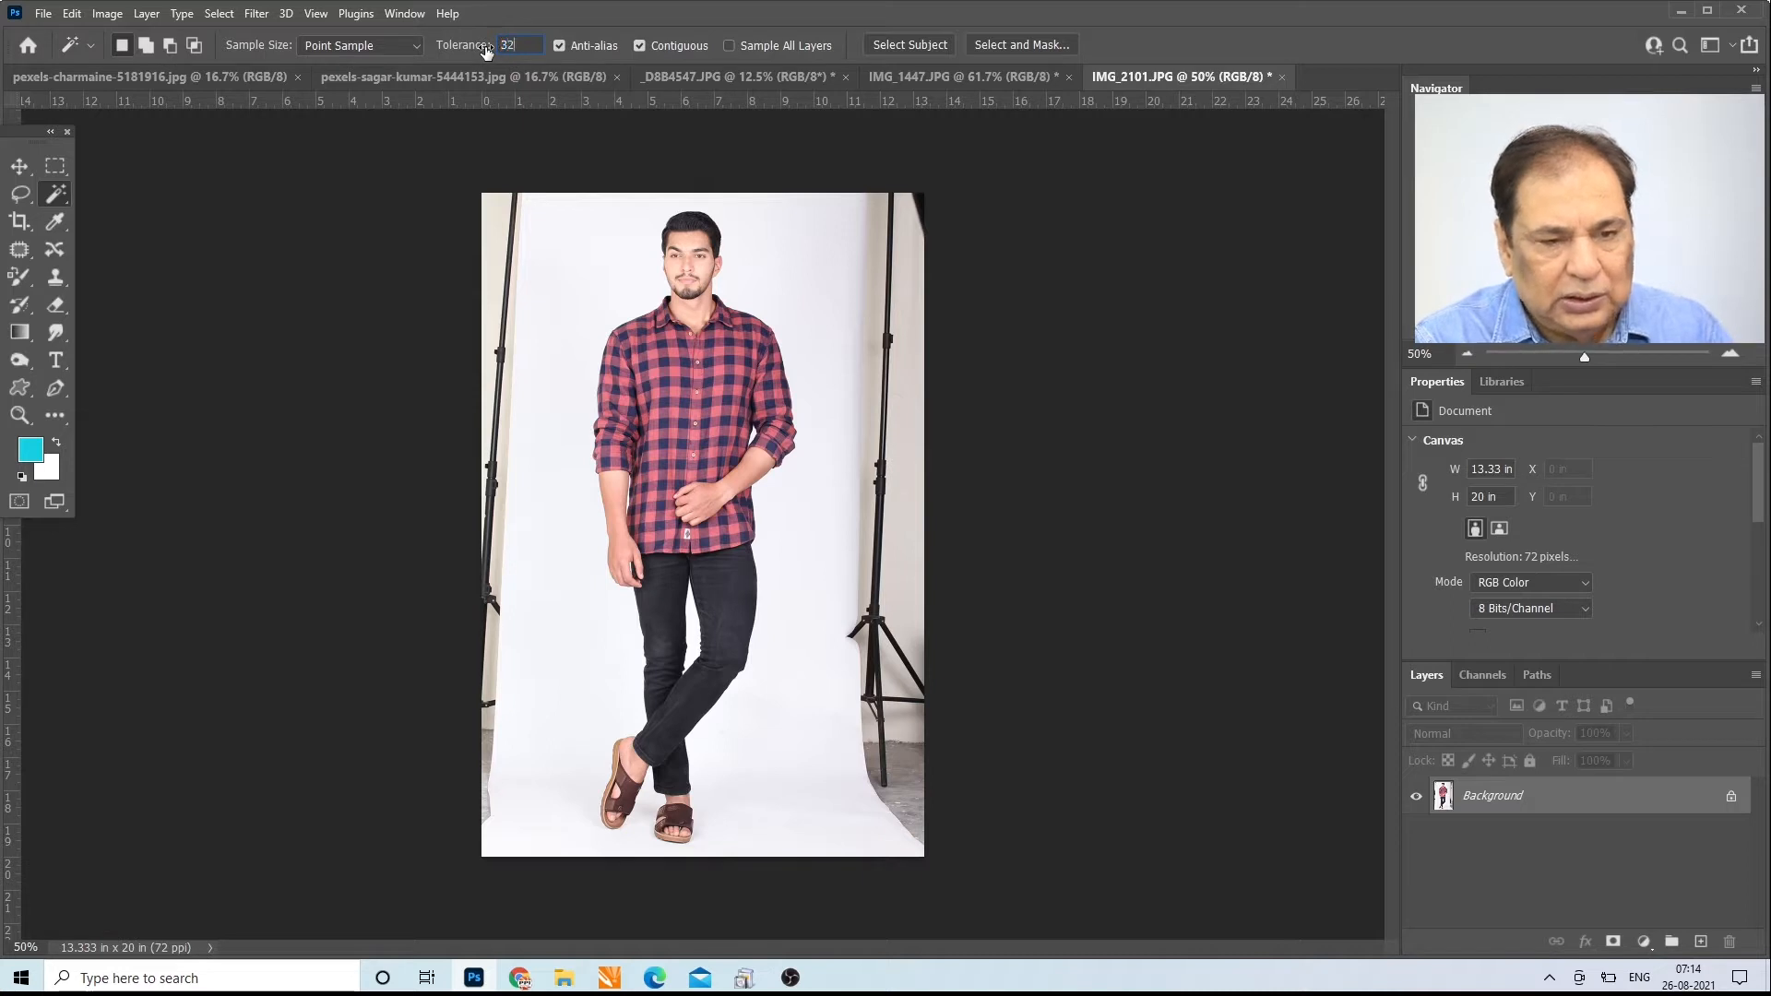
pyautogui.click(554, 237)
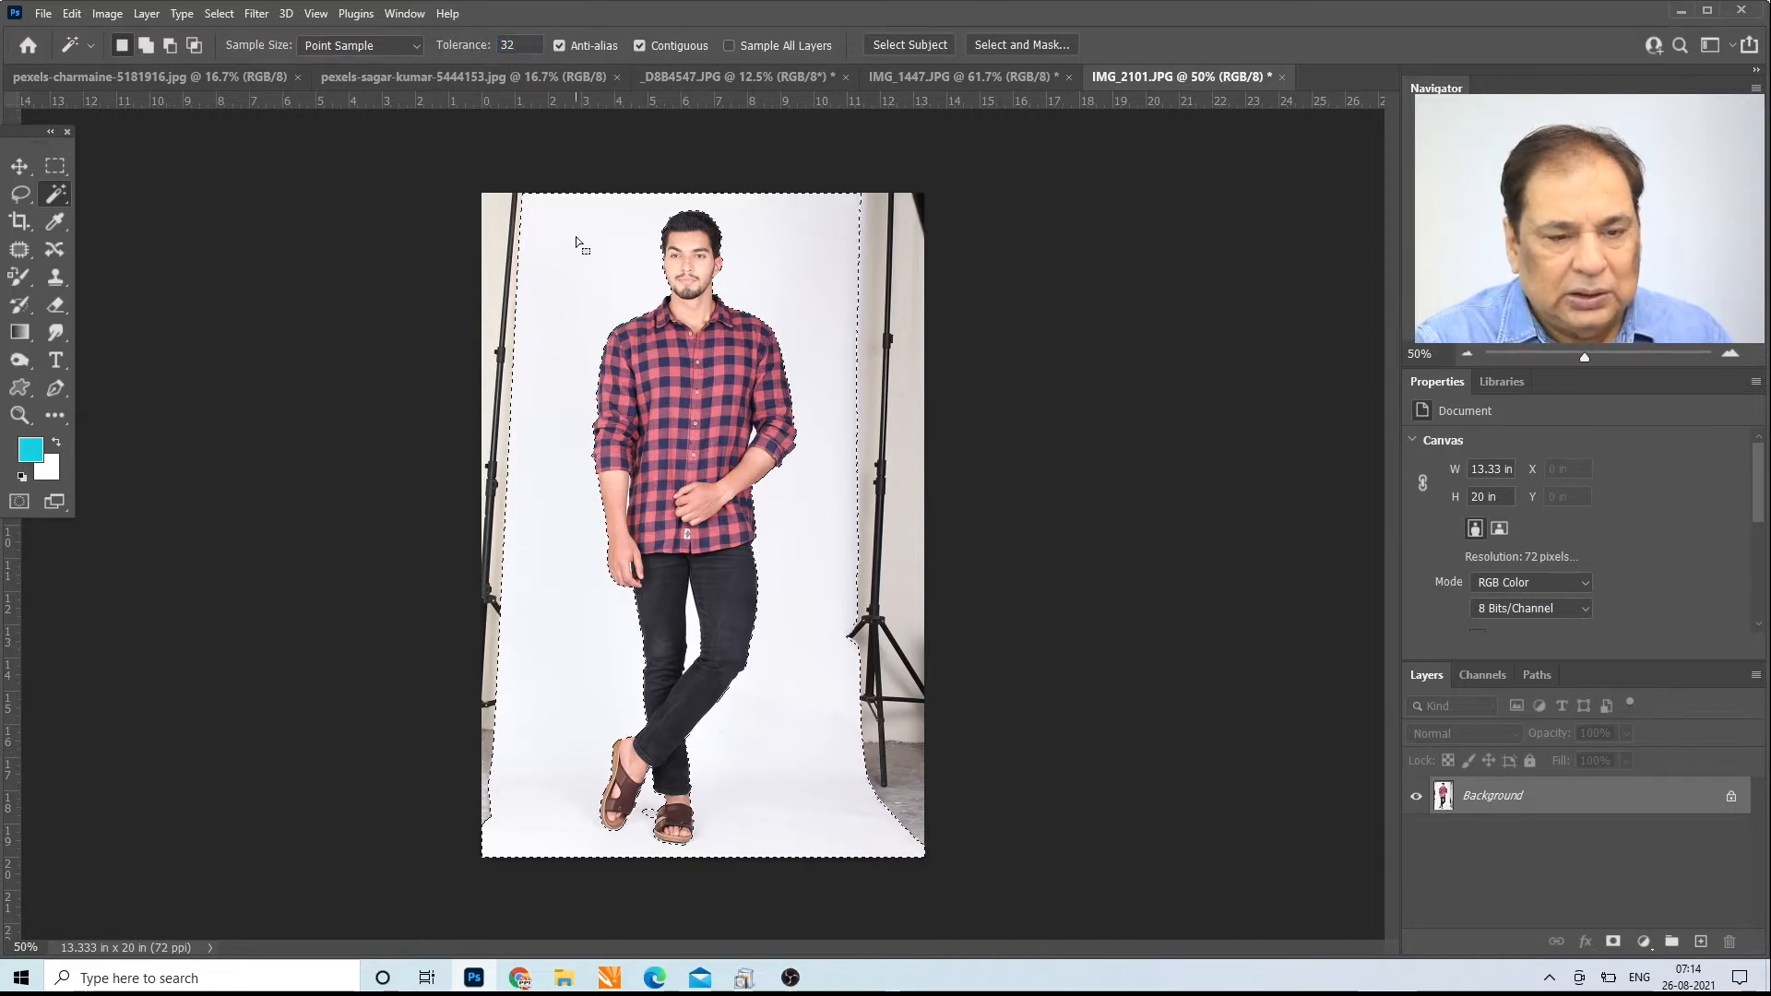
pyautogui.click(685, 637)
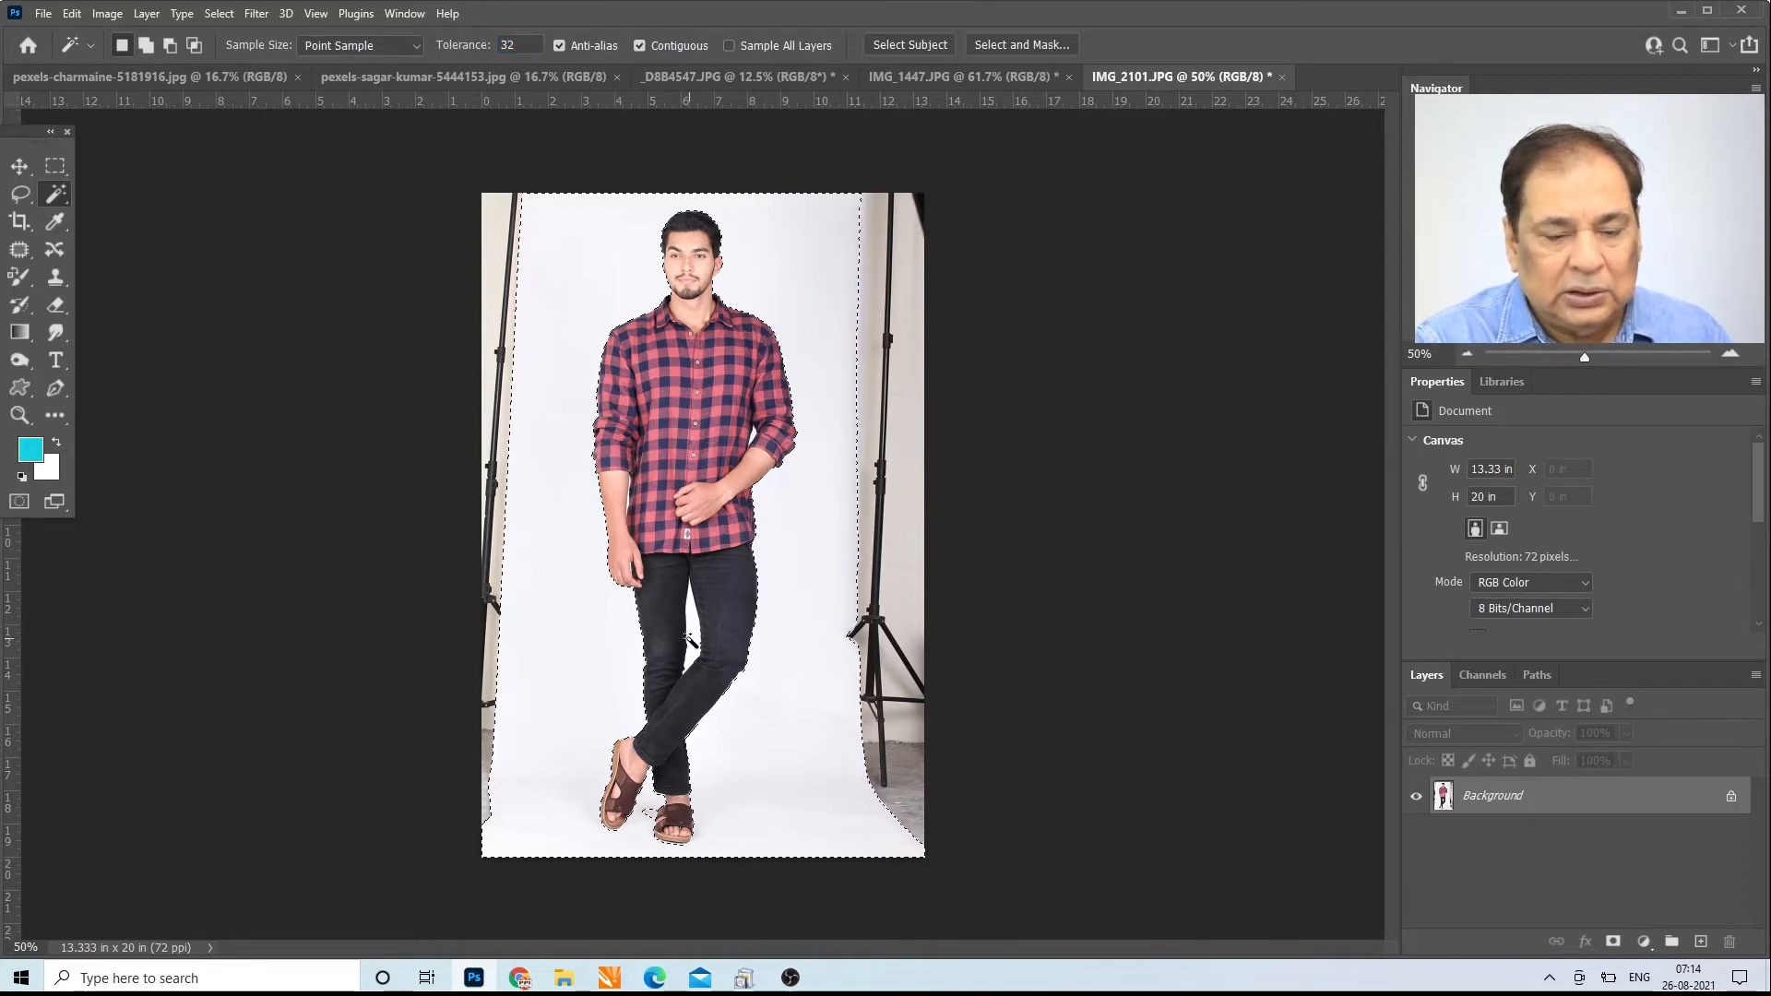
pyautogui.click(750, 240)
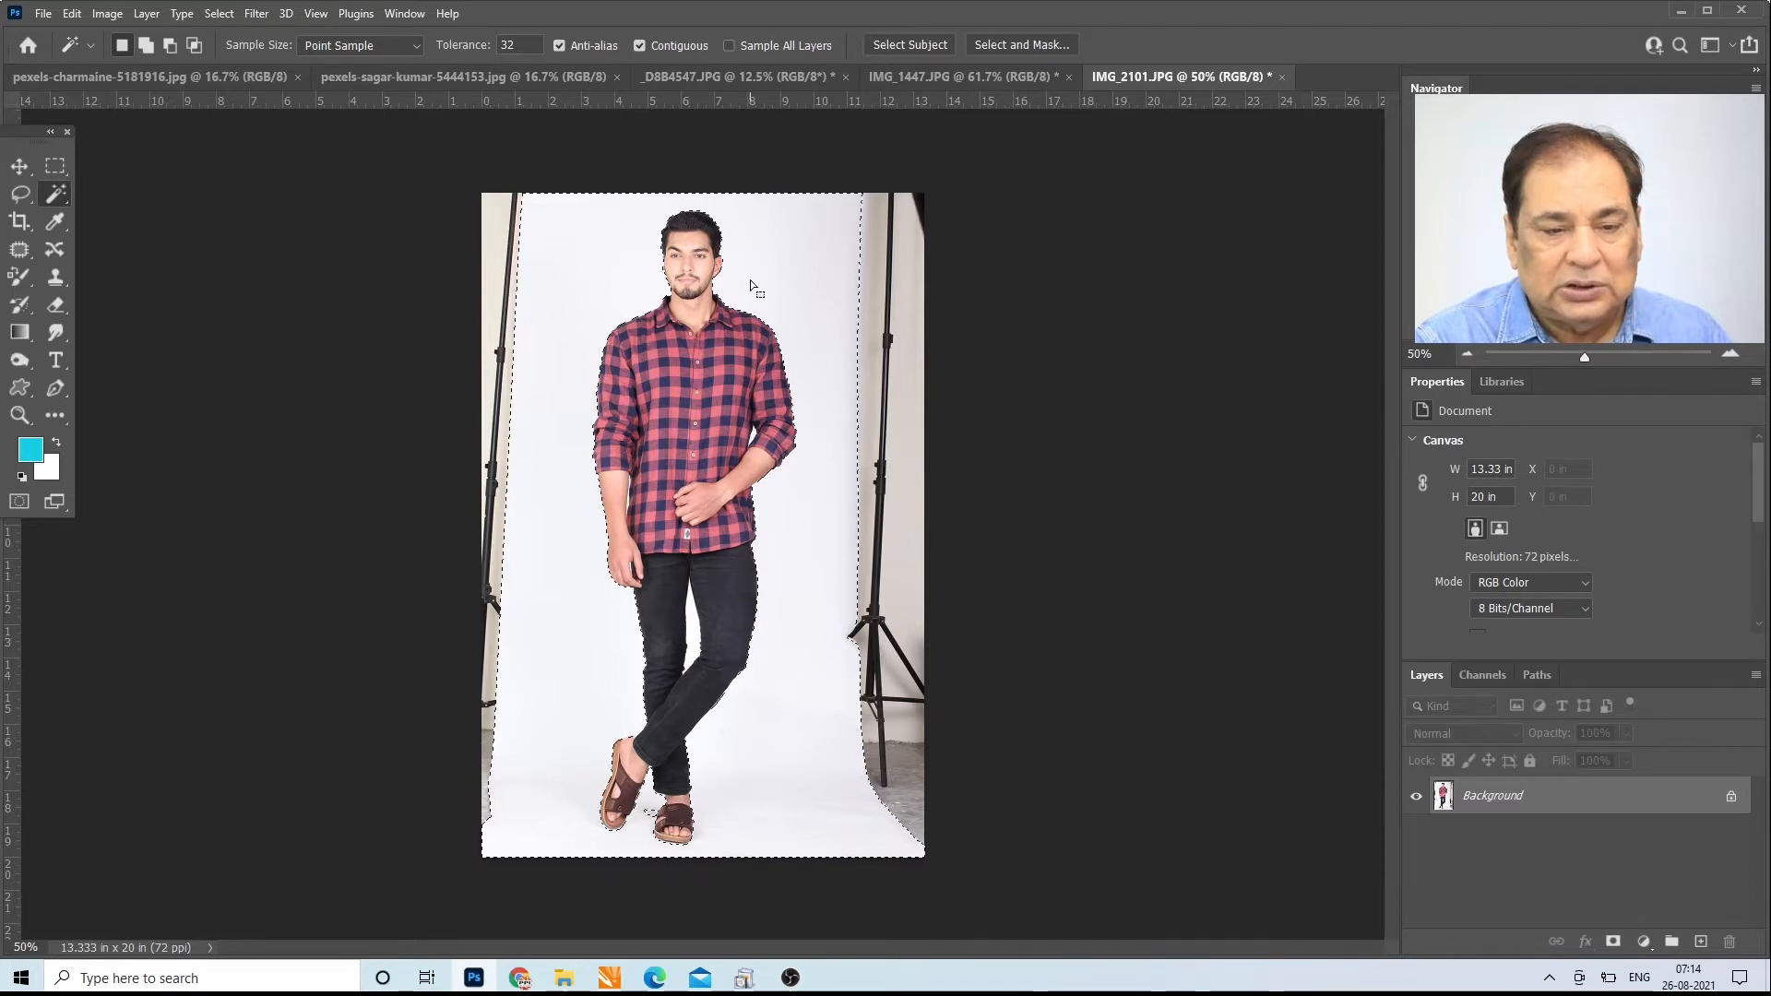
# Step: Set the Magic Wand to Add to Selection with tolerance 8 and select the backdrop beside the man
pyautogui.click(148, 48)
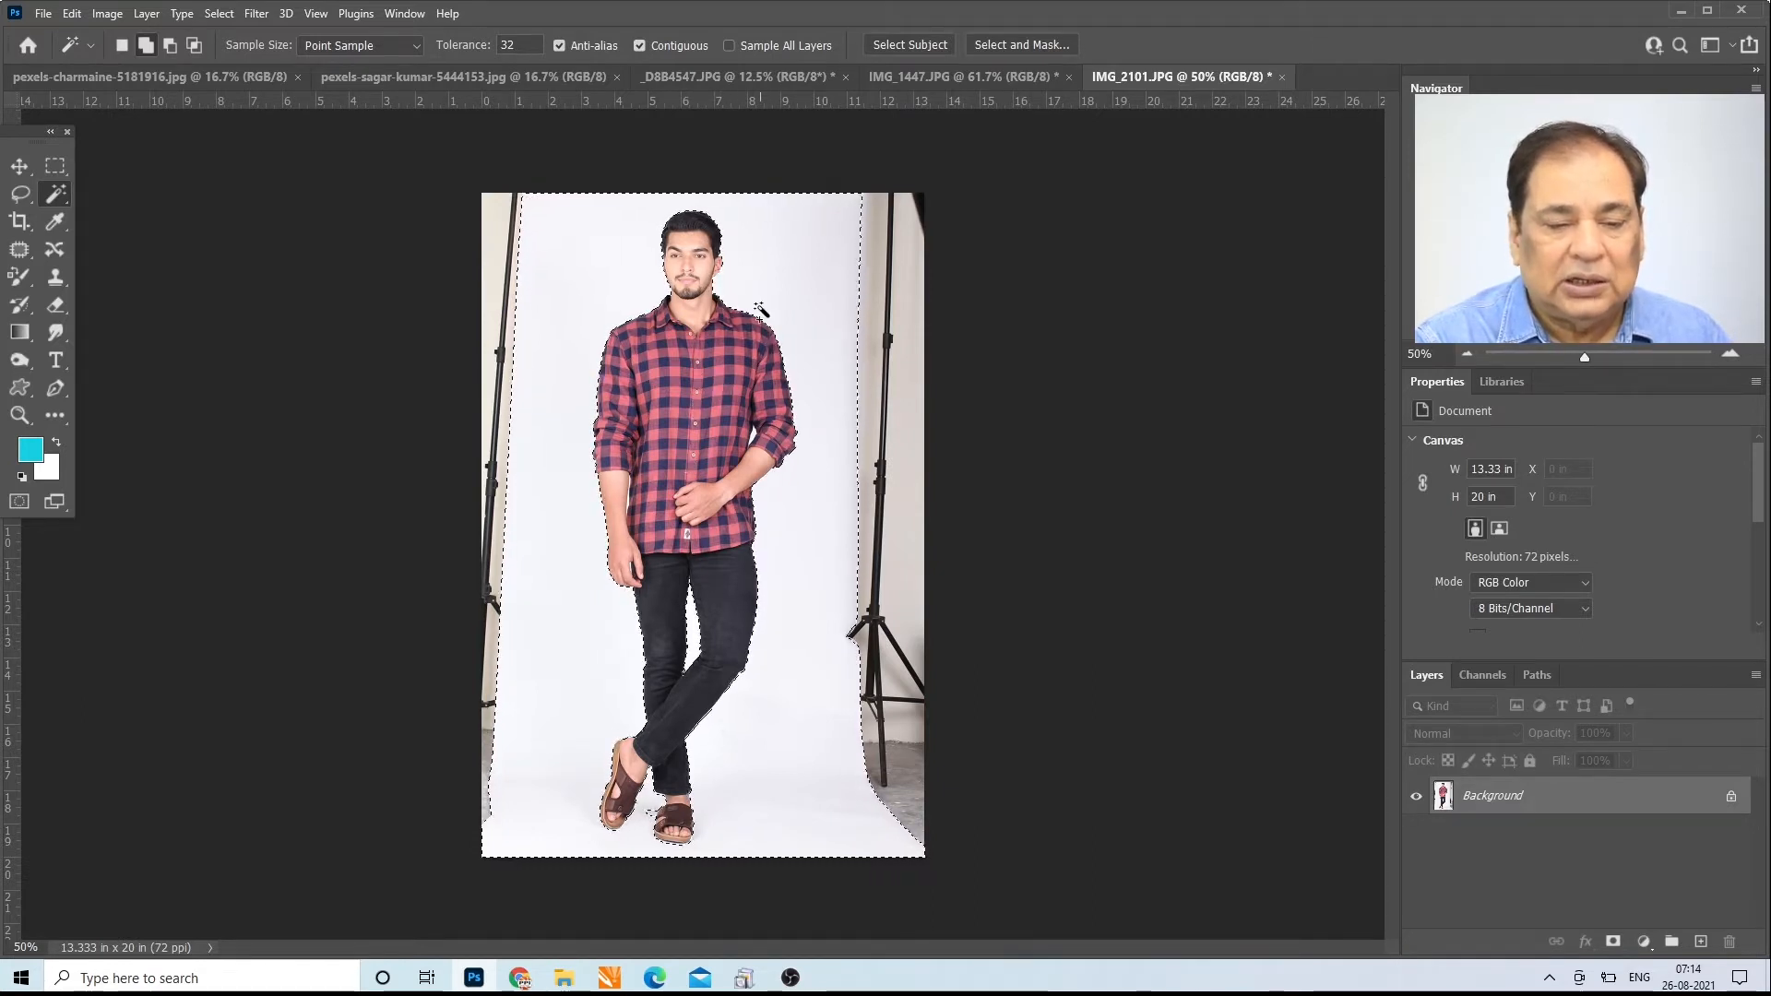
pyautogui.click(524, 38)
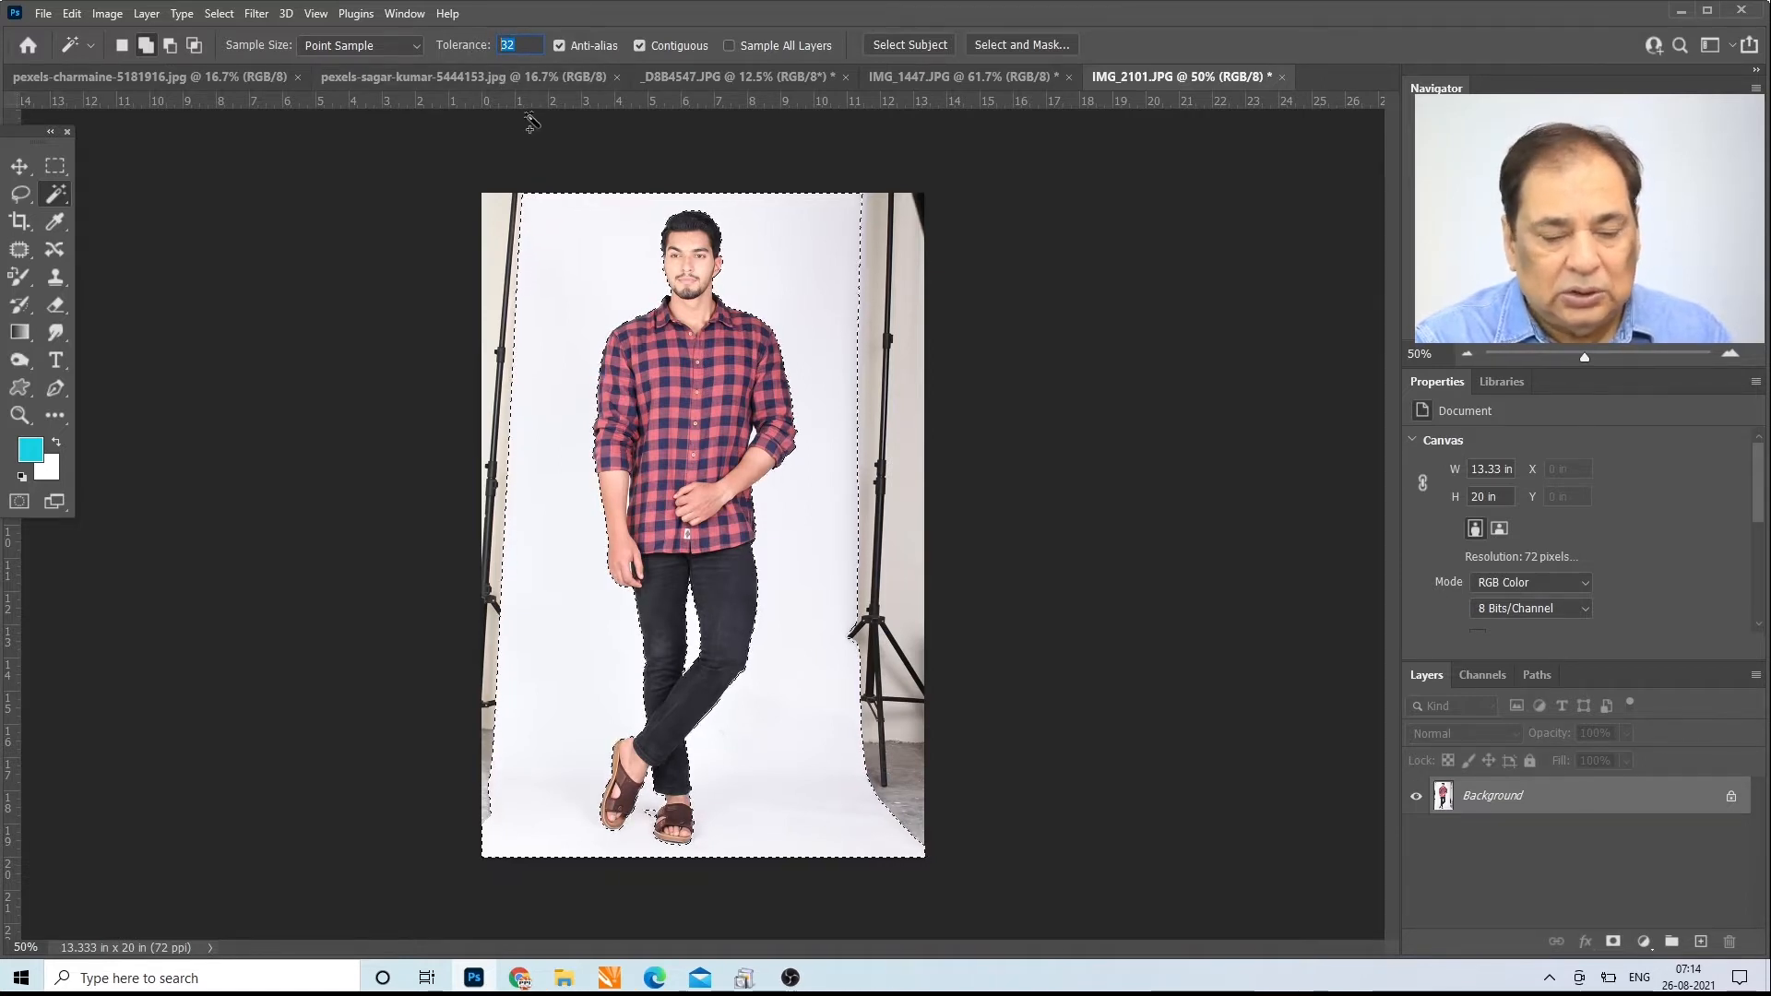
pyautogui.write('8')
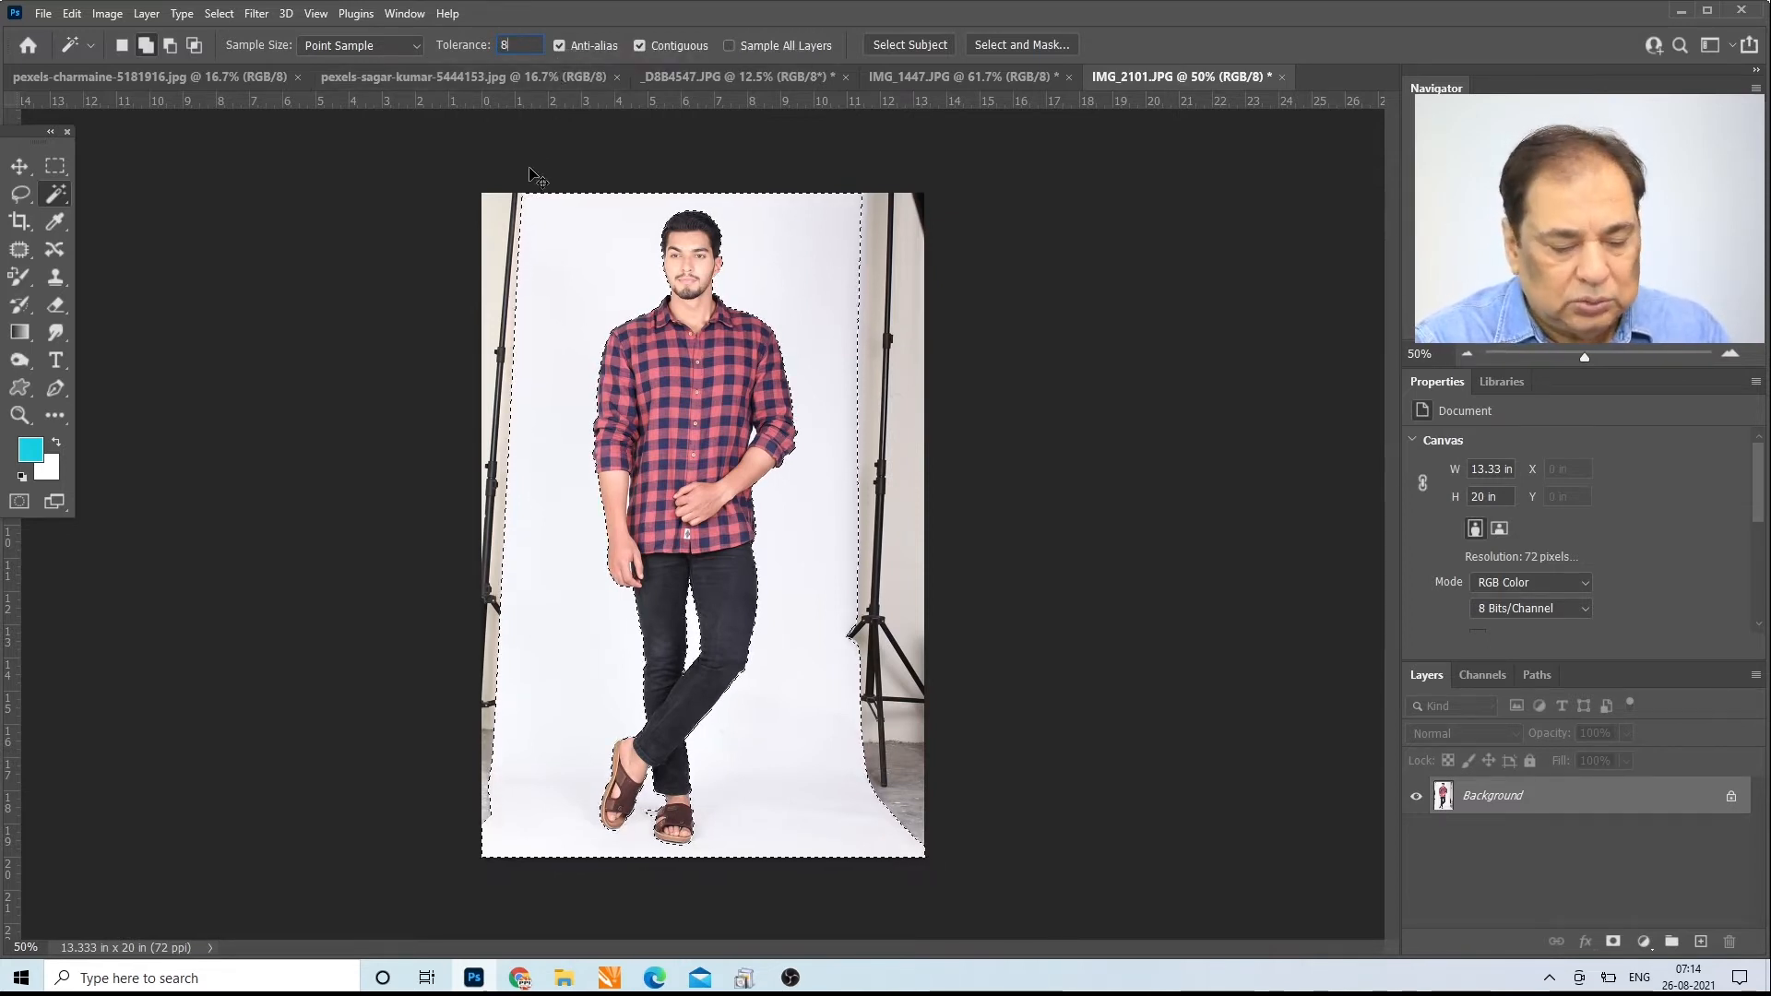
pyautogui.click(597, 273)
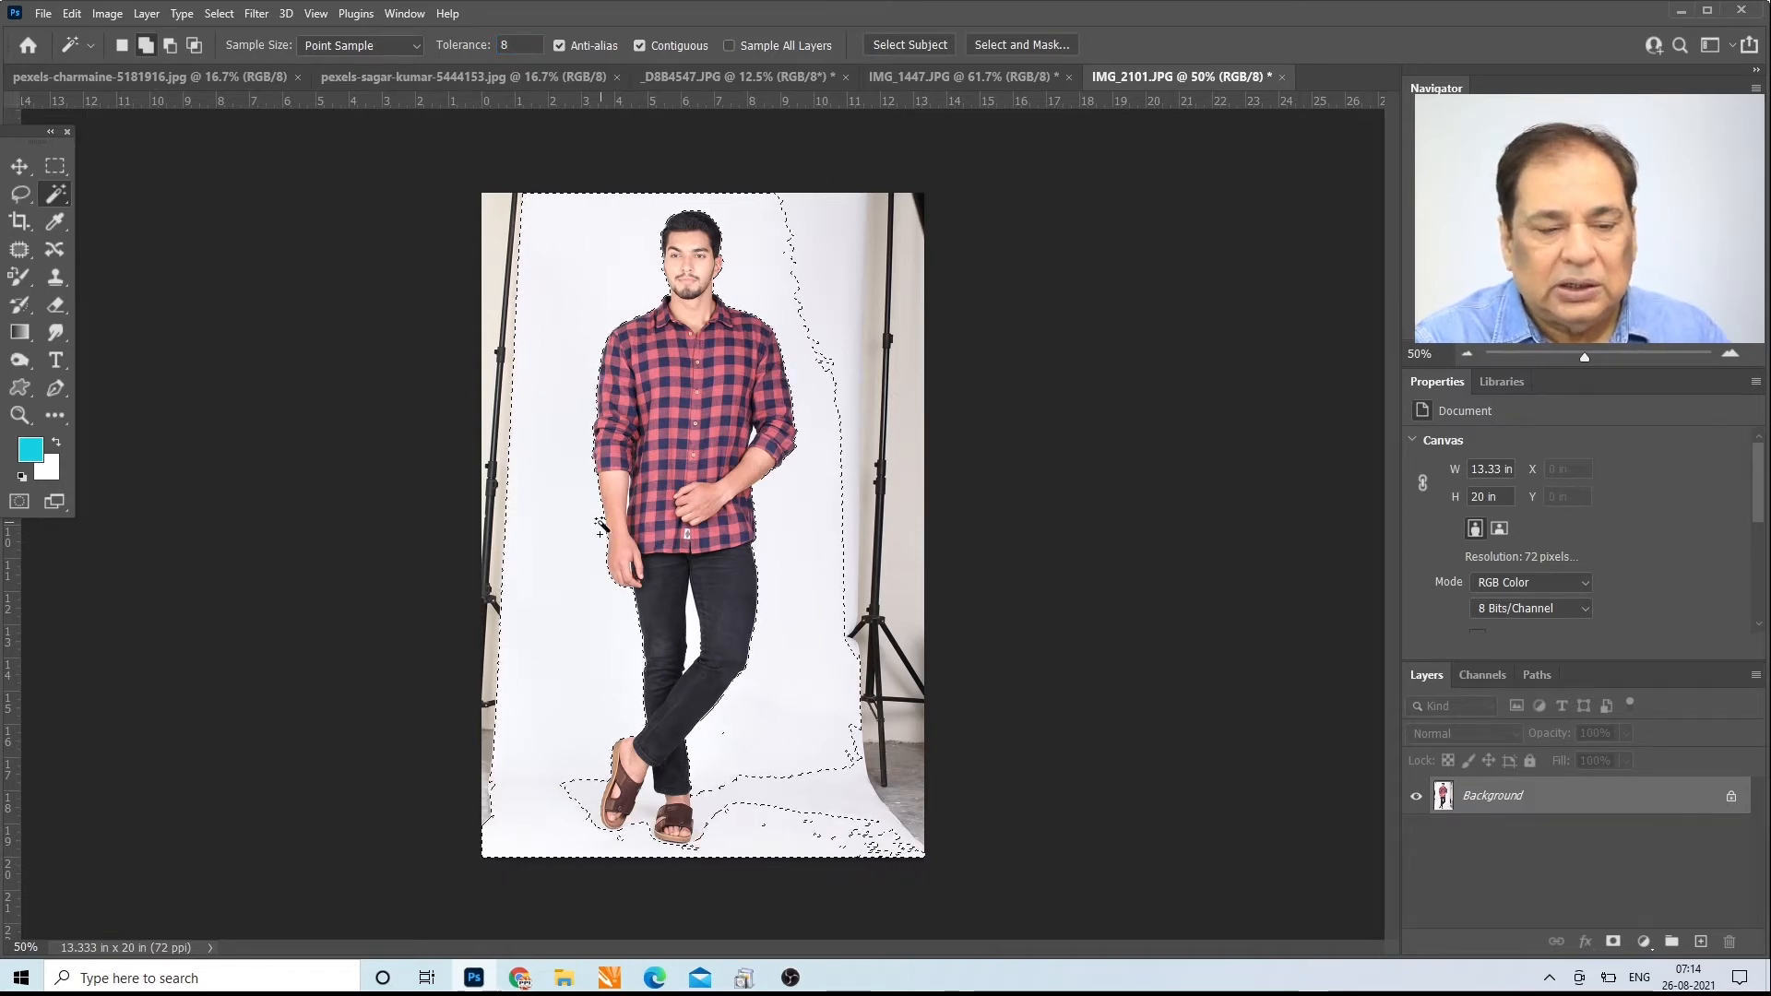
# Step: Inspect the selection edge along the man's sleeve and forearm, and turn off anti-aliasing for the Magic Wand
pyautogui.click(20, 415)
pyautogui.moveTo(604, 485); pyautogui.dragTo(133, 318)
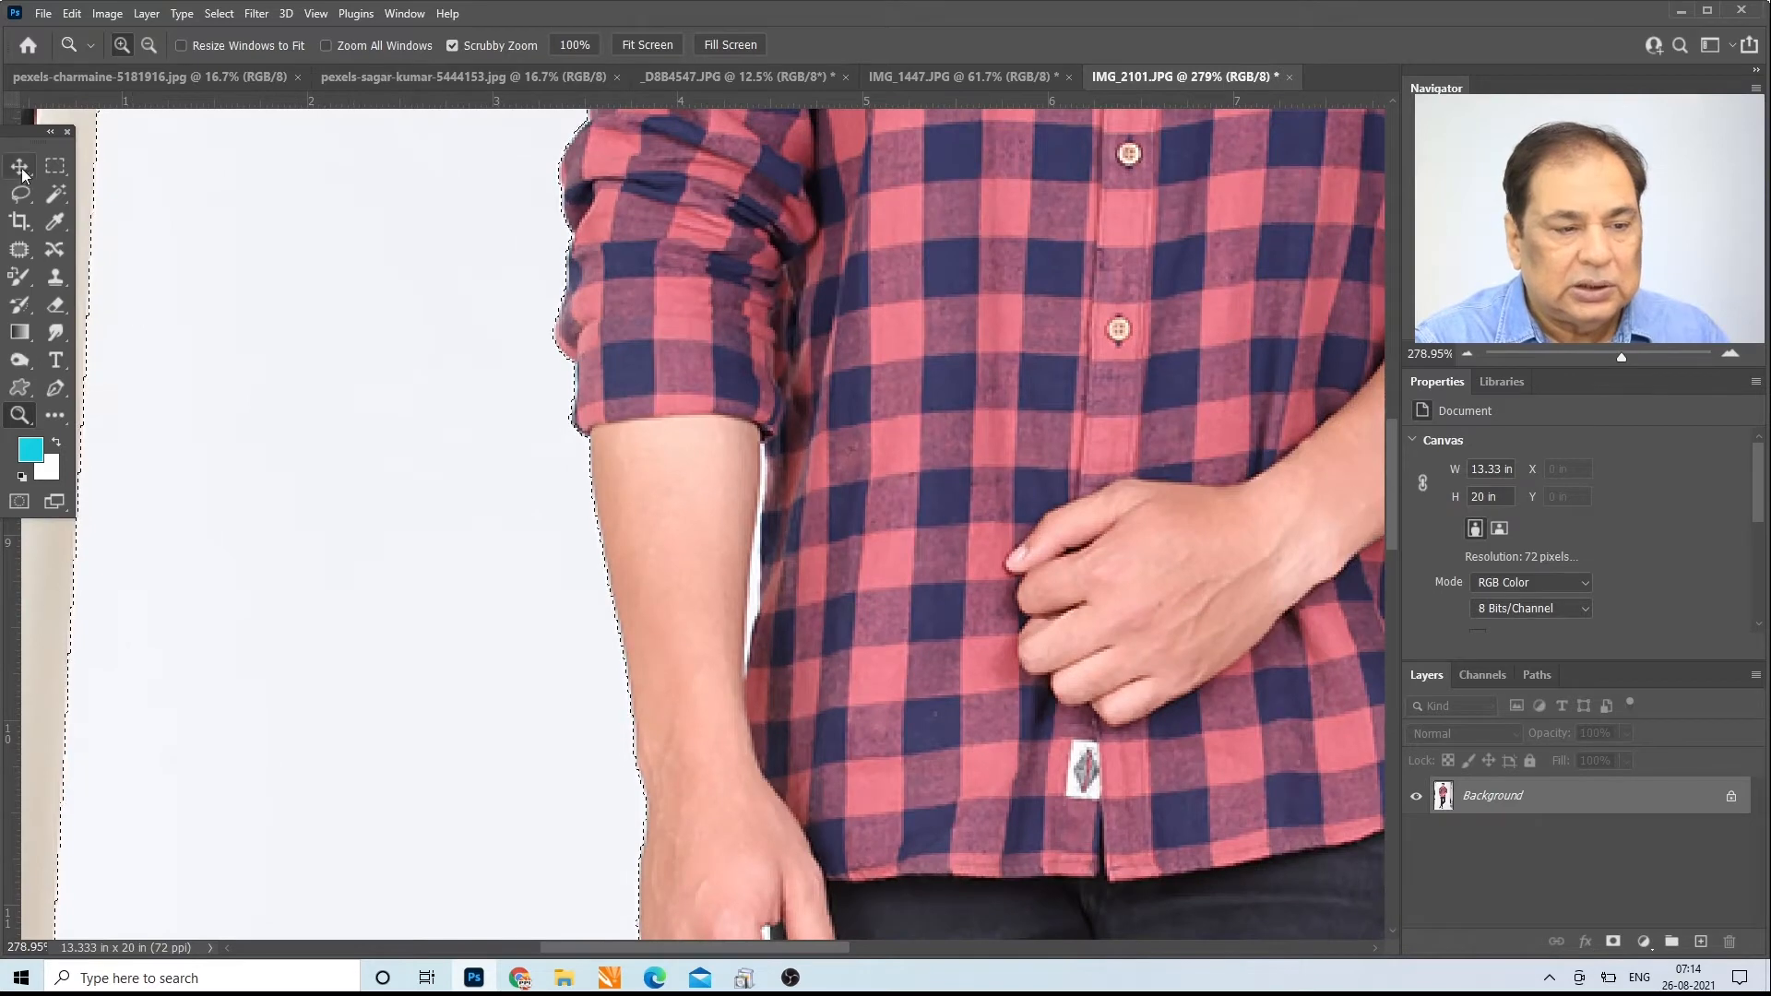
pyautogui.click(54, 194)
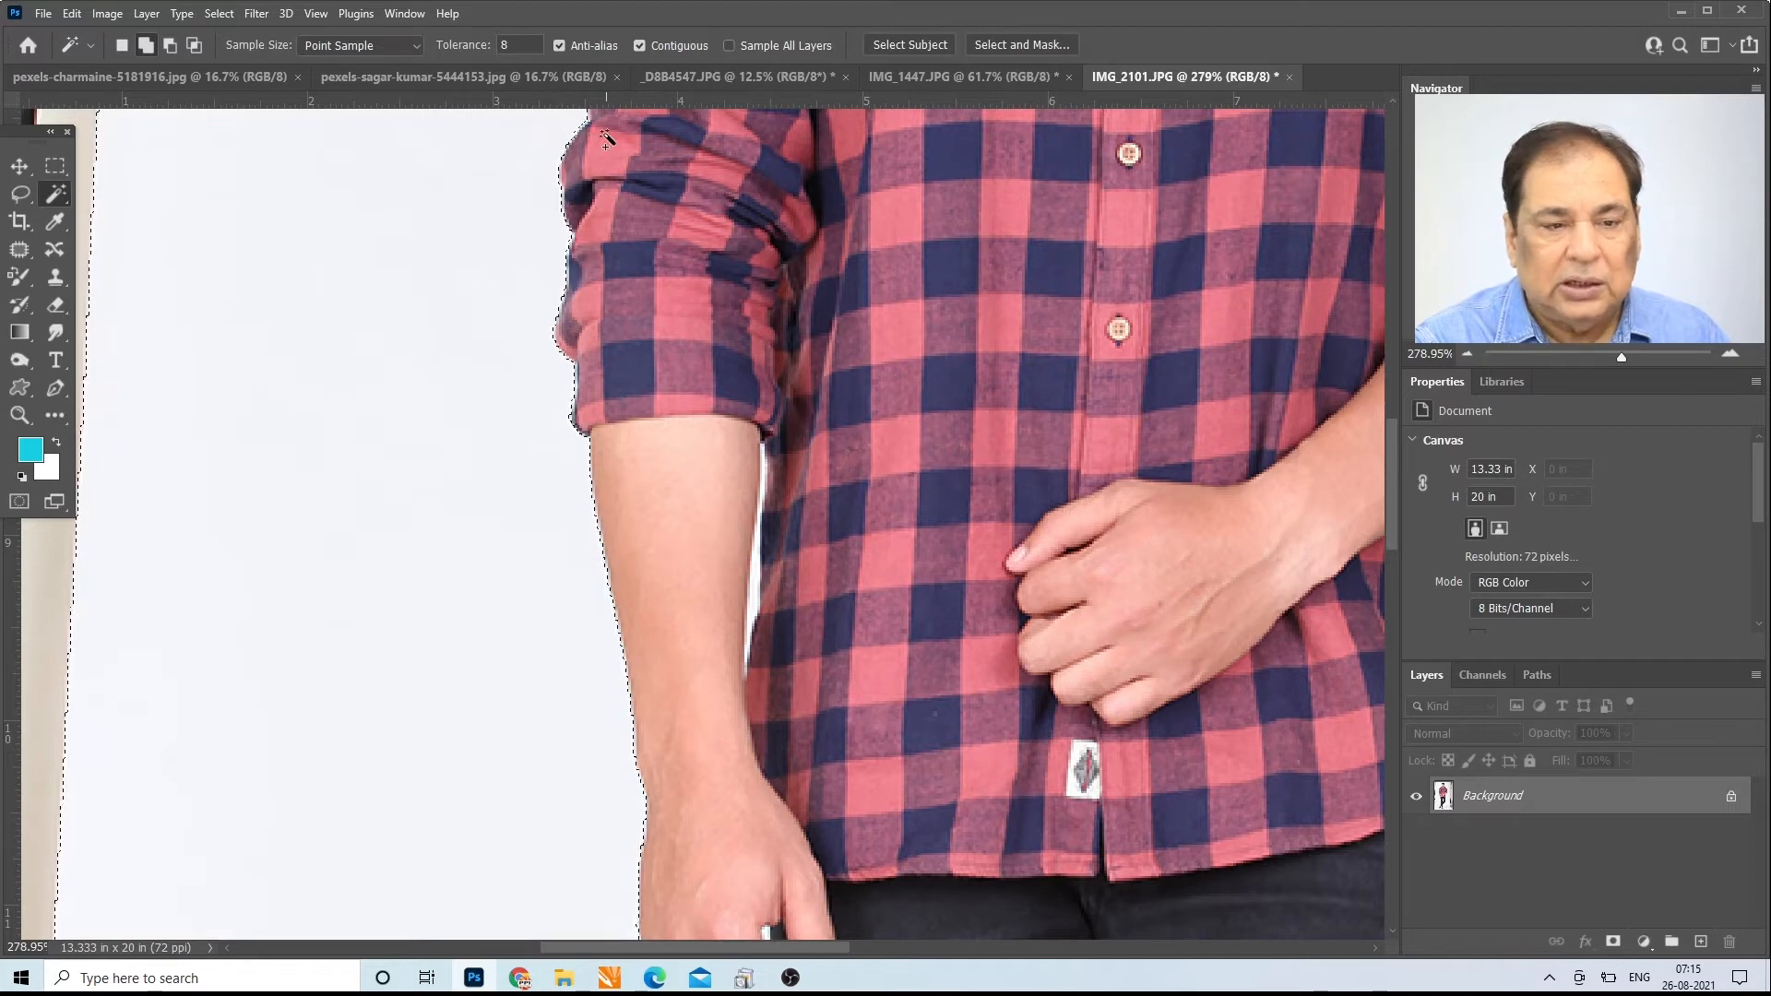
pyautogui.click(559, 45)
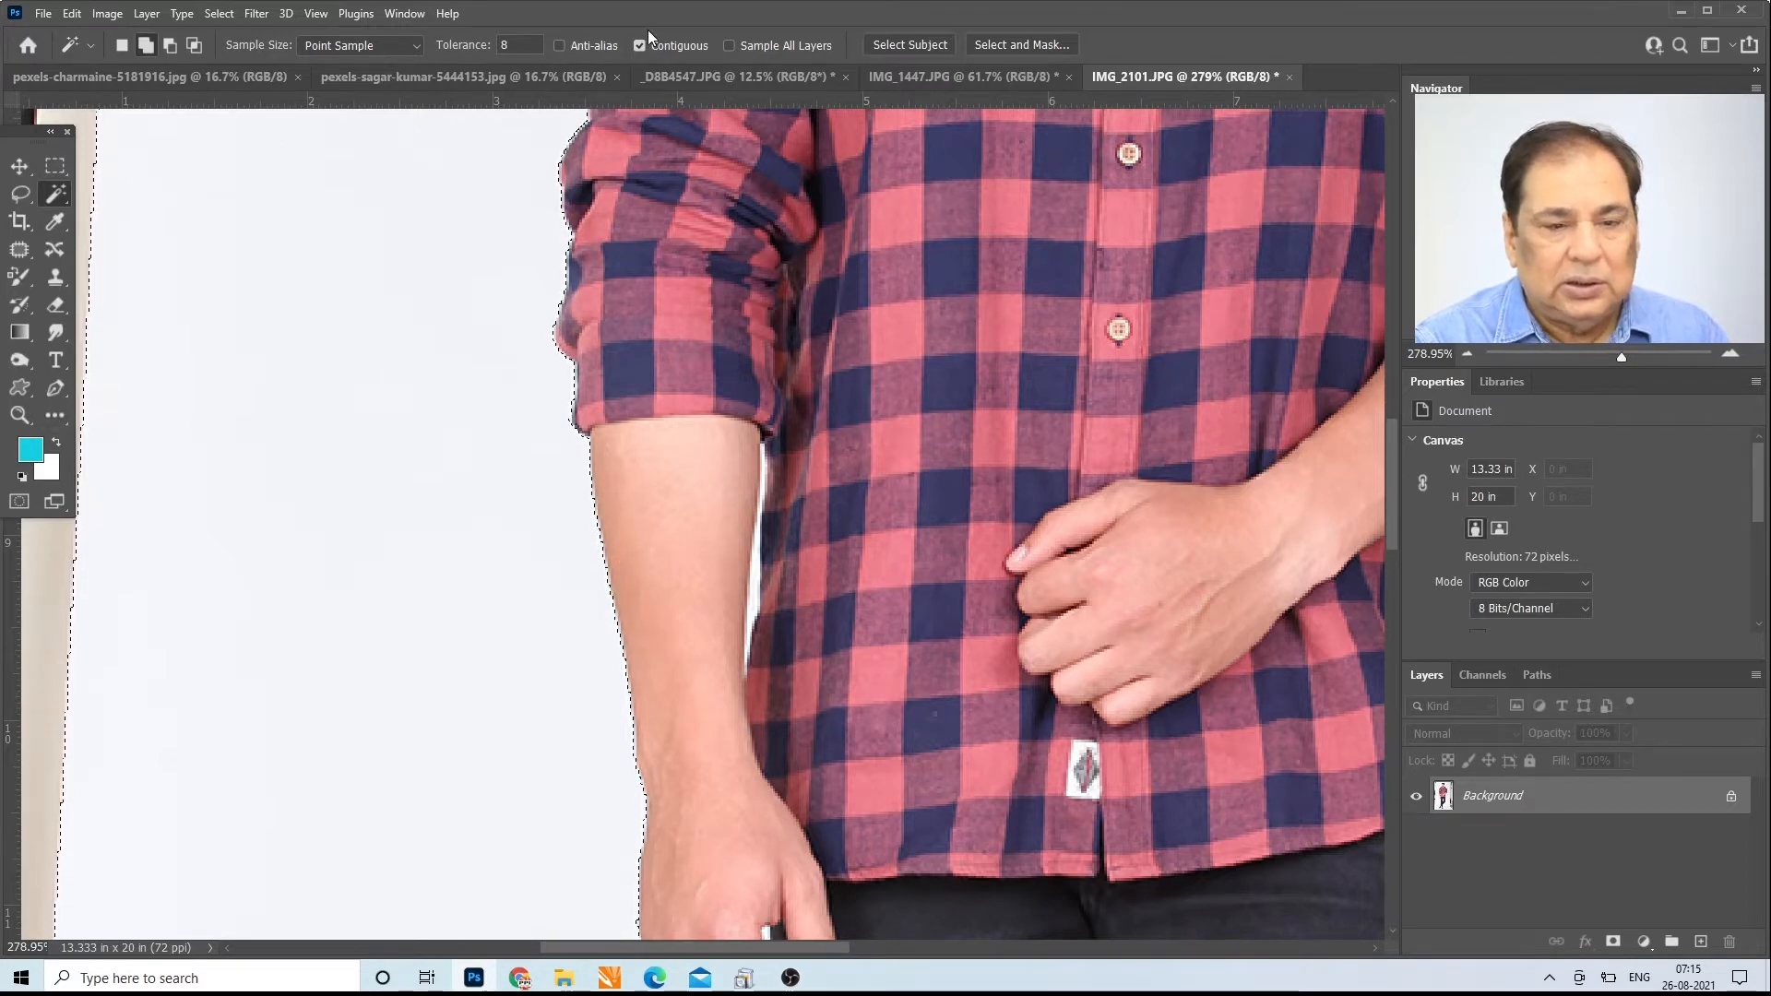
pyautogui.click(15, 421)
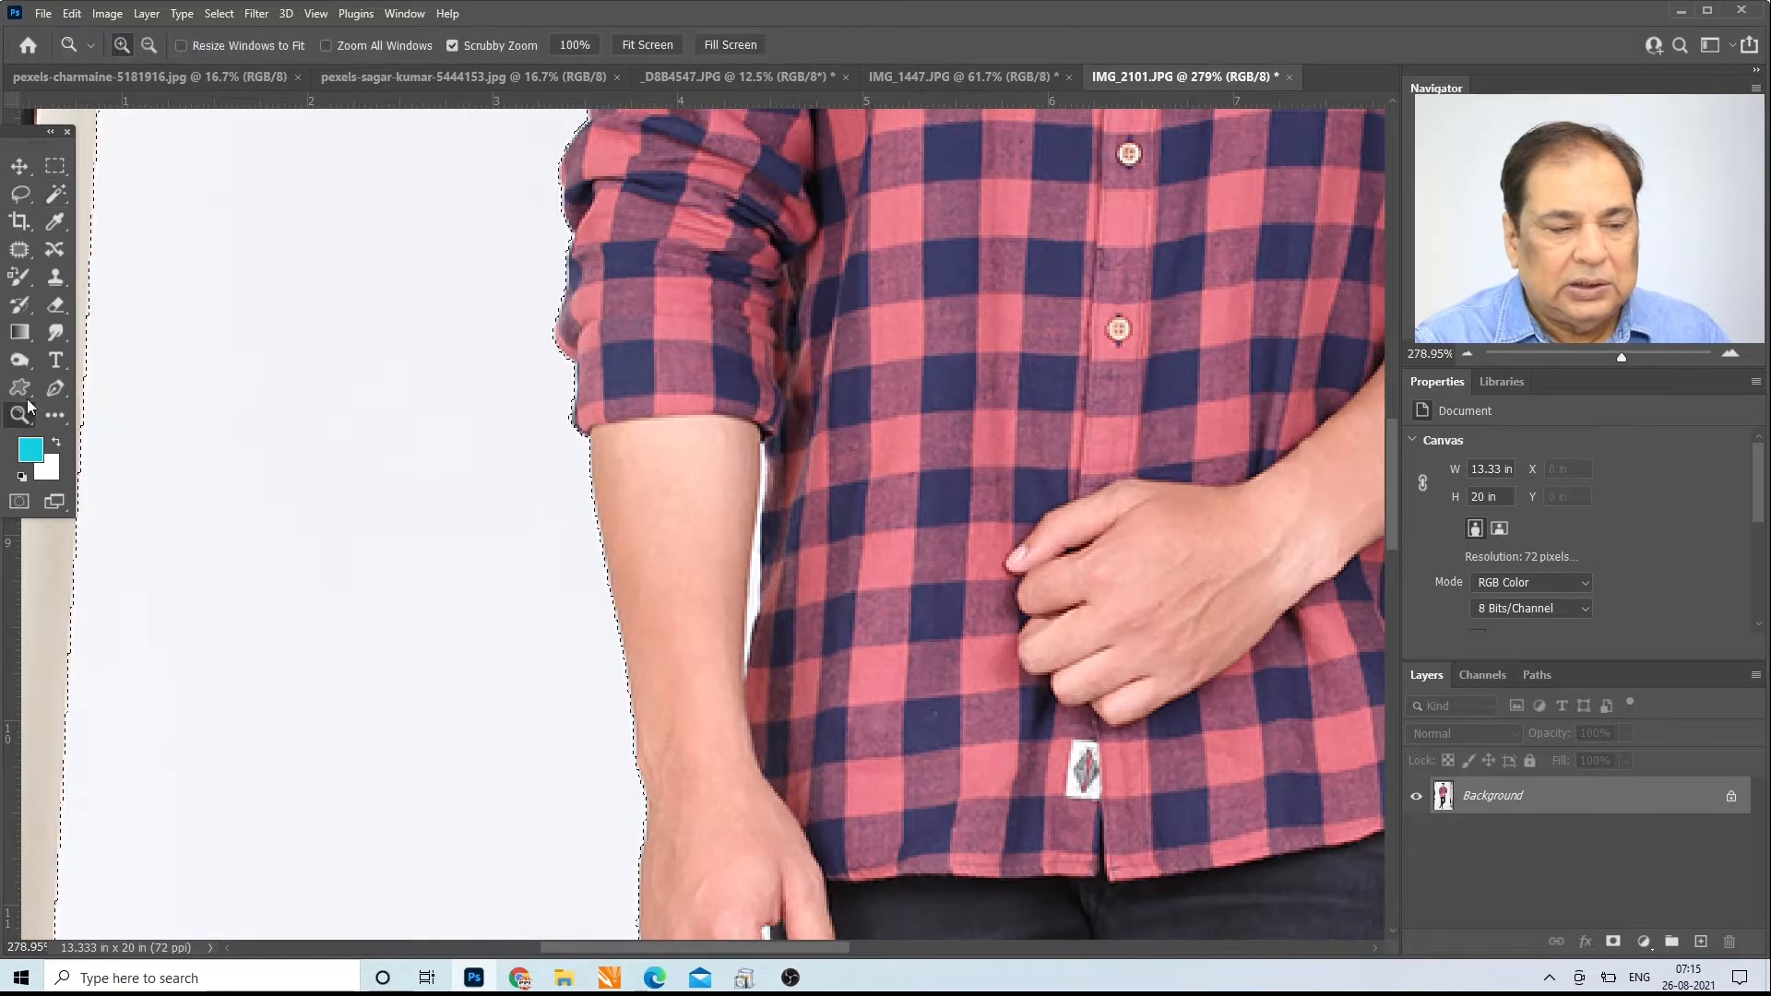
pyautogui.click(629, 46)
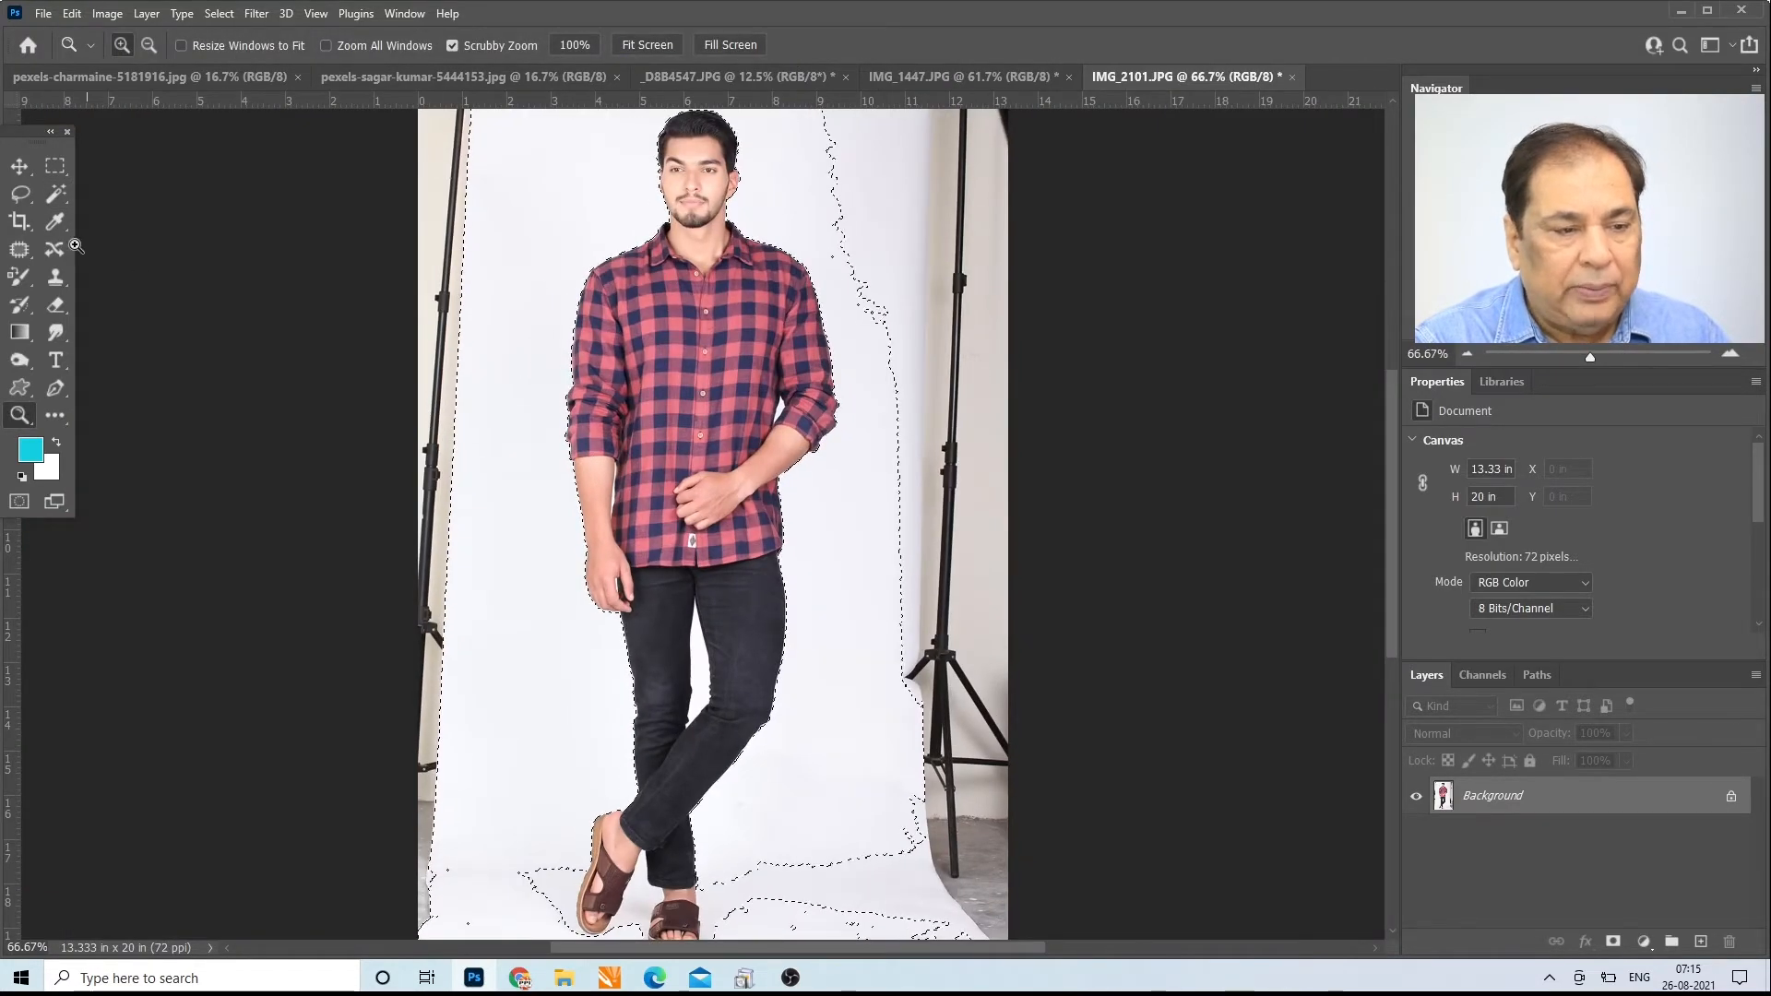
# Step: Set the Magic Wand to Add to Selection with tolerance 5 and anti-aliasing turned on
pyautogui.click(56, 195)
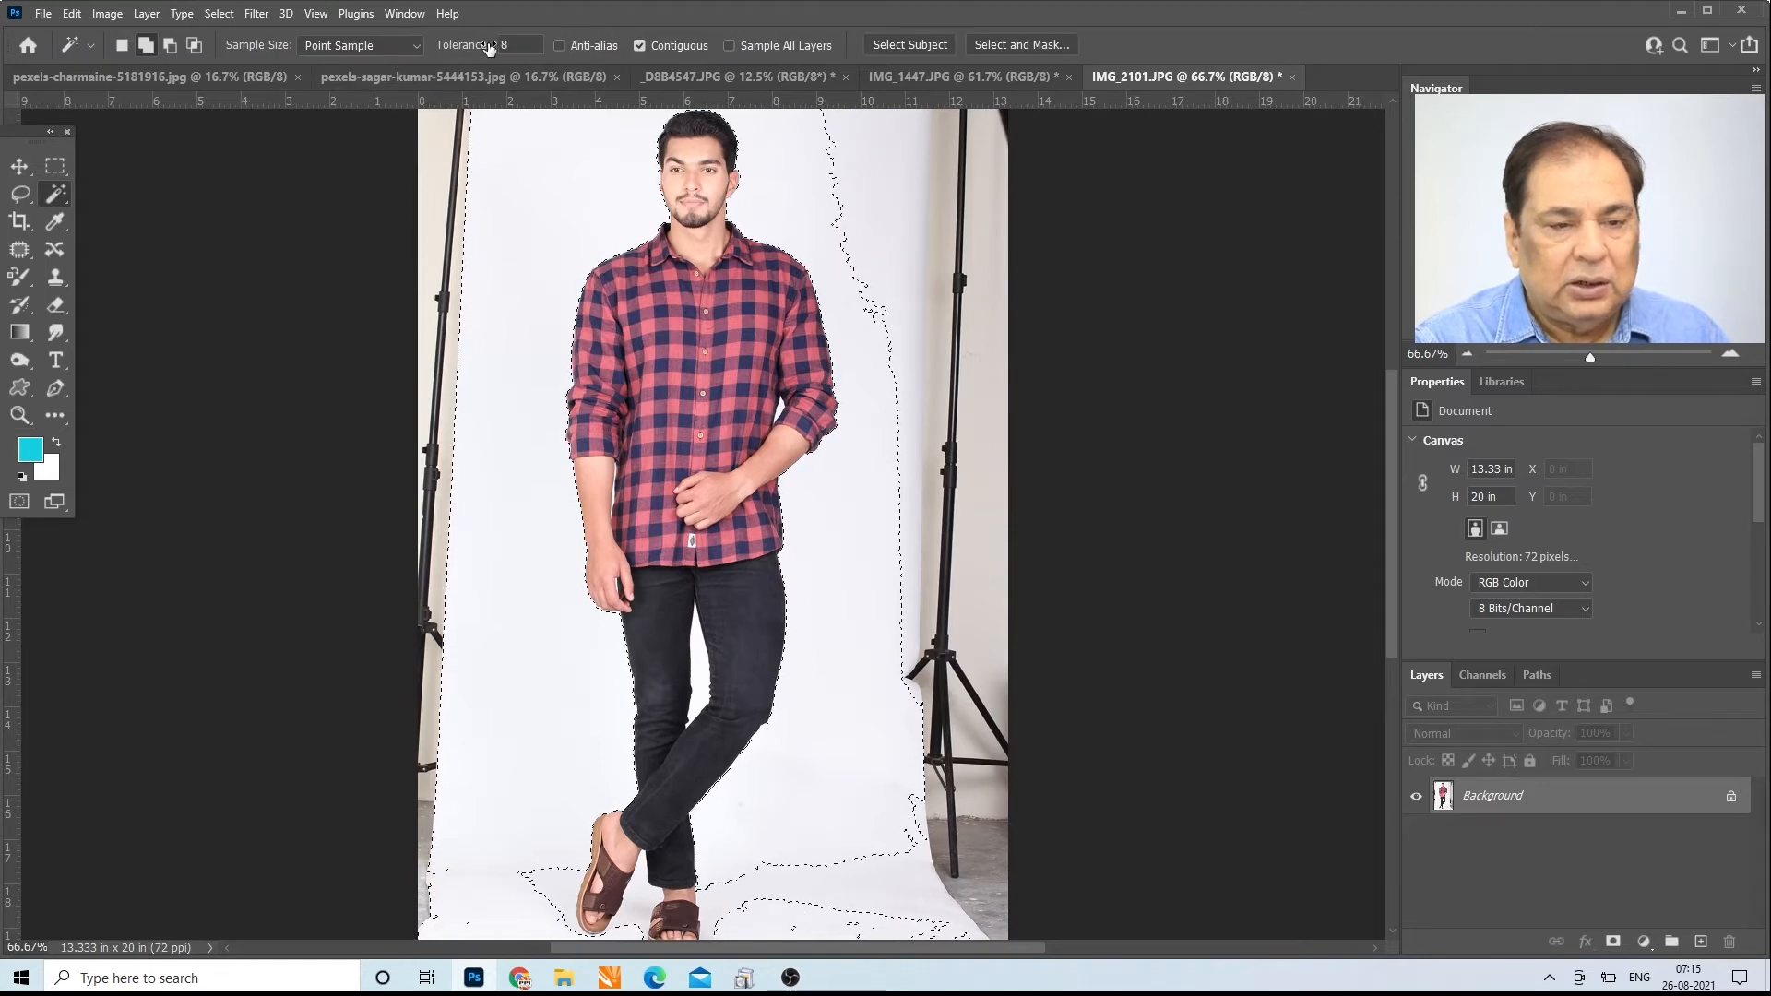
pyautogui.click(146, 46)
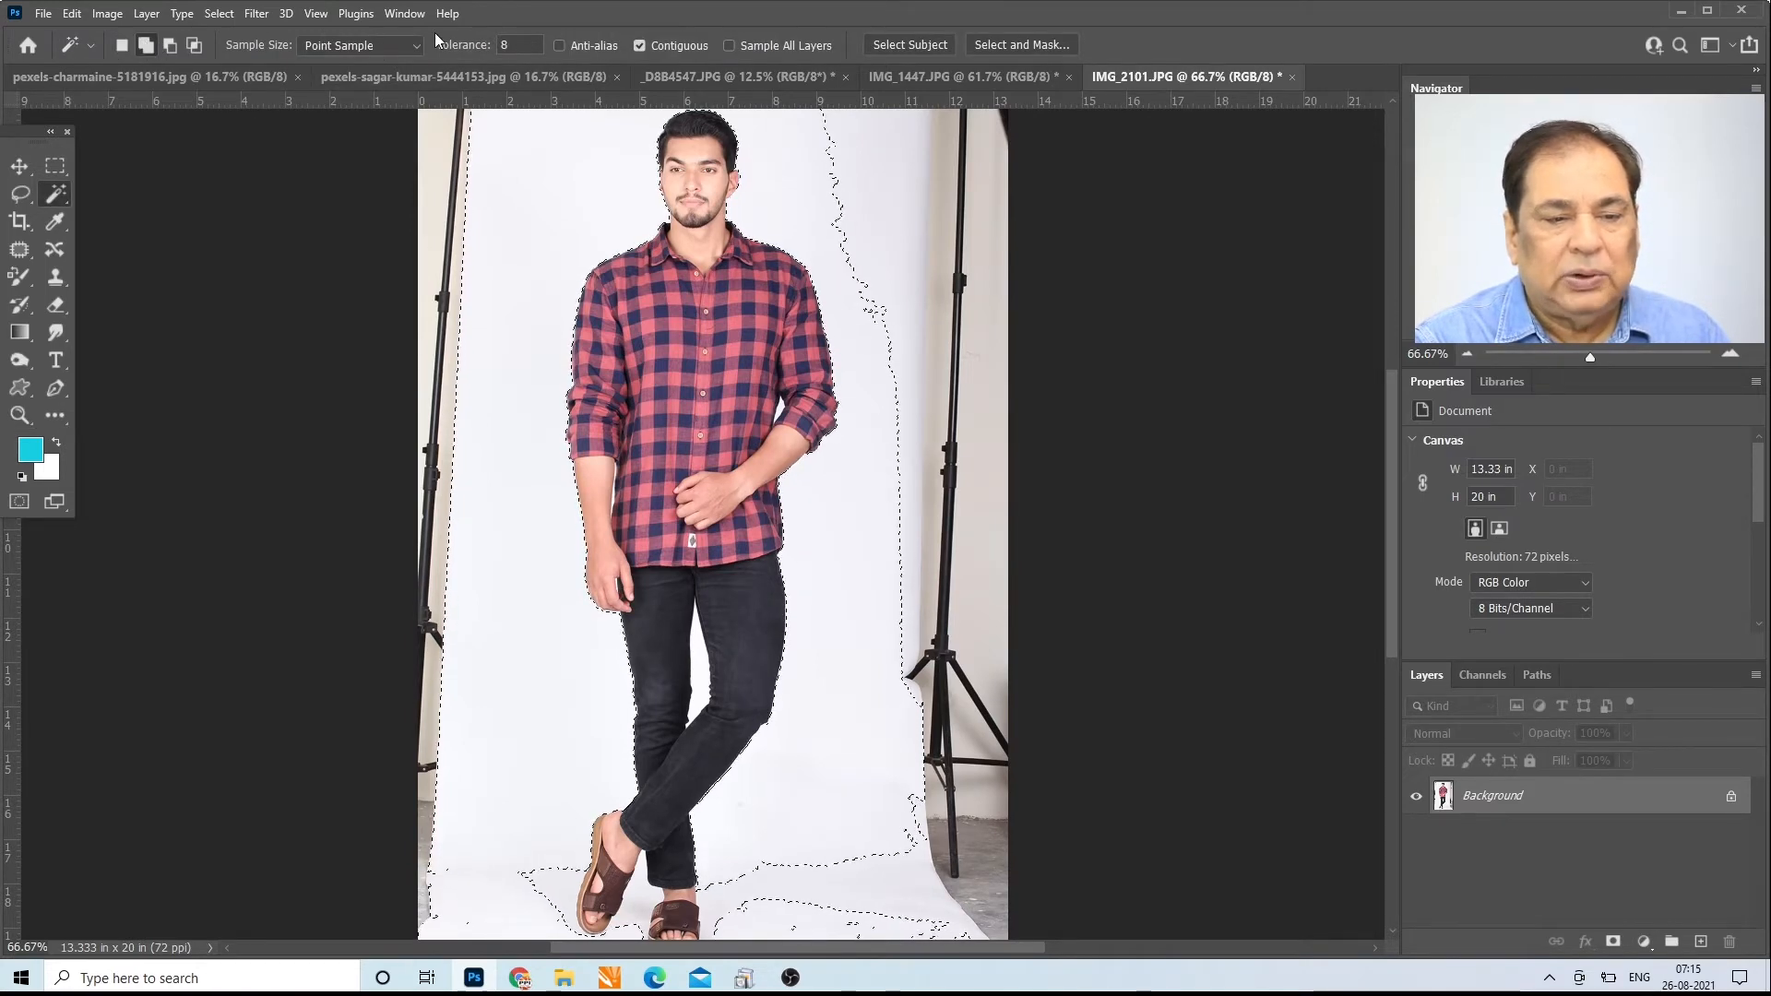
pyautogui.click(514, 45)
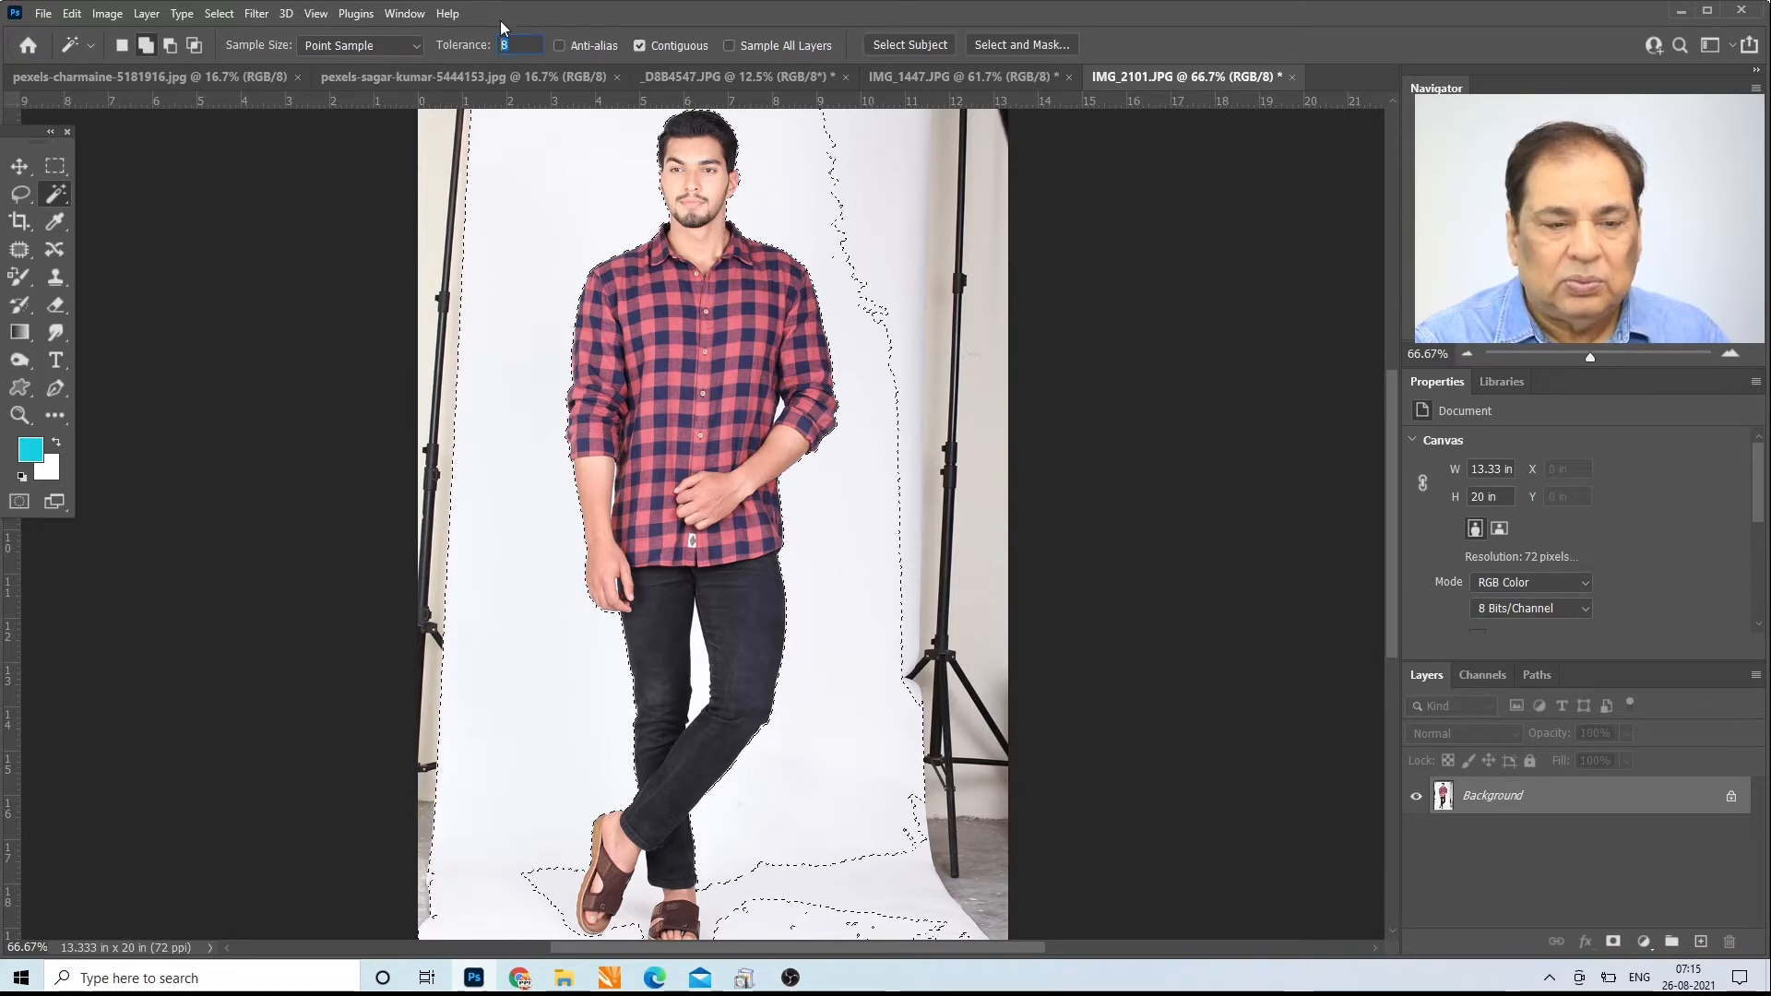
pyautogui.click(508, 49)
pyautogui.press('BackSpace')
pyautogui.write('5')
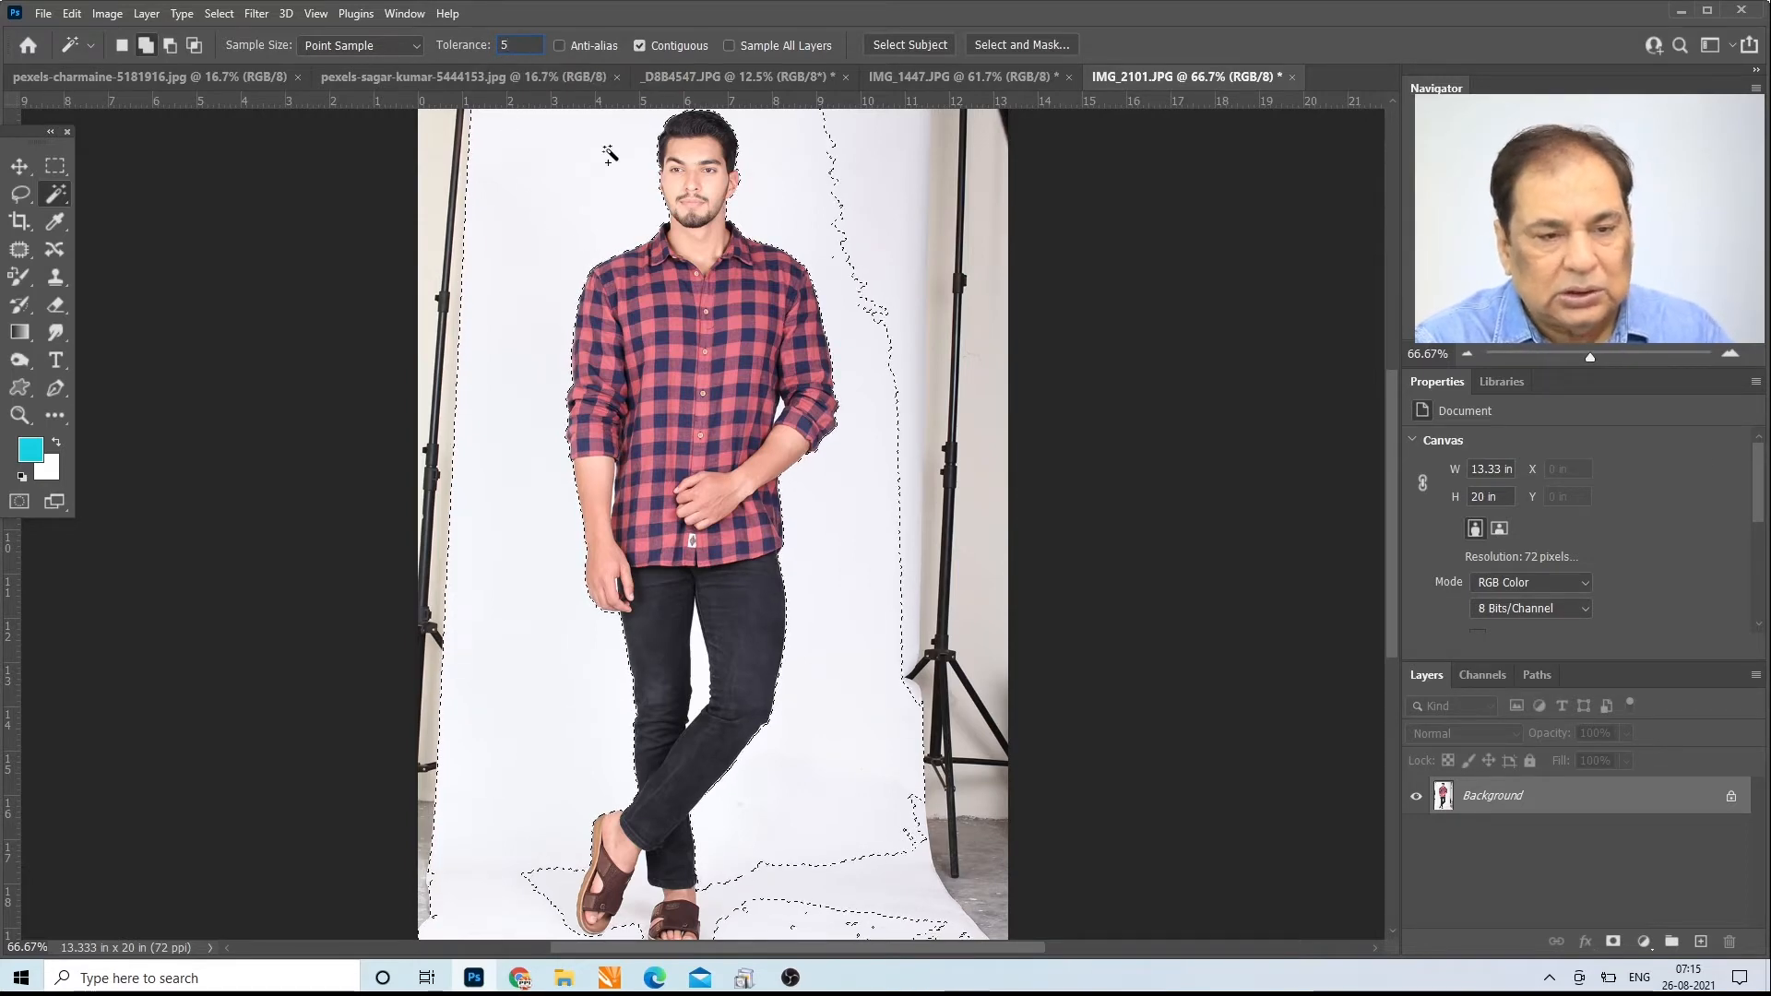
pyautogui.click(560, 46)
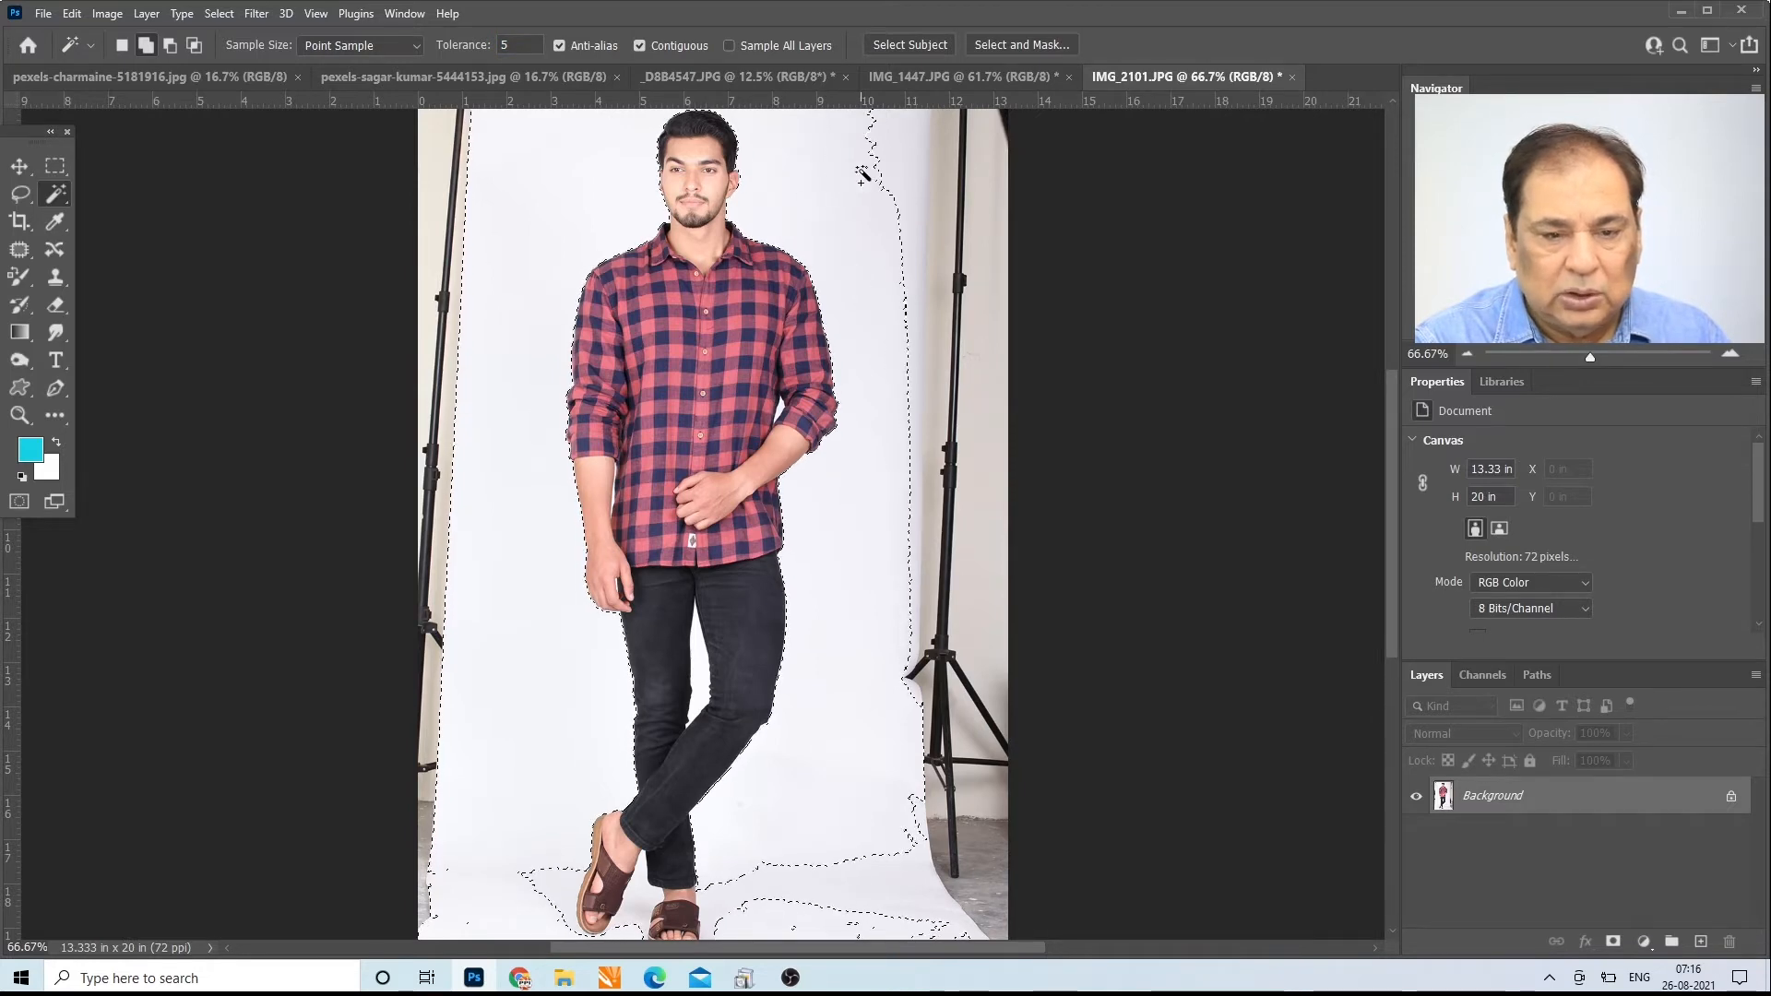
# Step: Add the remaining white backdrop near the light stand and on the floor around the sandals to the selection
pyautogui.click(909, 154)
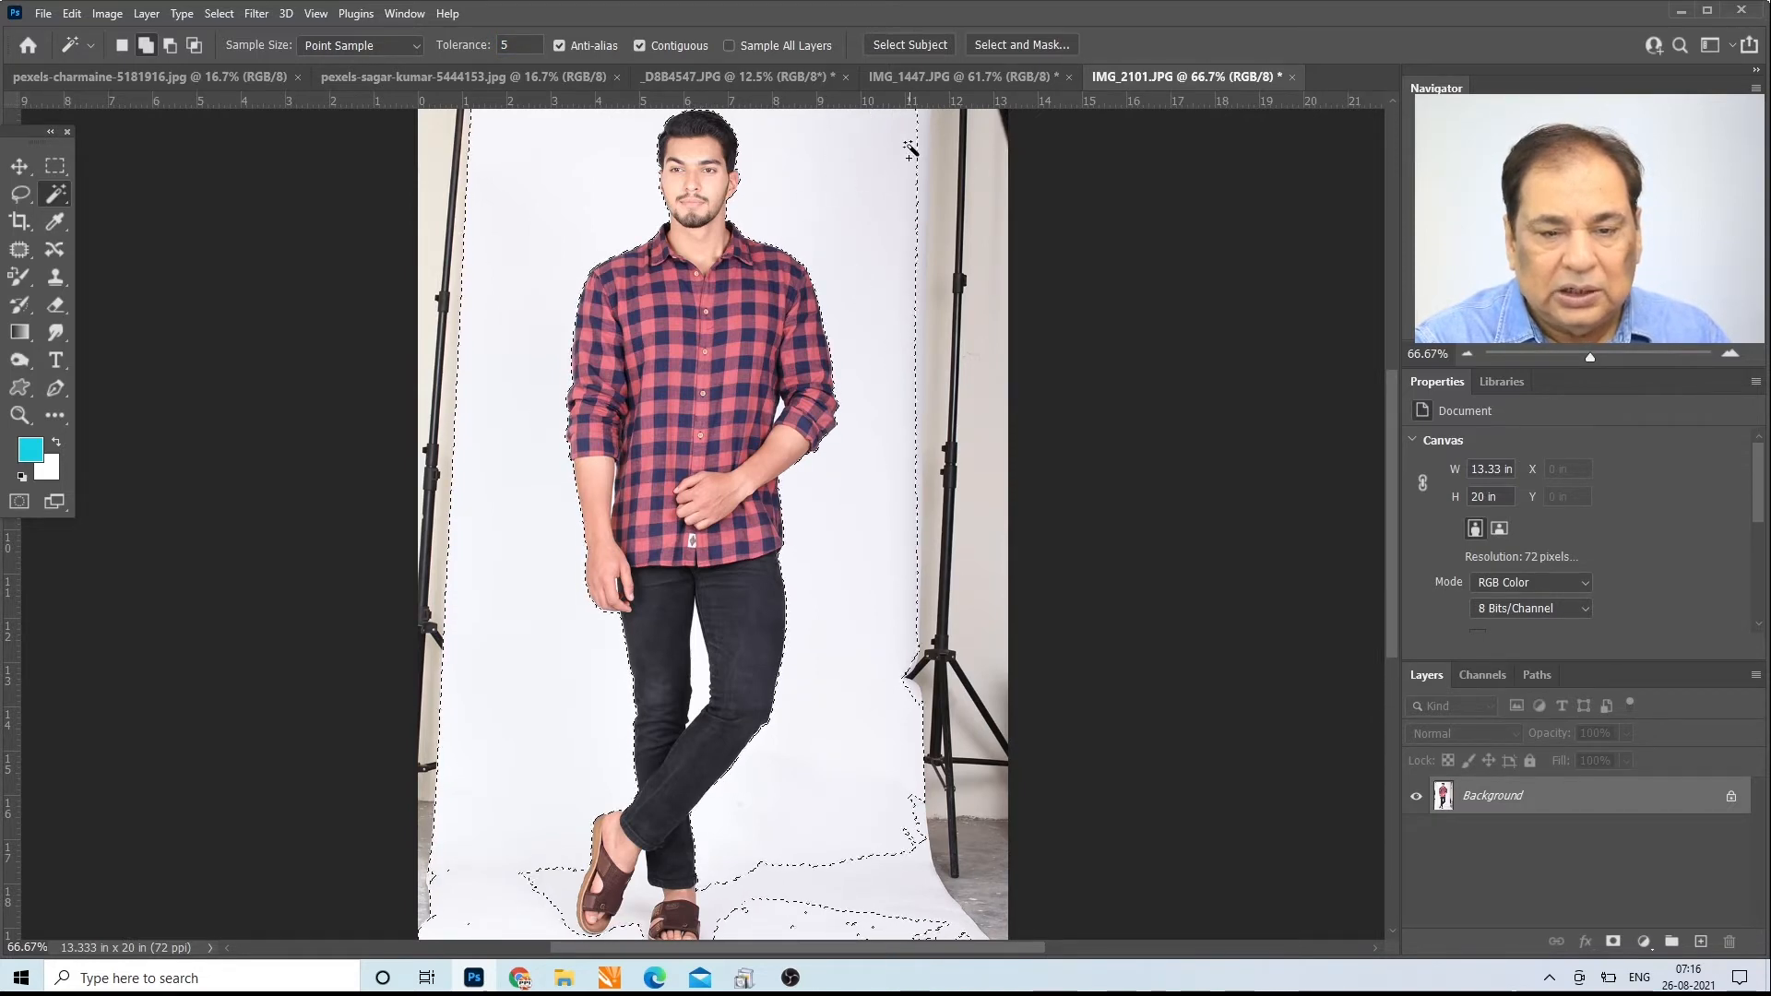
pyautogui.click(918, 145)
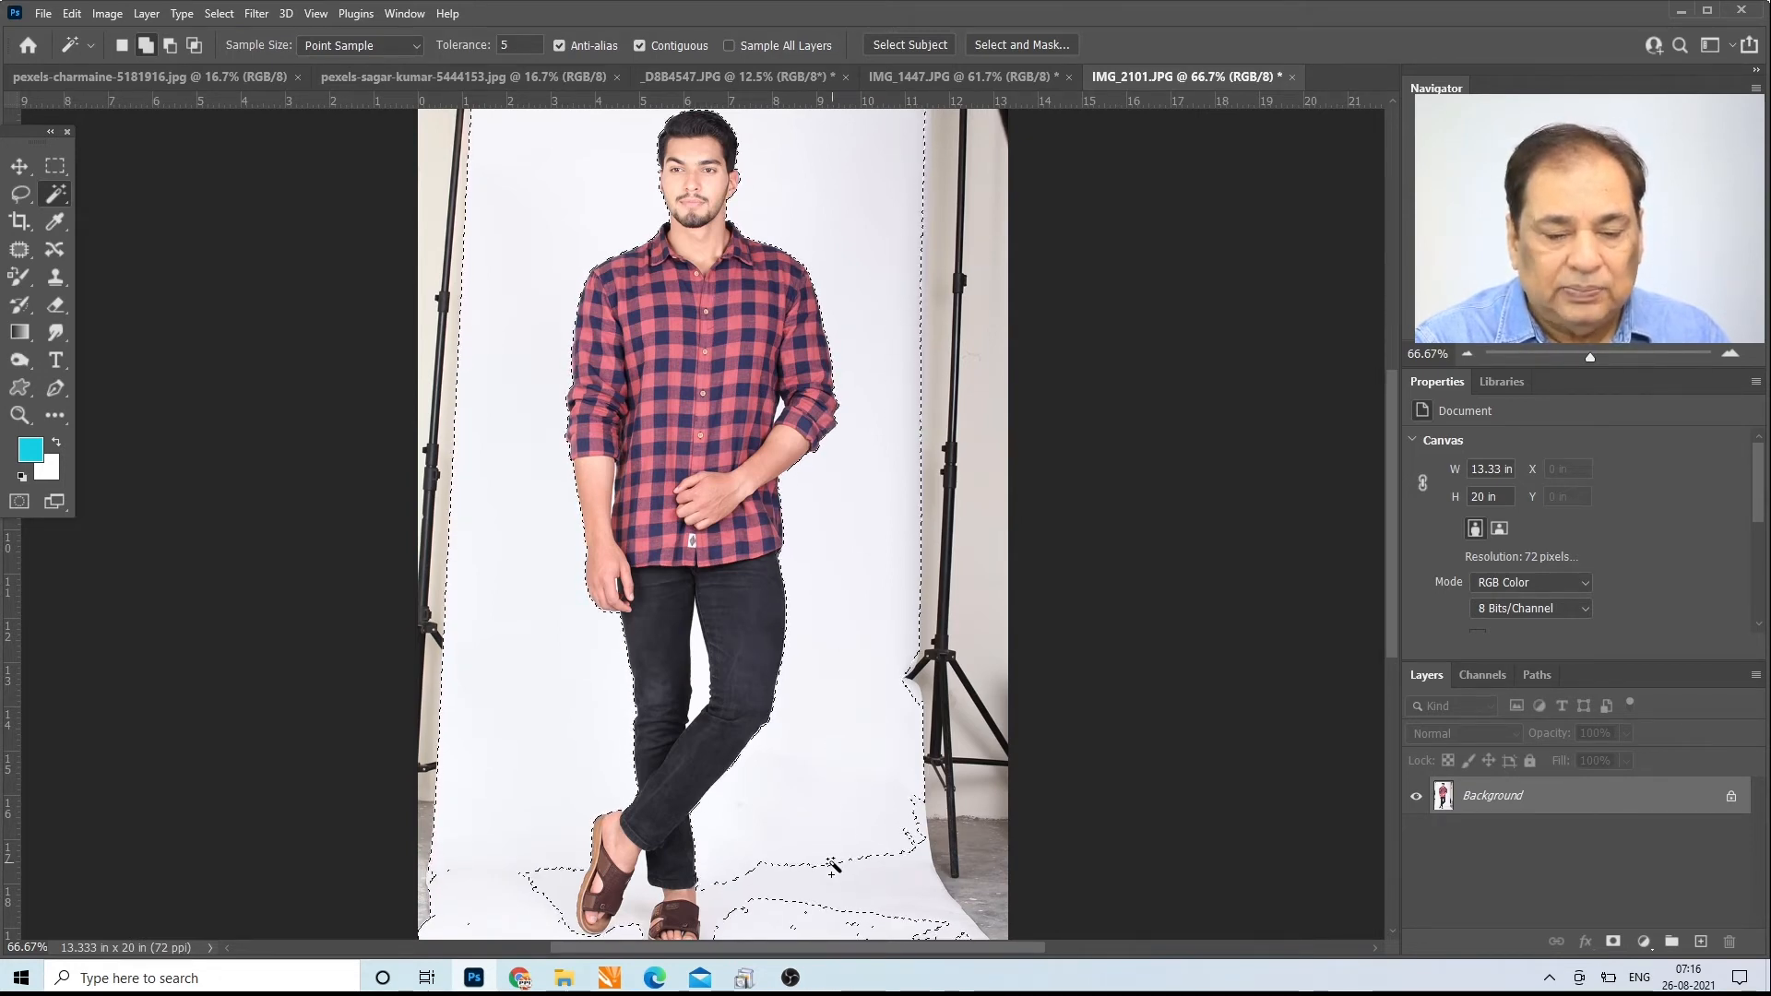
pyautogui.click(866, 892)
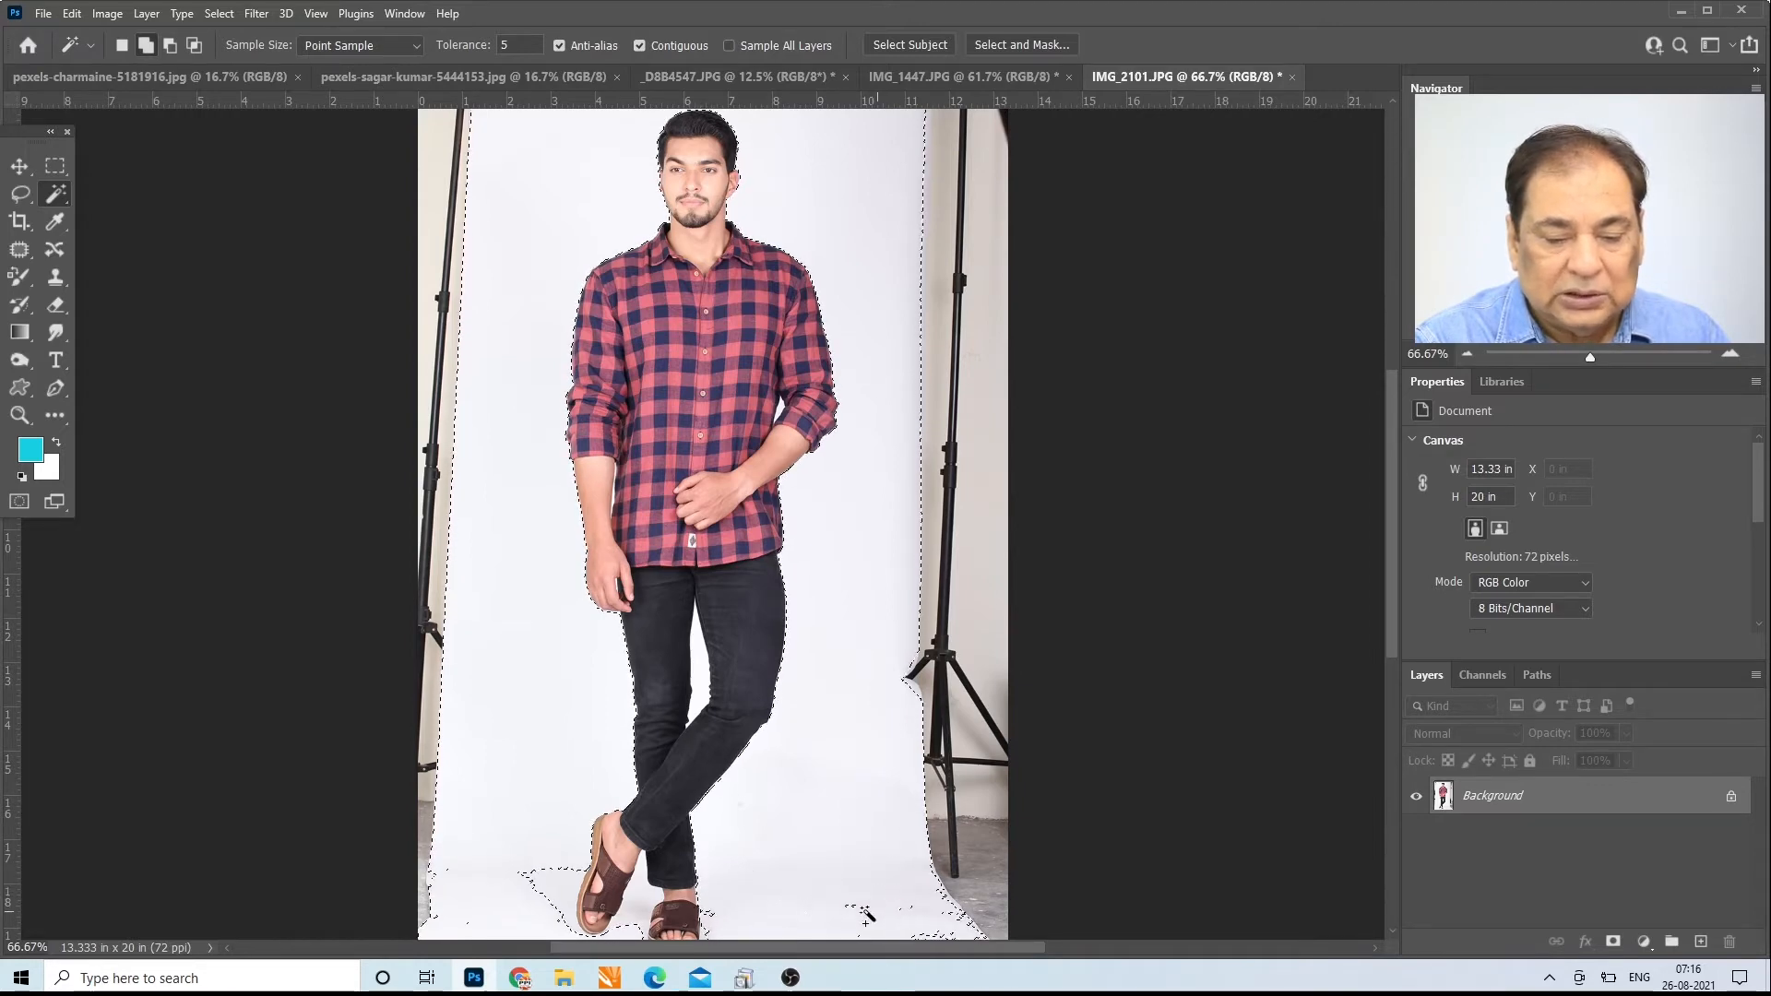
pyautogui.click(557, 897)
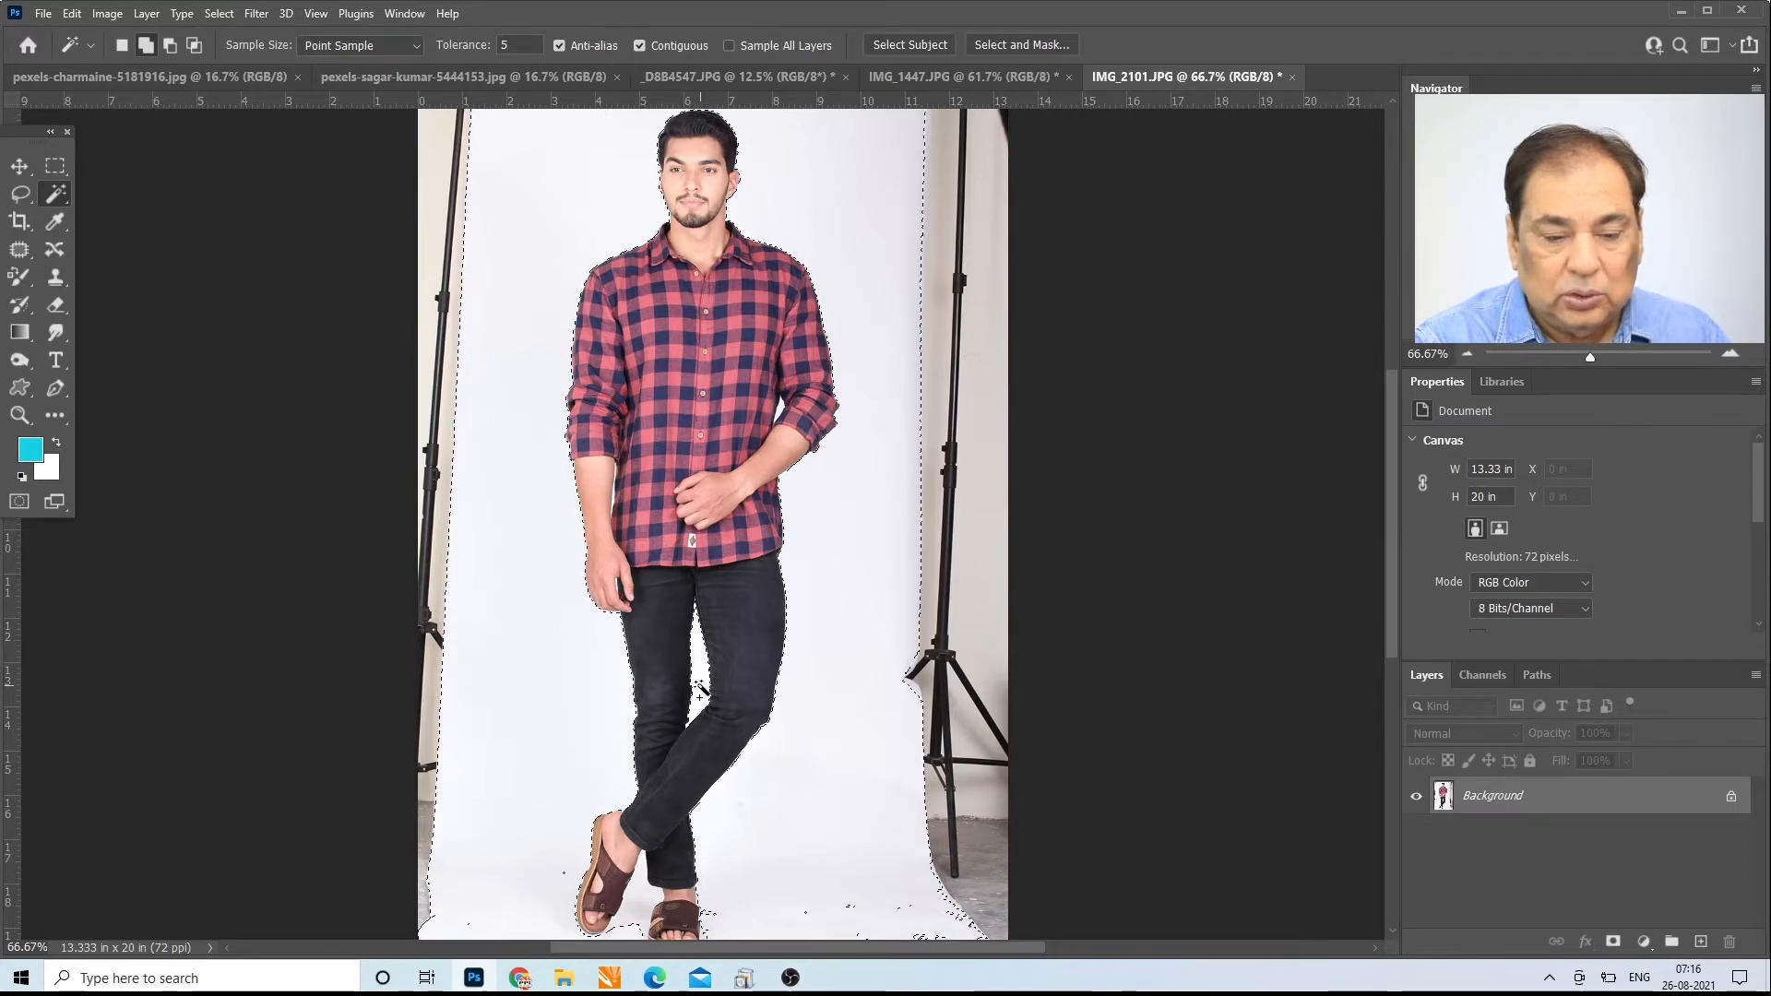
pyautogui.moveTo(1393, 424); pyautogui.dragTo(1413, 530)
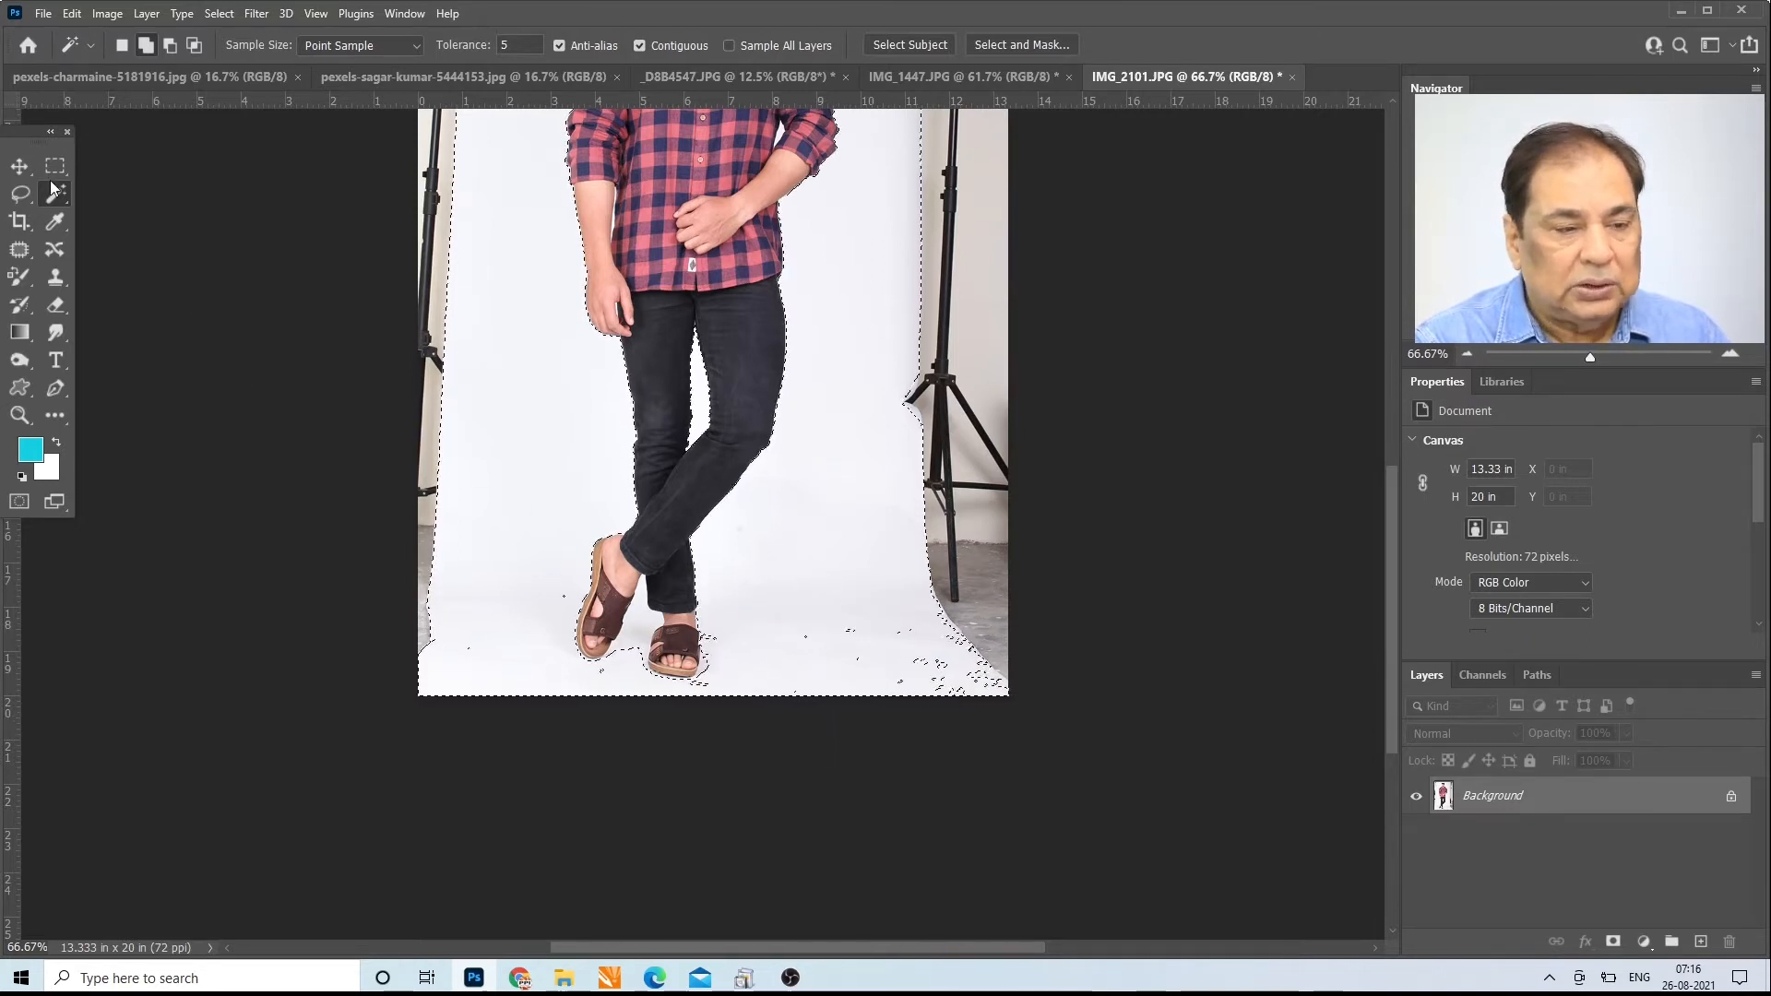
# Step: Add the stray floor patches and the light-stand area along the photo's right edge to the selection with the Lasso tool
pyautogui.click(21, 194)
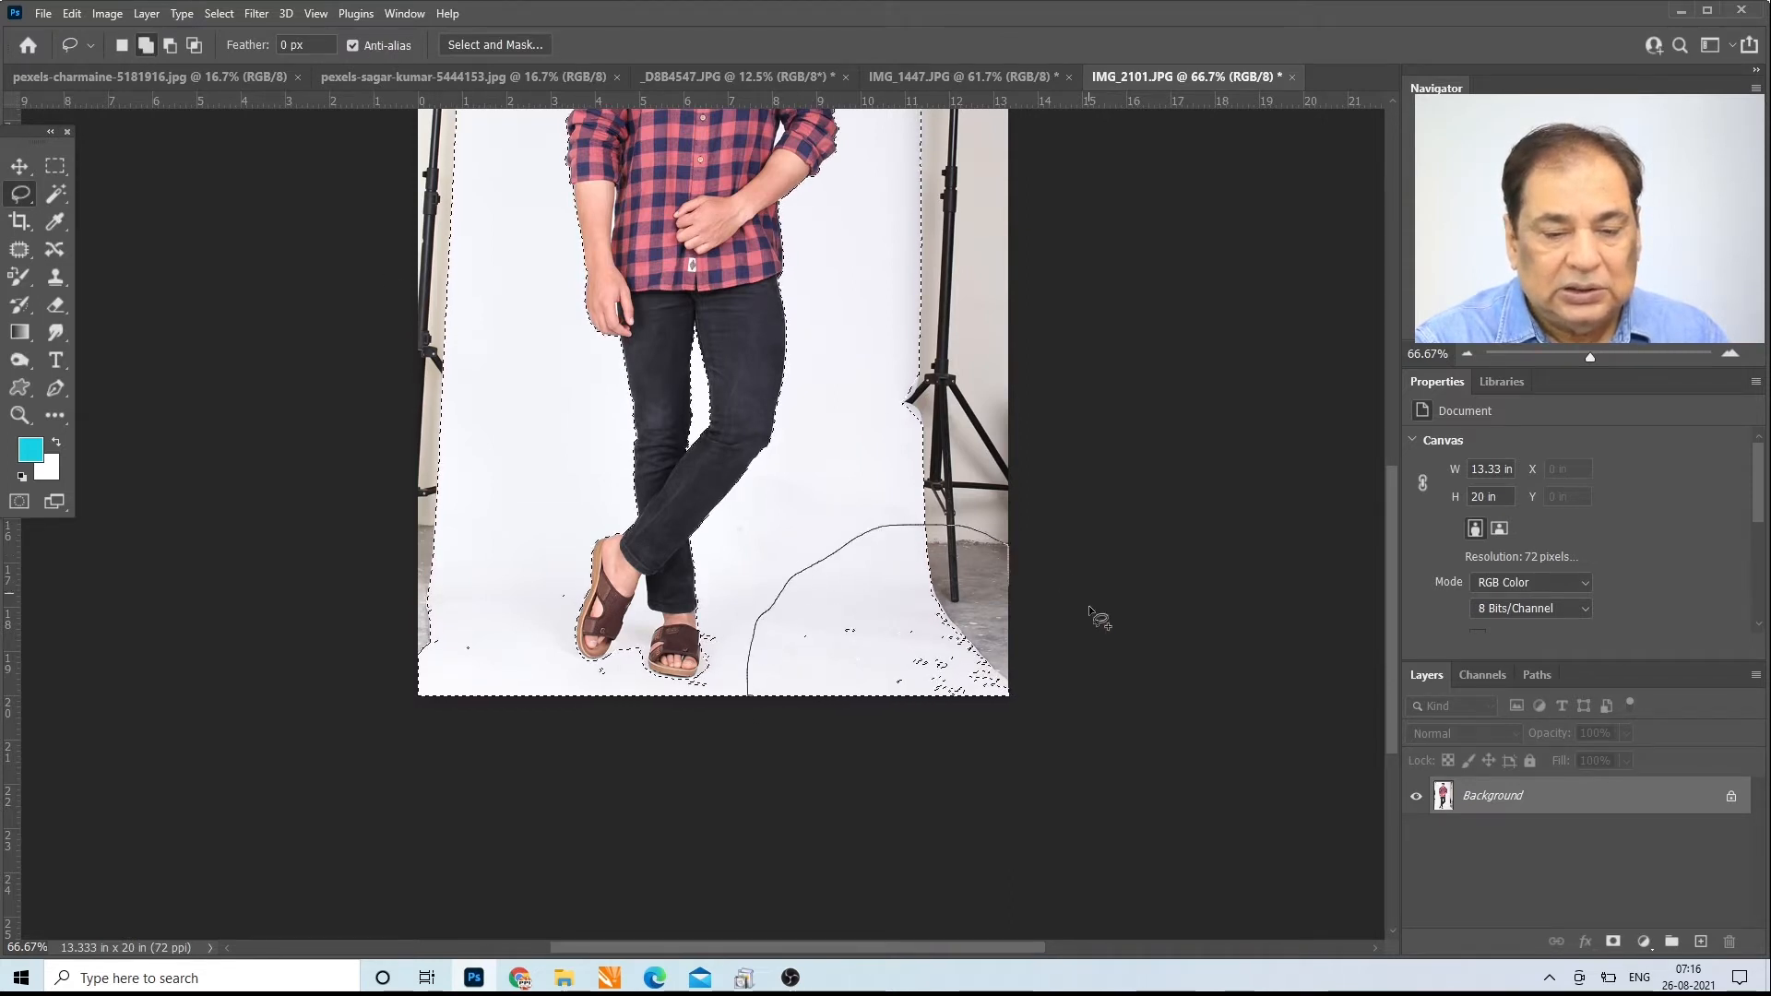
pyautogui.moveTo(886, 736); pyautogui.dragTo(875, 736)
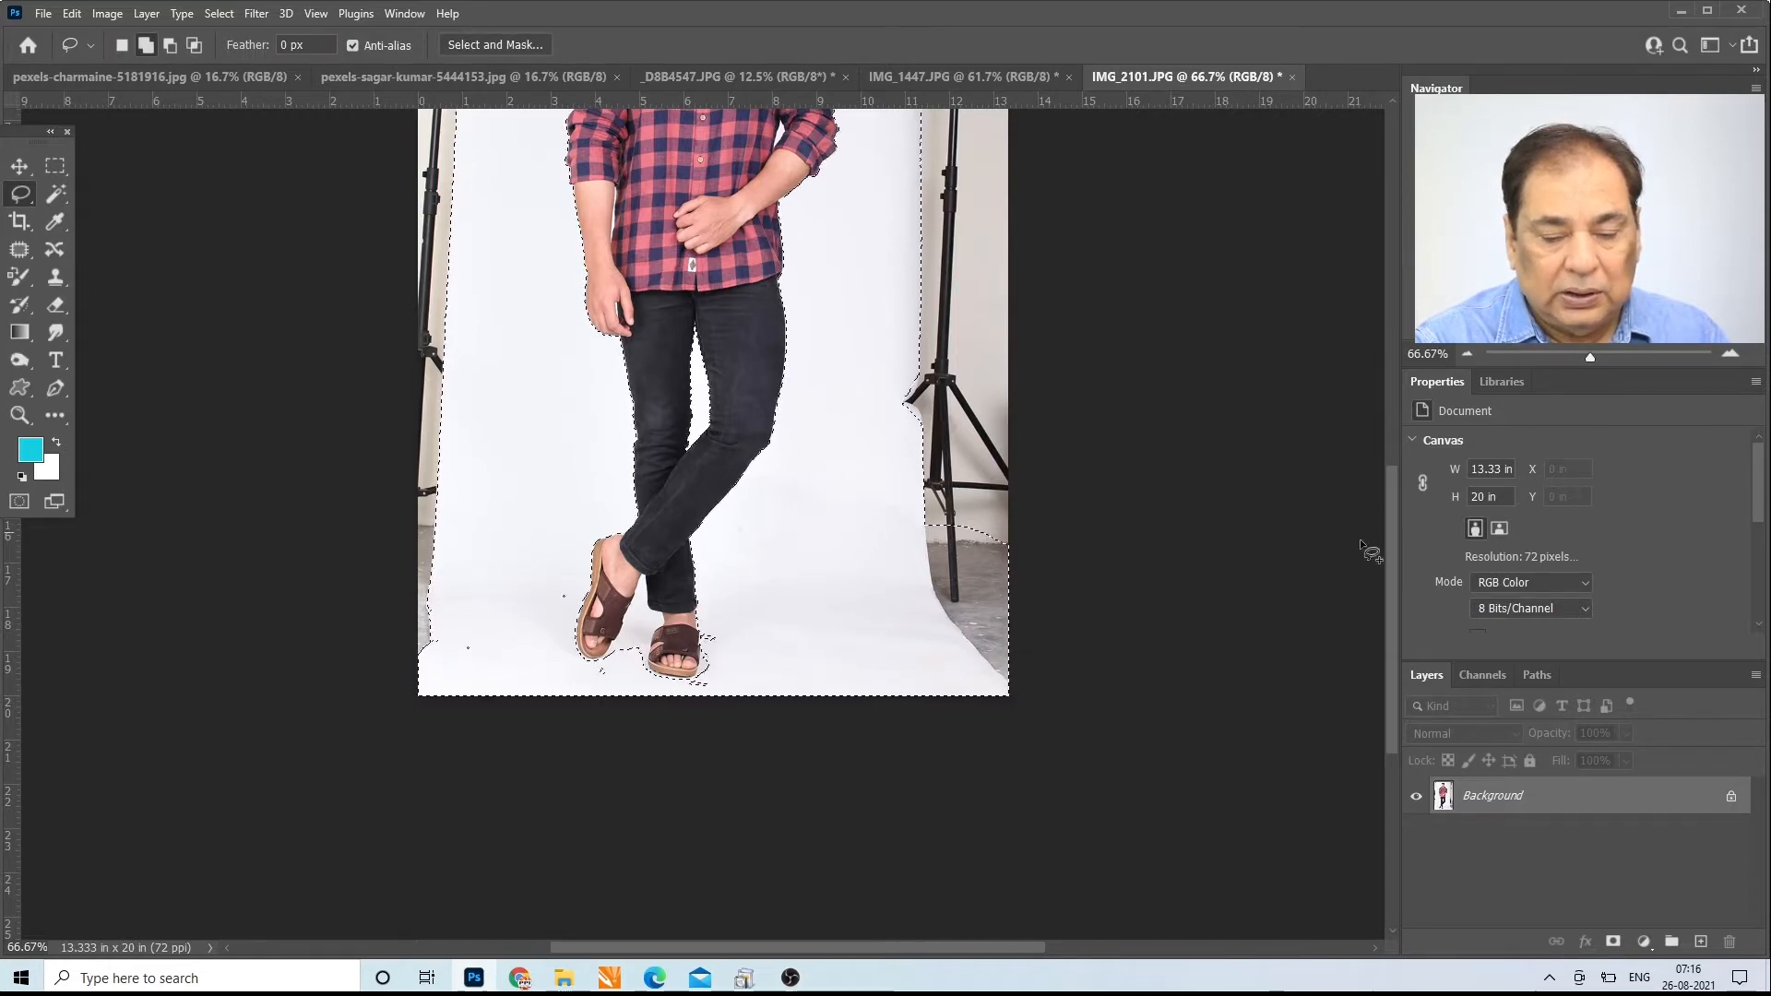
pyautogui.moveTo(1390, 612); pyautogui.dragTo(1379, 498)
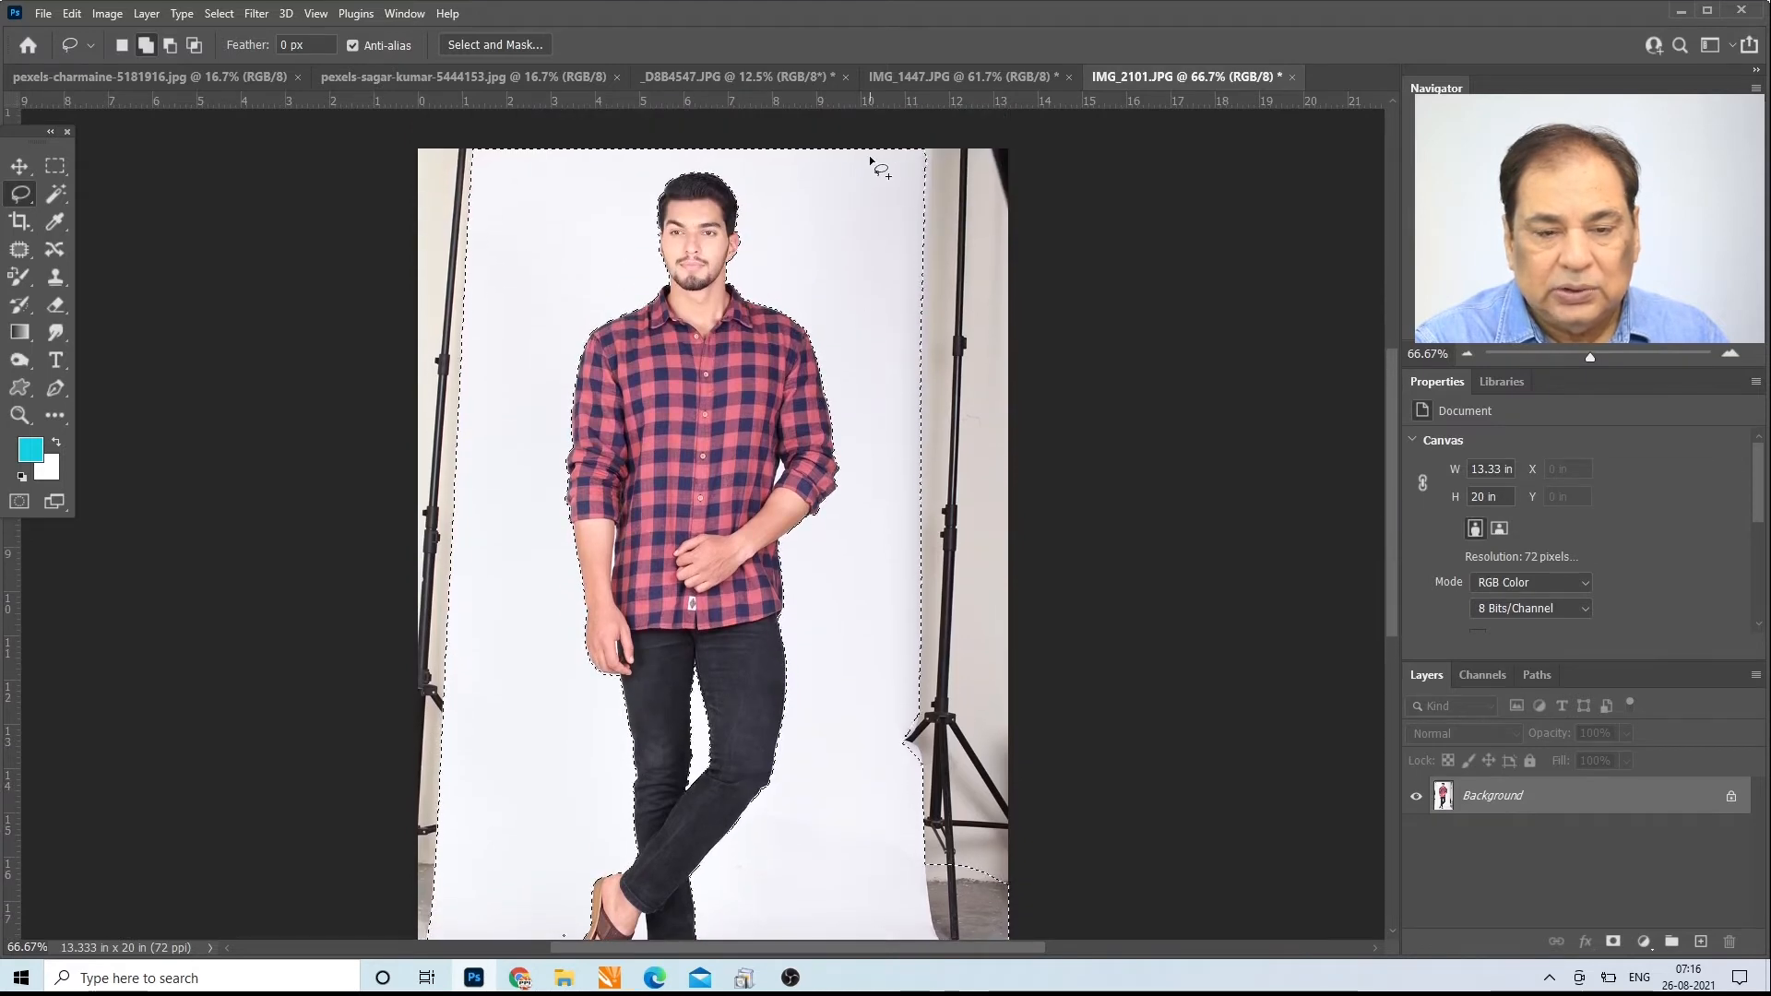
pyautogui.moveTo(870, 161)
pyautogui.mouseDown()
pyautogui.moveTo(905, 883)
pyautogui.moveTo(947, 917)
pyautogui.moveTo(1105, 856)
pyautogui.moveTo(1086, 387)
pyautogui.moveTo(1022, 119)
pyautogui.mouseUp()
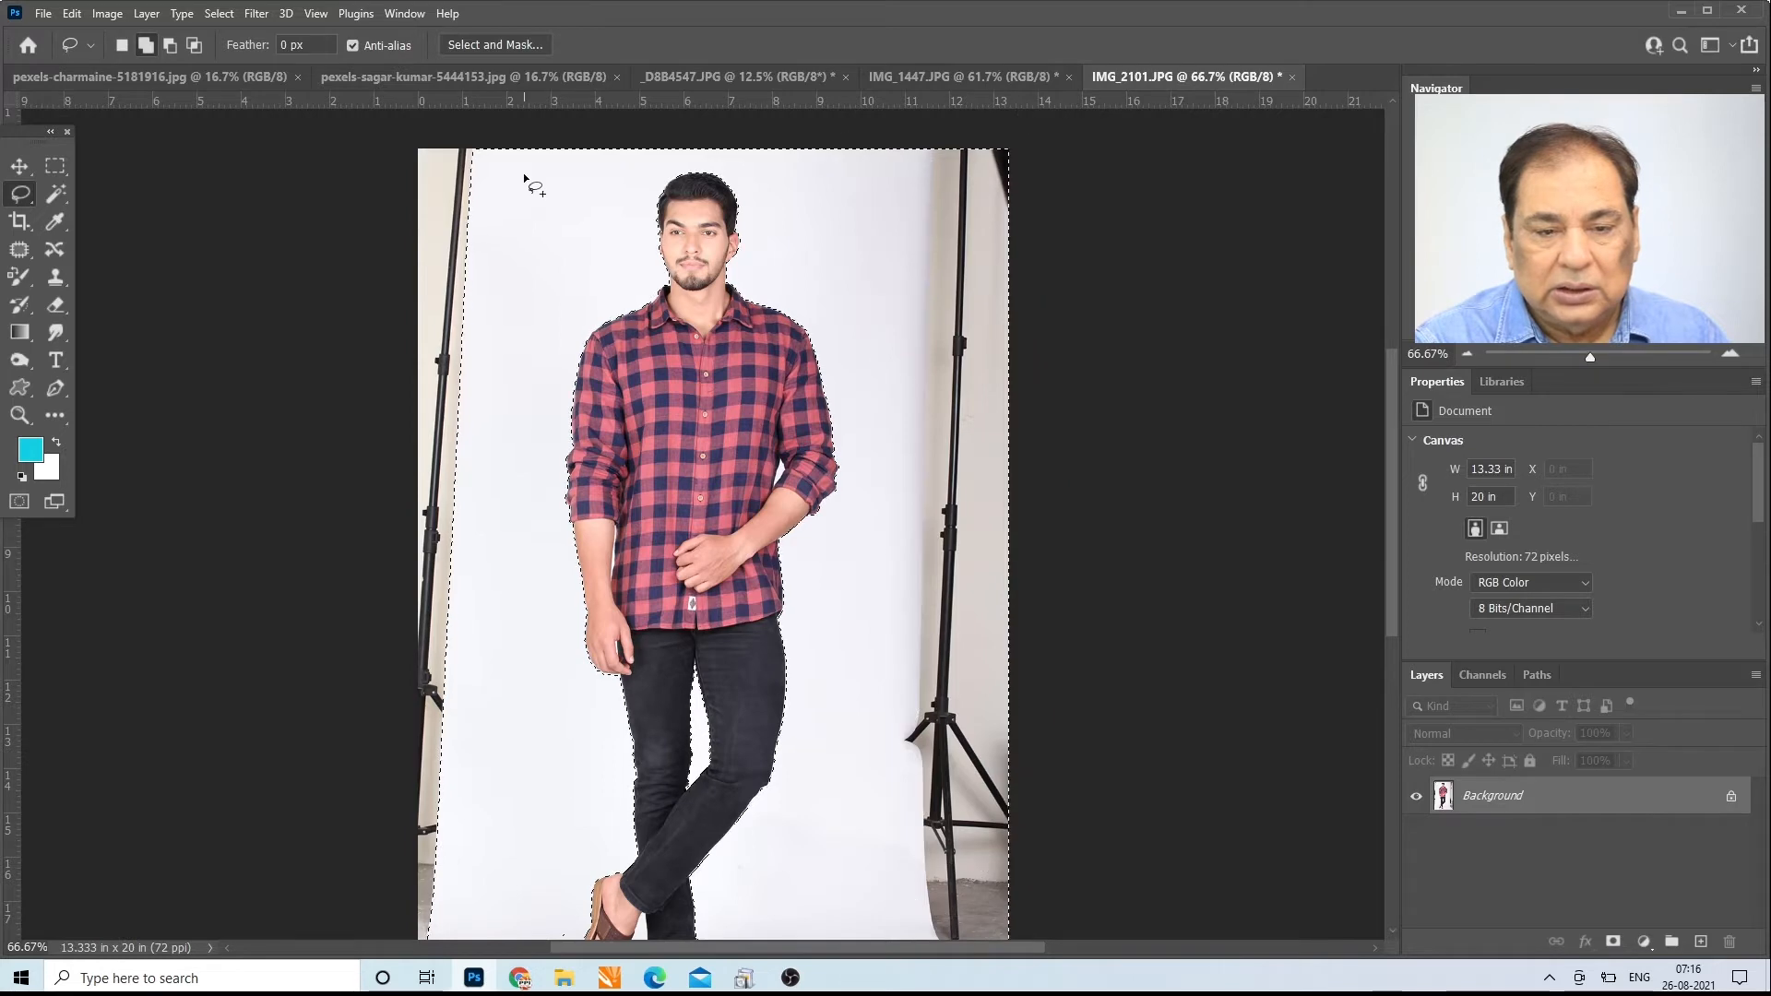
# Step: Add the strip with the other light stand along the photo's left edge to the selection with the Lasso tool
pyautogui.moveTo(514, 150)
pyautogui.mouseDown()
pyautogui.moveTo(502, 688)
pyautogui.moveTo(474, 889)
pyautogui.moveTo(389, 939)
pyautogui.moveTo(331, 752)
pyautogui.moveTo(318, 634)
pyautogui.moveTo(438, 594)
pyautogui.moveTo(378, 588)
pyautogui.moveTo(300, 324)
pyautogui.moveTo(325, 162)
pyautogui.moveTo(397, 120)
pyautogui.mouseUp()
pyautogui.moveTo(1389, 507); pyautogui.dragTo(1421, 627)
pyautogui.moveTo(397, 531)
pyautogui.mouseDown()
pyautogui.moveTo(492, 725)
pyautogui.moveTo(329, 556)
pyautogui.mouseUp()
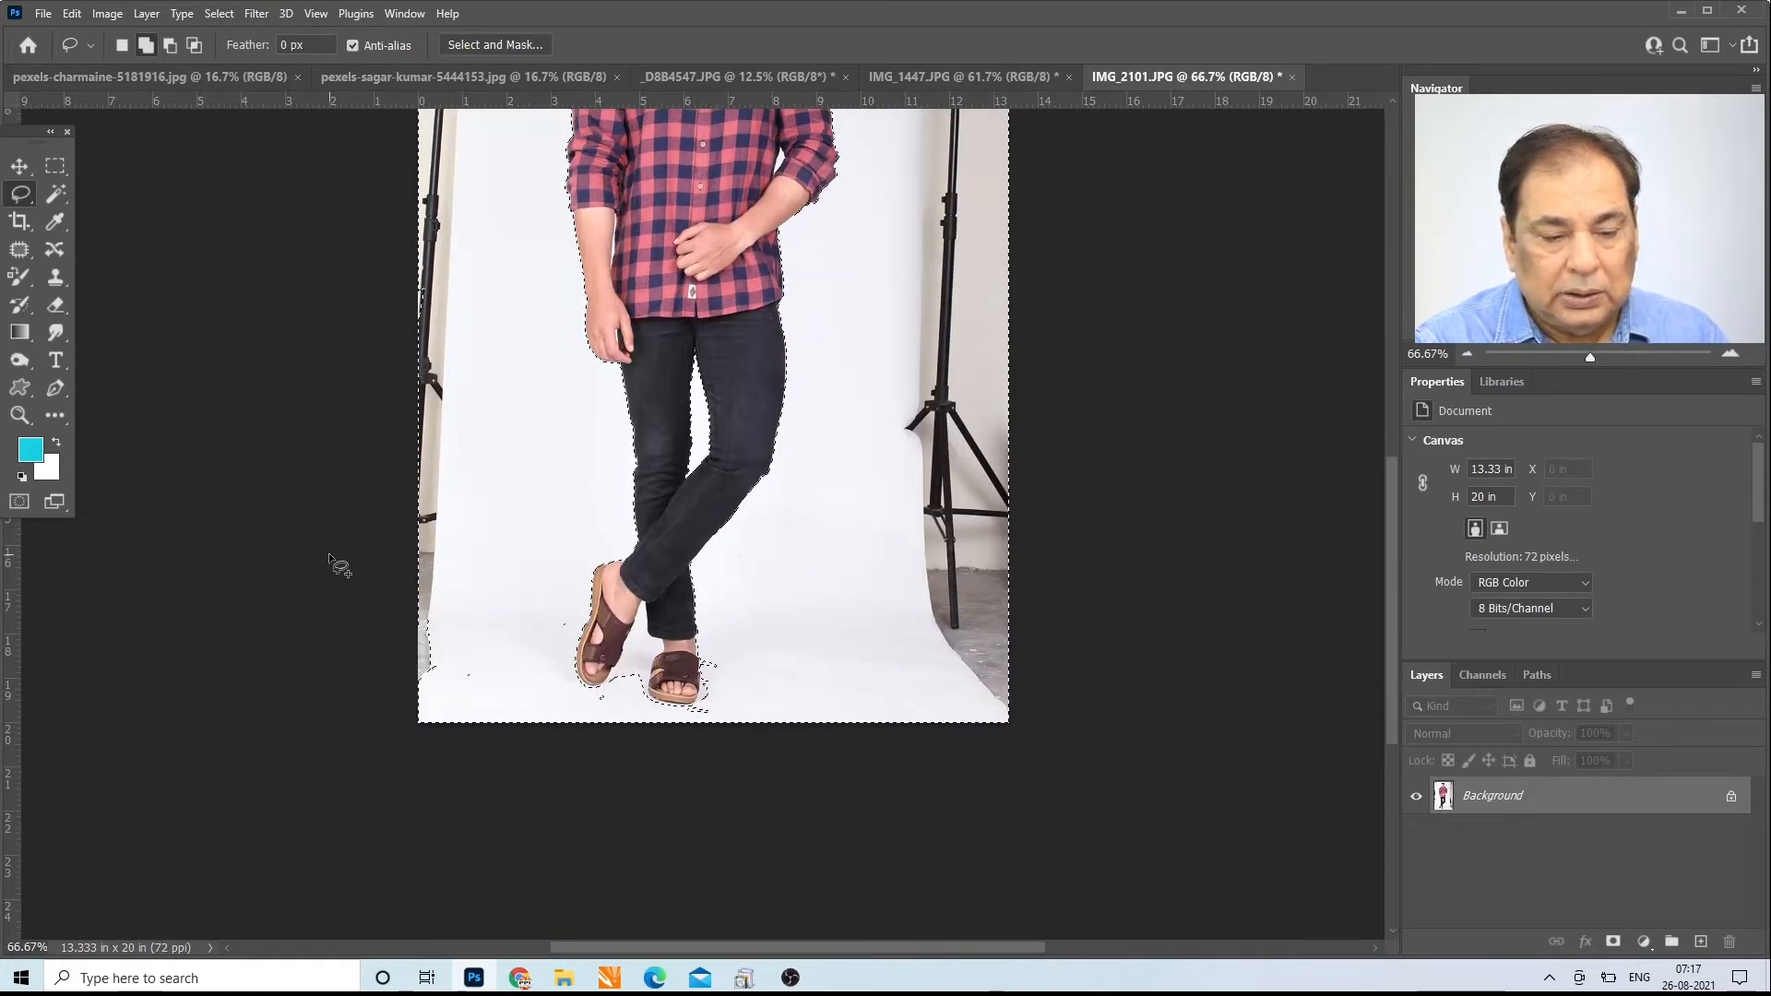
# Step: Use the Lasso tool to add leftover unselected specks on the floor around the sandals to the selection
pyautogui.moveTo(712, 631); pyautogui.dragTo(711, 646)
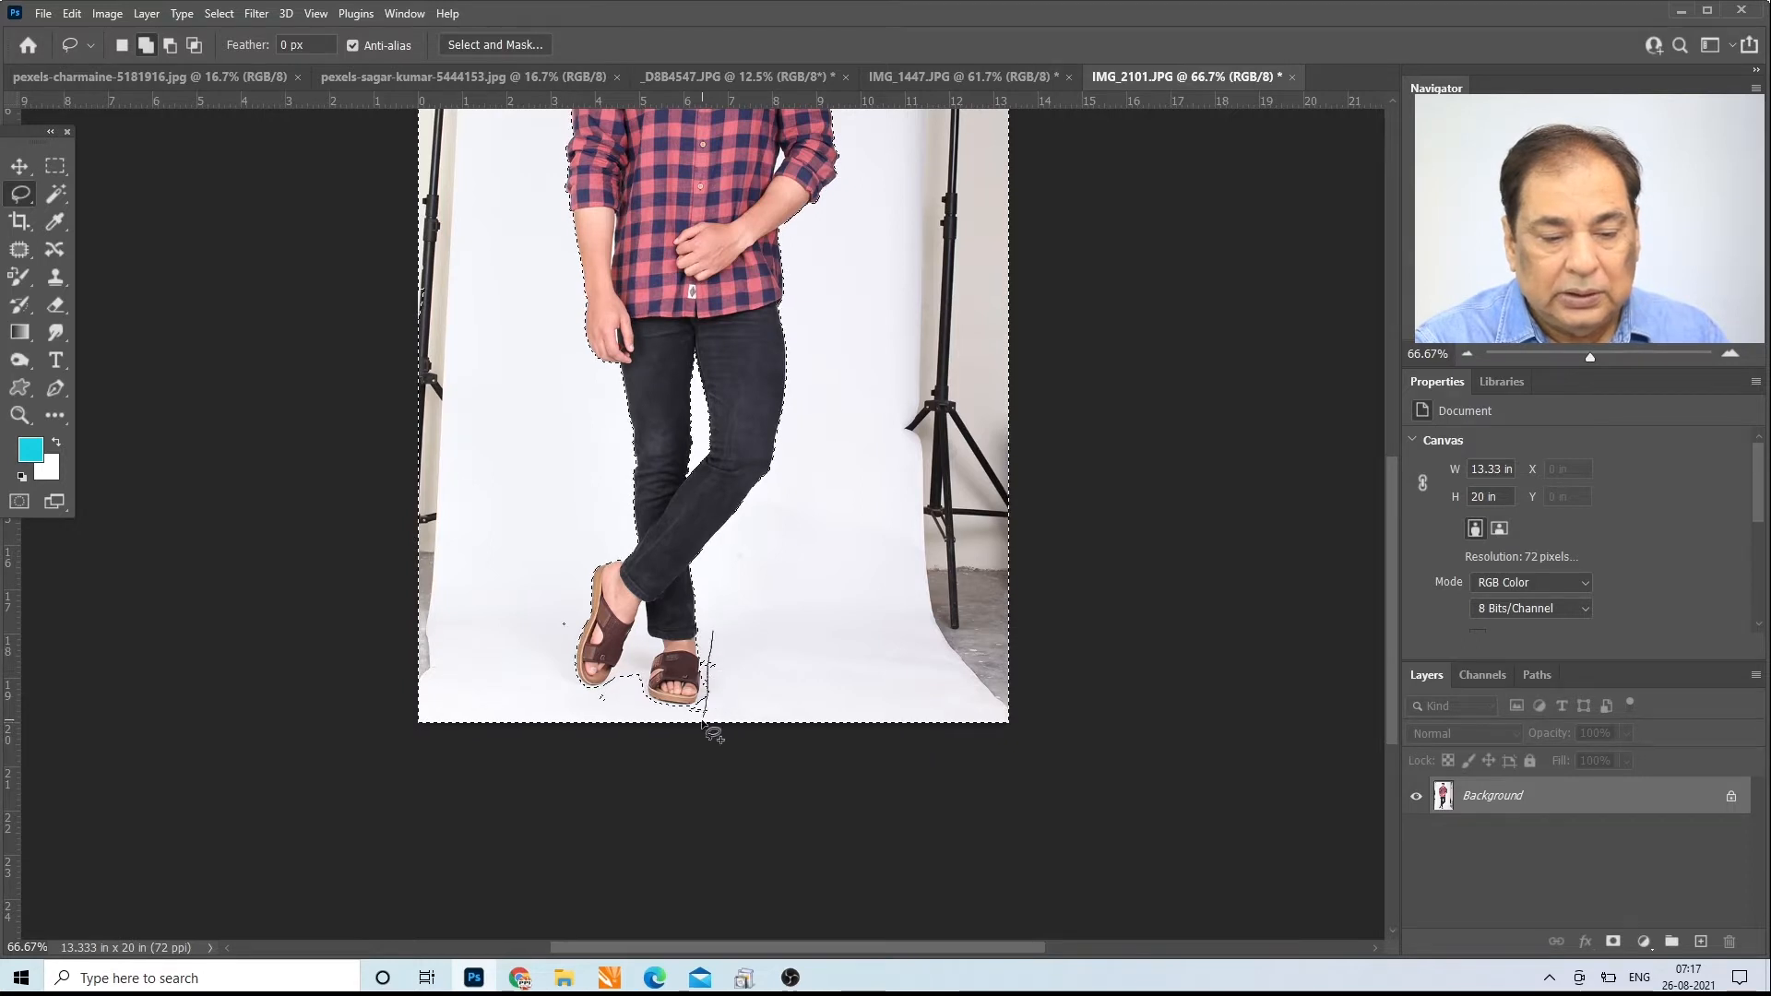
pyautogui.moveTo(733, 749); pyautogui.dragTo(753, 692)
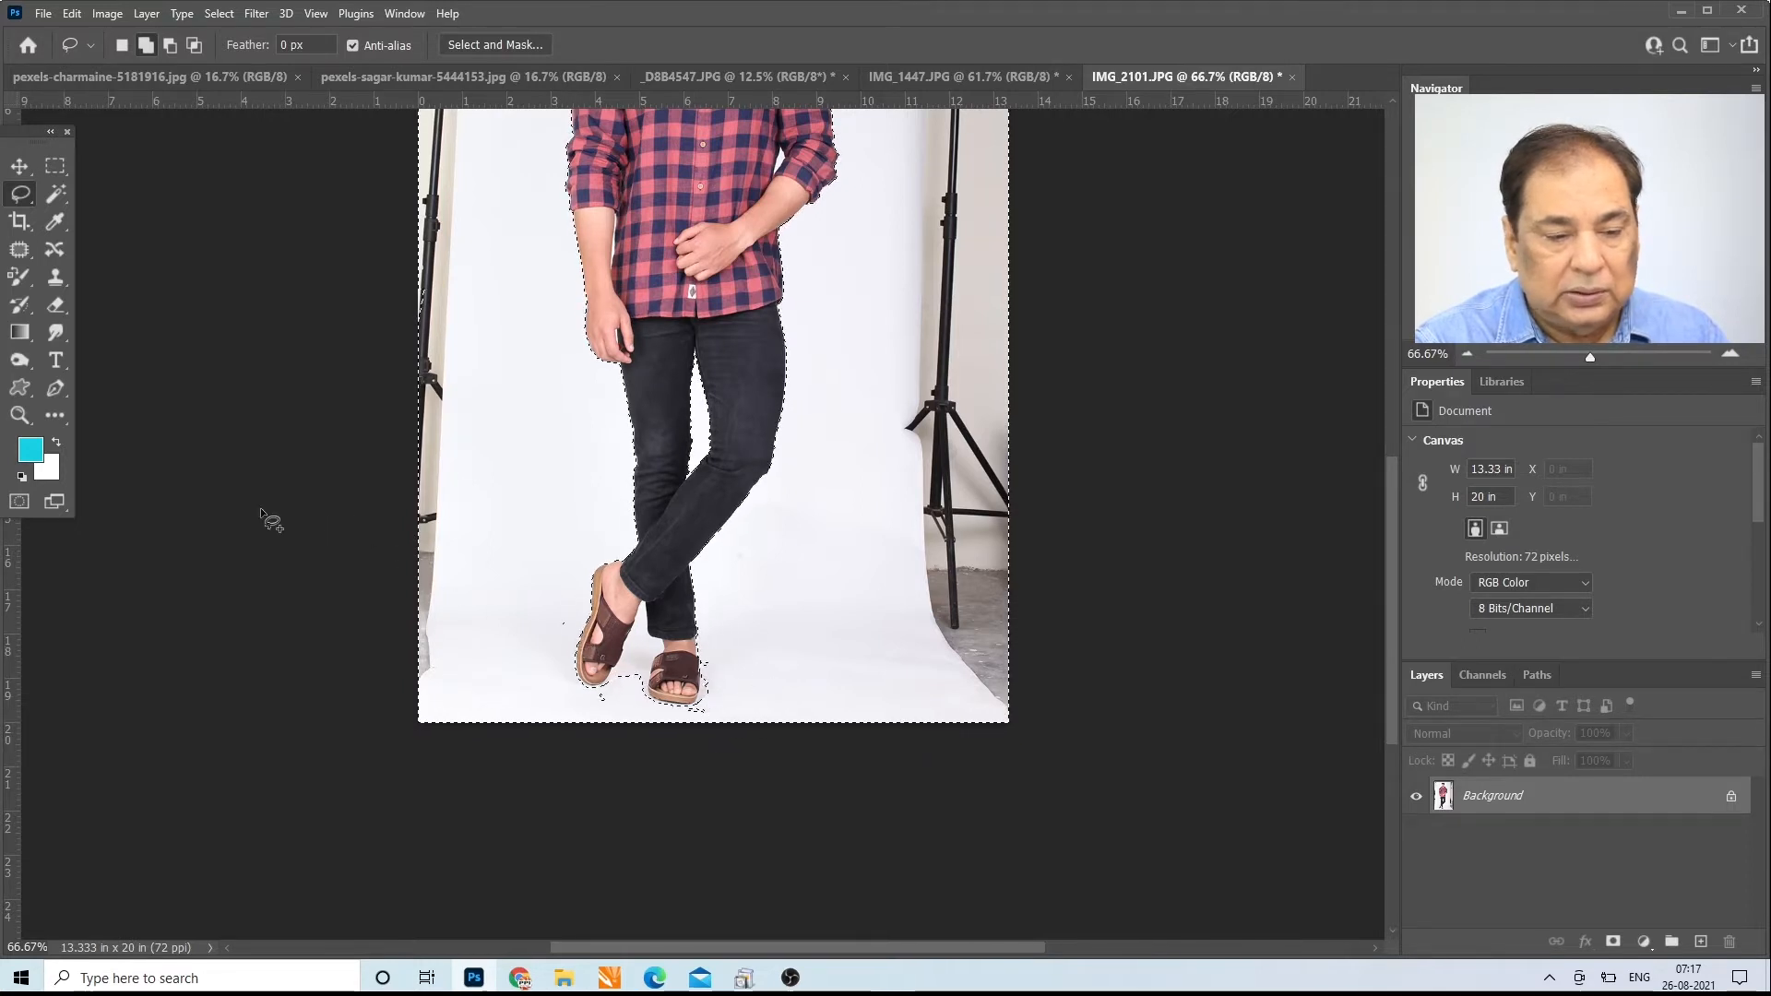
pyautogui.click(19, 415)
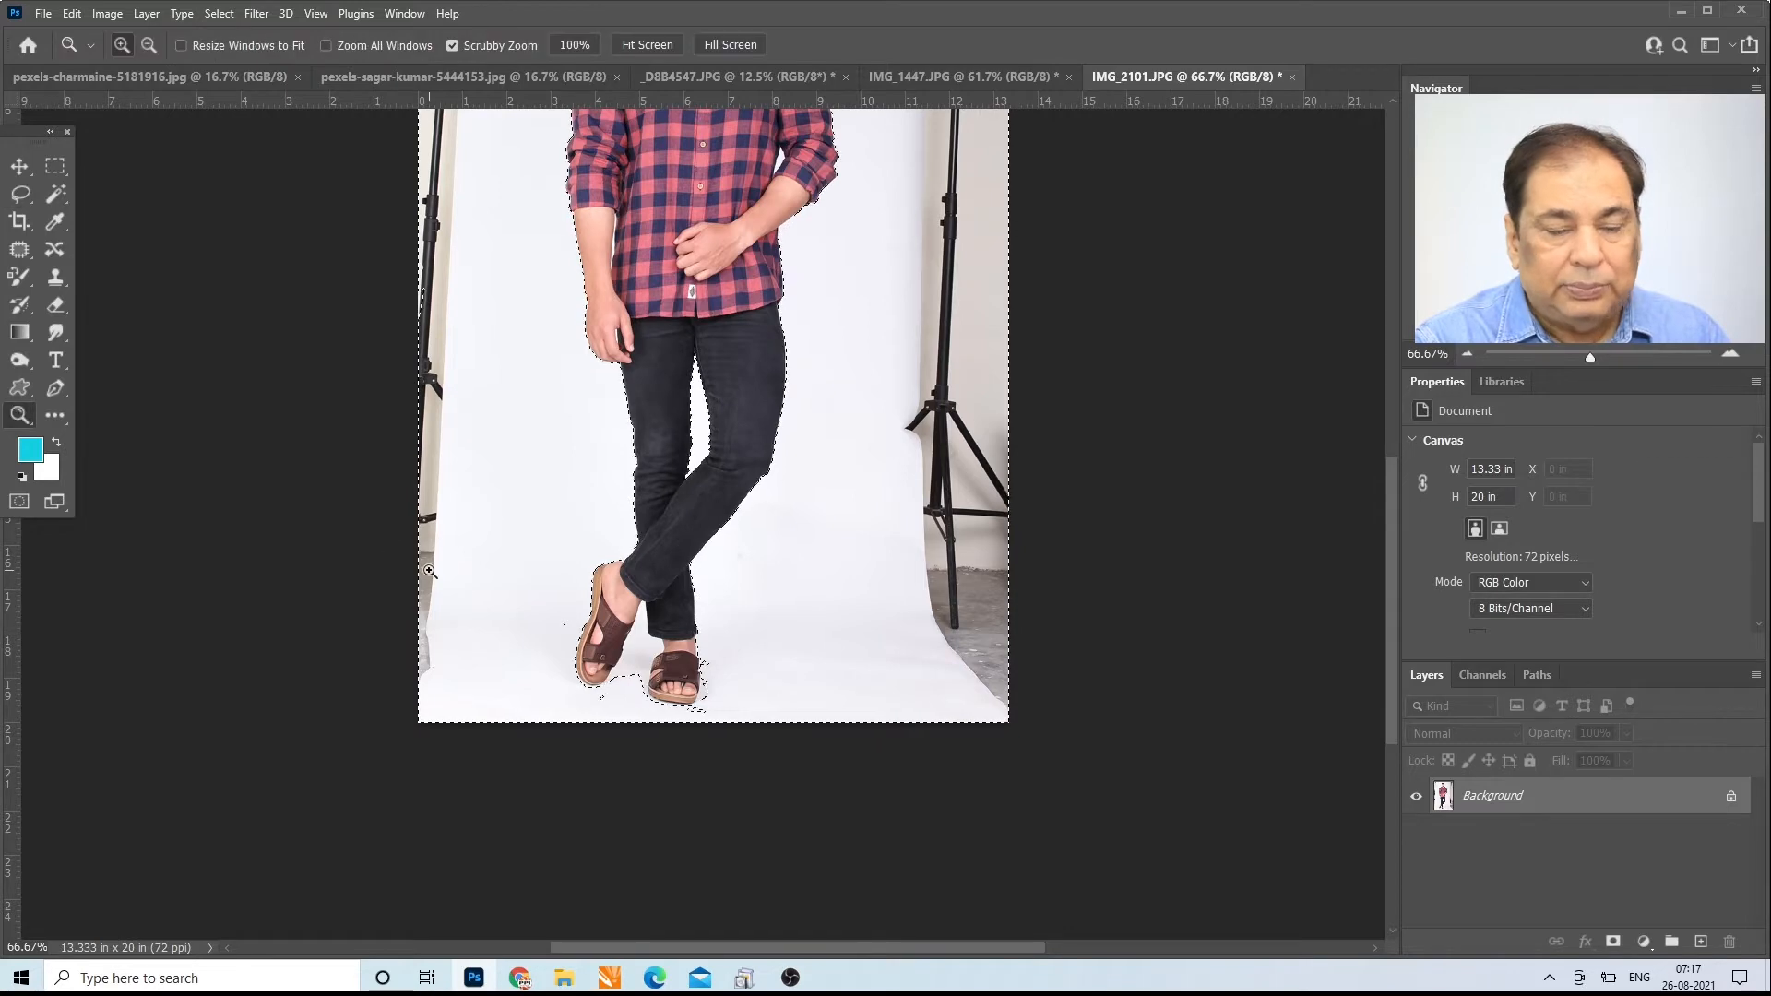
pyautogui.click(540, 660)
pyautogui.click(577, 611)
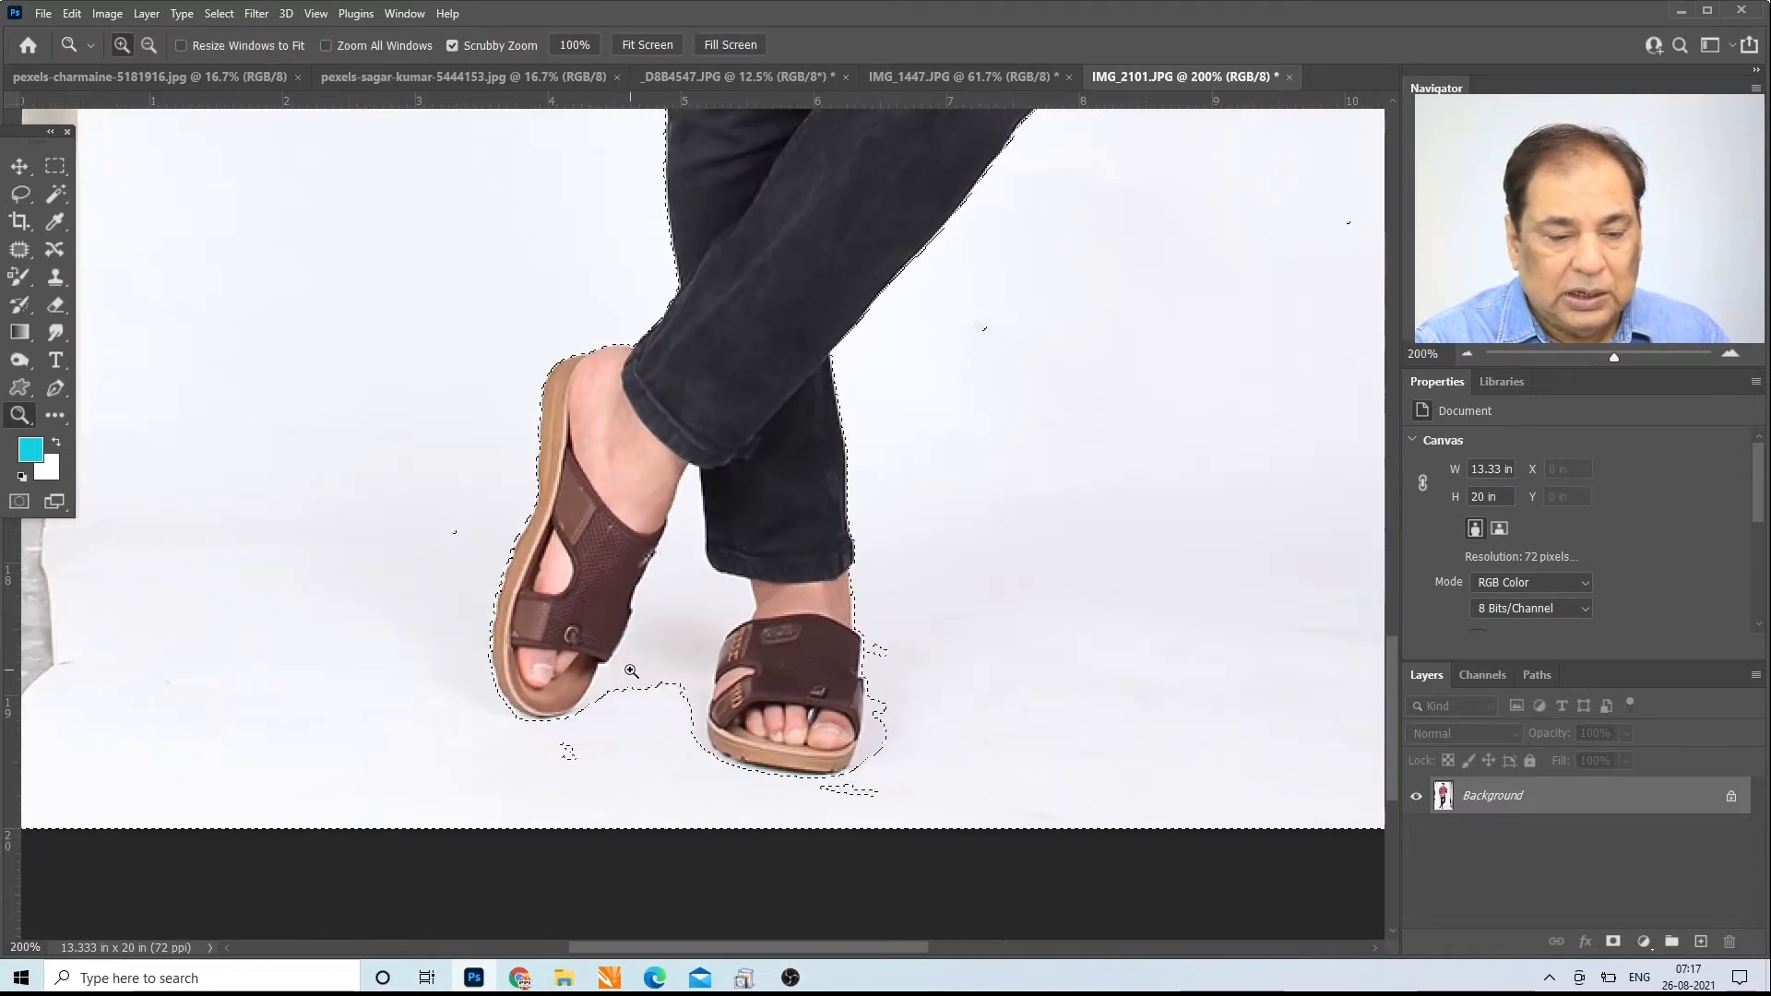
pyautogui.press('l')
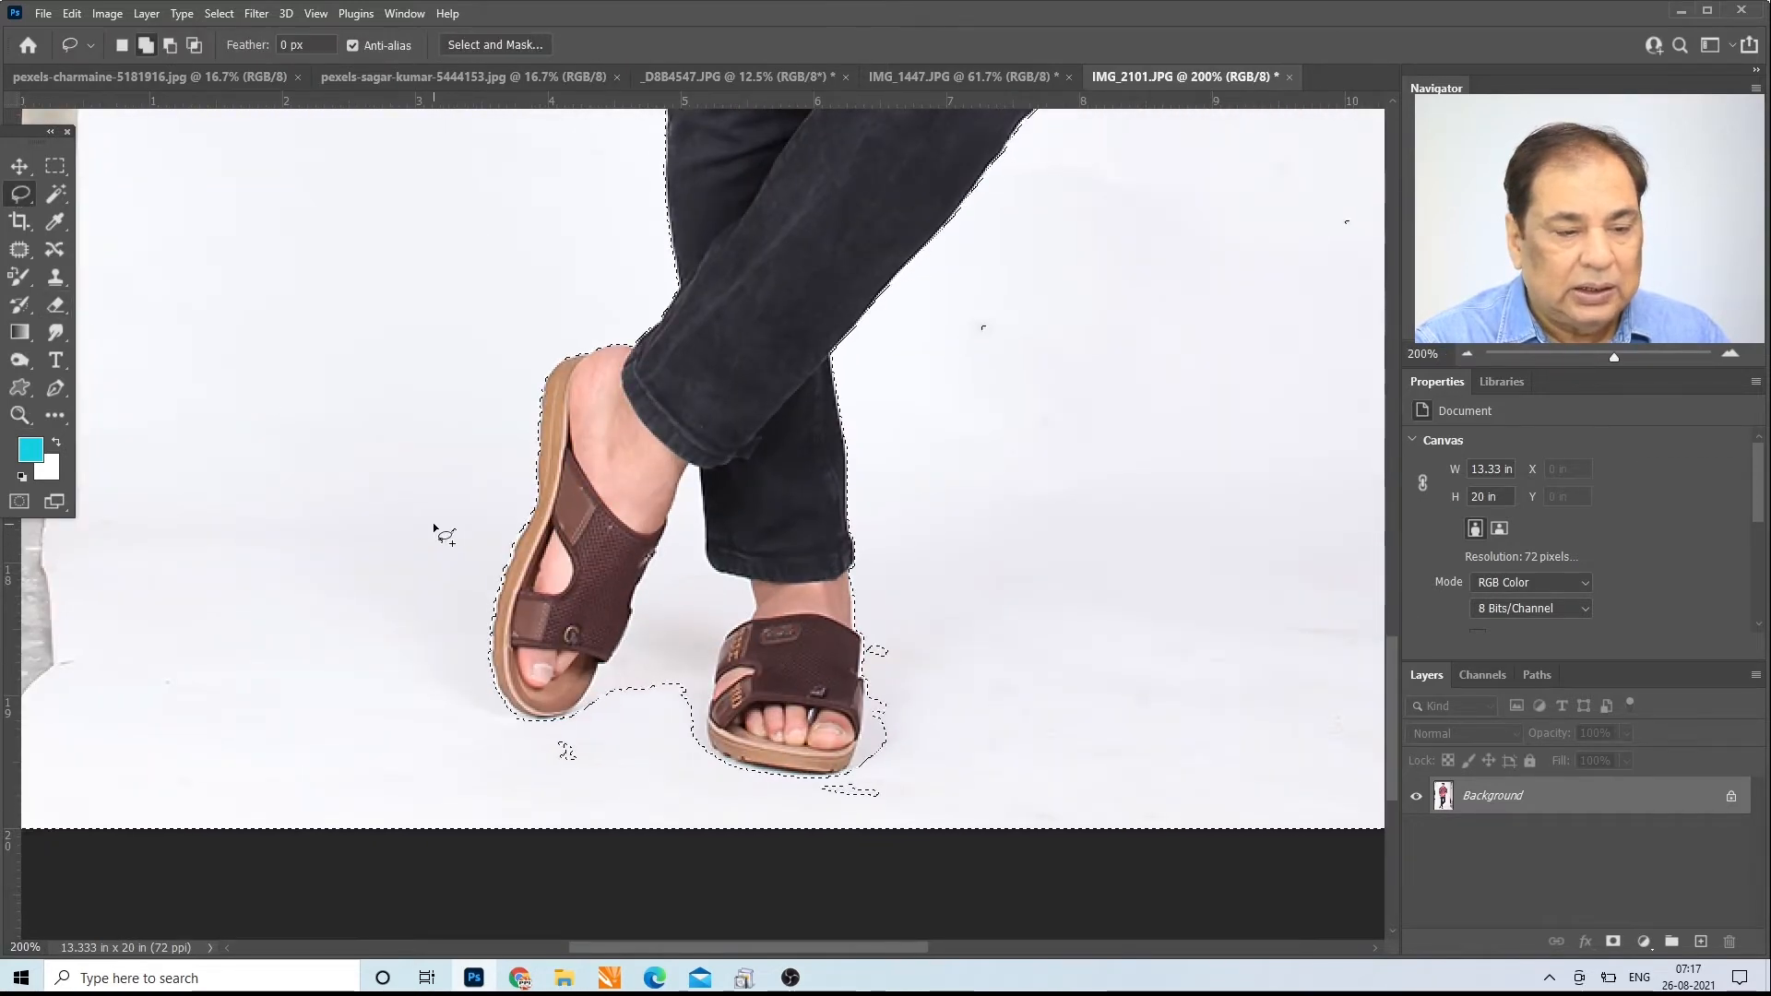
pyautogui.moveTo(438, 517); pyautogui.dragTo(470, 552)
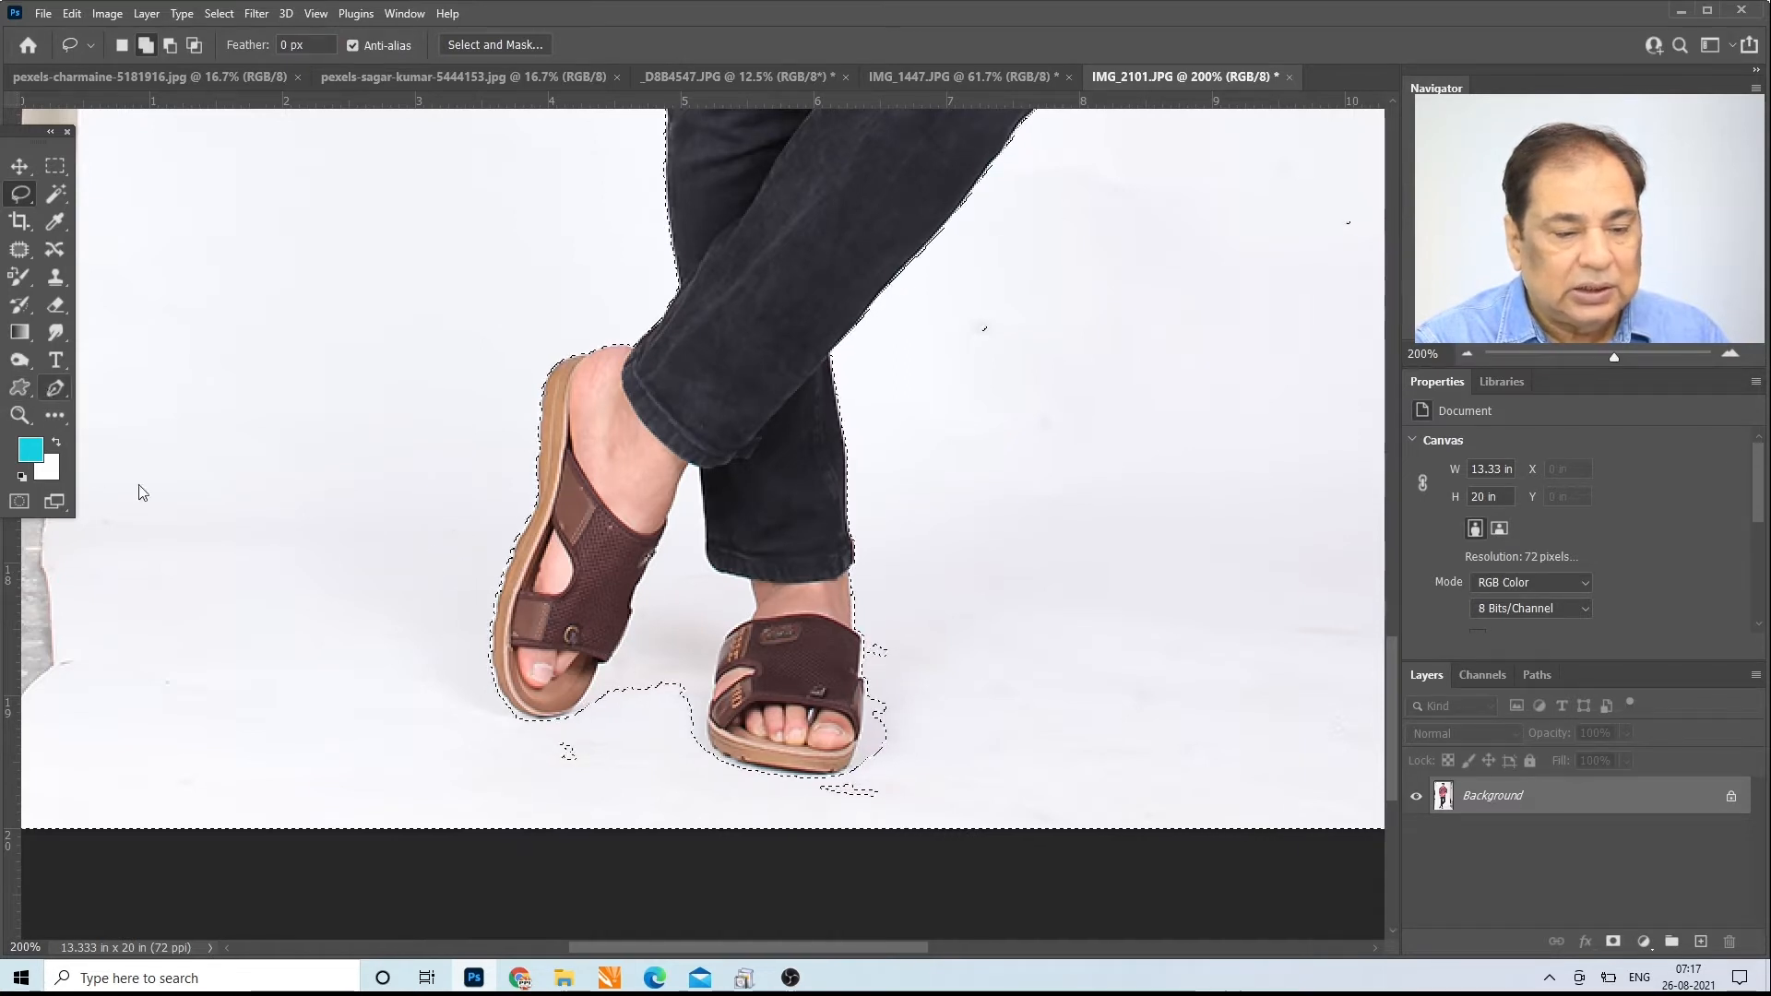
# Step: Trace a Pen tool path from the raised sandal's toe up its inner edge and down the other leg to its sandal
pyautogui.rightClick(54, 391)
pyautogui.click(119, 385)
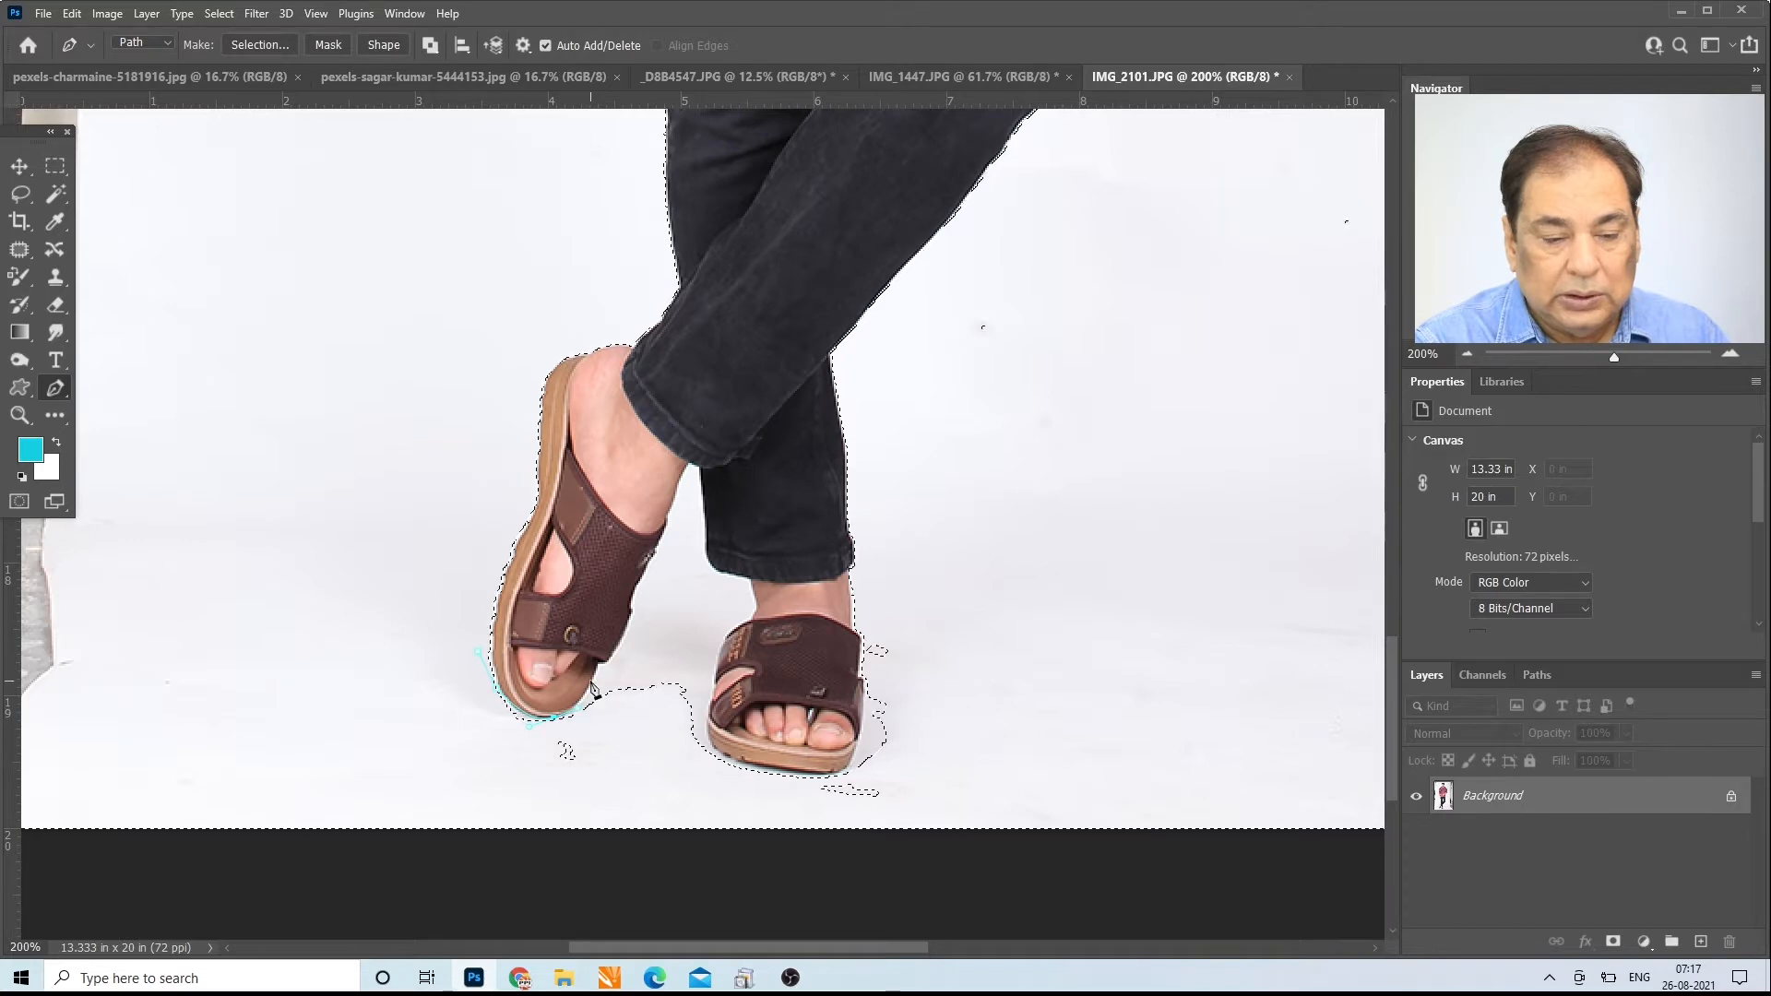
pyautogui.moveTo(593, 683); pyautogui.dragTo(598, 671)
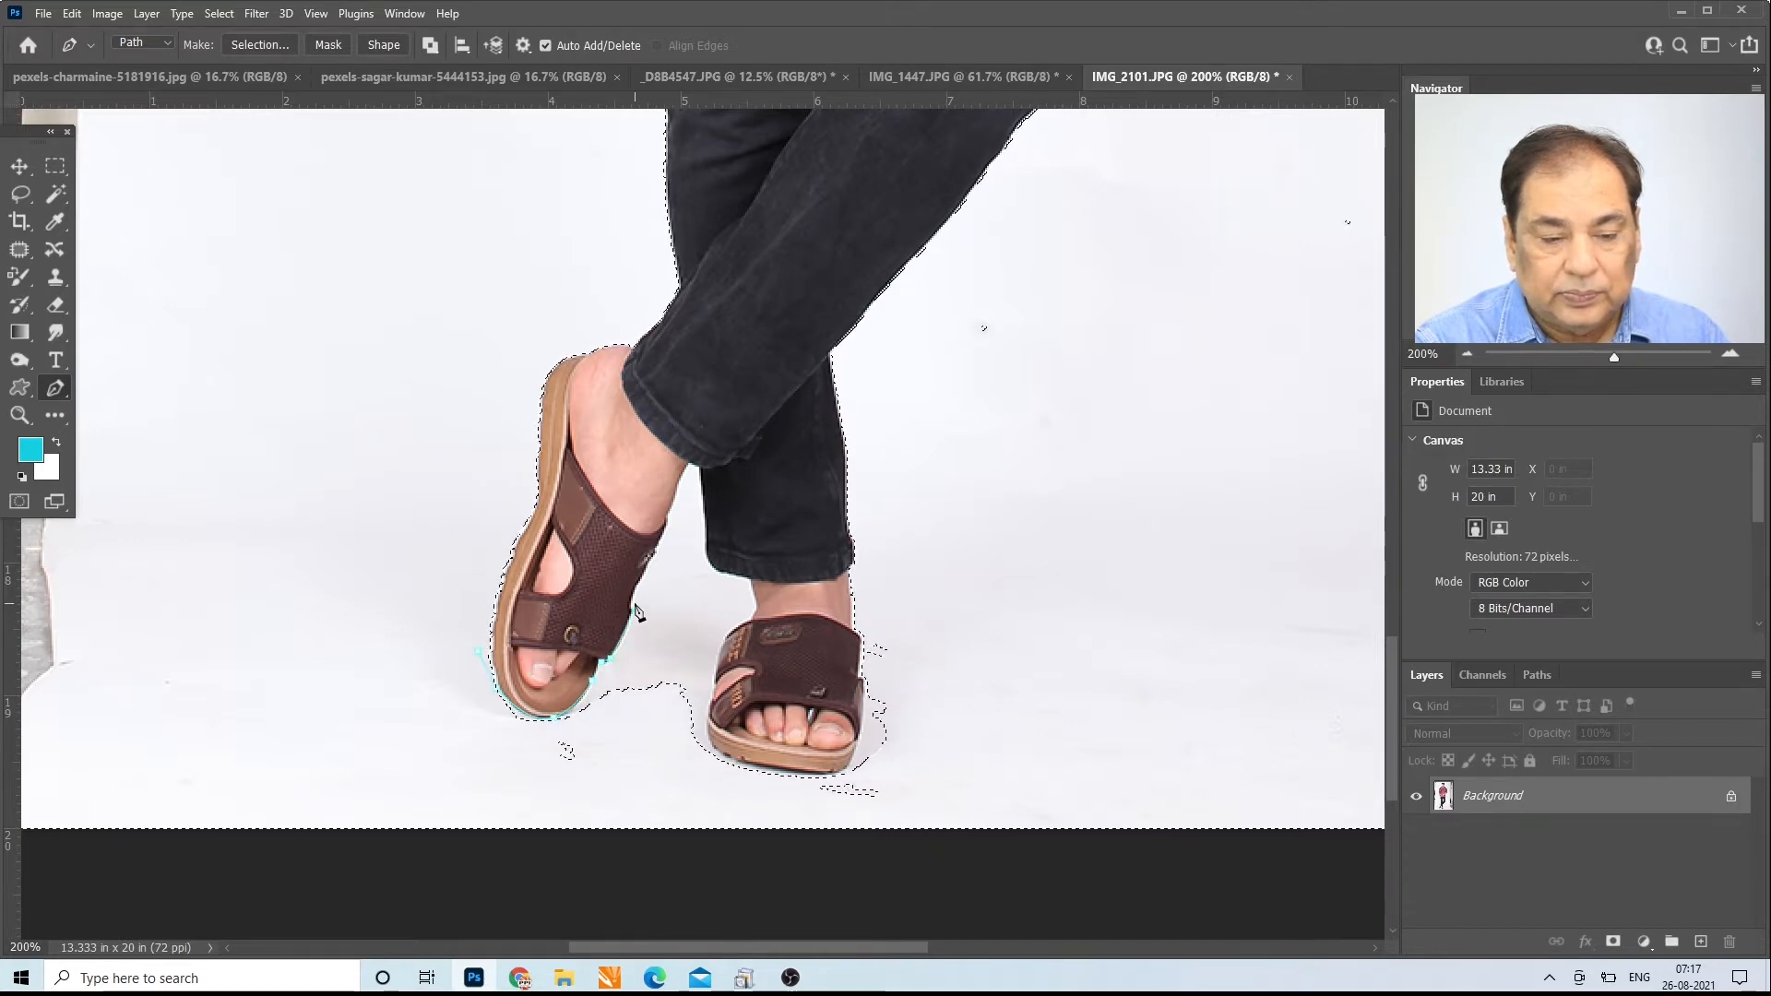
pyautogui.moveTo(635, 603); pyautogui.dragTo(644, 592)
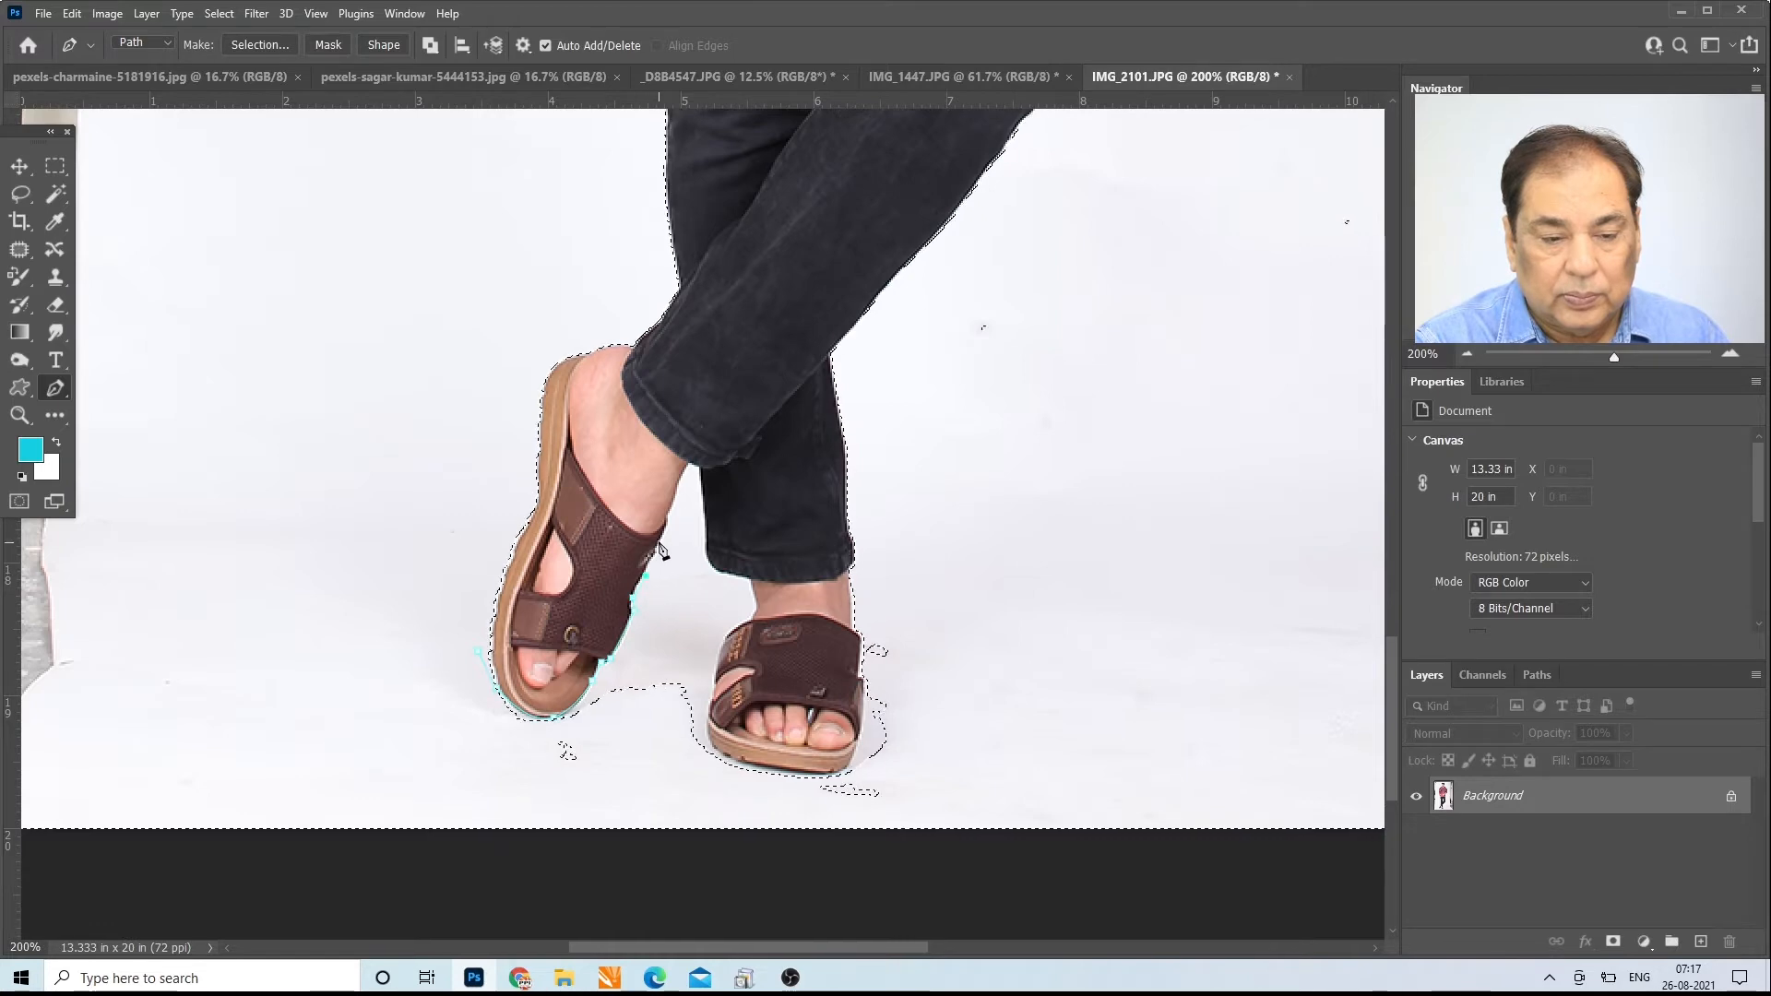
pyautogui.click(683, 476)
pyautogui.click(690, 463)
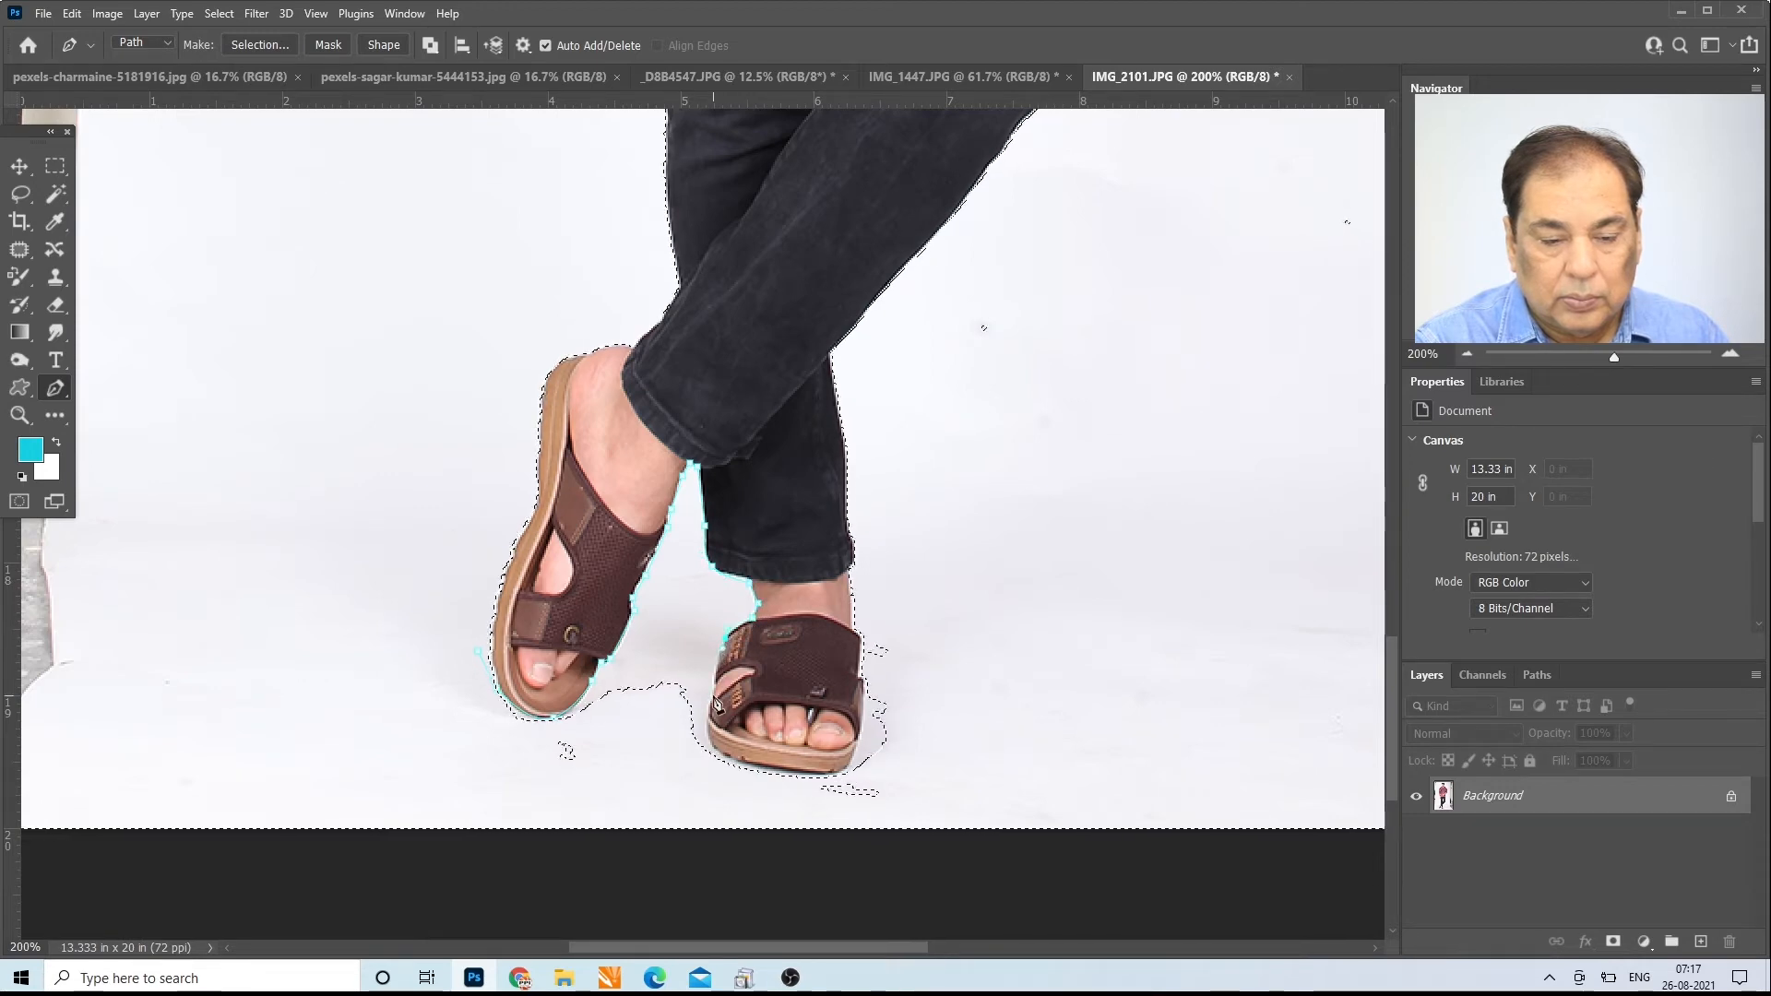
pyautogui.moveTo(713, 746); pyautogui.dragTo(722, 761)
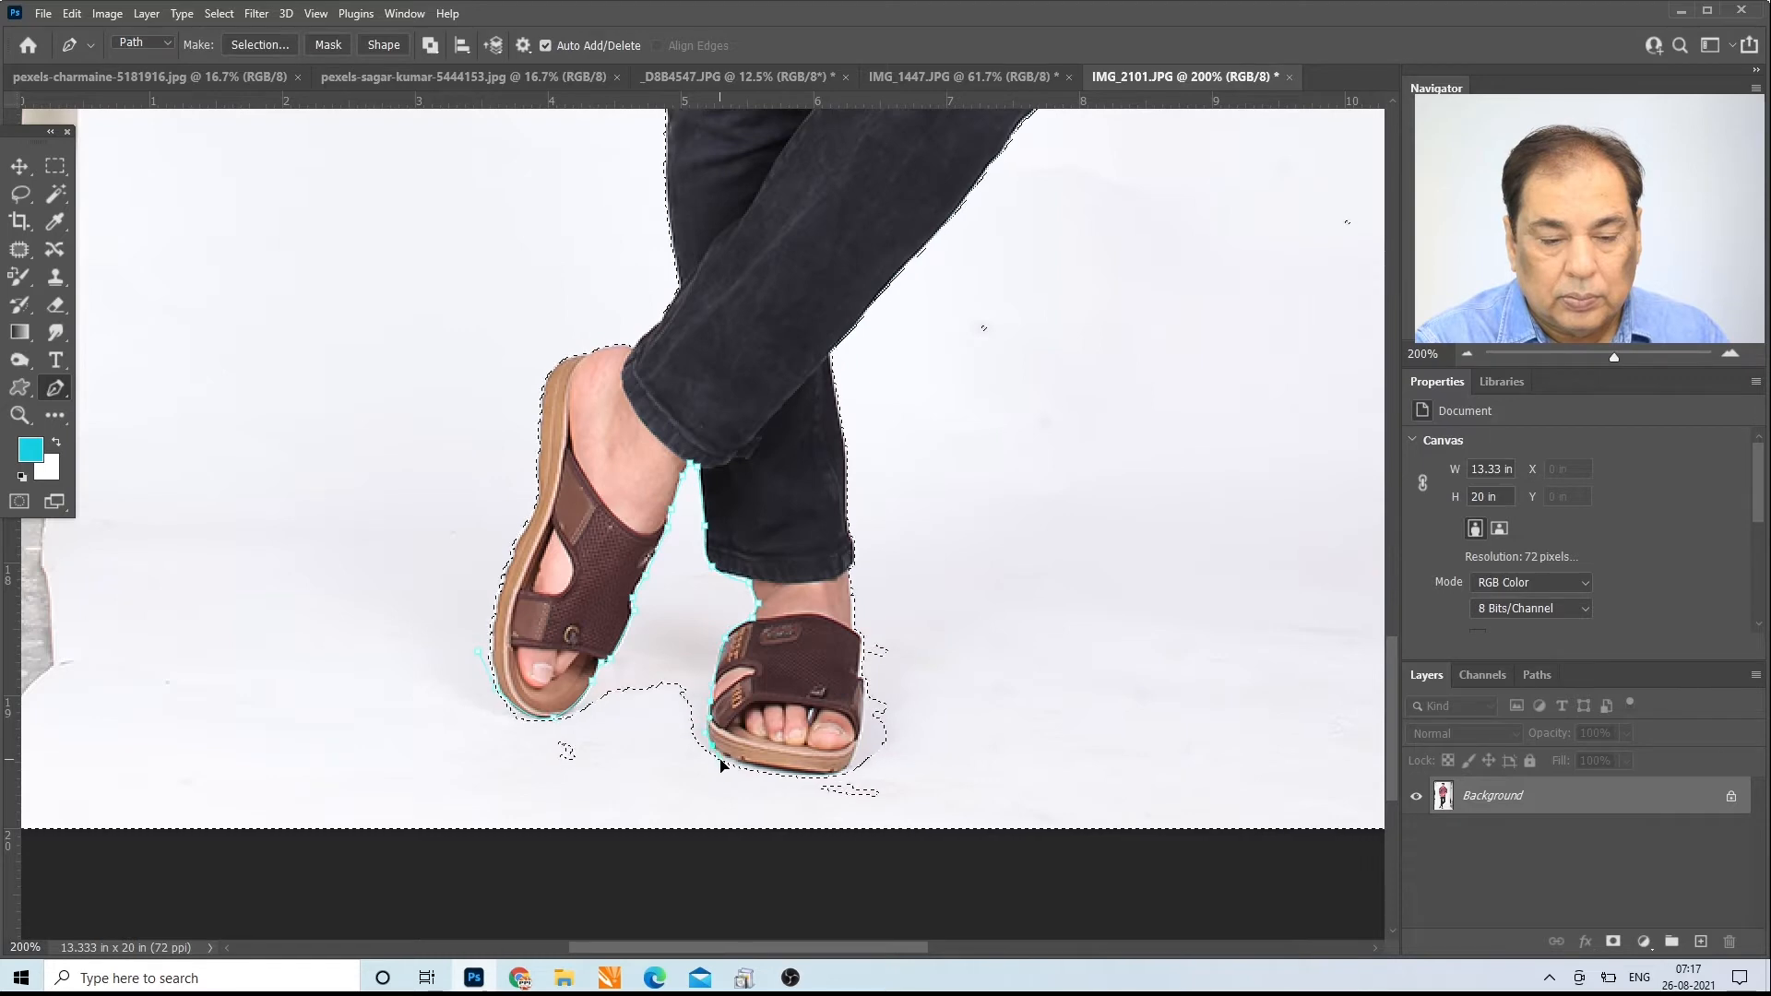
# Step: Close the path across the floor below the raised sandal and add the shadowed area between the feet to the selection
pyautogui.click(678, 777)
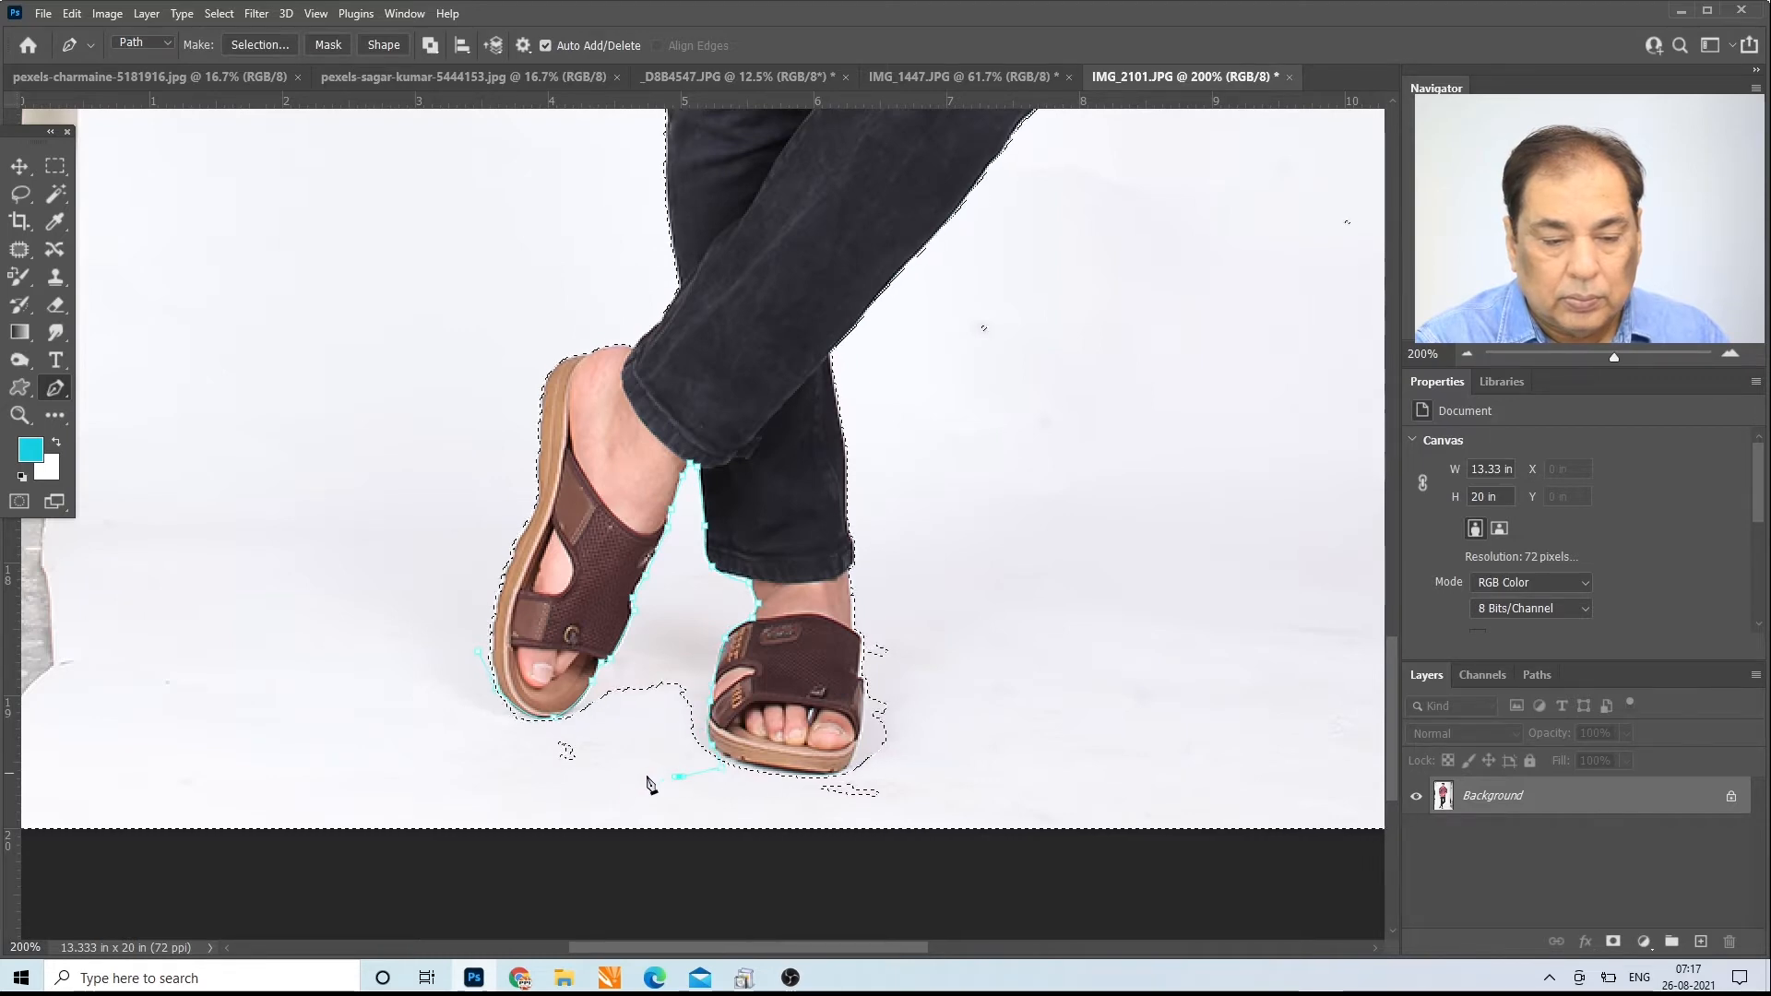
pyautogui.moveTo(574, 793); pyautogui.dragTo(502, 759)
pyautogui.click(439, 697)
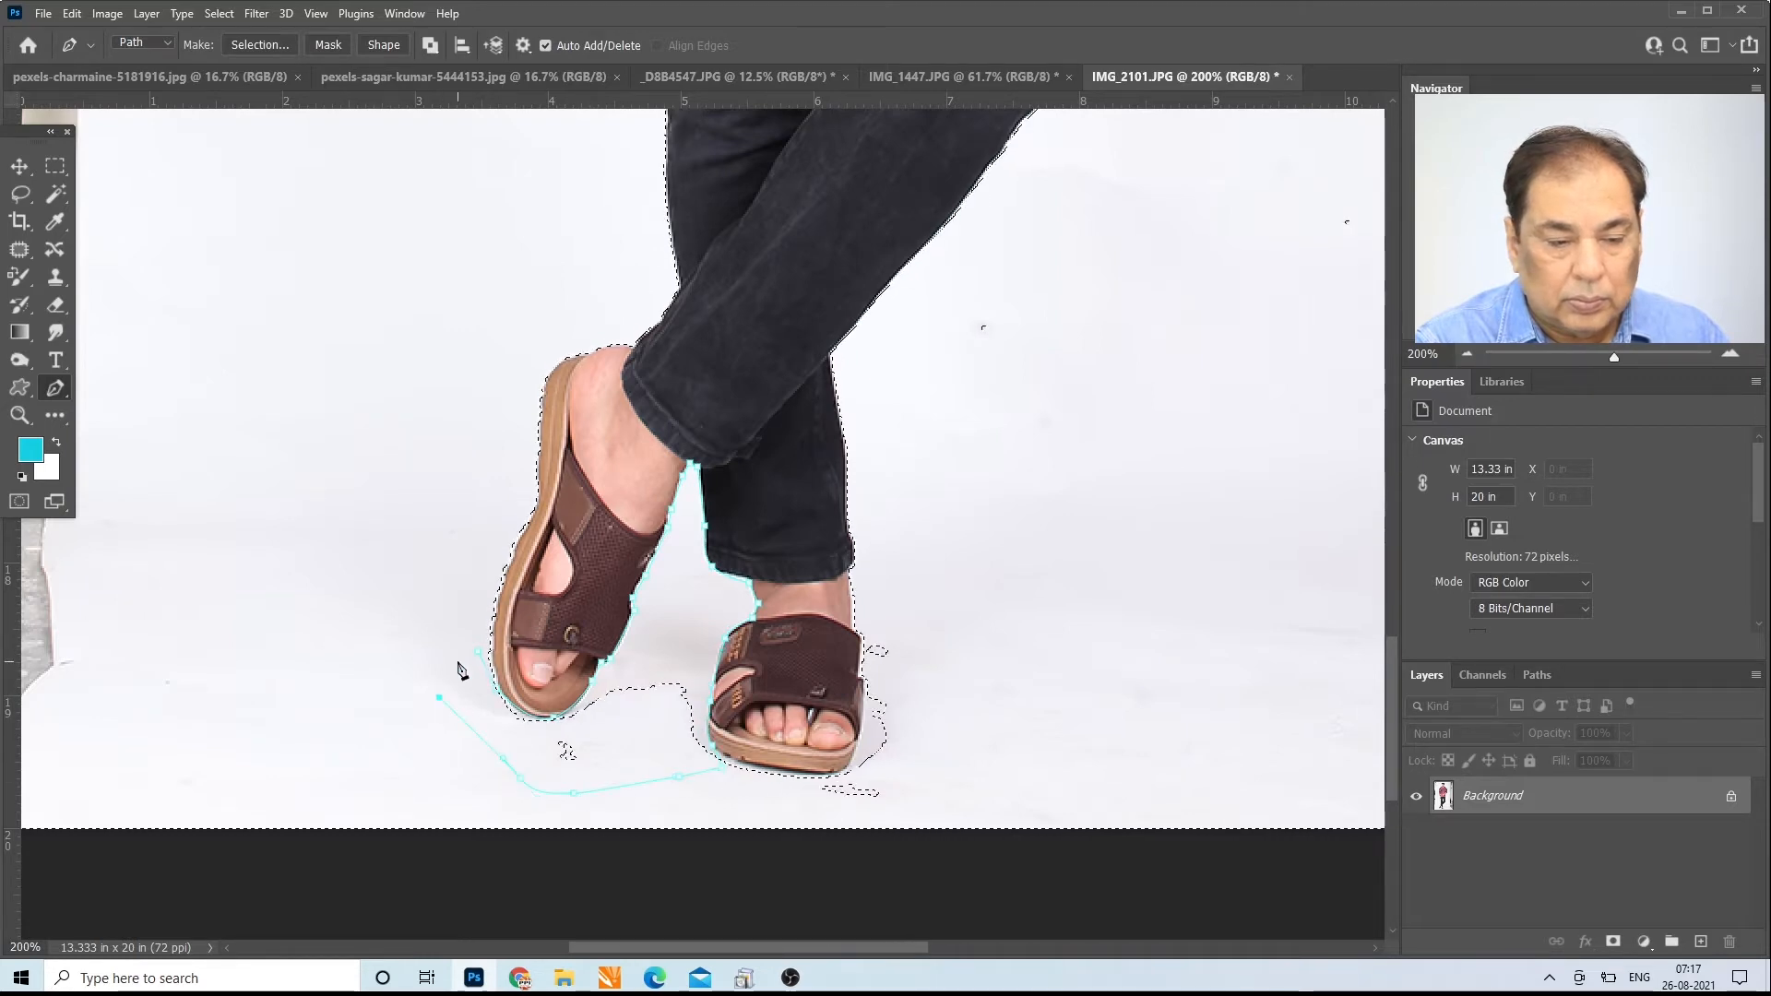
pyautogui.click(479, 651)
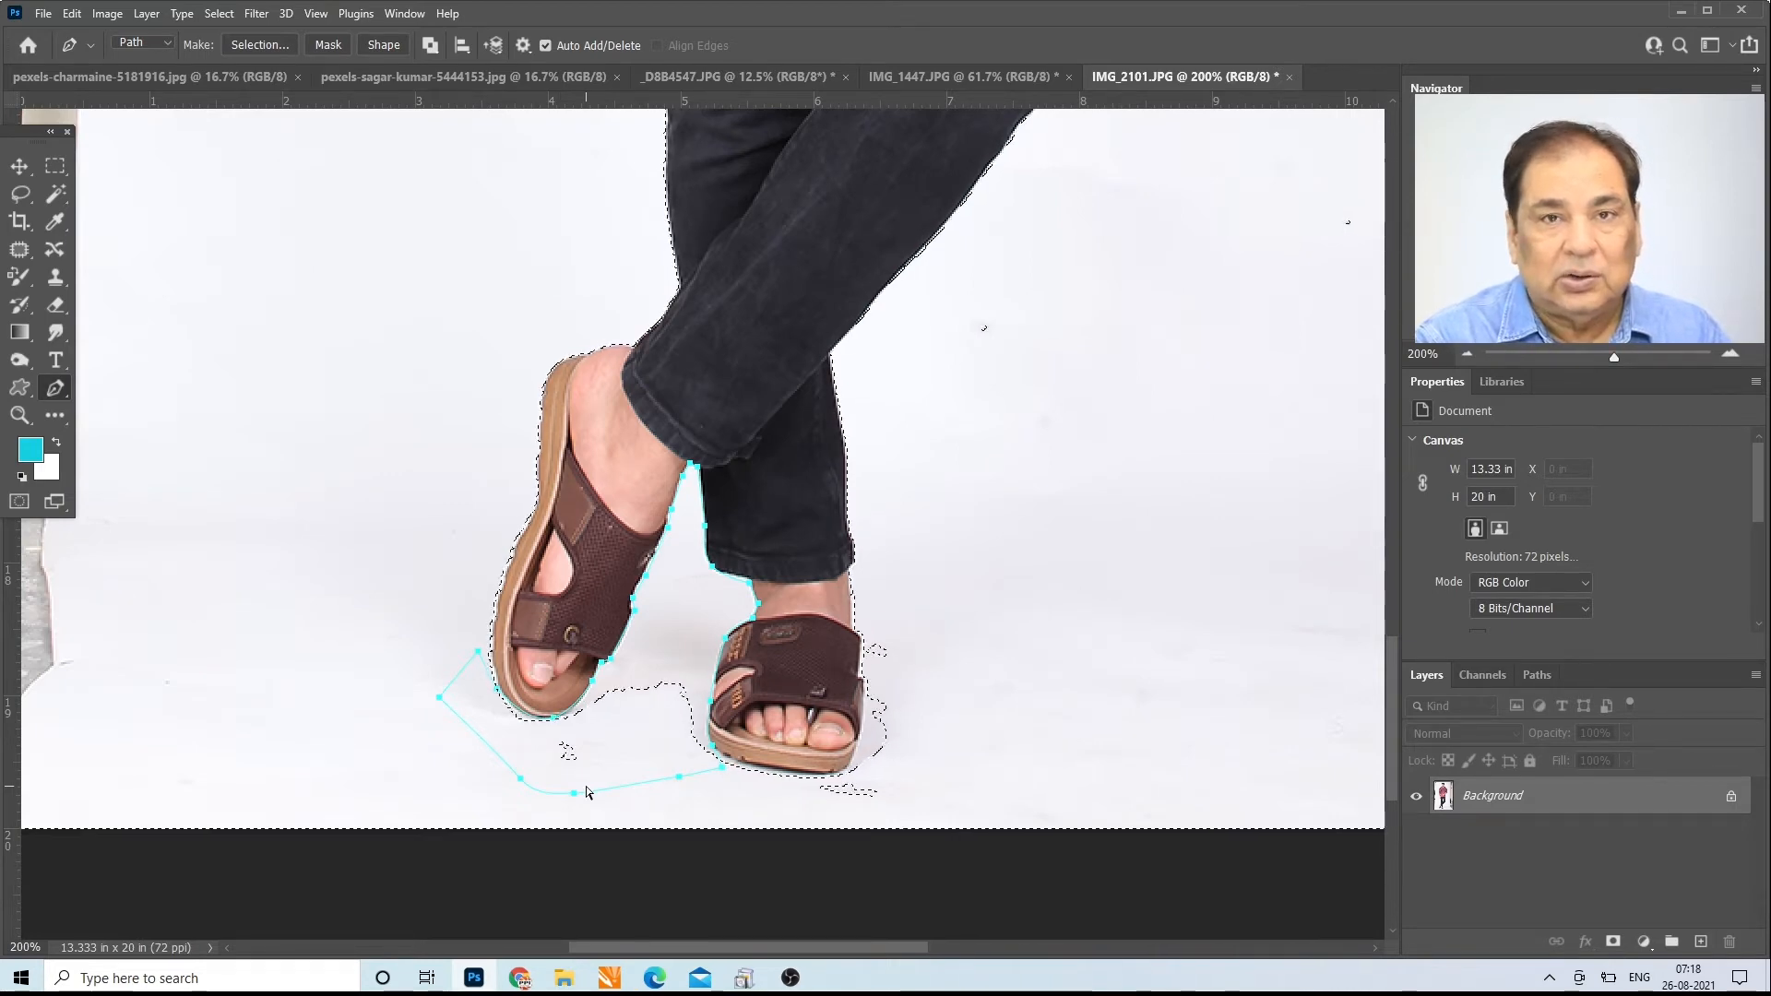
pyautogui.hotkey('ctrl', 'alt', 'Return')
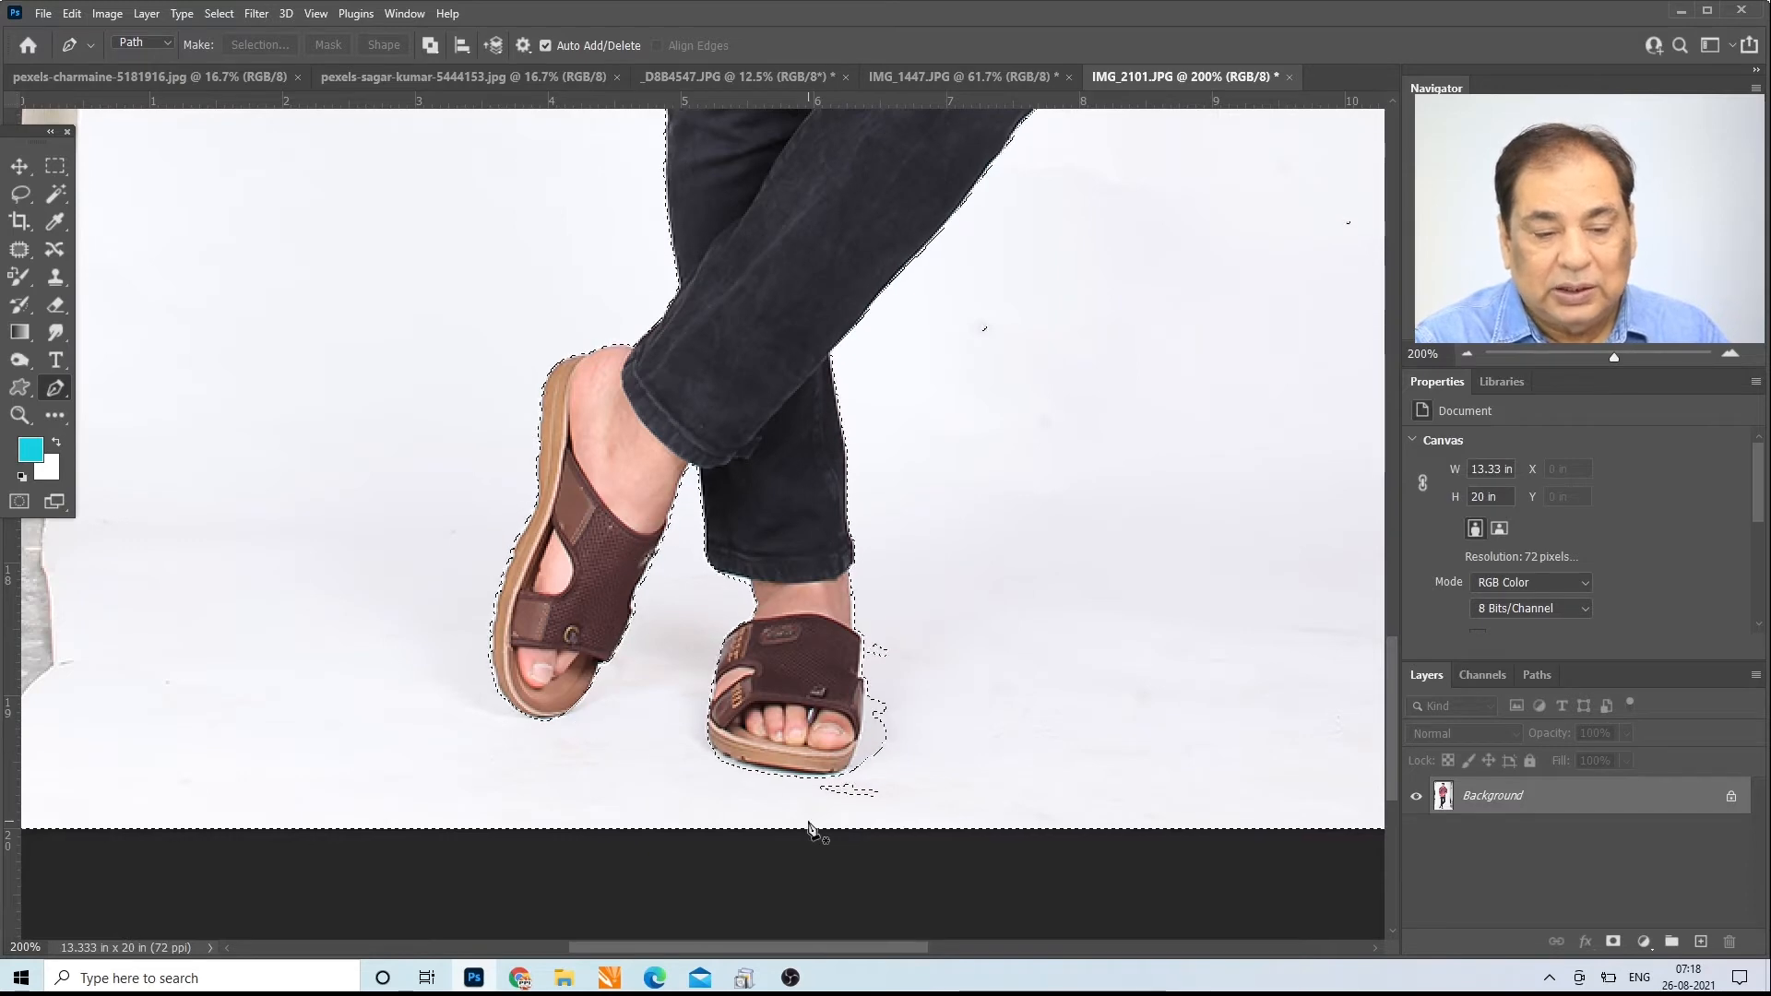
# Step: Draw a closed Pen tool path around the shadow beside and below the flat sandal and add it to the selection
pyautogui.click(739, 767)
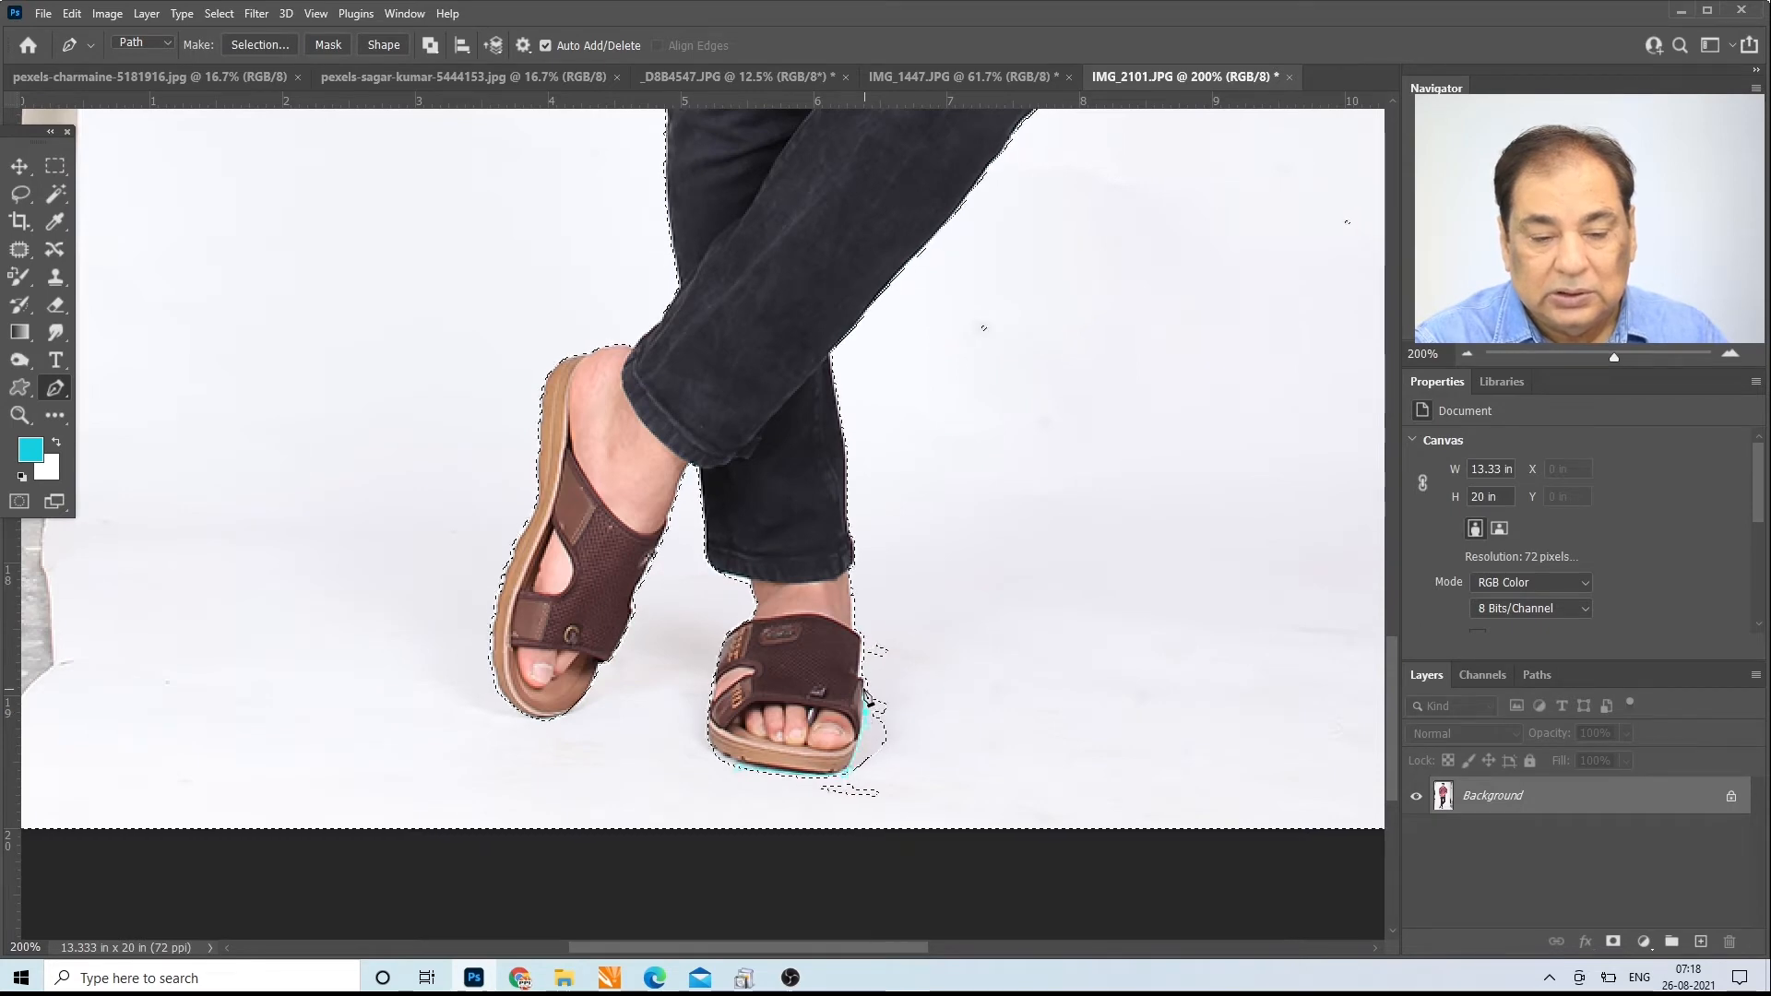
pyautogui.click(863, 681)
pyautogui.click(859, 661)
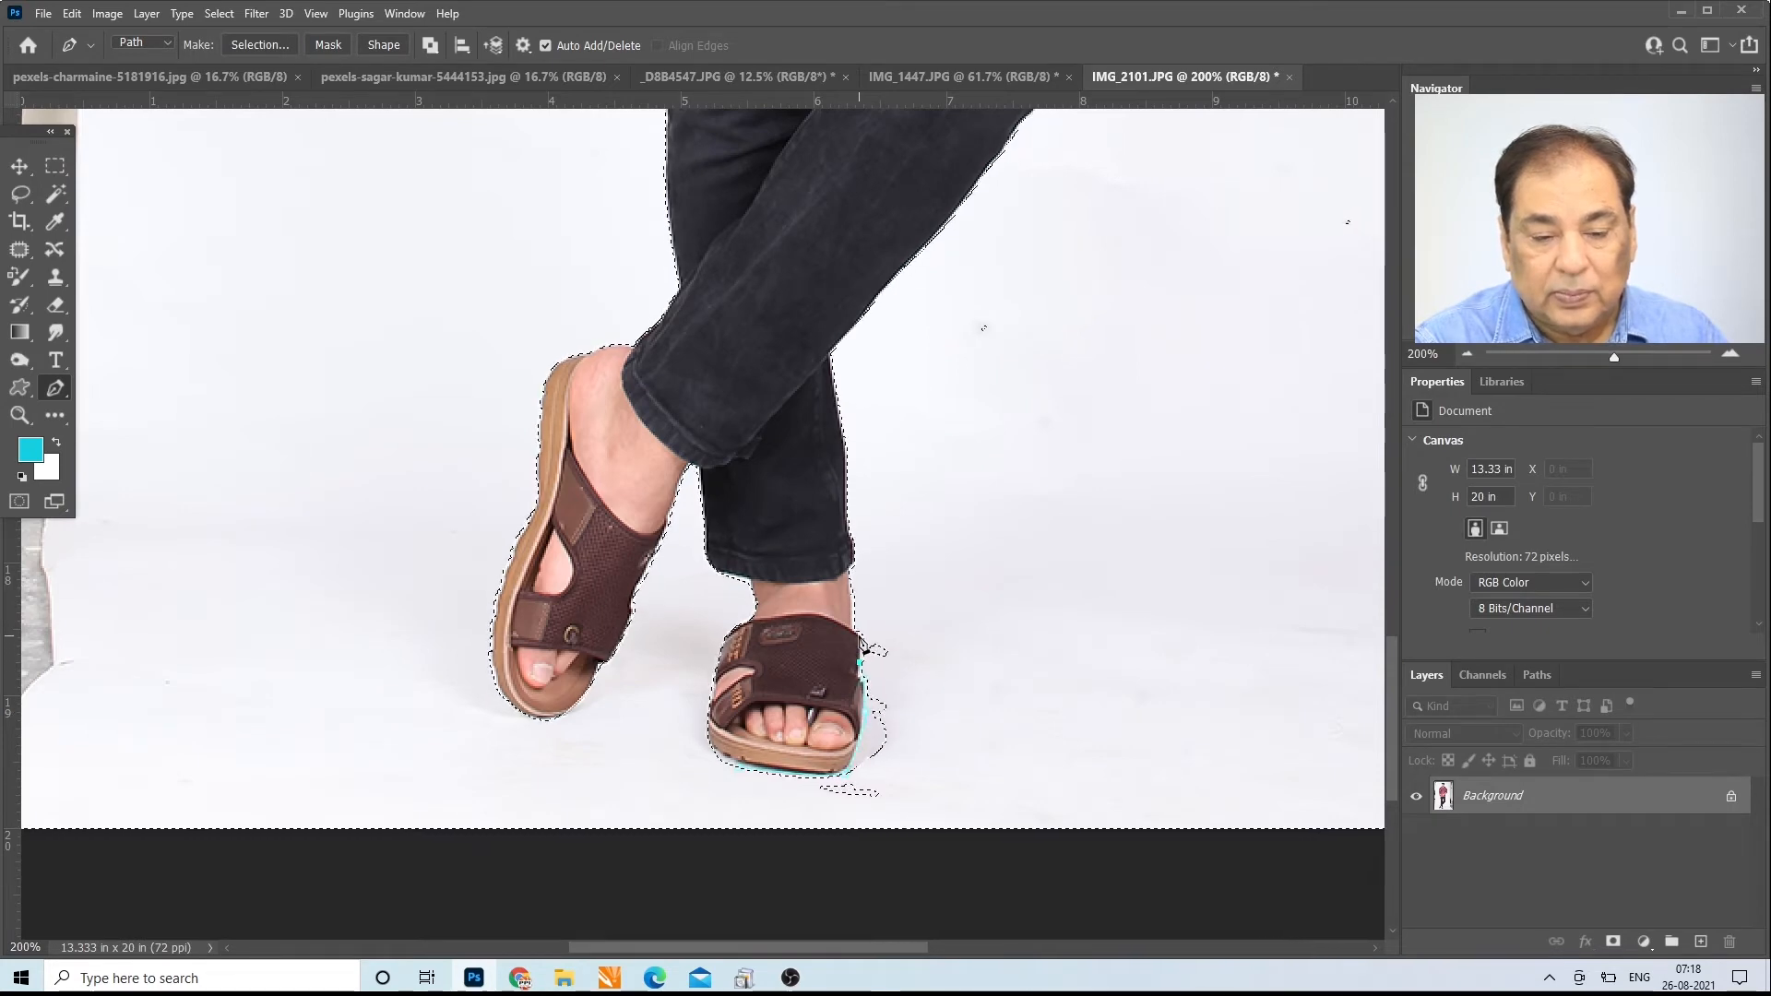
pyautogui.click(886, 614)
pyautogui.click(931, 713)
pyautogui.click(918, 784)
pyautogui.click(862, 810)
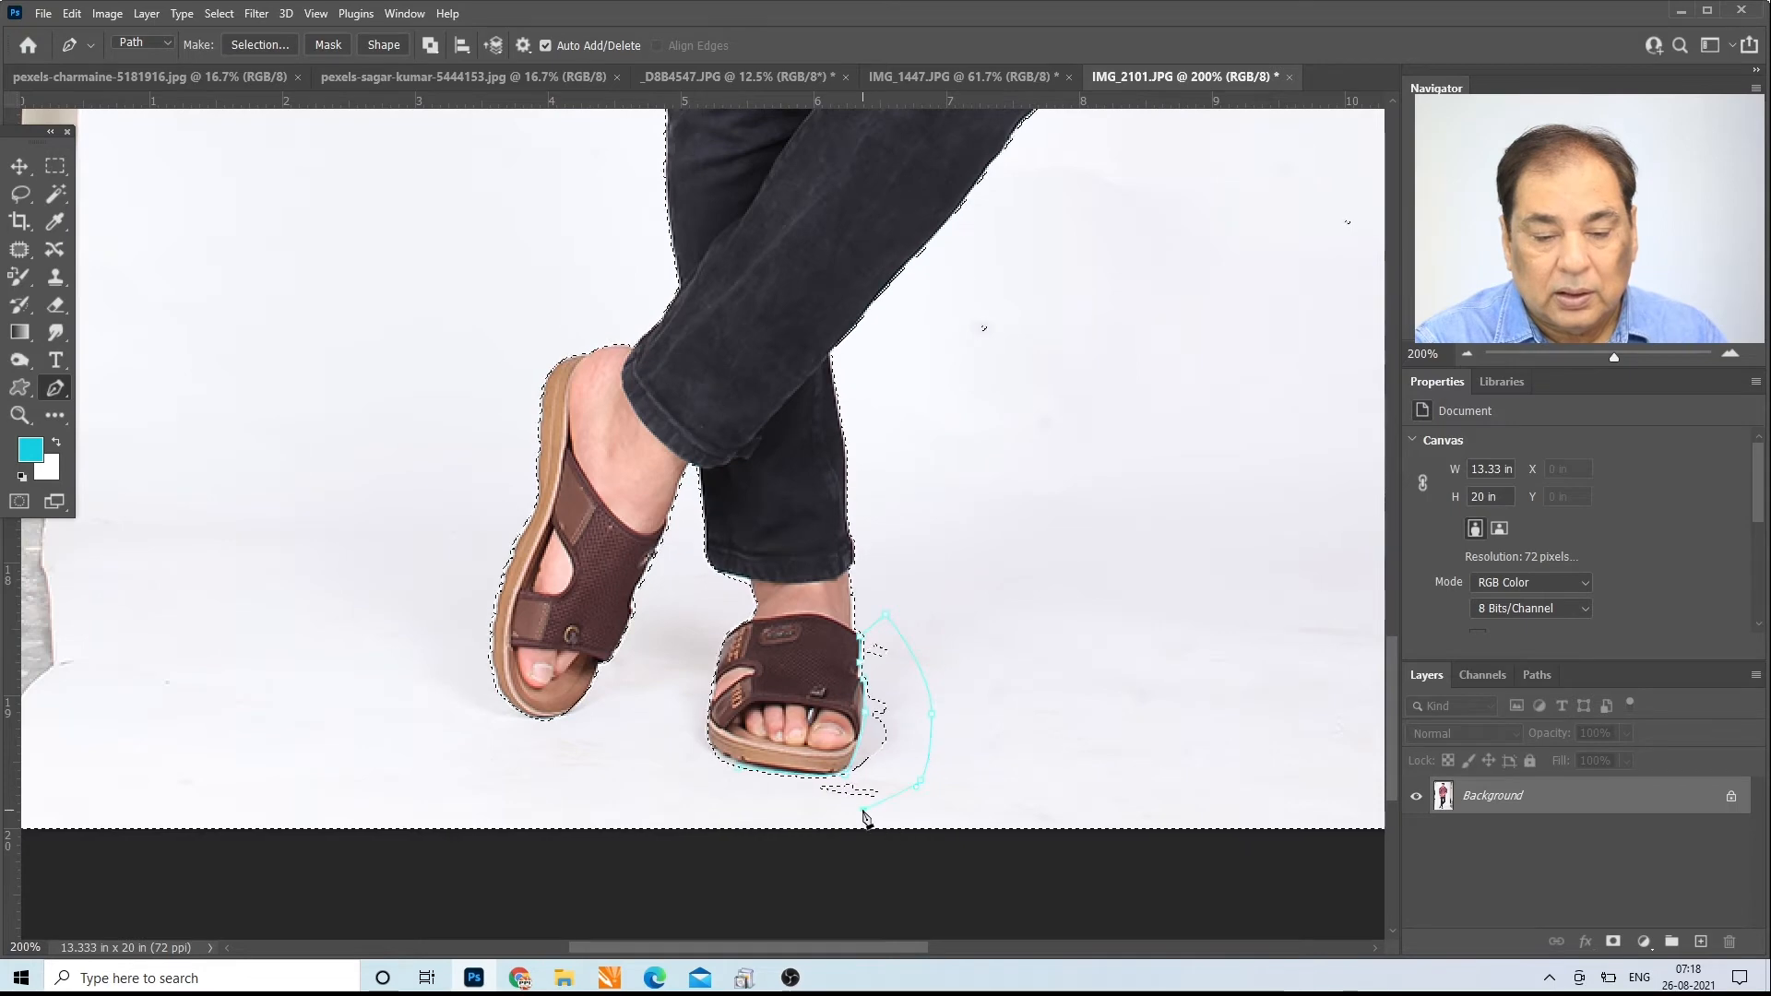
pyautogui.click(716, 790)
pyautogui.click(675, 758)
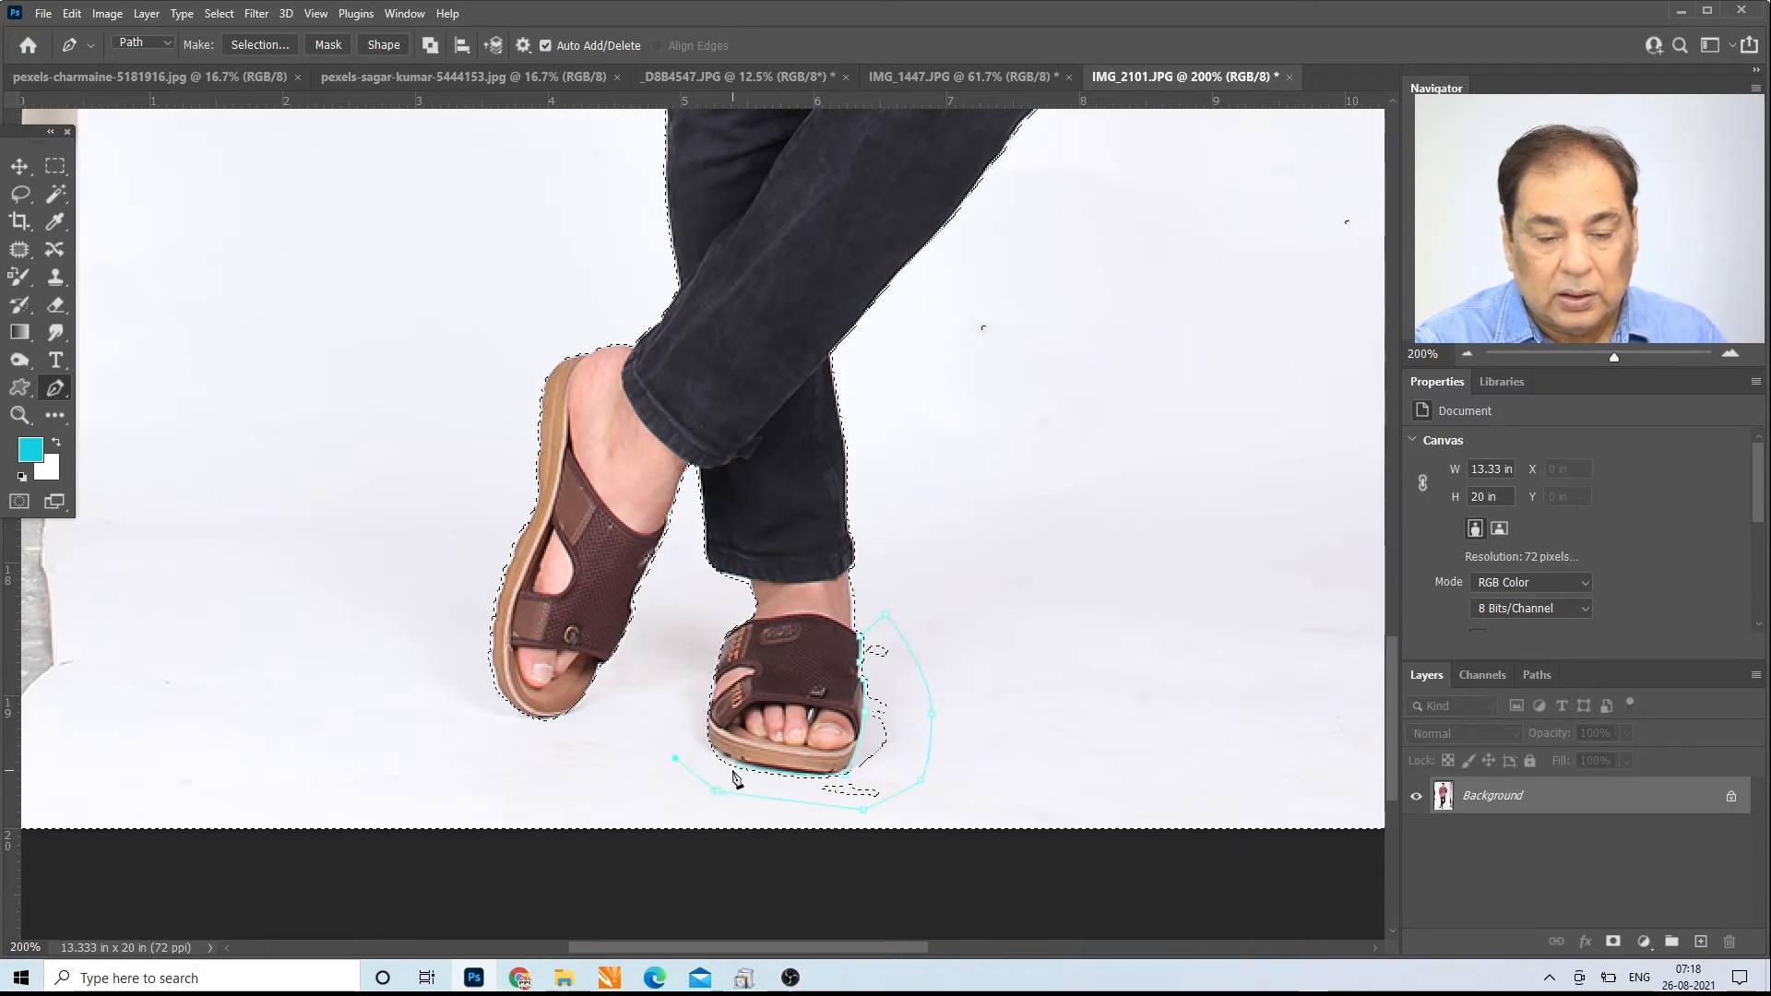
pyautogui.click(738, 774)
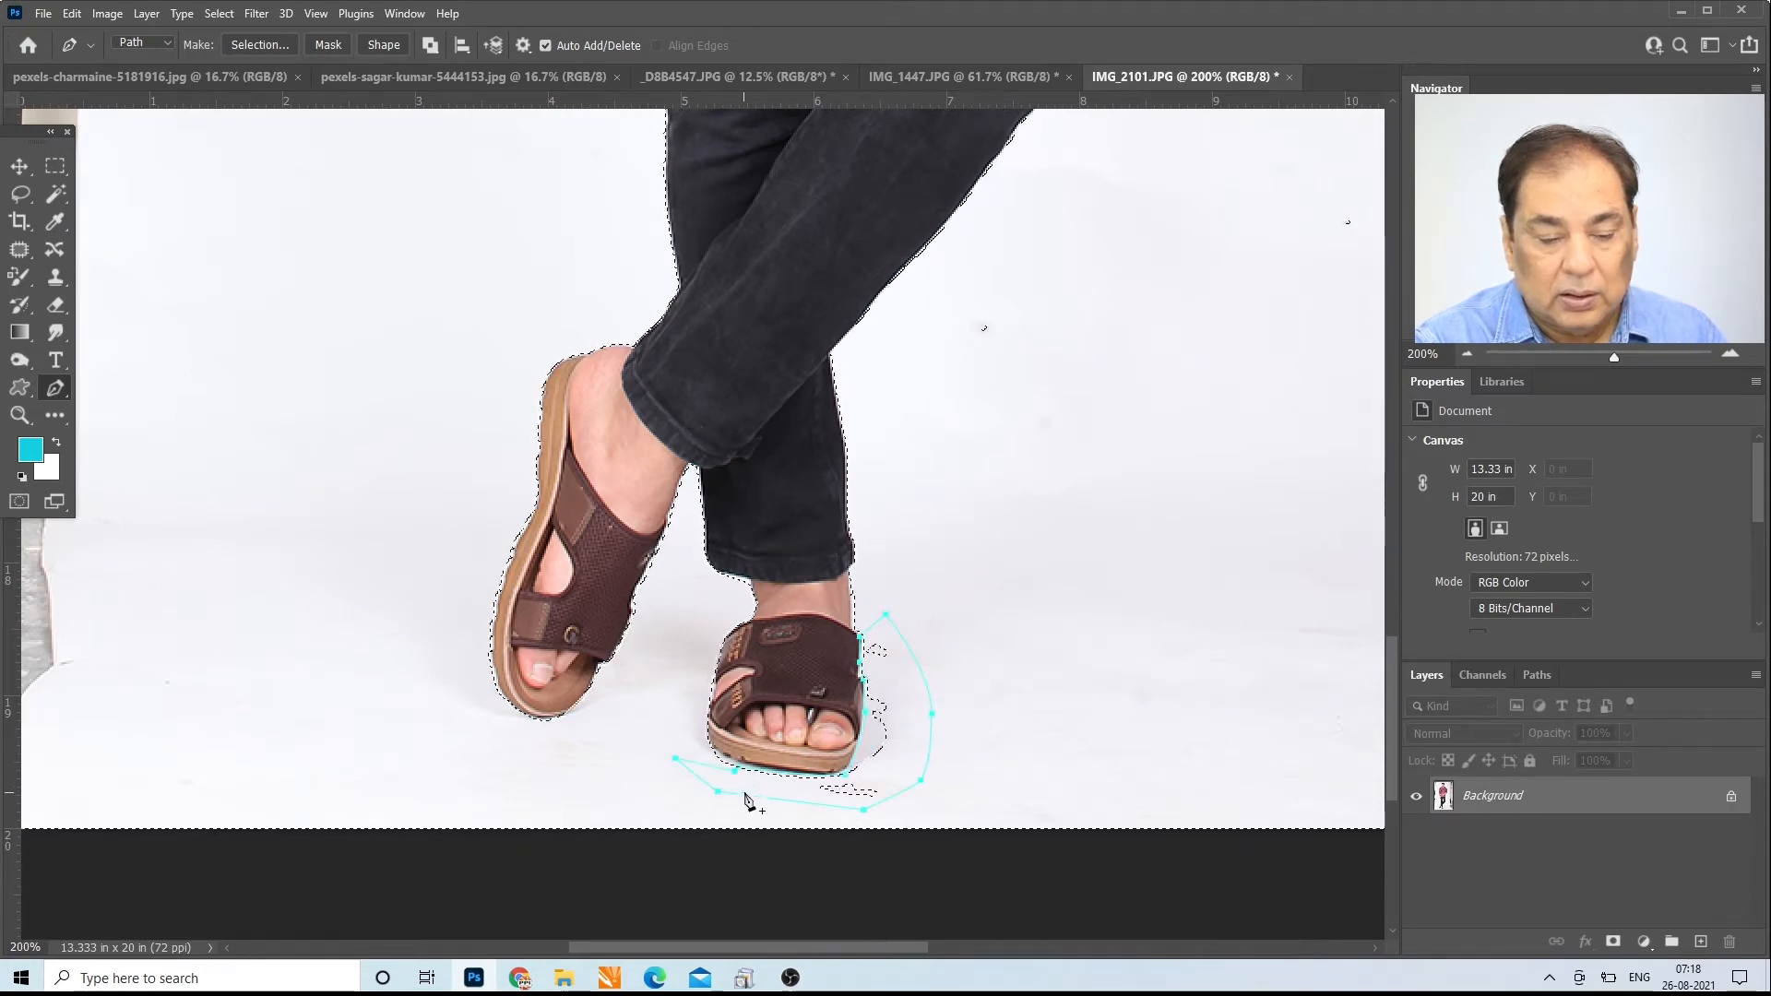
pyautogui.click(745, 796)
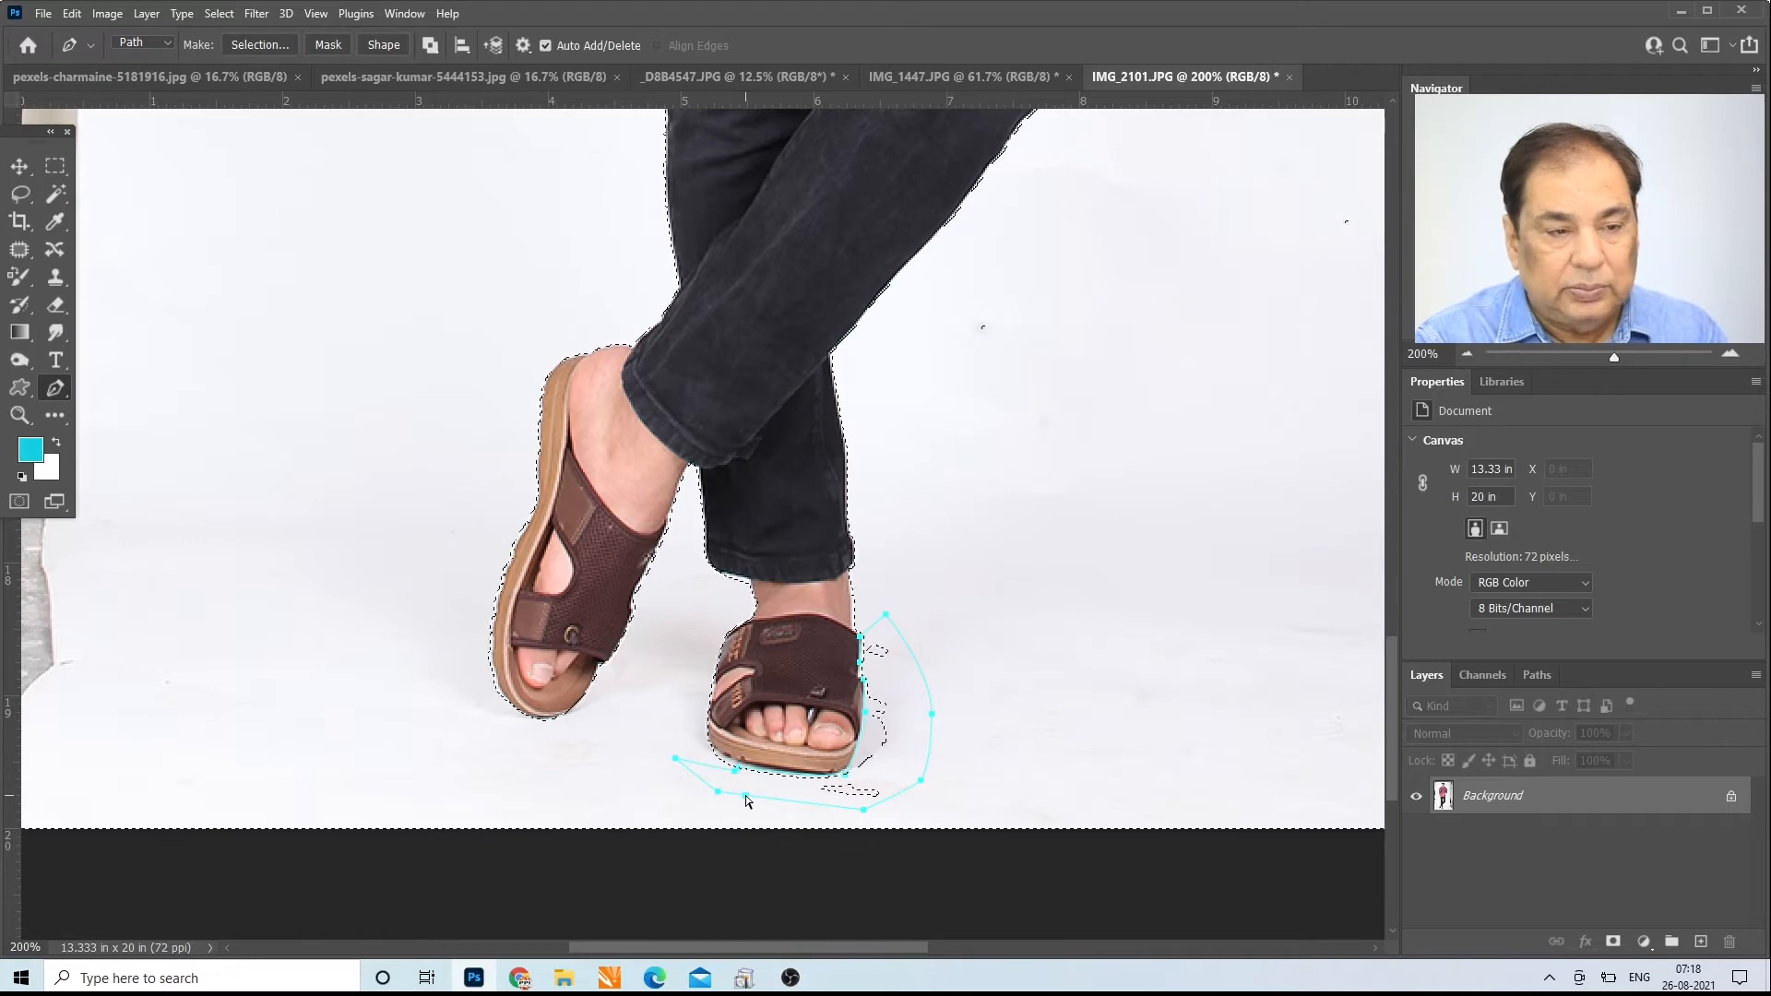
pyautogui.hotkey('ctrl', 'shift', 'Return')
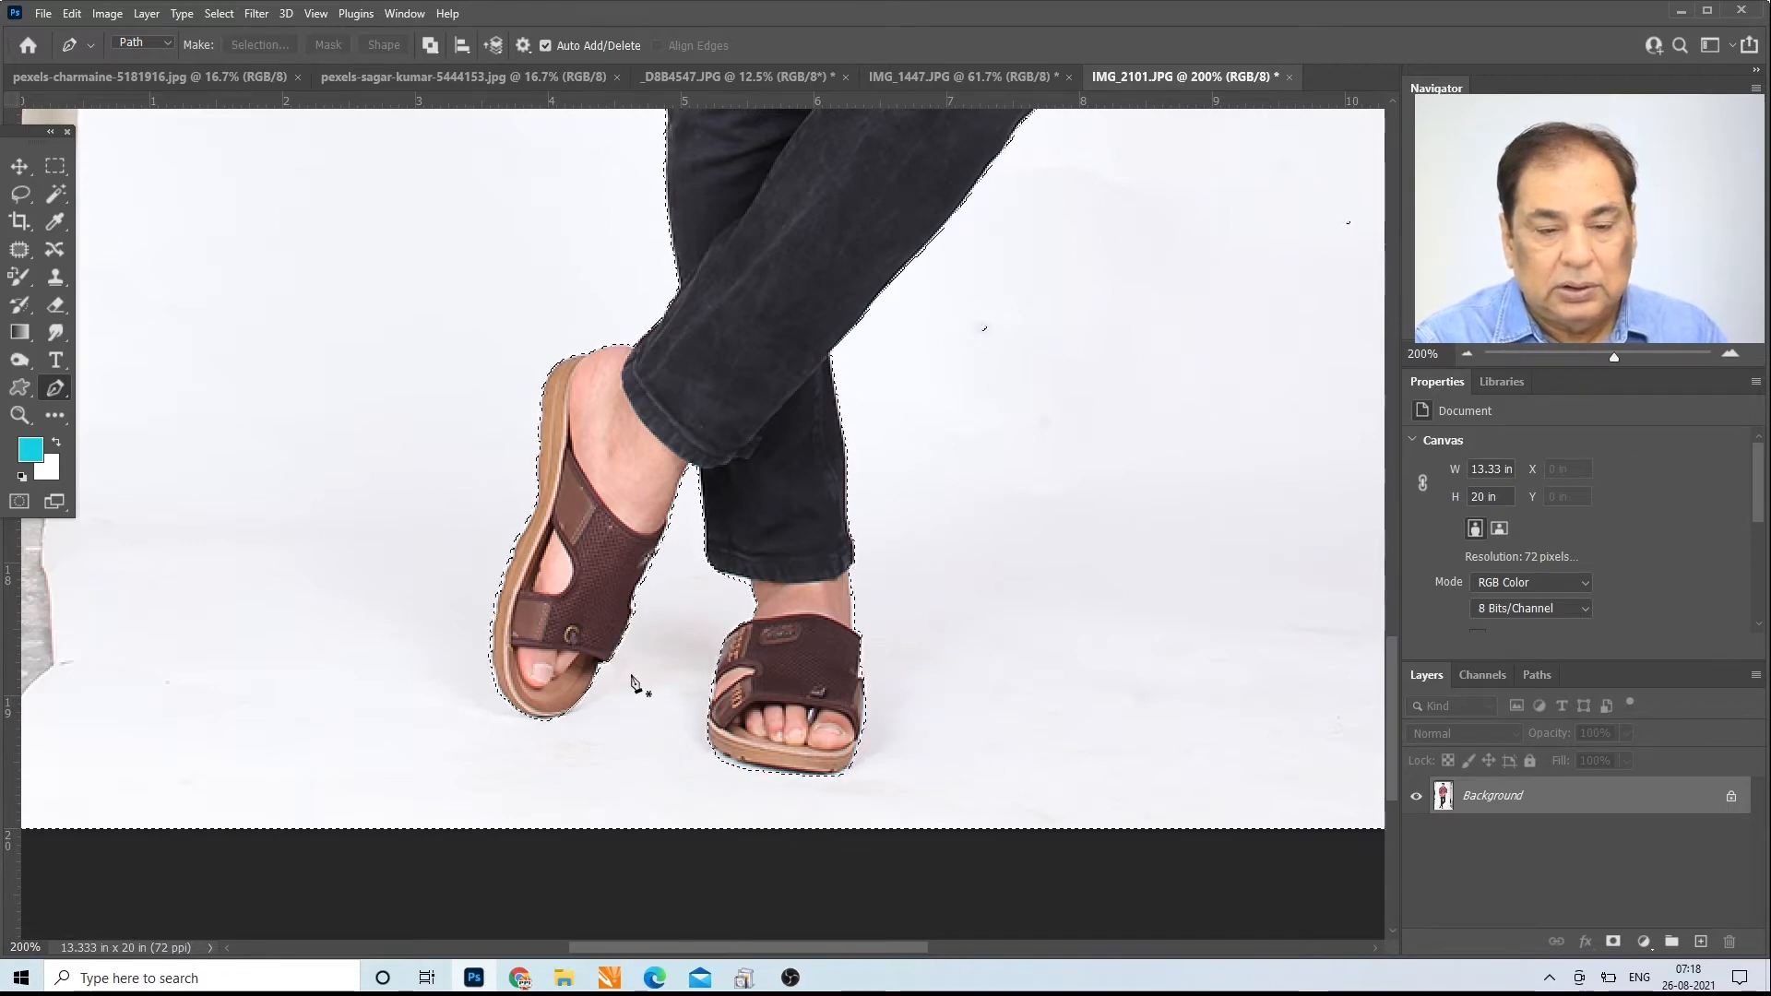
# Step: Feather the background selection by 1 pixel, with the effect applied at the canvas bounds
pyautogui.doubleClick(20, 415)
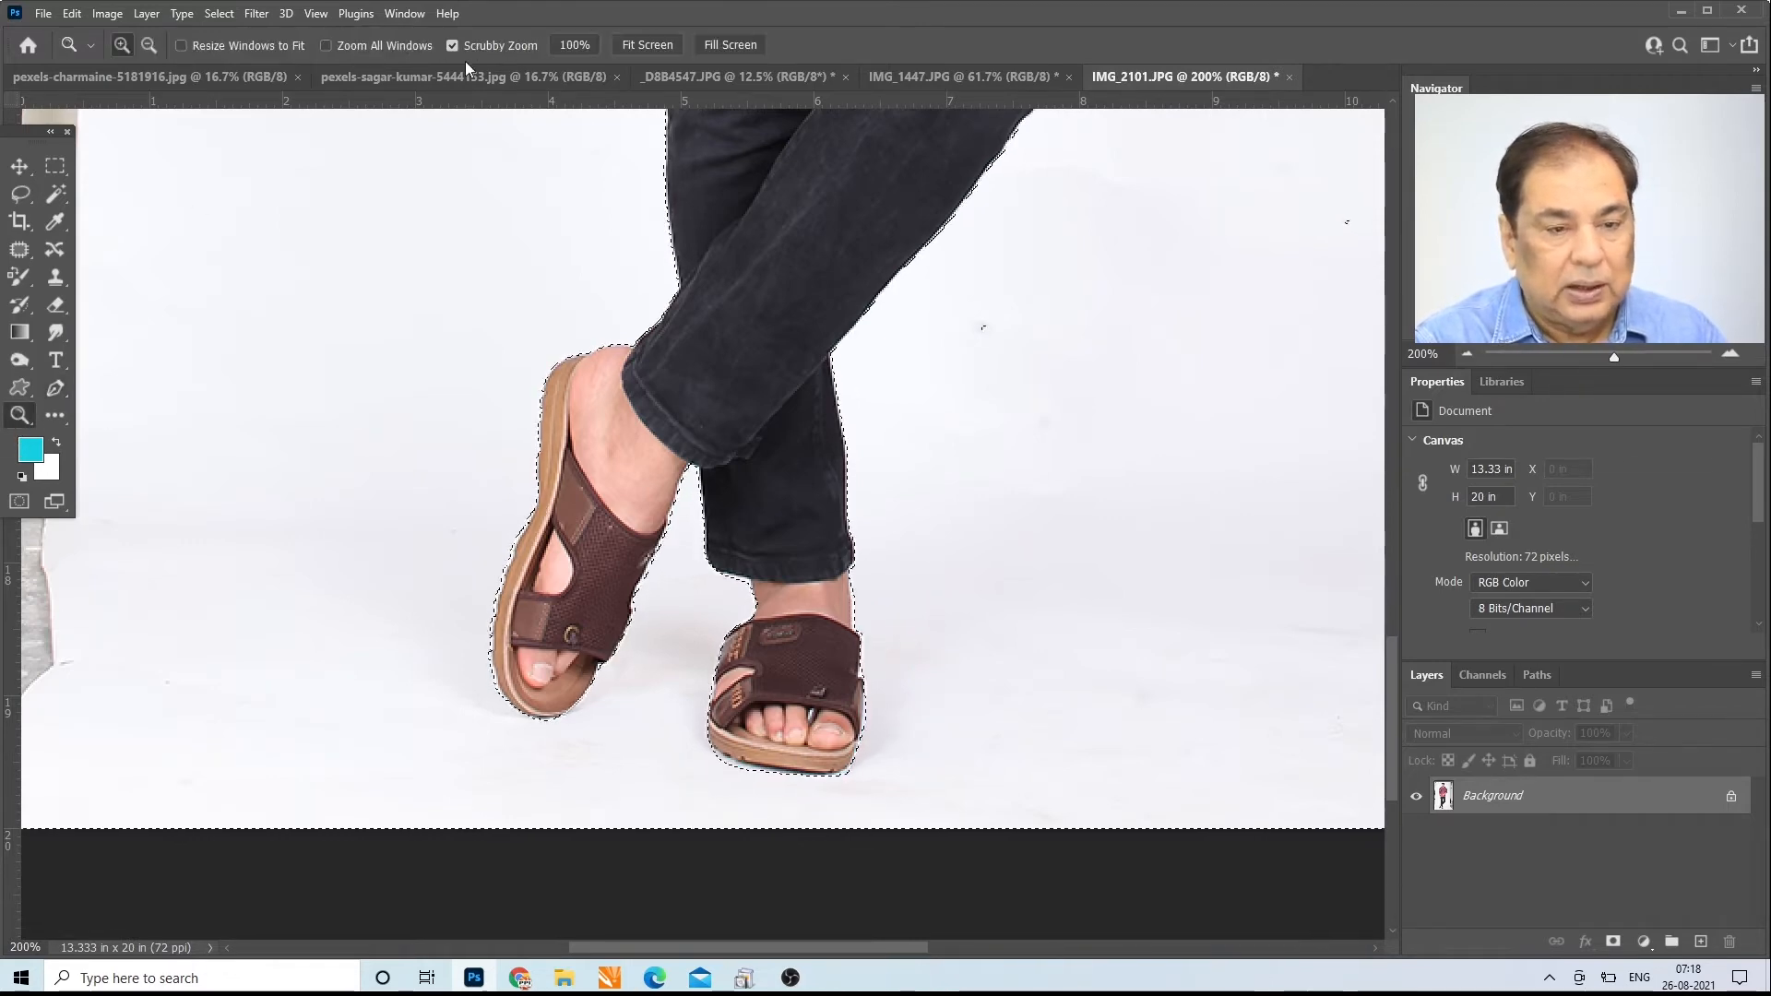
pyautogui.click(648, 44)
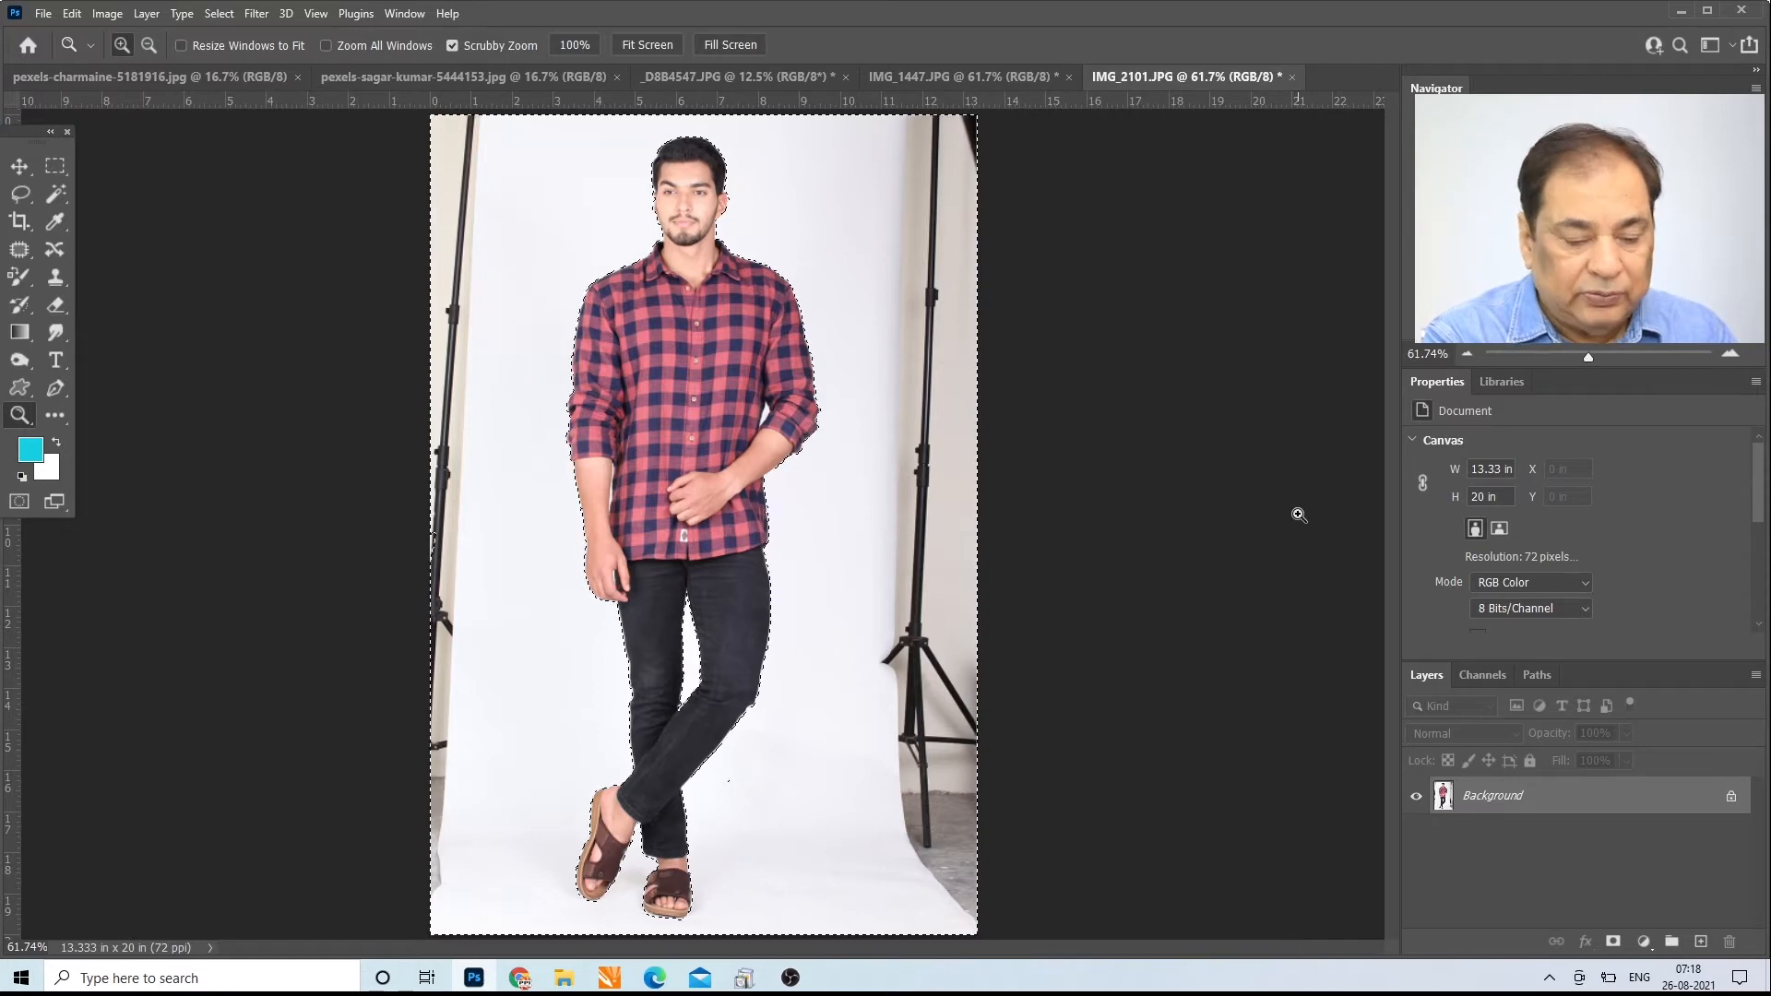
pyautogui.hotkey('shift', 'F6')
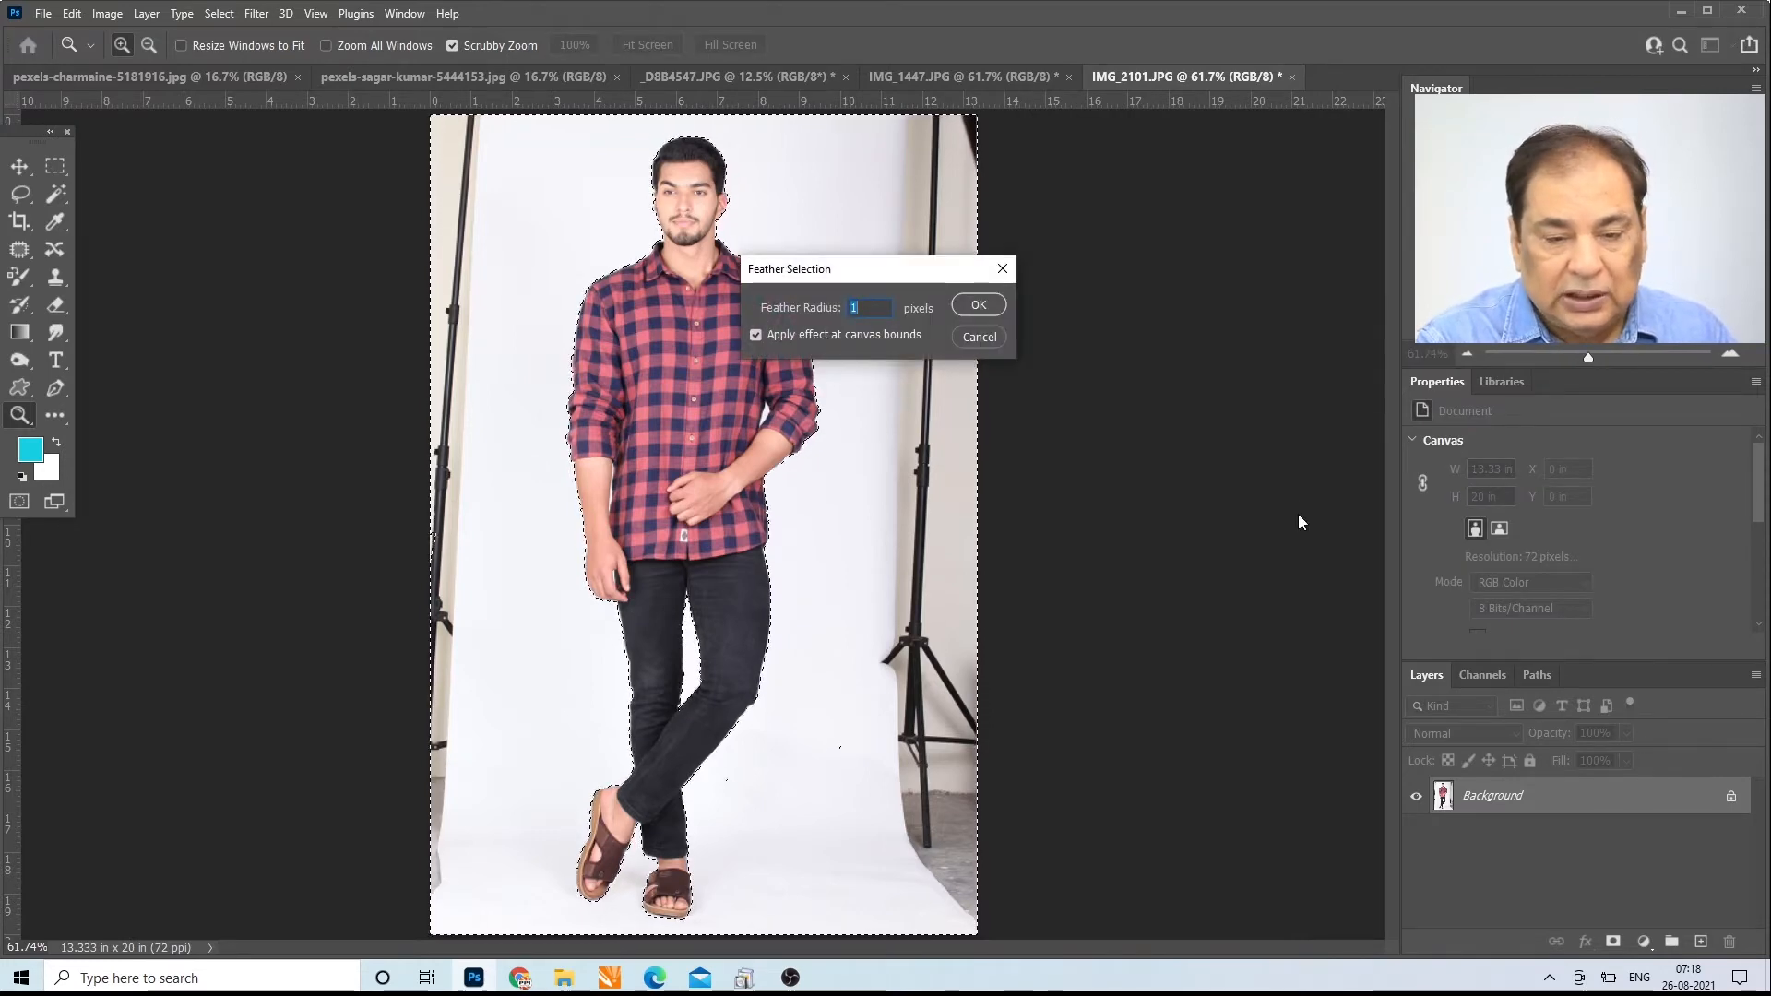
pyautogui.click(978, 305)
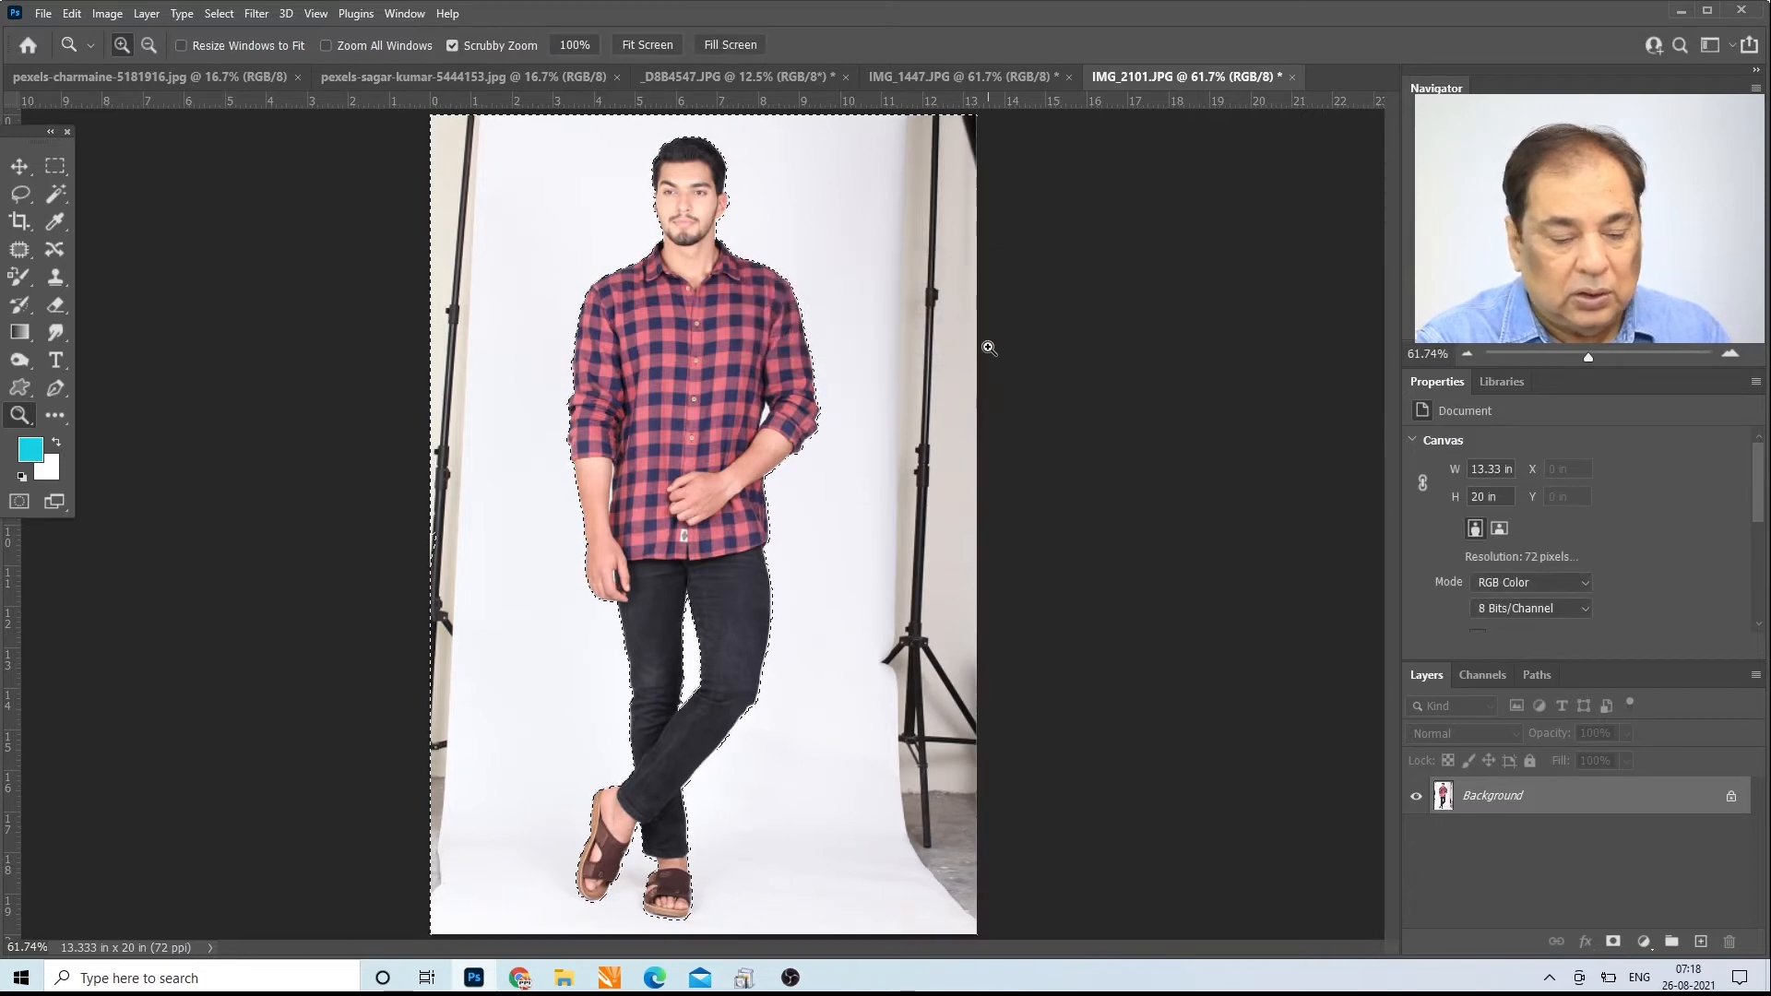
# Step: Fill the selected background around the man with White in Normal mode at 100% opacity
pyautogui.hotkey('shift', 'F5')
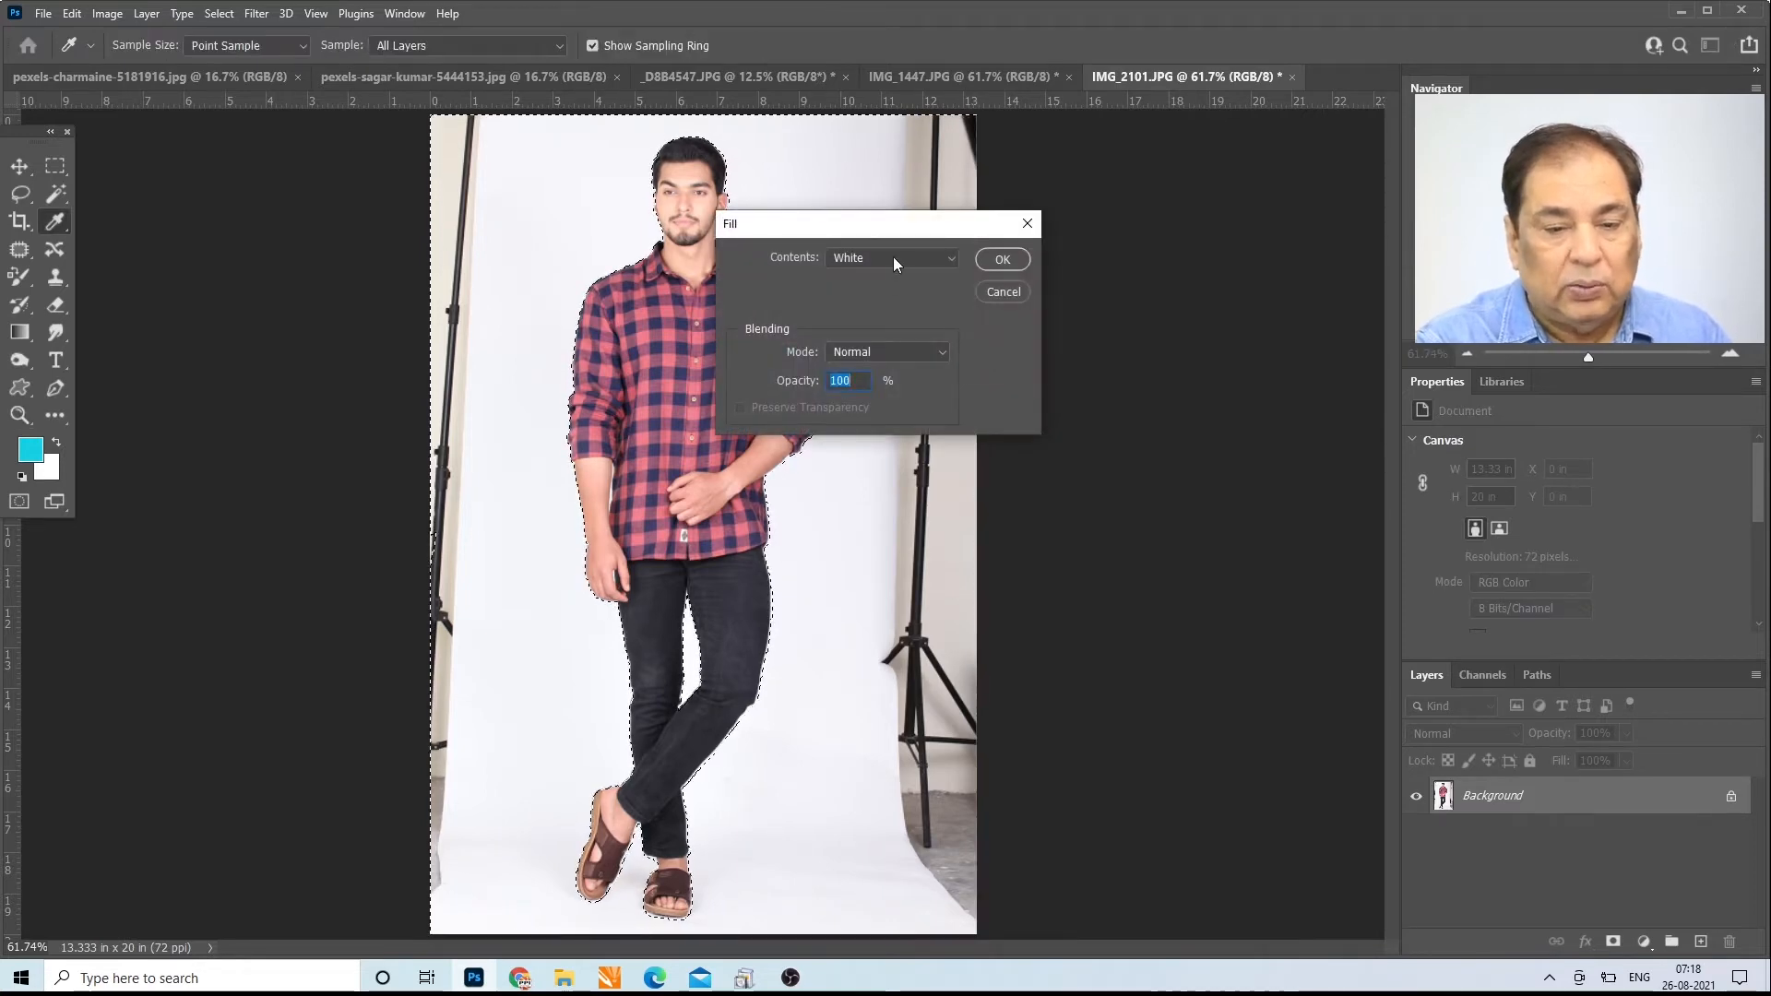
pyautogui.click(892, 256)
pyautogui.click(893, 257)
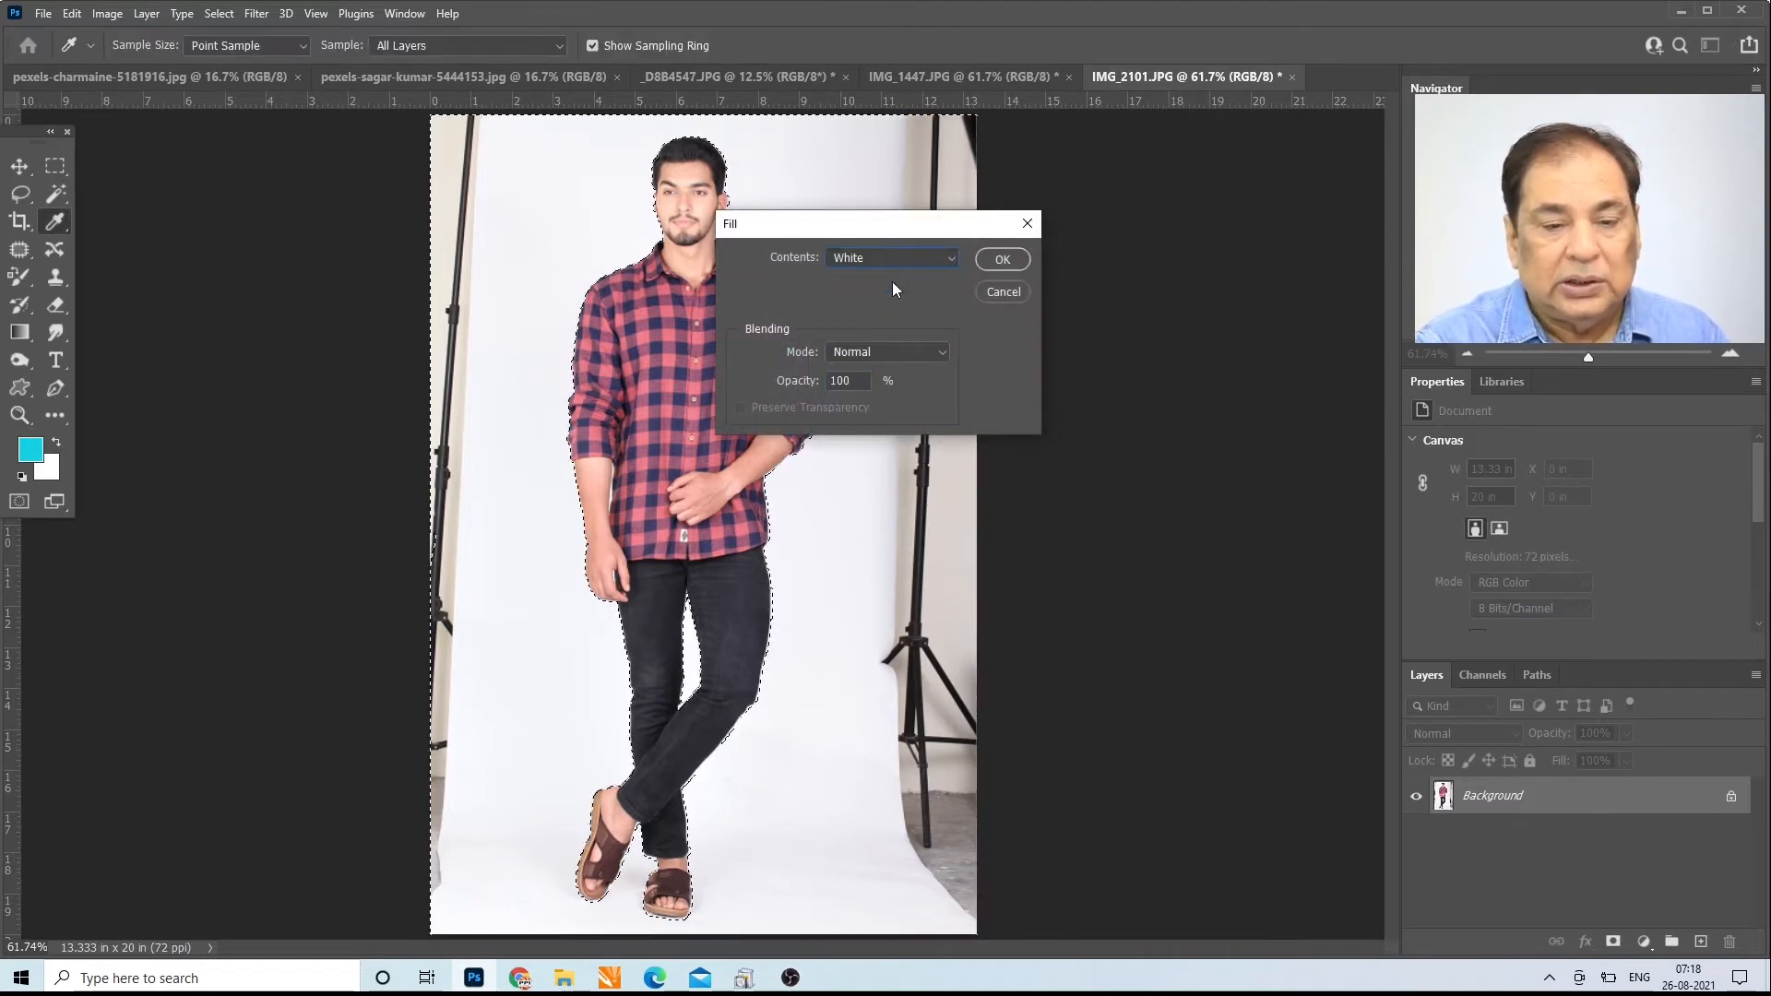
pyautogui.click(1001, 260)
pyautogui.press('z')
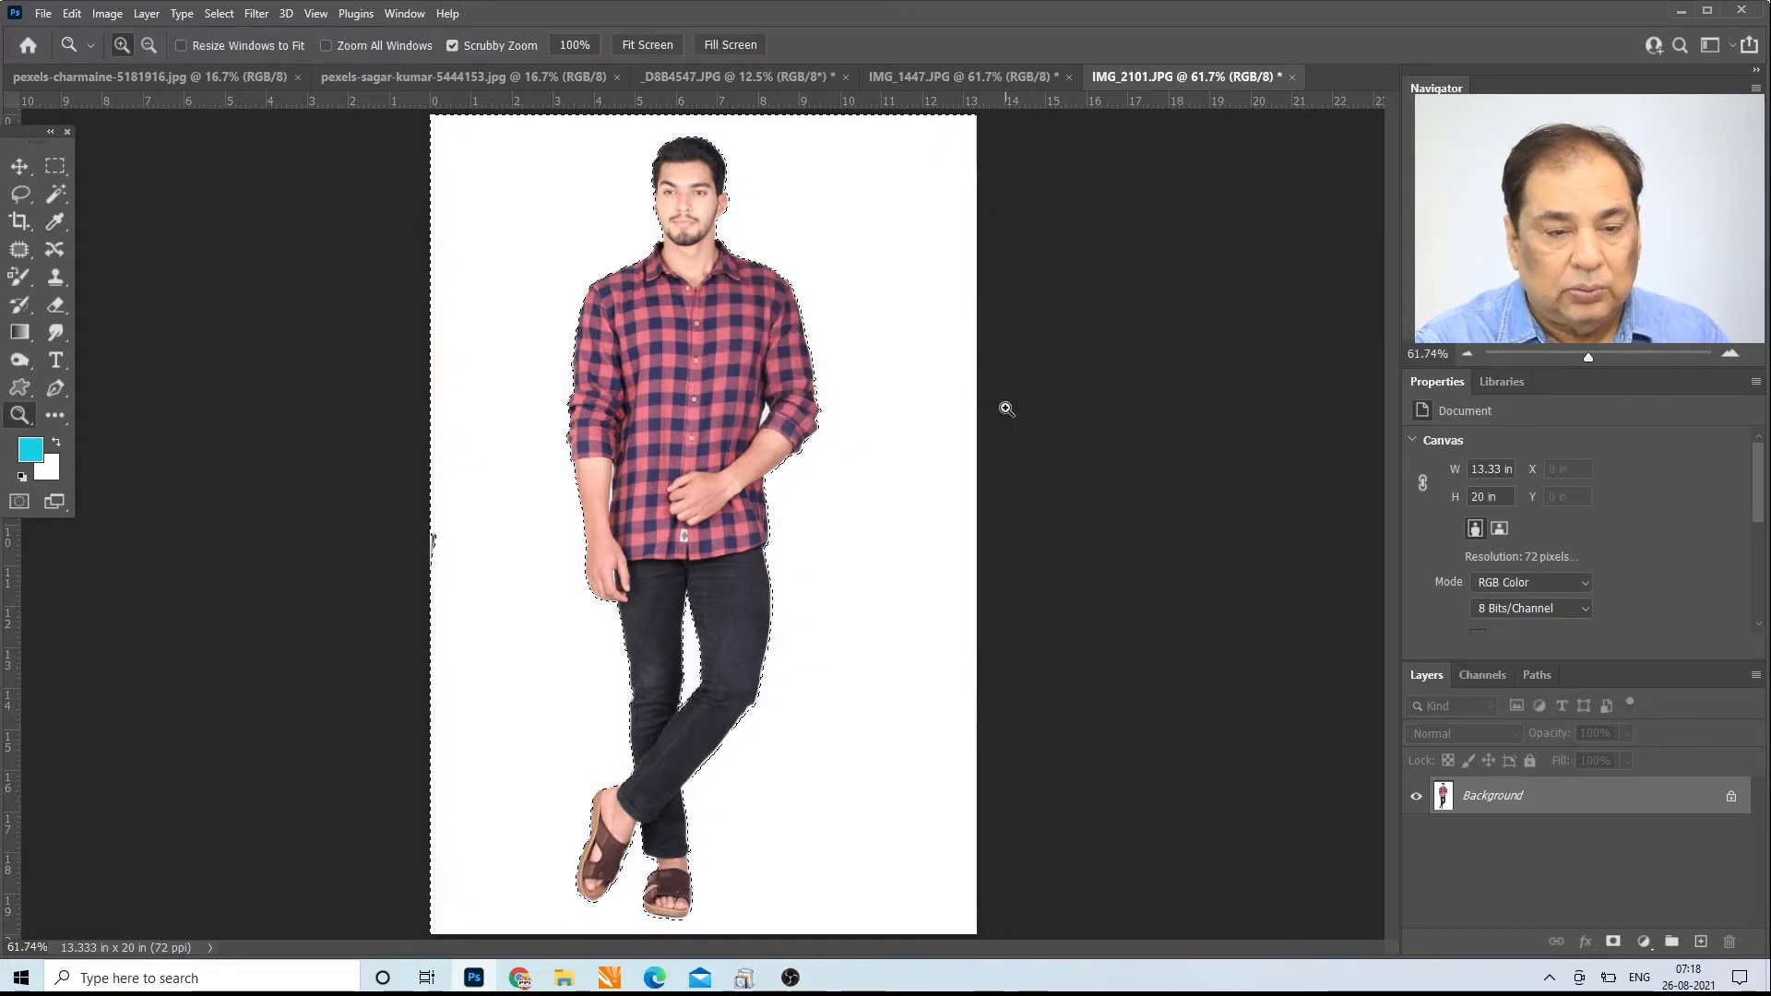
pyautogui.click(1003, 408)
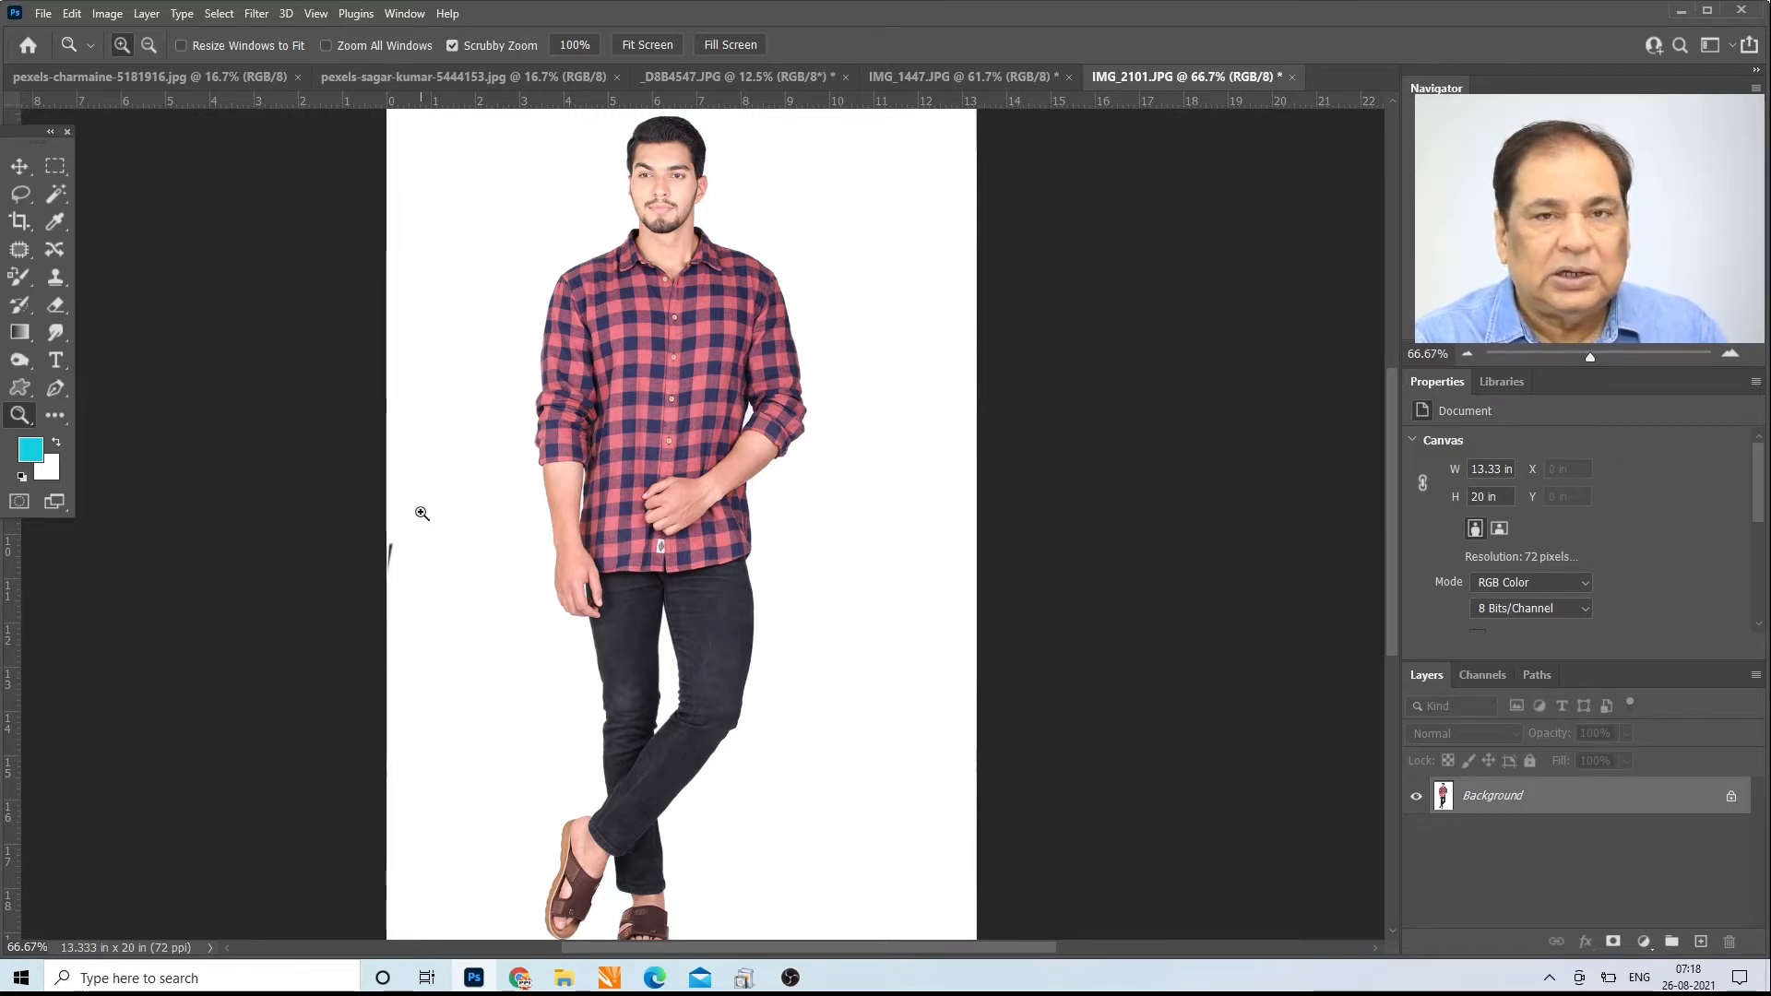
# Step: Switch to IMG_1447.JPG and select the white background around the garment with the Magic Wand at a tolerance of 5
pyautogui.click(658, 46)
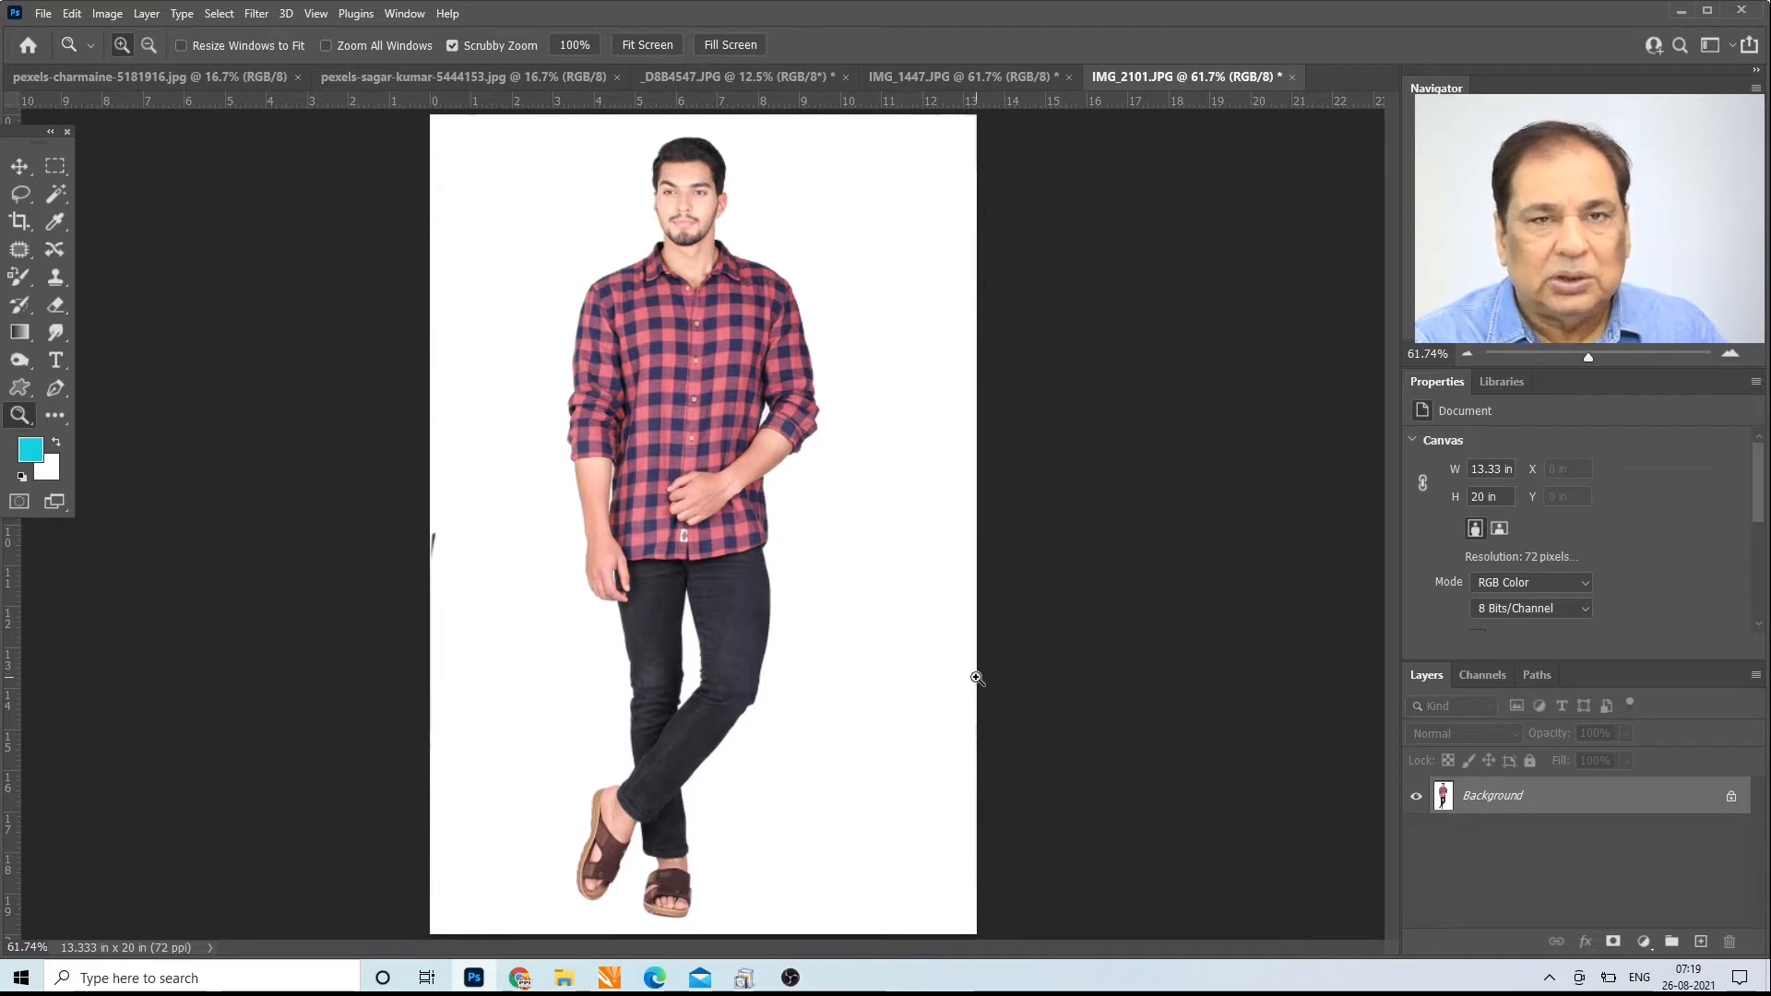
pyautogui.click(921, 72)
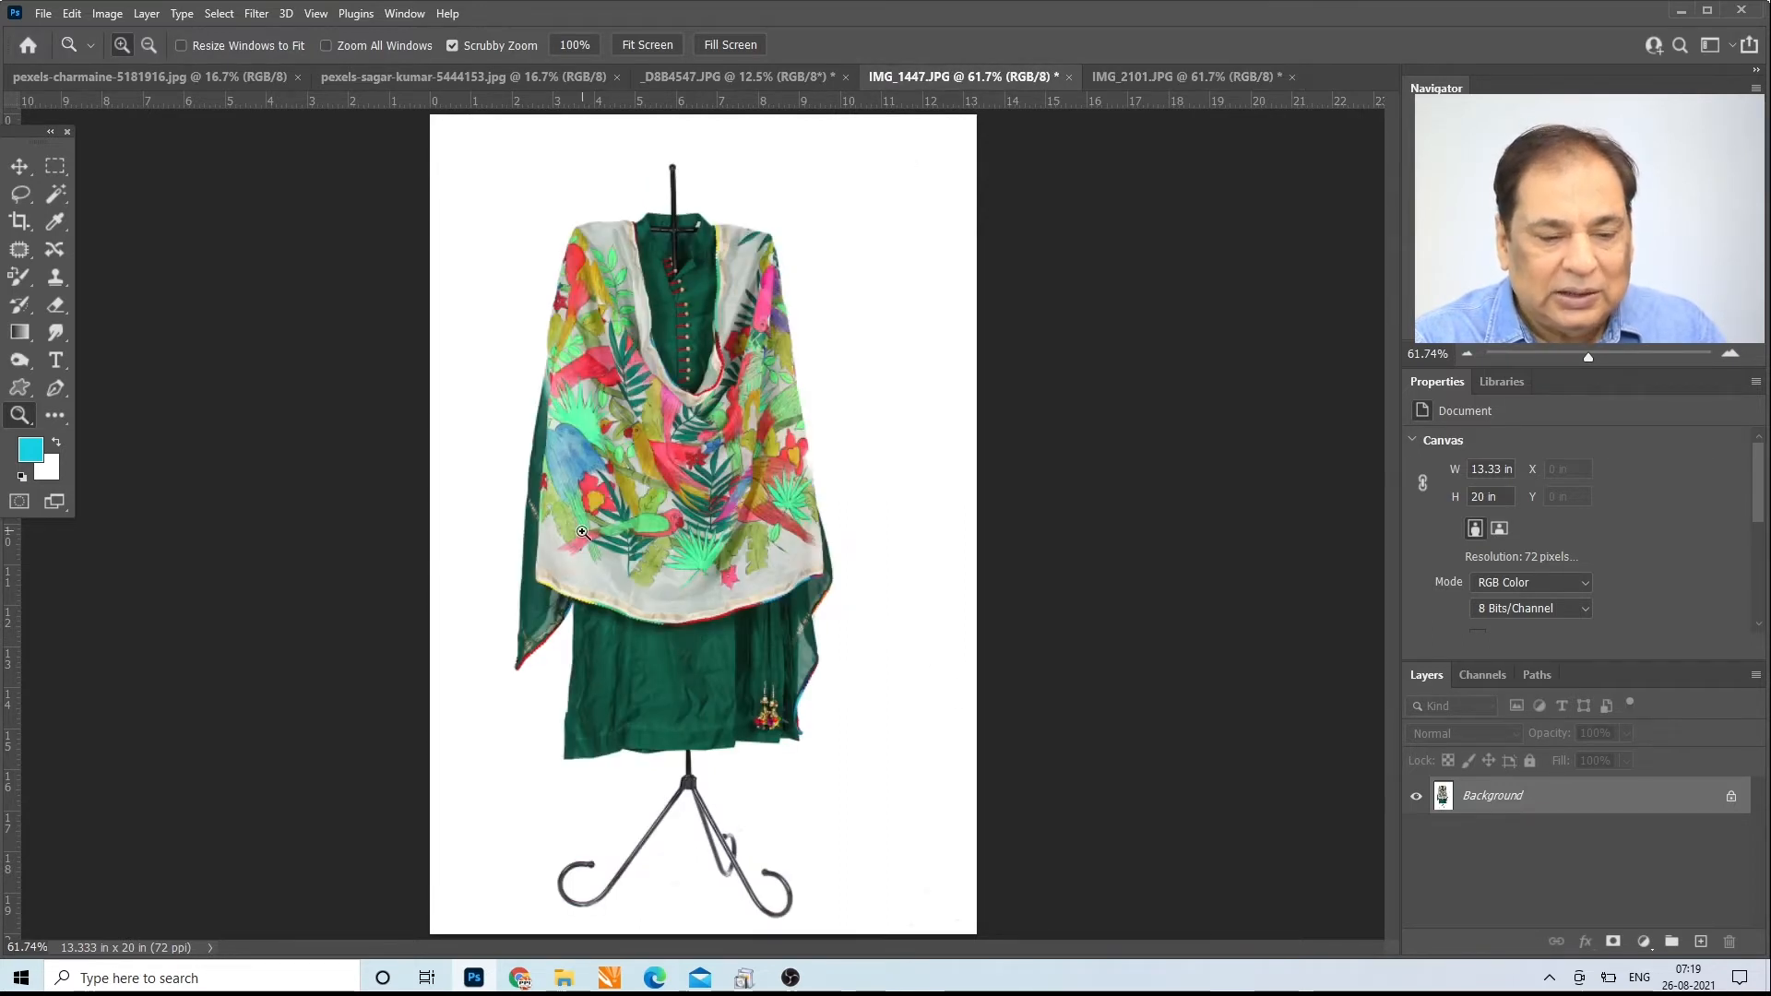
pyautogui.click(59, 195)
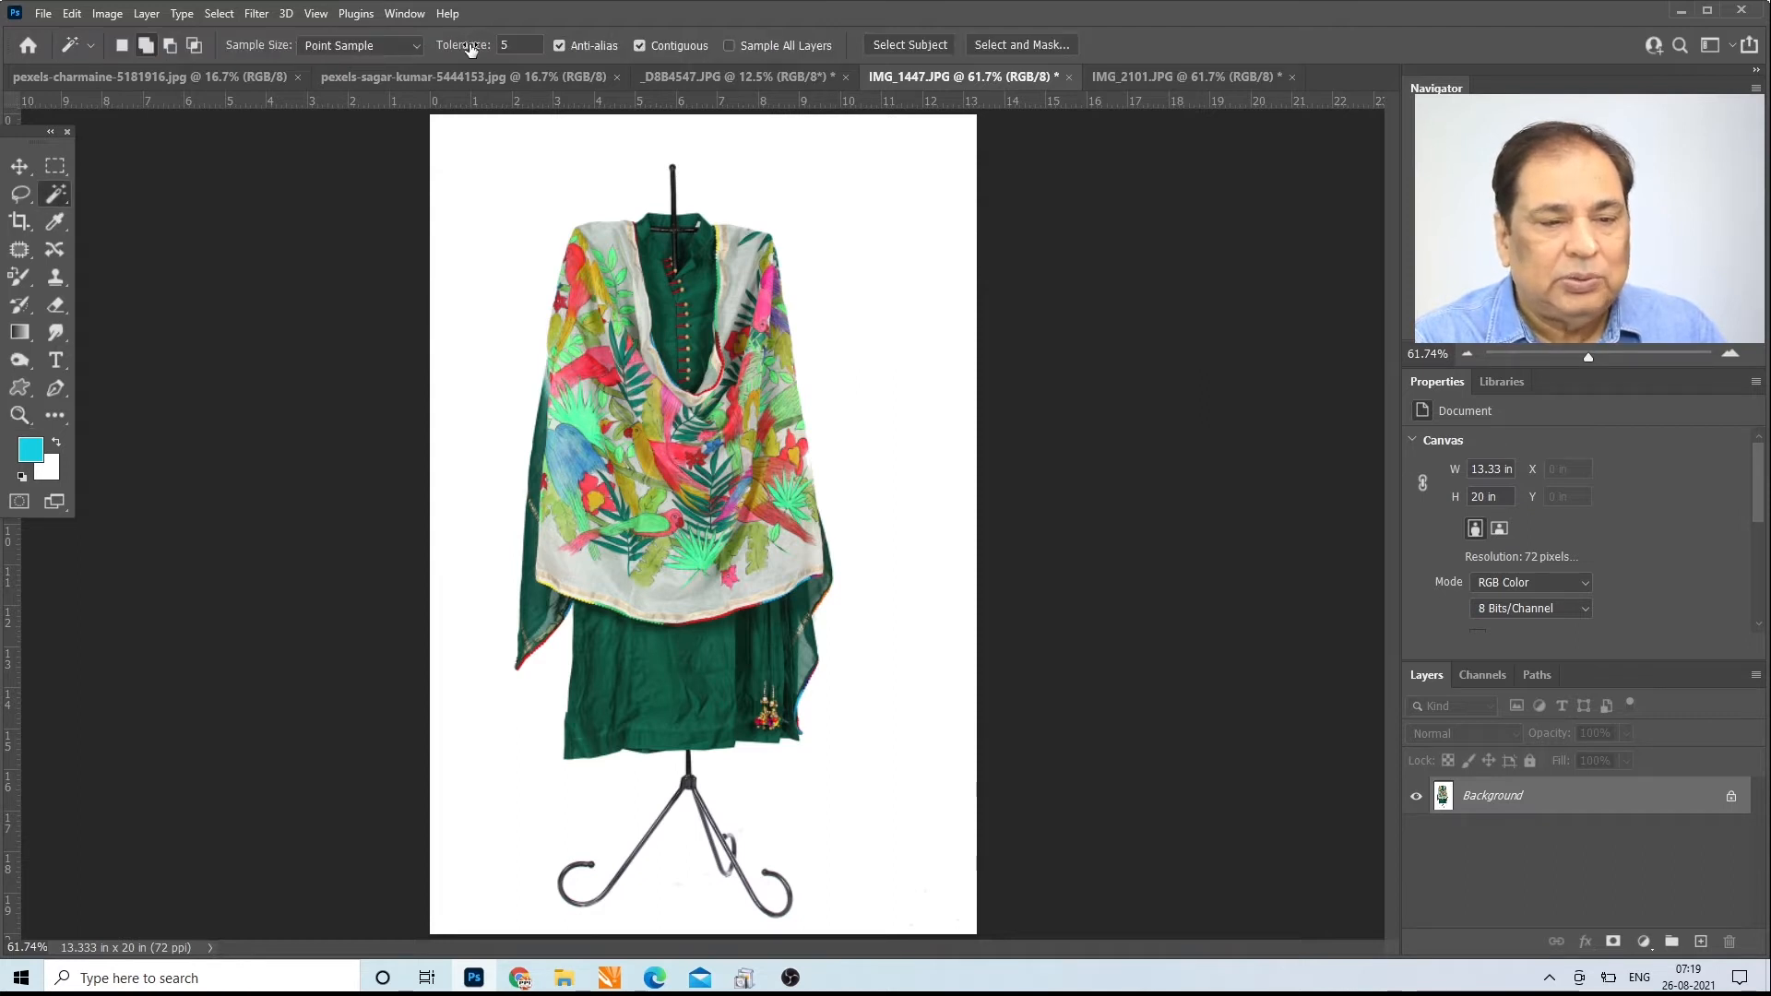
pyautogui.click(556, 182)
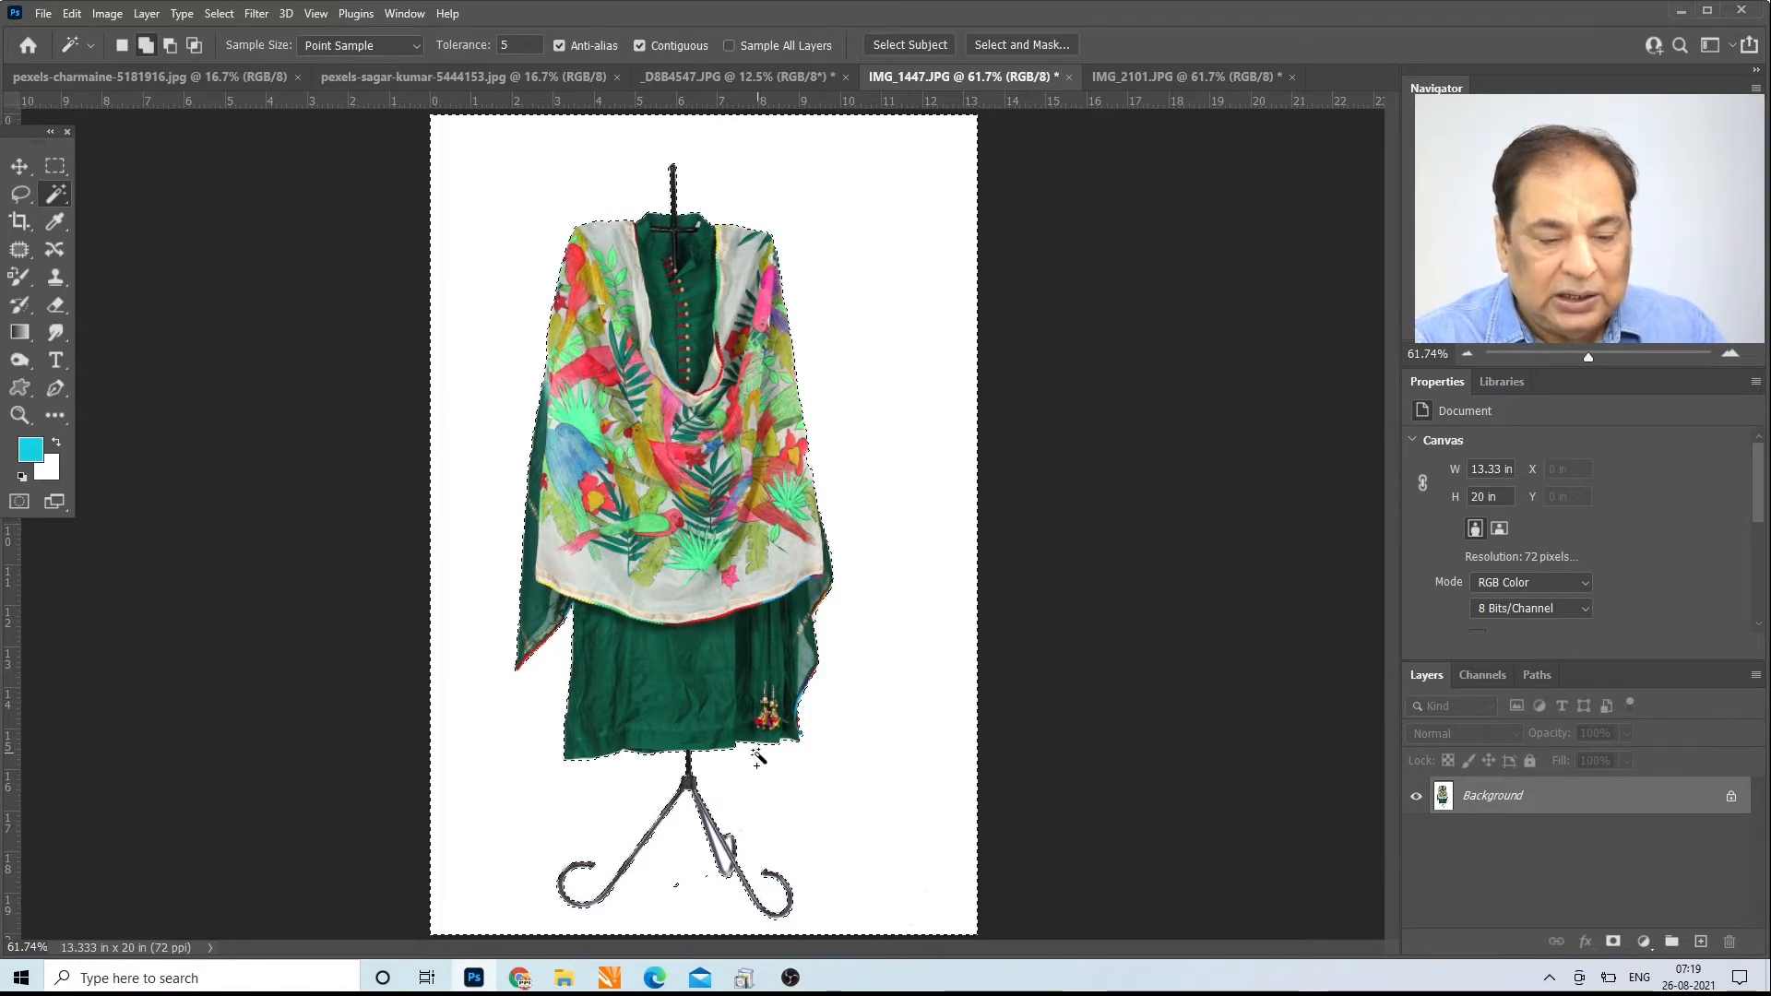
# Step: Examine the selection outline along the garment's hem and the stand's legs, and the stray specks between the legs
pyautogui.click(19, 415)
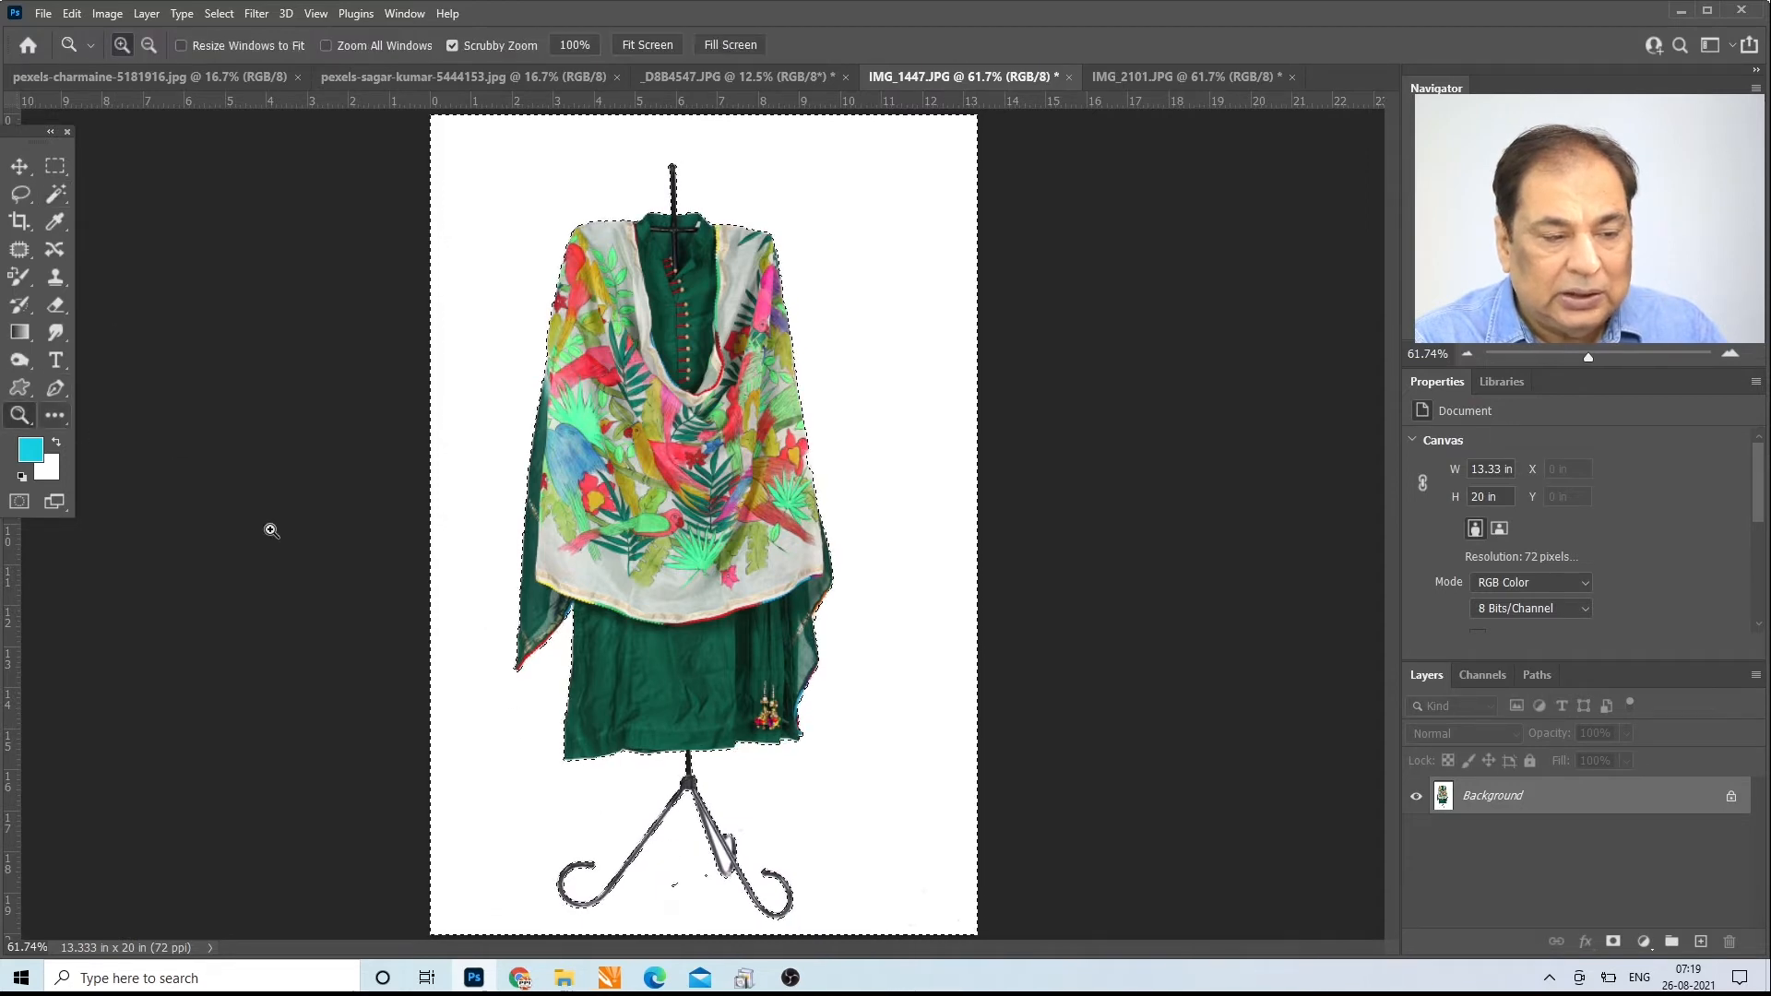
pyautogui.click(702, 881)
pyautogui.click(702, 881)
pyautogui.click(702, 881)
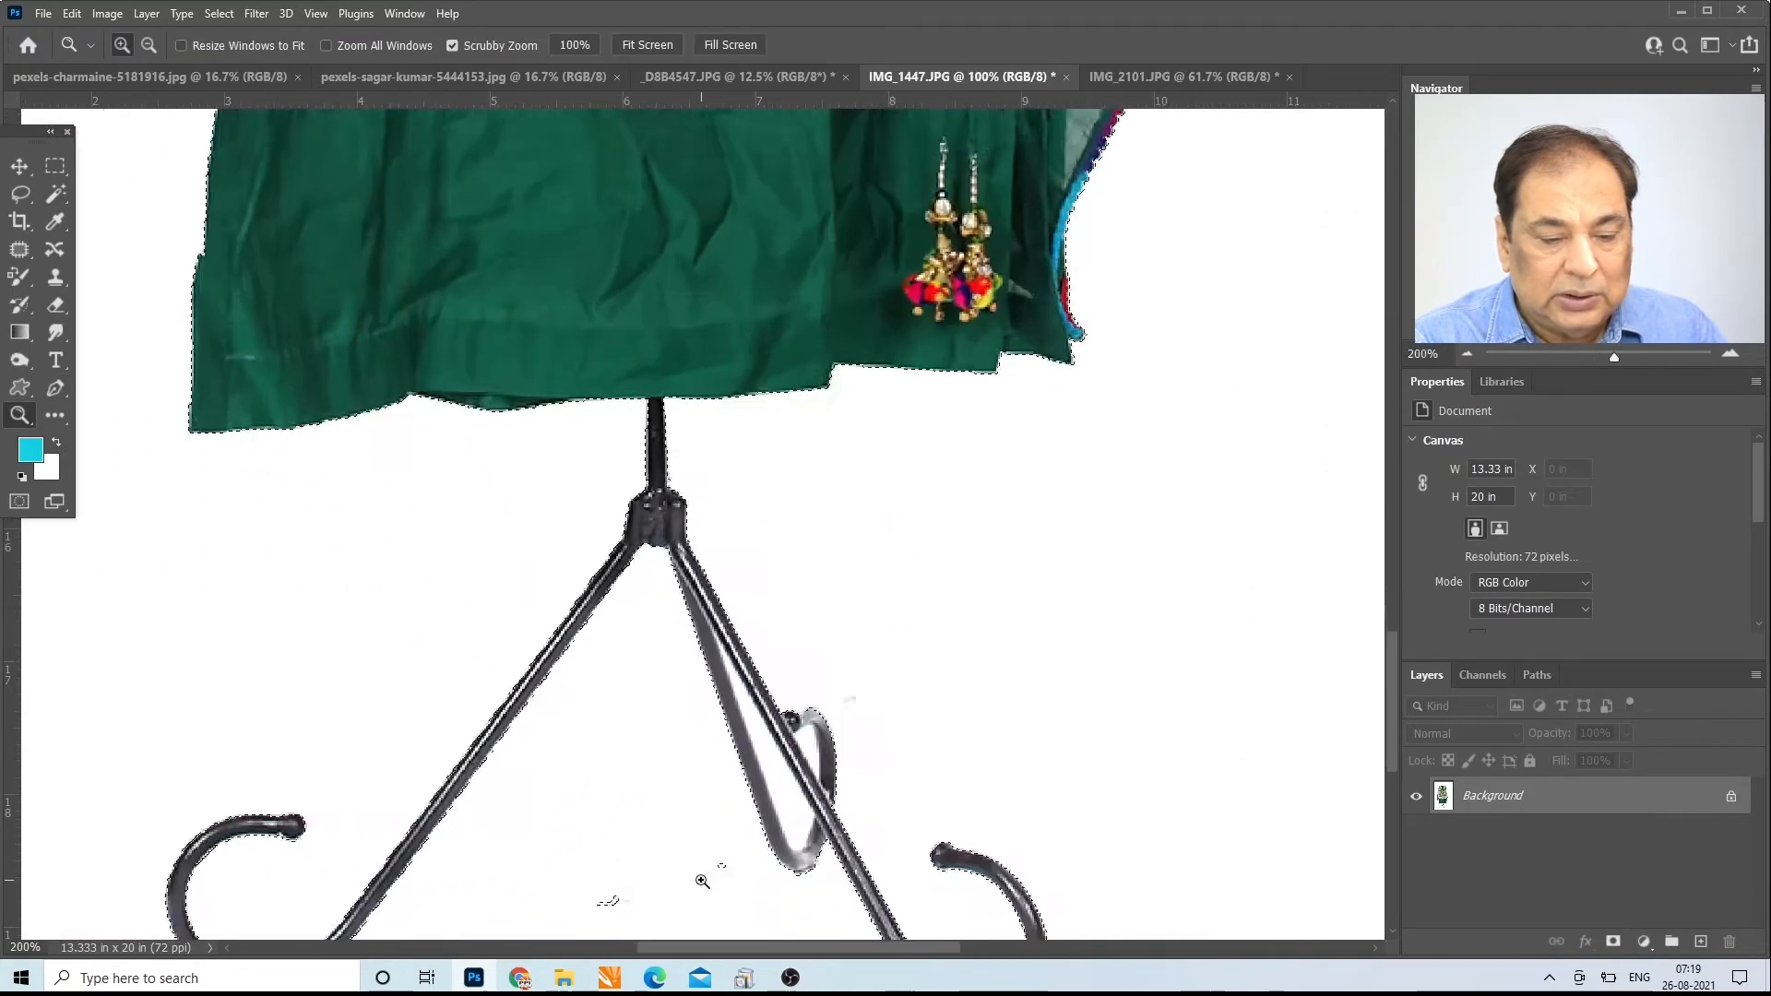
pyautogui.click(702, 881)
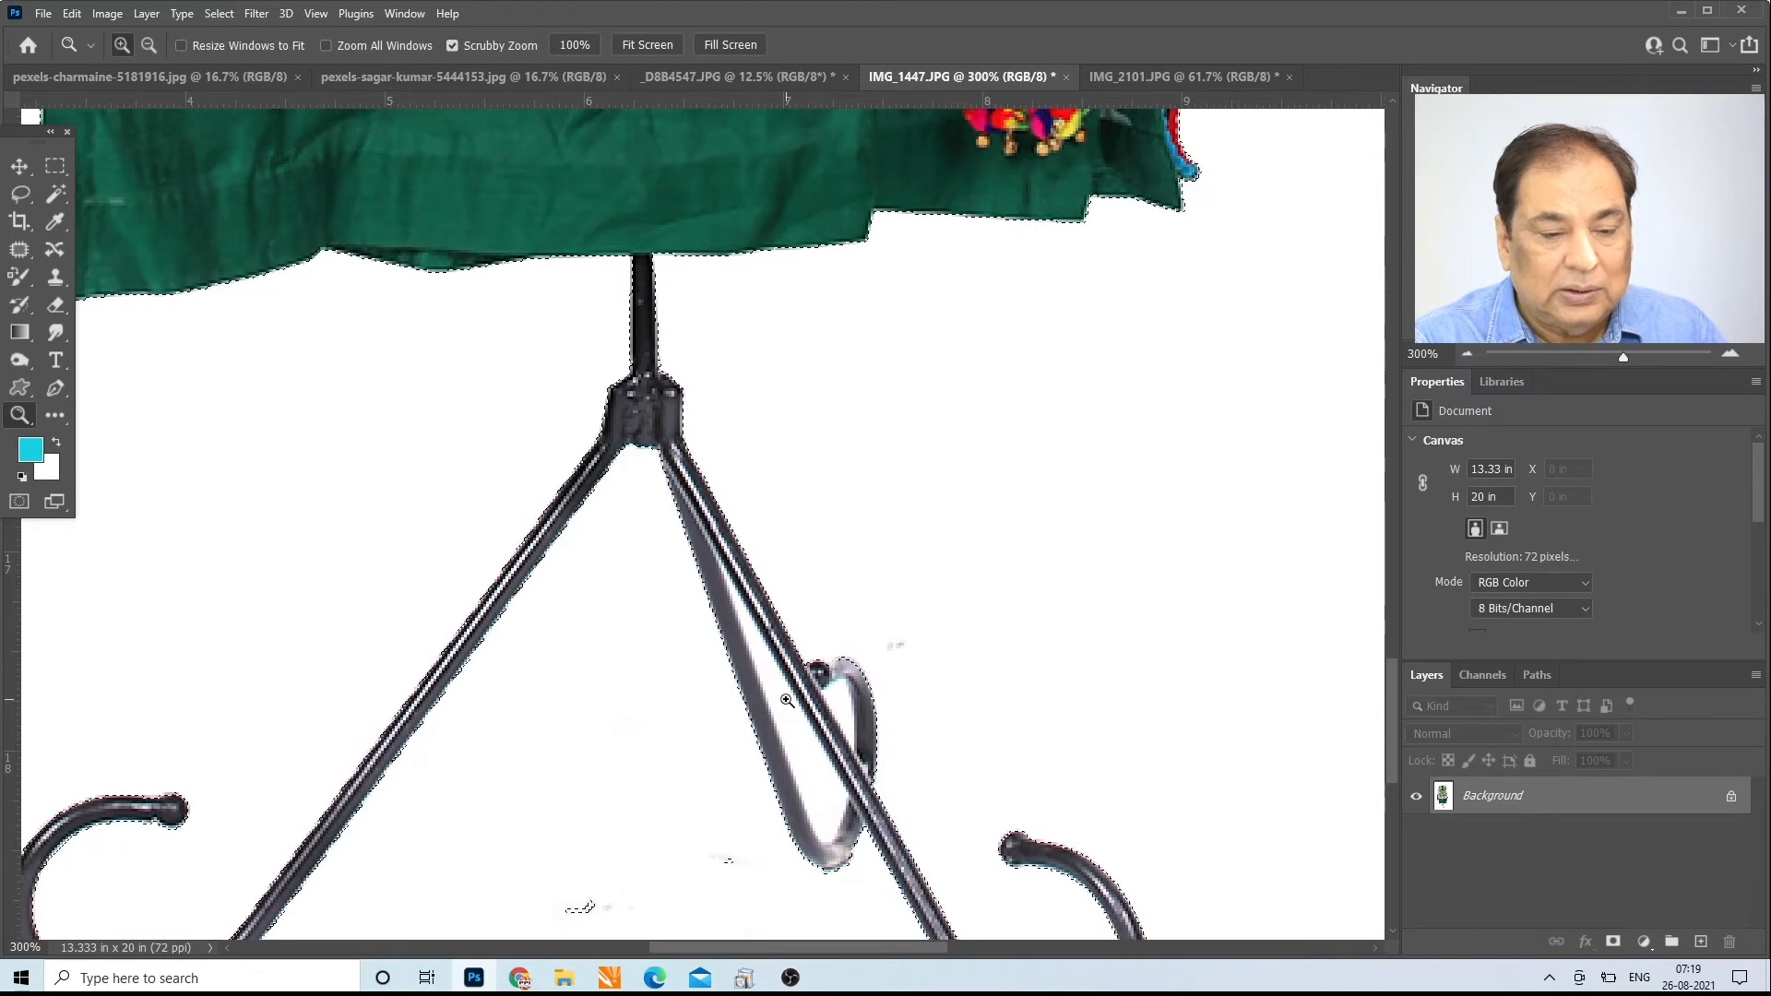
pyautogui.click(58, 197)
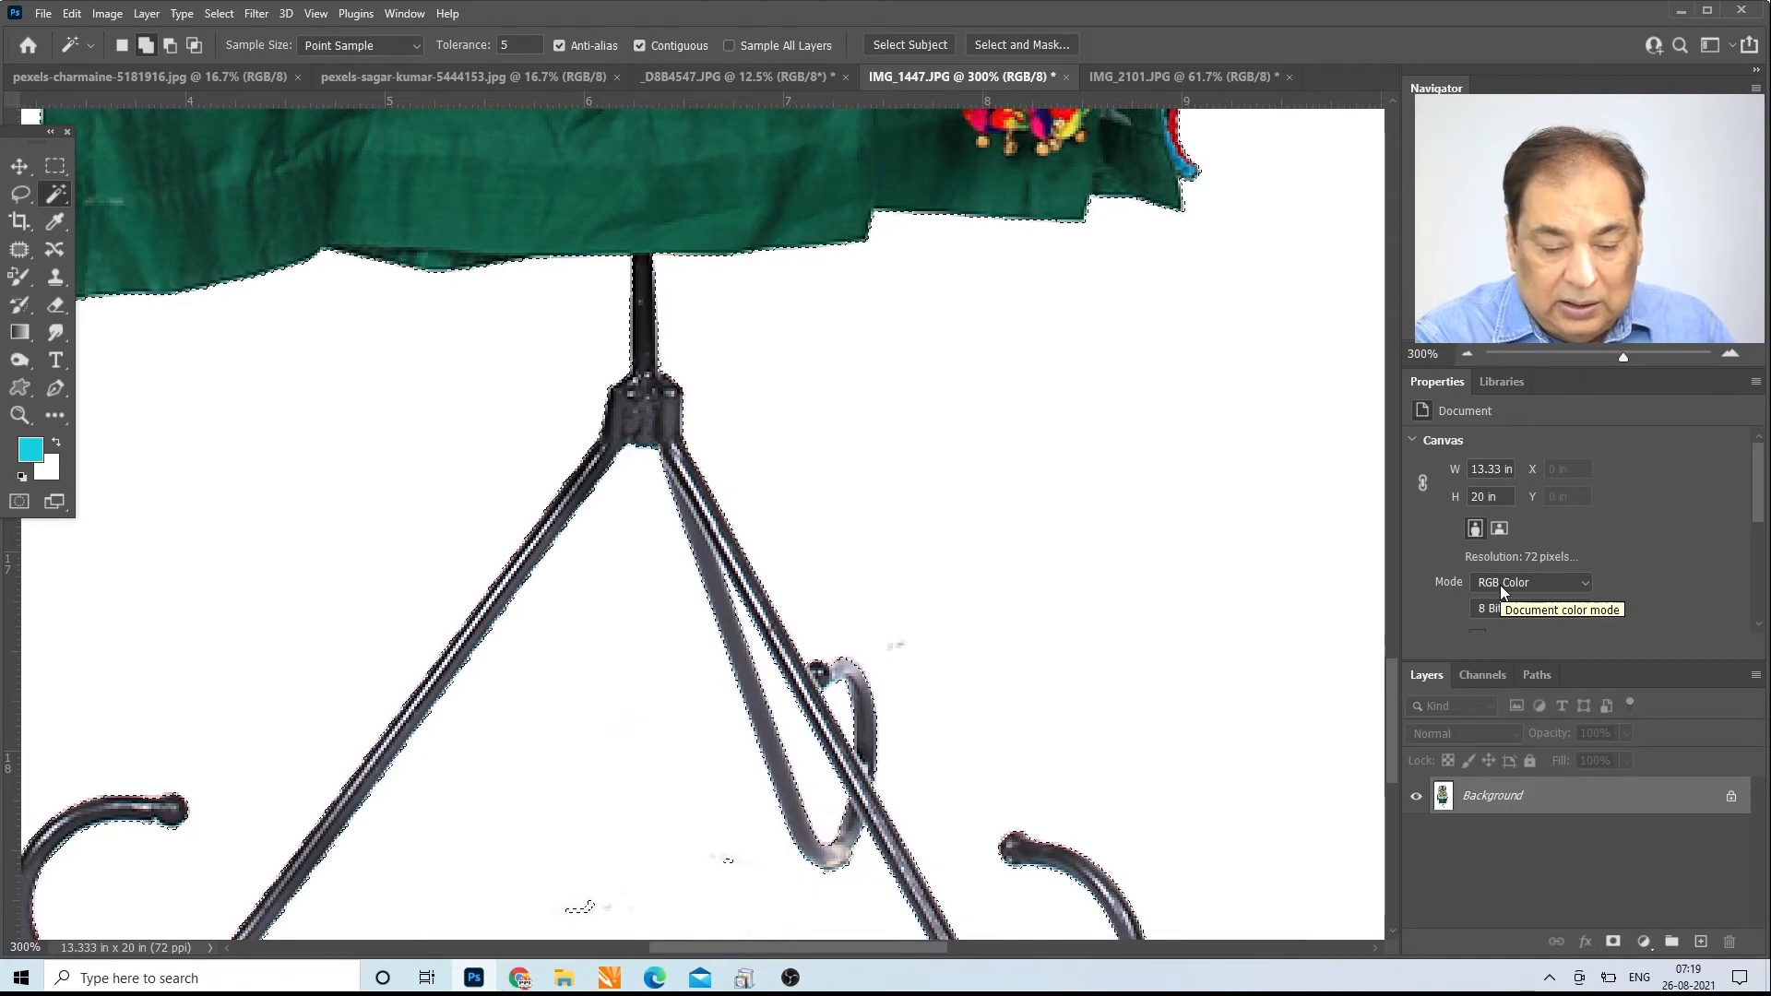
pyautogui.hotkey('ctrl', '-')
pyautogui.hotkey('ctrl', '-')
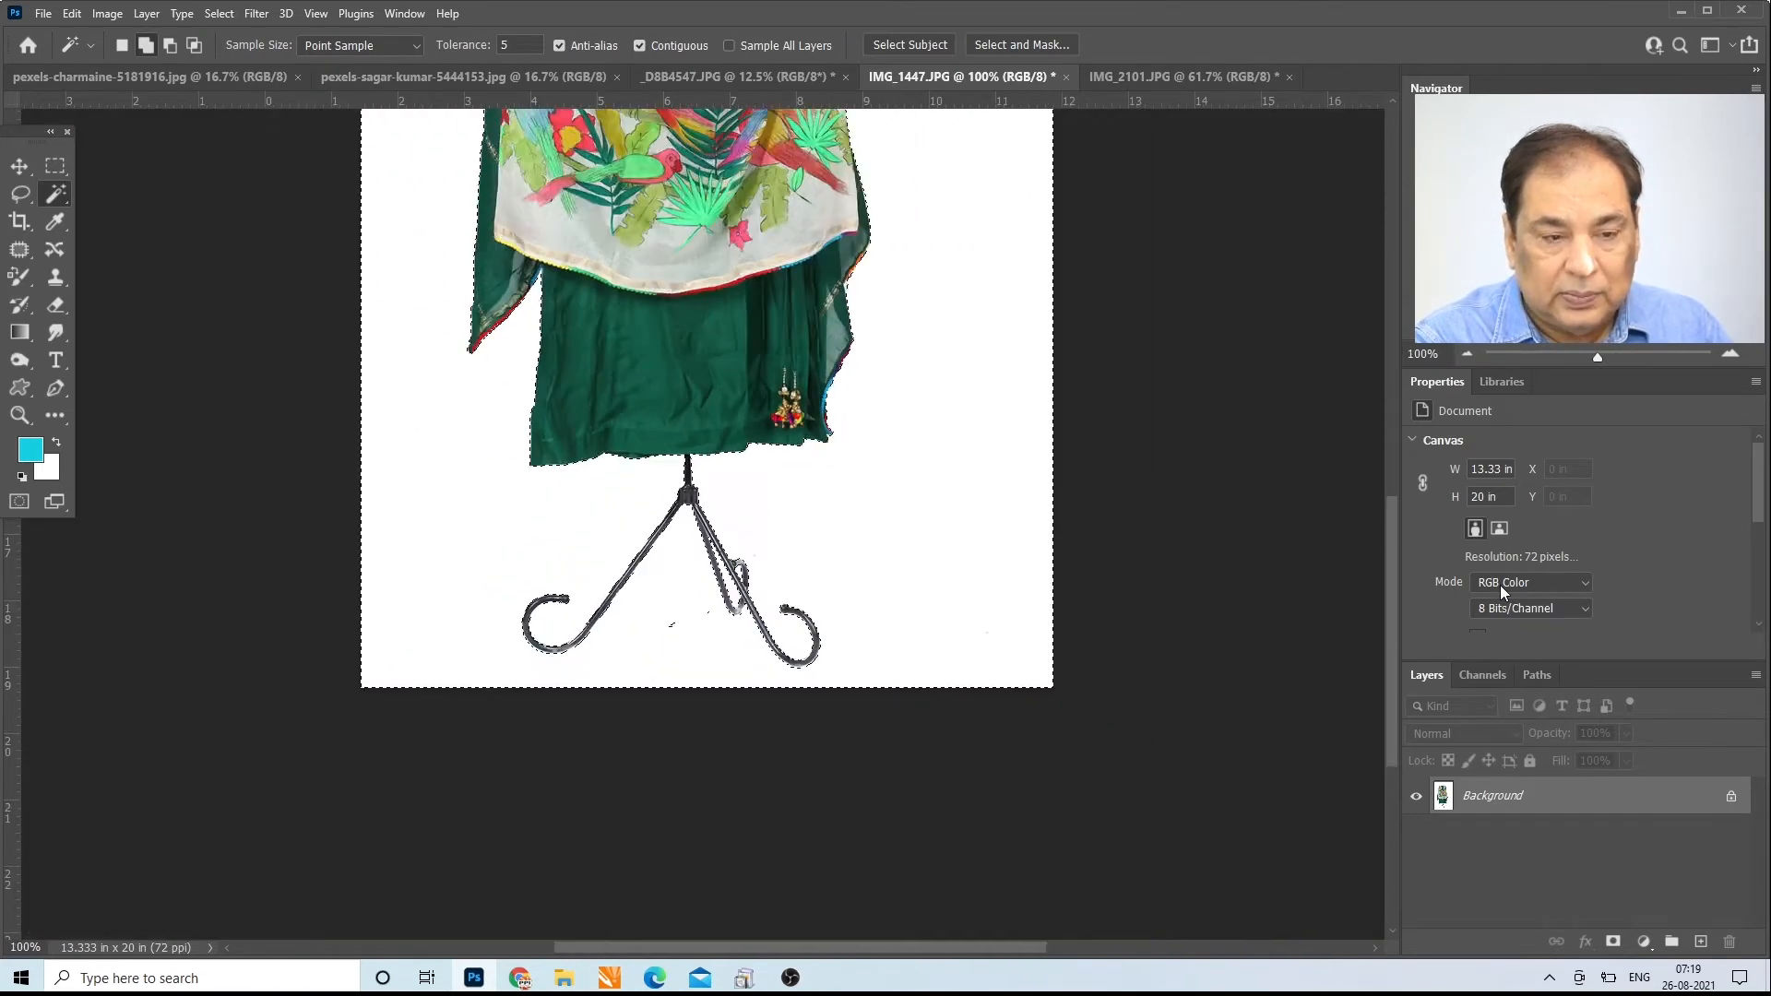
pyautogui.hotkey('ctrl', '-')
pyautogui.hotkey('ctrl', '-')
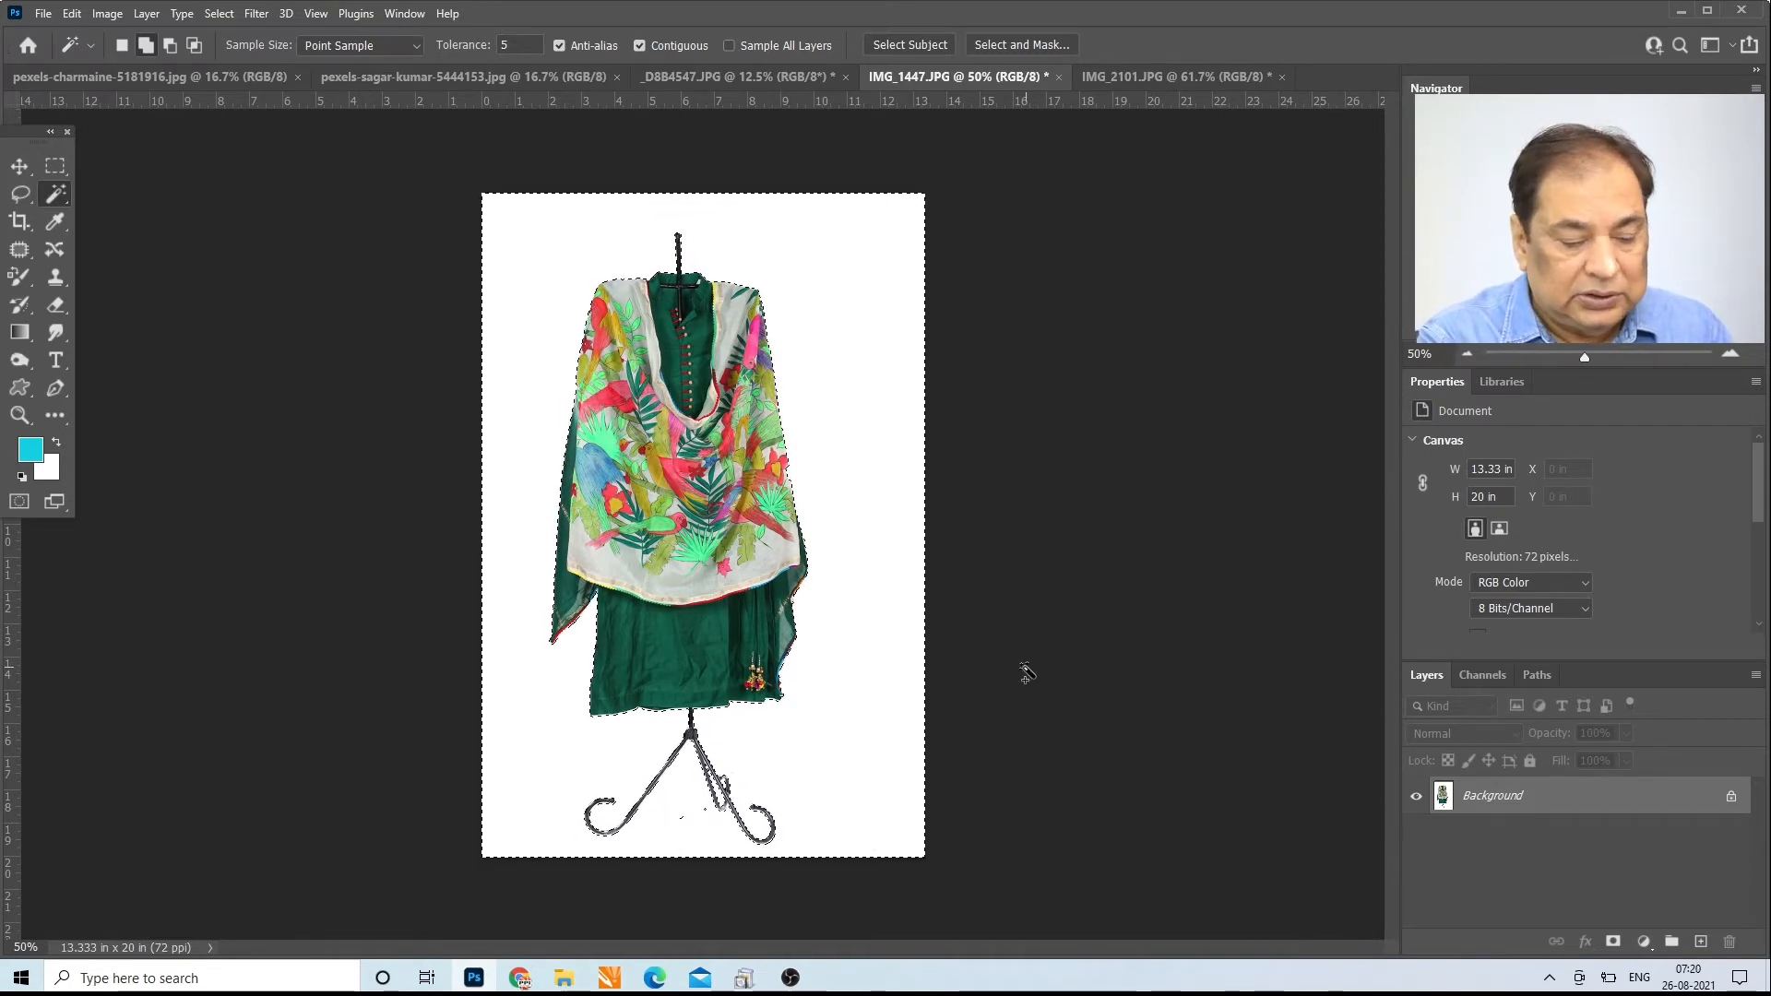
# Step: Feather the selection around the garment by 1 pixel, with the effect applied at the canvas bounds
pyautogui.hotkey('shift', 'F6')
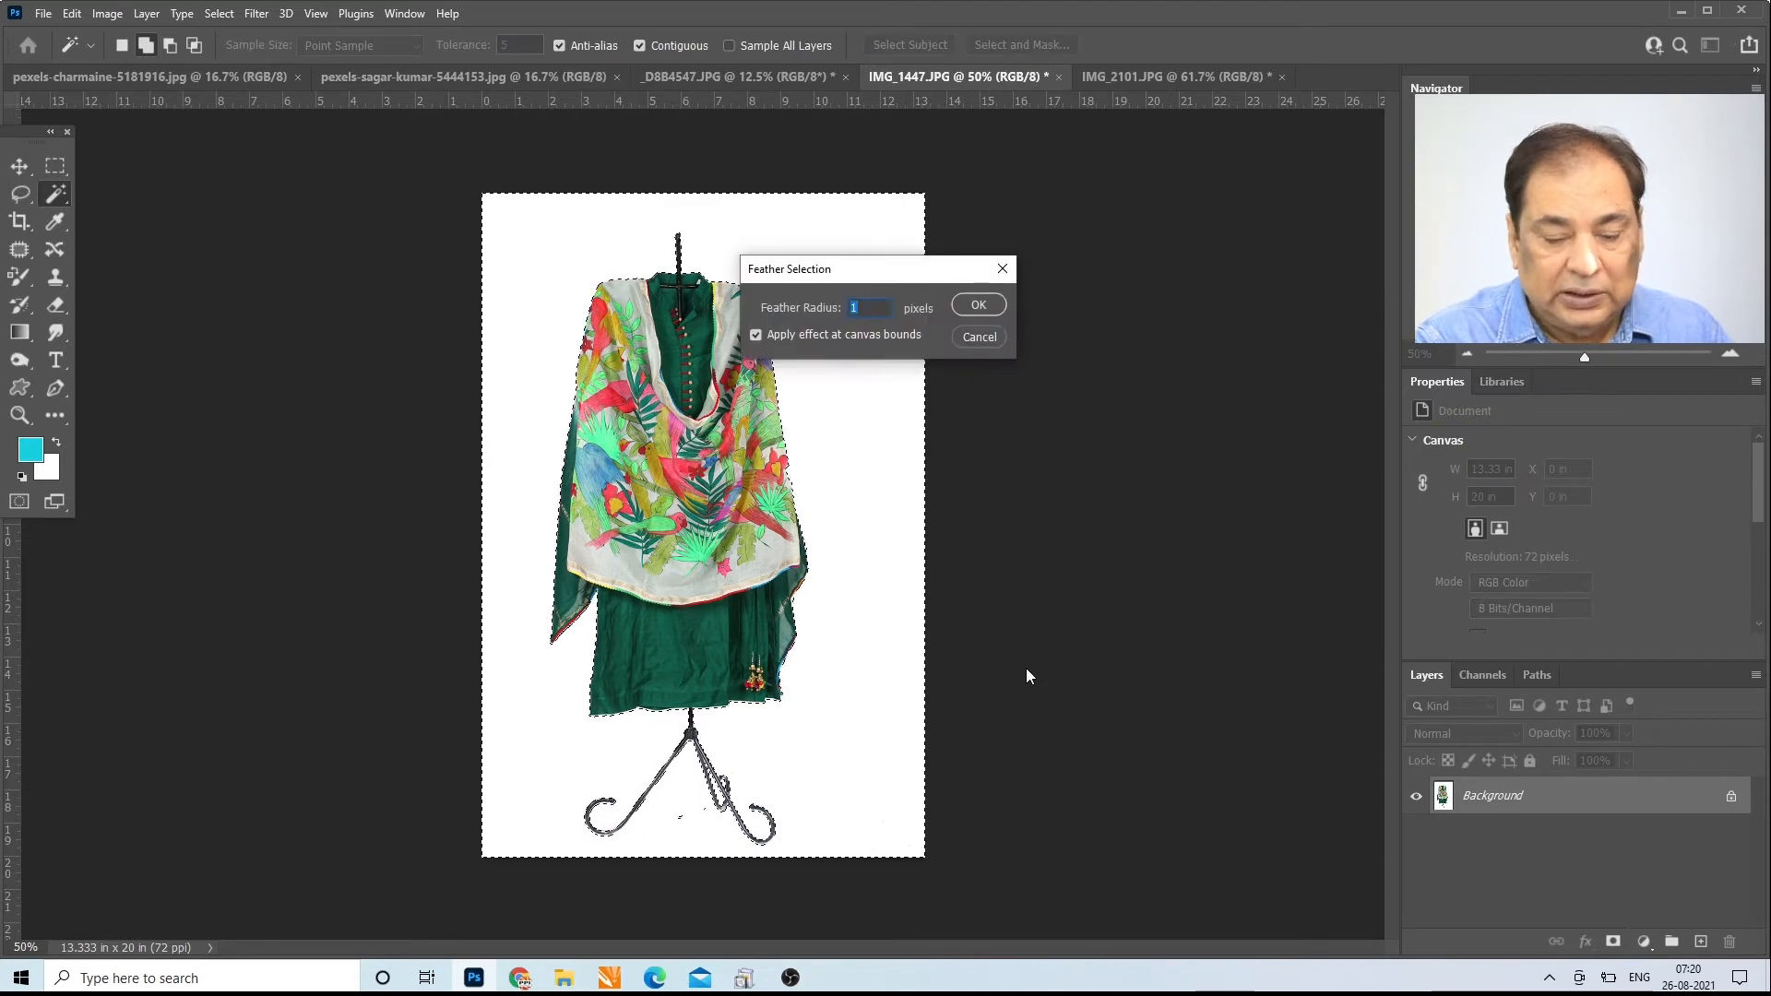
pyautogui.press('Return')
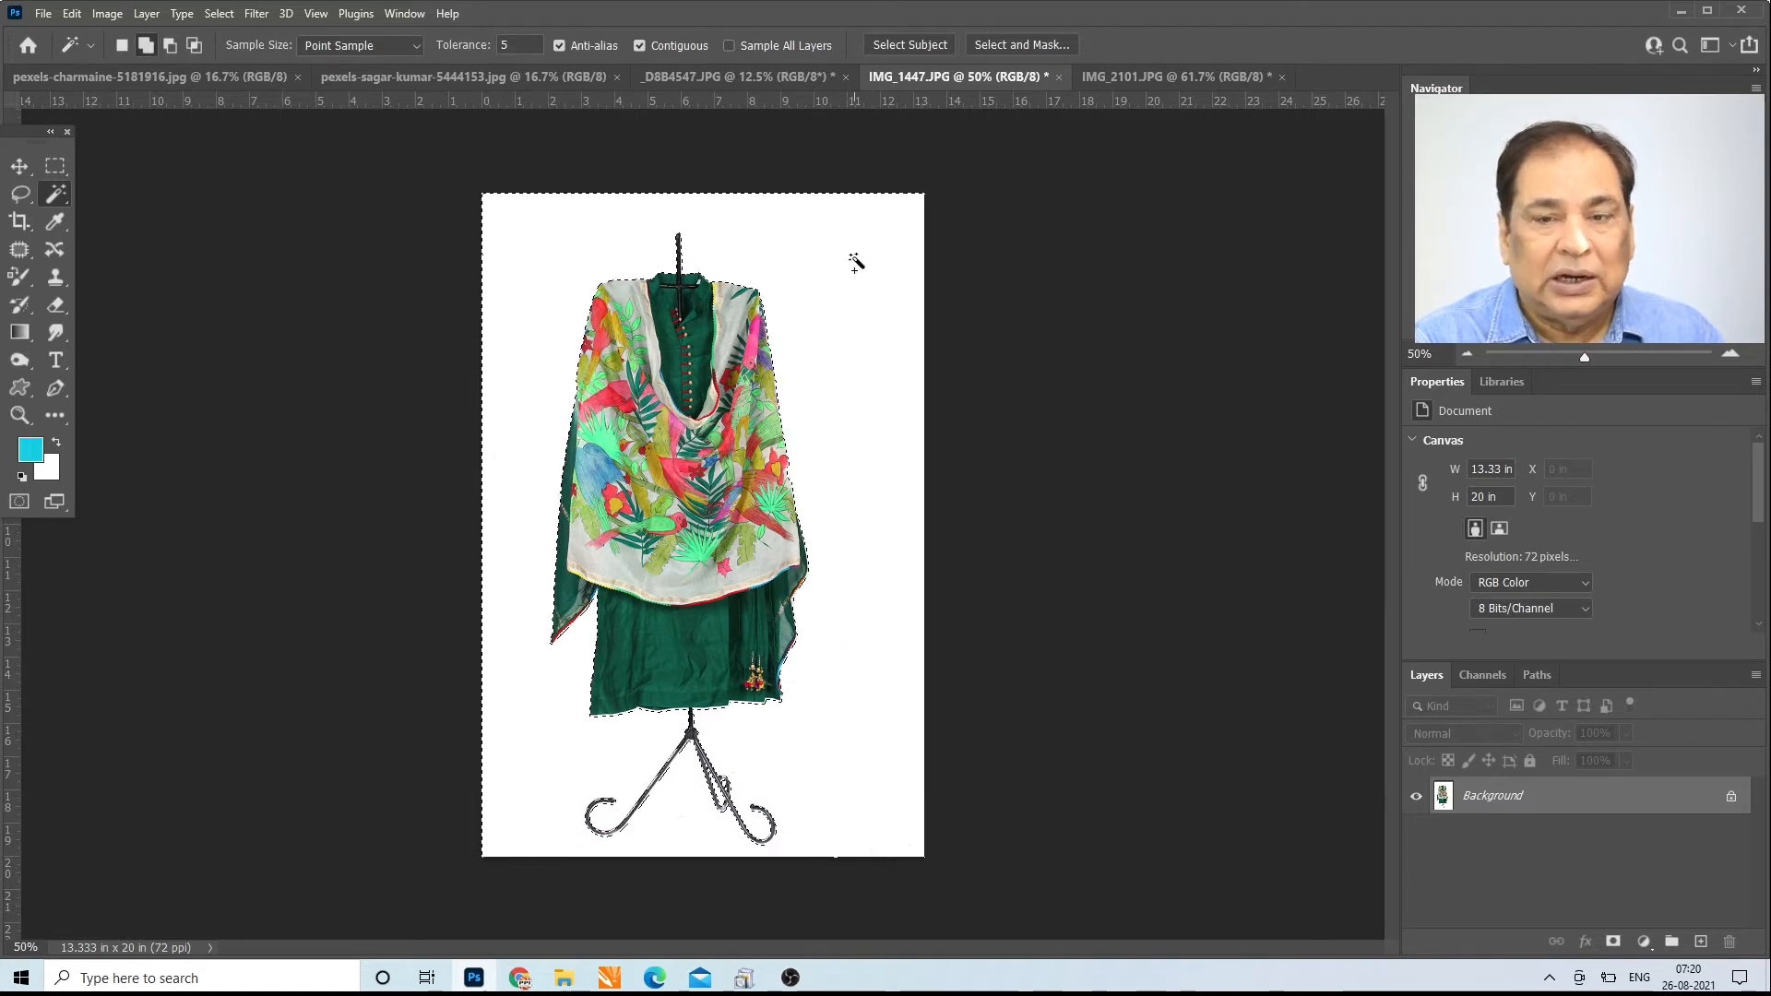
pyautogui.hotkey('ctrl', 'j')
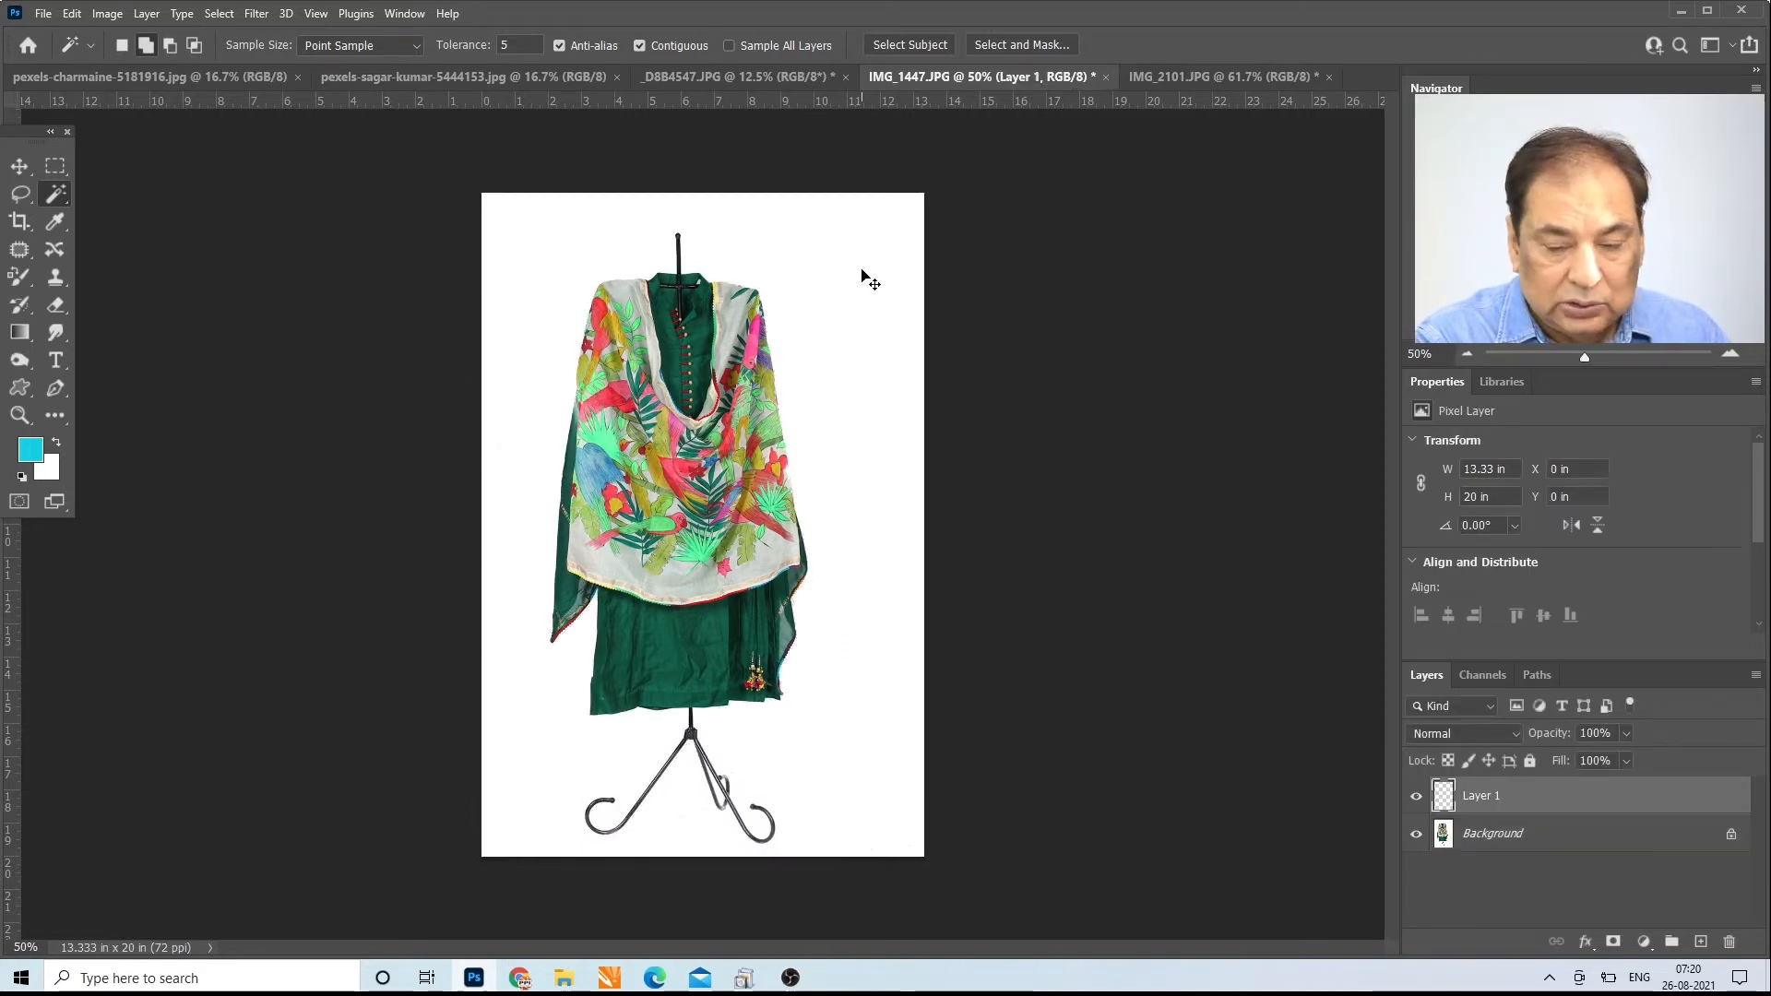
pyautogui.click(1416, 834)
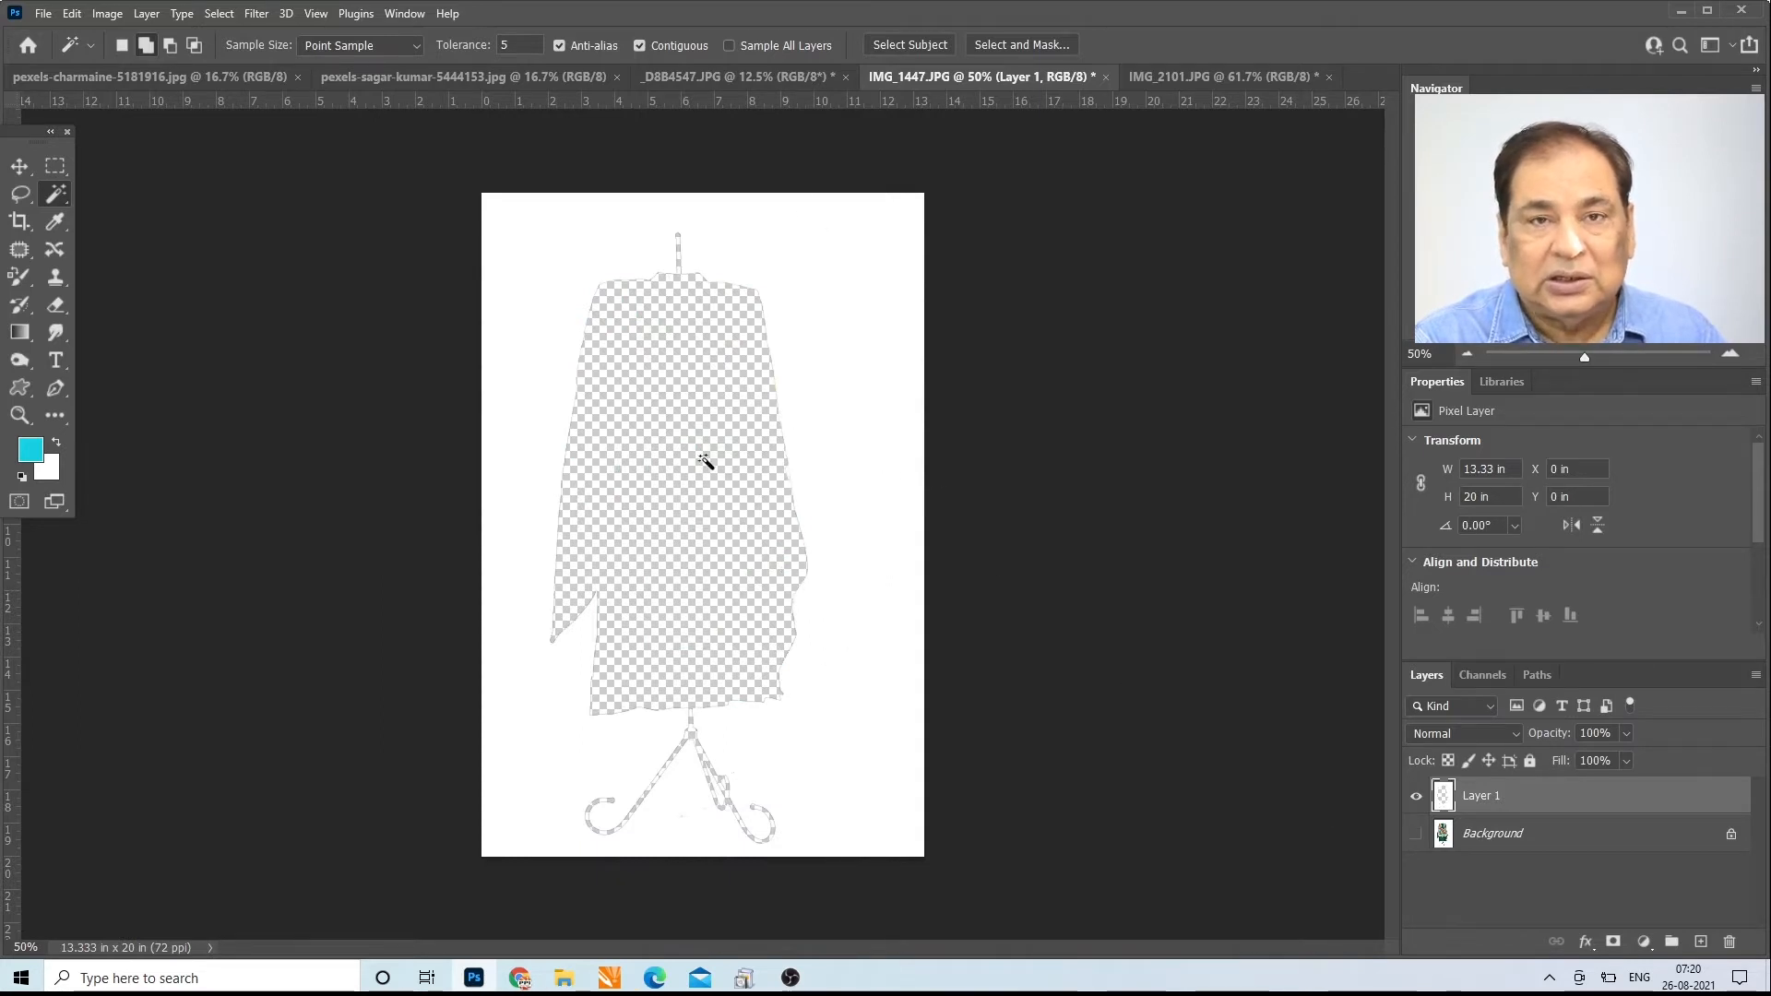
pyautogui.hotkey('ctrl', 'z')
pyautogui.hotkey('ctrl', 'z')
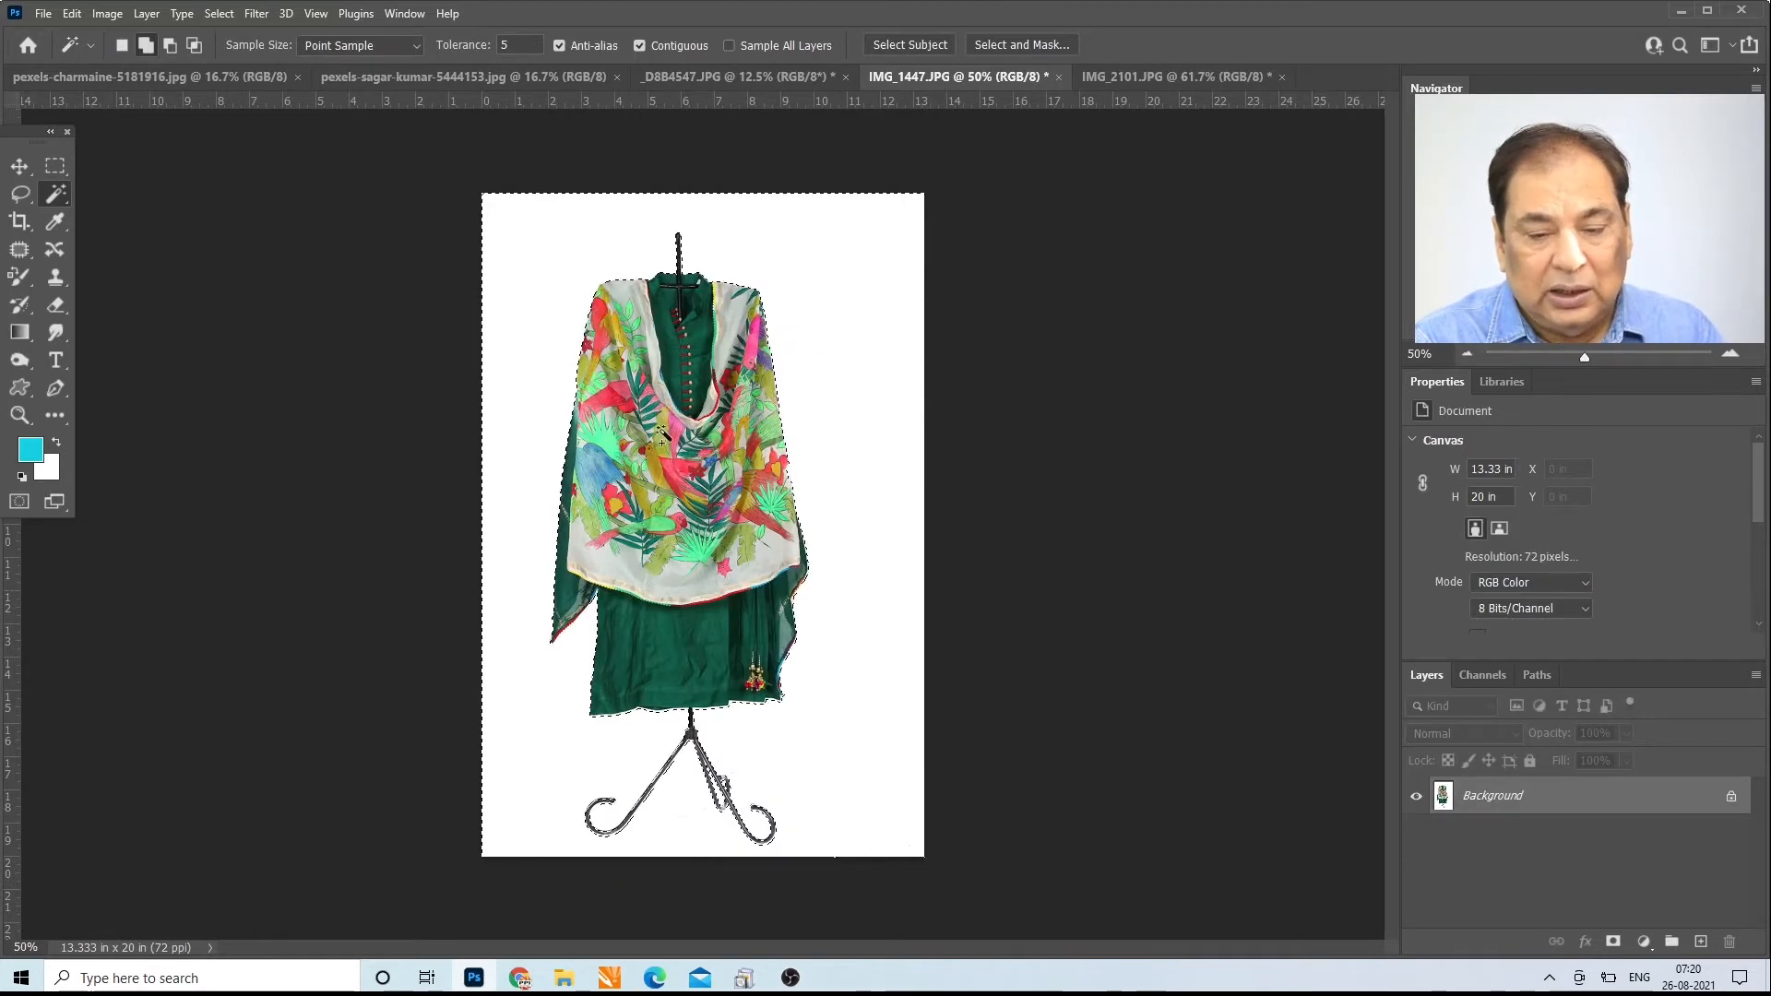
# Step: Invert the selection to cover the garment and stand, and copy them to a new layer
pyautogui.click(219, 13)
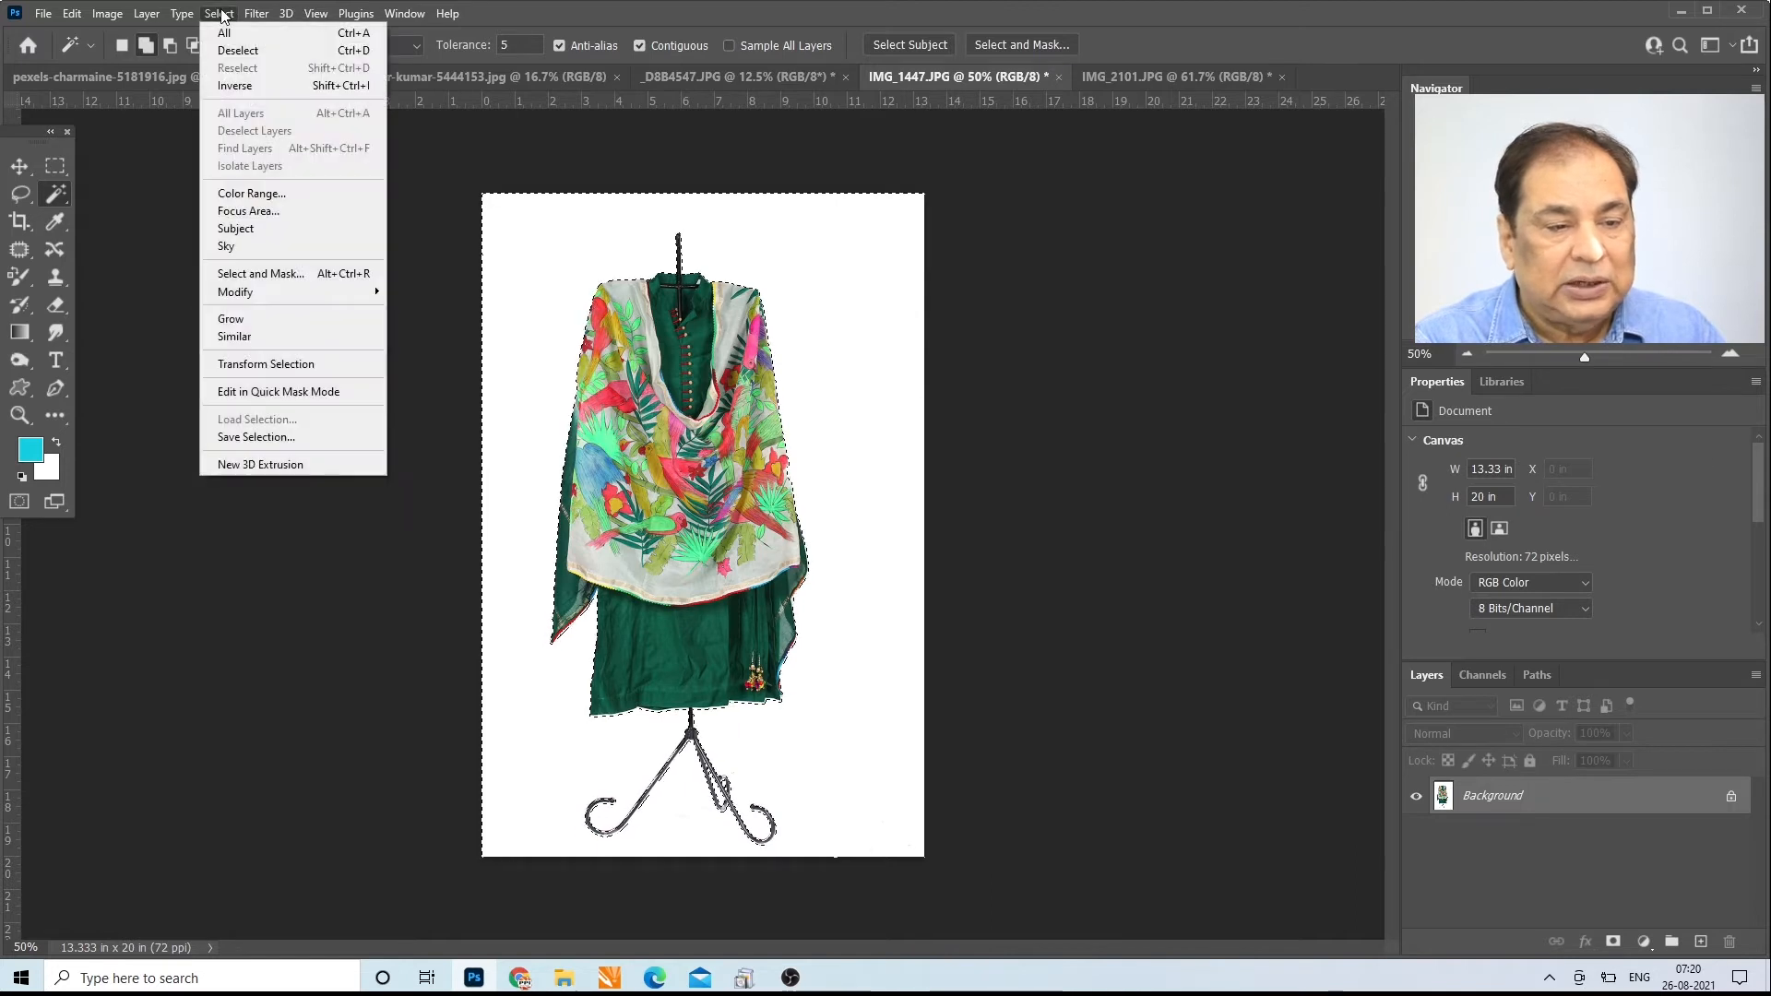
pyautogui.click(234, 86)
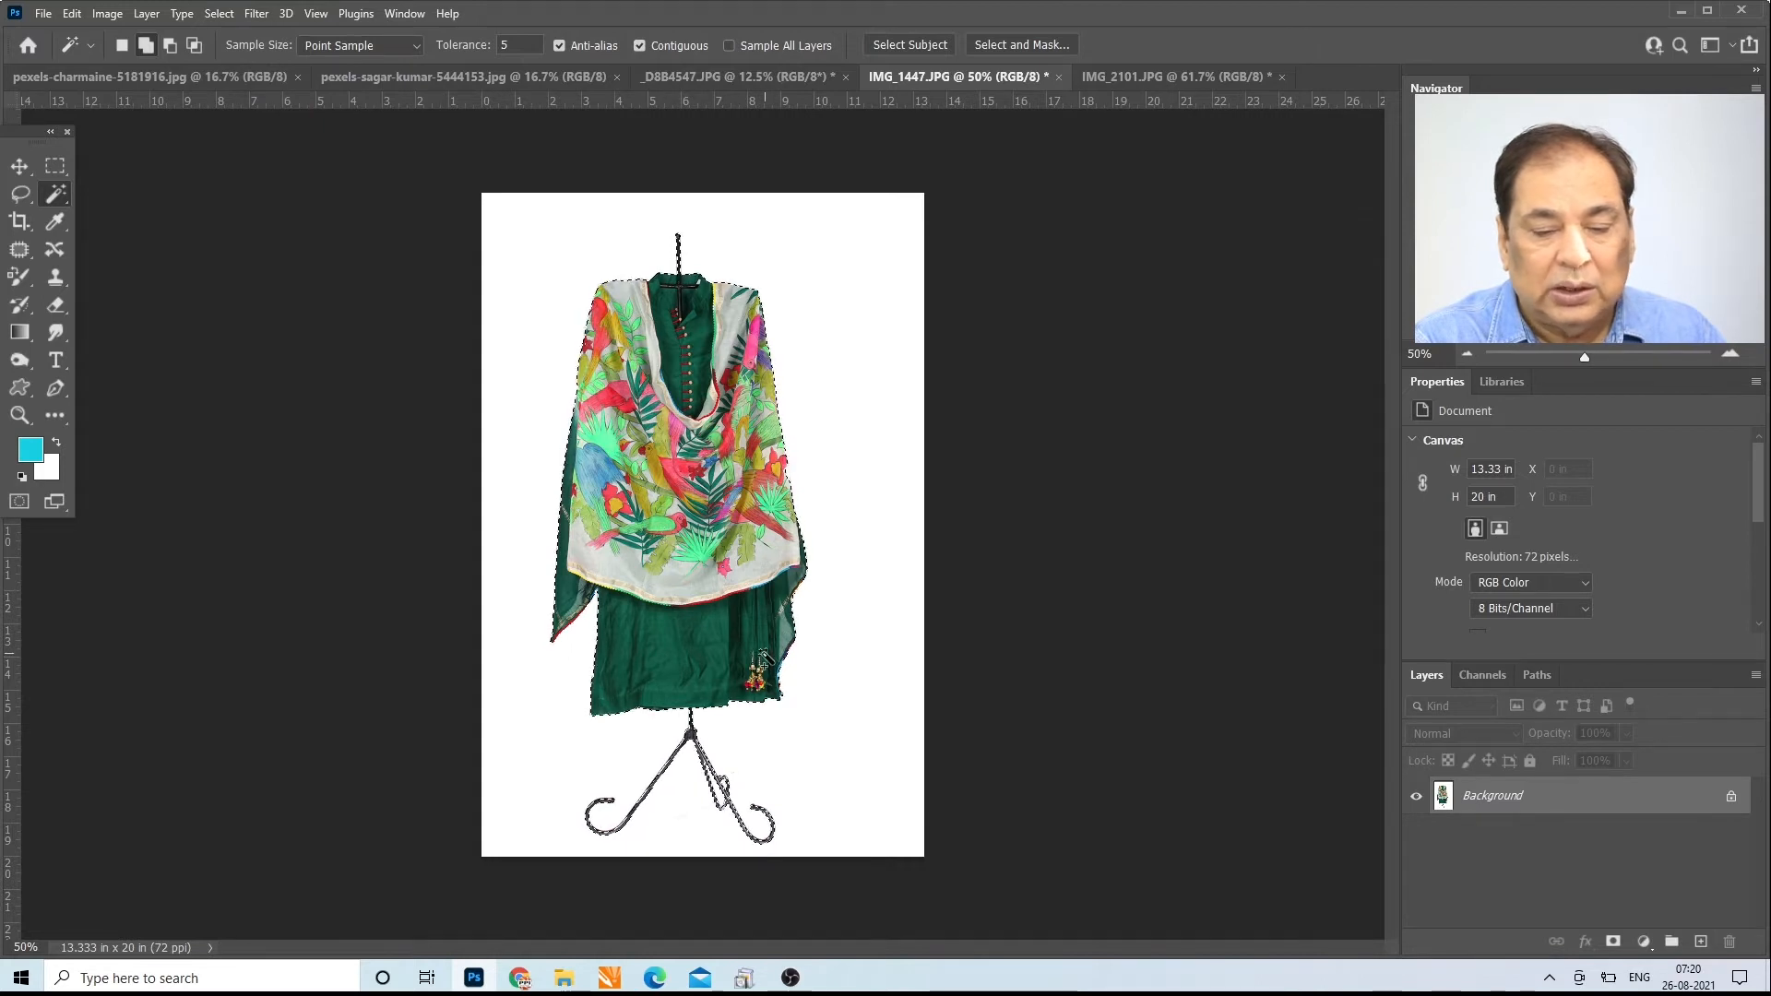
pyautogui.hotkey('ctrl', 'j')
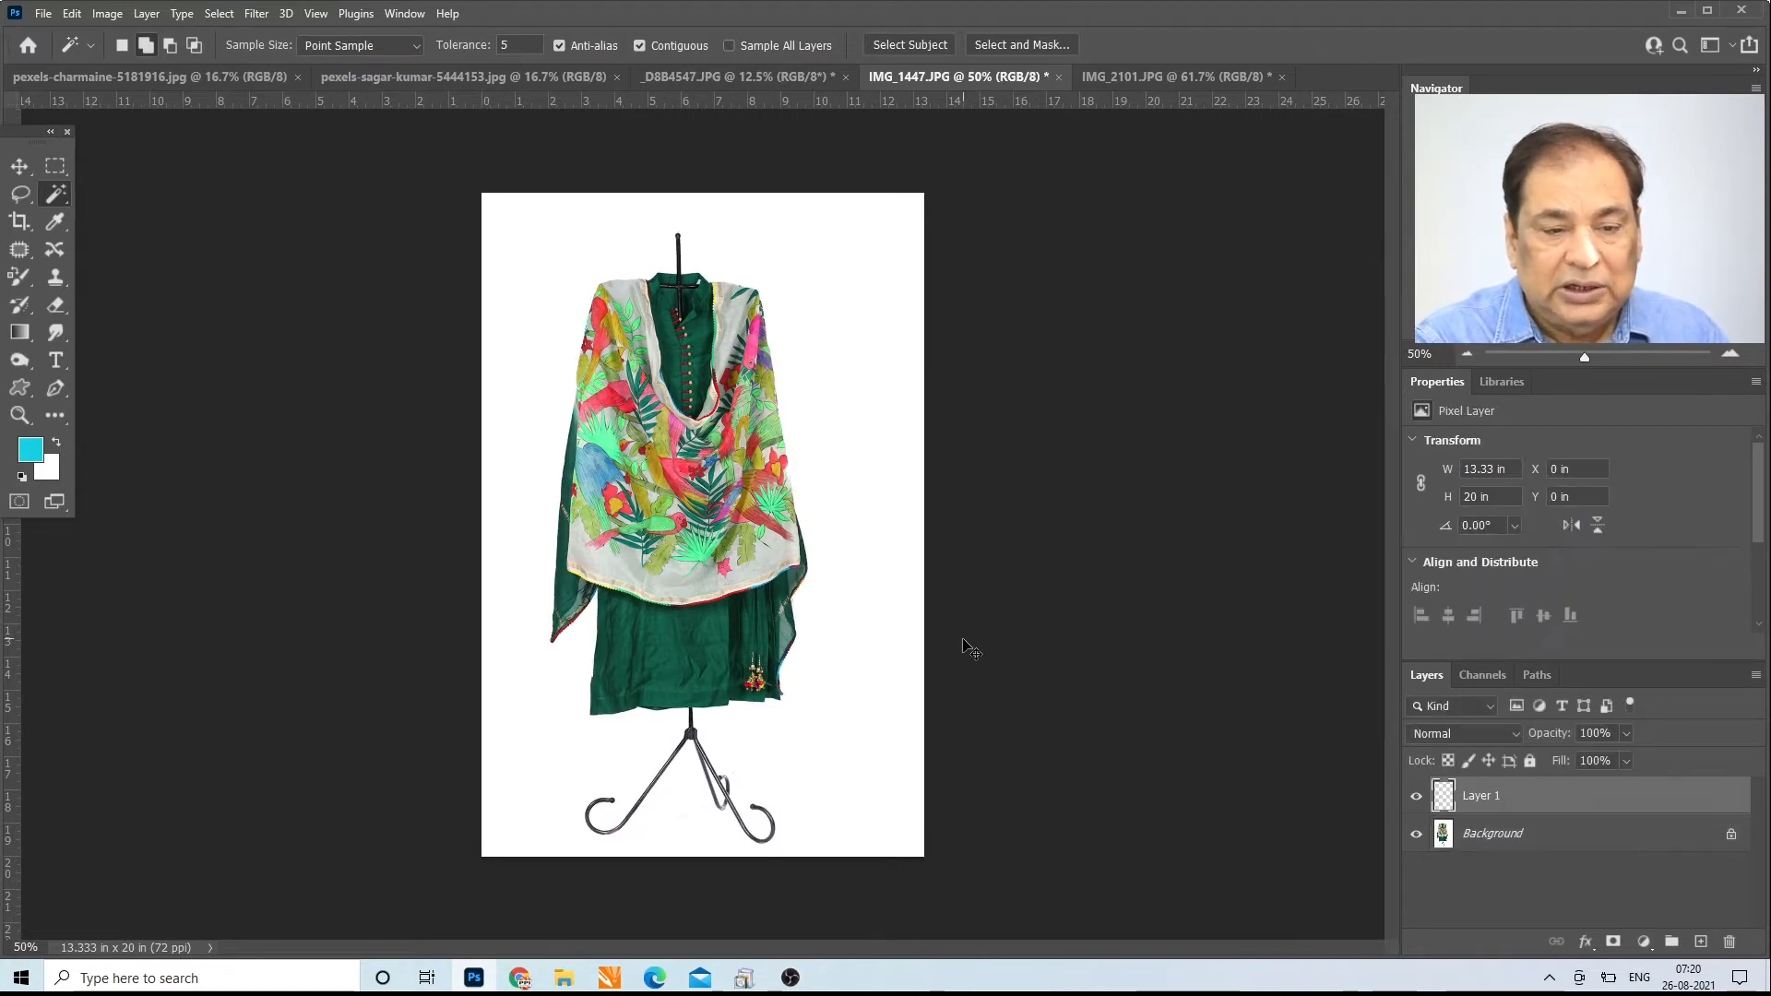
# Step: Add a new layer between the Background and the garment cutout and fill it with the cyan foreground color
pyautogui.click(1439, 837)
pyautogui.click(1416, 834)
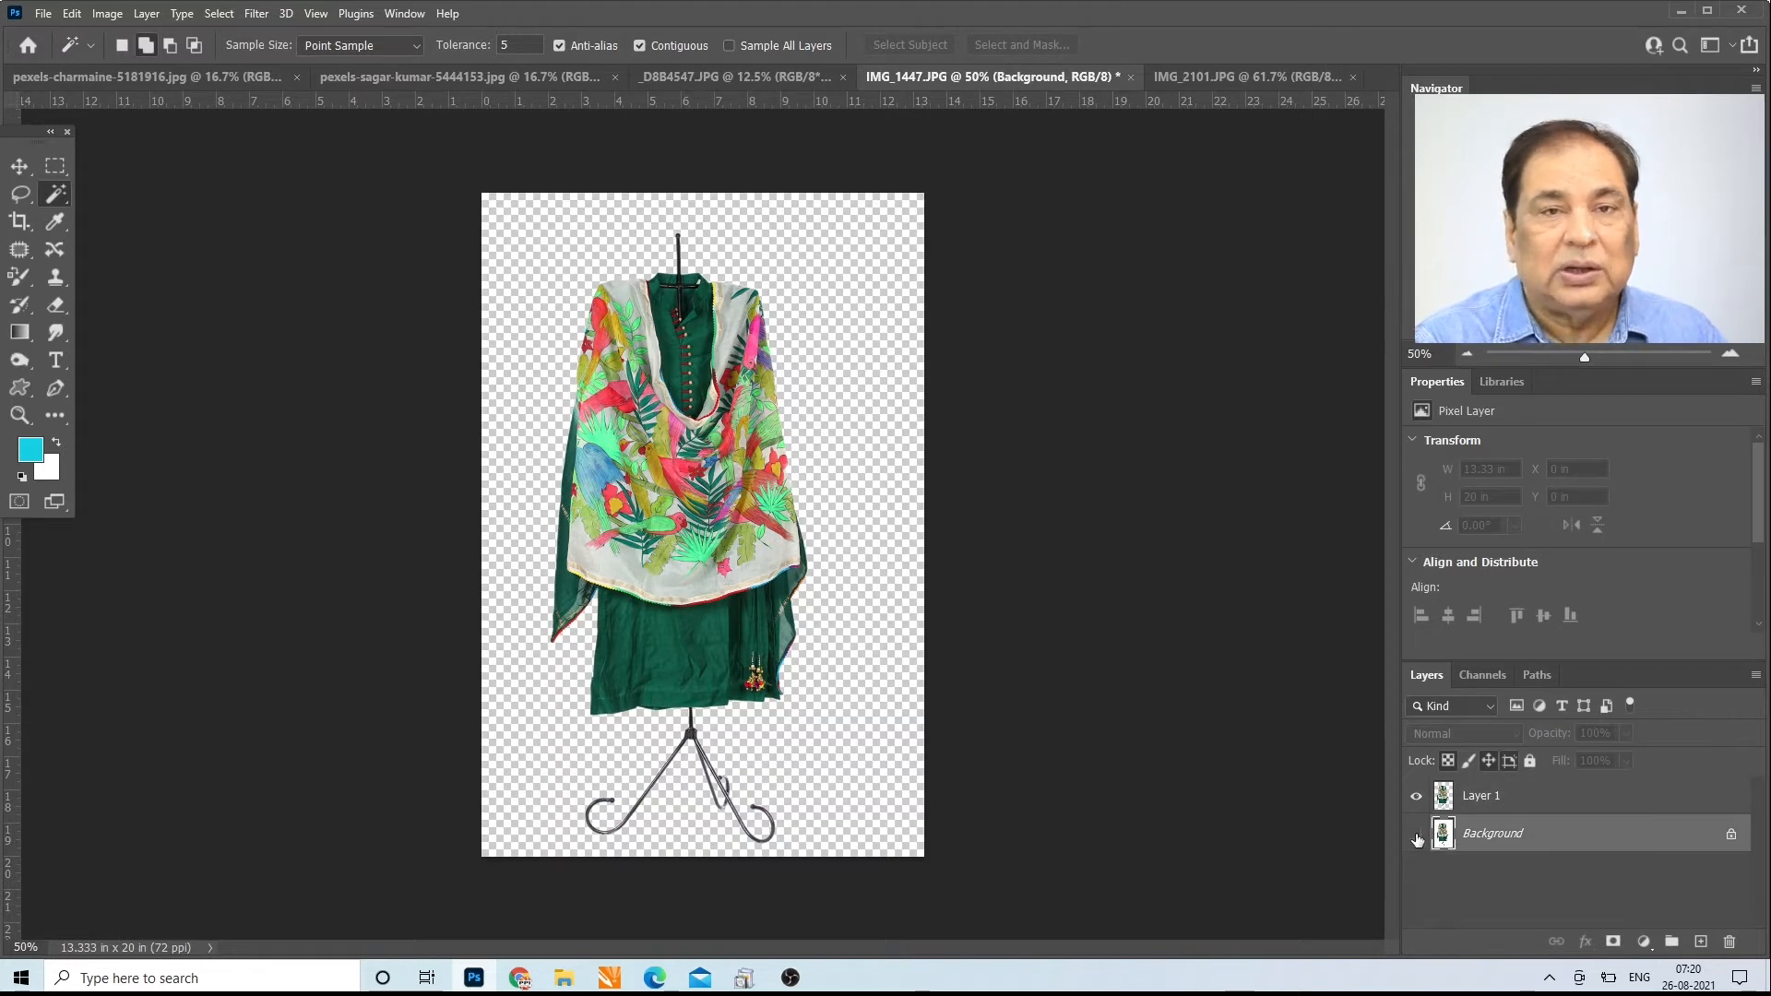
pyautogui.click(1416, 835)
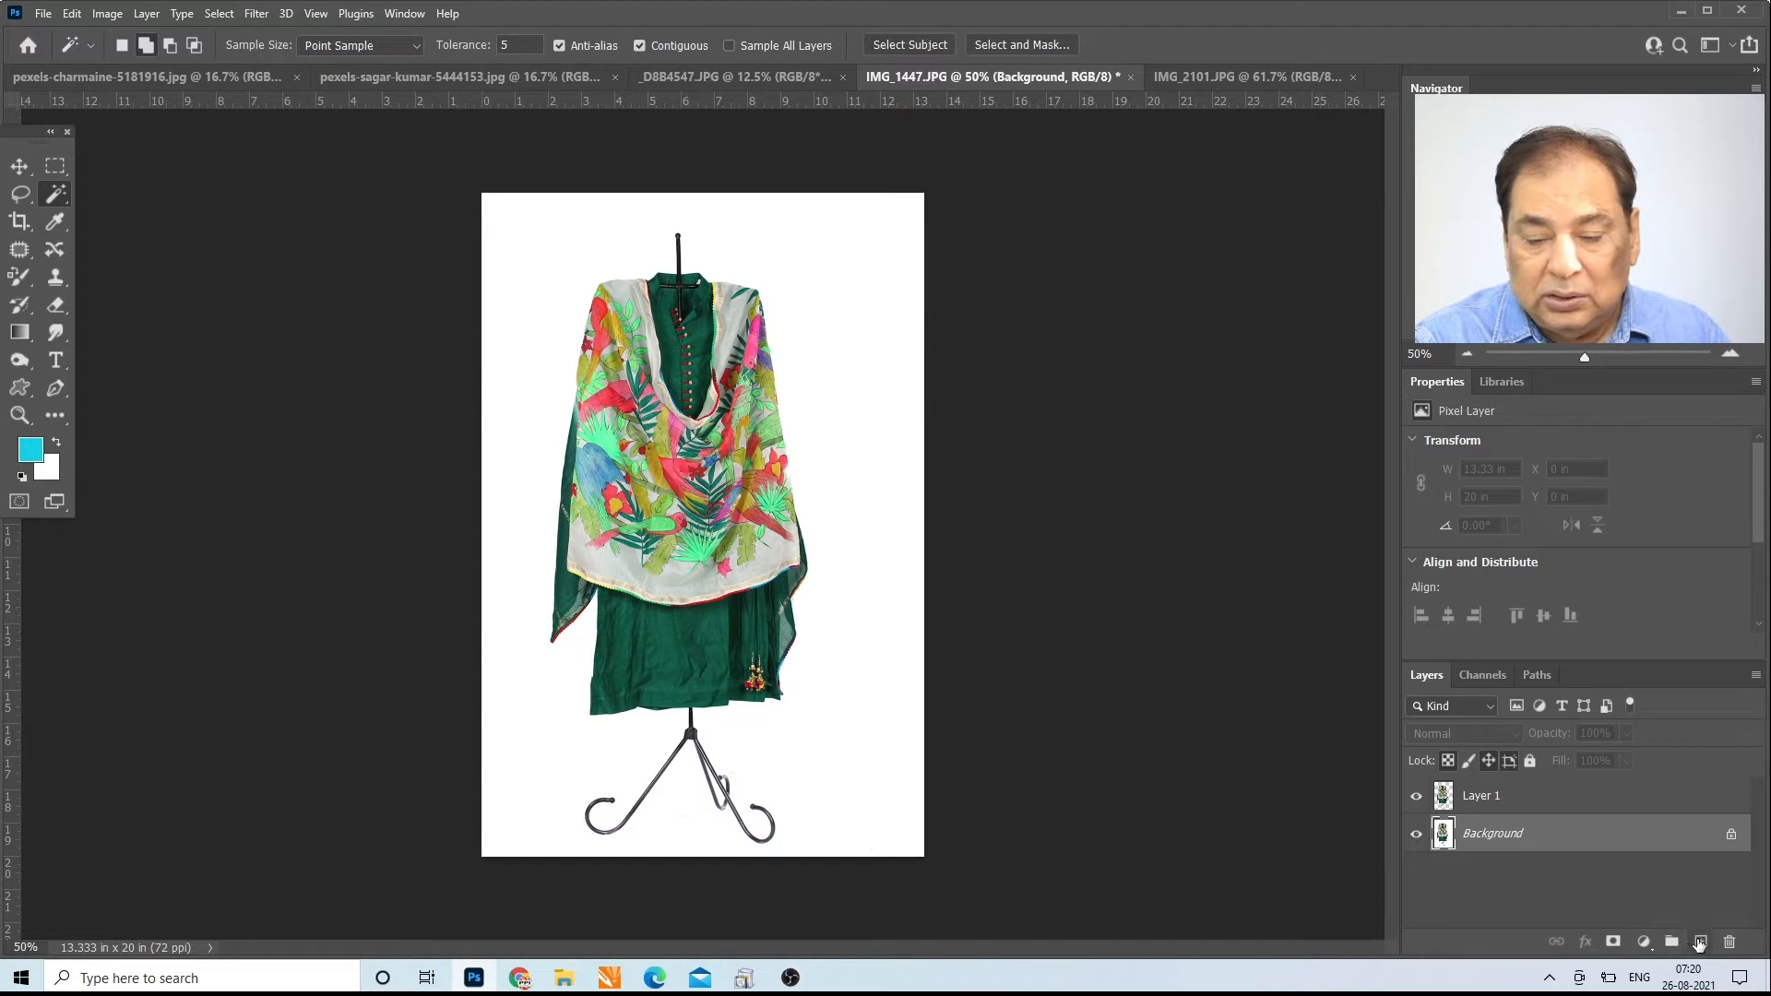
pyautogui.click(1700, 942)
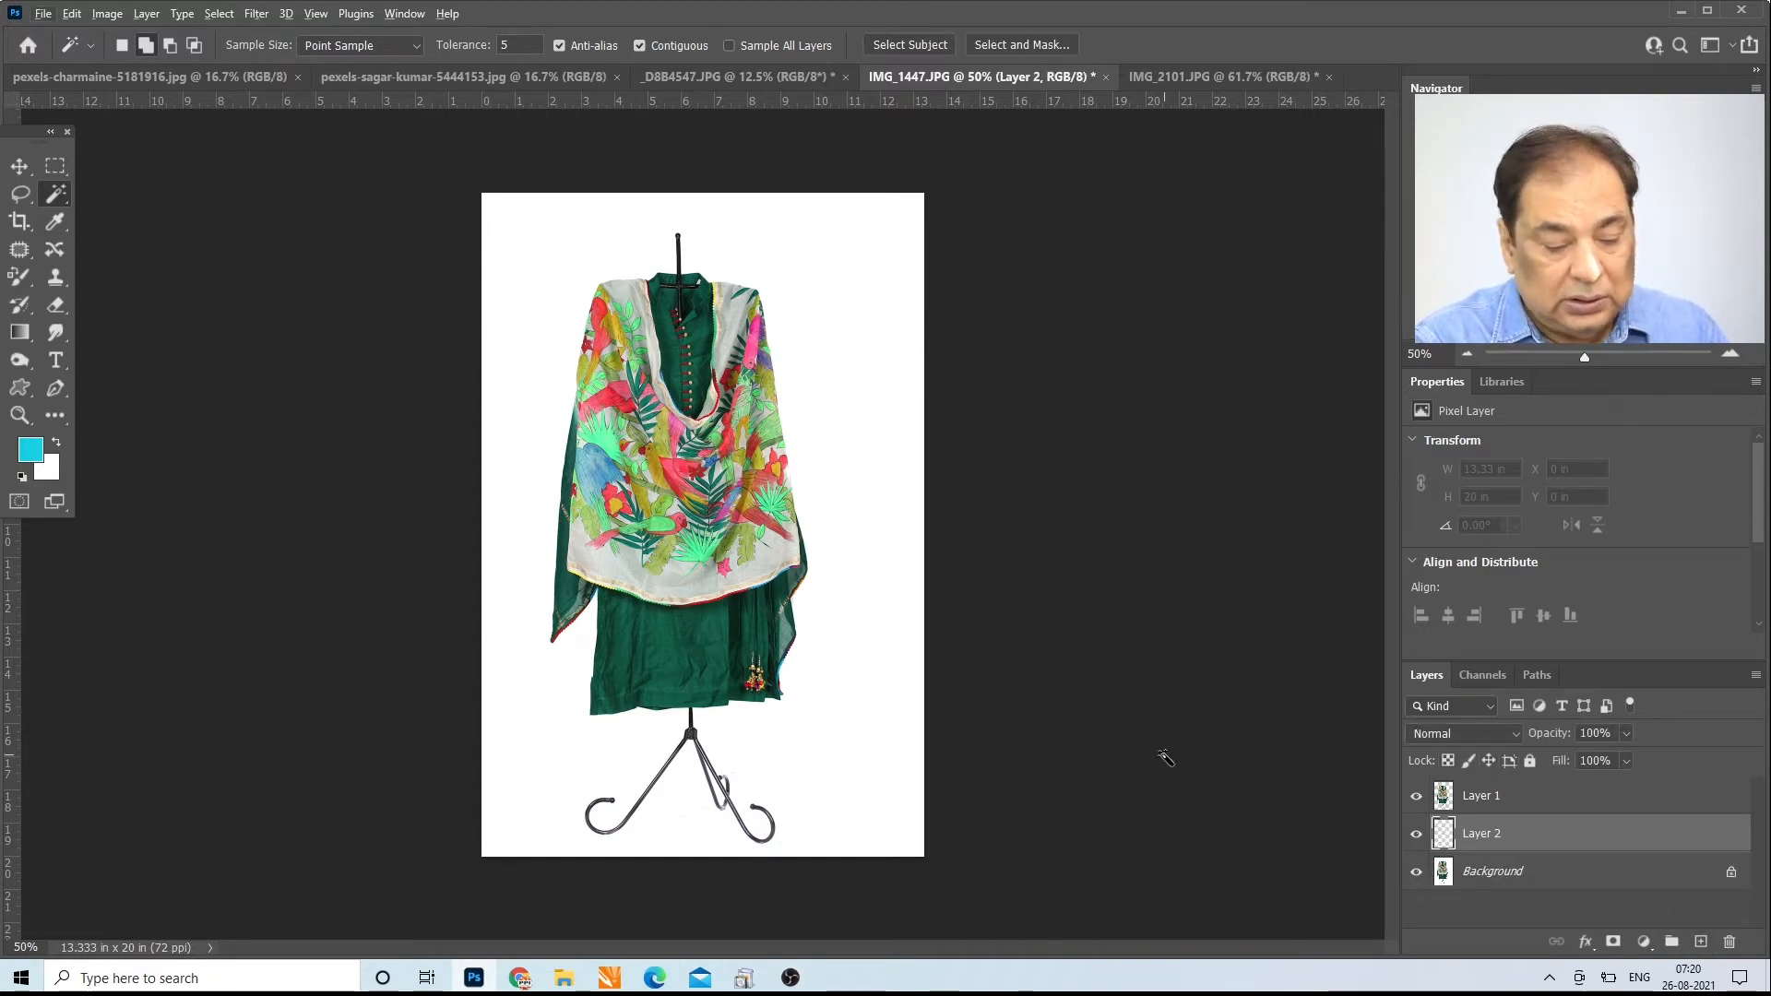
pyautogui.hotkey('alt', 'BackSpace')
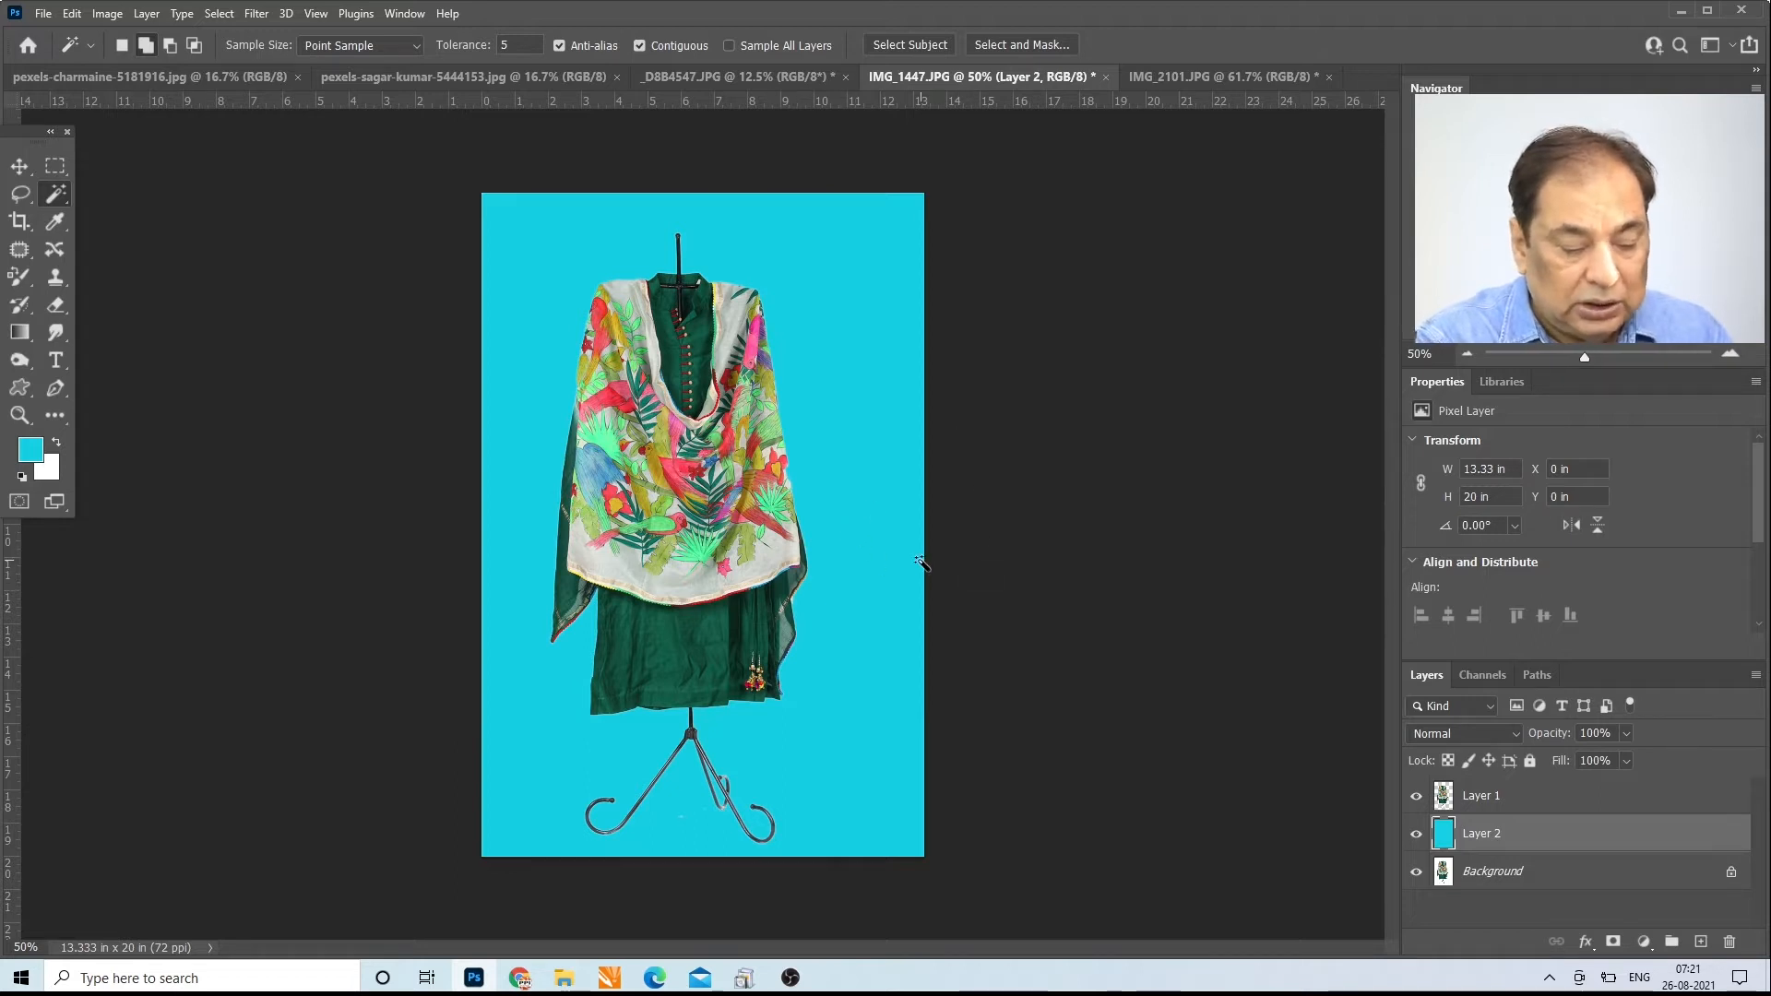
pyautogui.hotkey('ctrl', 'u')
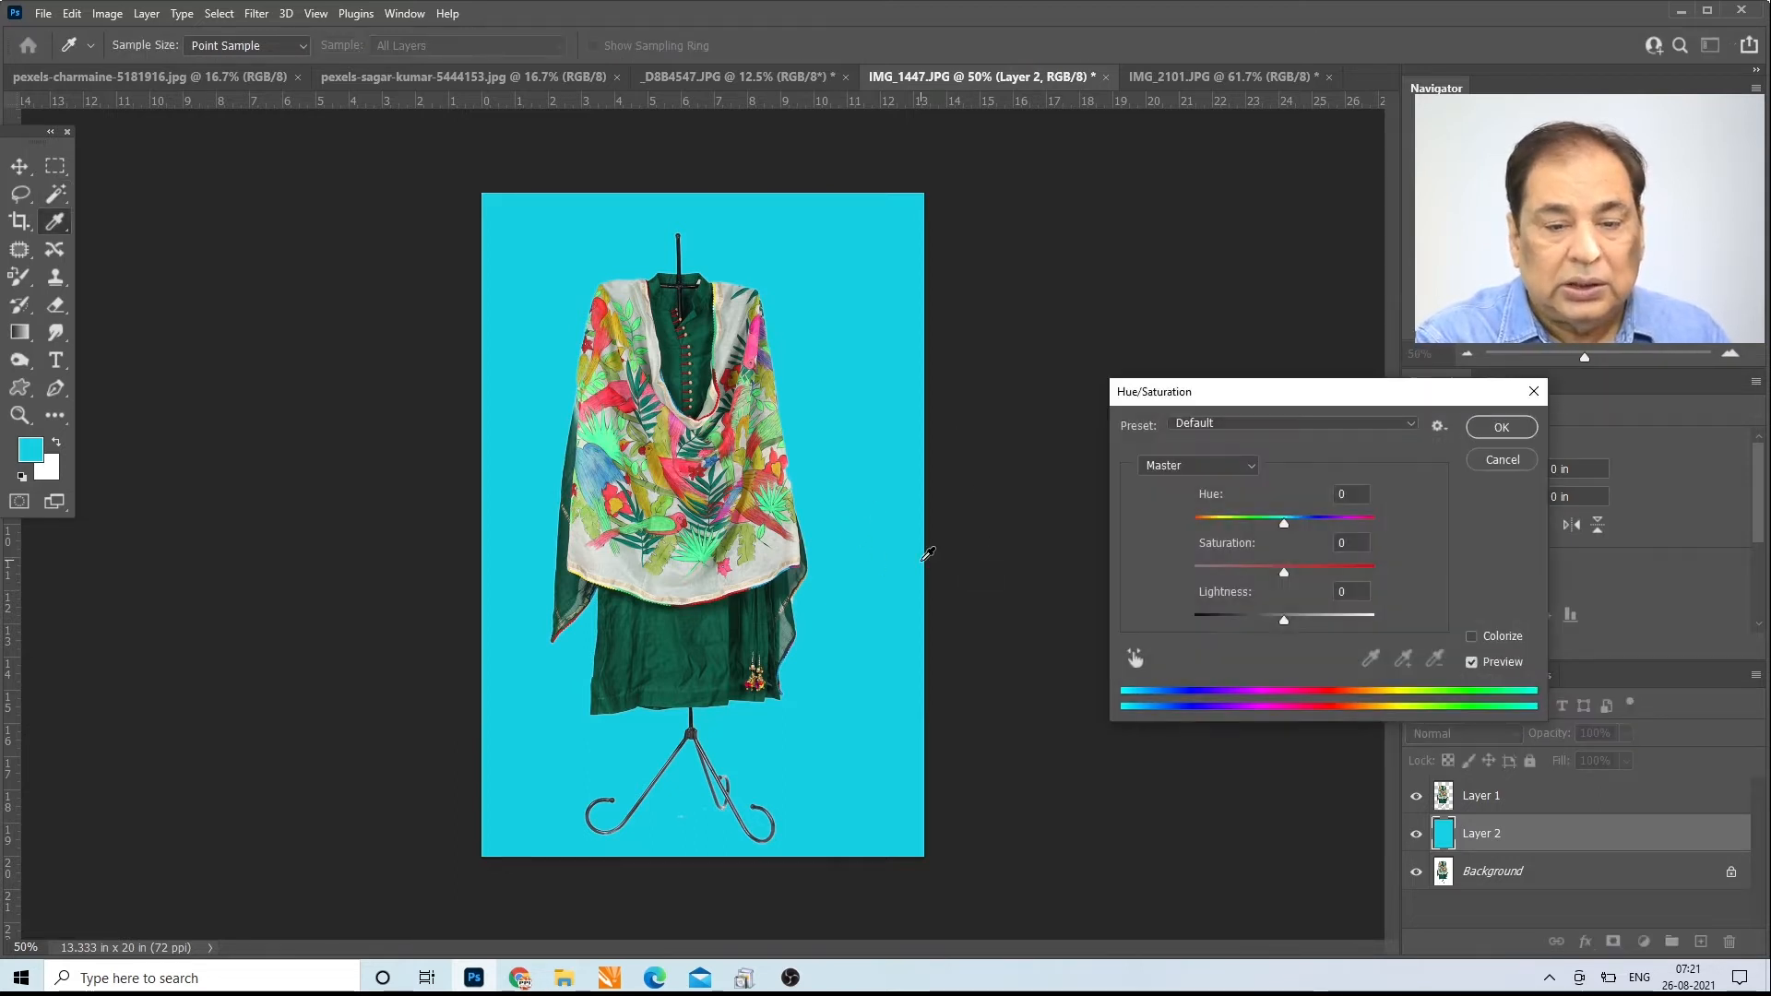
pyautogui.moveTo(1285, 530)
pyautogui.mouseDown()
pyautogui.moveTo(1202, 544)
pyautogui.moveTo(1351, 551)
pyautogui.moveTo(1304, 550)
pyautogui.mouseUp()
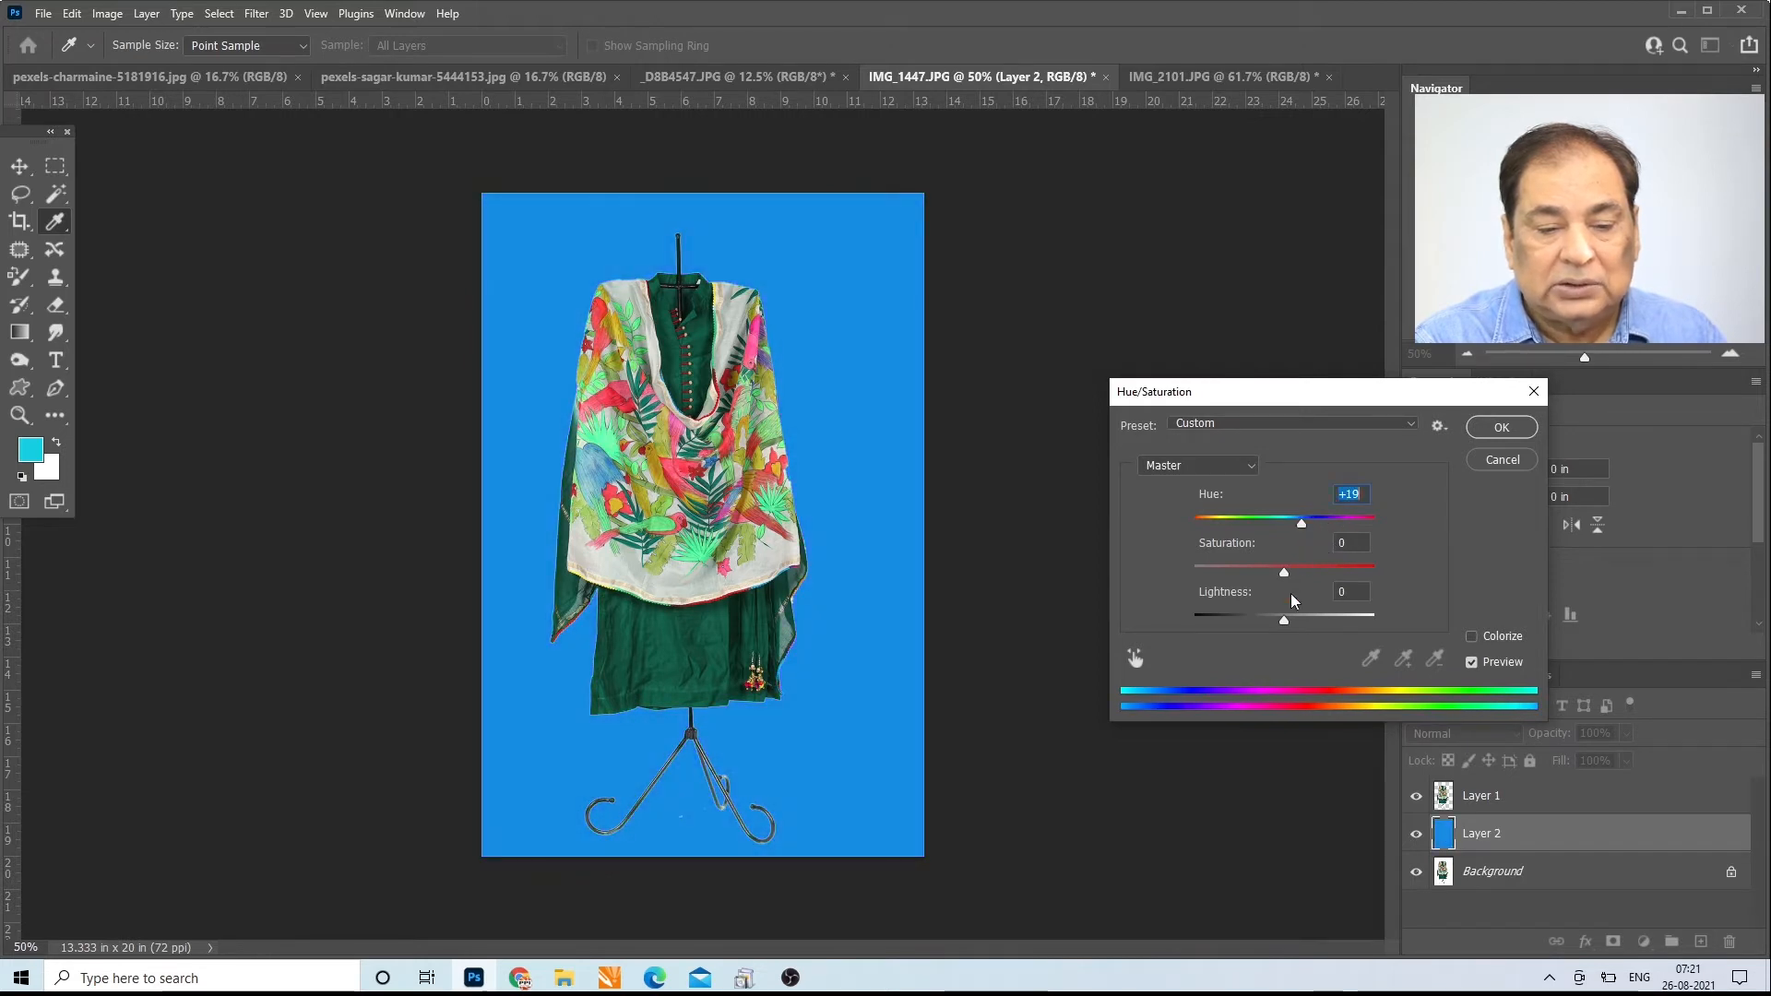
pyautogui.moveTo(1284, 626); pyautogui.dragTo(1361, 628)
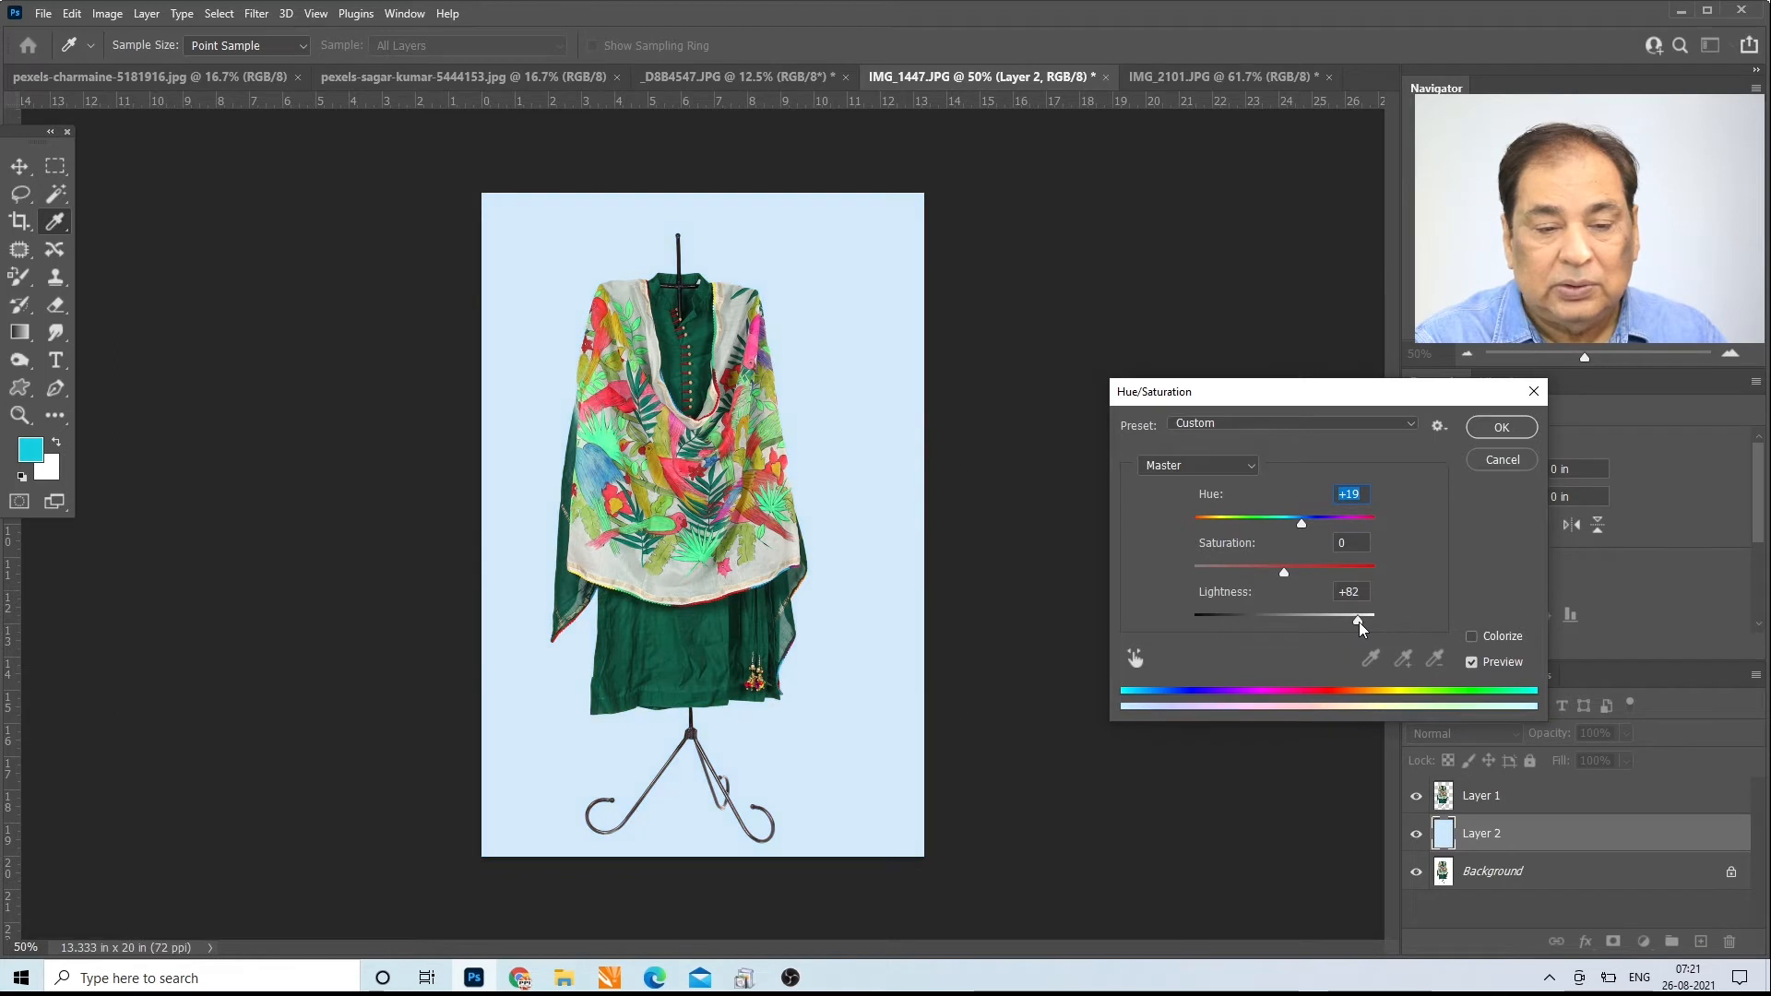
pyautogui.moveTo(1304, 525); pyautogui.dragTo(1358, 528)
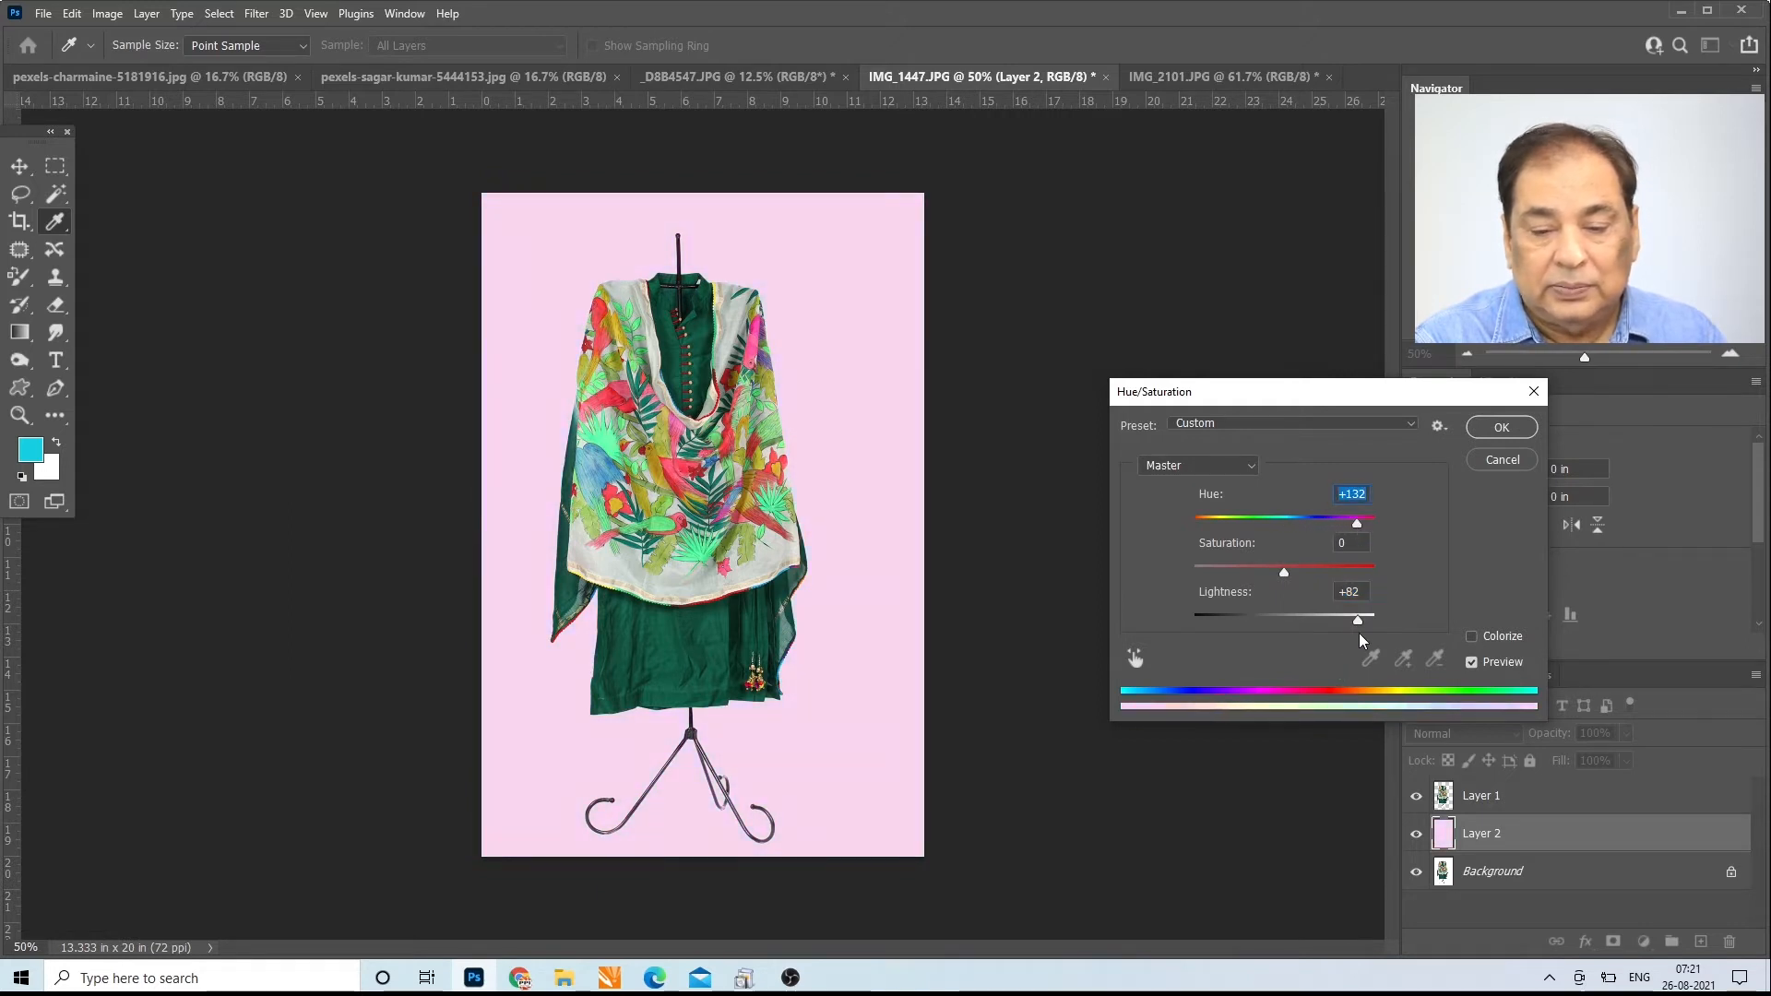
pyautogui.moveTo(1356, 618); pyautogui.dragTo(1233, 641)
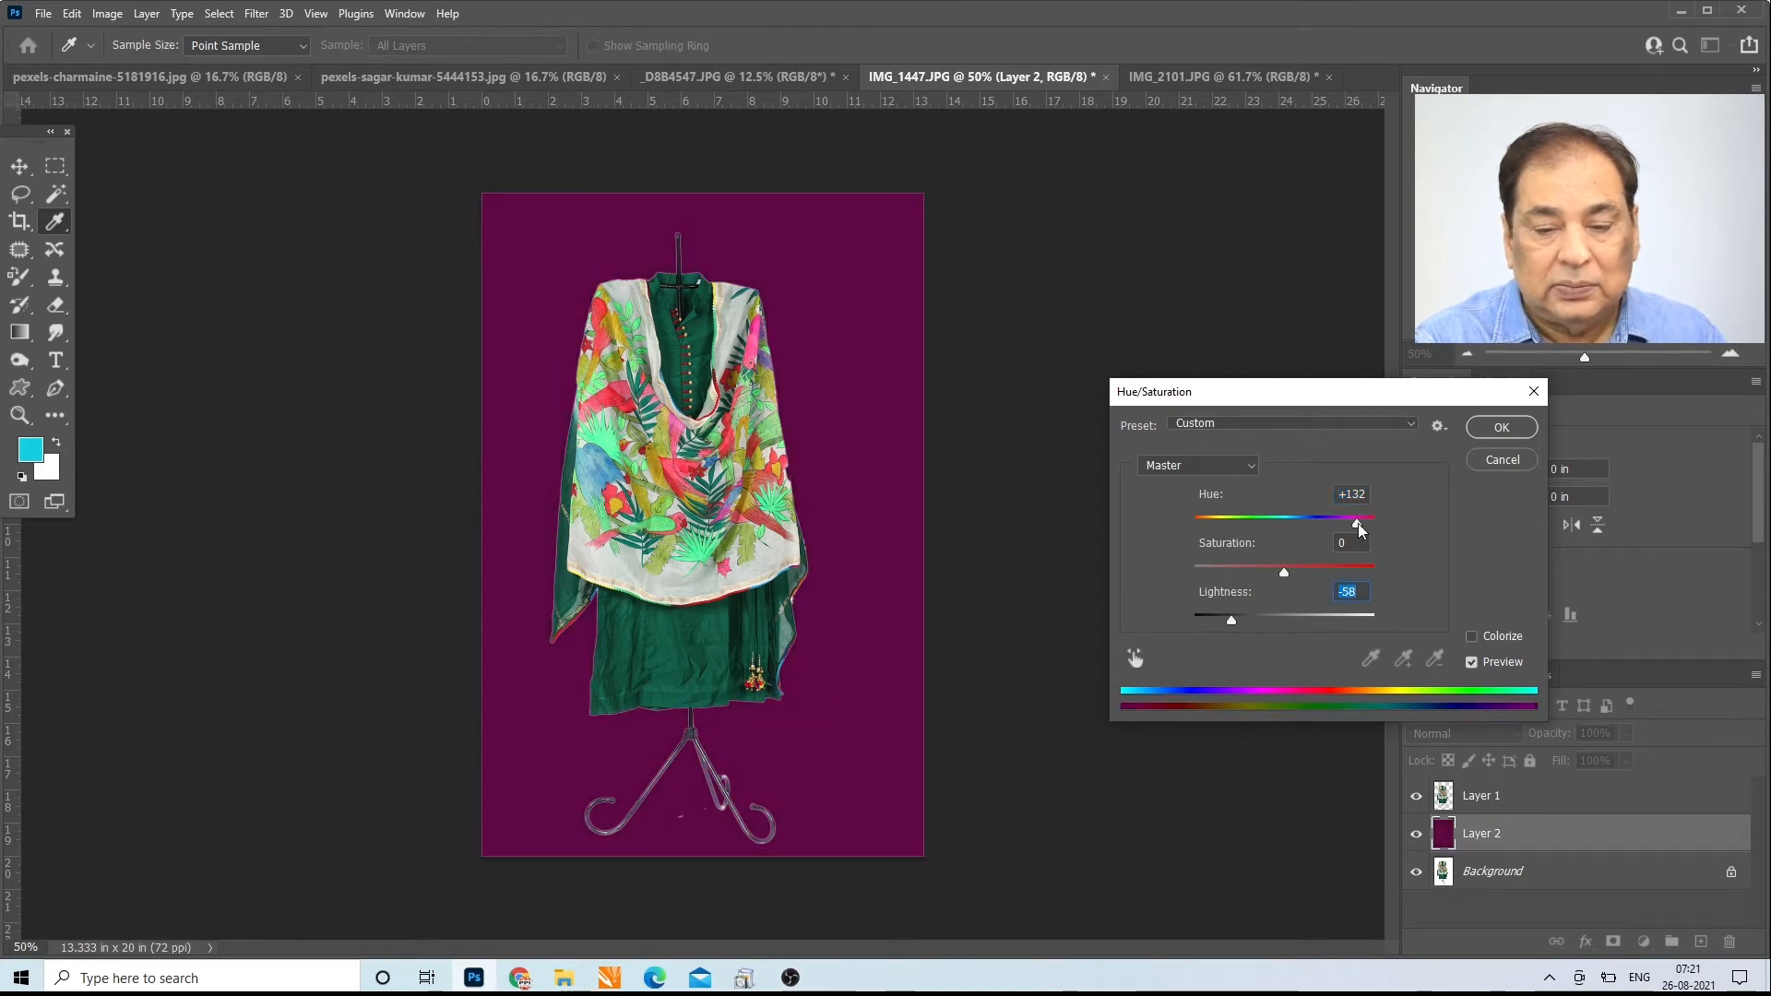
pyautogui.moveTo(1358, 529)
pyautogui.mouseDown()
pyautogui.moveTo(1194, 546)
pyautogui.moveTo(1367, 544)
pyautogui.mouseUp()
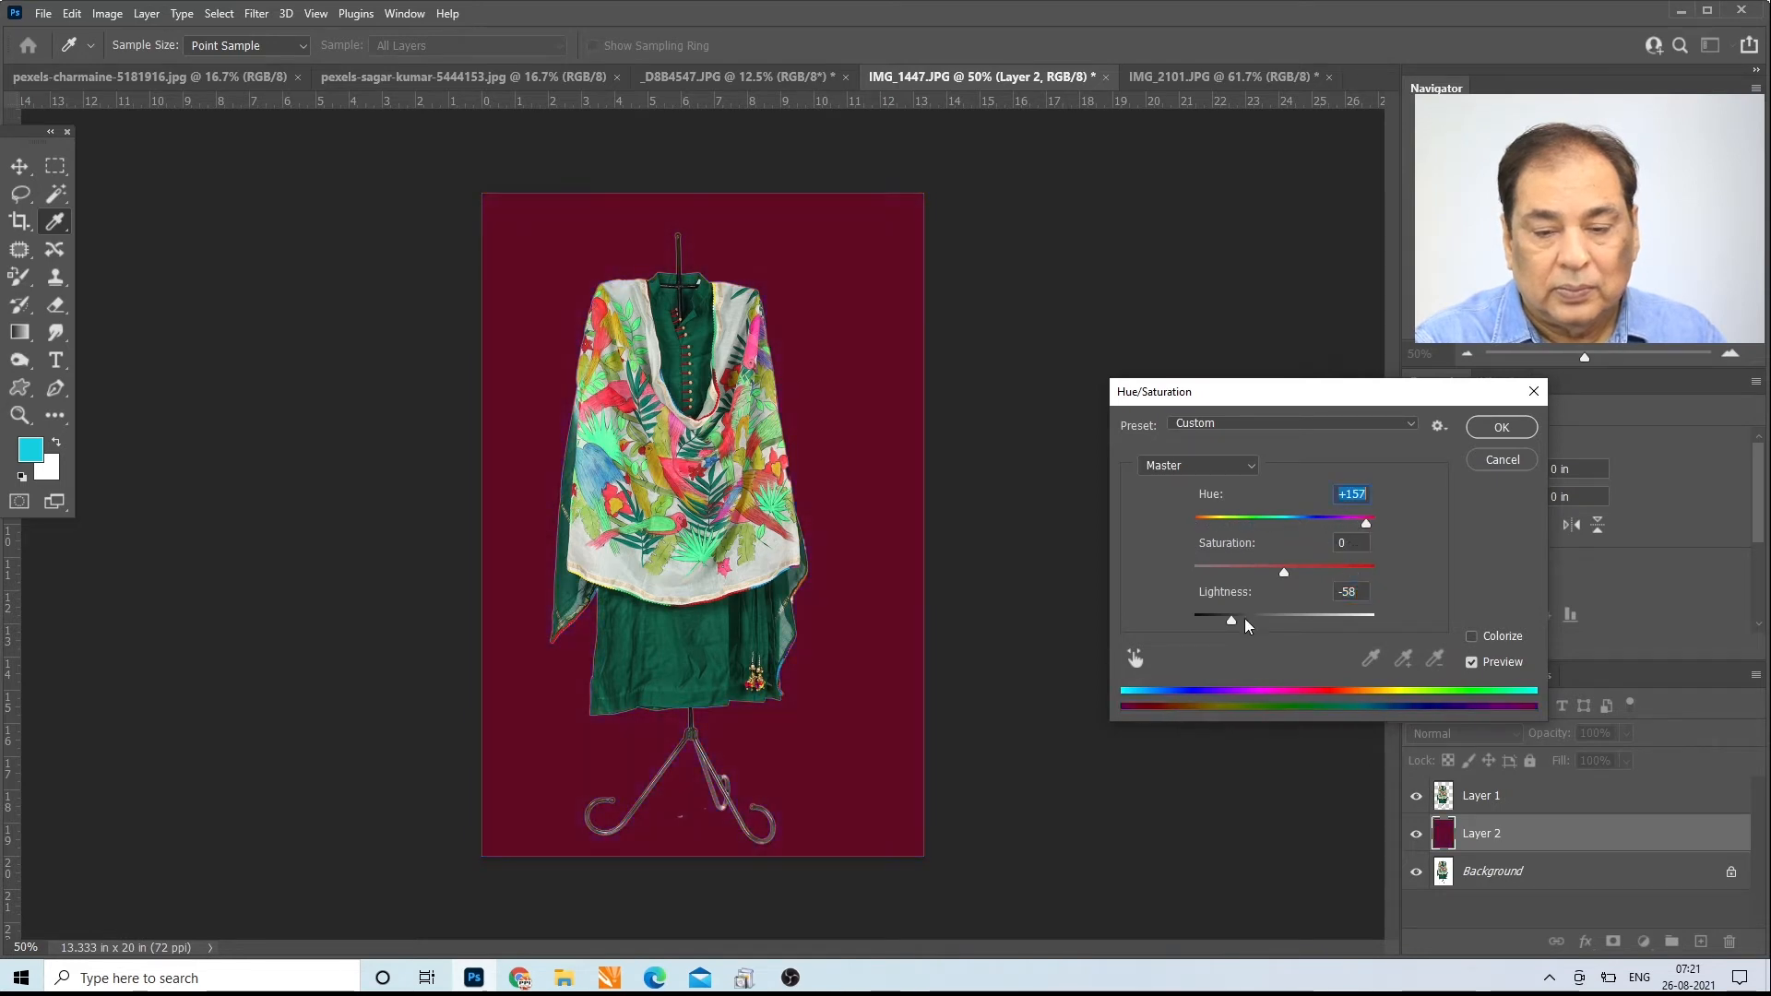
pyautogui.moveTo(1245, 625); pyautogui.dragTo(1350, 631)
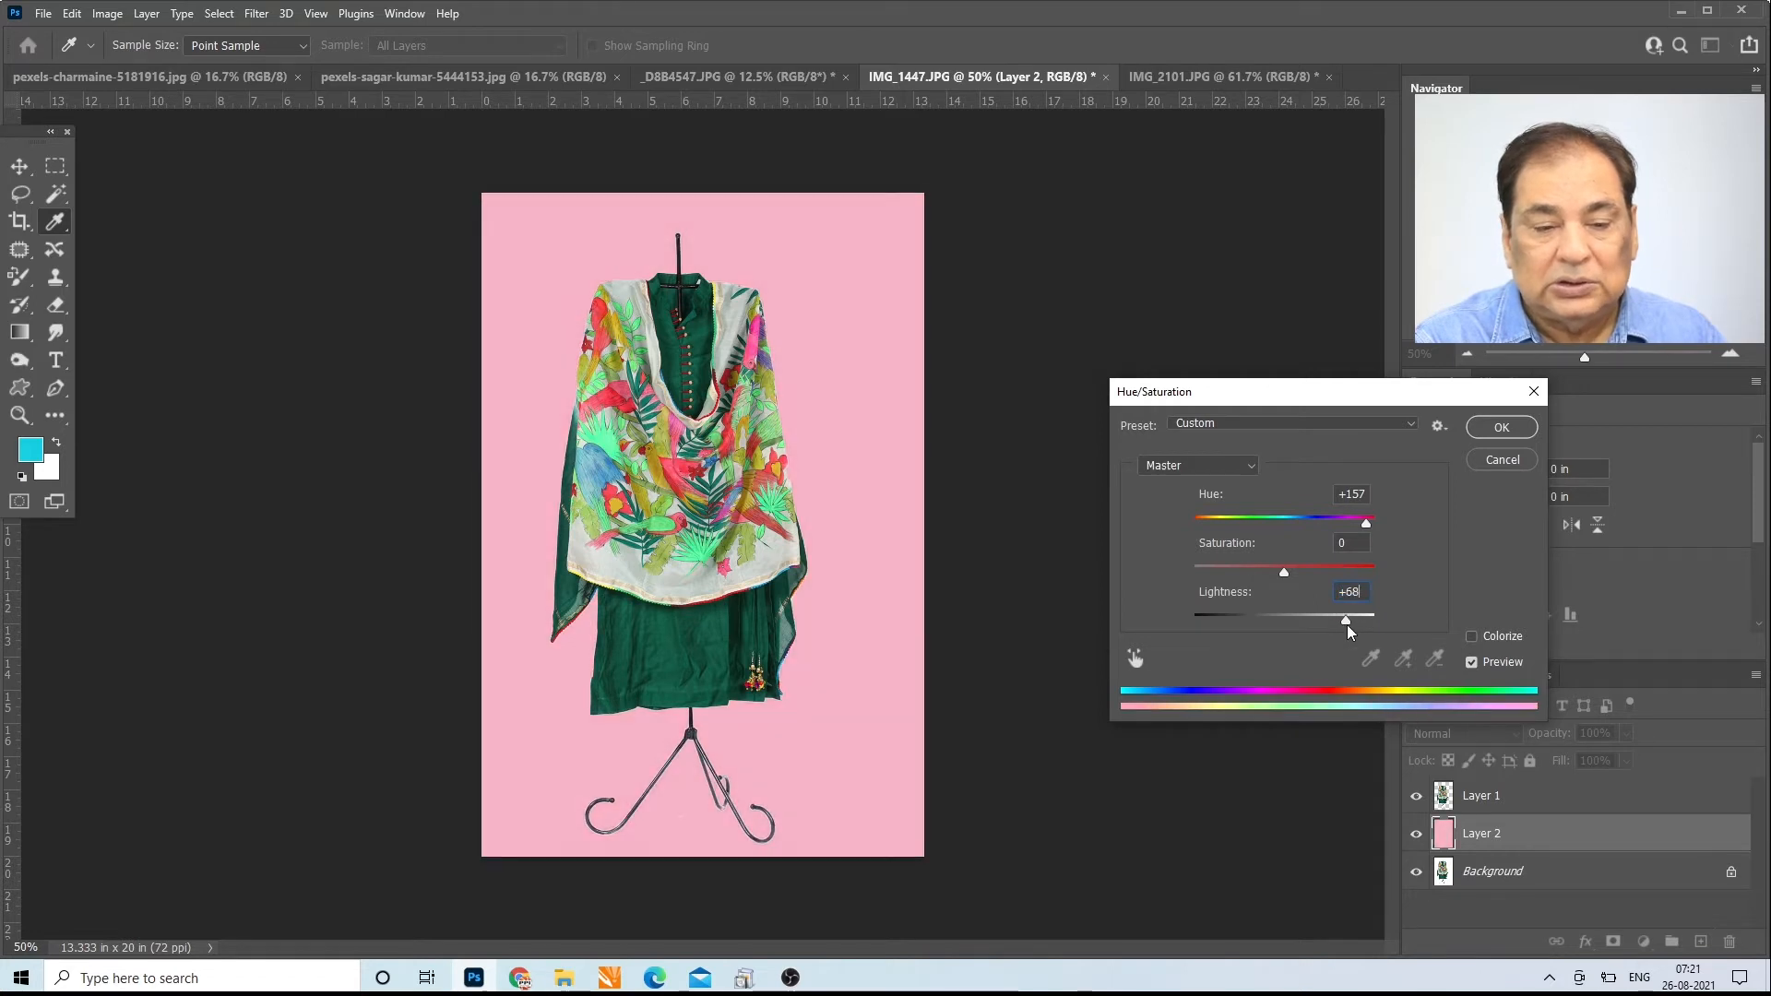
pyautogui.click(1500, 461)
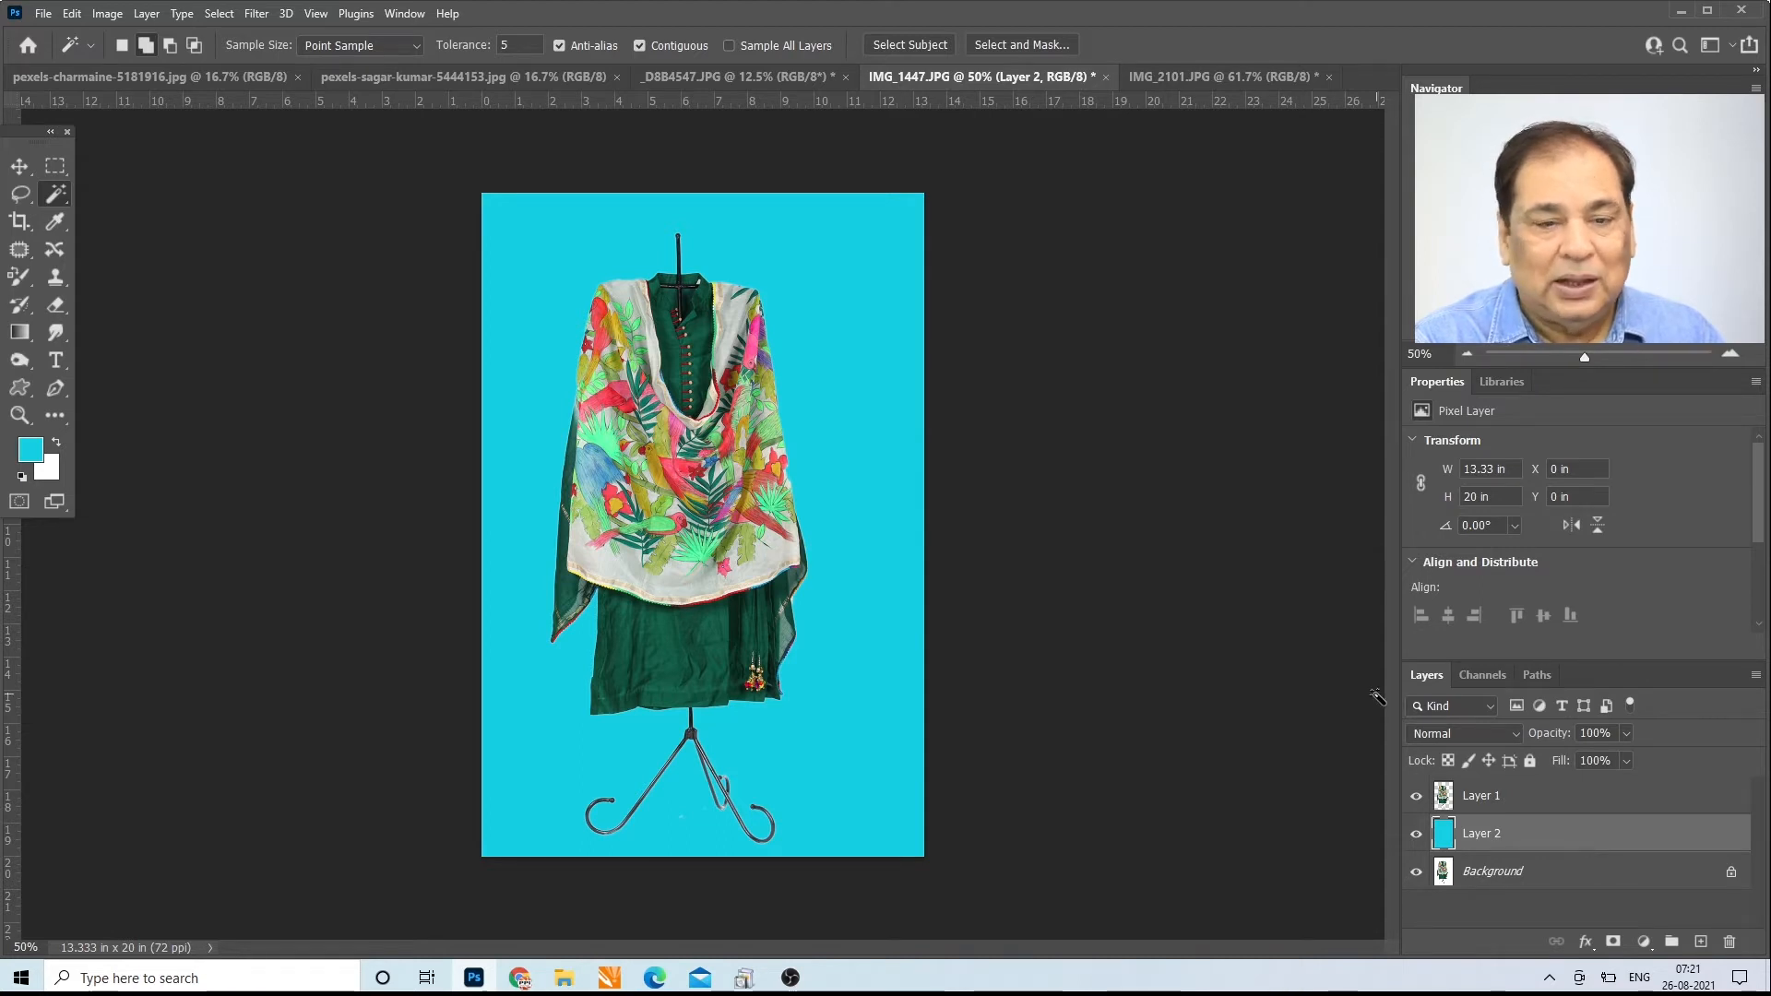
# Step: Switch to _D8B4547.JPG and select the grey studio background with the Magic Wand at a tolerance of 40, with Contiguous off
pyautogui.click(752, 80)
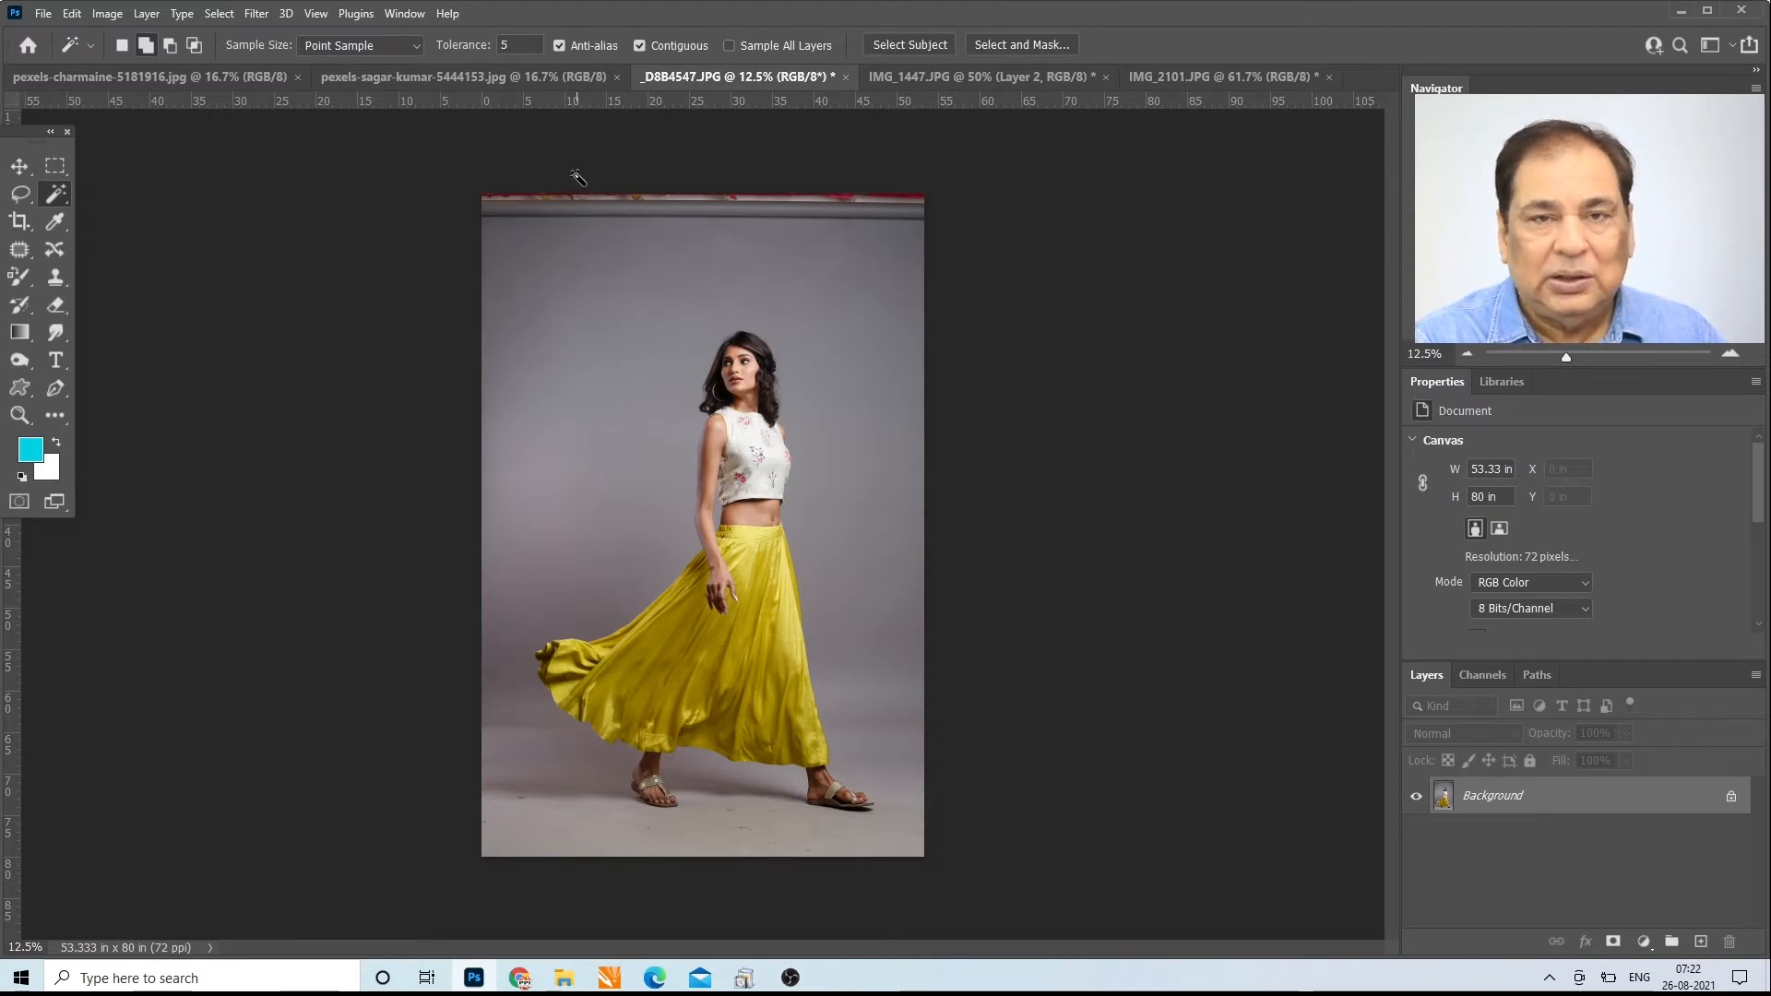
pyautogui.click(19, 415)
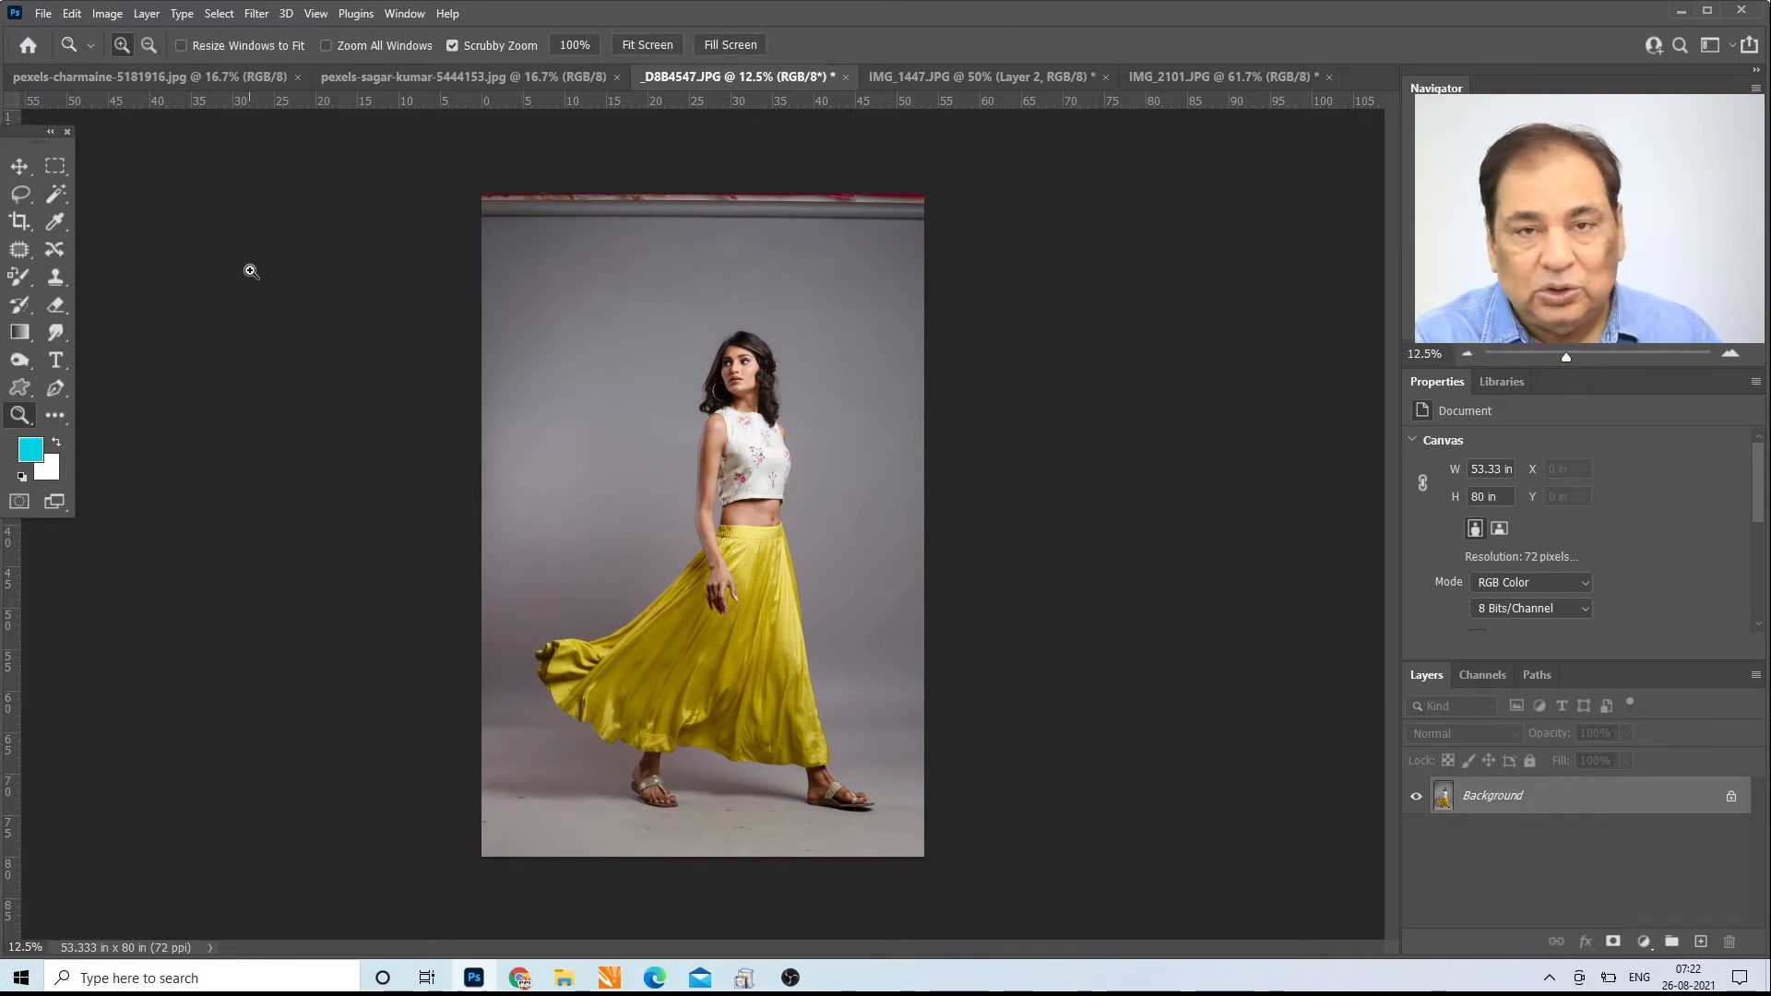
pyautogui.click(58, 197)
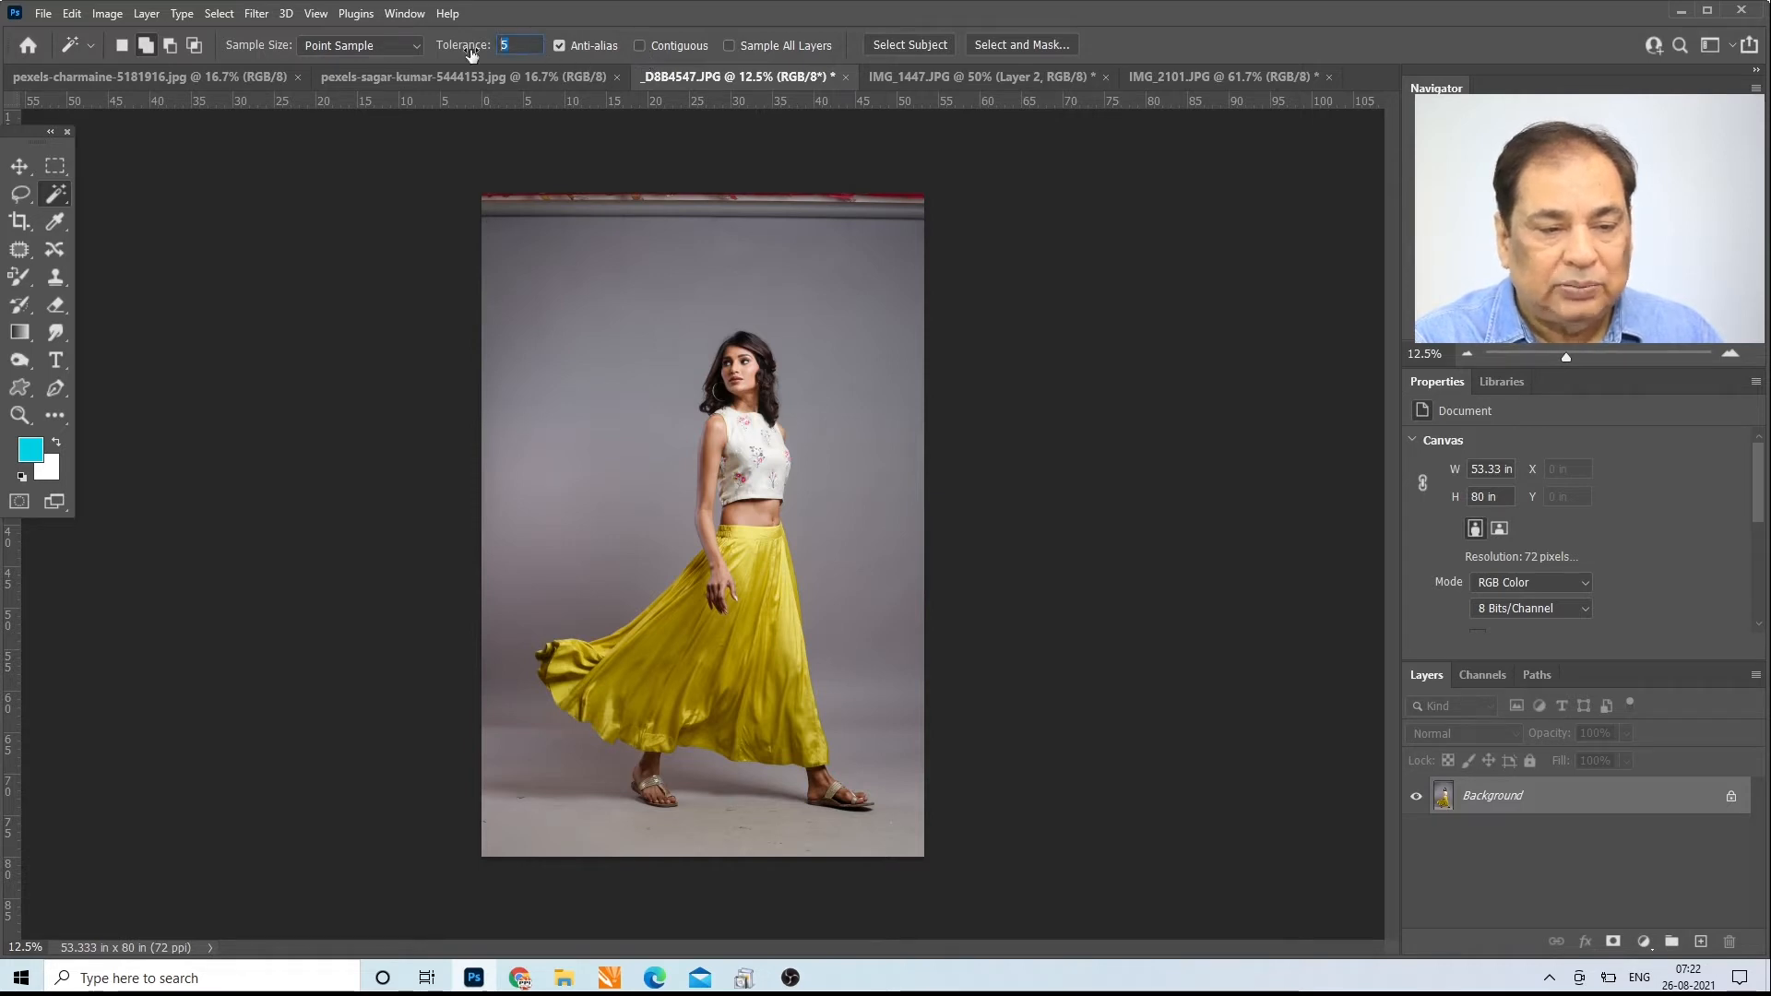
pyautogui.click(595, 254)
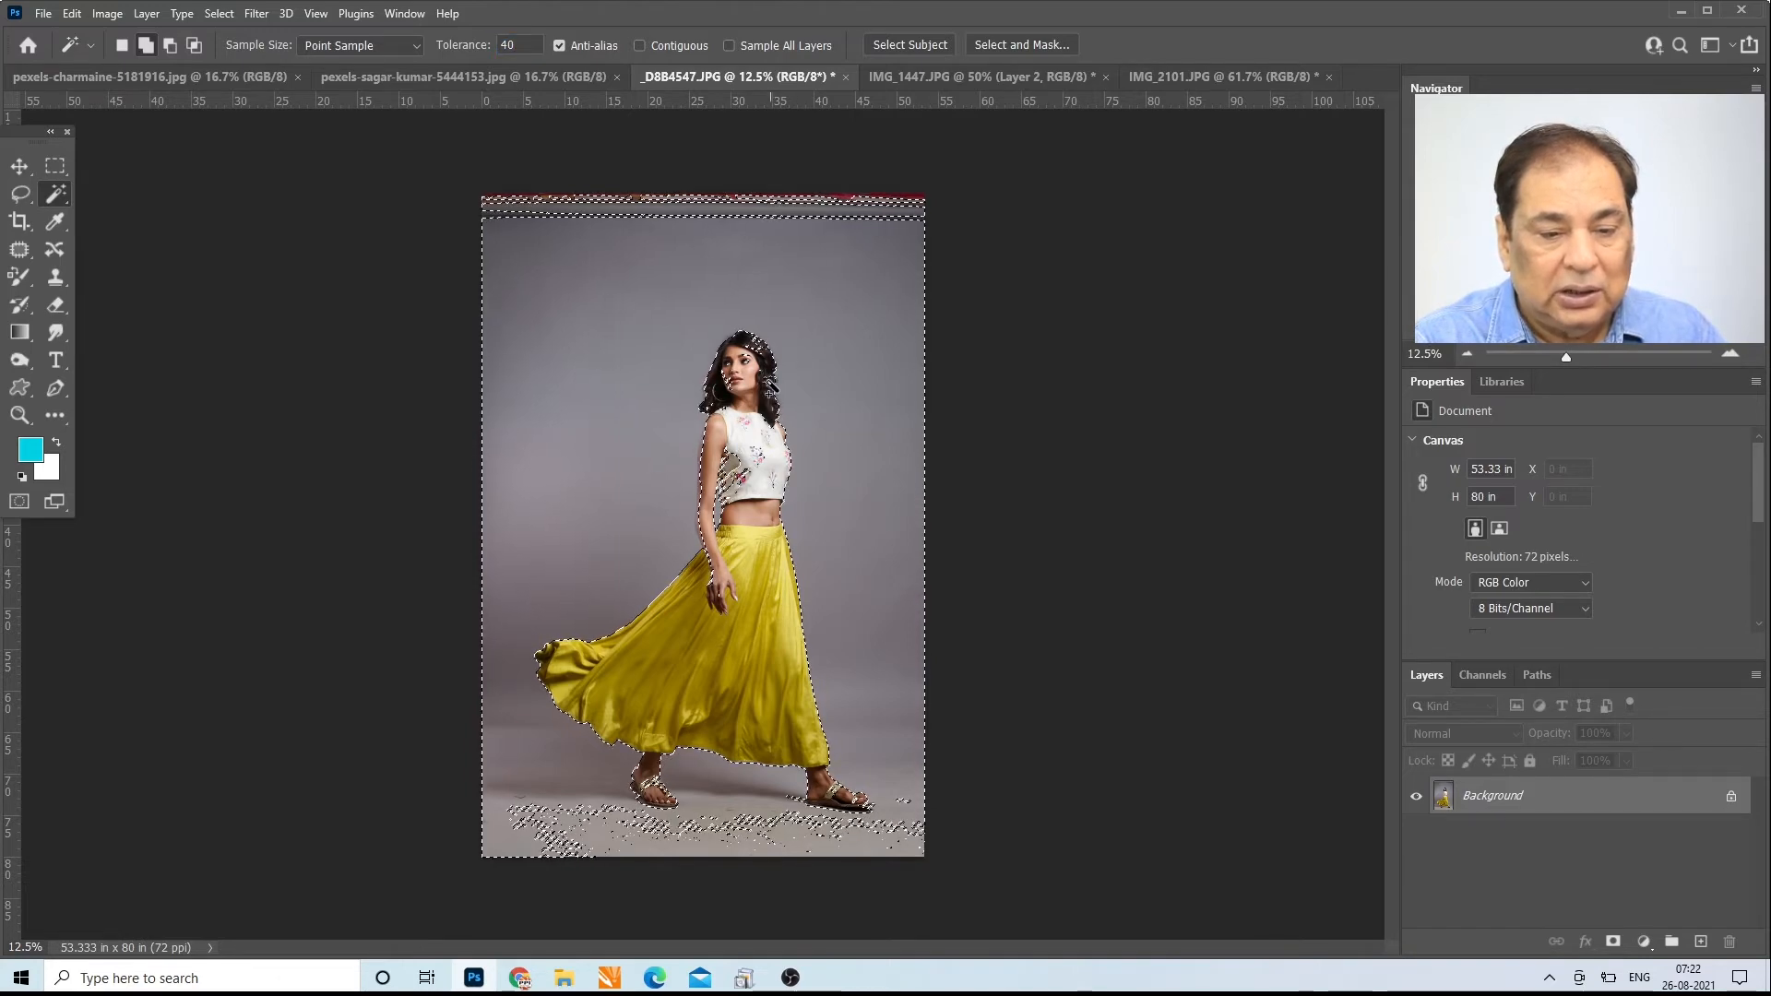
pyautogui.click(20, 415)
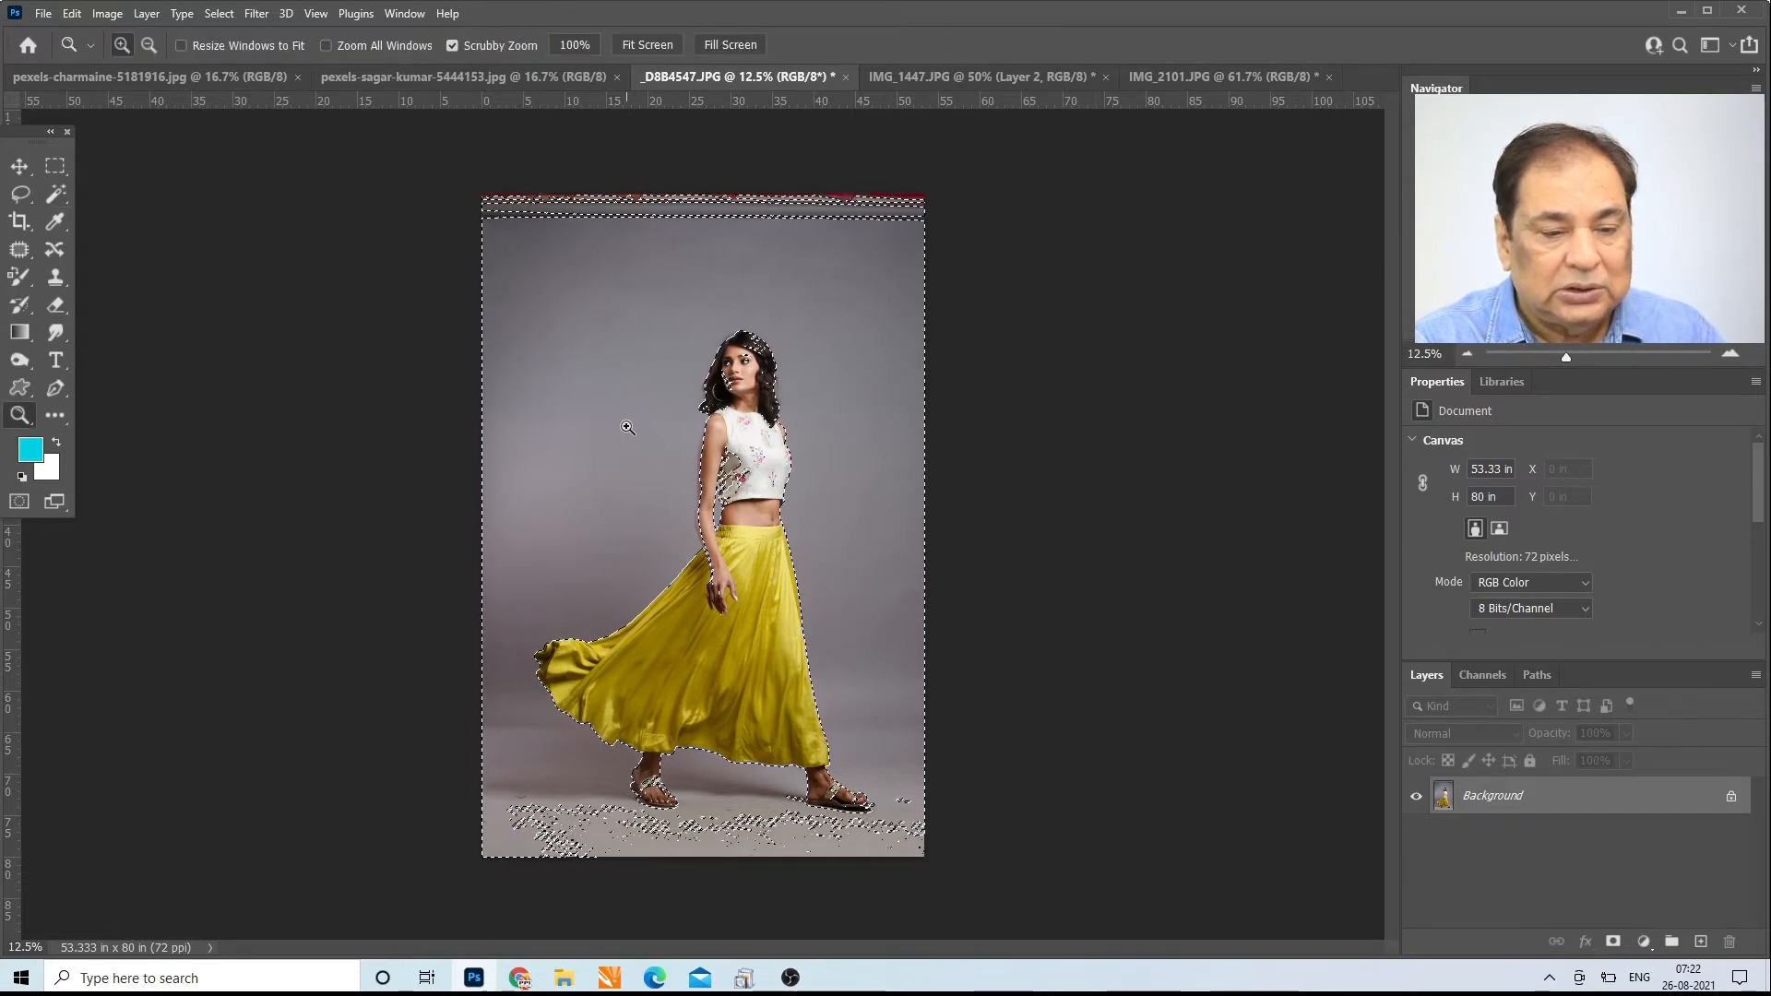
# Step: Examine the selection edges around the woman's face, hair and blouse, and clear the selection
pyautogui.click(744, 387)
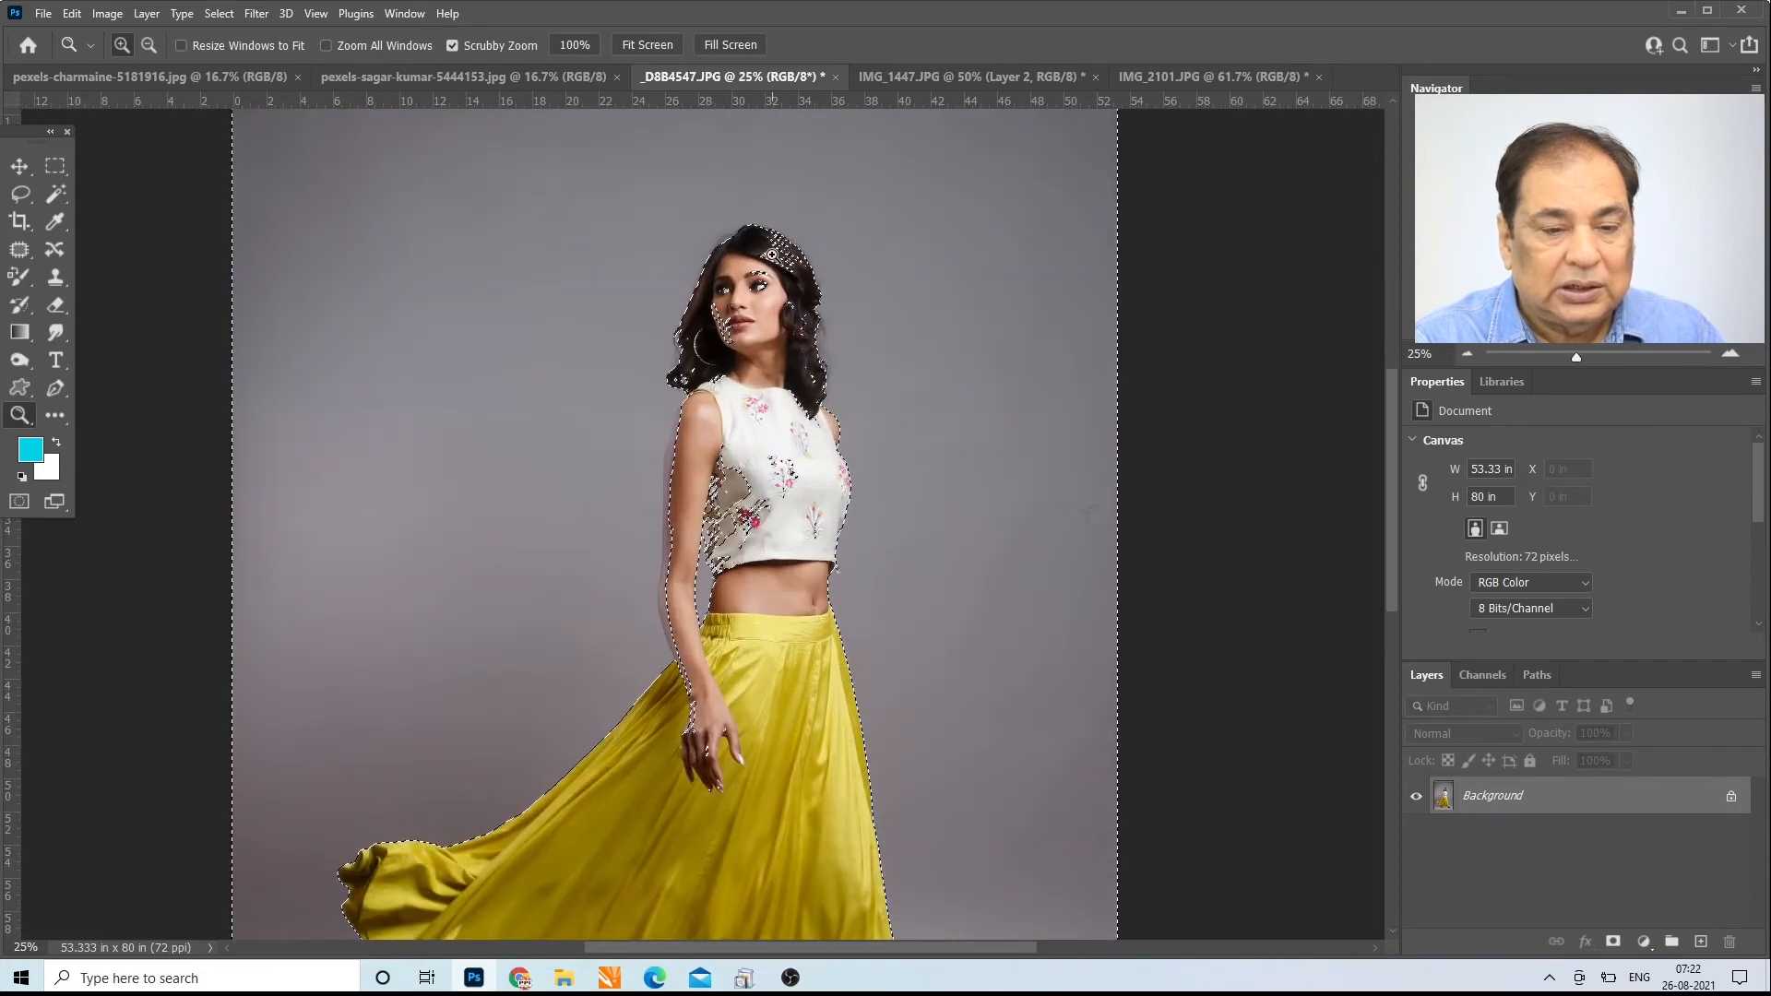
pyautogui.click(773, 252)
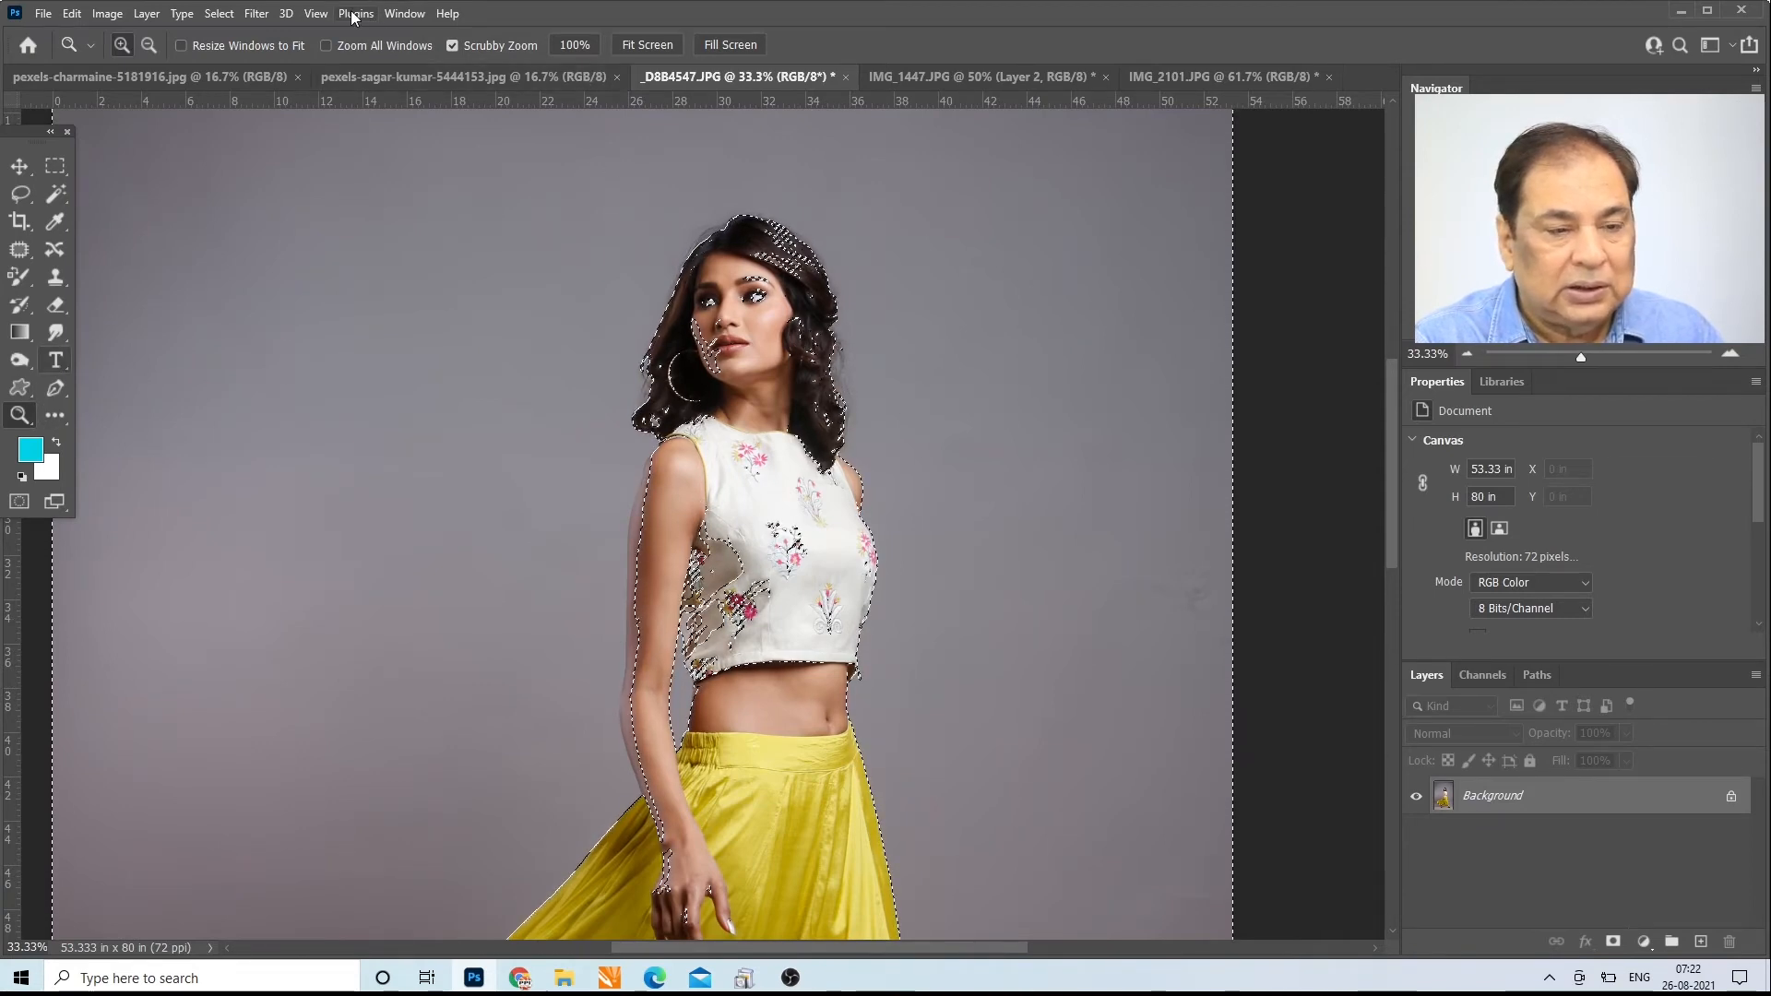
pyautogui.click(647, 44)
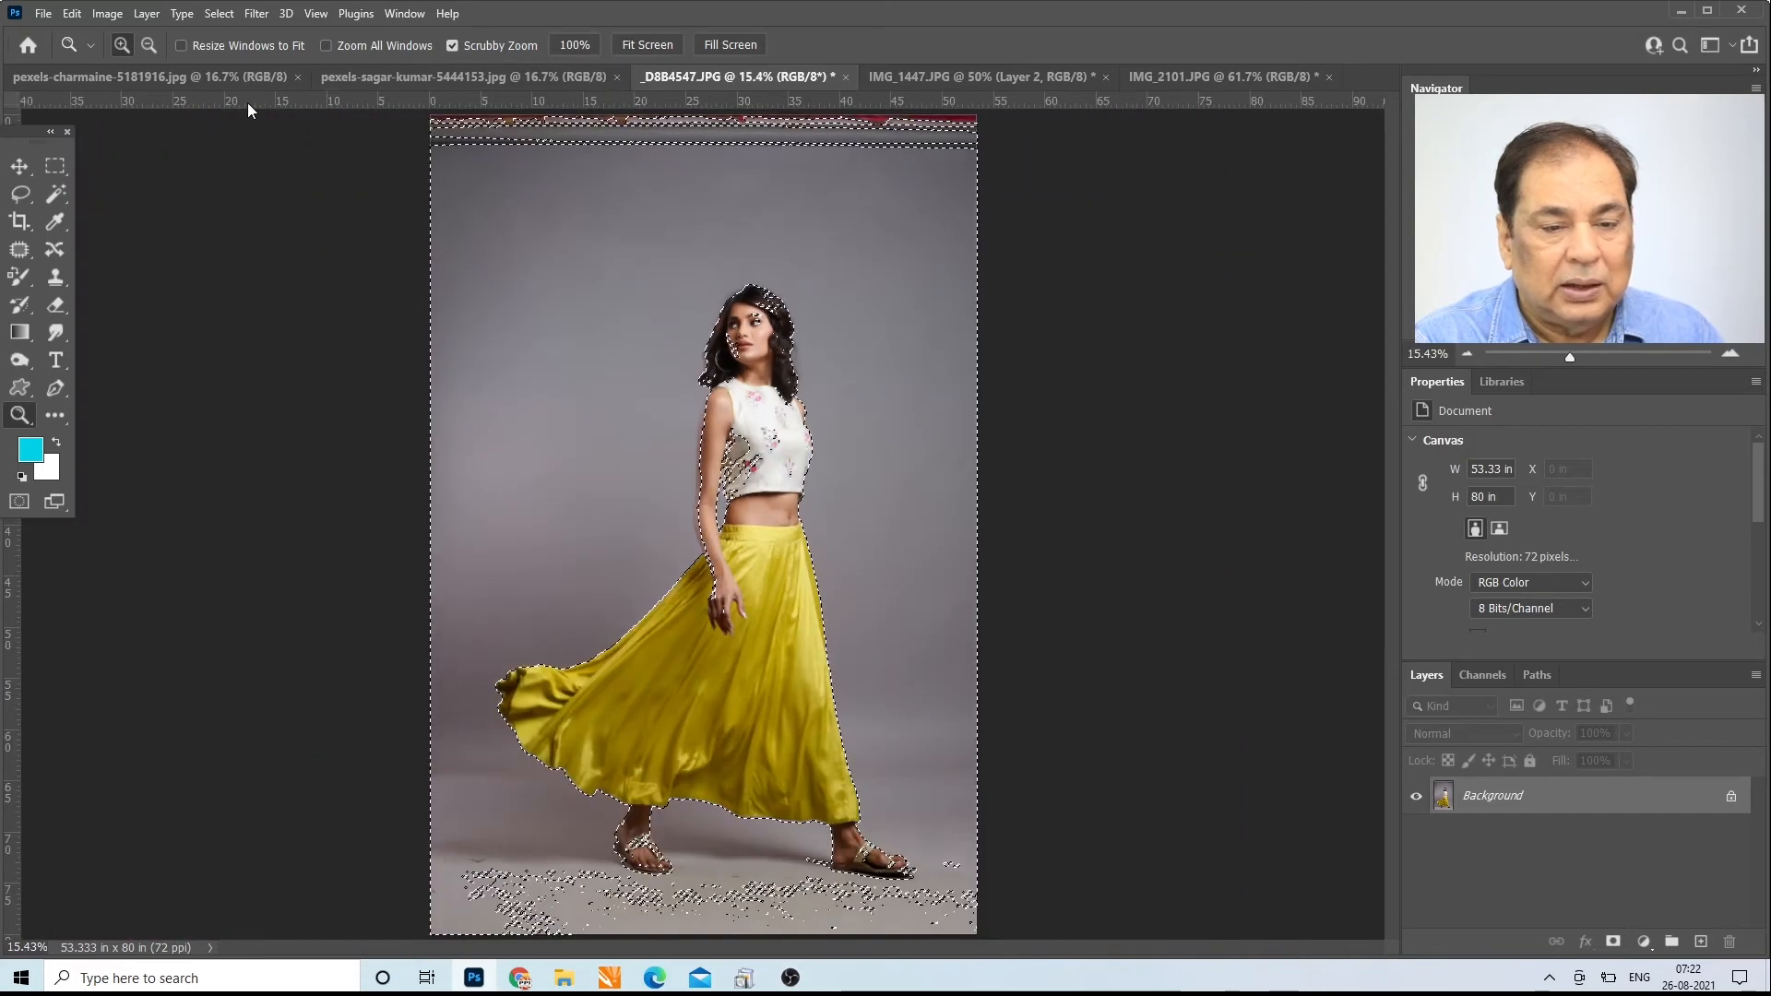
pyautogui.hotkey('ctrl', 'd')
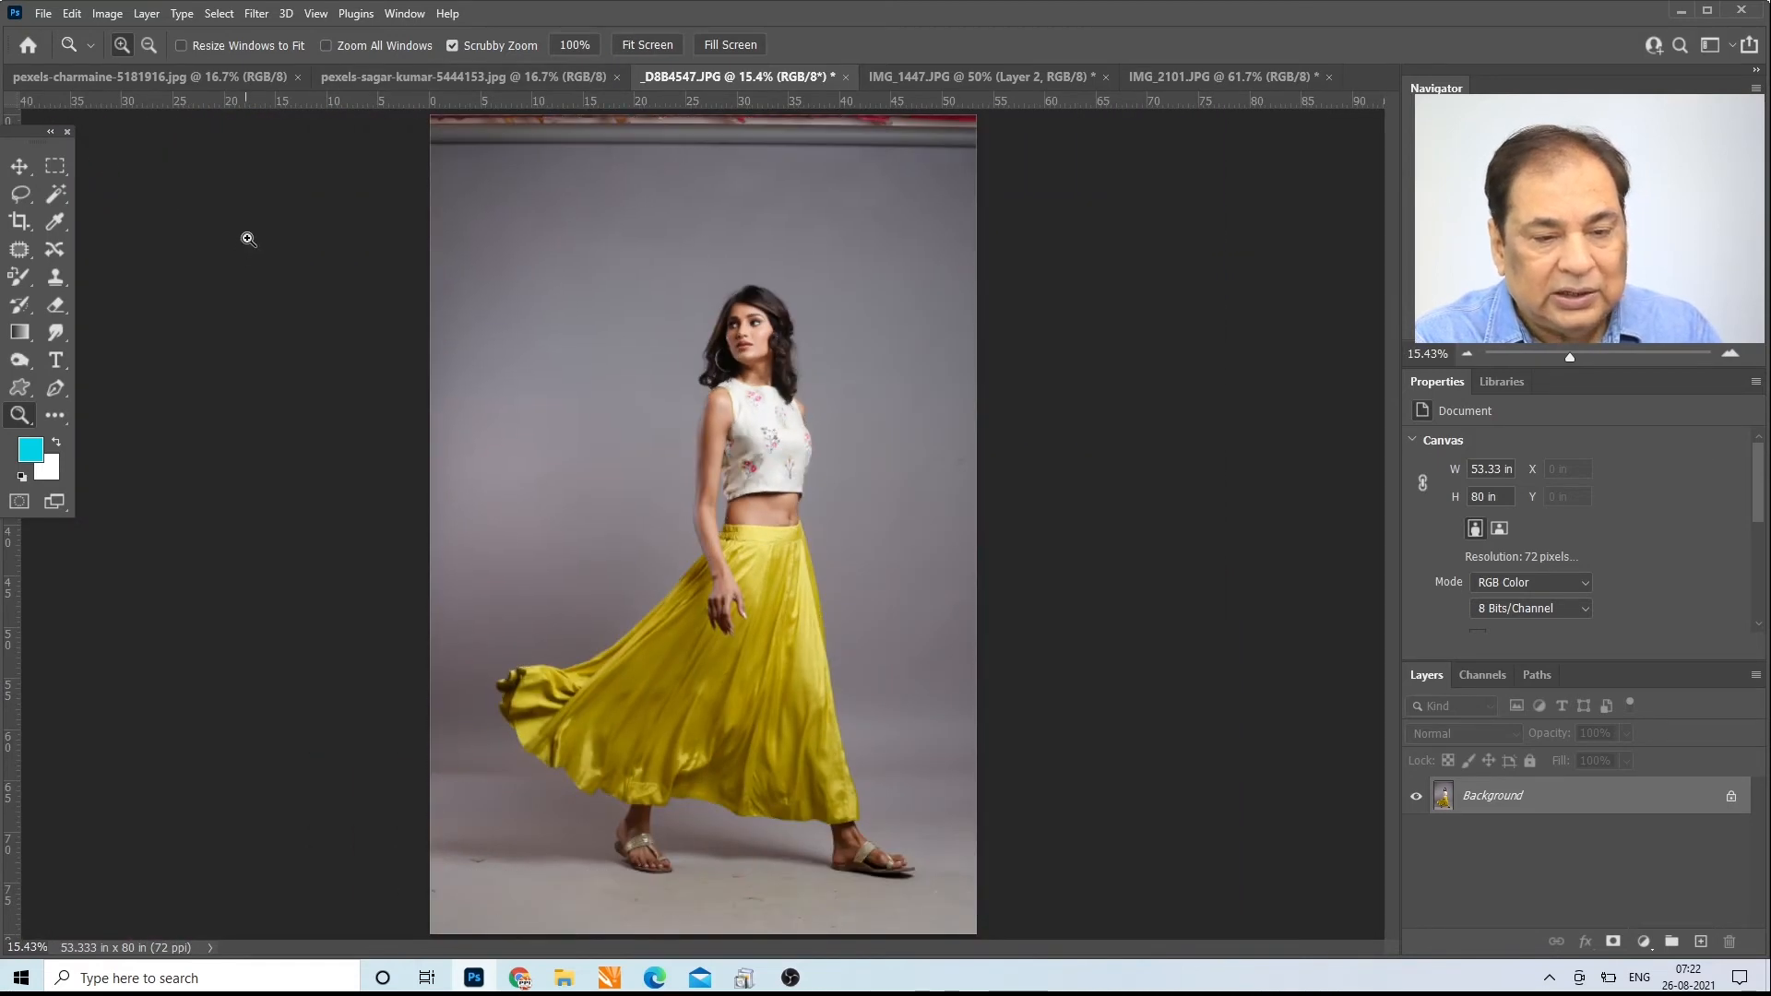
# Step: Set the Magic Wand tolerance to 10, try it on the upper grey backdrop with Contiguous off, and deselect
pyautogui.click(61, 193)
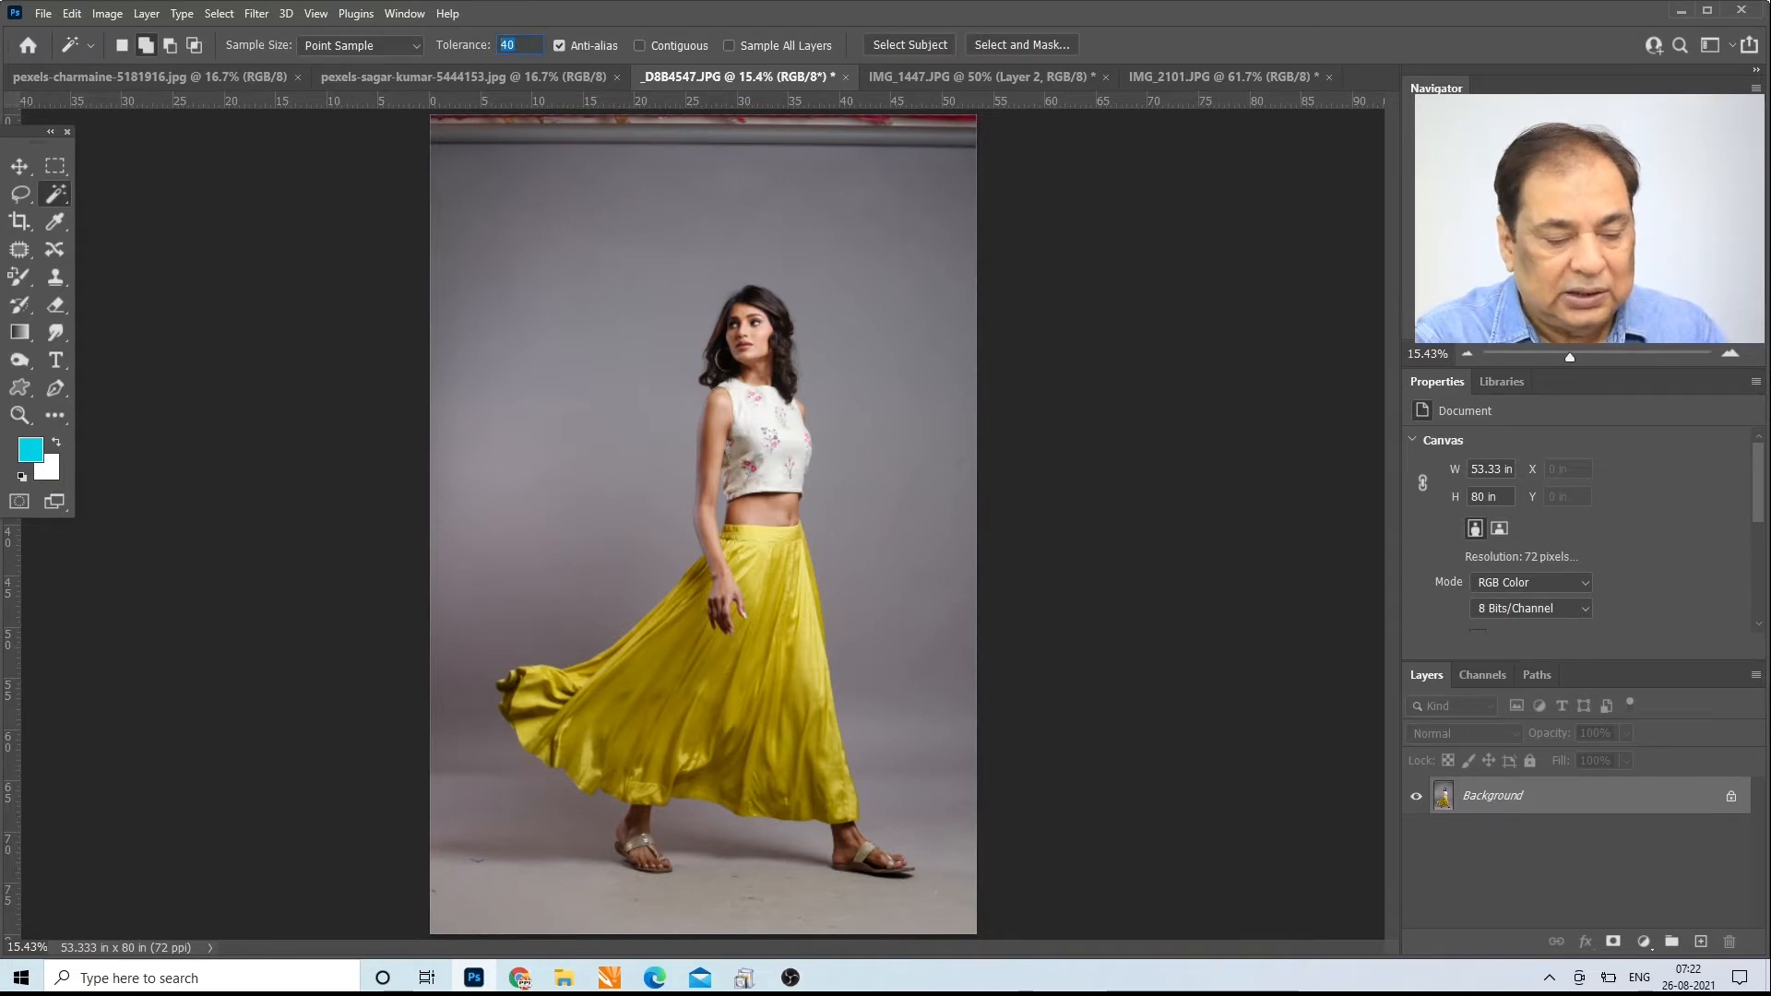
pyautogui.write('10')
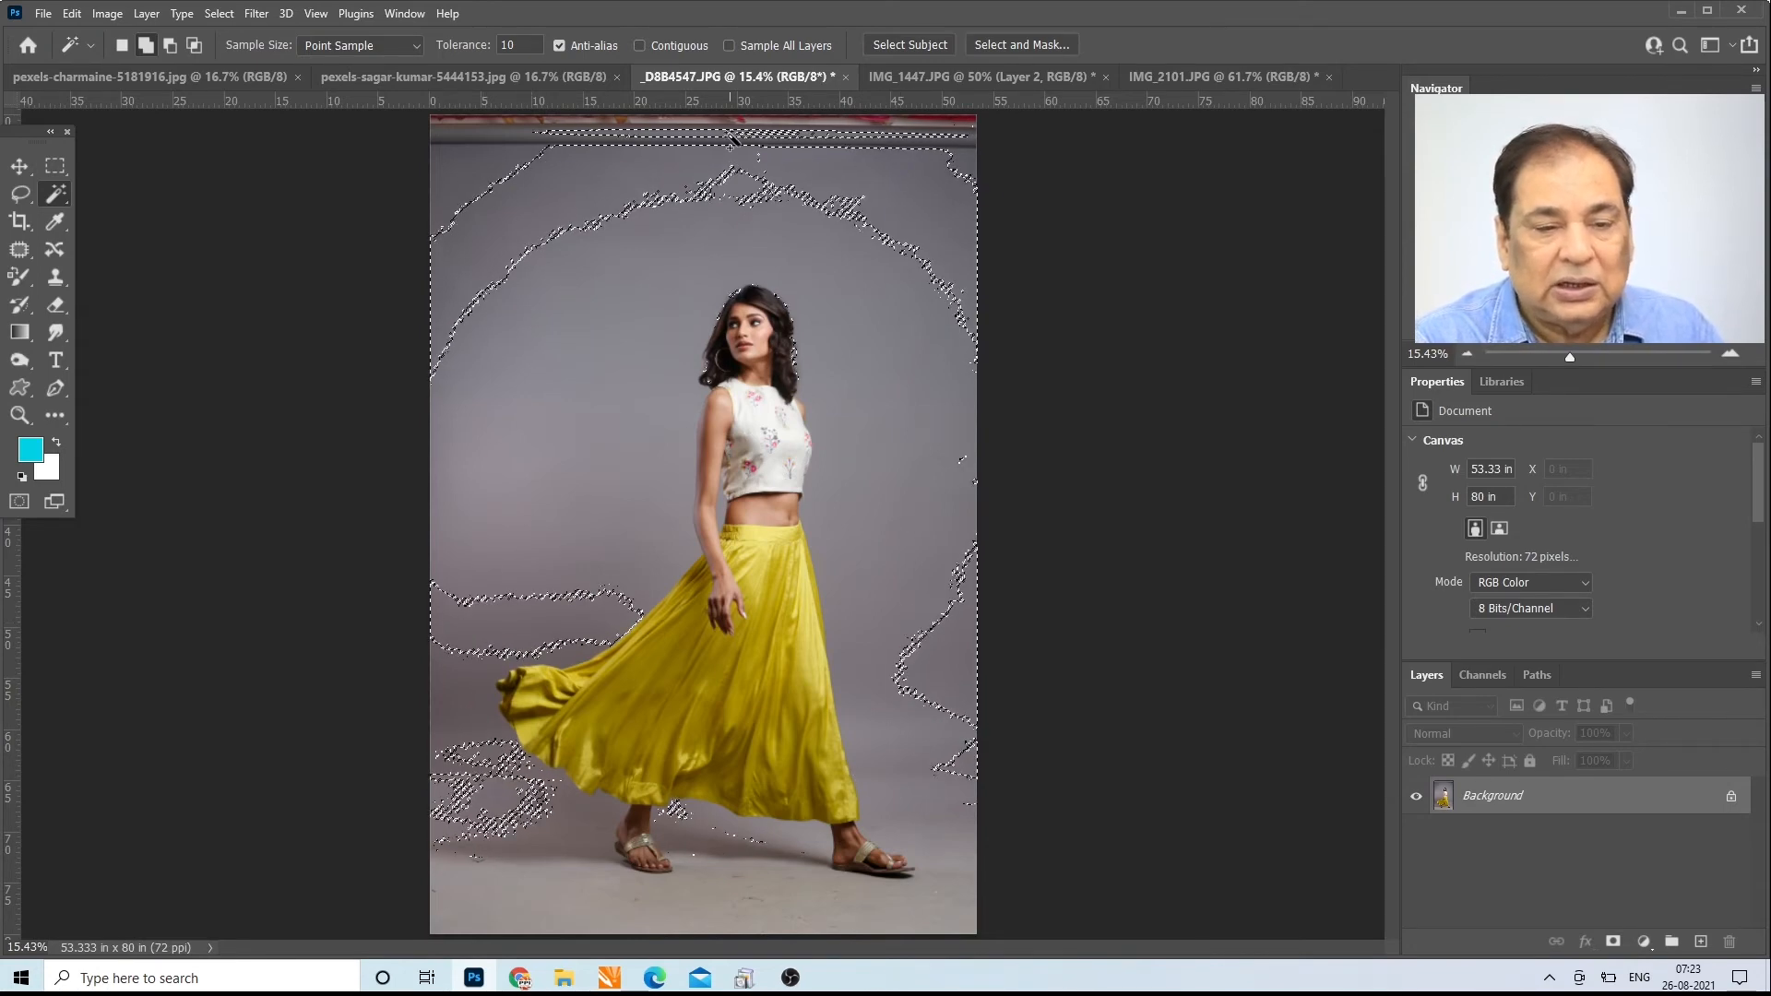
pyautogui.hotkey('ctrl', 'd')
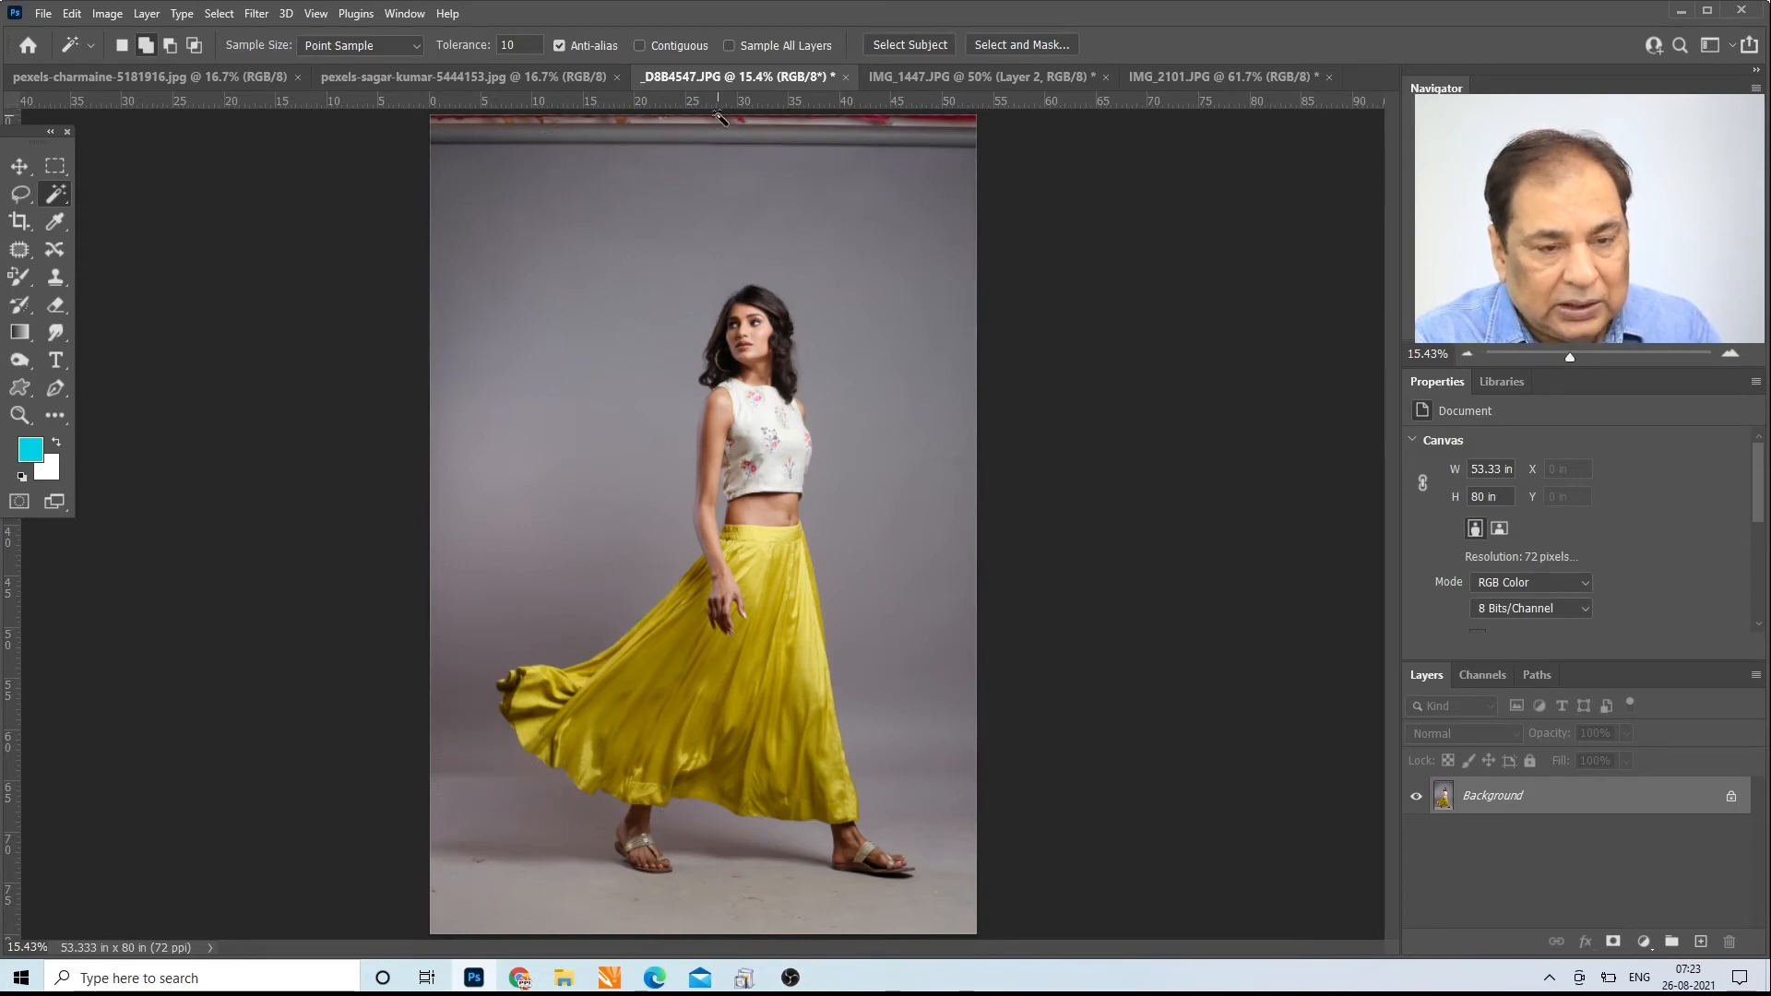
# Step: Turn on Contiguous and build up a Magic Wand selection of the grey backdrop around the woman's head, arms and upper body
pyautogui.click(640, 46)
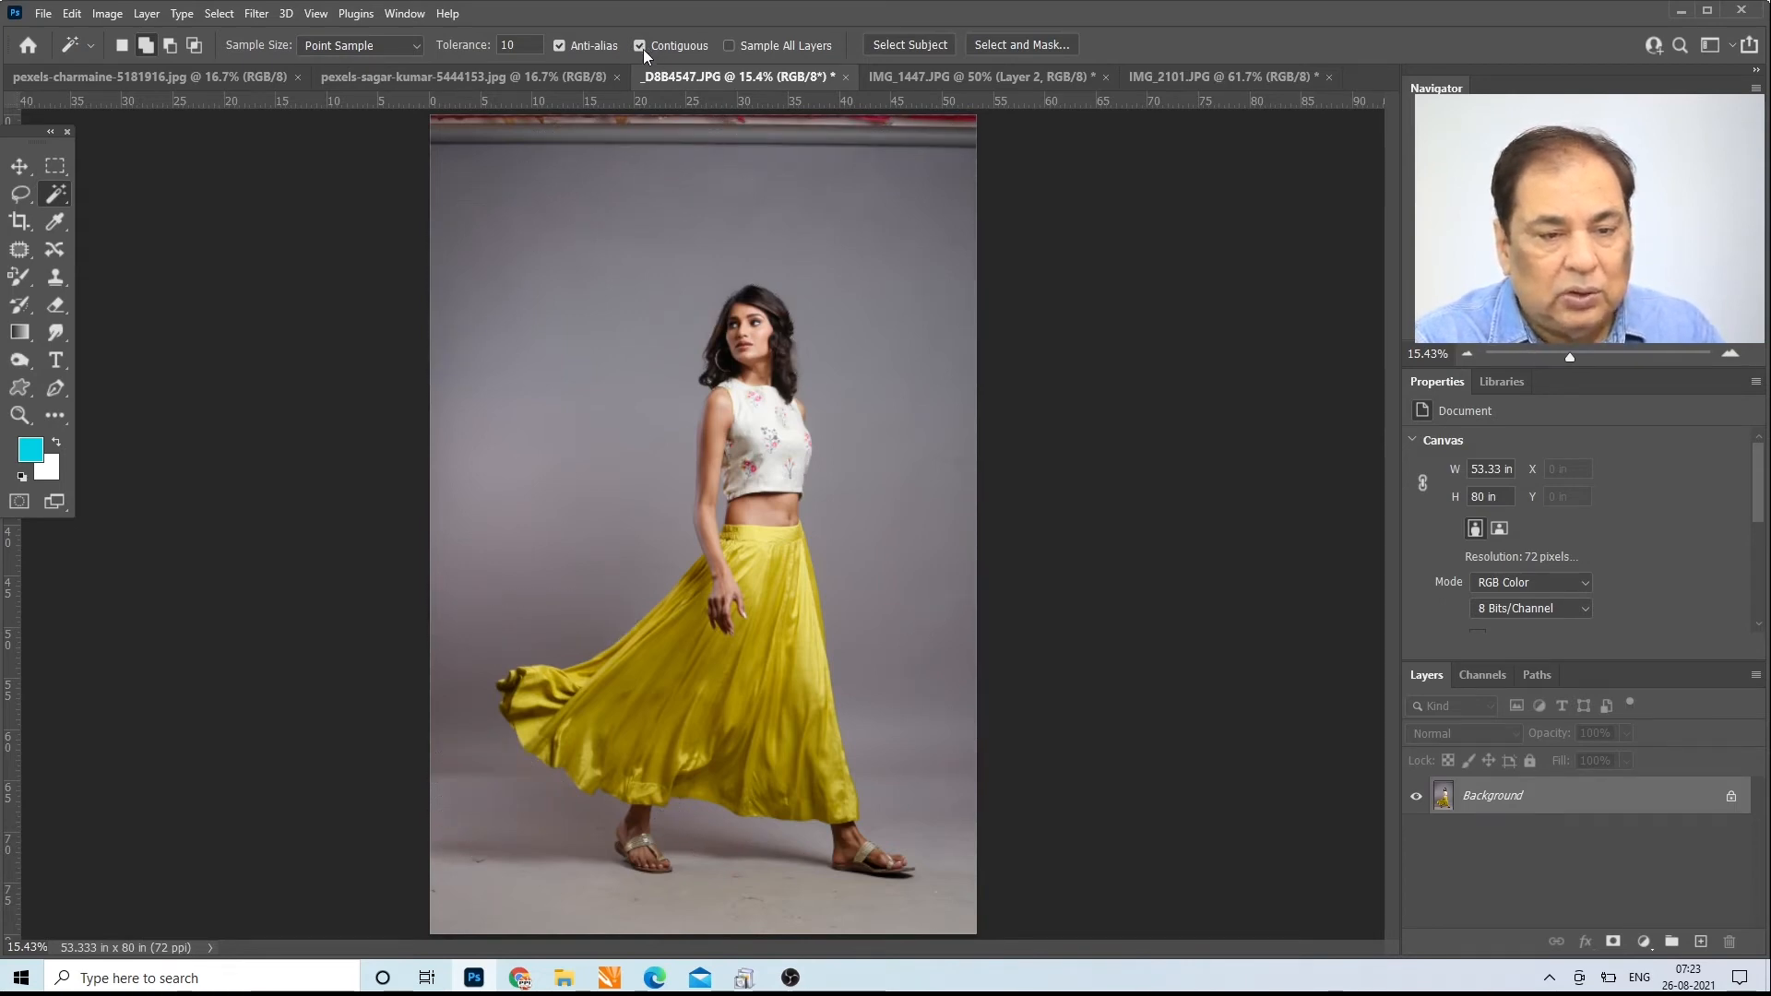
pyautogui.click(540, 192)
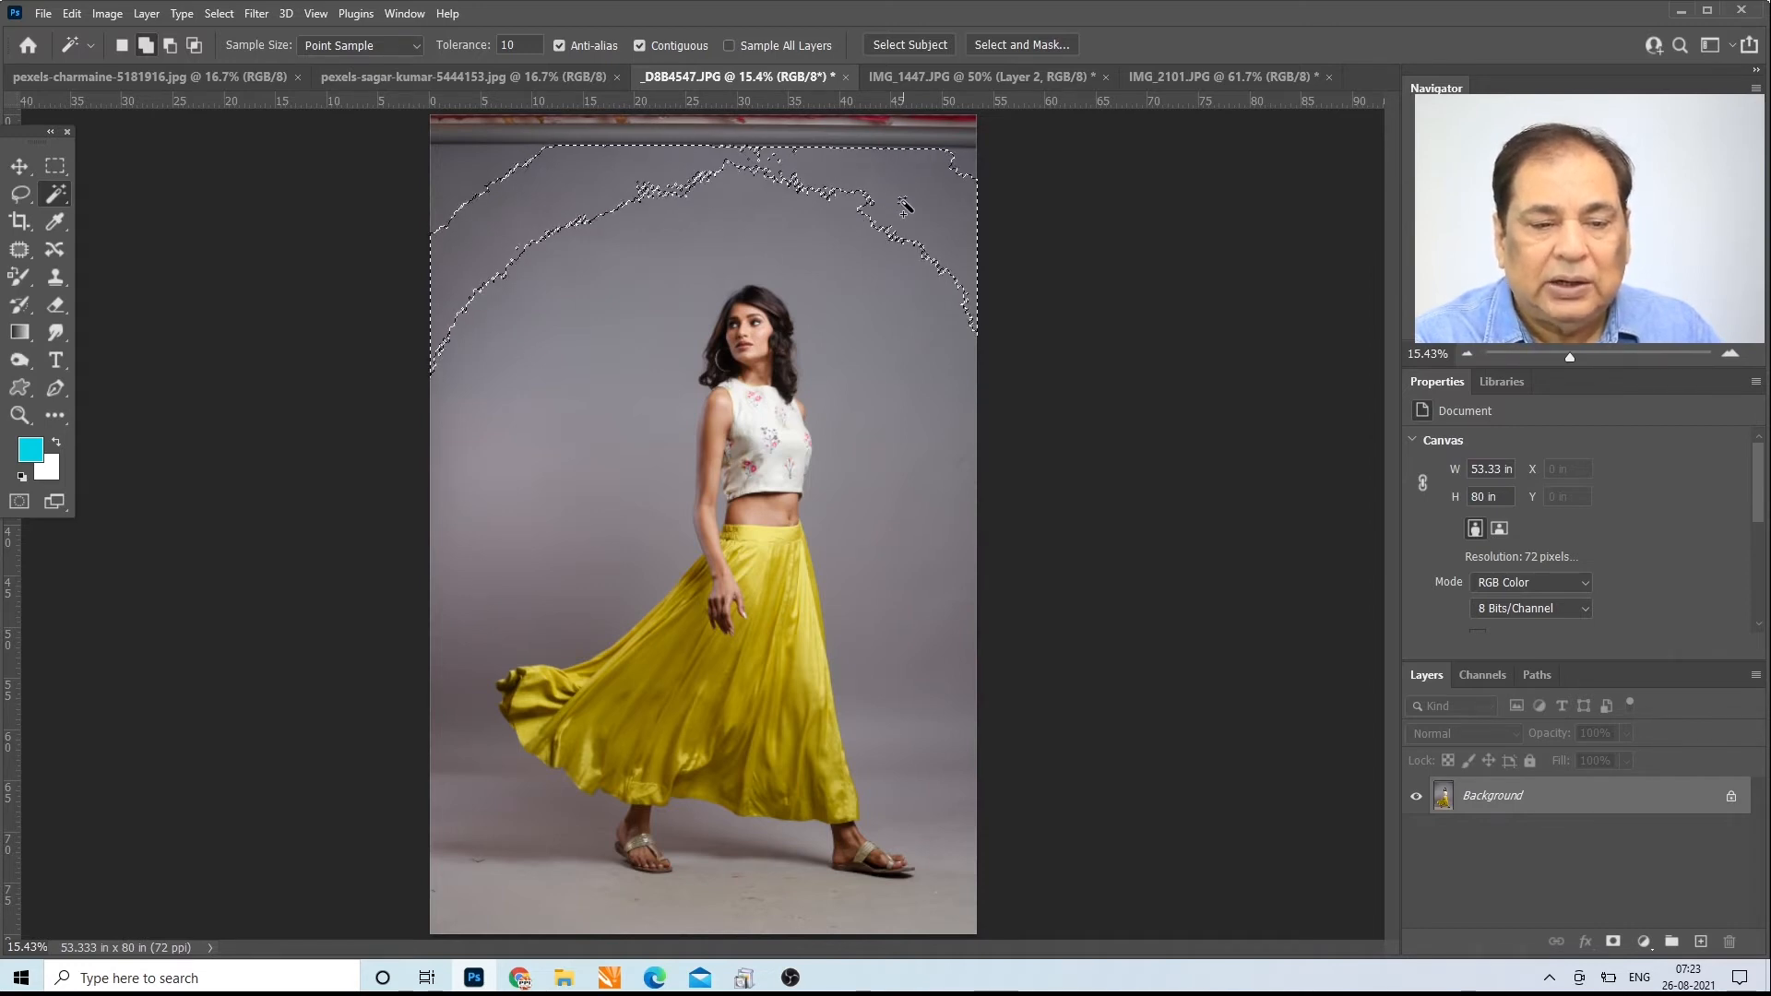
pyautogui.click(752, 219)
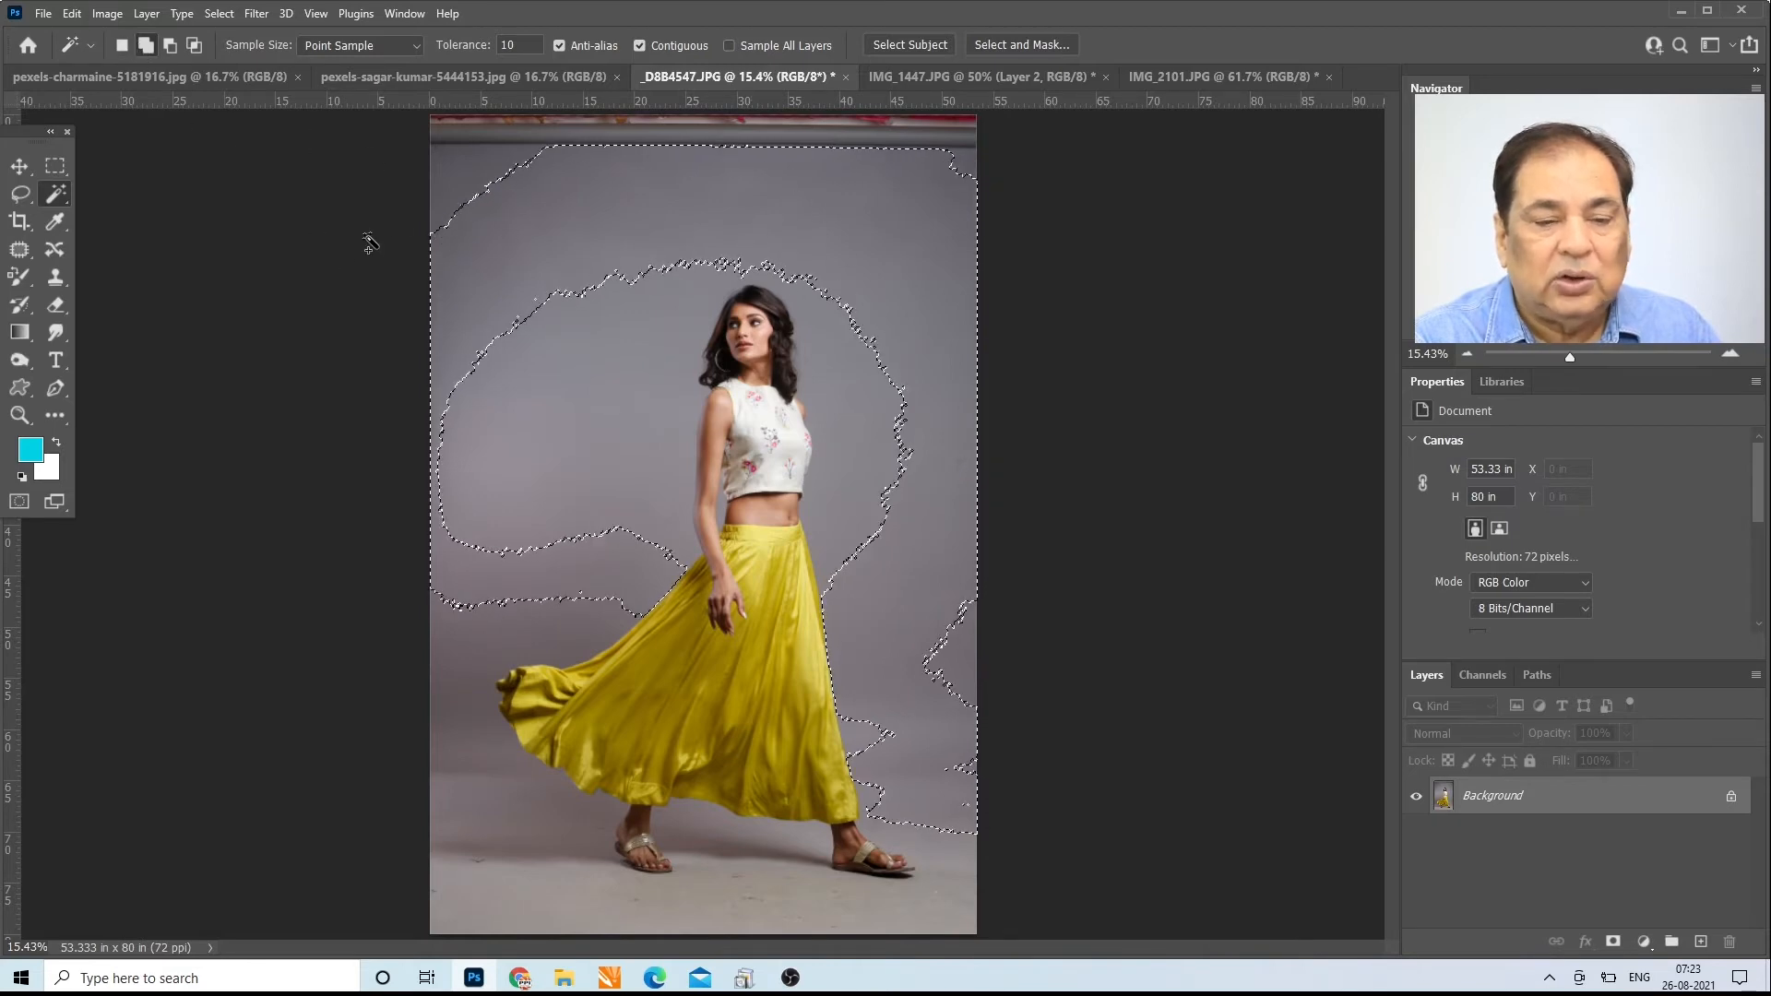
pyautogui.click(443, 159)
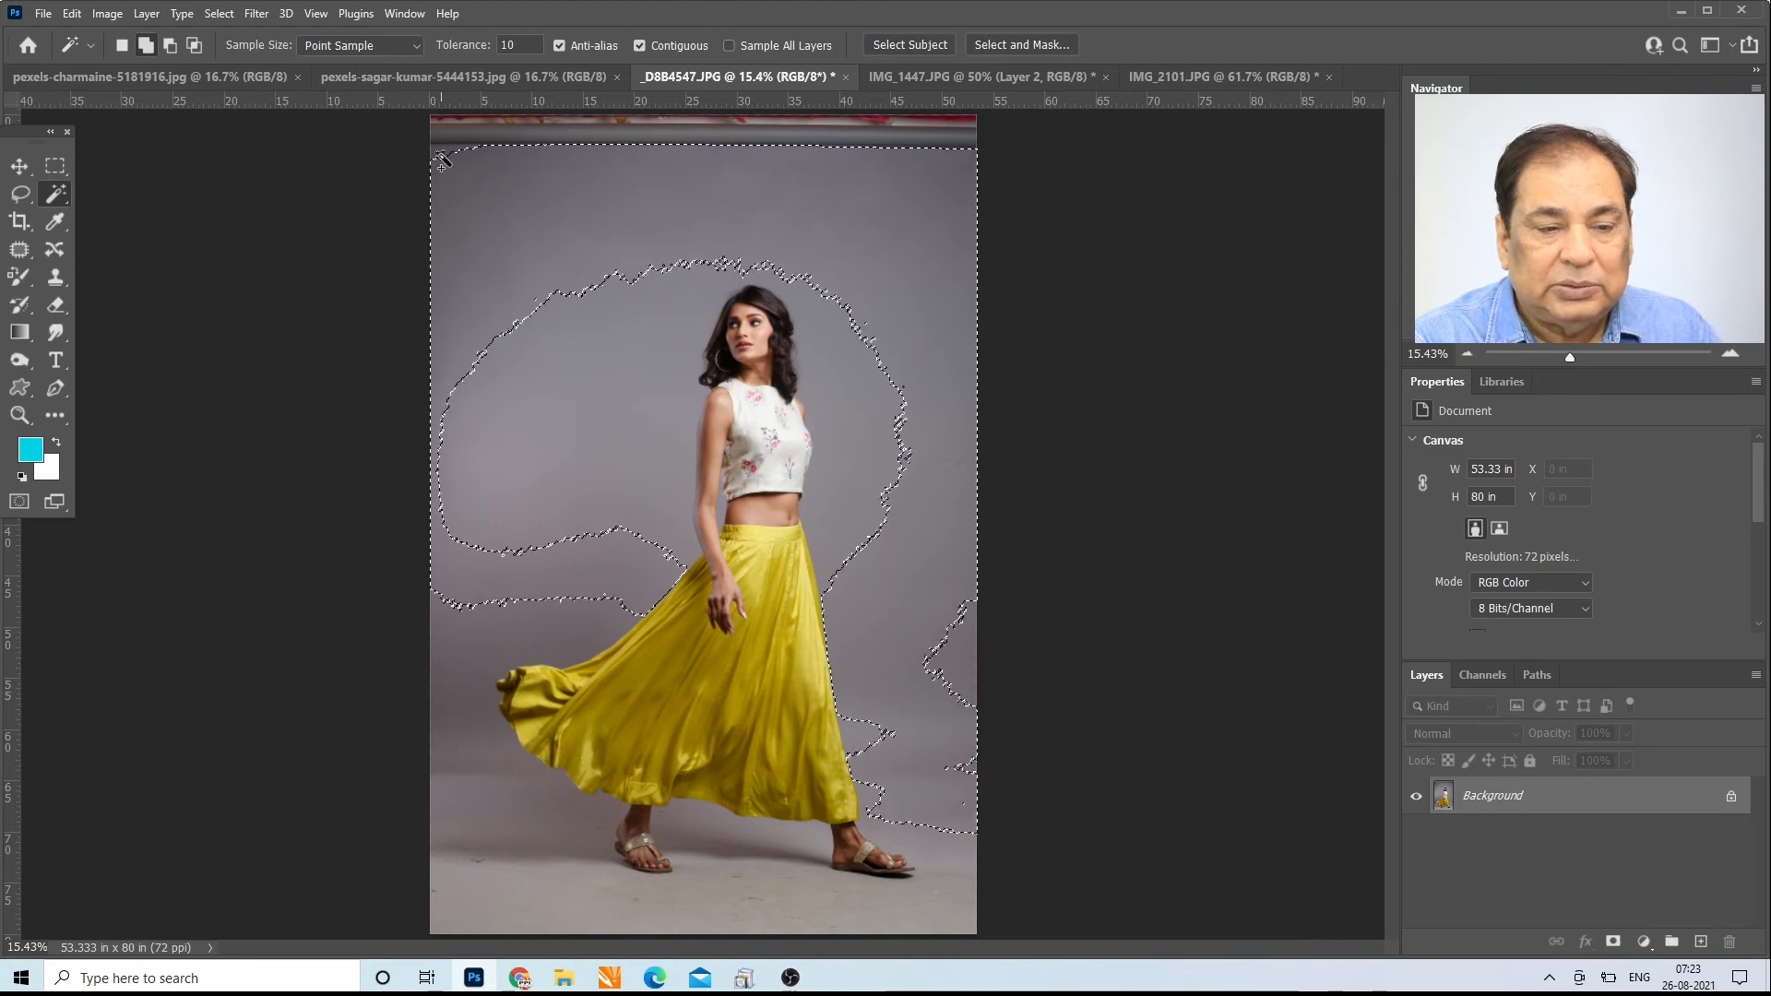
pyautogui.click(920, 564)
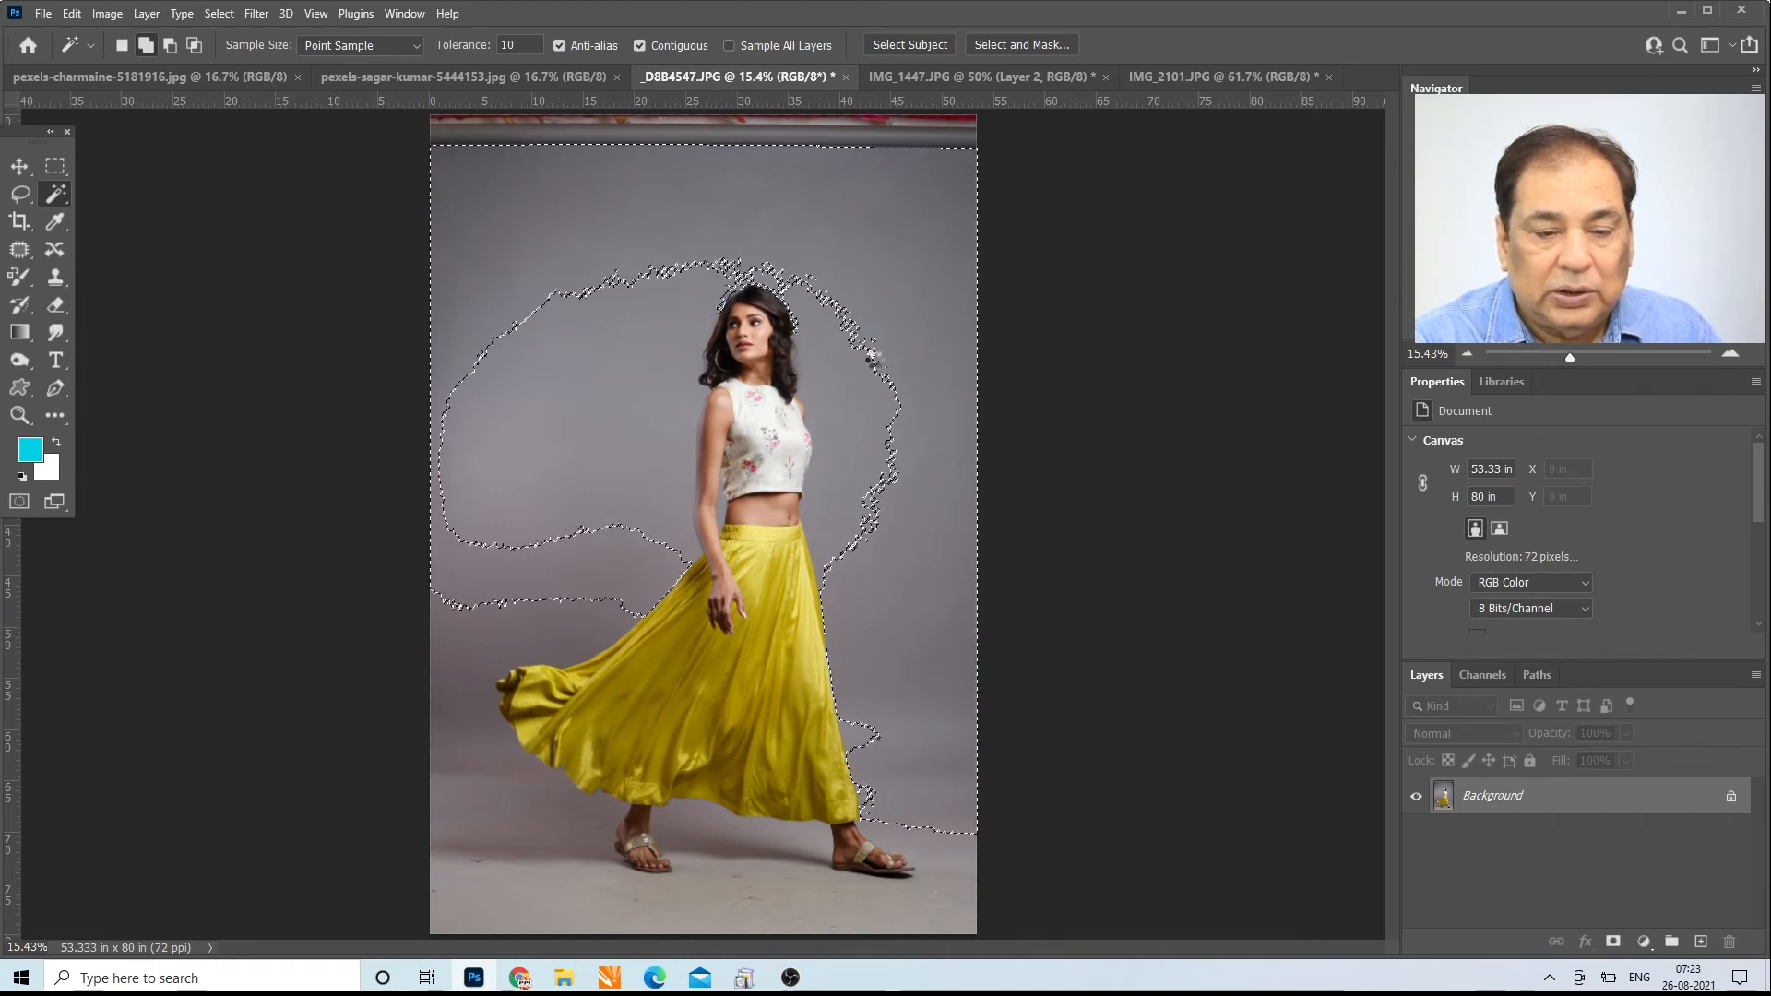
pyautogui.click(874, 378)
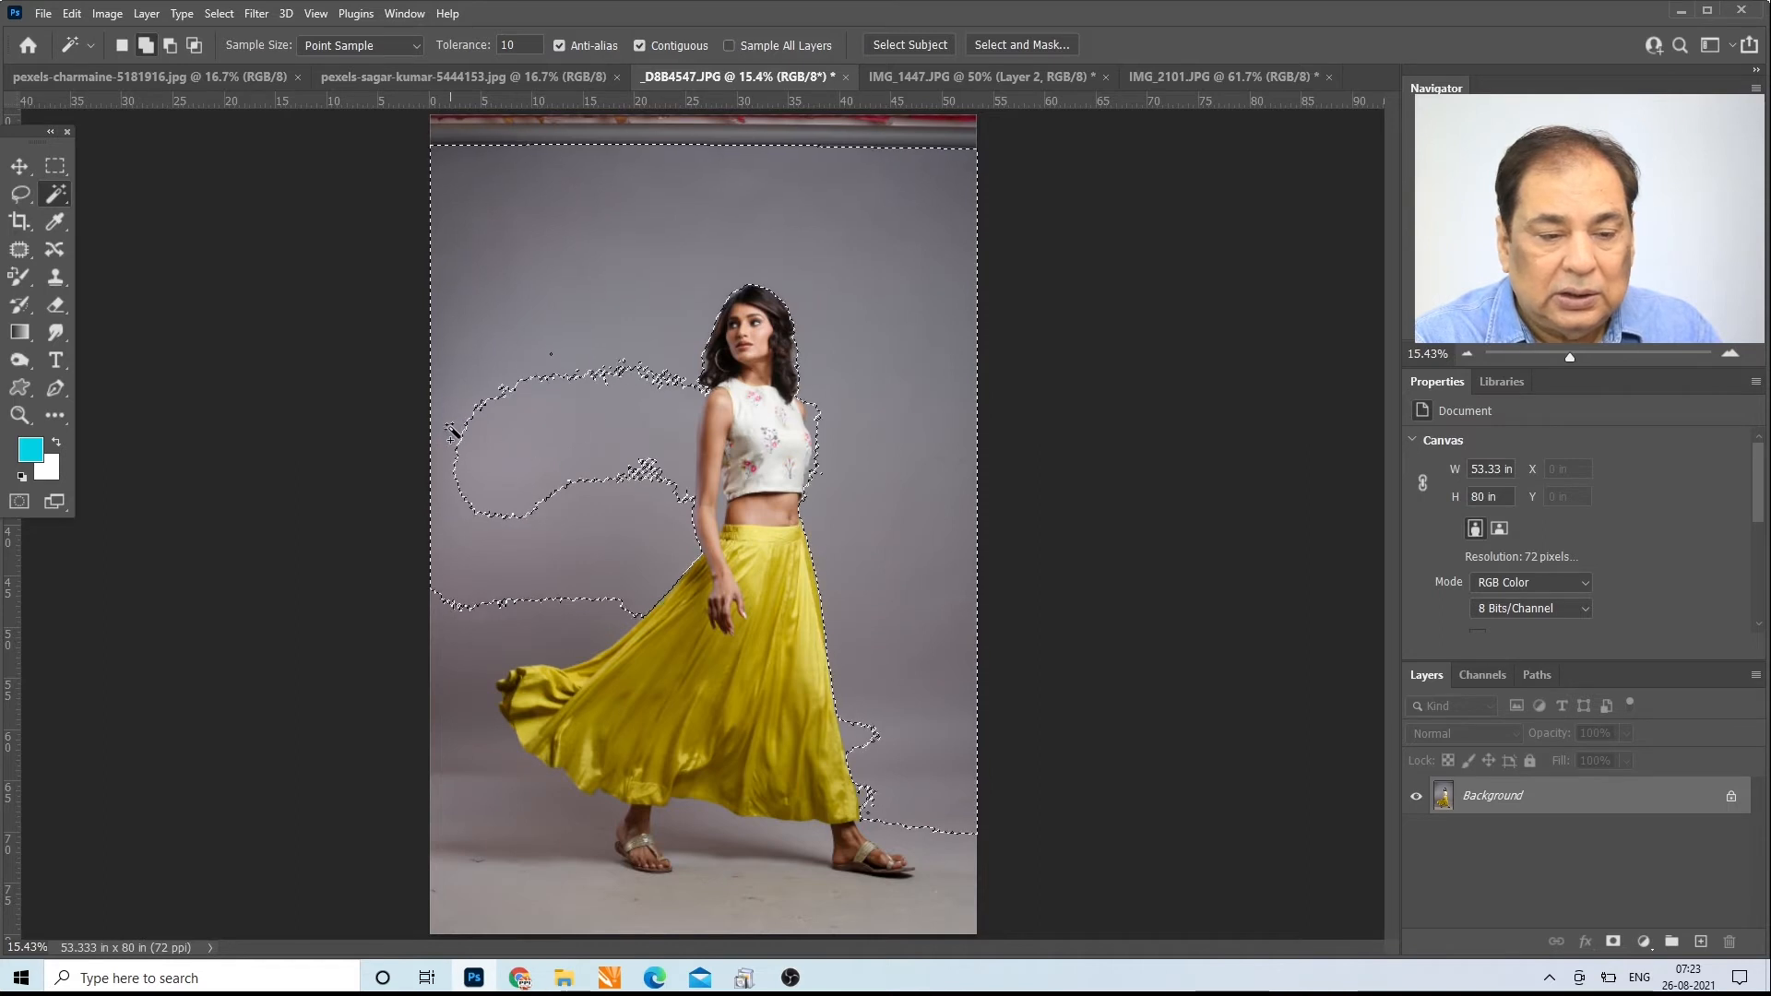
pyautogui.click(478, 442)
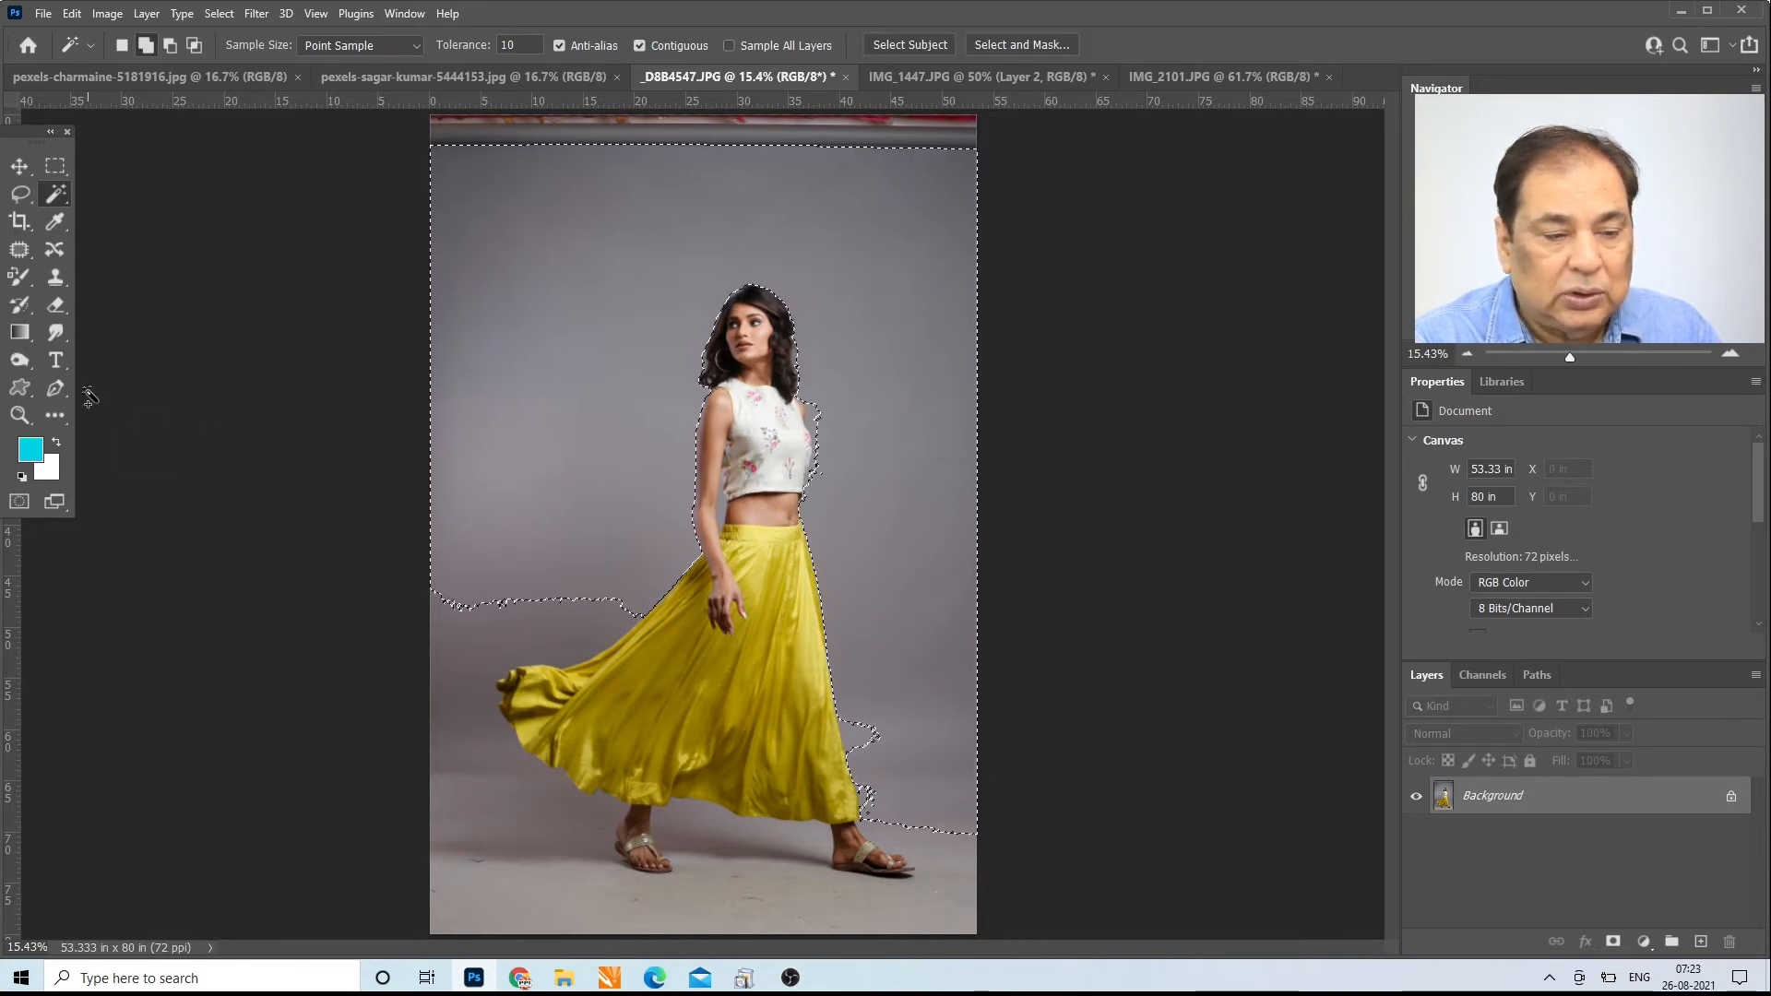
# Step: Add the leftover backdrop beside the blouse and the gap between the arm and waist to the selection
pyautogui.click(19, 415)
pyautogui.moveTo(701, 440); pyautogui.dragTo(713, 516)
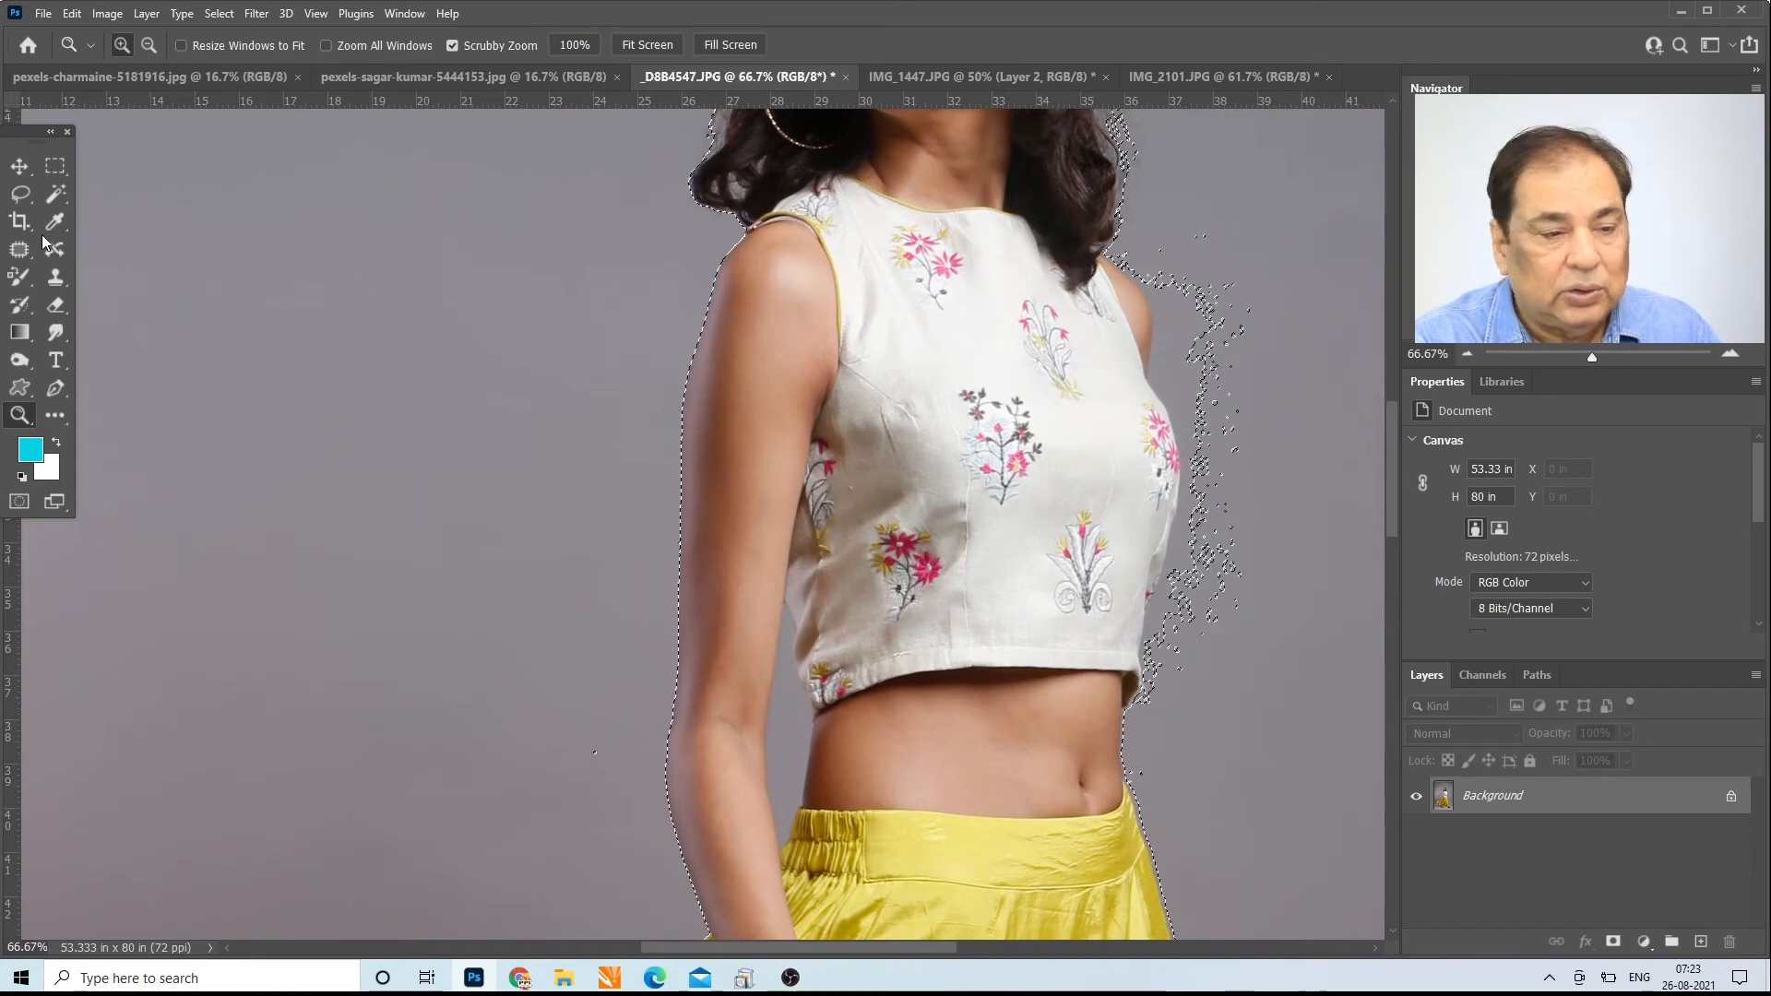
pyautogui.click(55, 194)
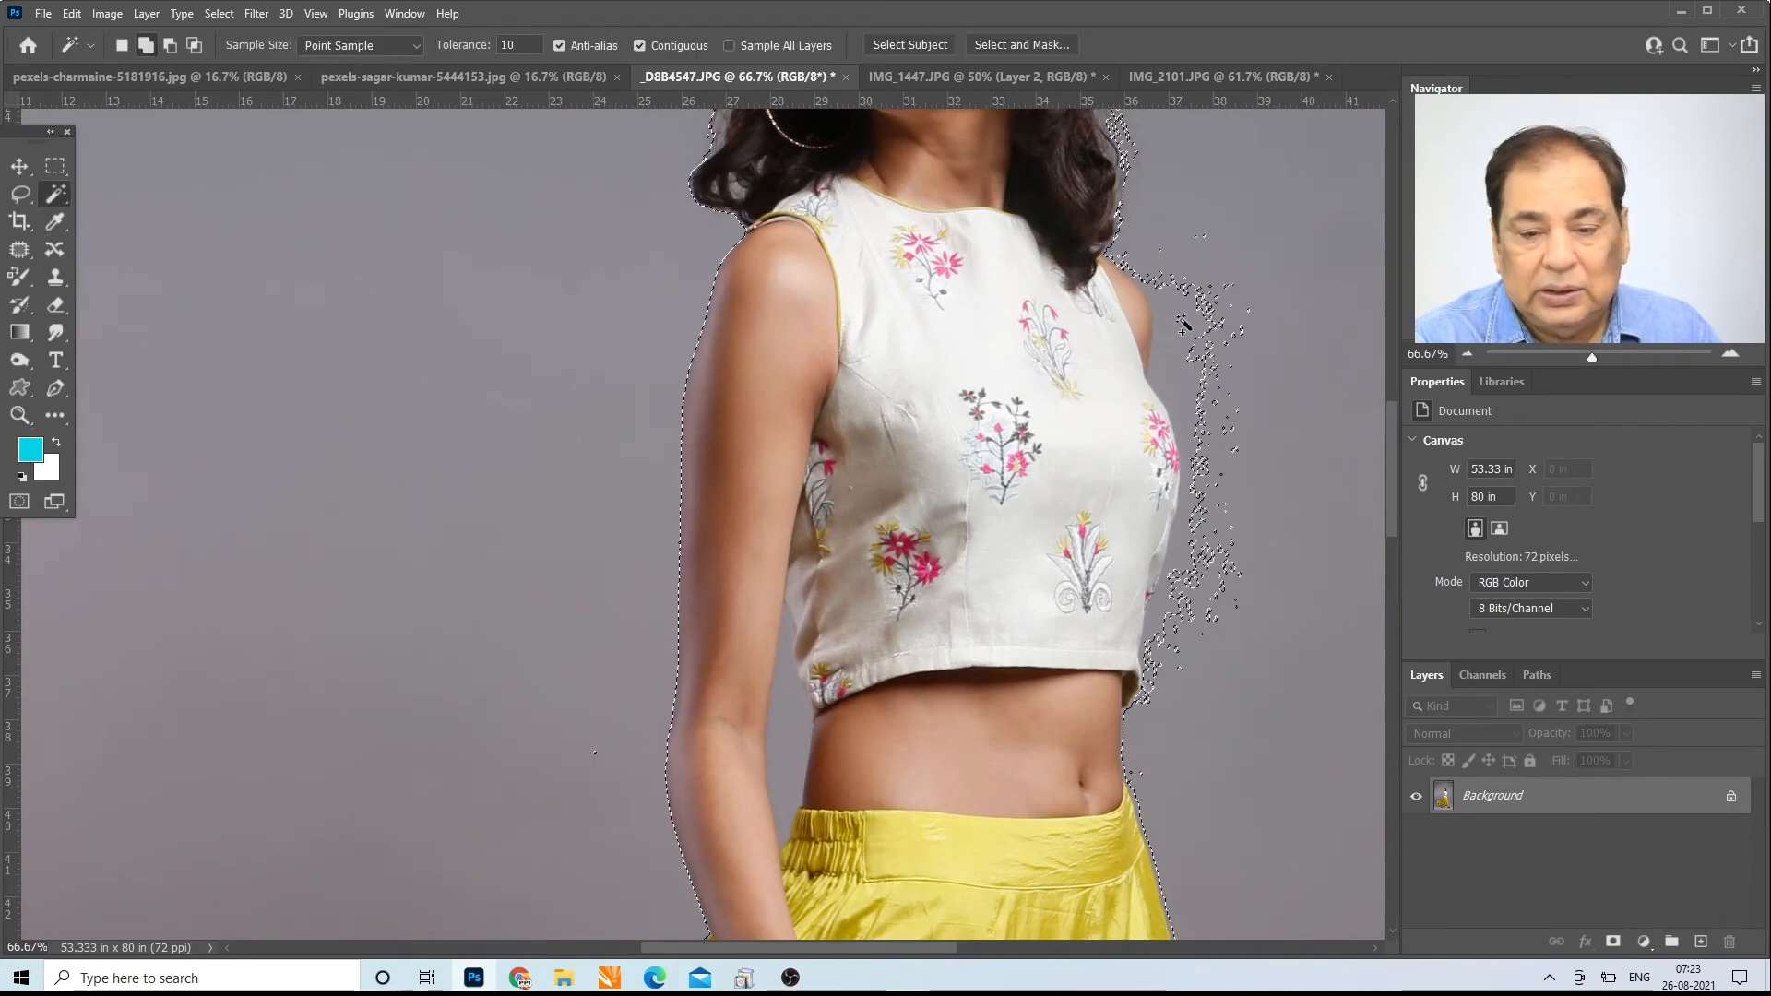
pyautogui.click(1195, 325)
pyautogui.click(798, 681)
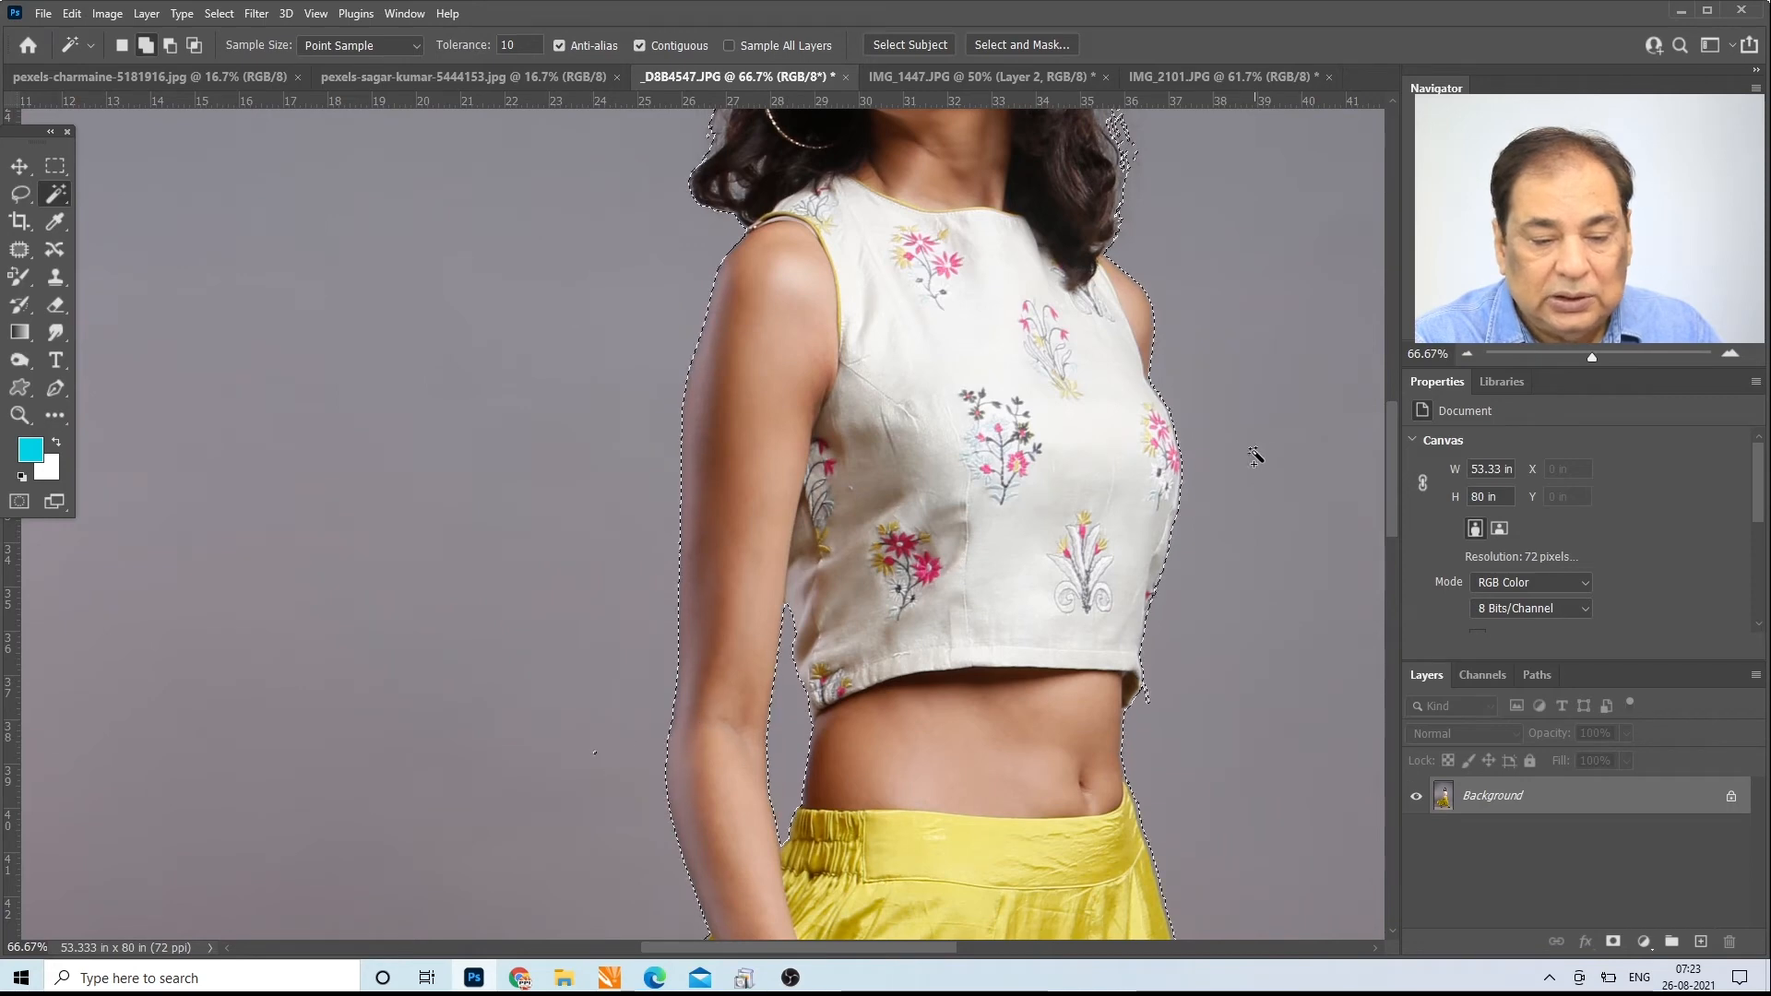
# Step: Add the backdrop around the skirt and the studio floor below the feet to the Magic Wand selection
pyautogui.moveTo(1397, 429); pyautogui.dragTo(1454, 581)
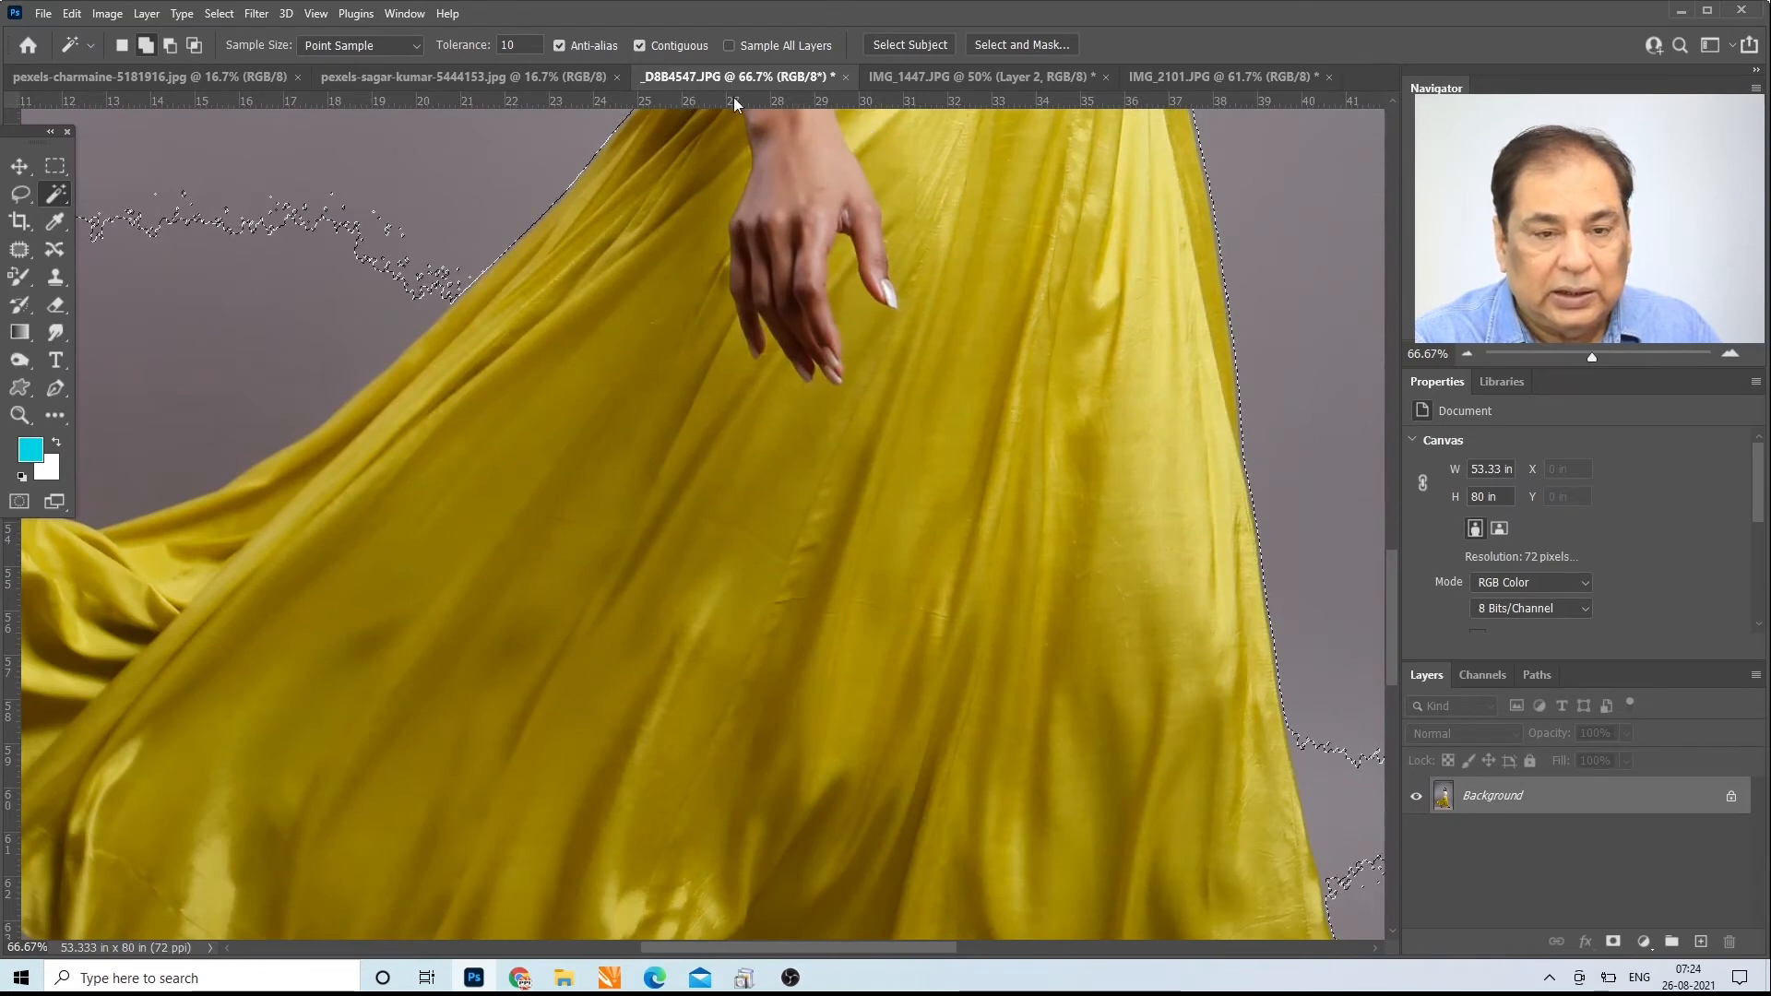
pyautogui.click(18, 417)
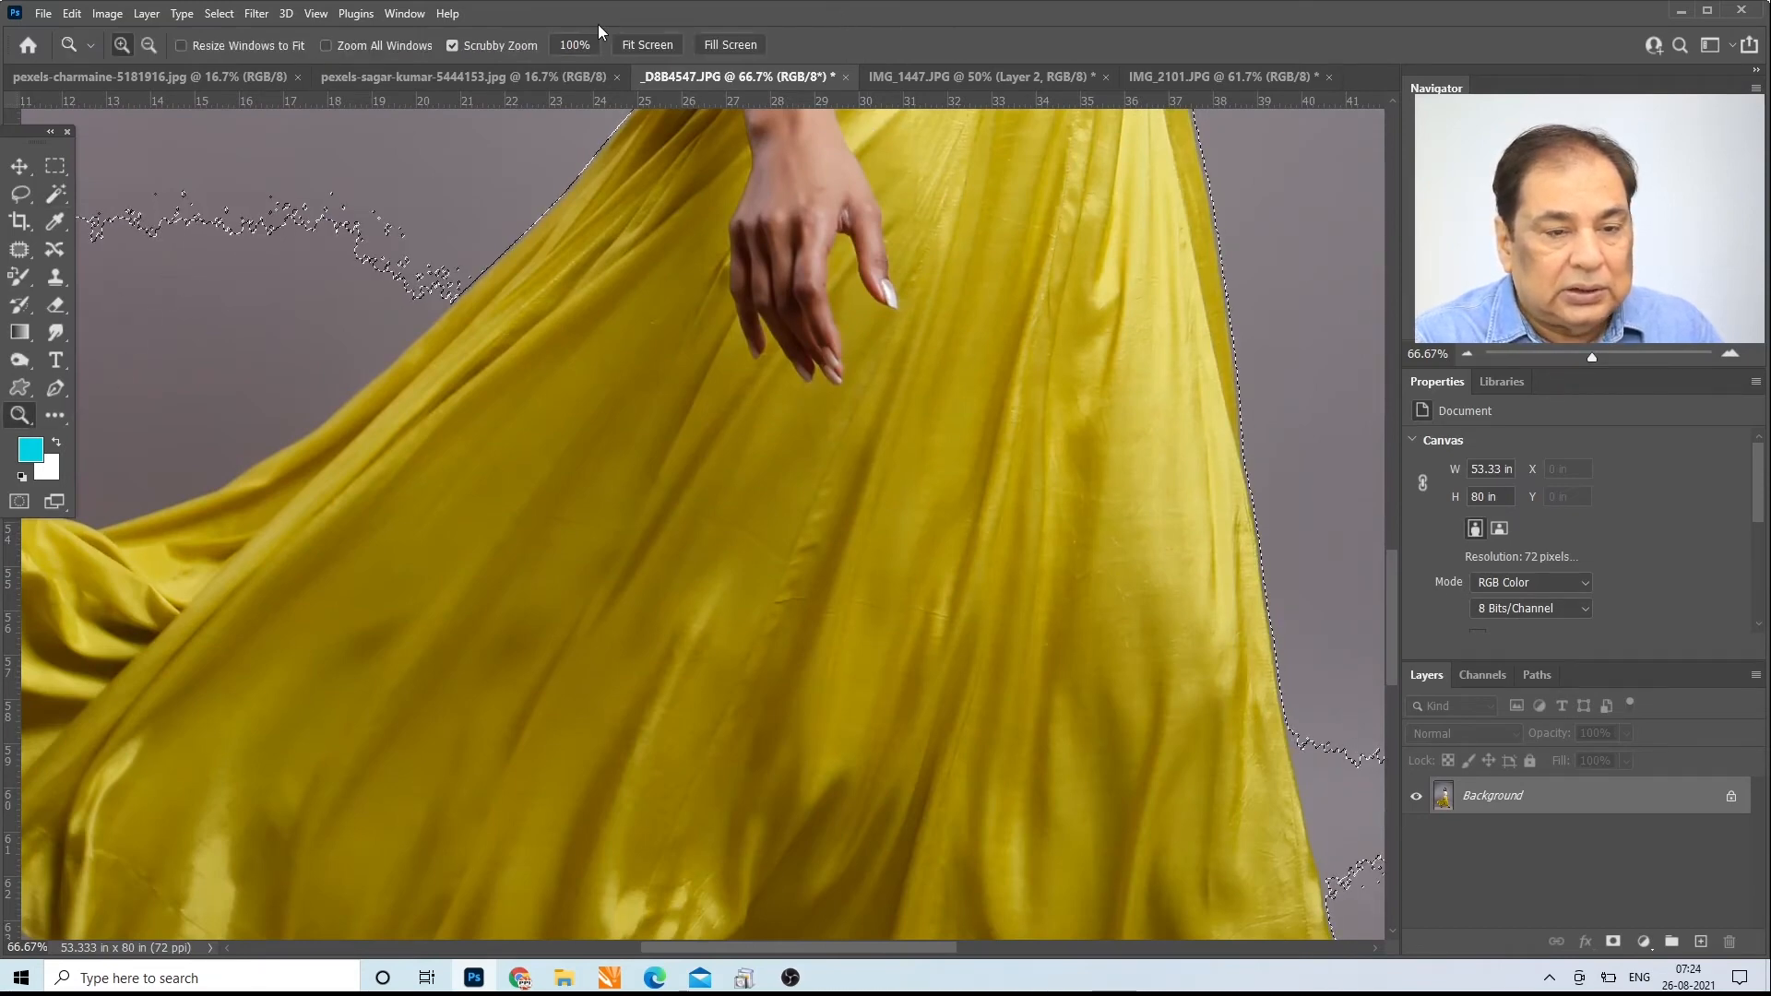
pyautogui.click(647, 45)
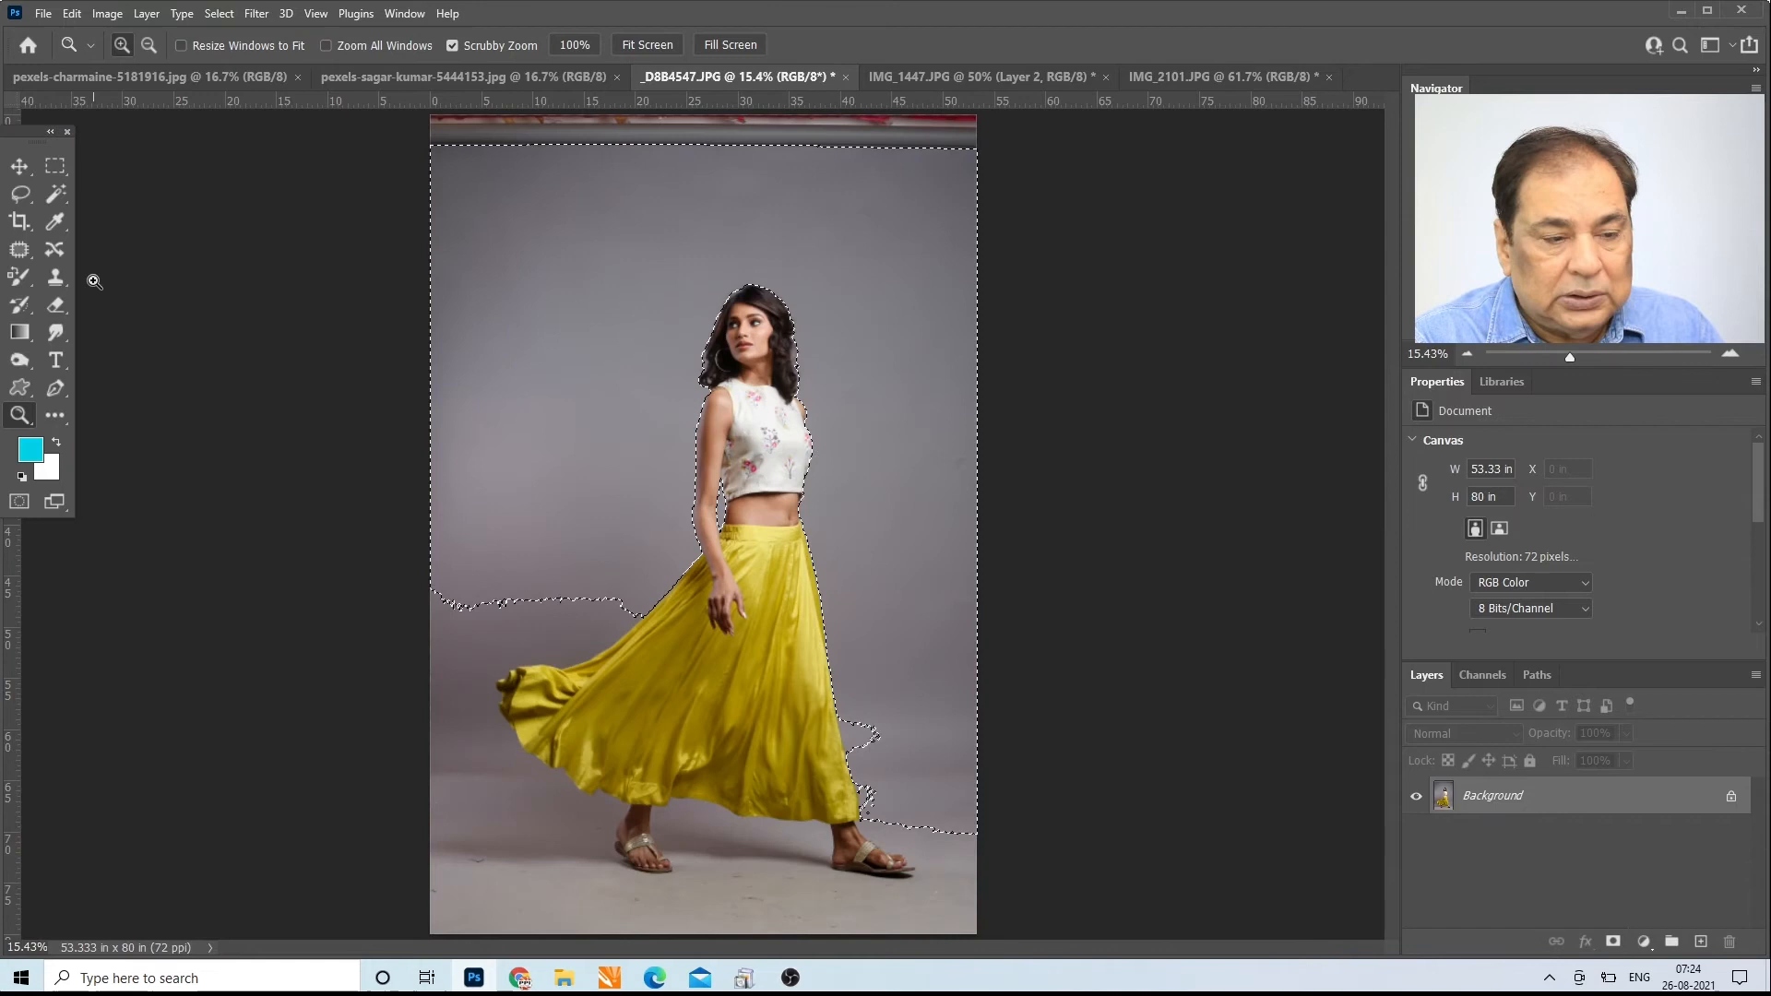
pyautogui.click(55, 193)
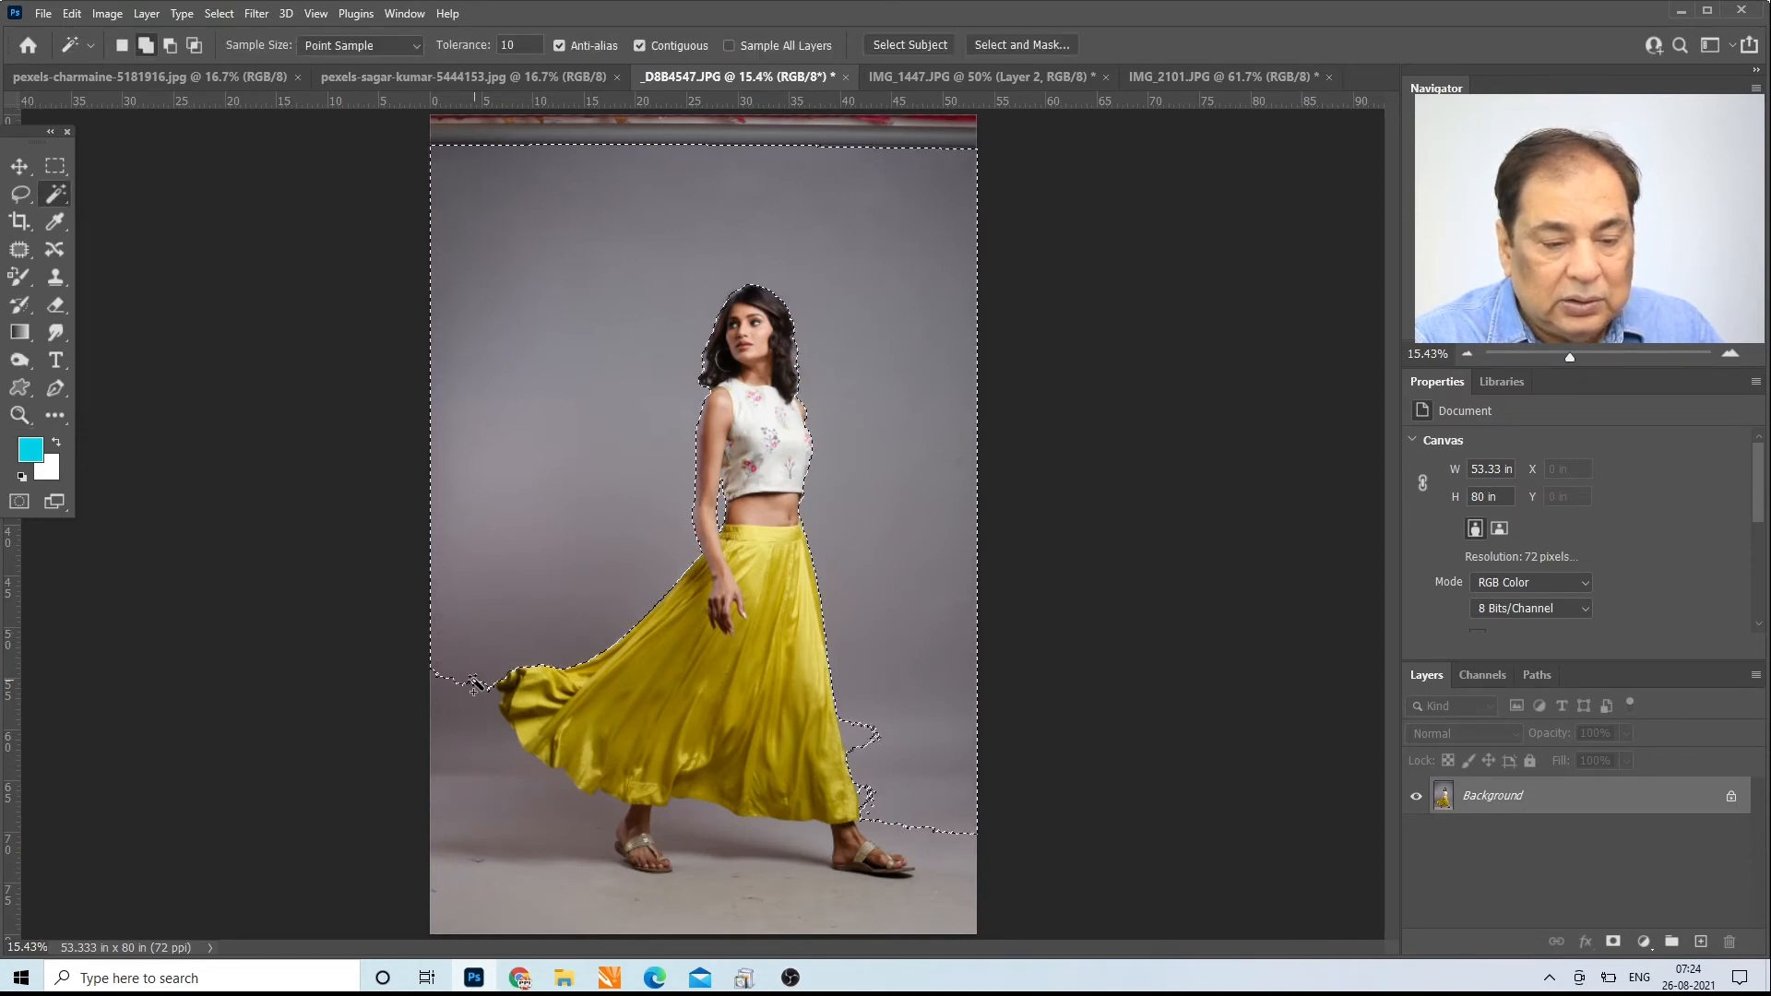
pyautogui.click(510, 781)
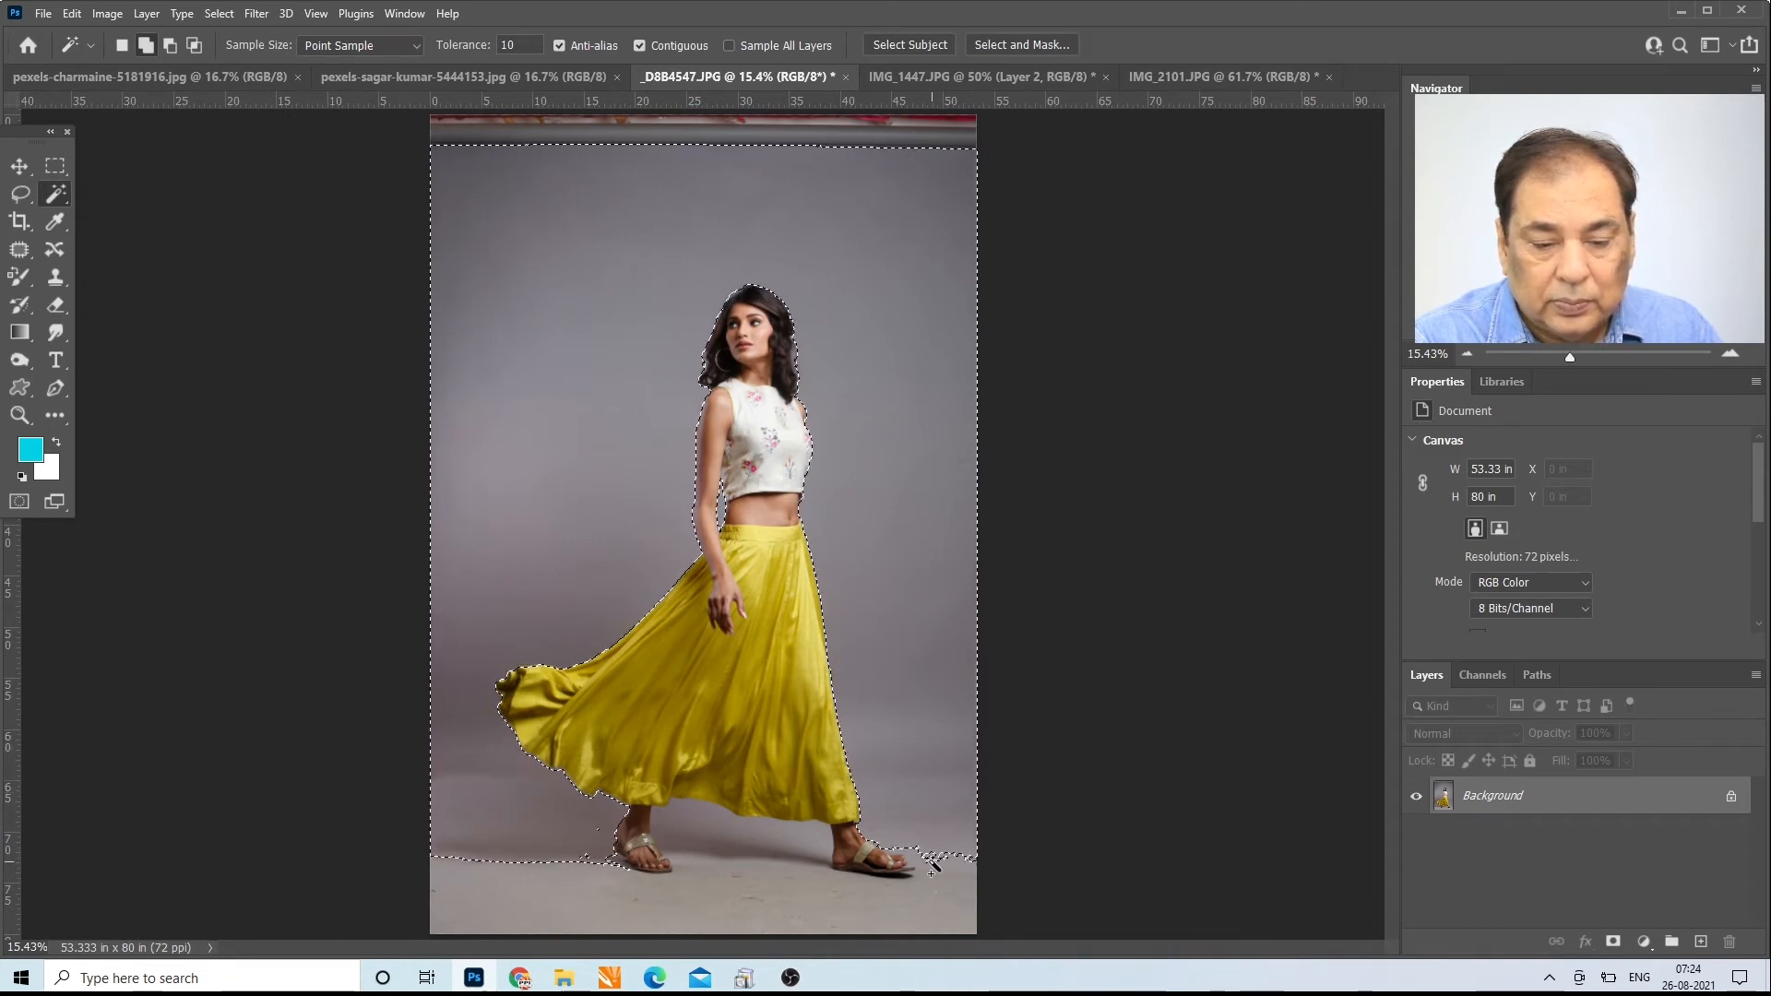
pyautogui.click(893, 907)
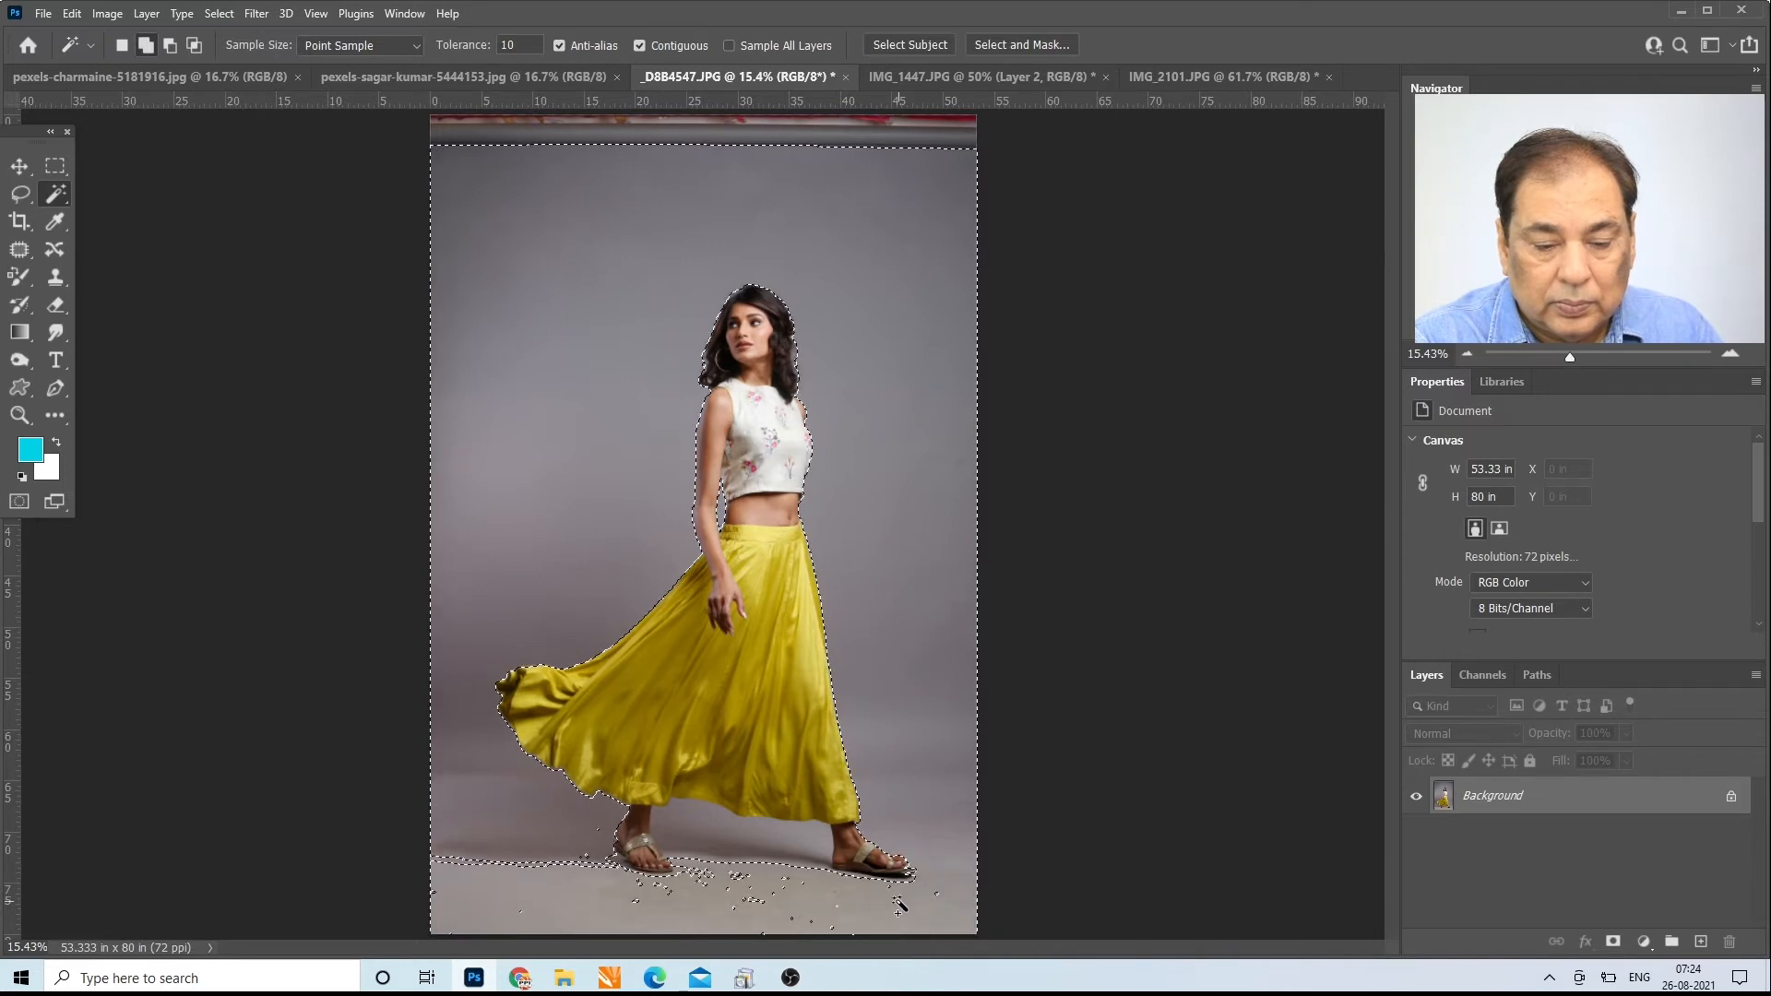
pyautogui.rightClick(790, 874)
pyautogui.click(758, 892)
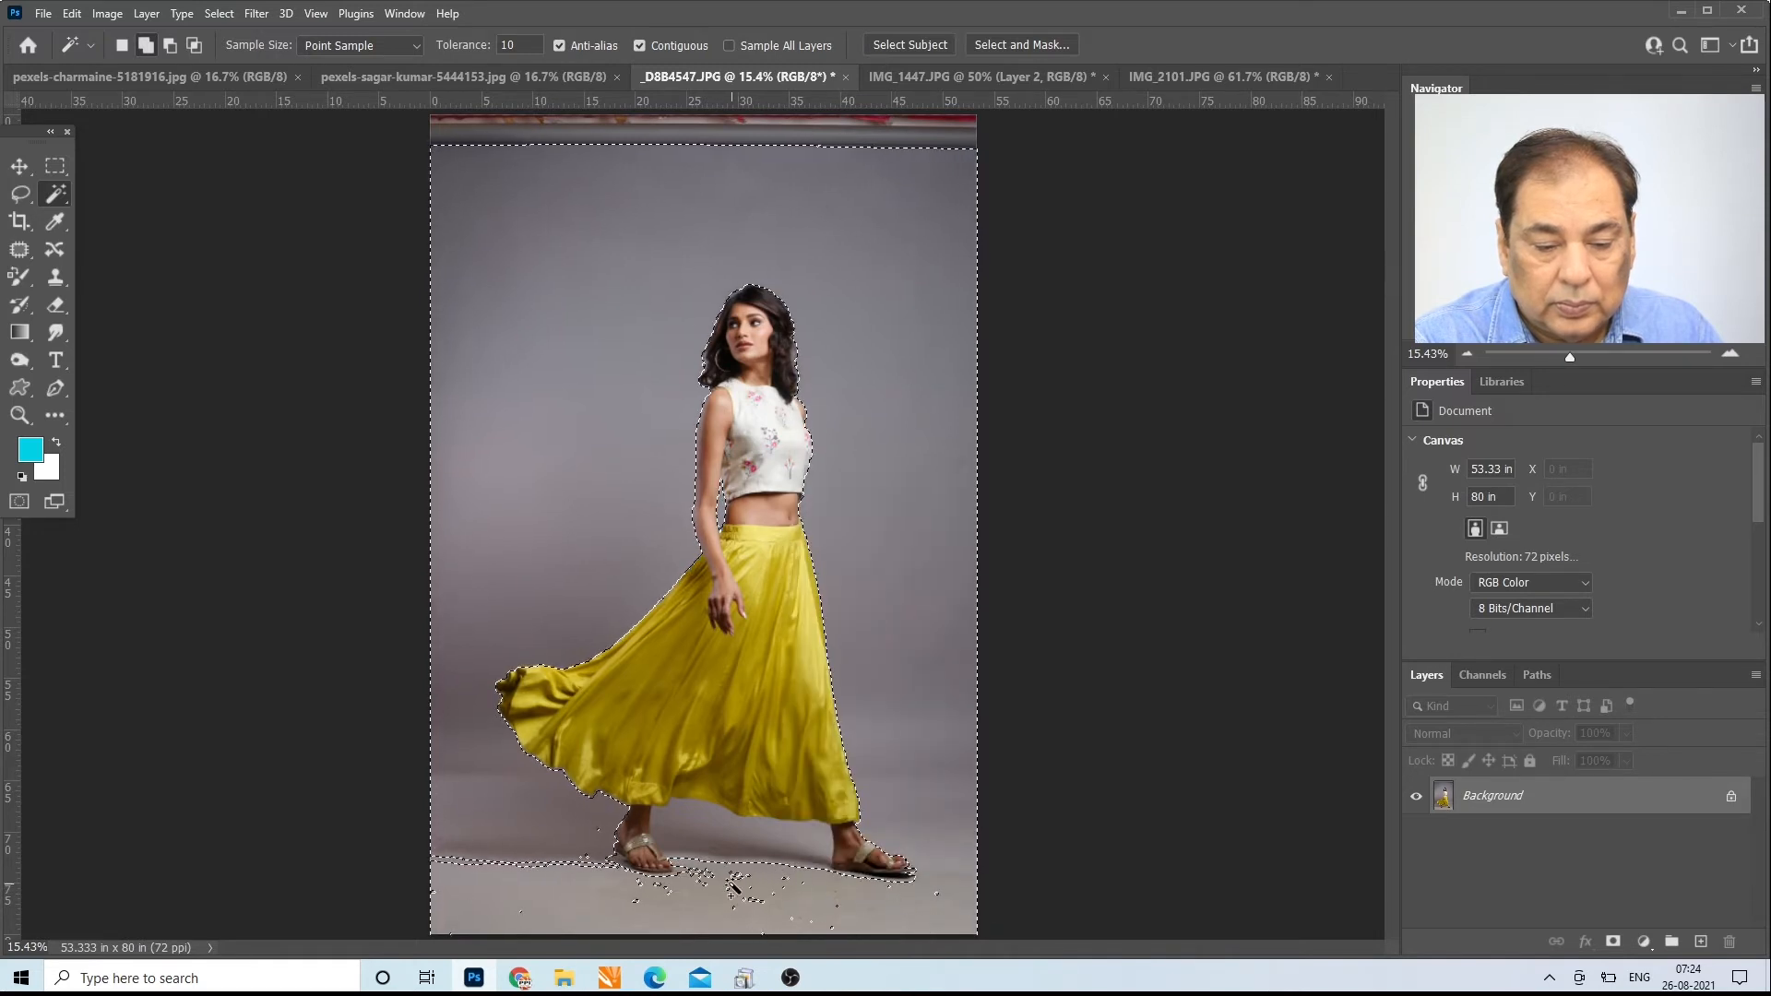
pyautogui.click(734, 888)
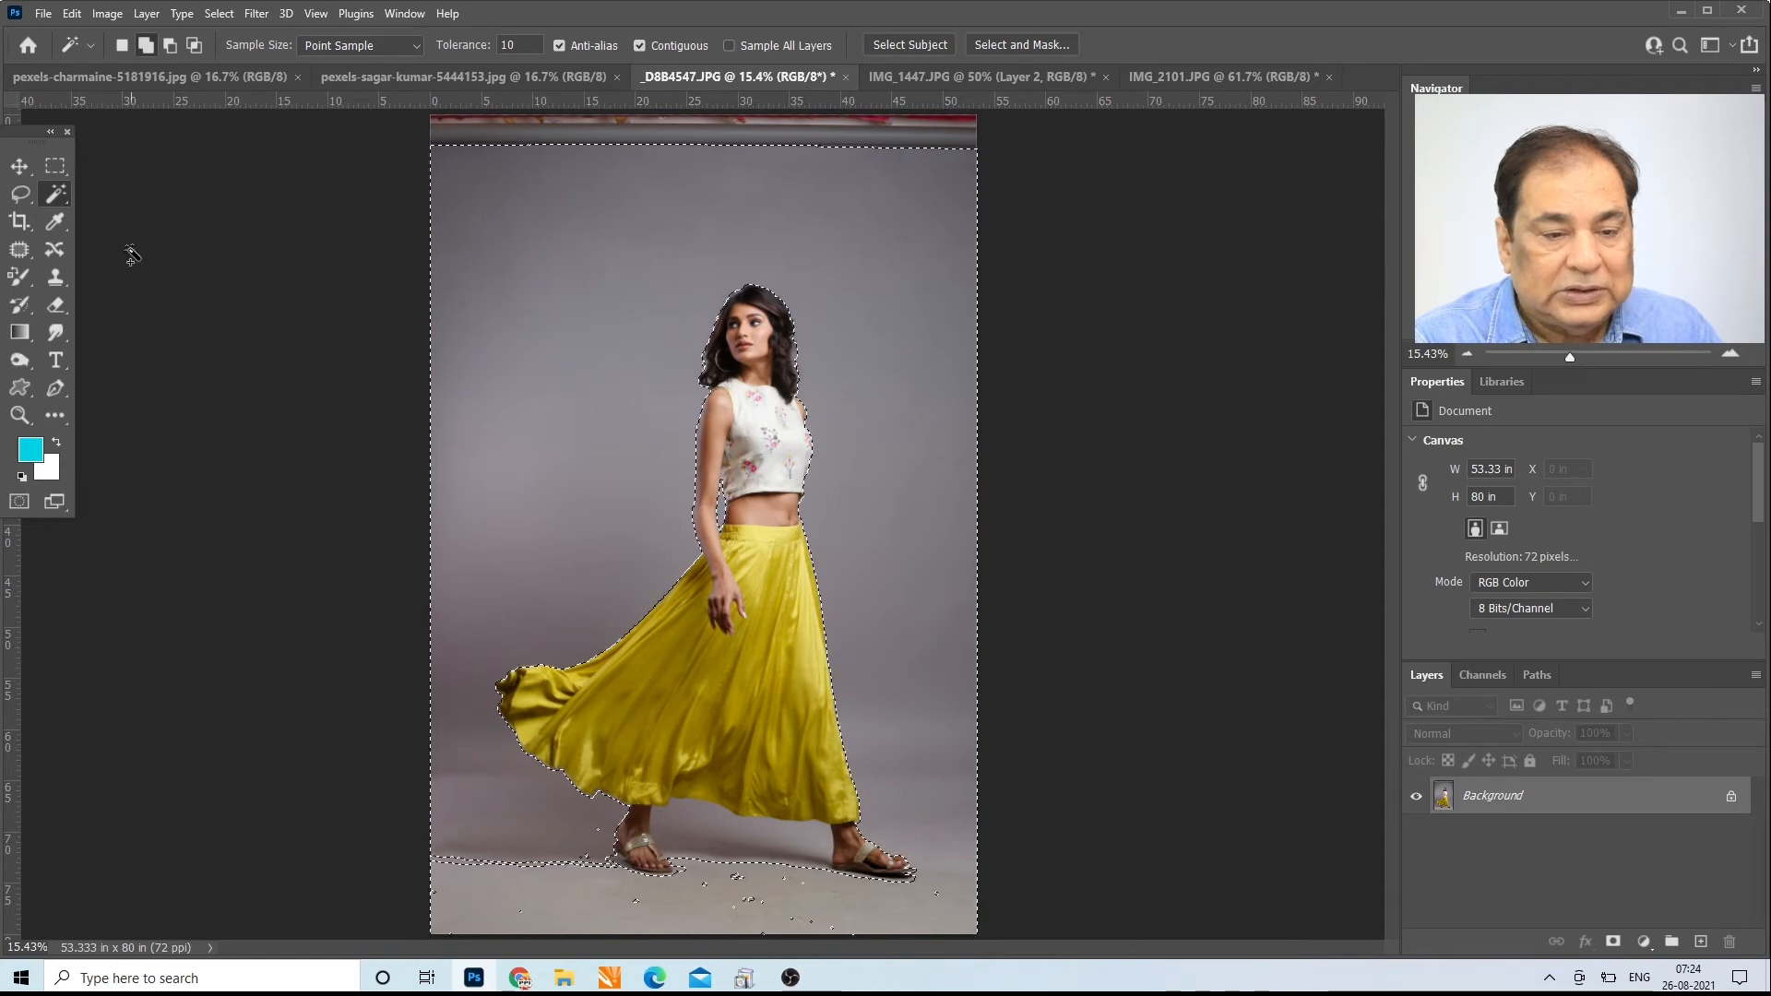
# Step: Add the unselected specks and strips on the floor around the feet to the selection with the Lasso tool
pyautogui.click(21, 193)
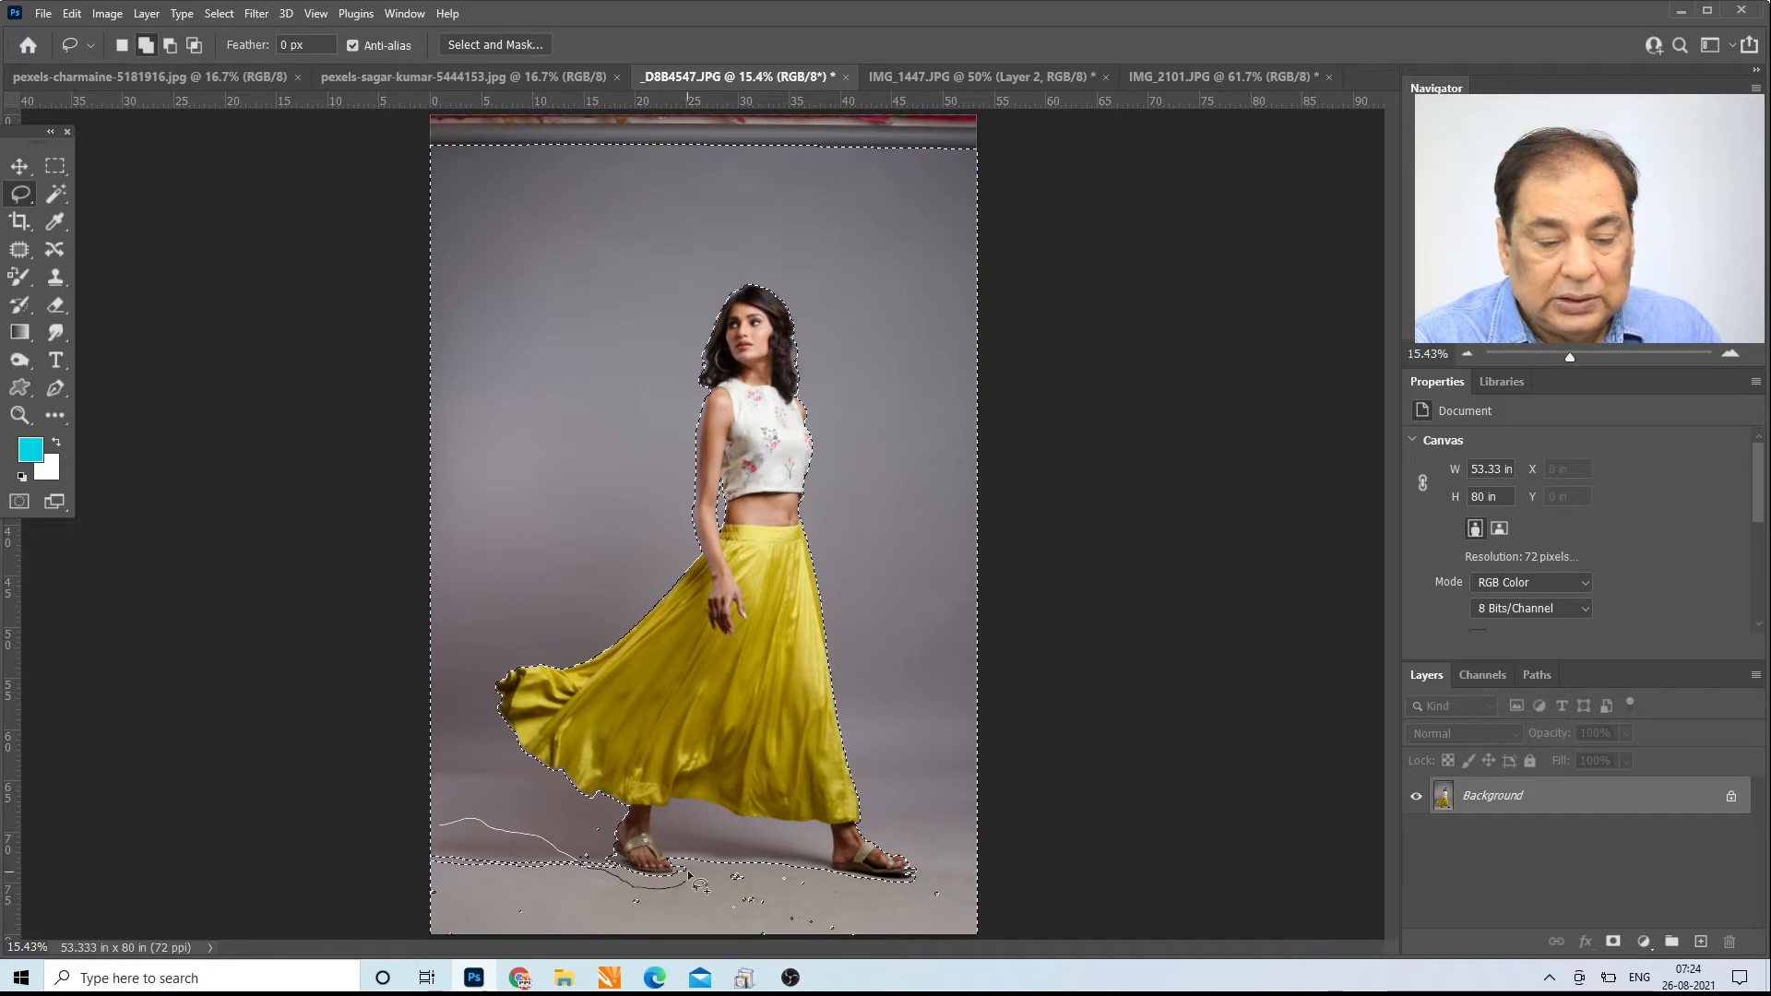
pyautogui.moveTo(691, 934); pyautogui.dragTo(441, 854)
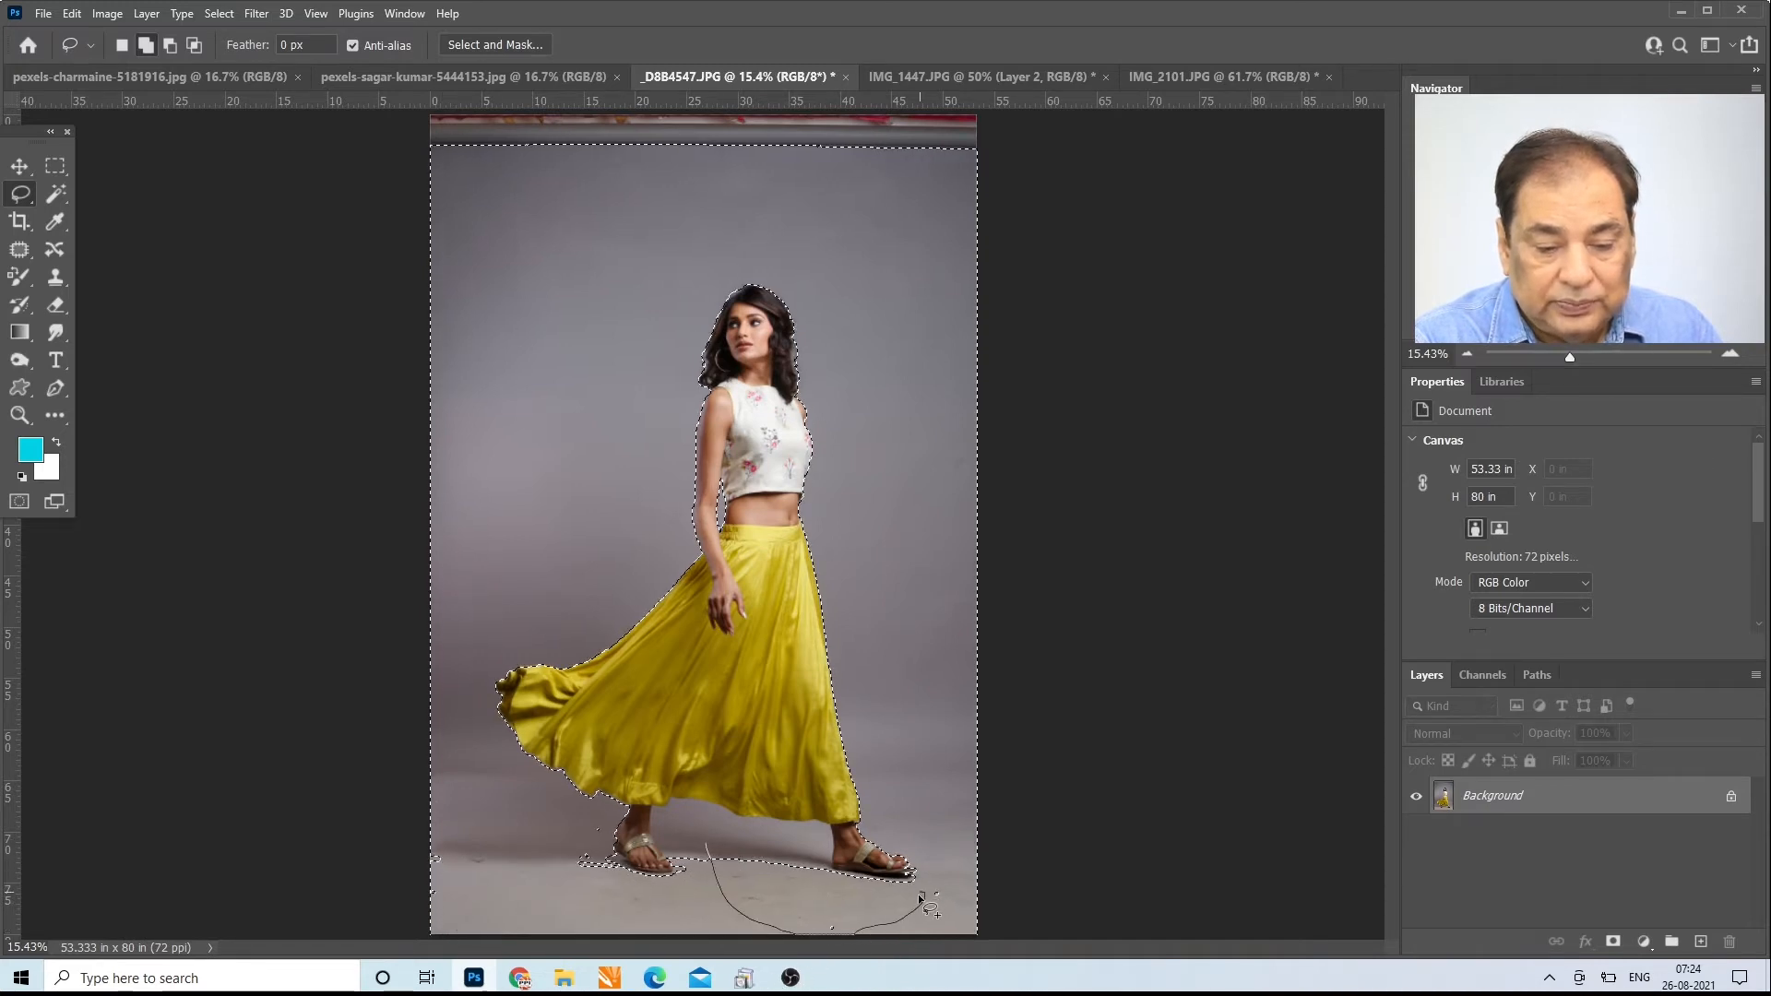
pyautogui.moveTo(955, 892); pyautogui.dragTo(883, 925)
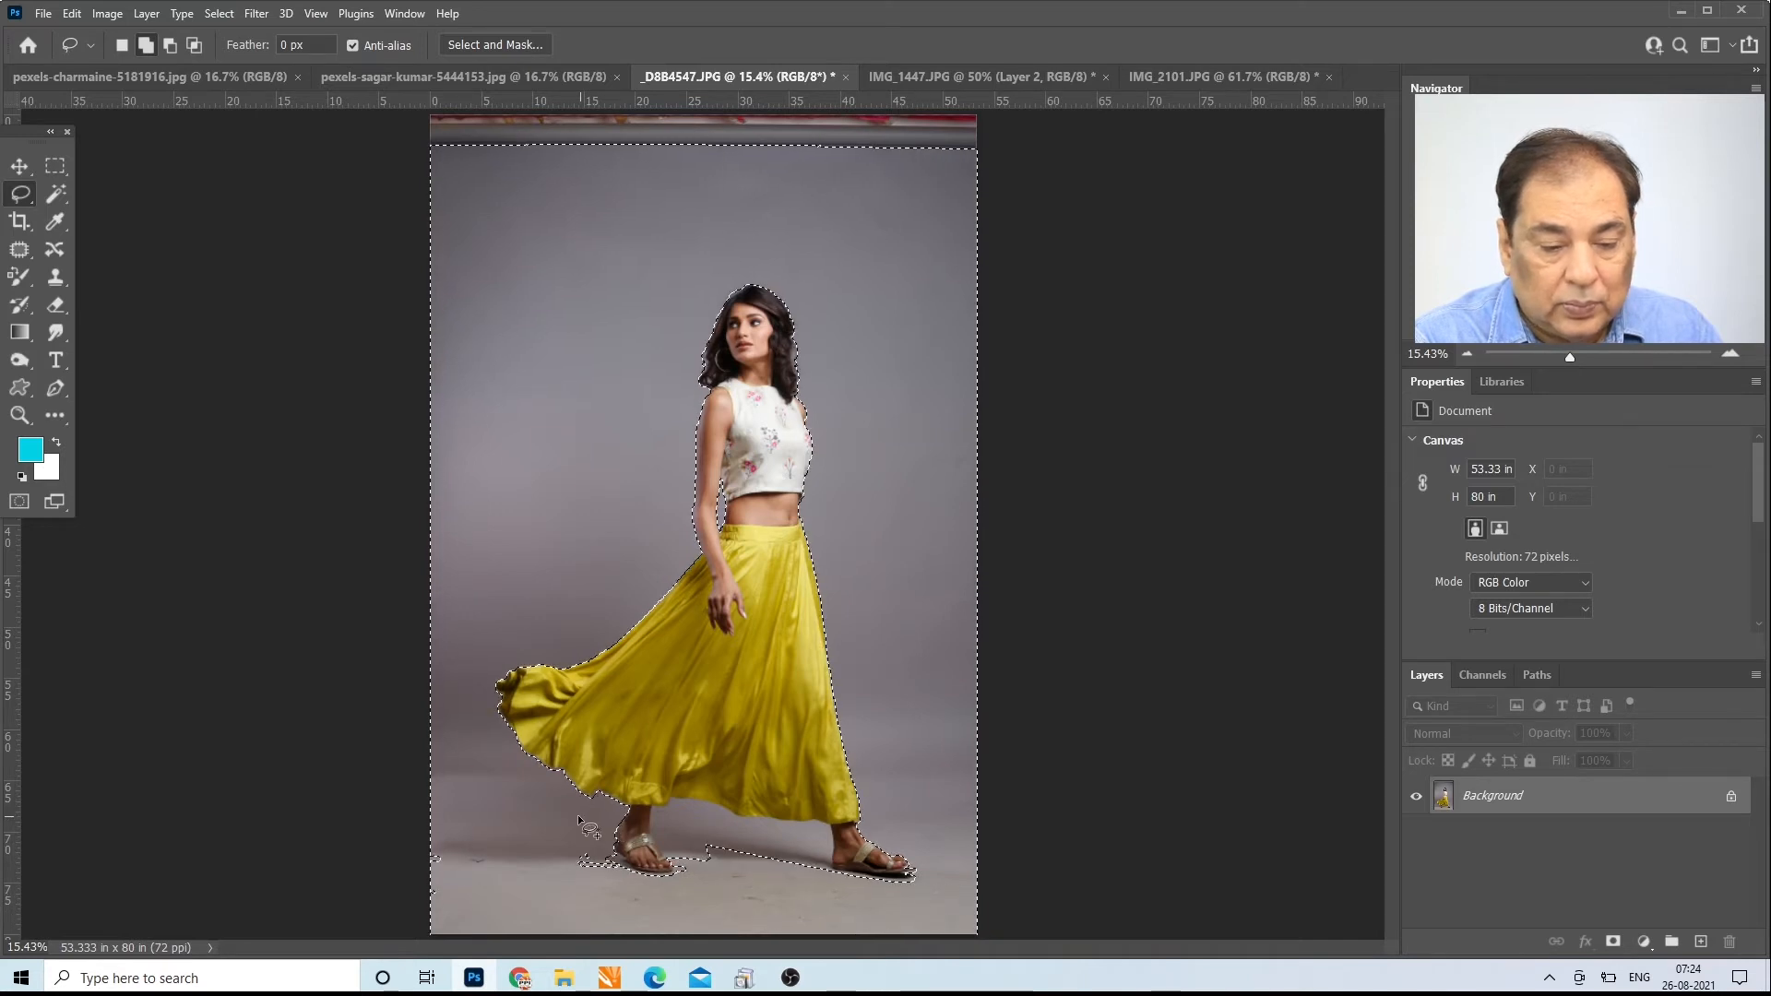
pyautogui.moveTo(563, 816); pyautogui.dragTo(601, 823)
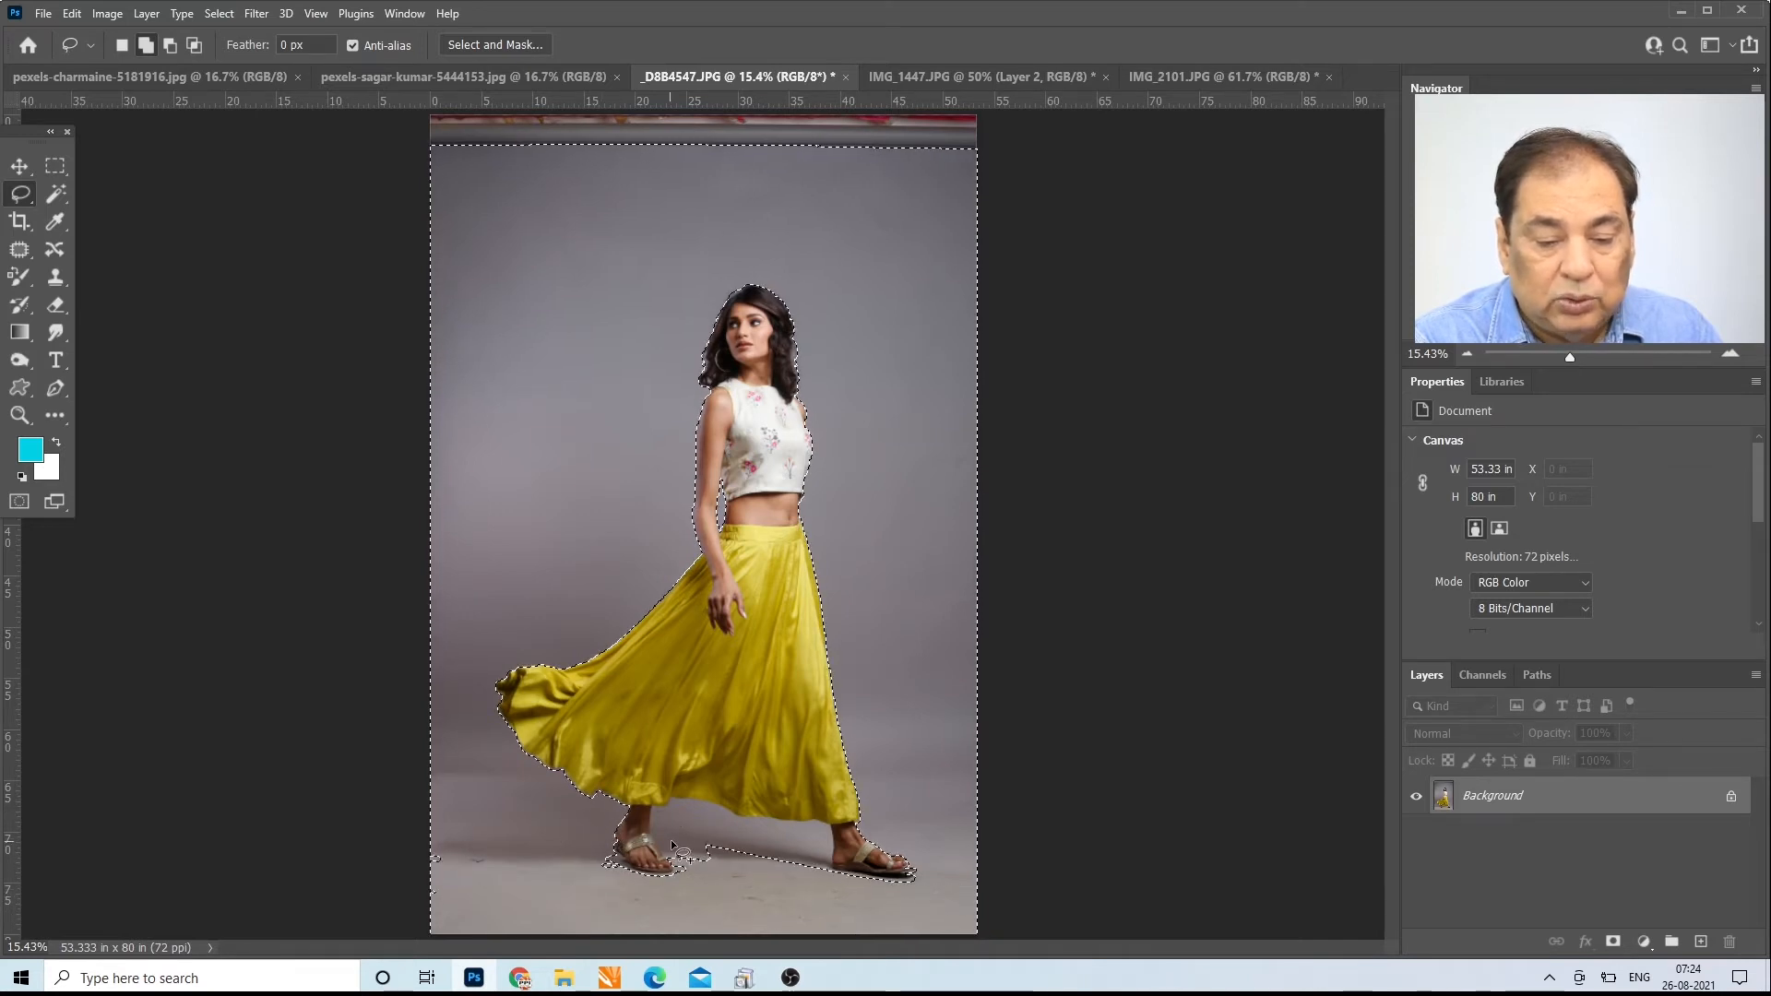
# Step: Add the backdrop beneath the skirt hem between the two feet to the selection with the Magic Wand
pyautogui.click(46, 191)
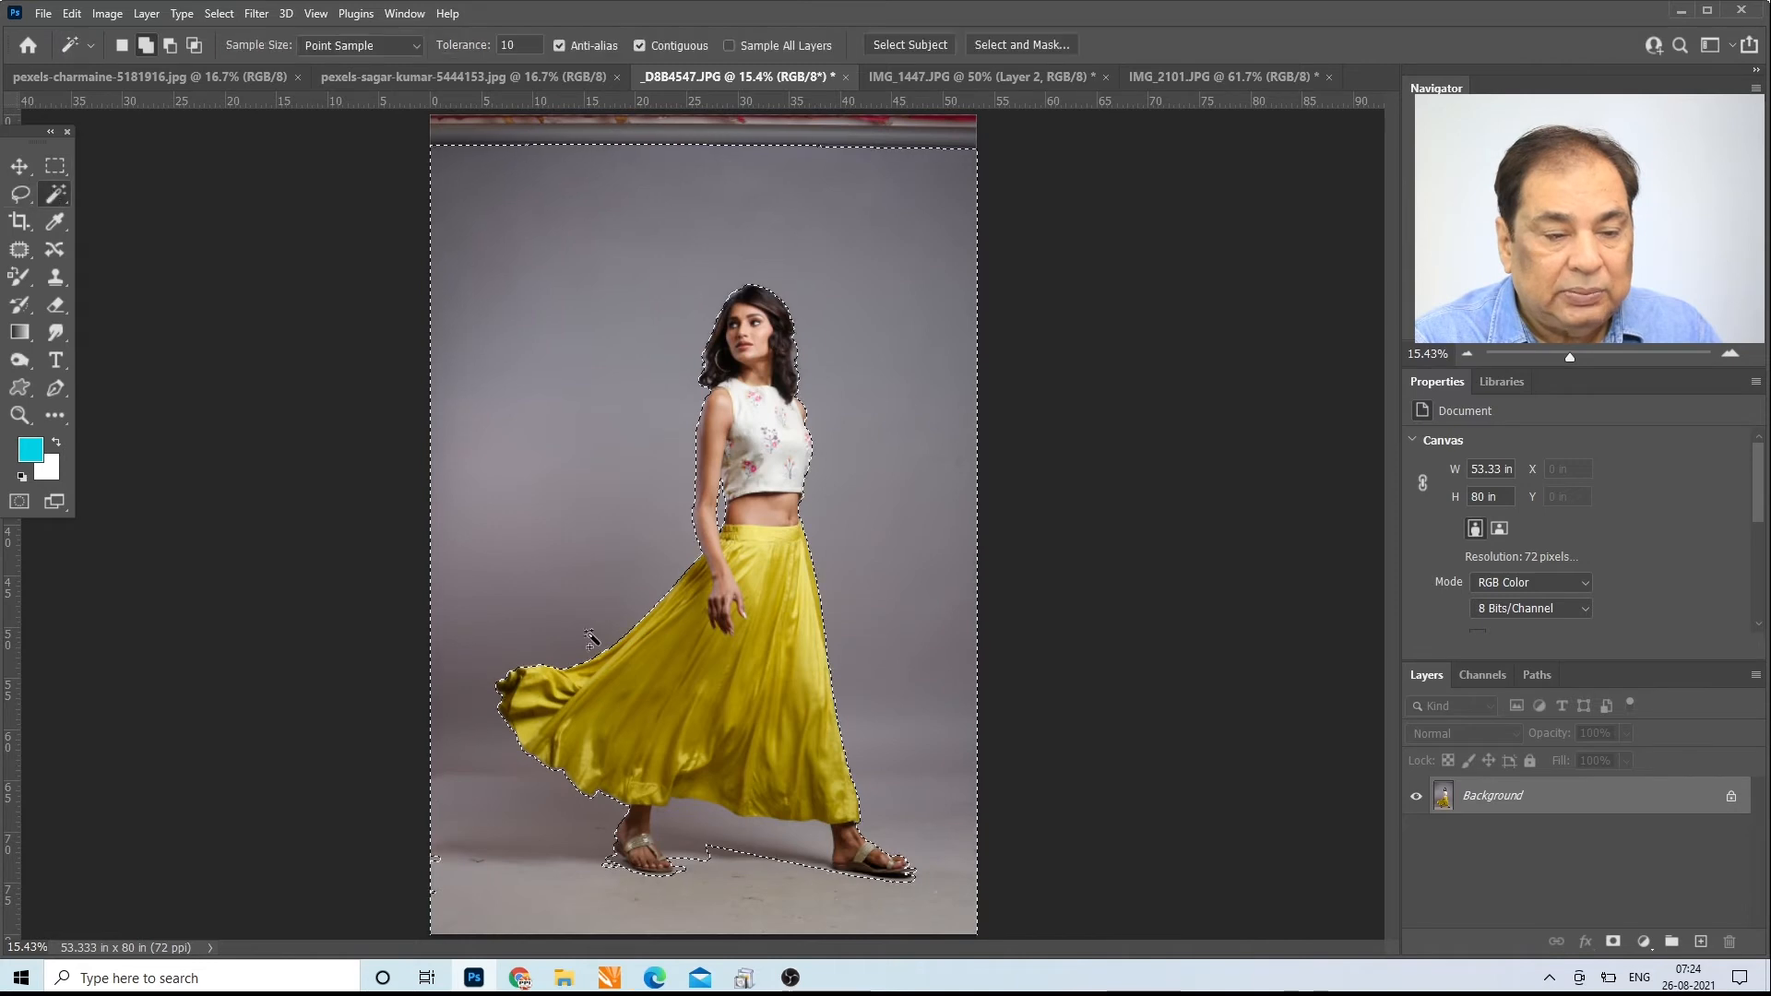
pyautogui.click(728, 819)
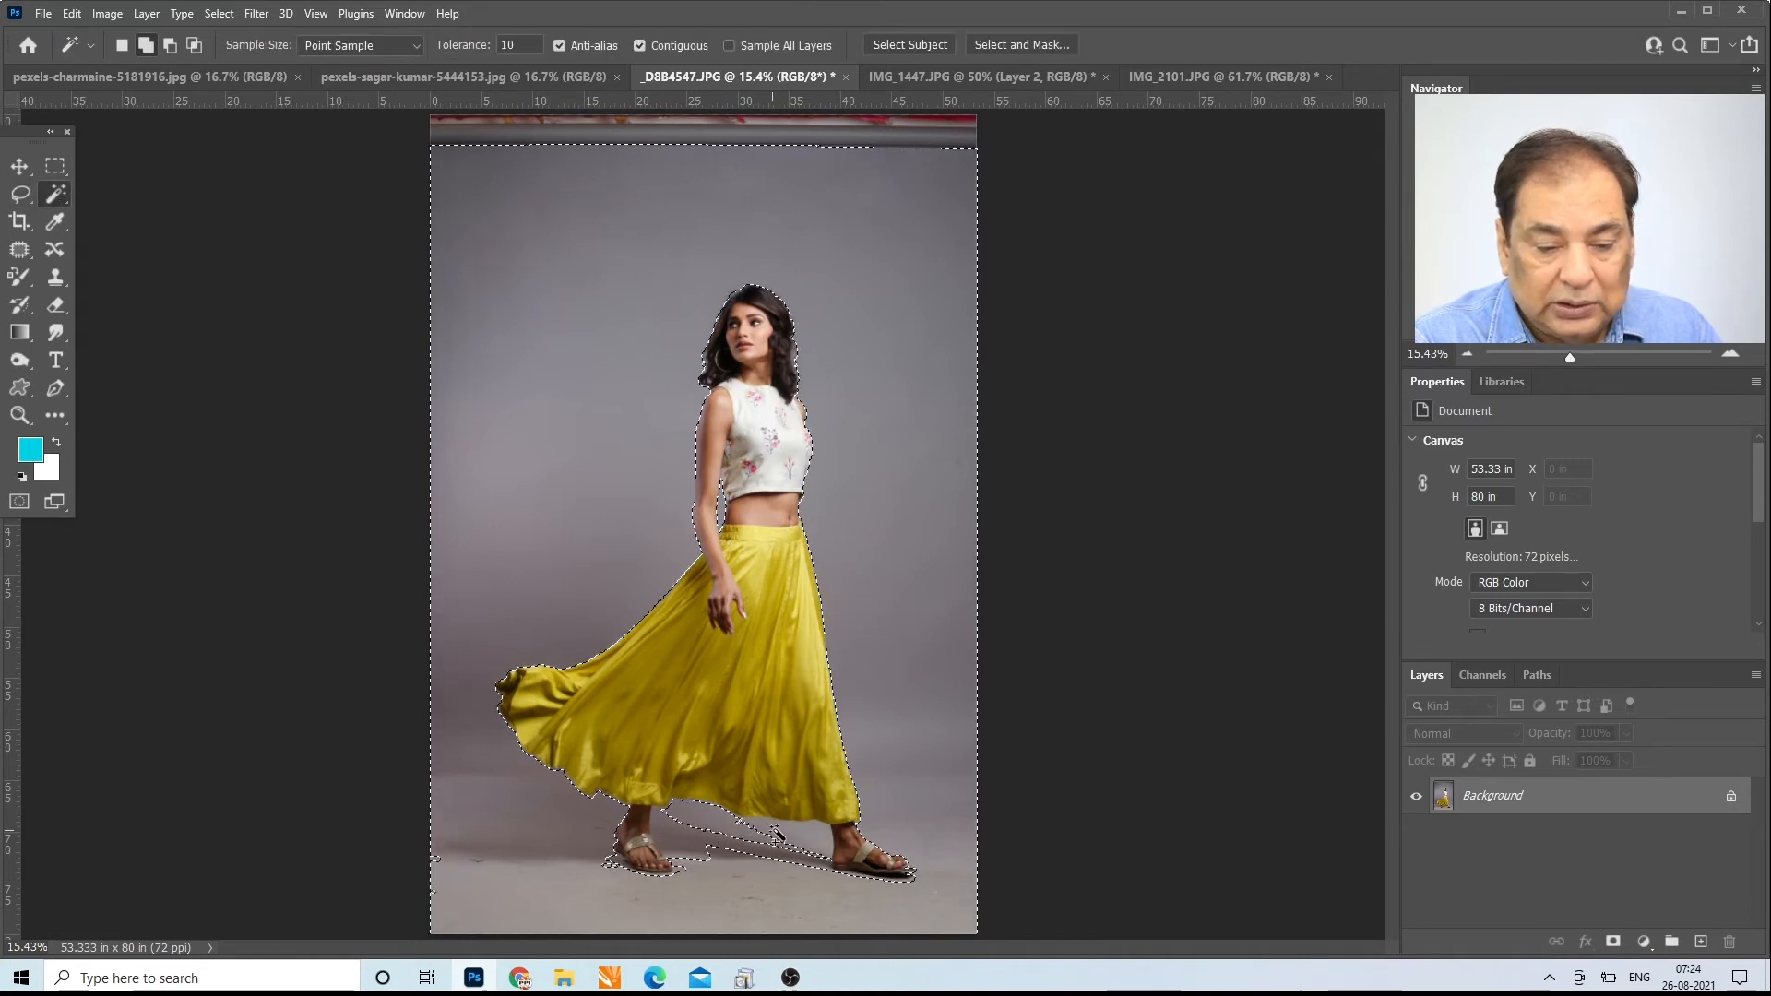
pyautogui.click(725, 832)
pyautogui.click(694, 837)
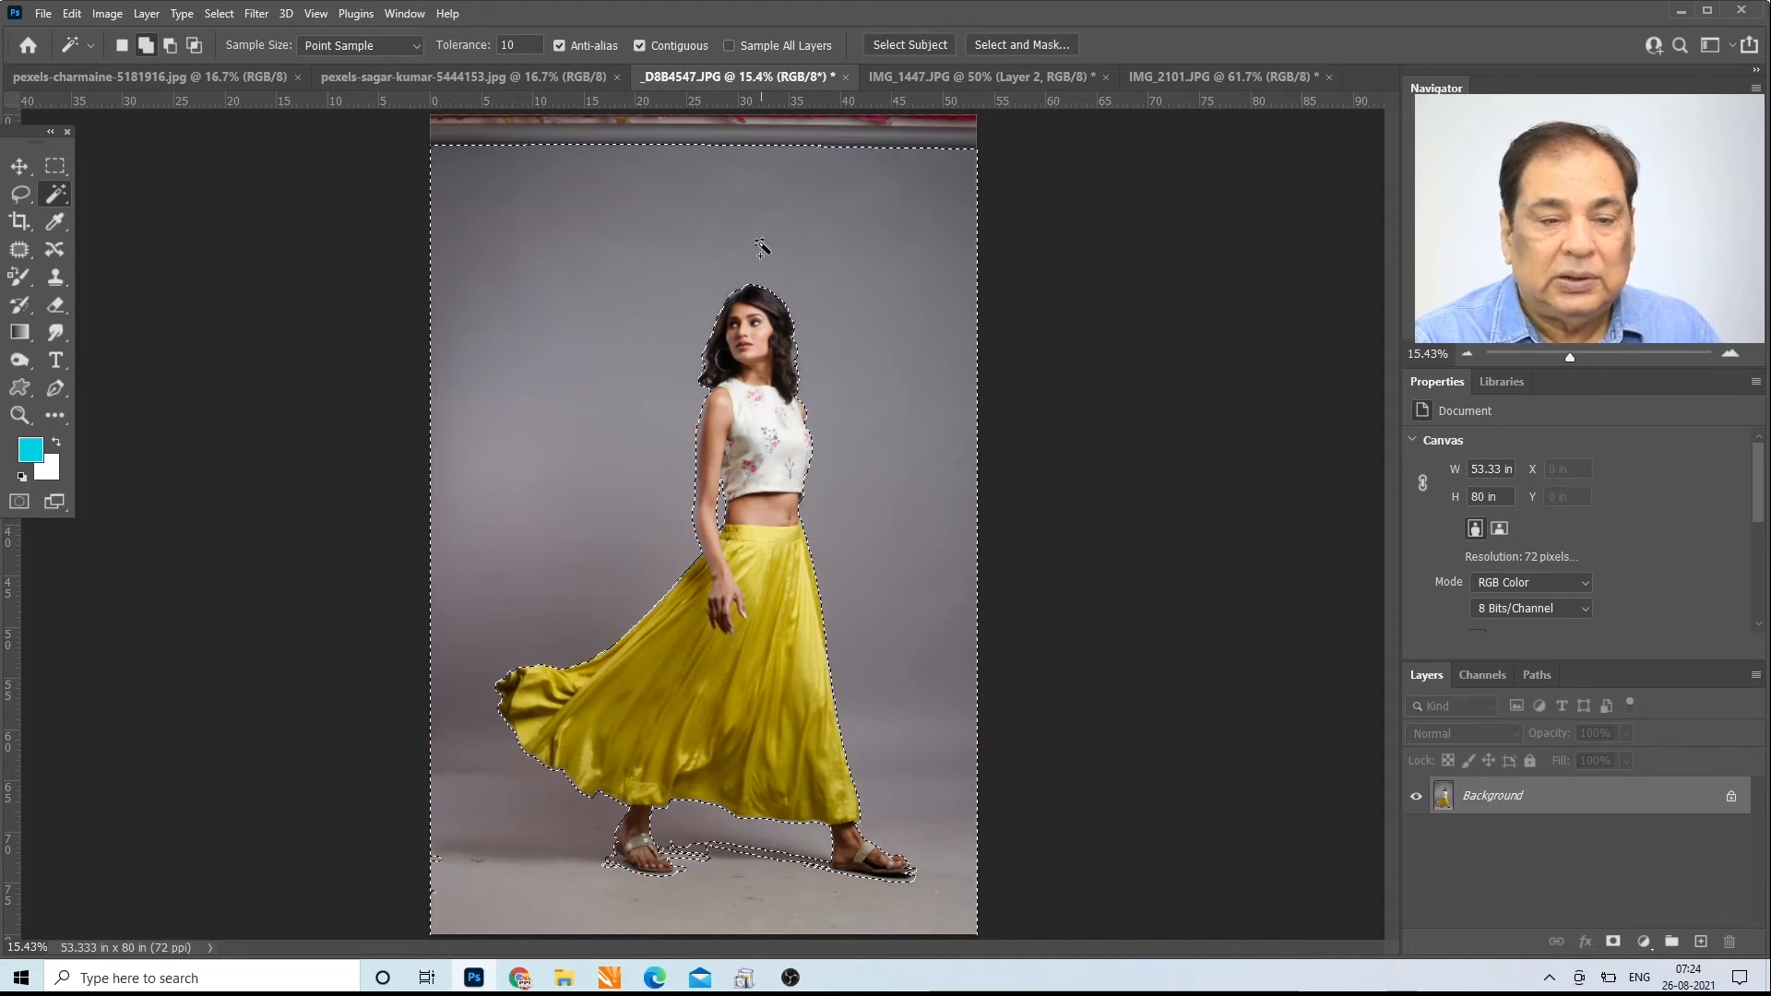
# Step: Turn off Contiguous and add the backdrop and the floor around the feet to the Magic Wand selection
pyautogui.click(639, 47)
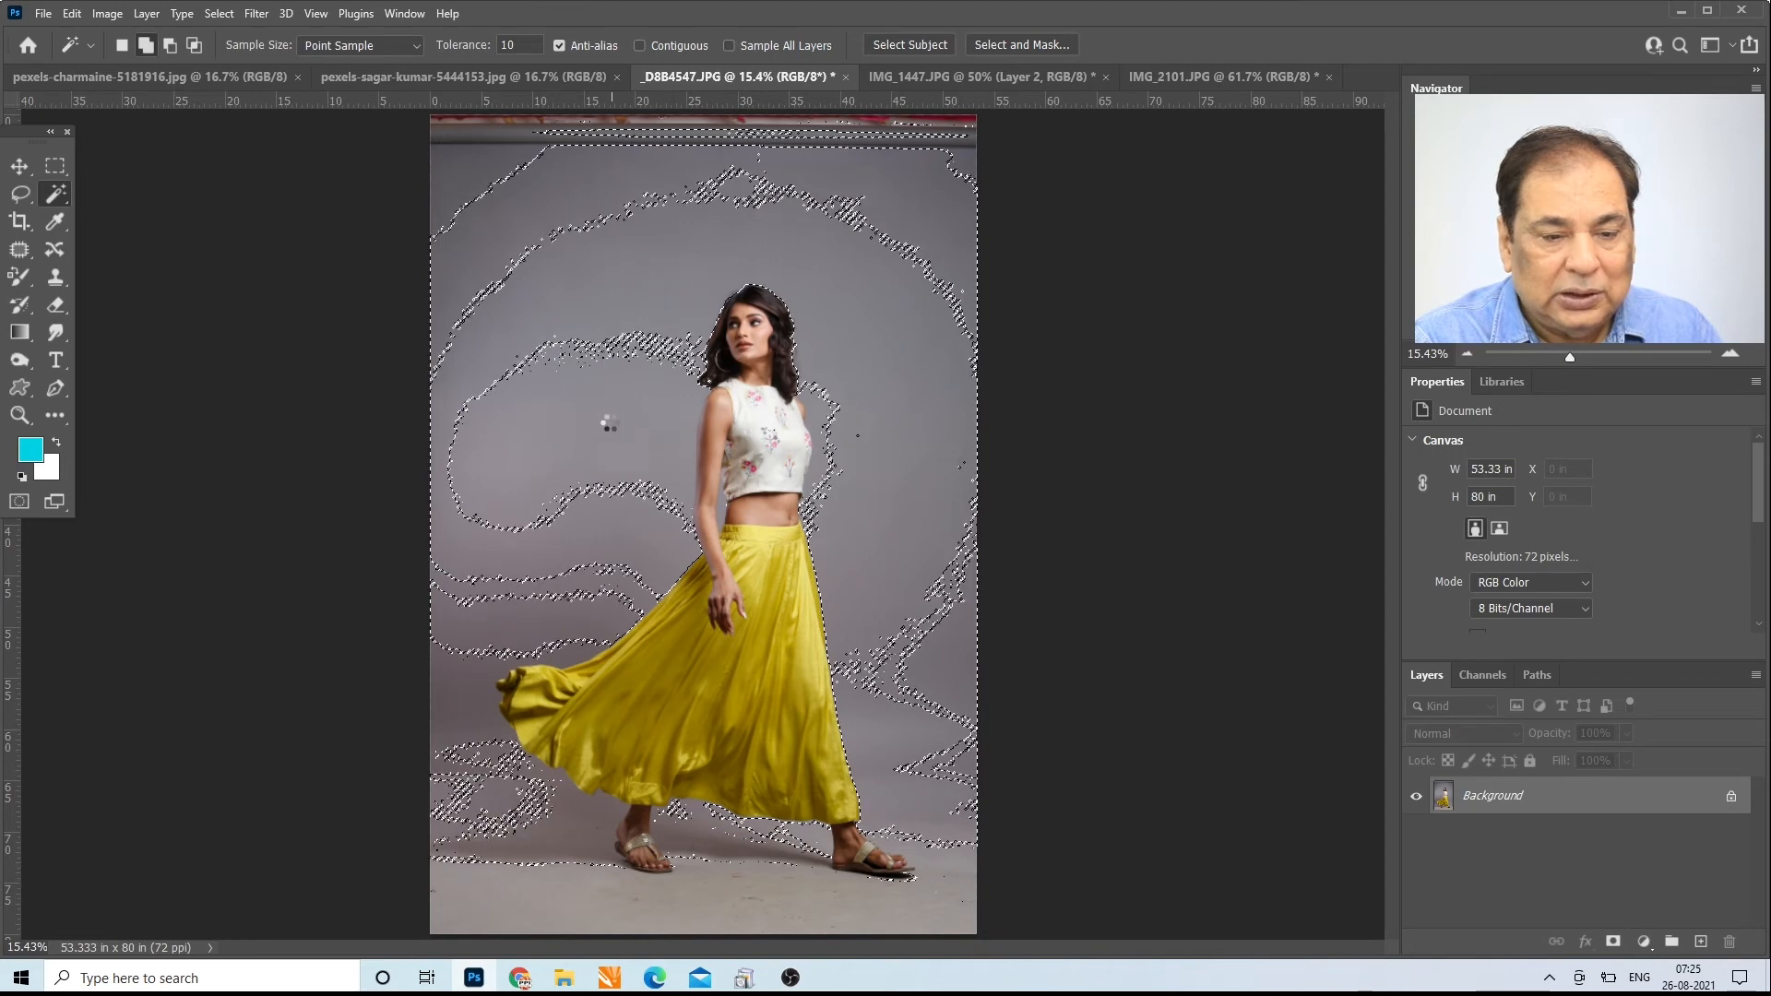
pyautogui.click(542, 214)
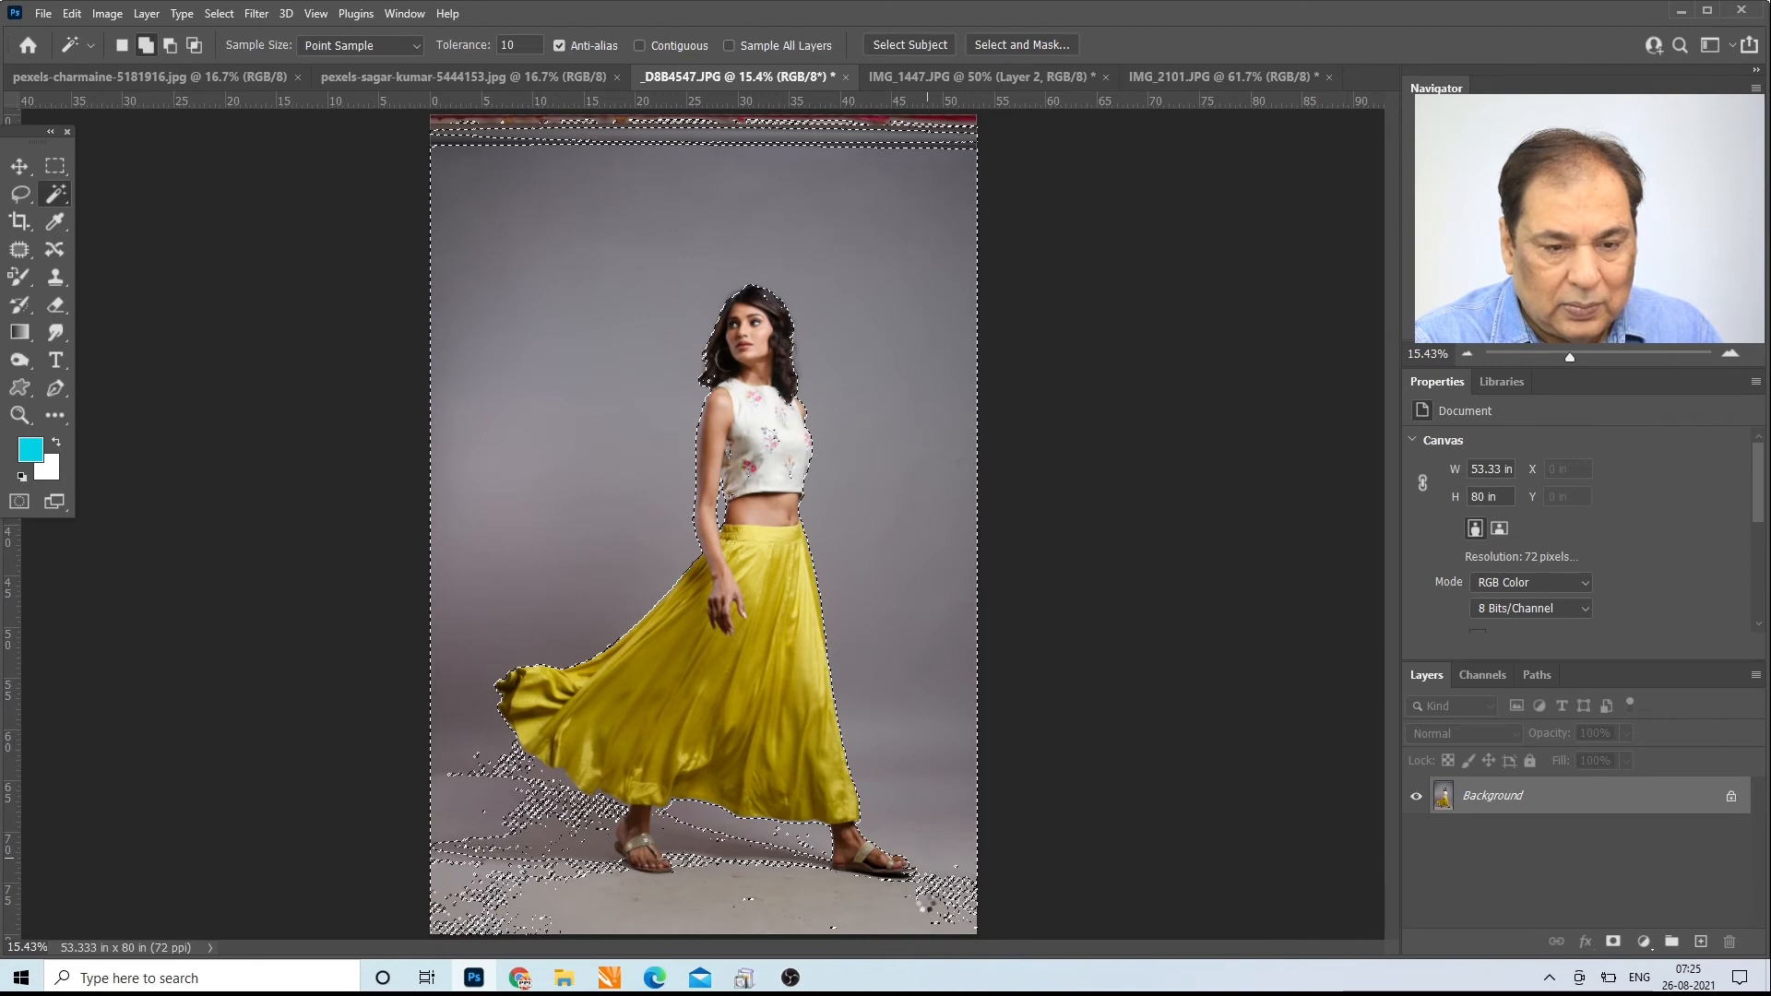
pyautogui.click(799, 903)
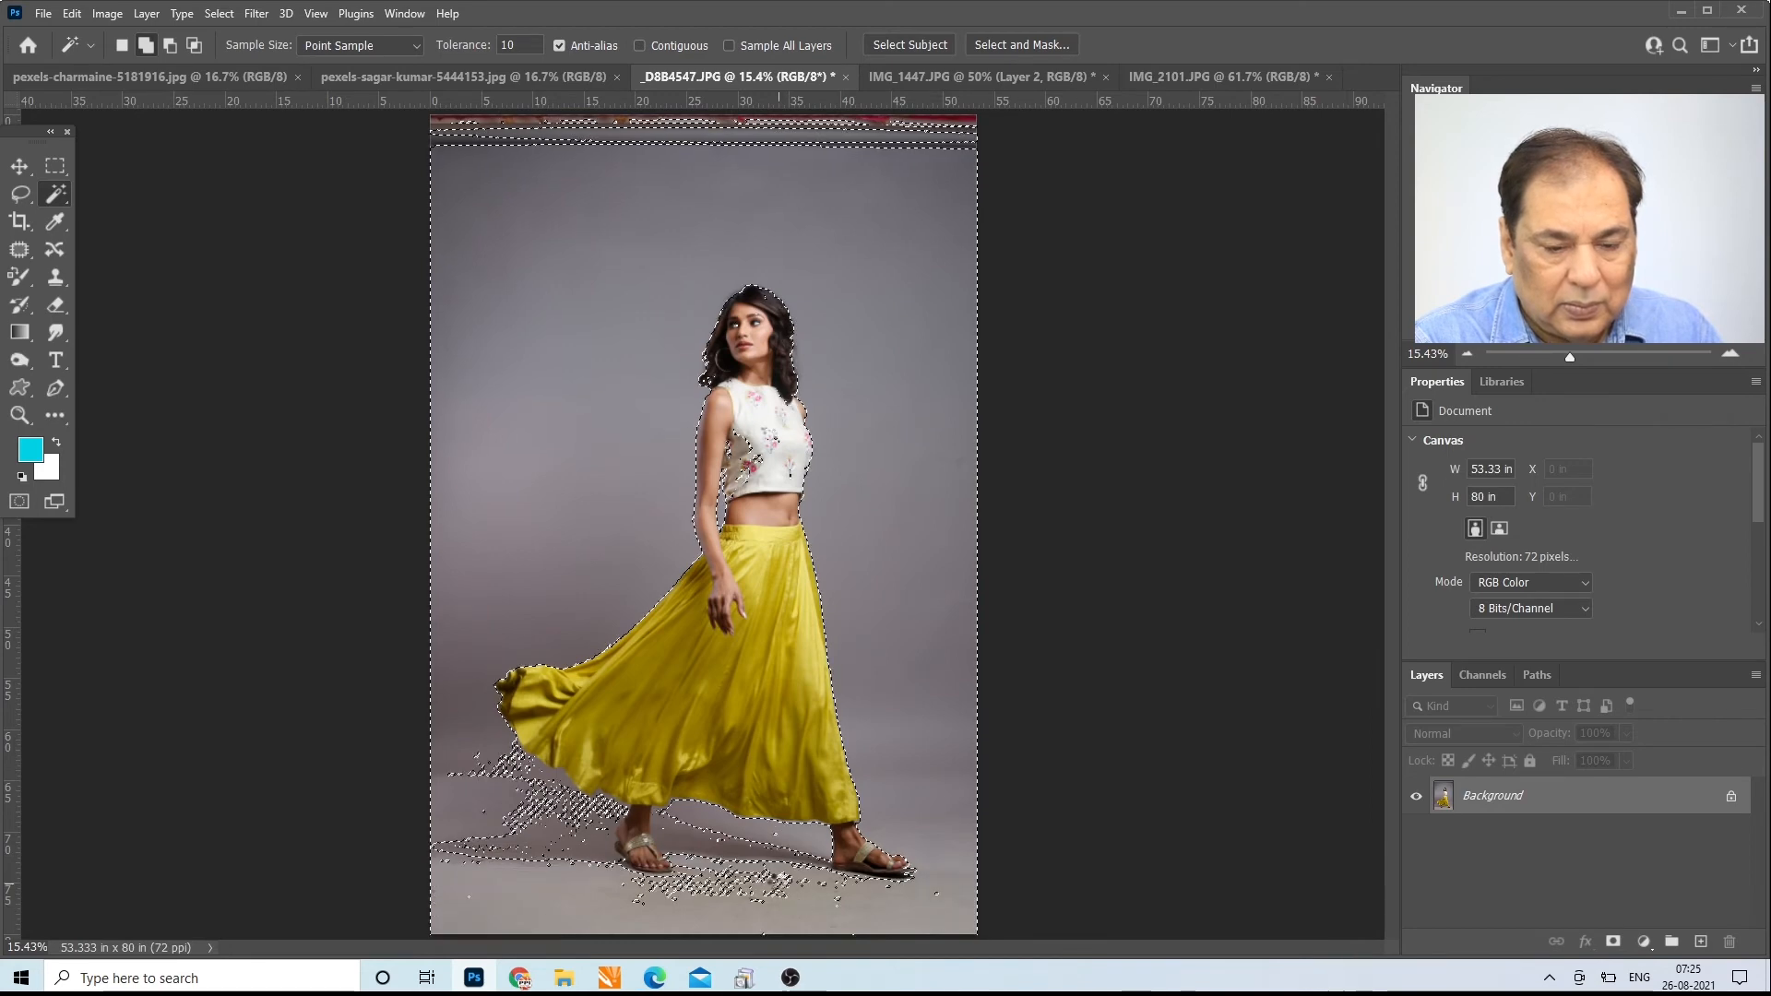
pyautogui.click(493, 762)
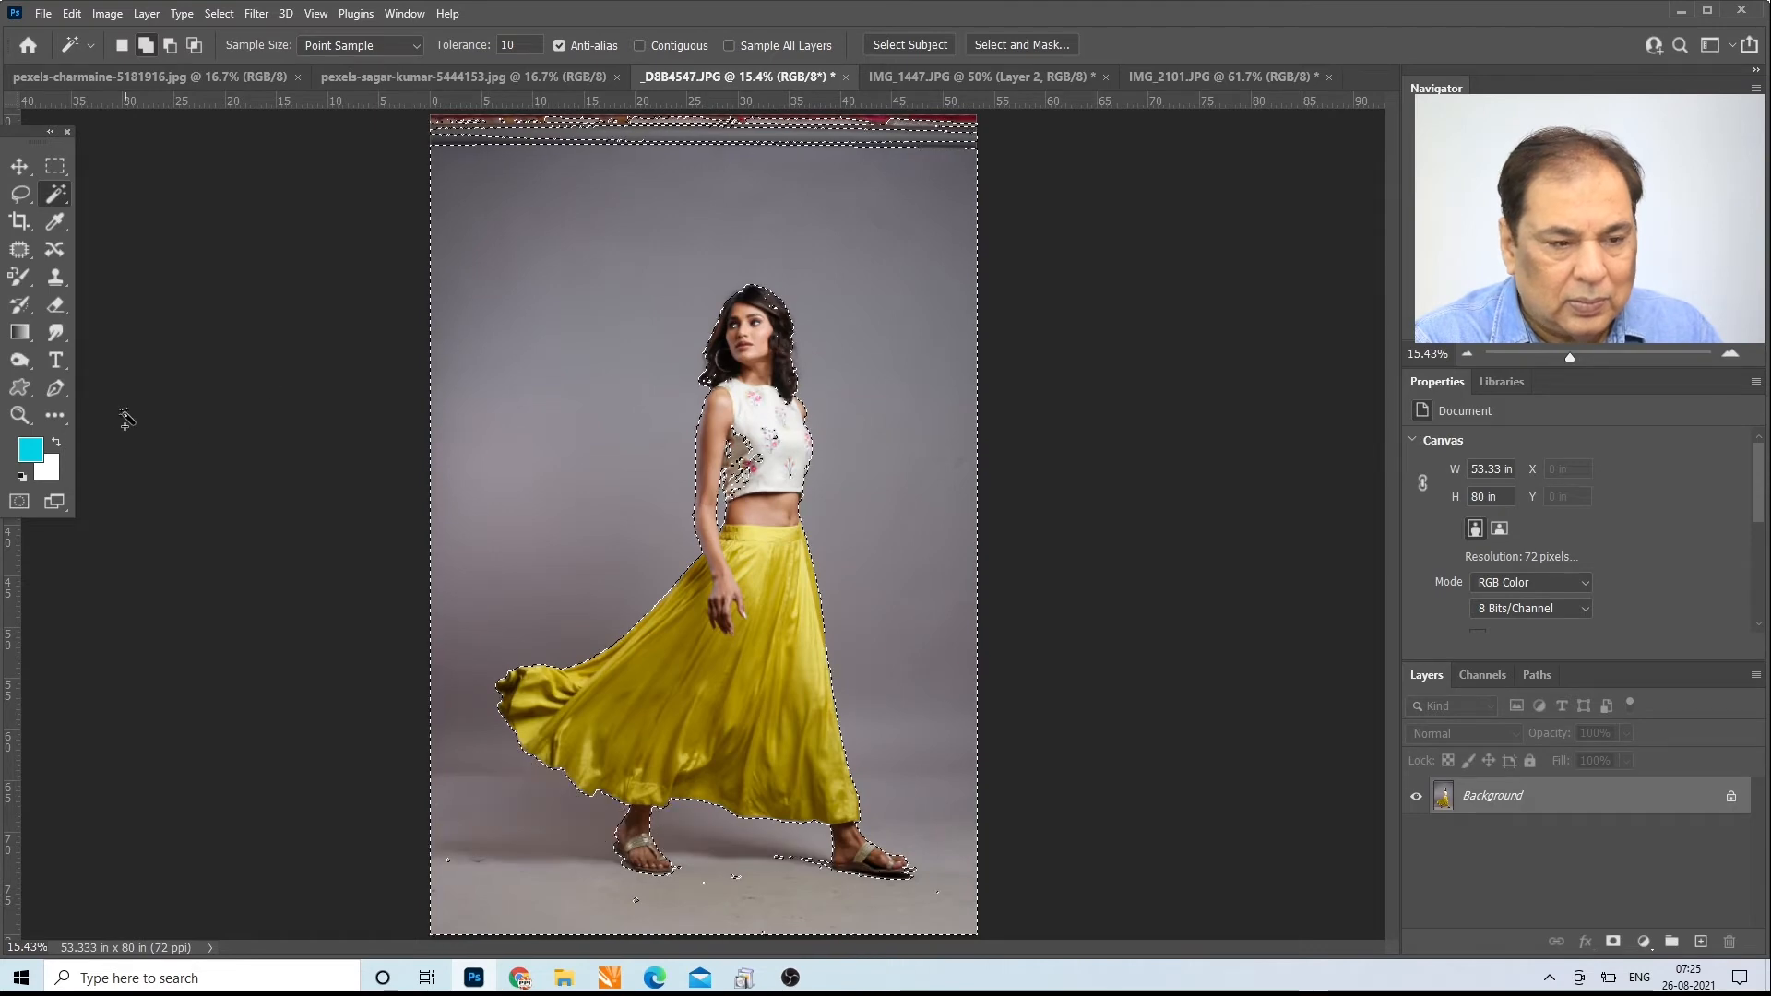
# Step: Examine the selection edges on the hair, face and blouse up close, and turn Contiguous back on for the Magic Wand
pyautogui.click(19, 415)
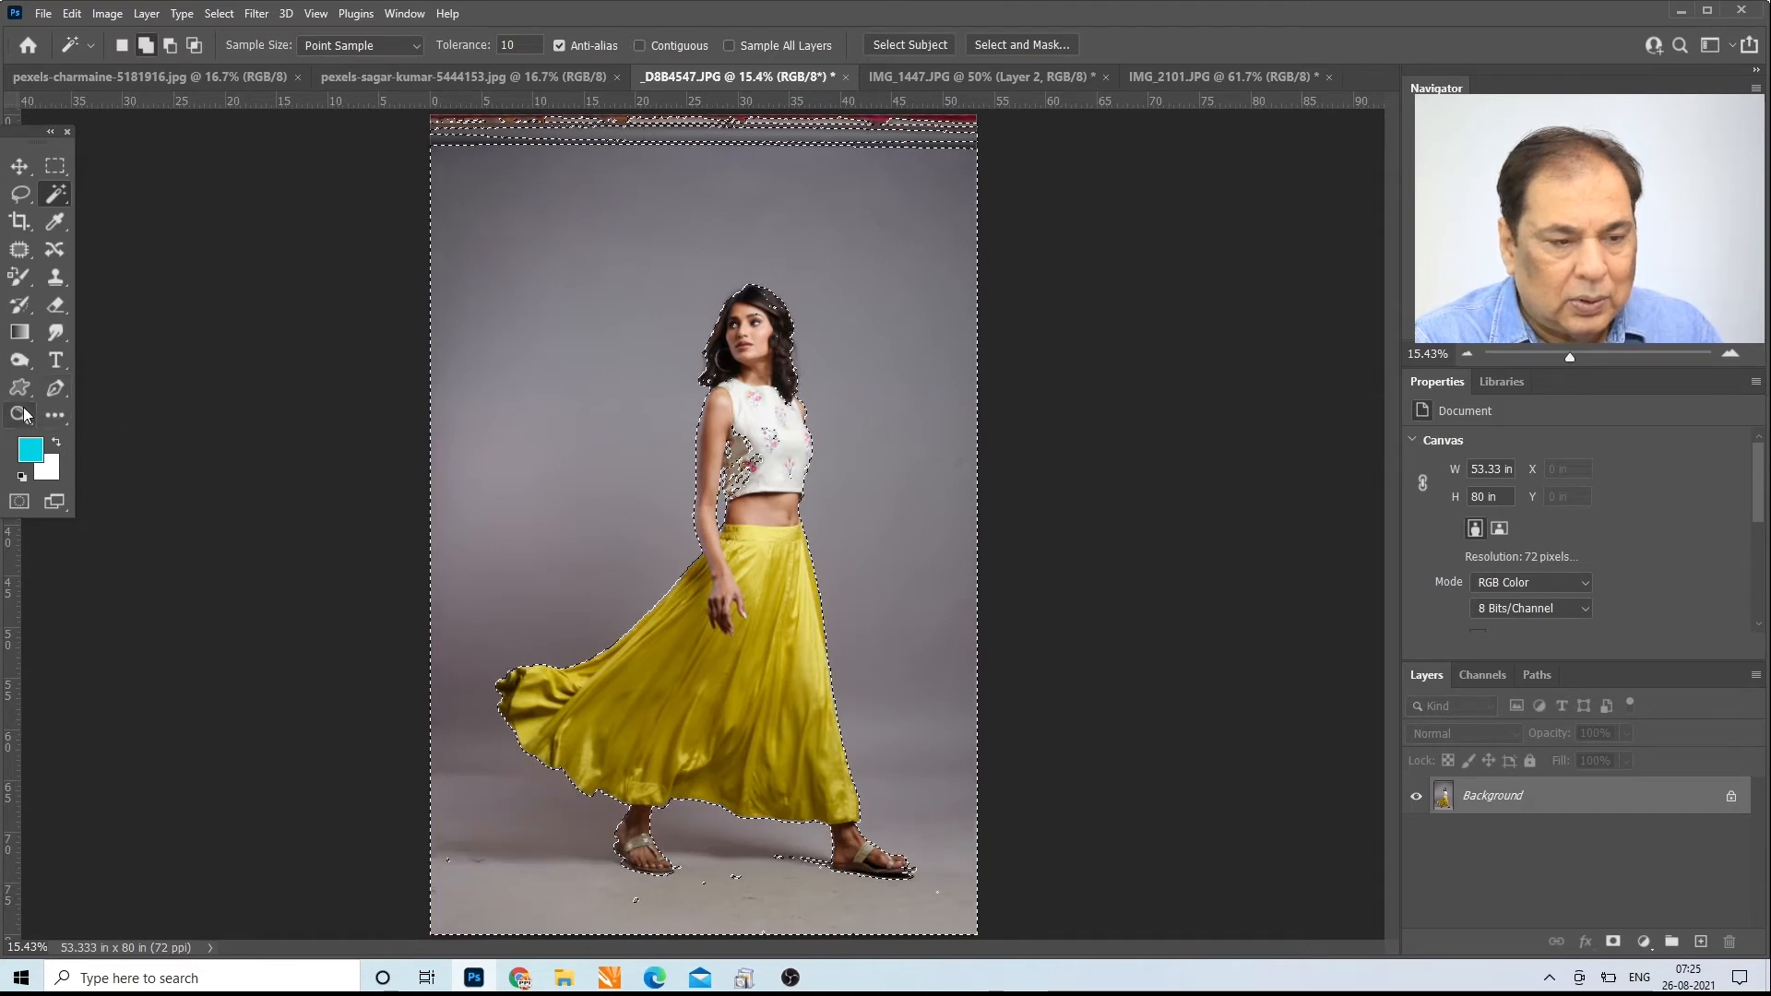
pyautogui.moveTo(740, 320); pyautogui.dragTo(740, 320)
pyautogui.click(739, 320)
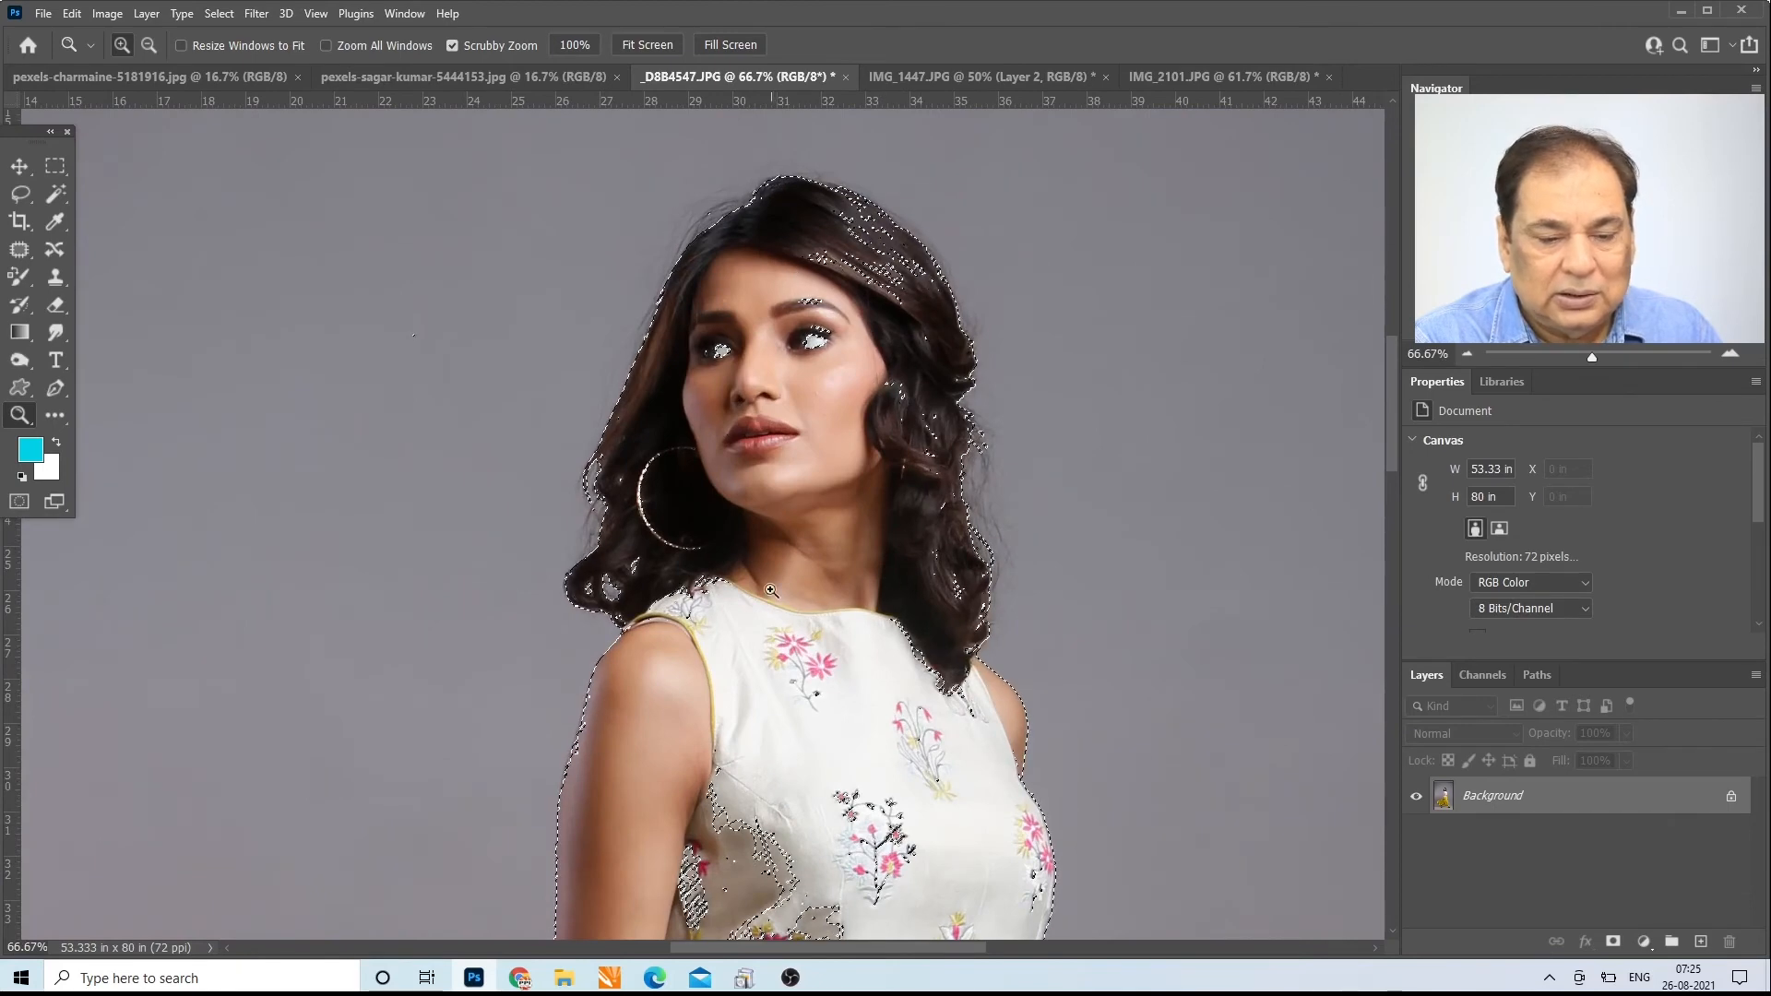
pyautogui.moveTo(1395, 445); pyautogui.dragTo(1417, 523)
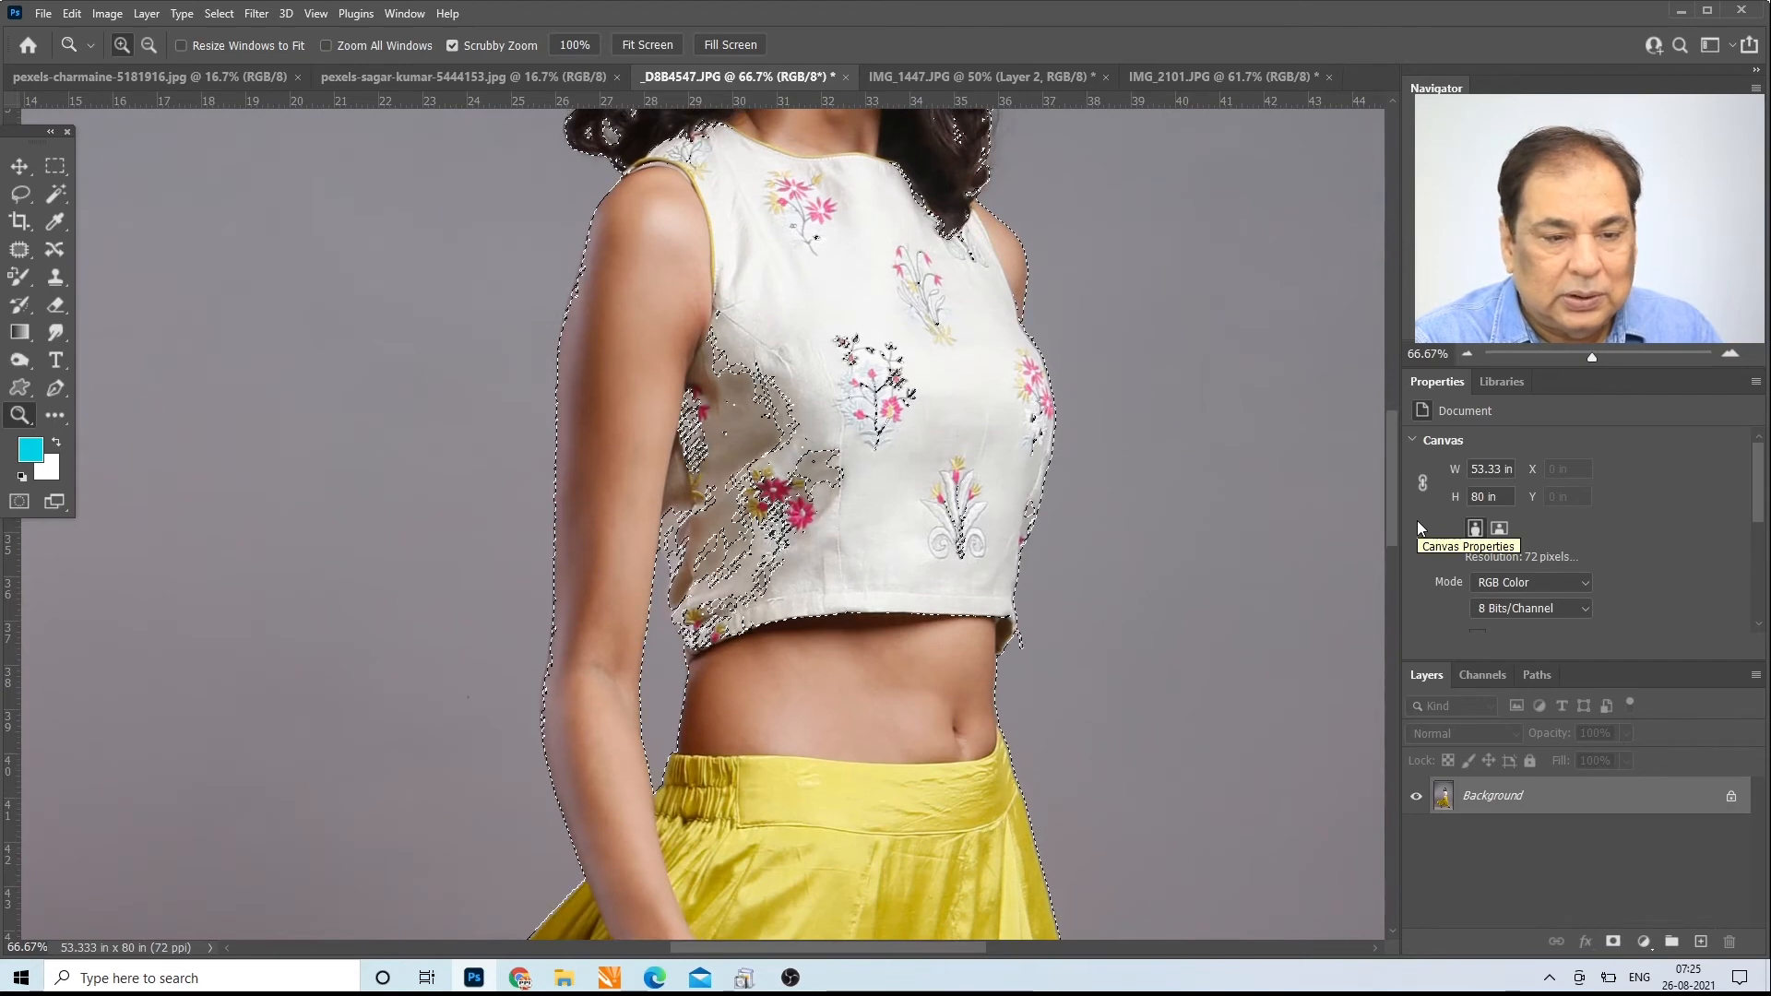
pyautogui.moveTo(1417, 520); pyautogui.dragTo(1402, 436)
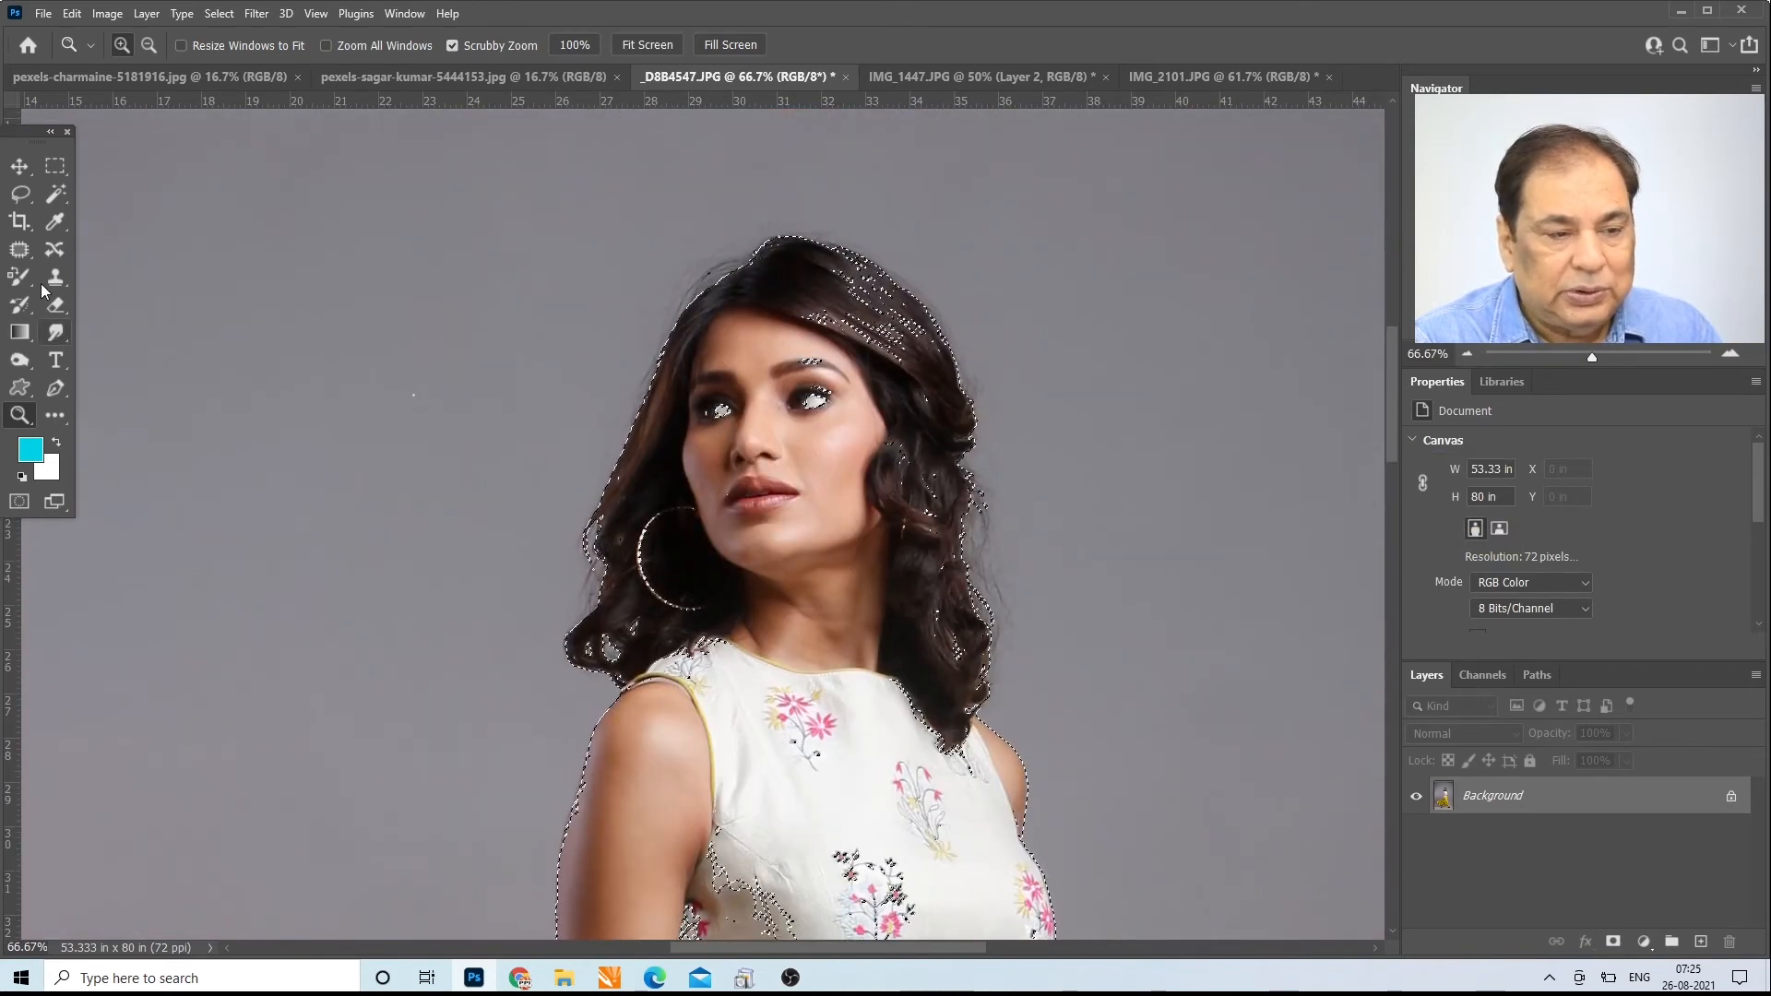
pyautogui.click(56, 193)
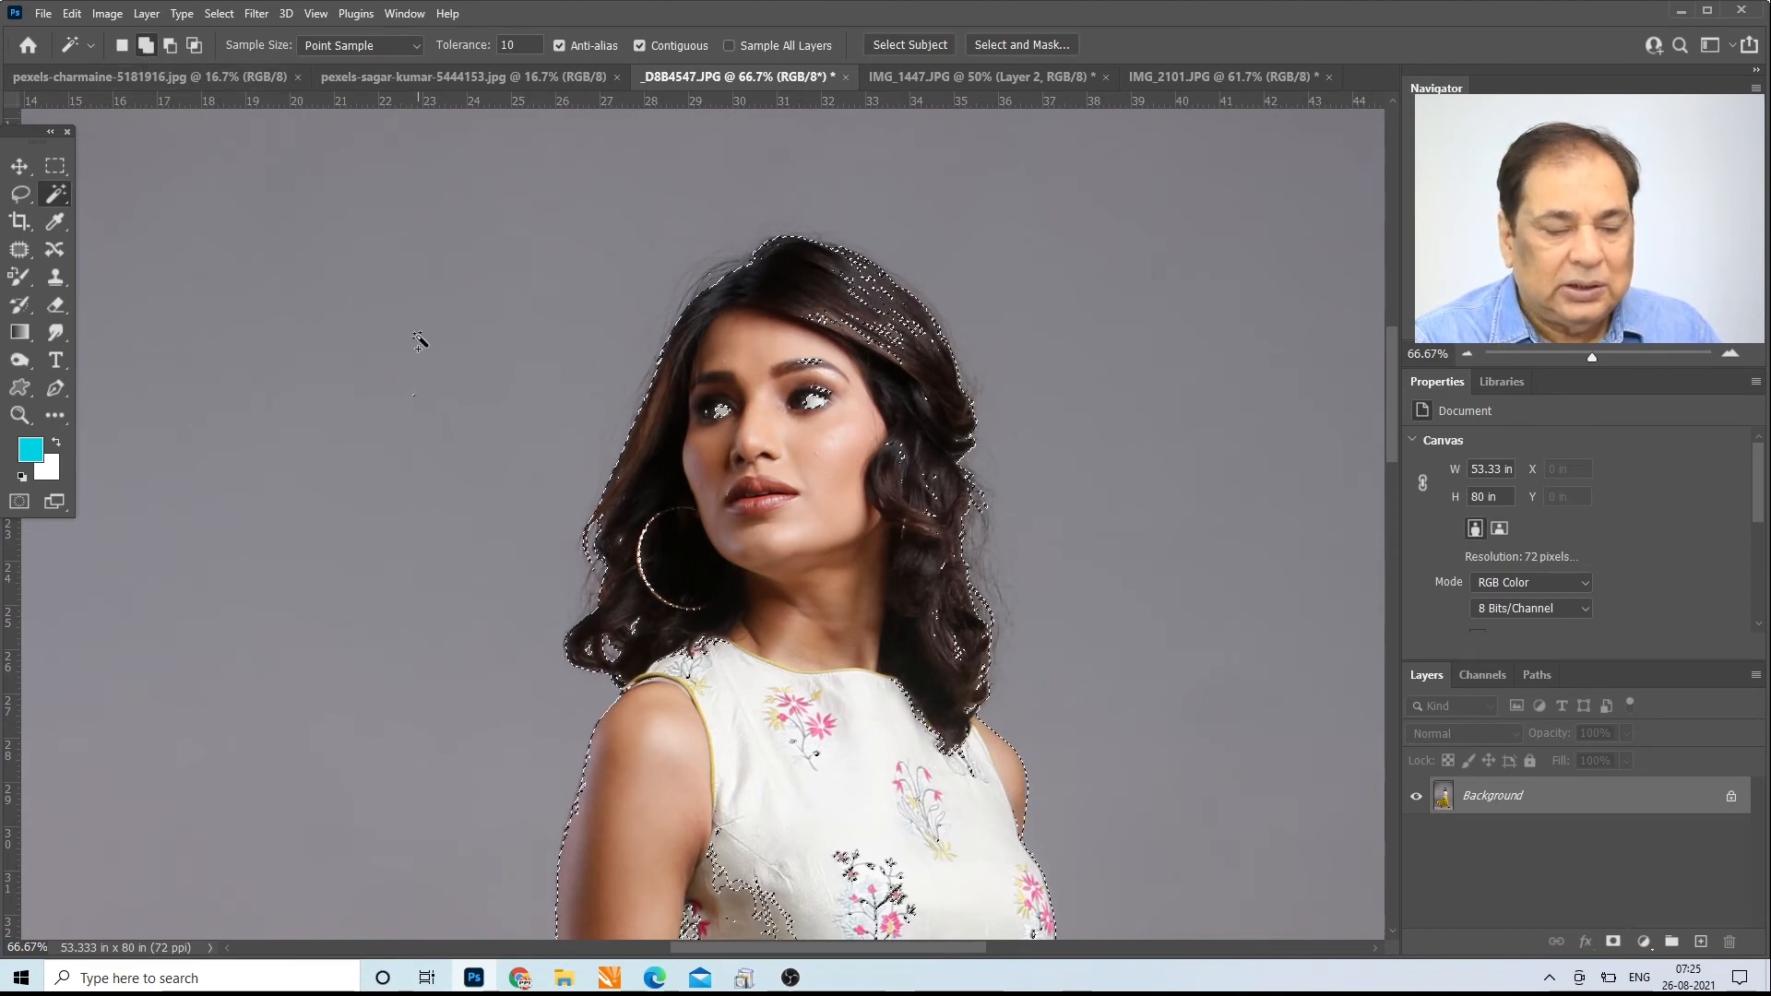
# Step: Subtract the stray selected patches on the woman's hair and face from the selection with the Lasso tool
pyautogui.hotkey('ctrl', '-')
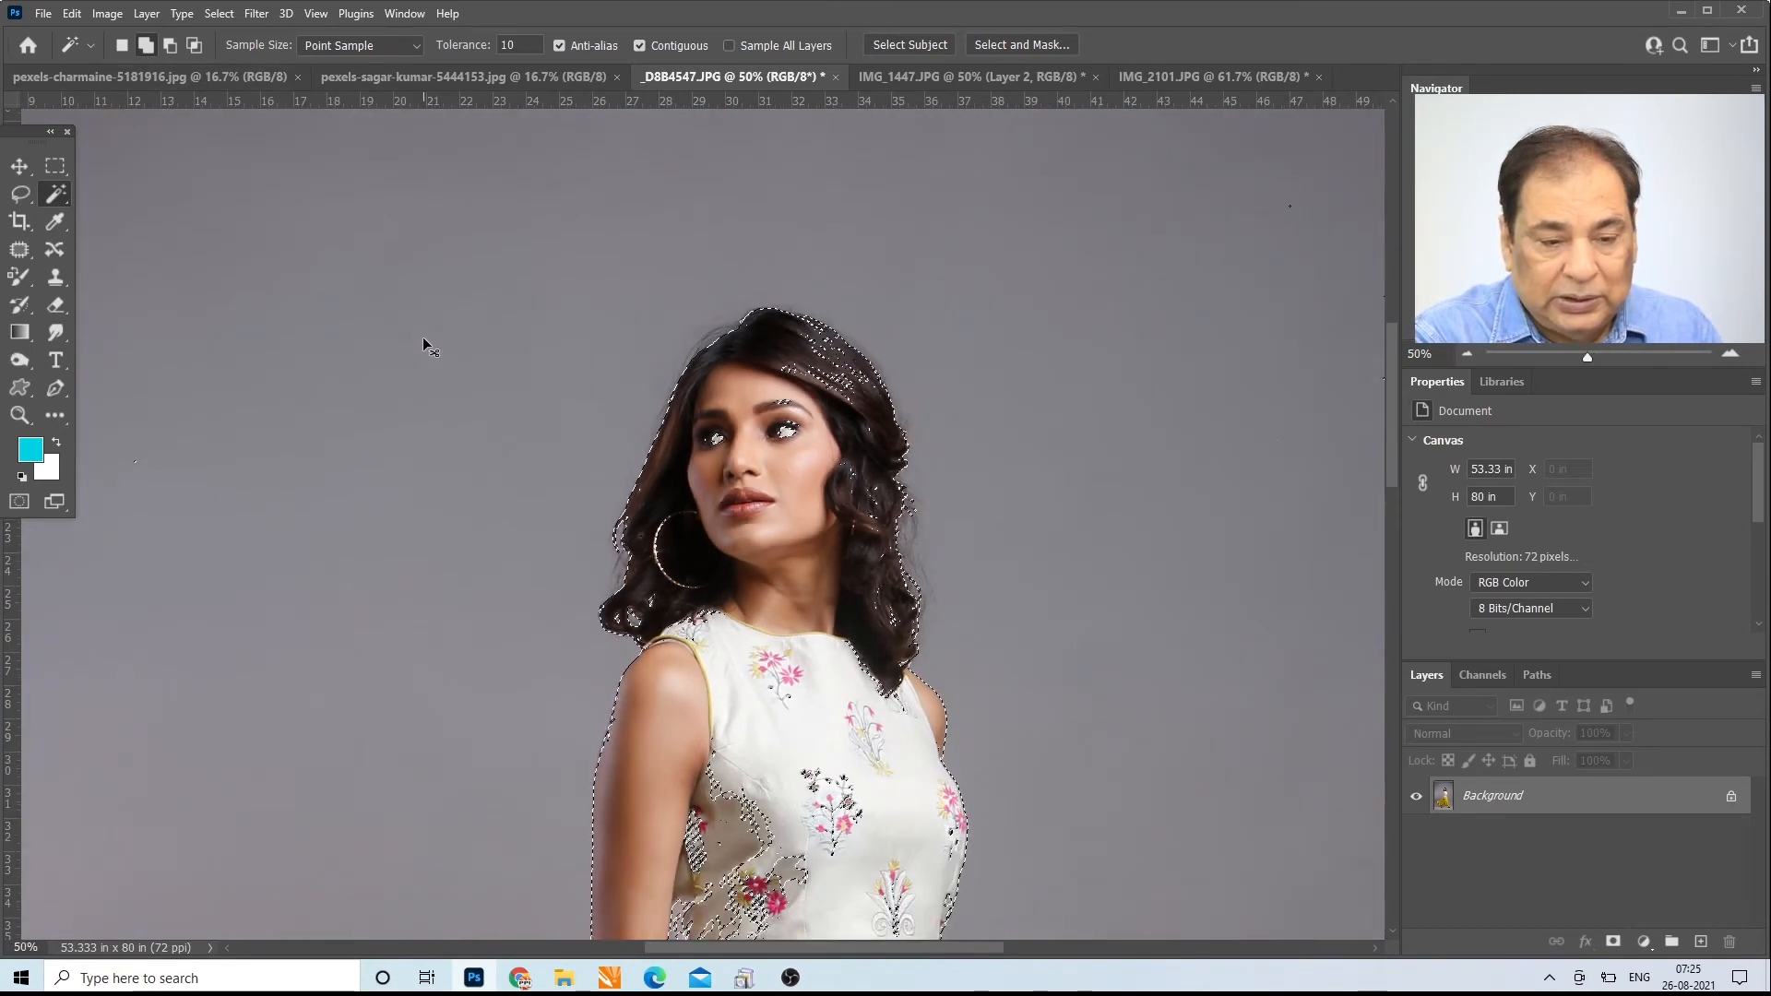
pyautogui.click(20, 194)
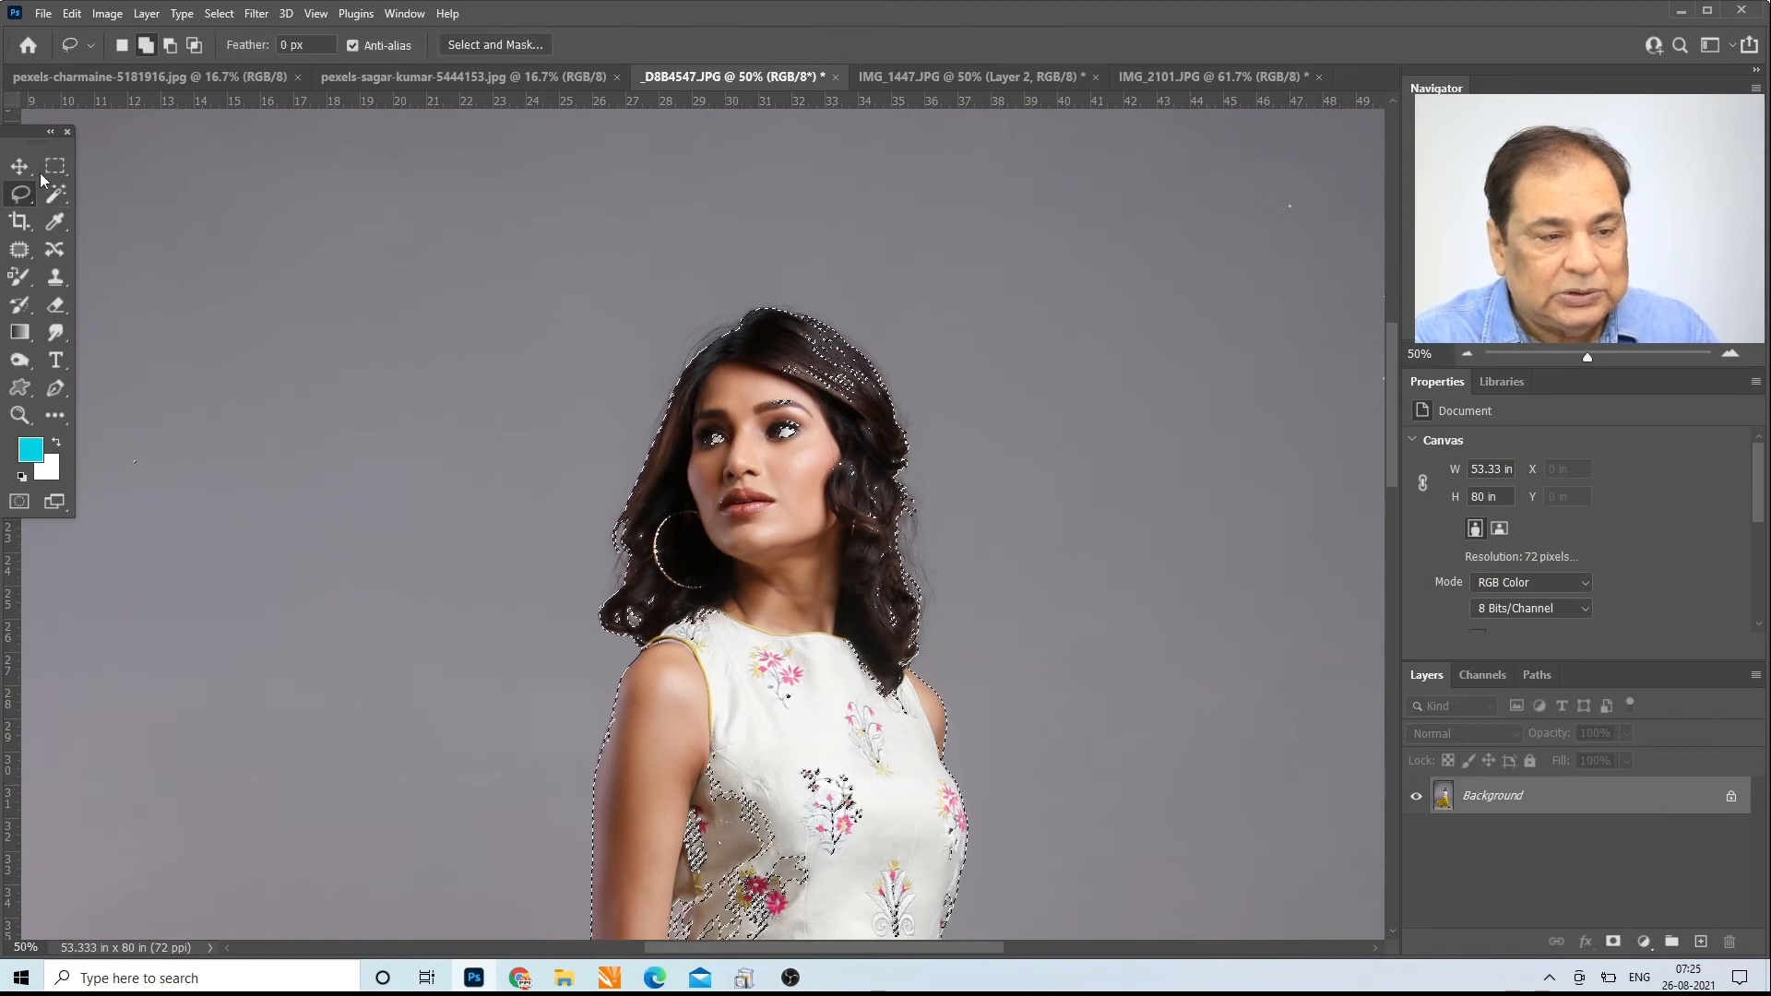
pyautogui.click(170, 45)
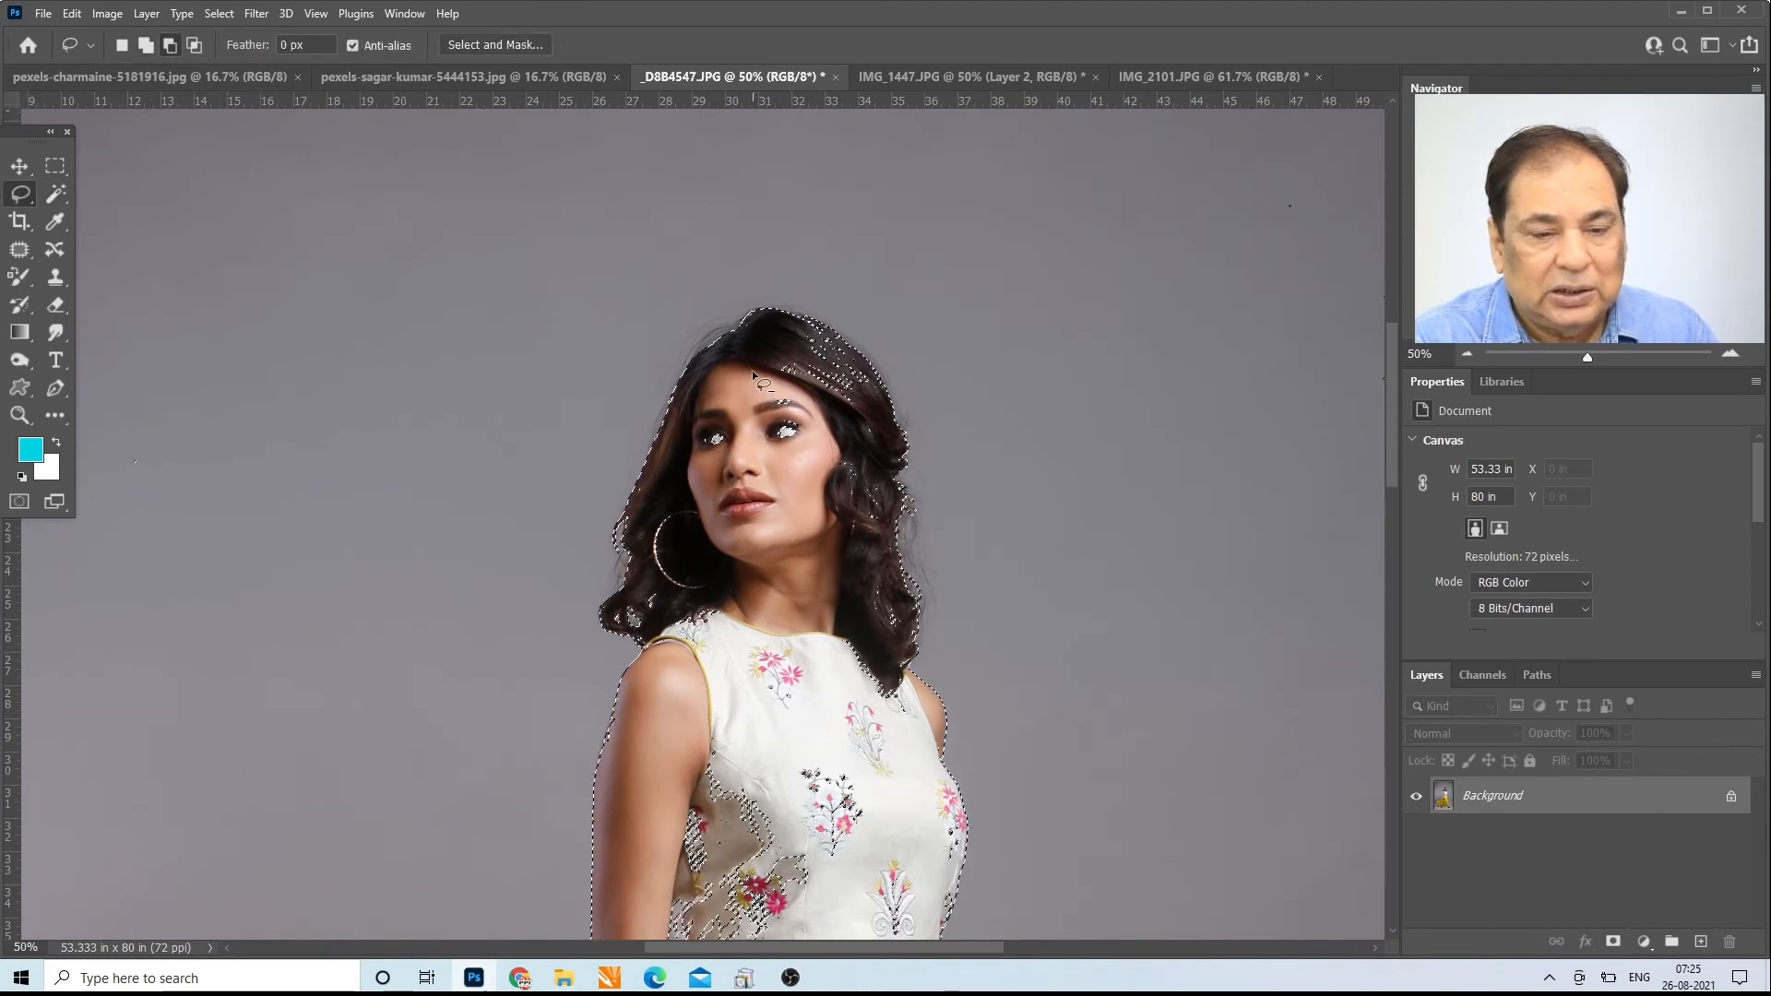
pyautogui.moveTo(751, 360); pyautogui.dragTo(781, 331)
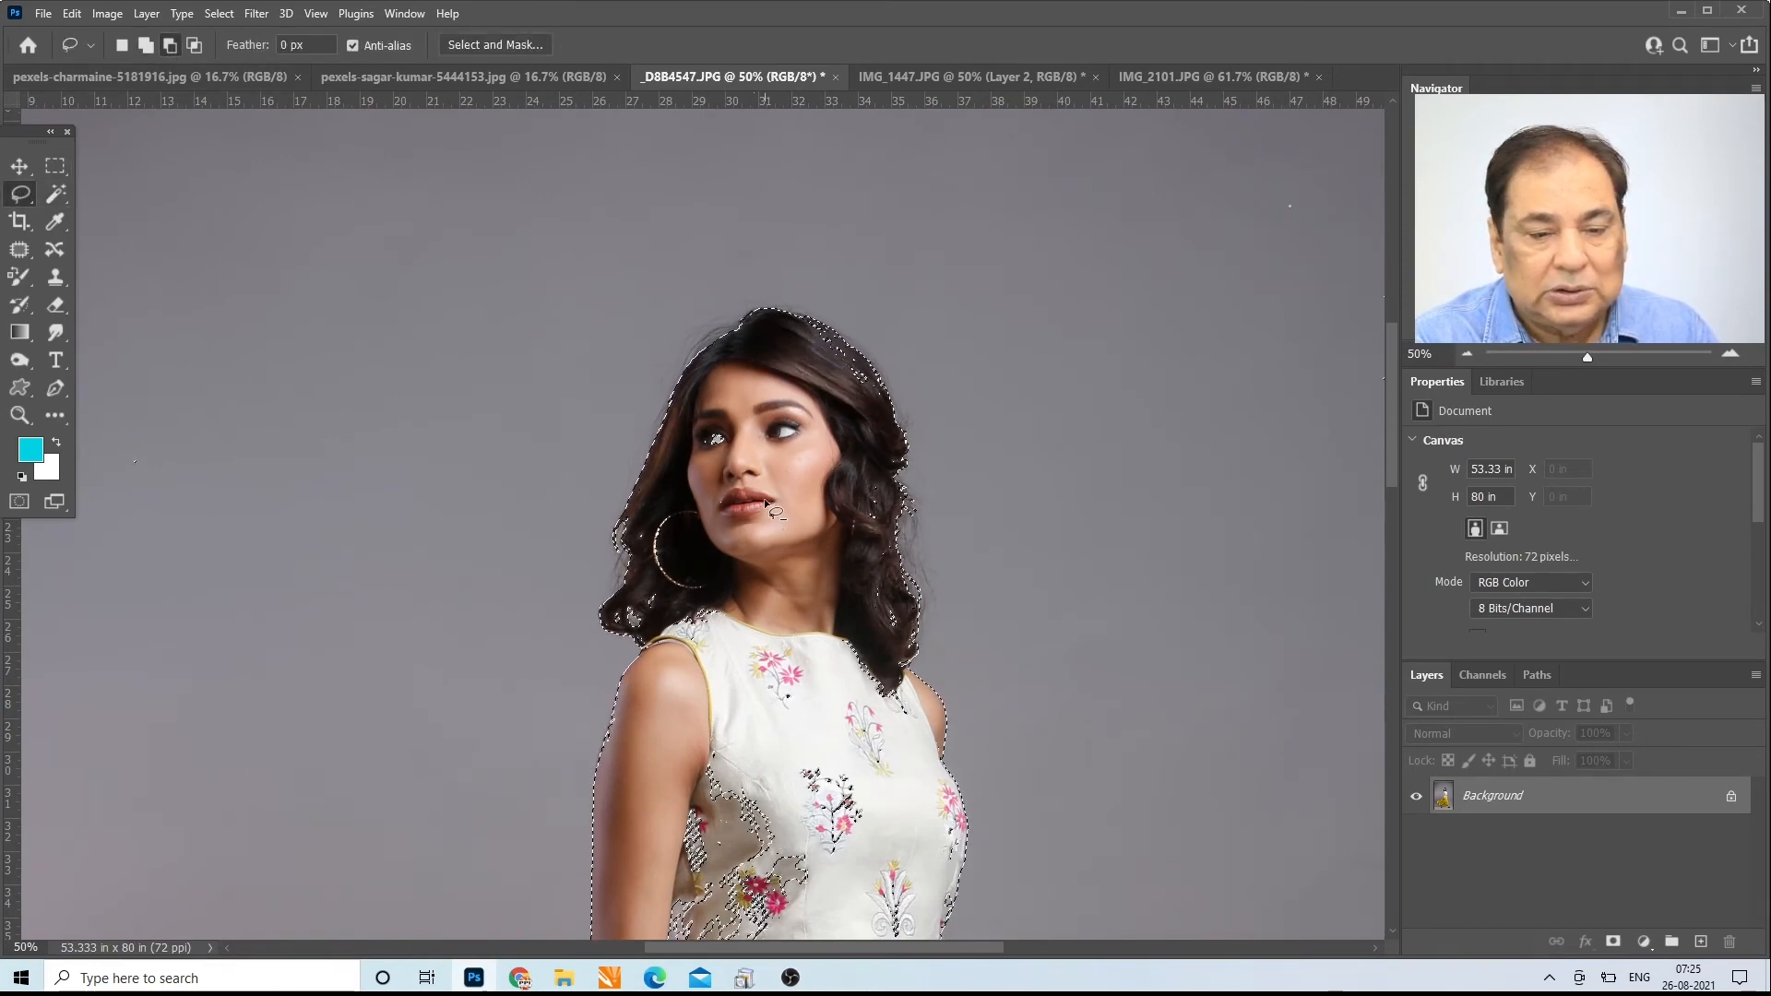
pyautogui.moveTo(896, 609); pyautogui.dragTo(910, 646)
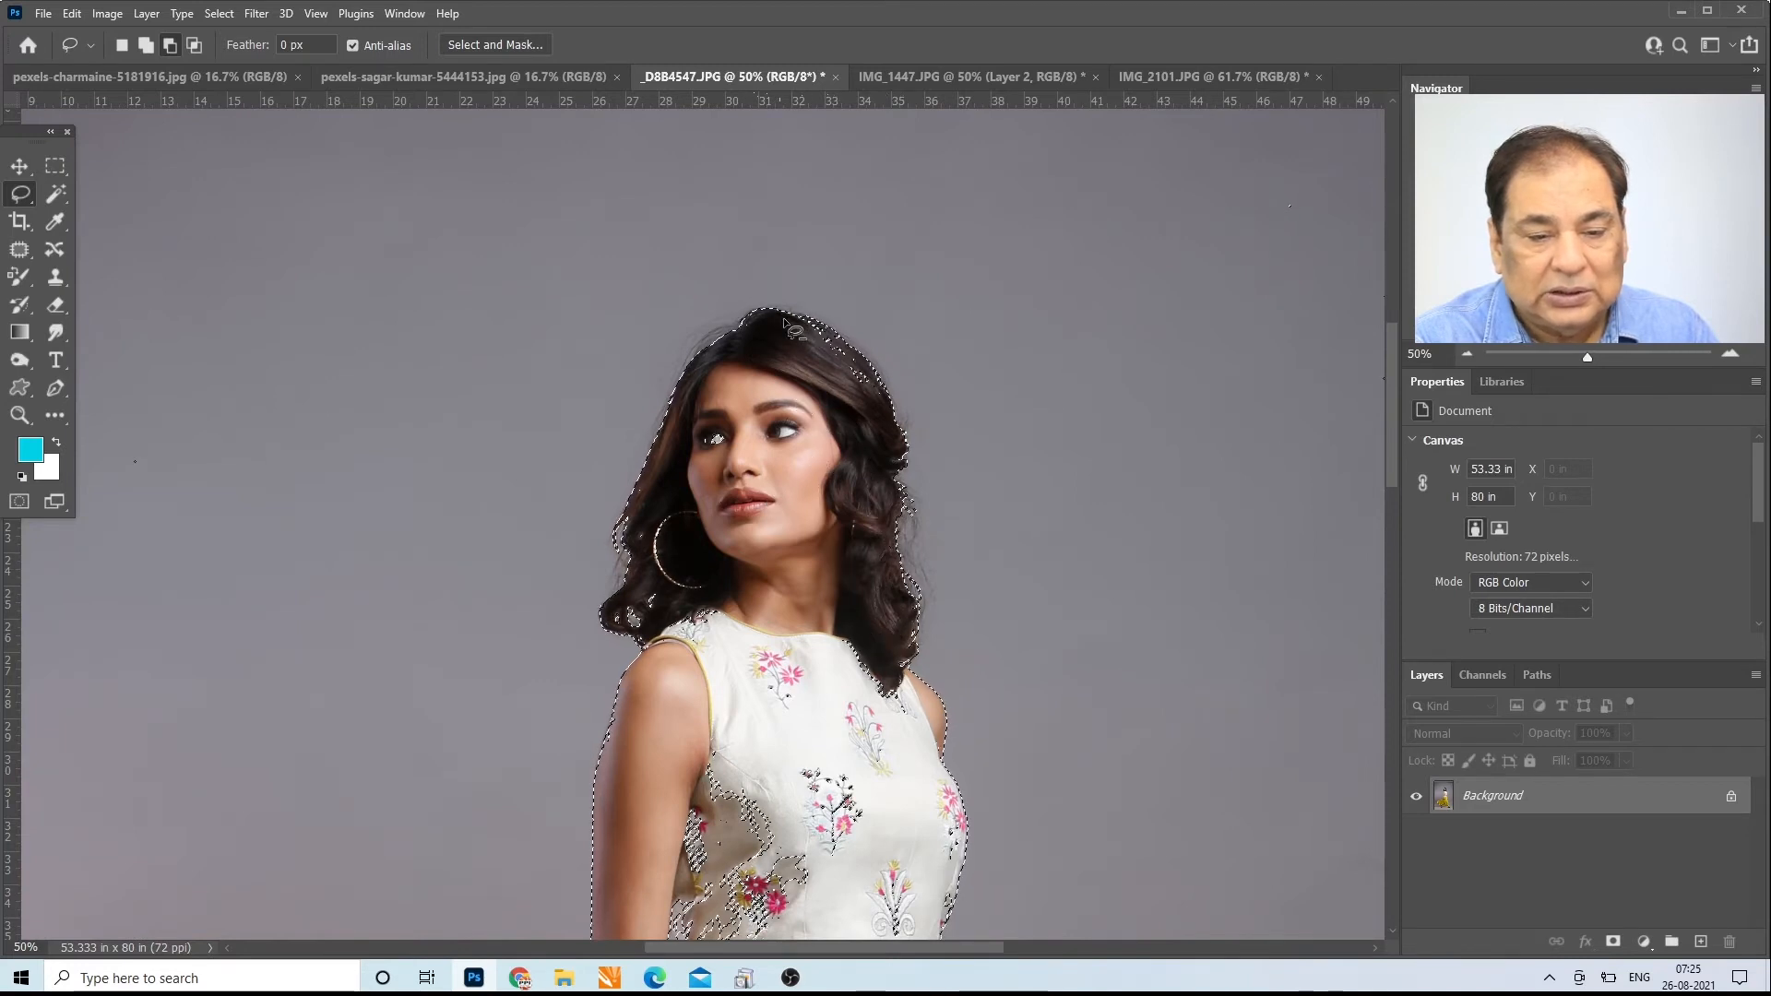
pyautogui.moveTo(867, 427); pyautogui.dragTo(869, 430)
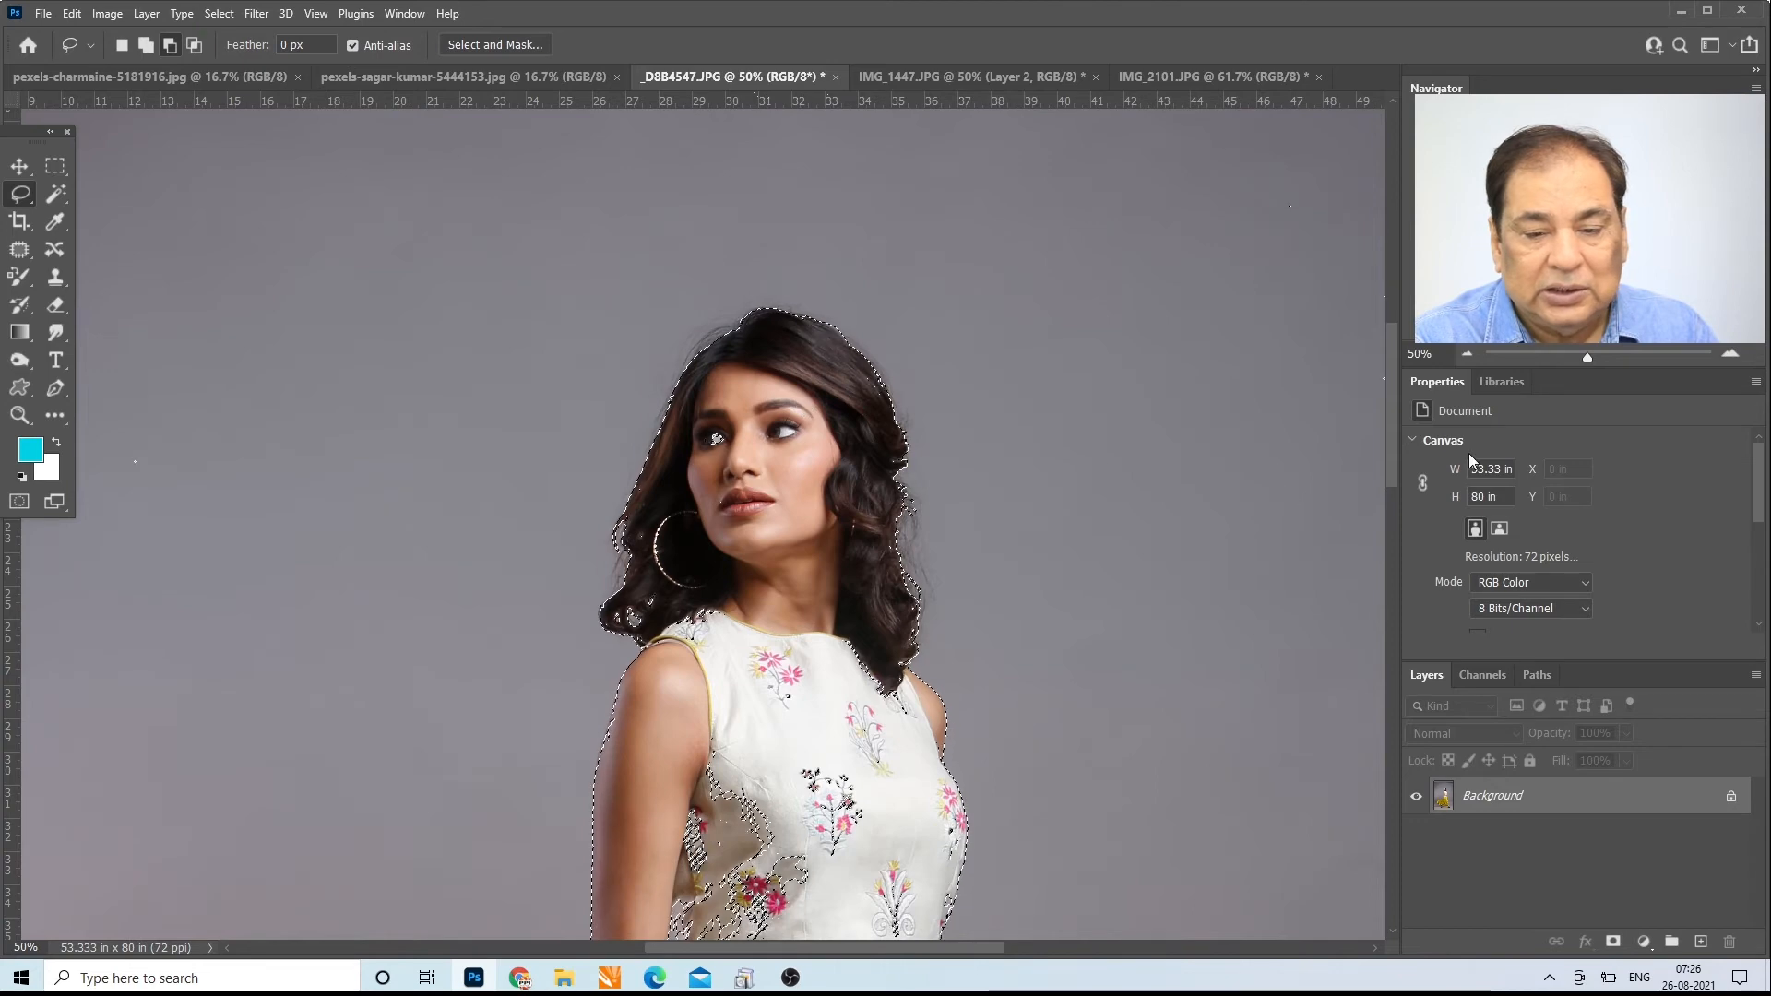
# Step: Subtract the stray selected patches on the shaded side of the blouse beside the arm, and fit the whole photo in view
pyautogui.scroll(-3, 1408, 487)
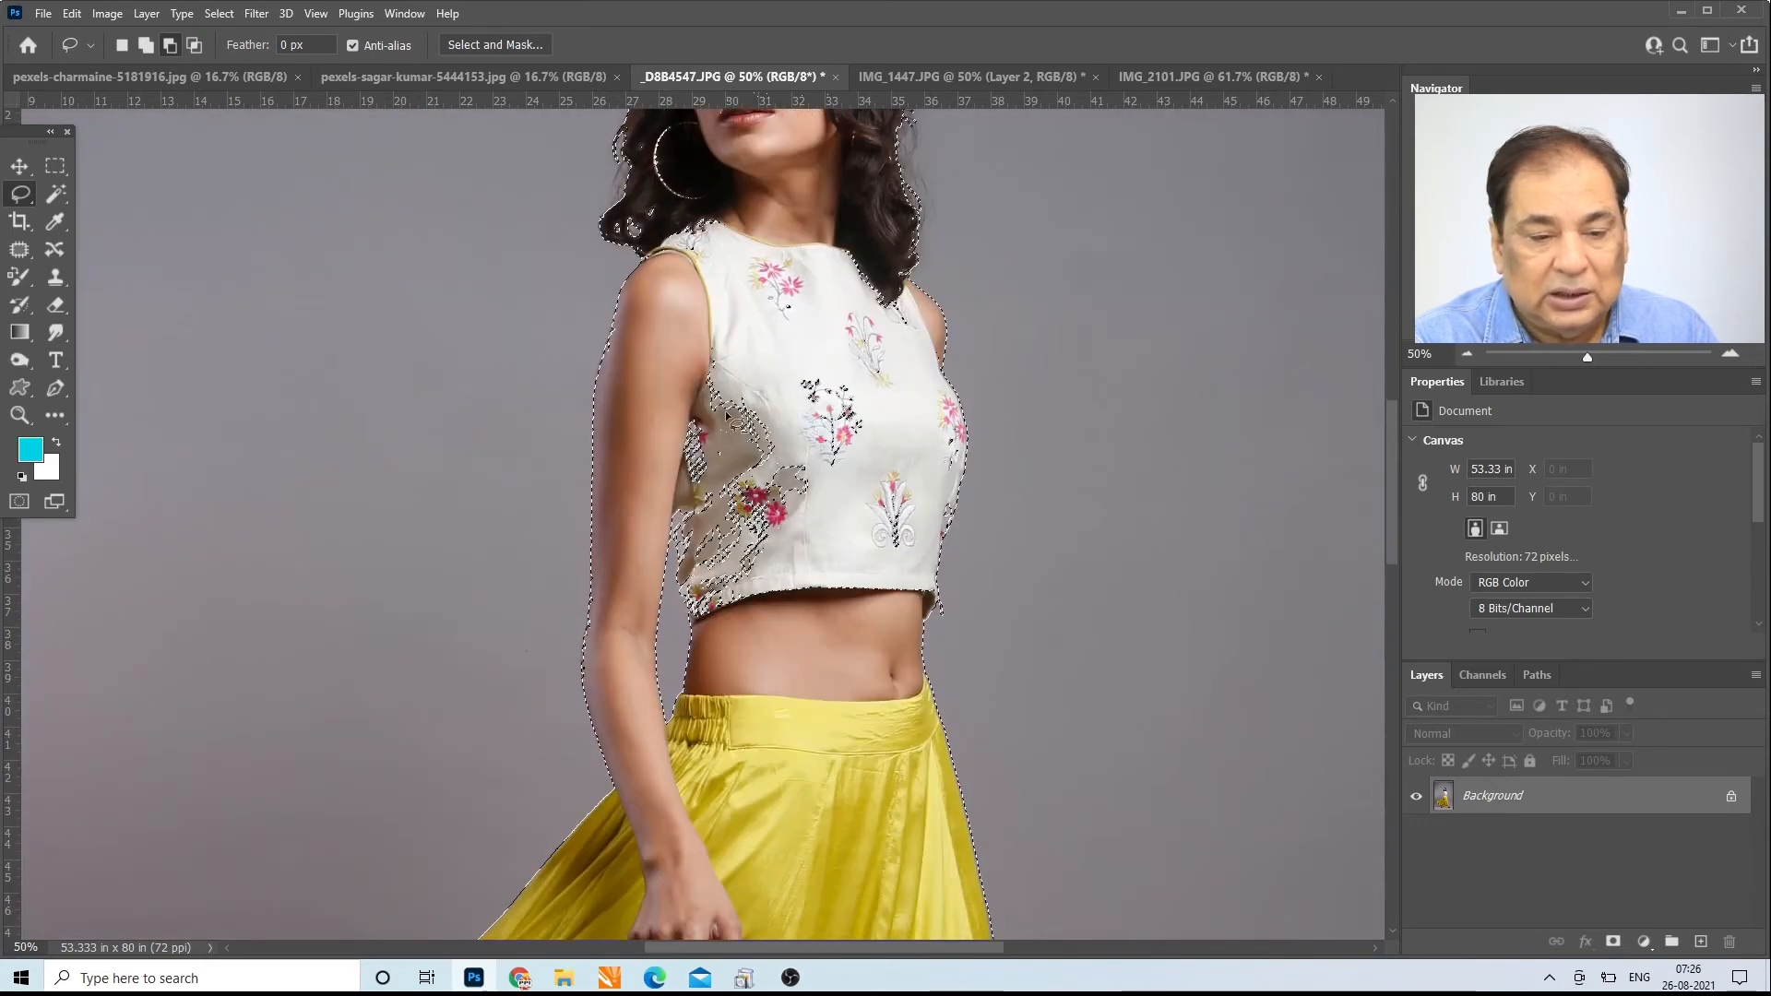
pyautogui.moveTo(698, 356); pyautogui.dragTo(665, 482)
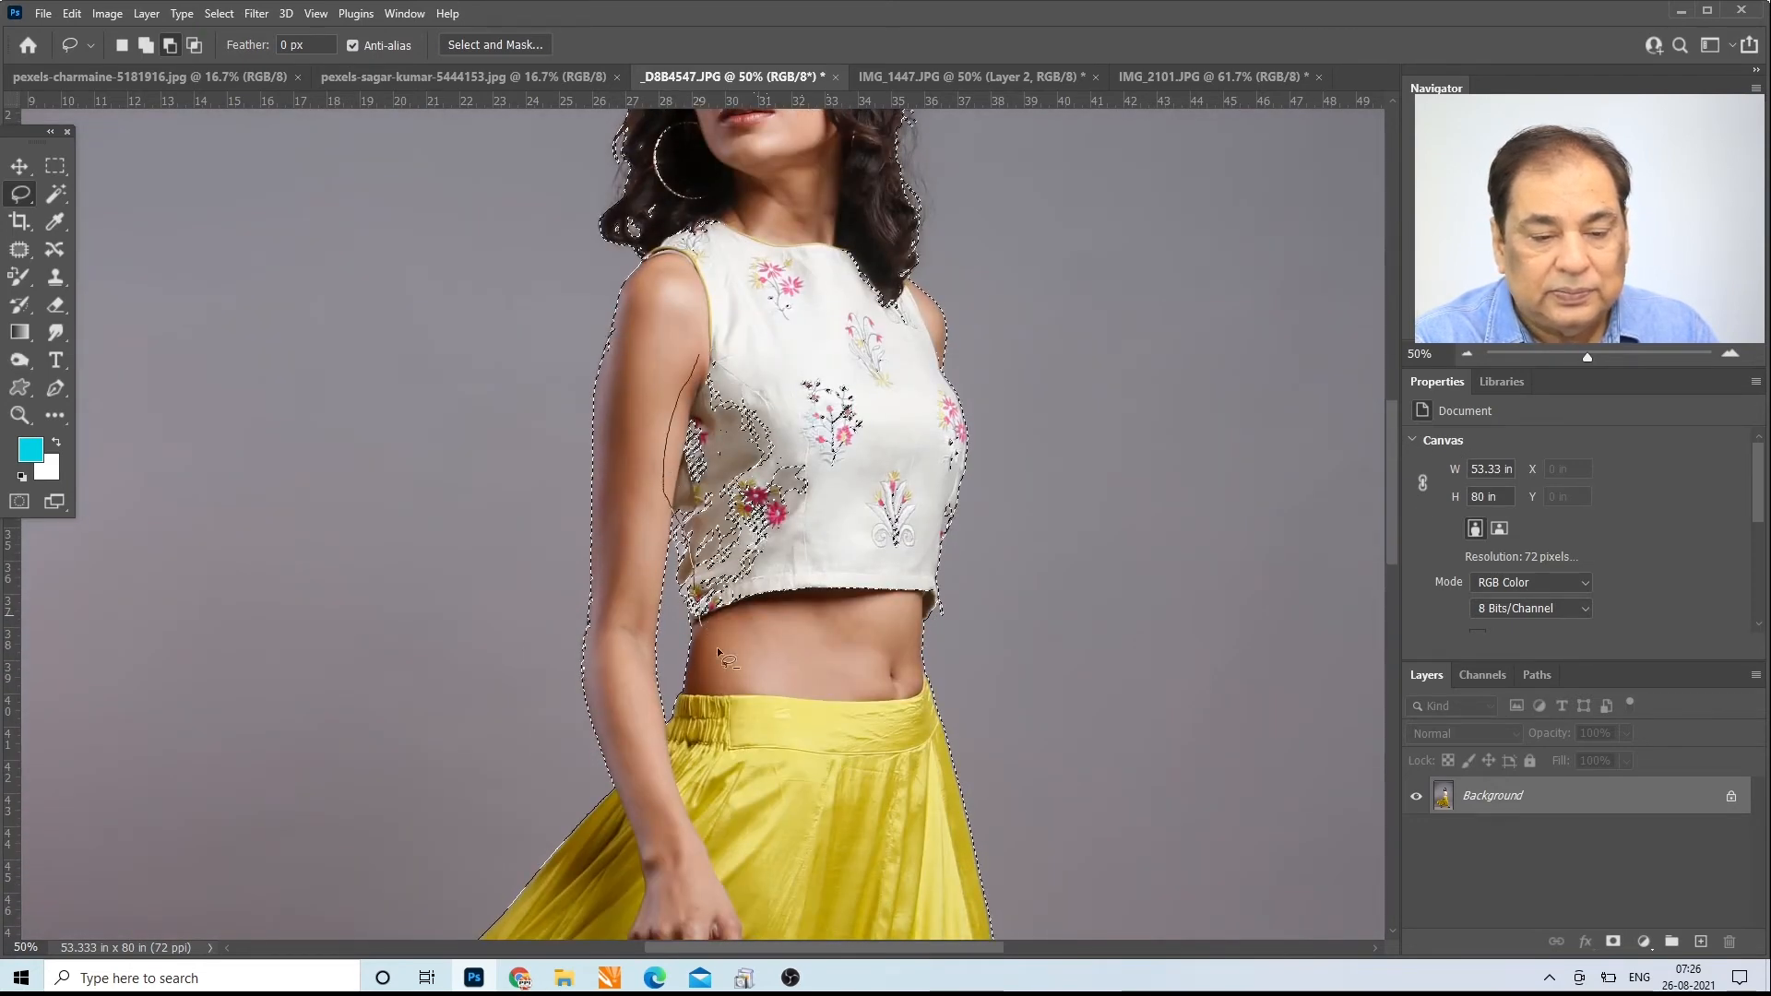
pyautogui.moveTo(717, 649)
pyautogui.mouseDown()
pyautogui.moveTo(740, 308)
pyautogui.moveTo(708, 341)
pyautogui.mouseUp()
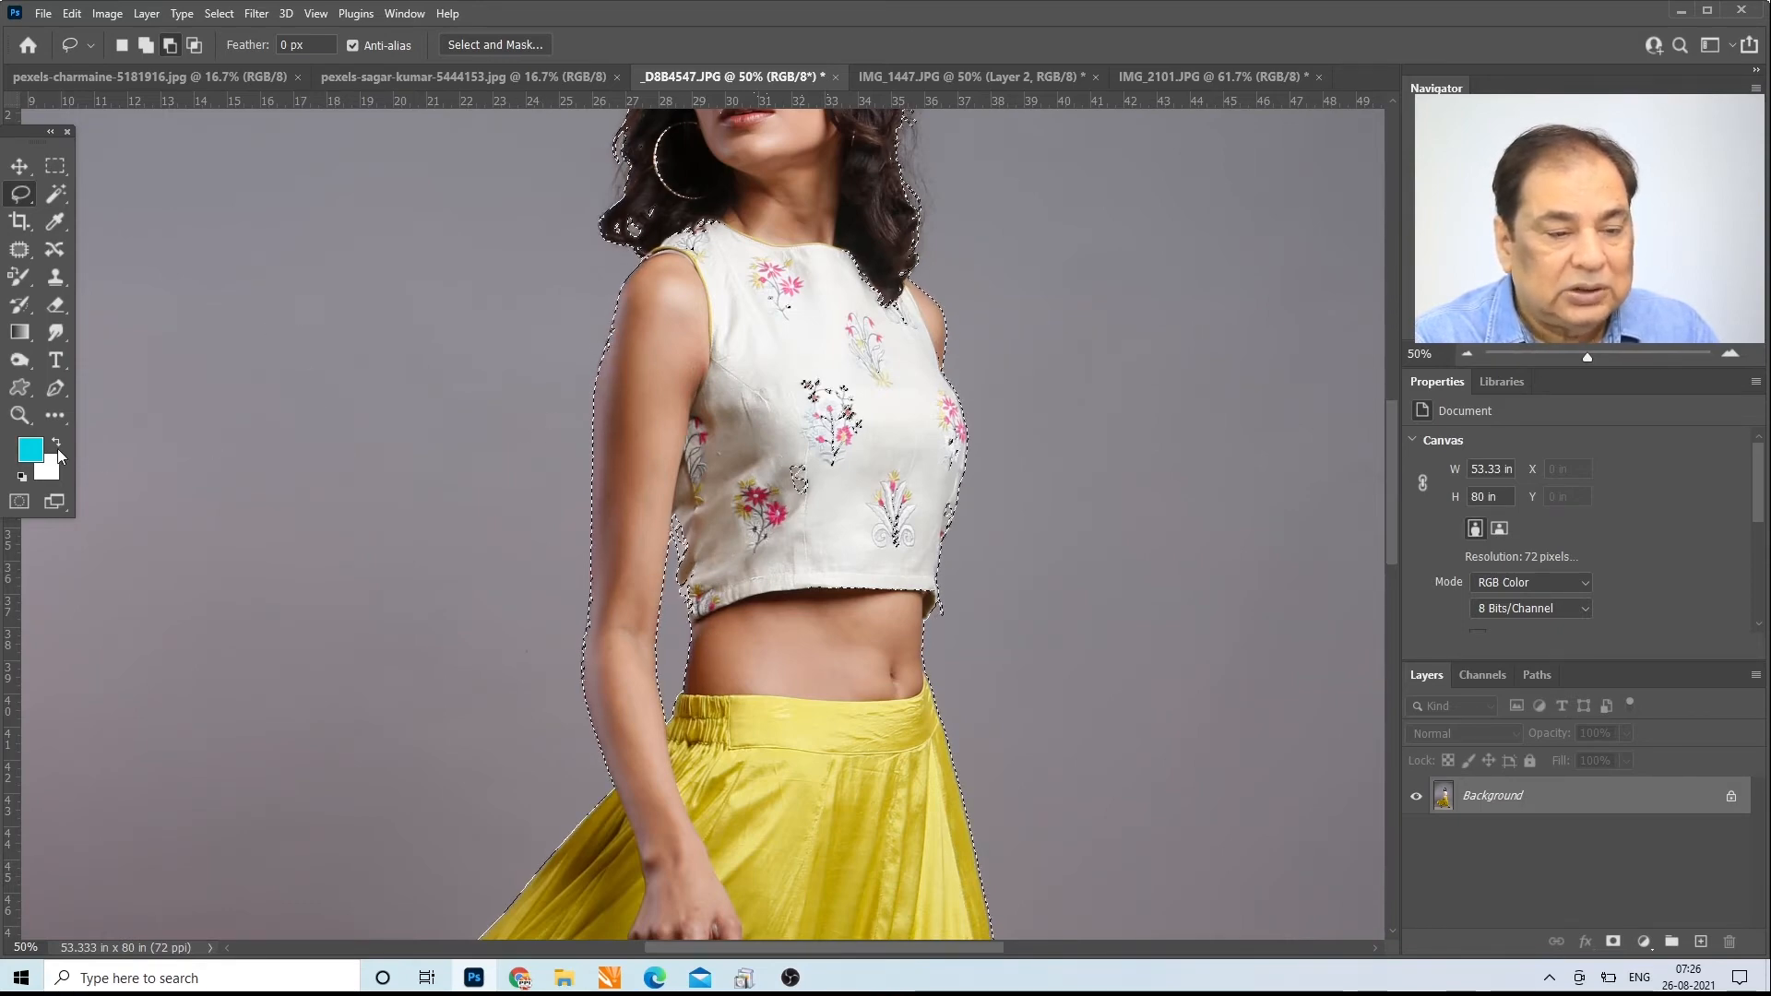
pyautogui.click(19, 415)
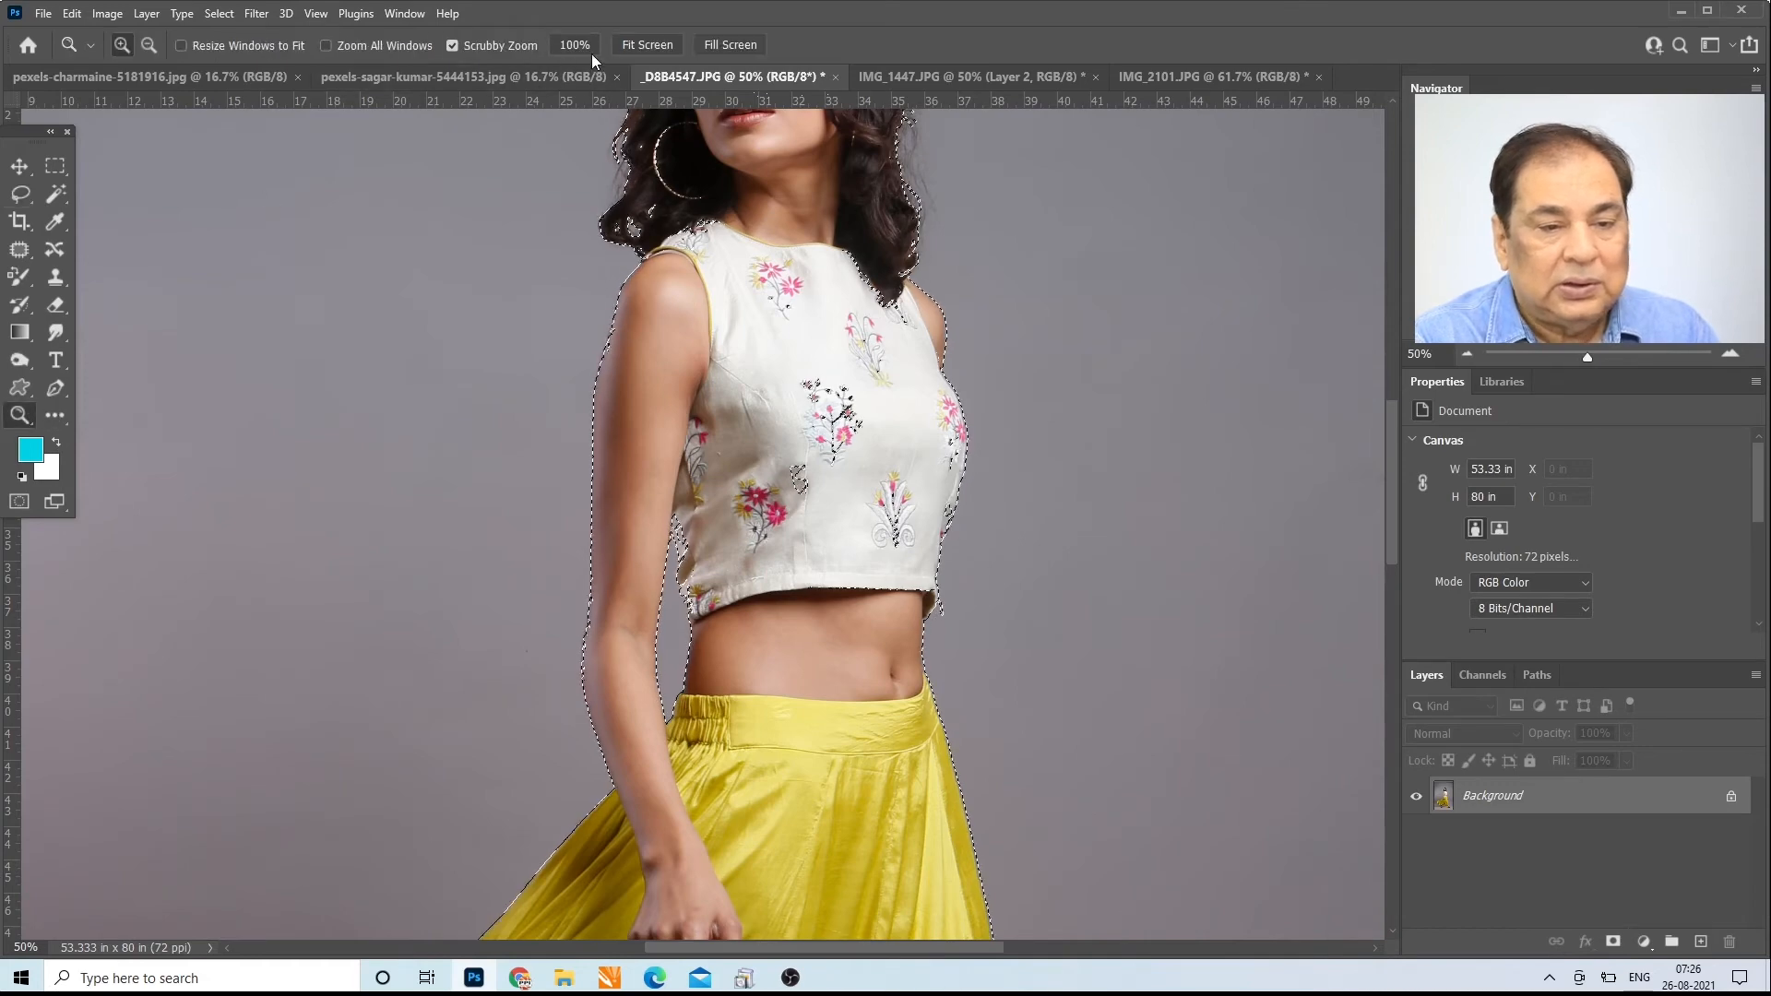
pyautogui.click(647, 44)
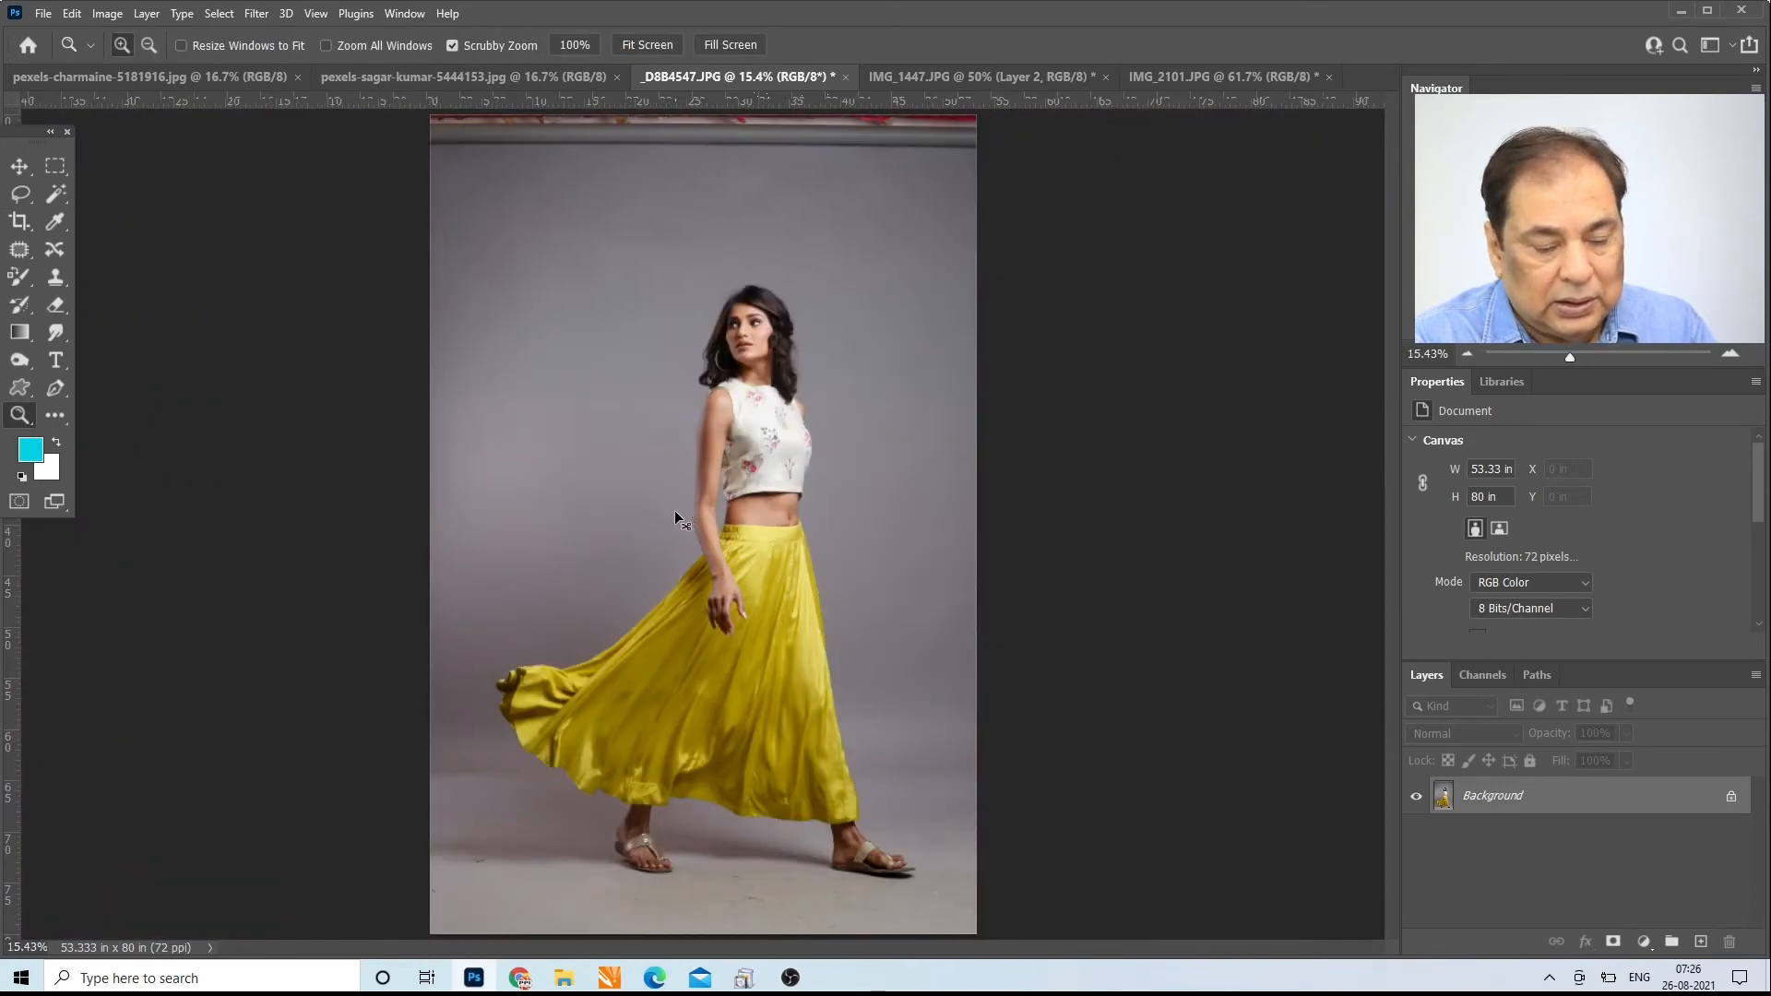
# Step: Switch to the blue-sky dancer photo and select the upper sky with the Magic Wand at tolerance 2 with Contiguous off
pyautogui.click(391, 82)
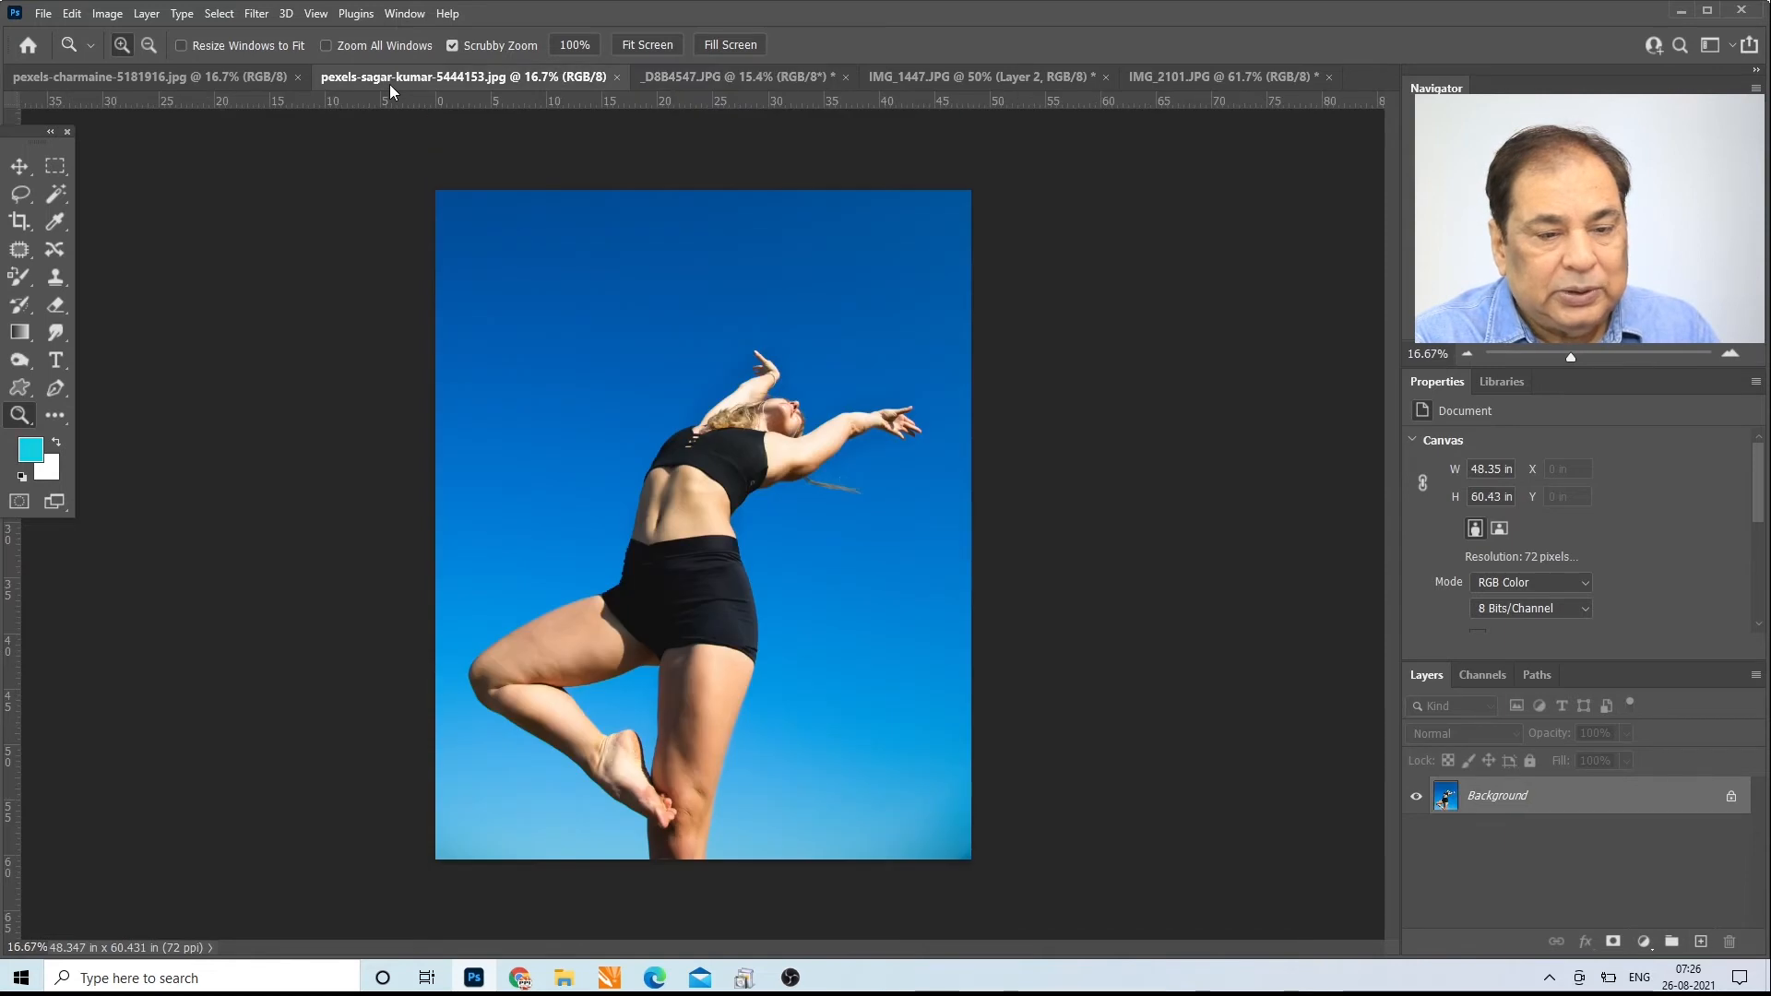
pyautogui.click(55, 194)
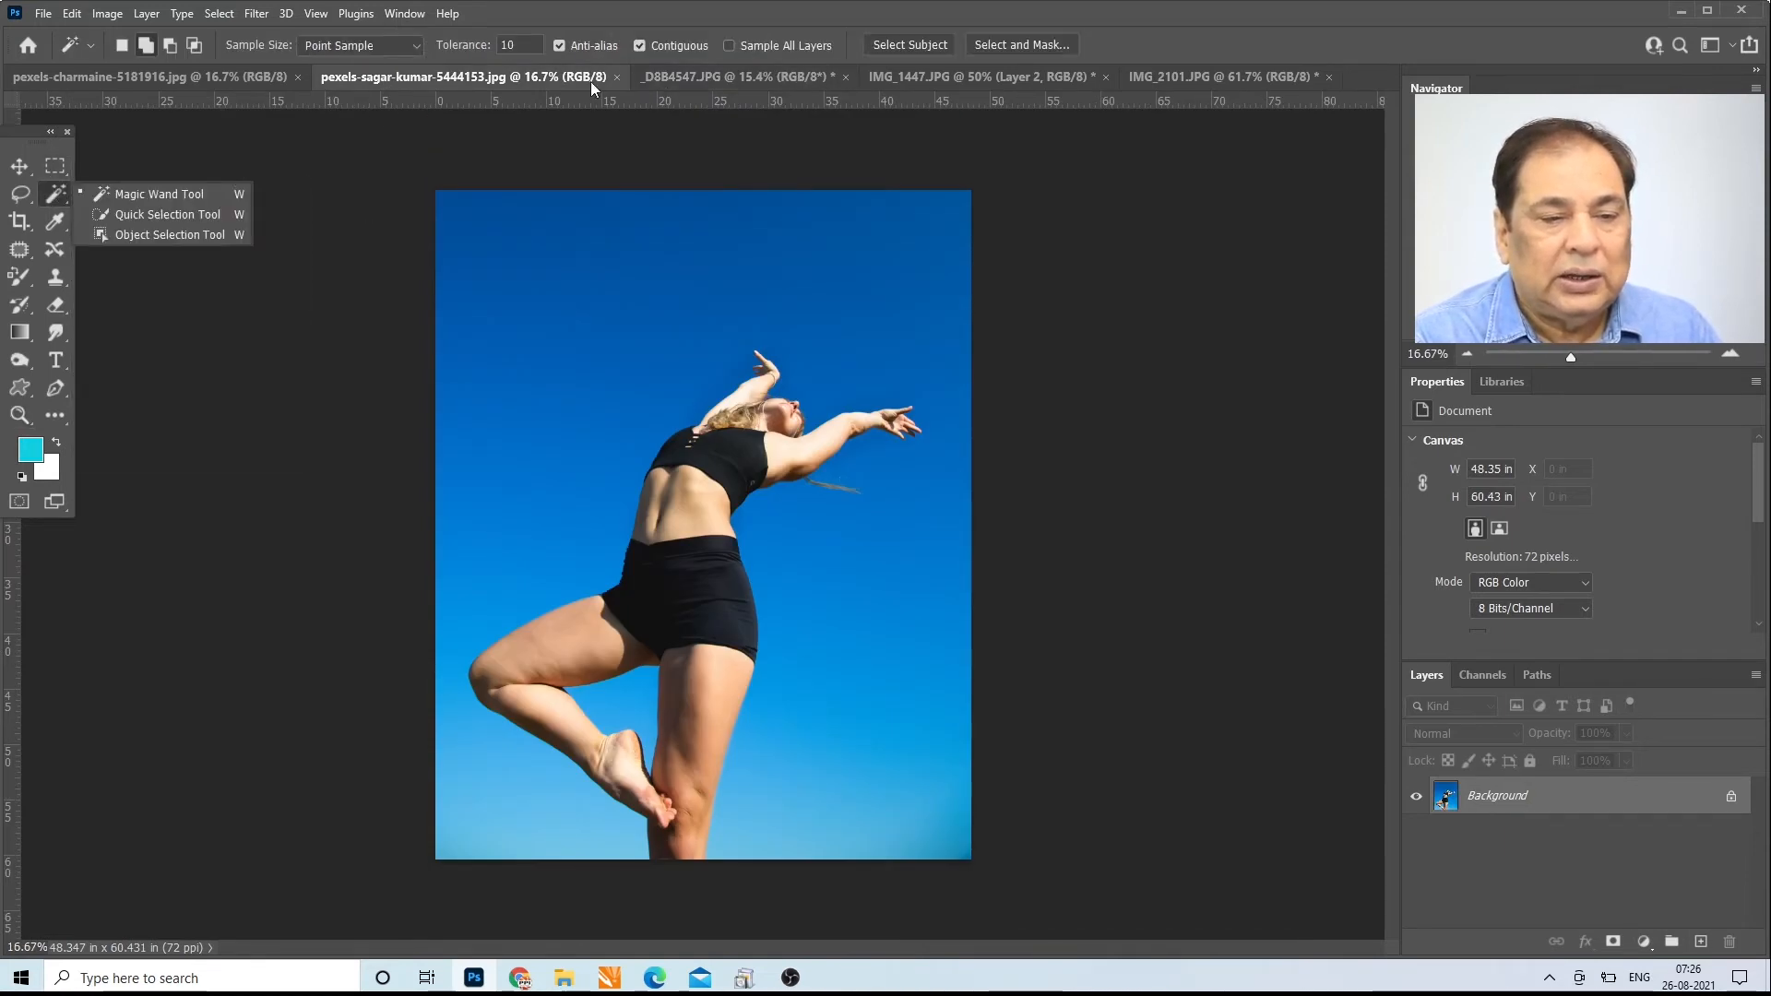
pyautogui.click(517, 43)
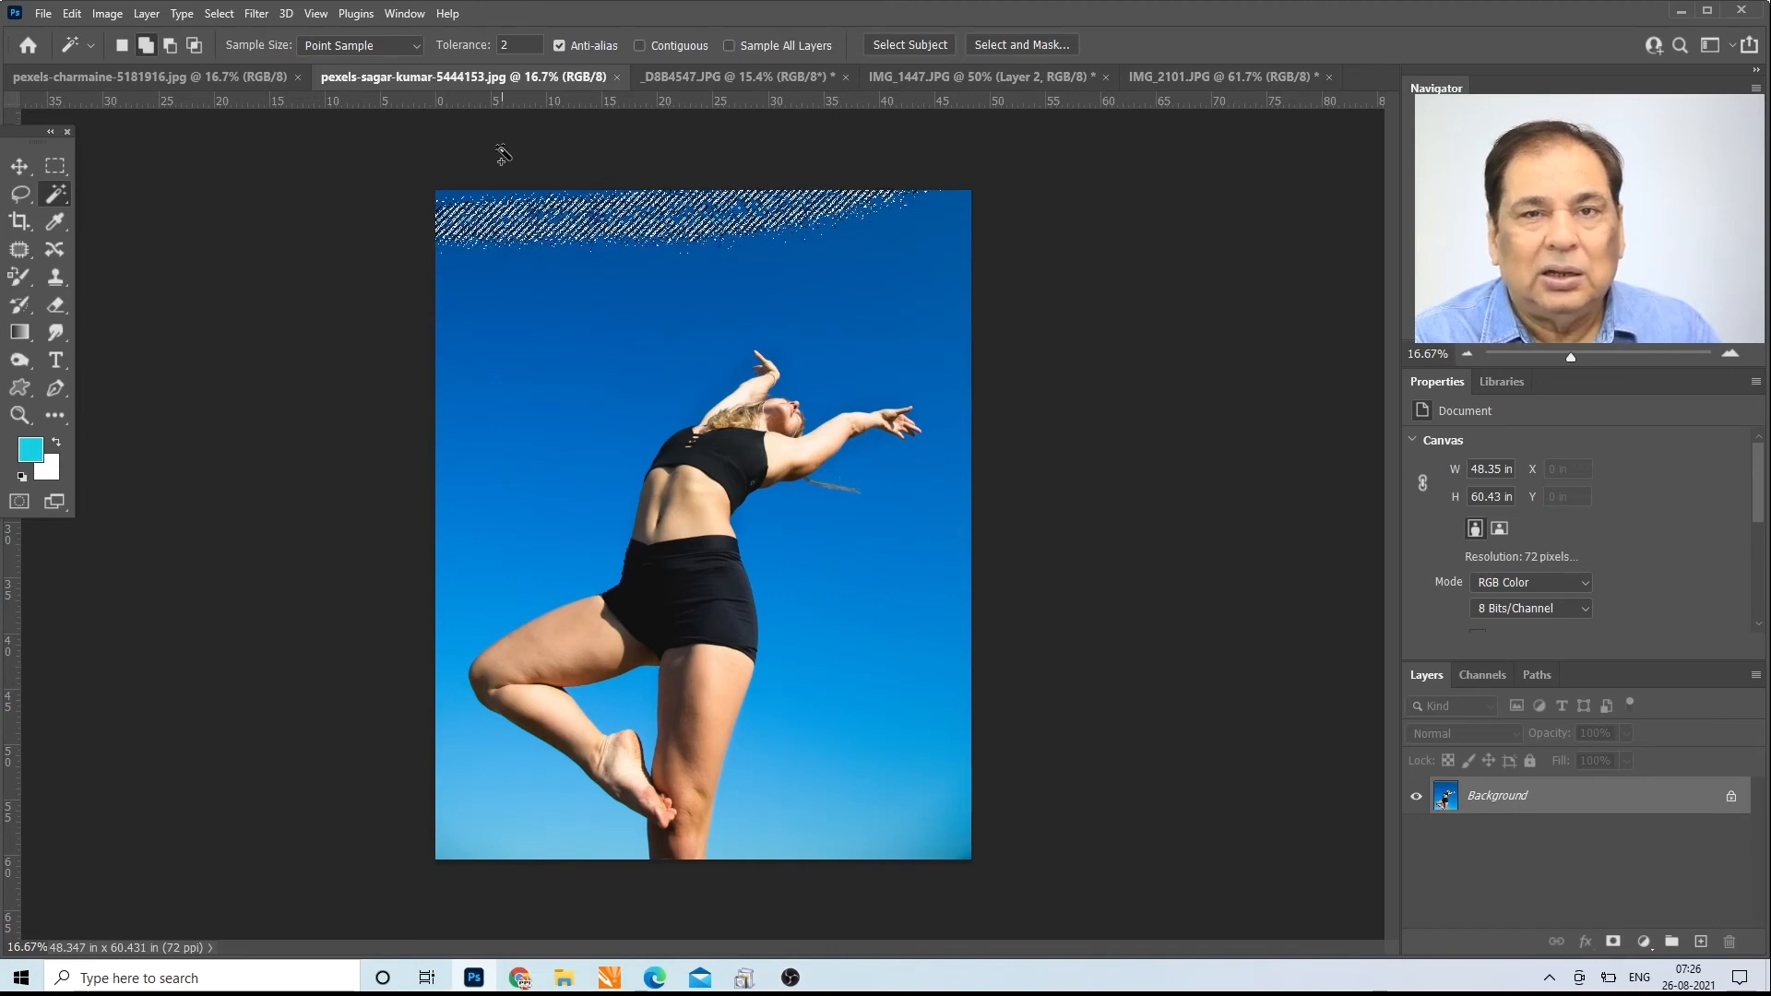
# Step: Turn on Contiguous, clear the selection and reselect the sky near the photo's upper edge at tolerance 2
pyautogui.click(645, 45)
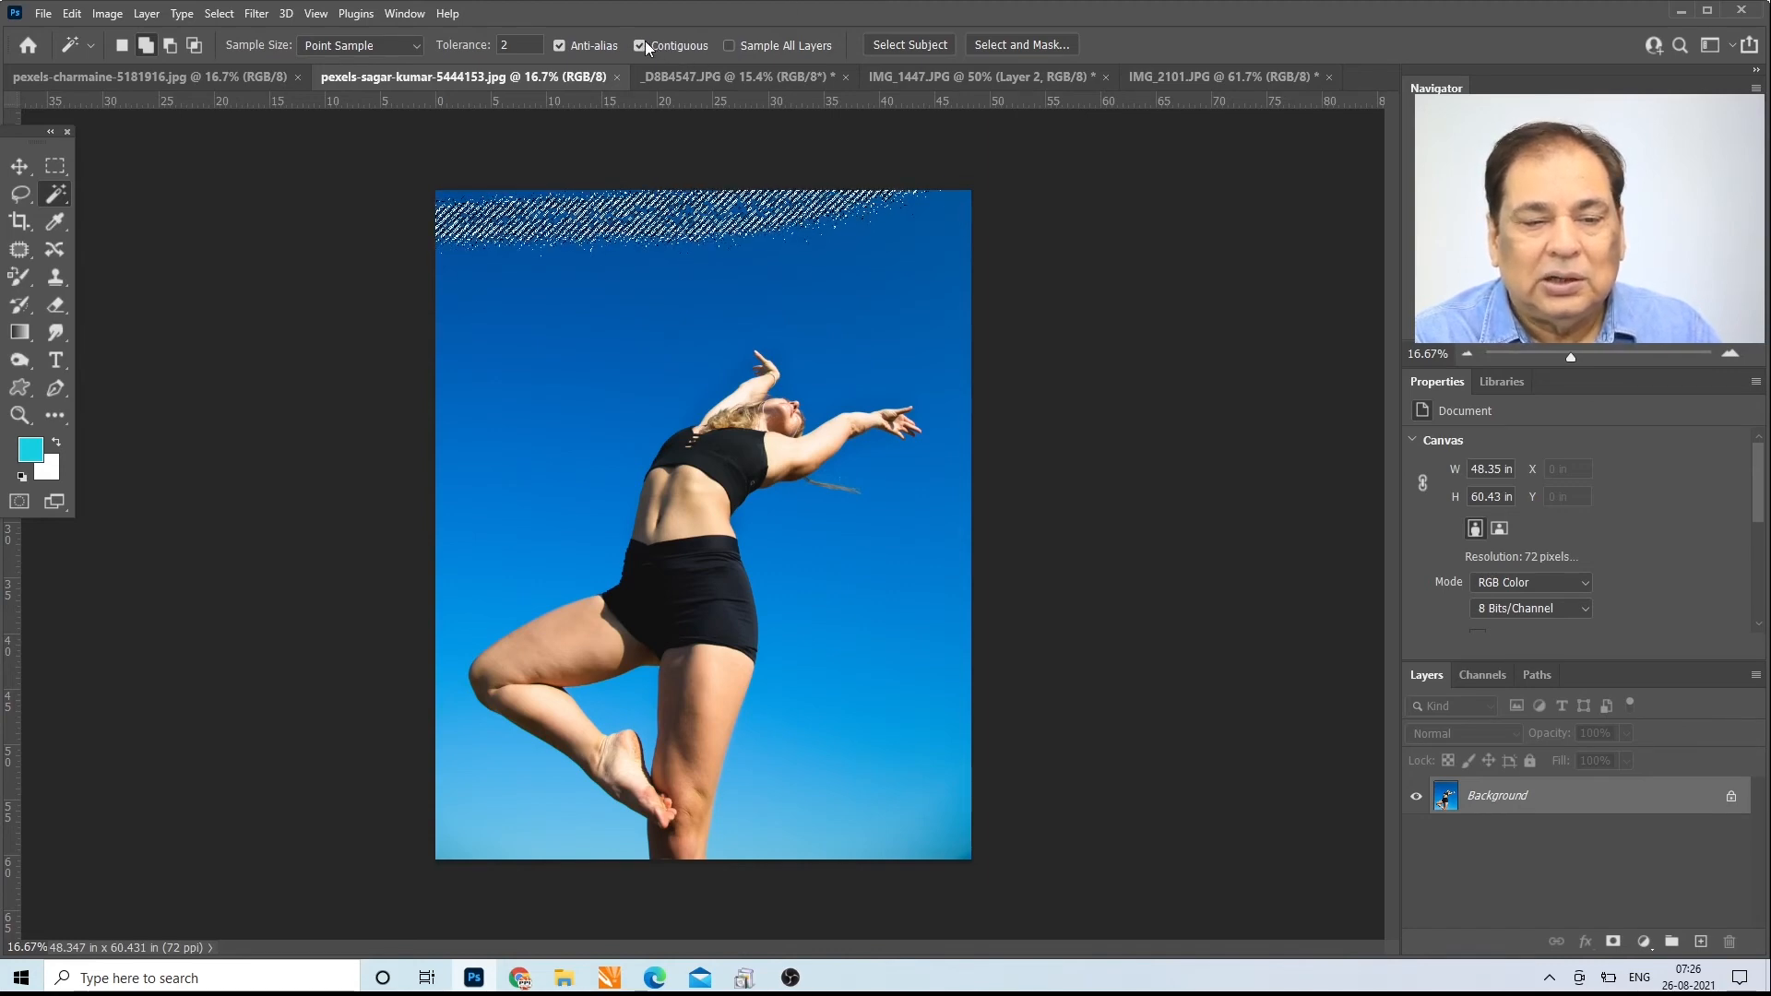
pyautogui.hotkey('ctrl', 'd')
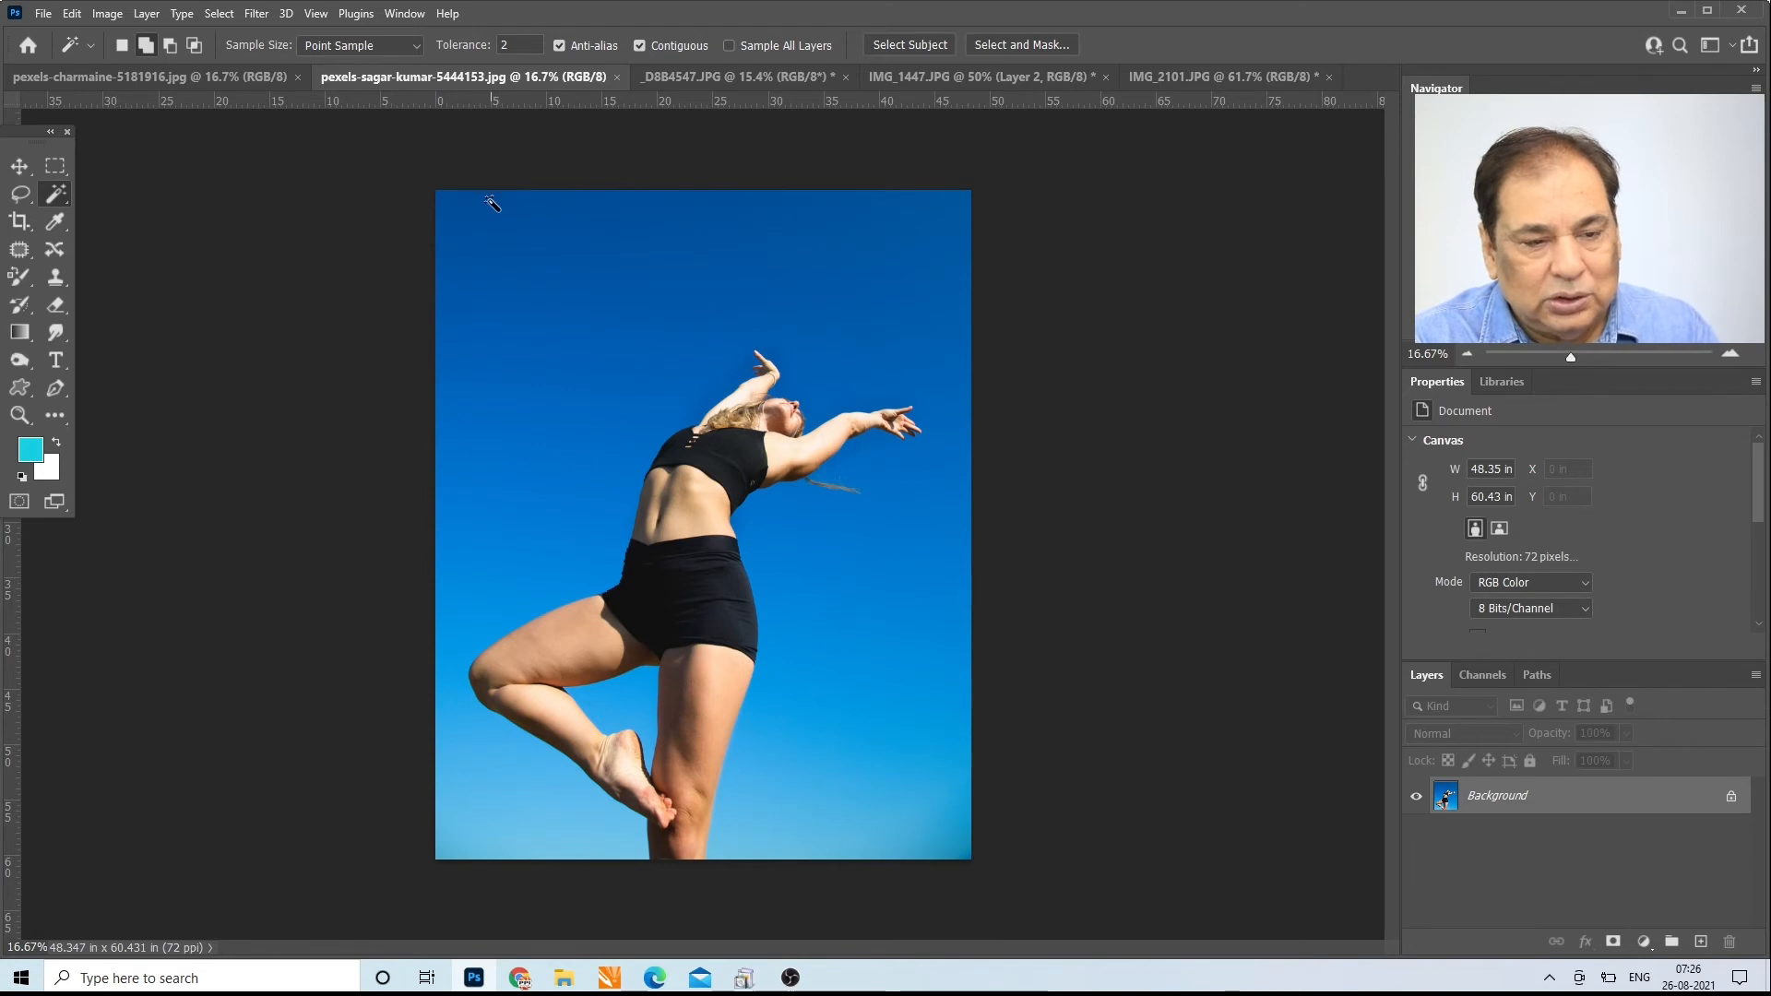
pyautogui.click(578, 203)
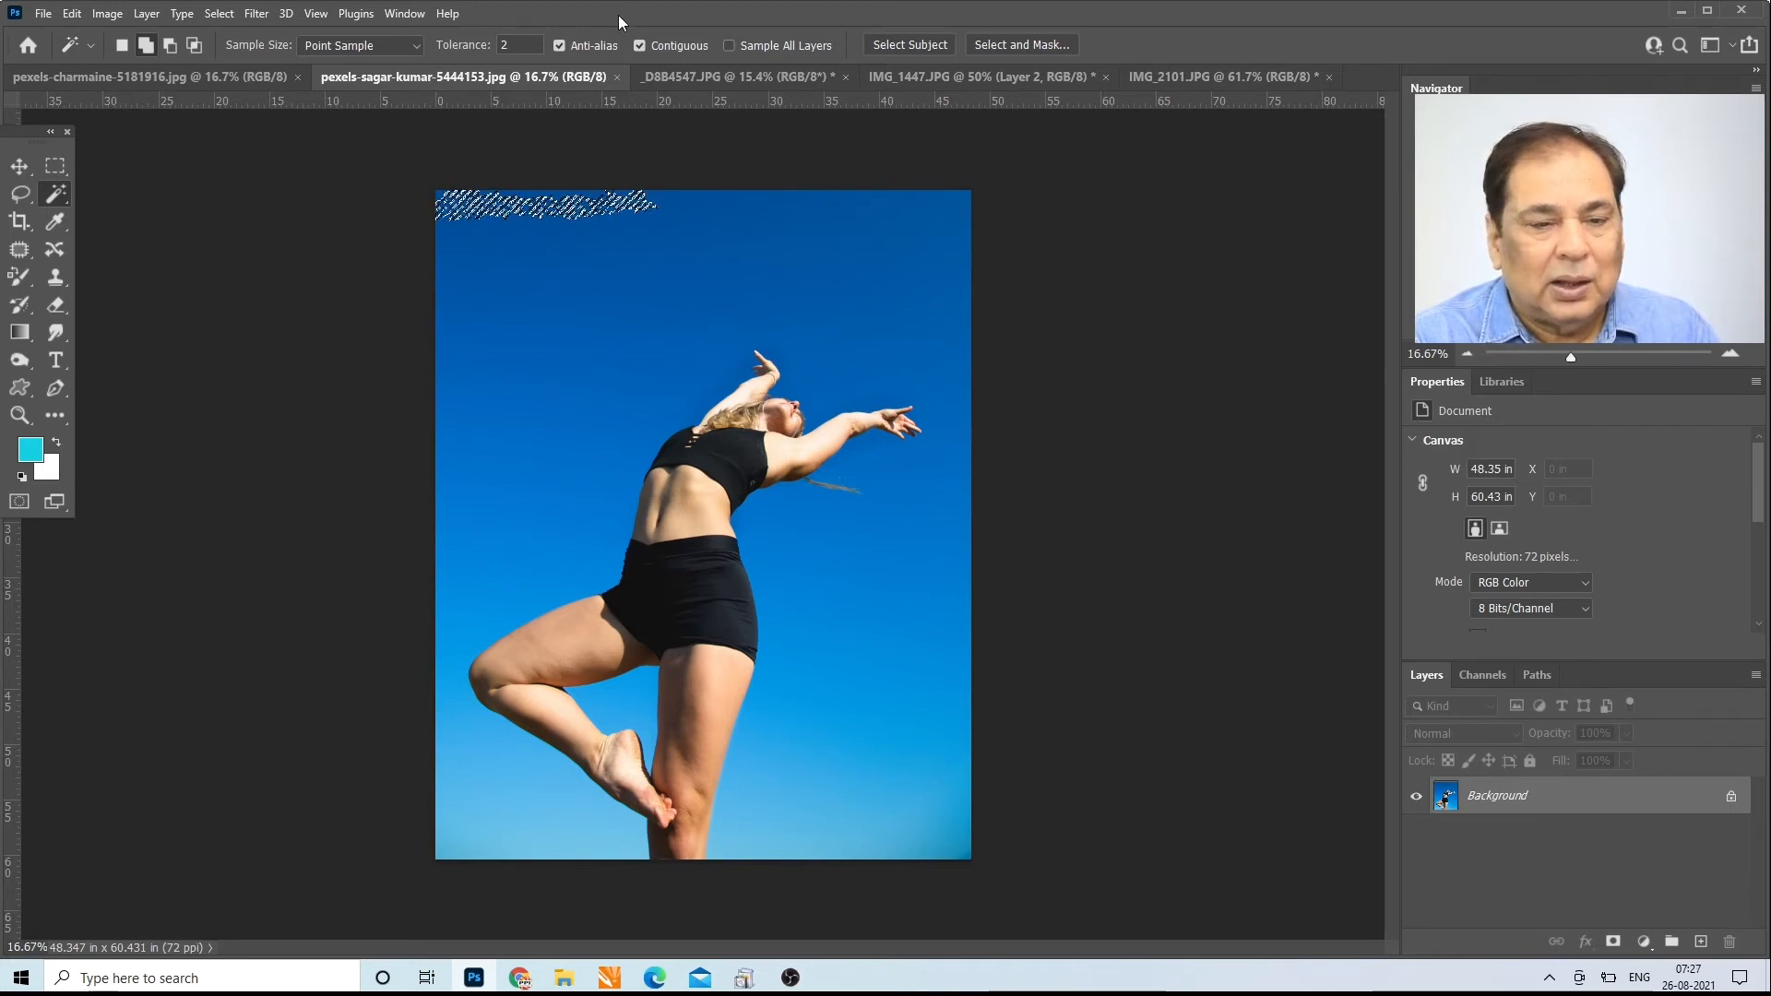
# Step: Set the Magic Wand tolerance to 5, add the sky from the upper edge down to the raised hand to the selection, and deselect
pyautogui.click(522, 44)
pyautogui.write('5')
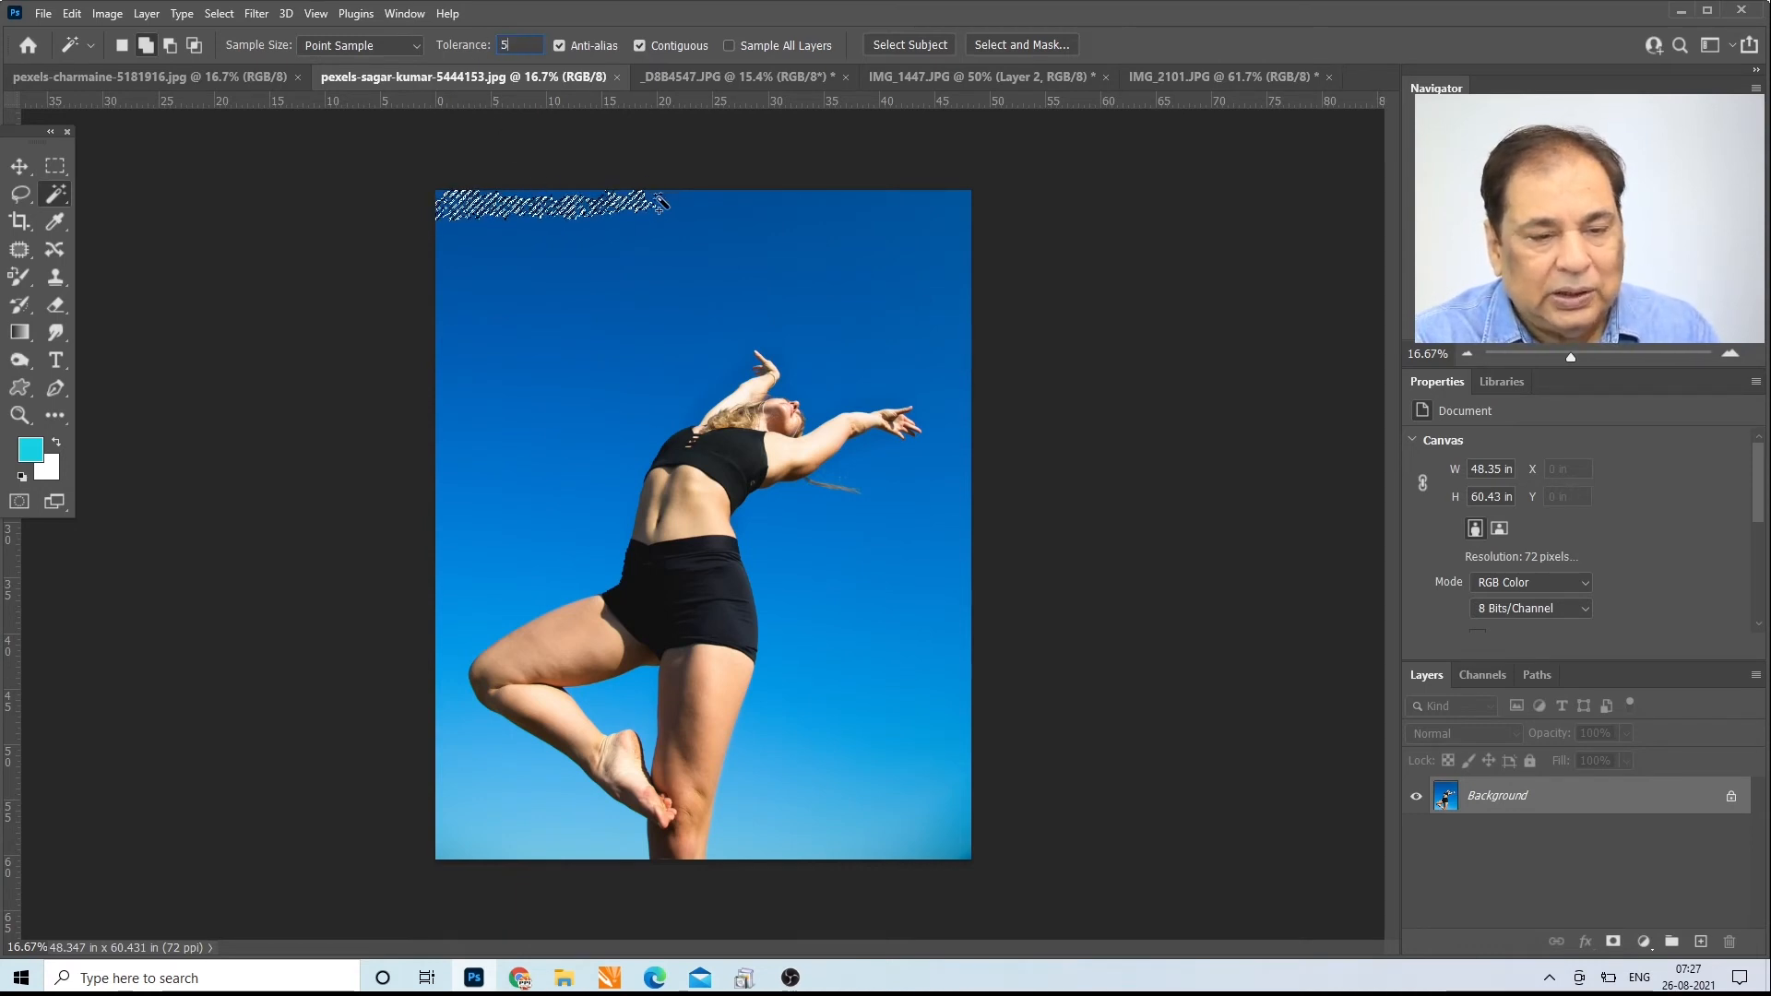
pyautogui.click(754, 196)
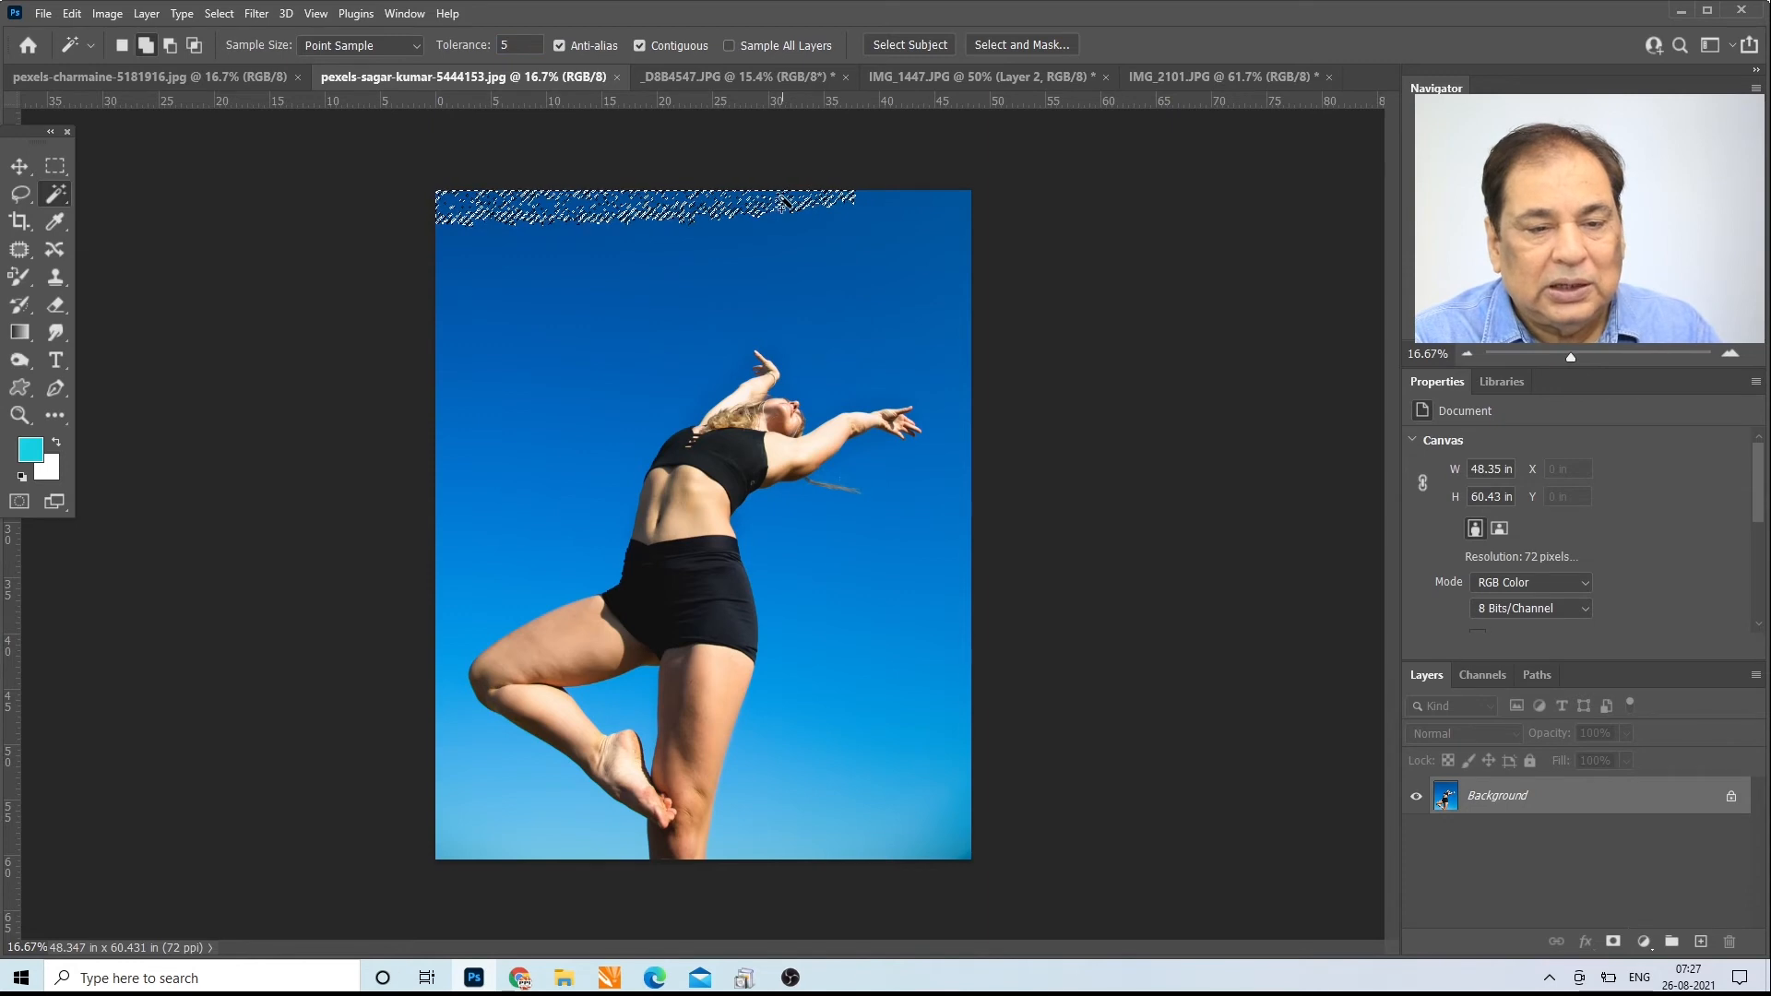
pyautogui.keyDown('shift'); pyautogui.click(867, 210); pyautogui.keyUp('shift')
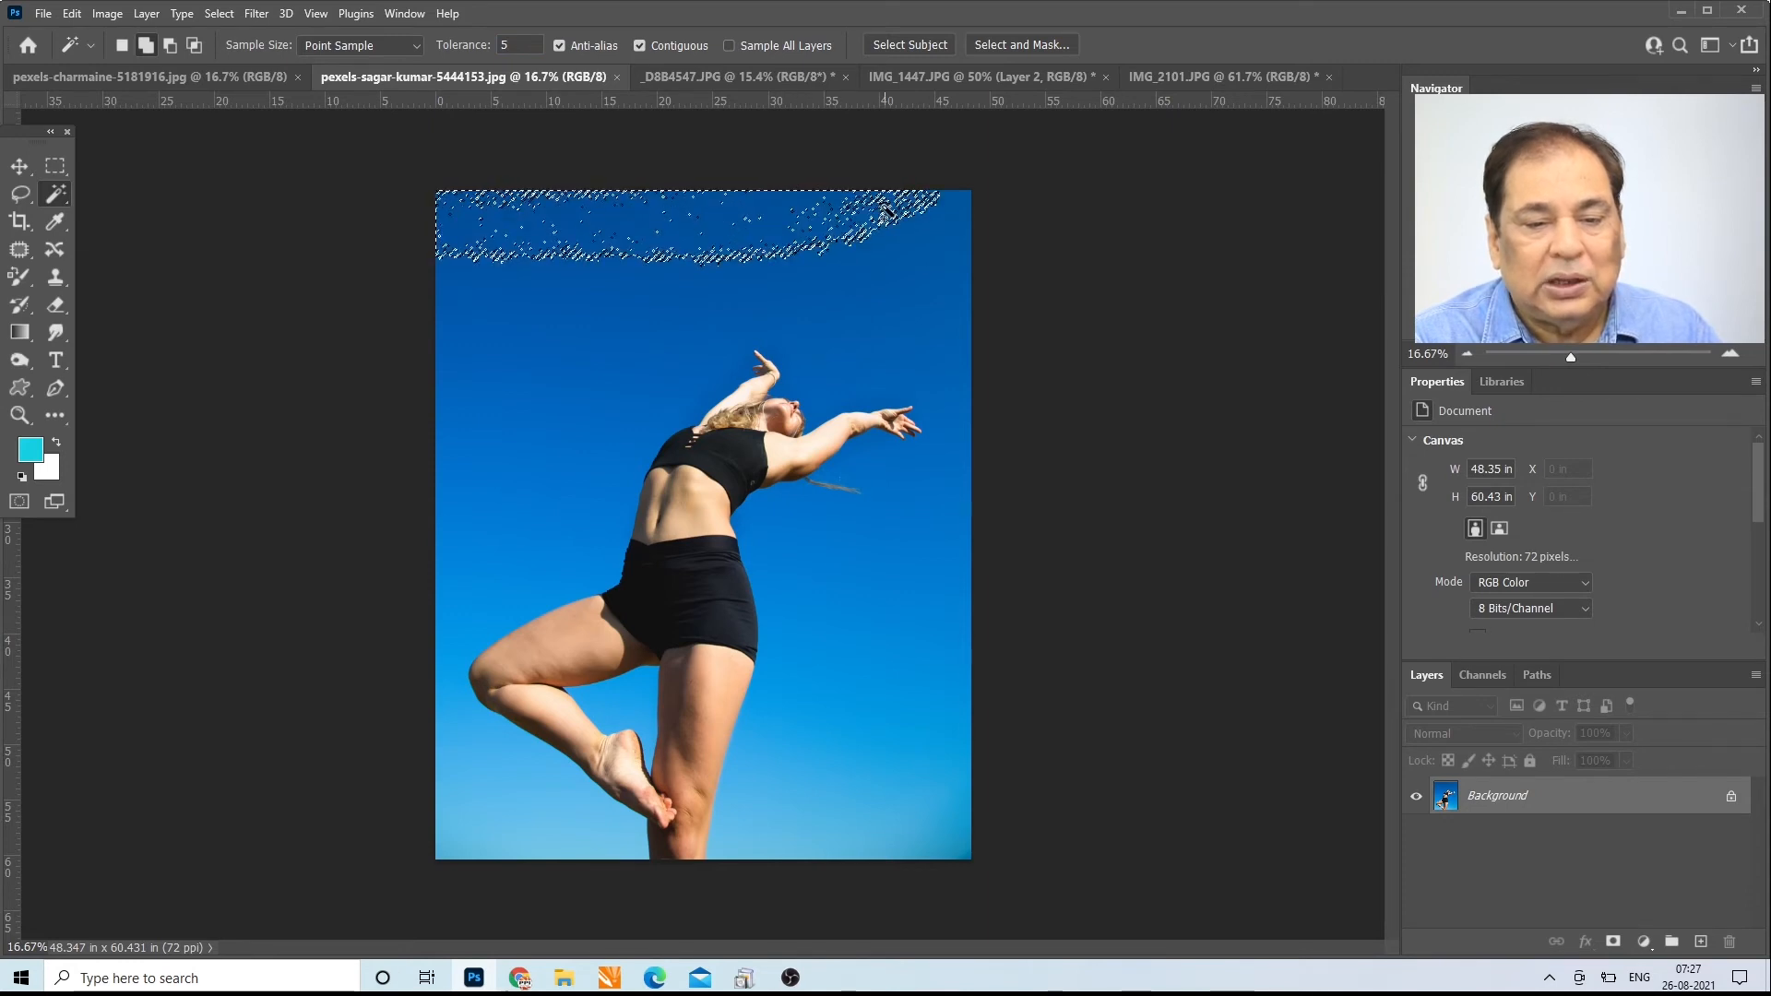
pyautogui.keyDown('shift'); pyautogui.click(925, 219); pyautogui.keyUp('shift')
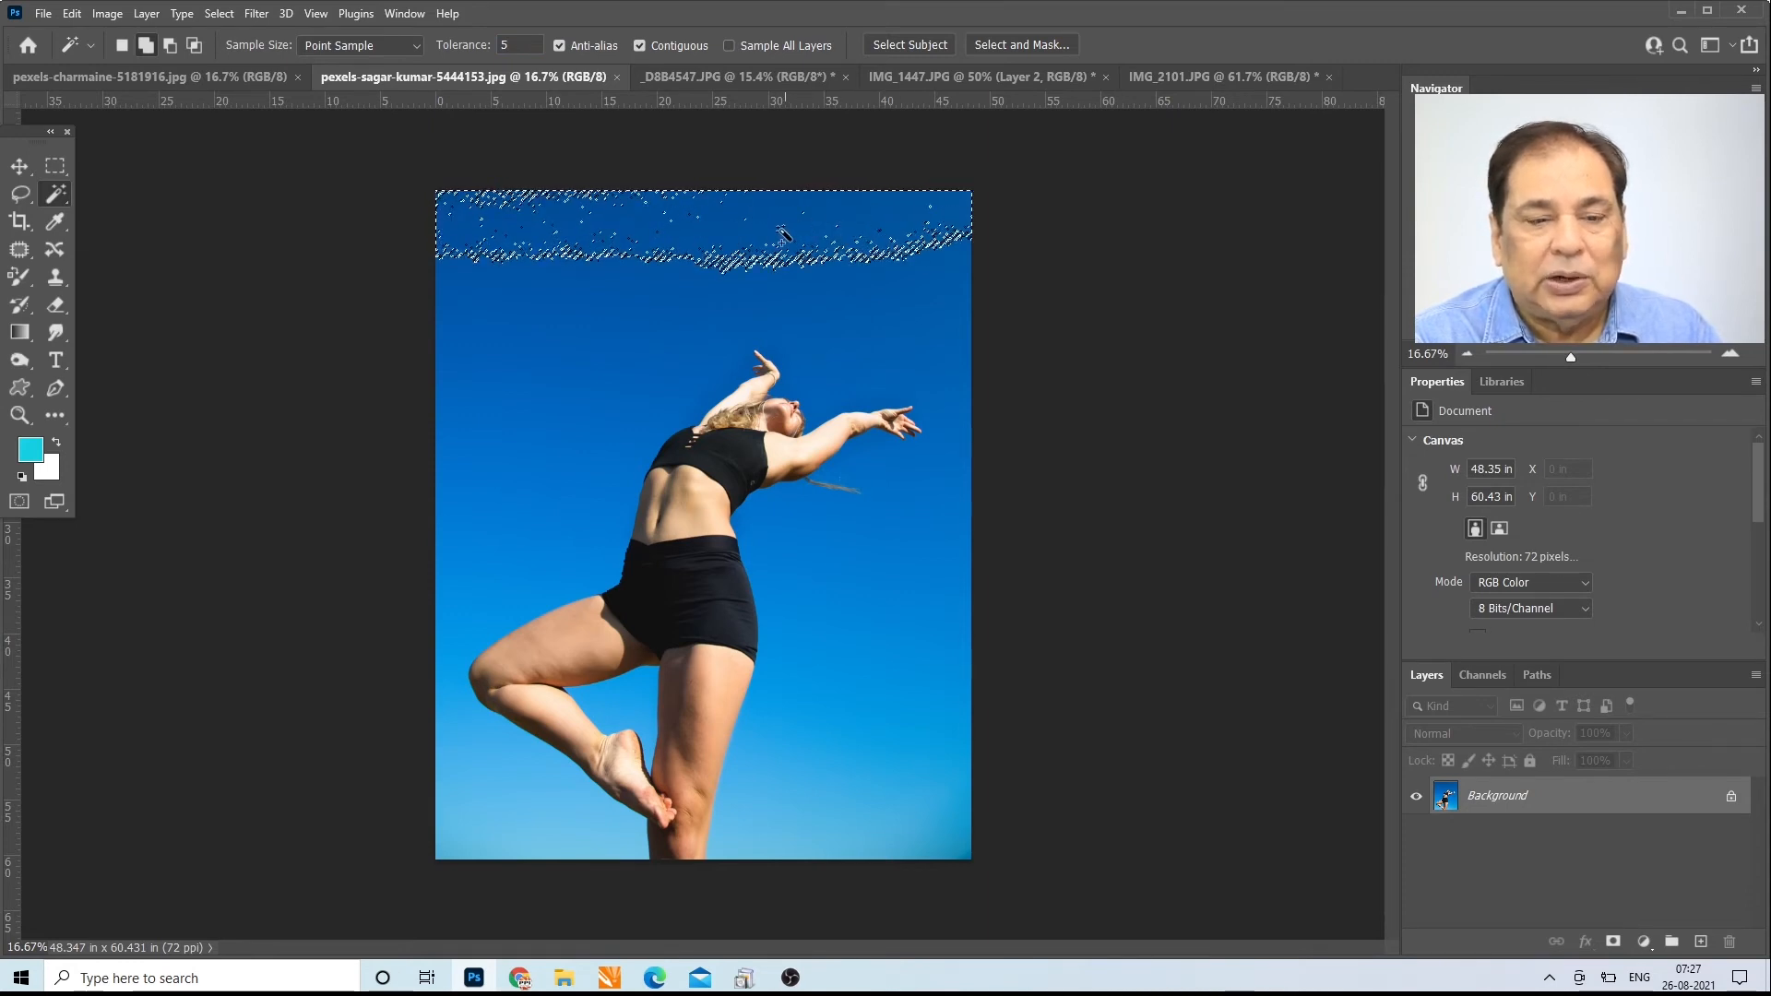
pyautogui.click(701, 240)
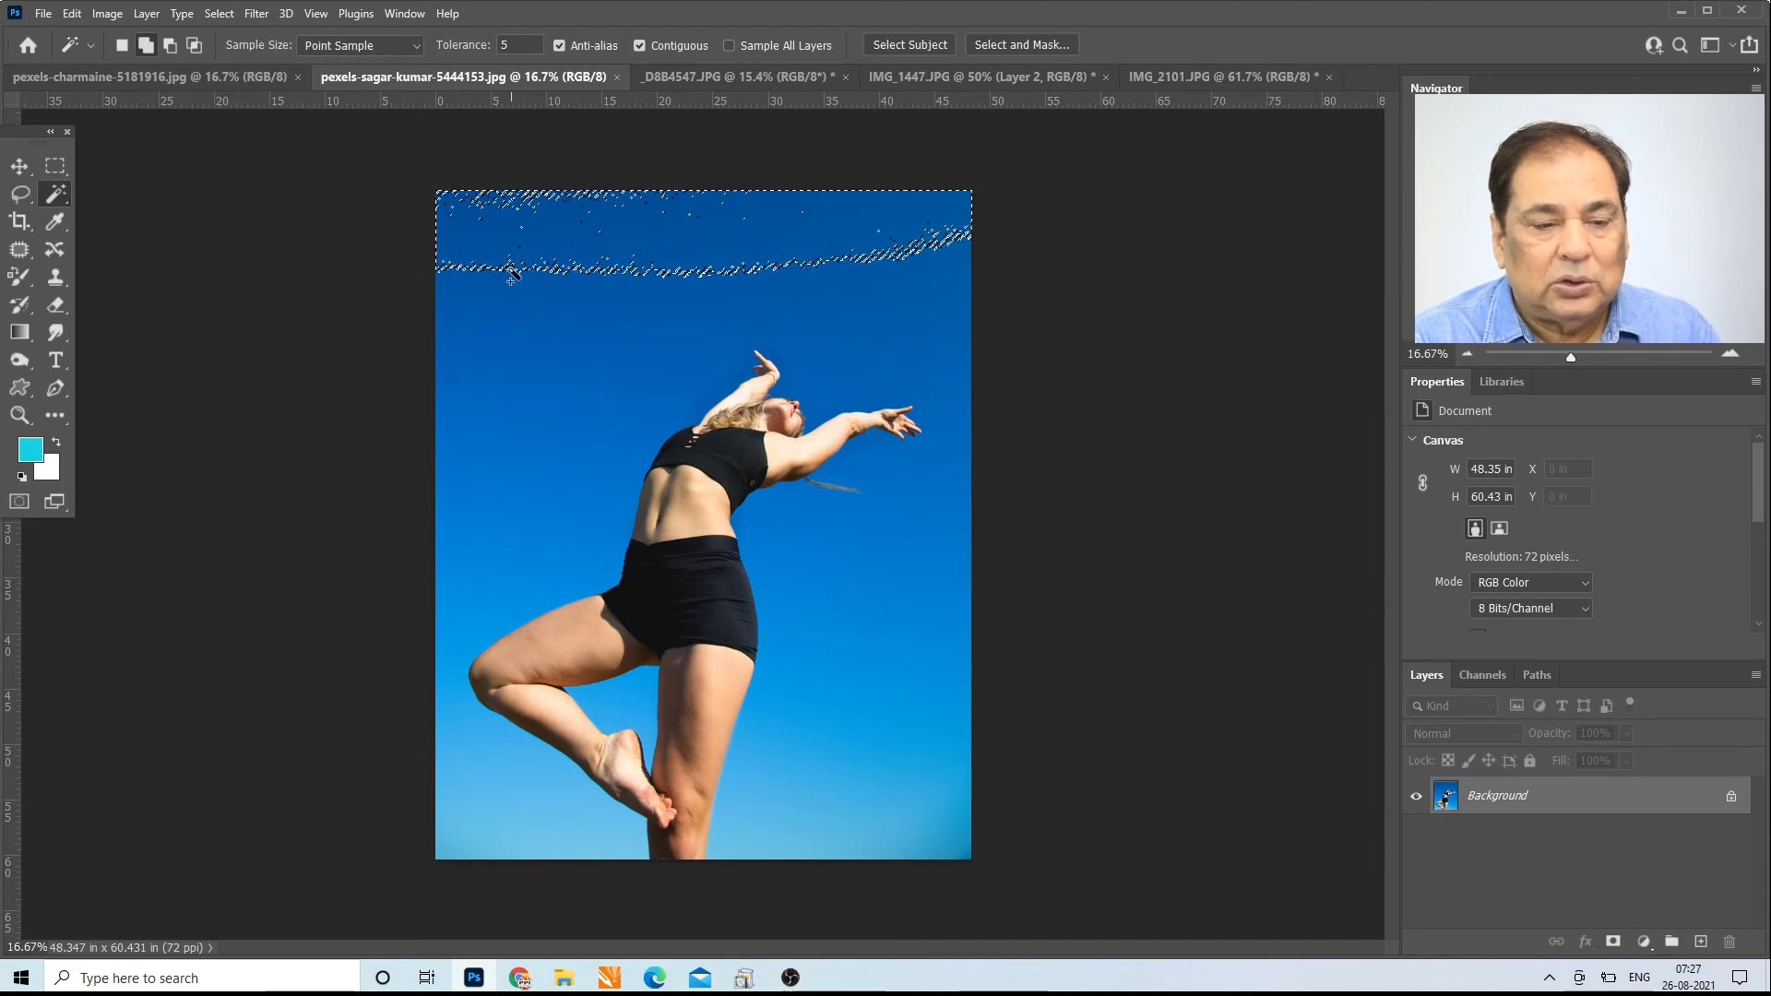
pyautogui.click(144, 45)
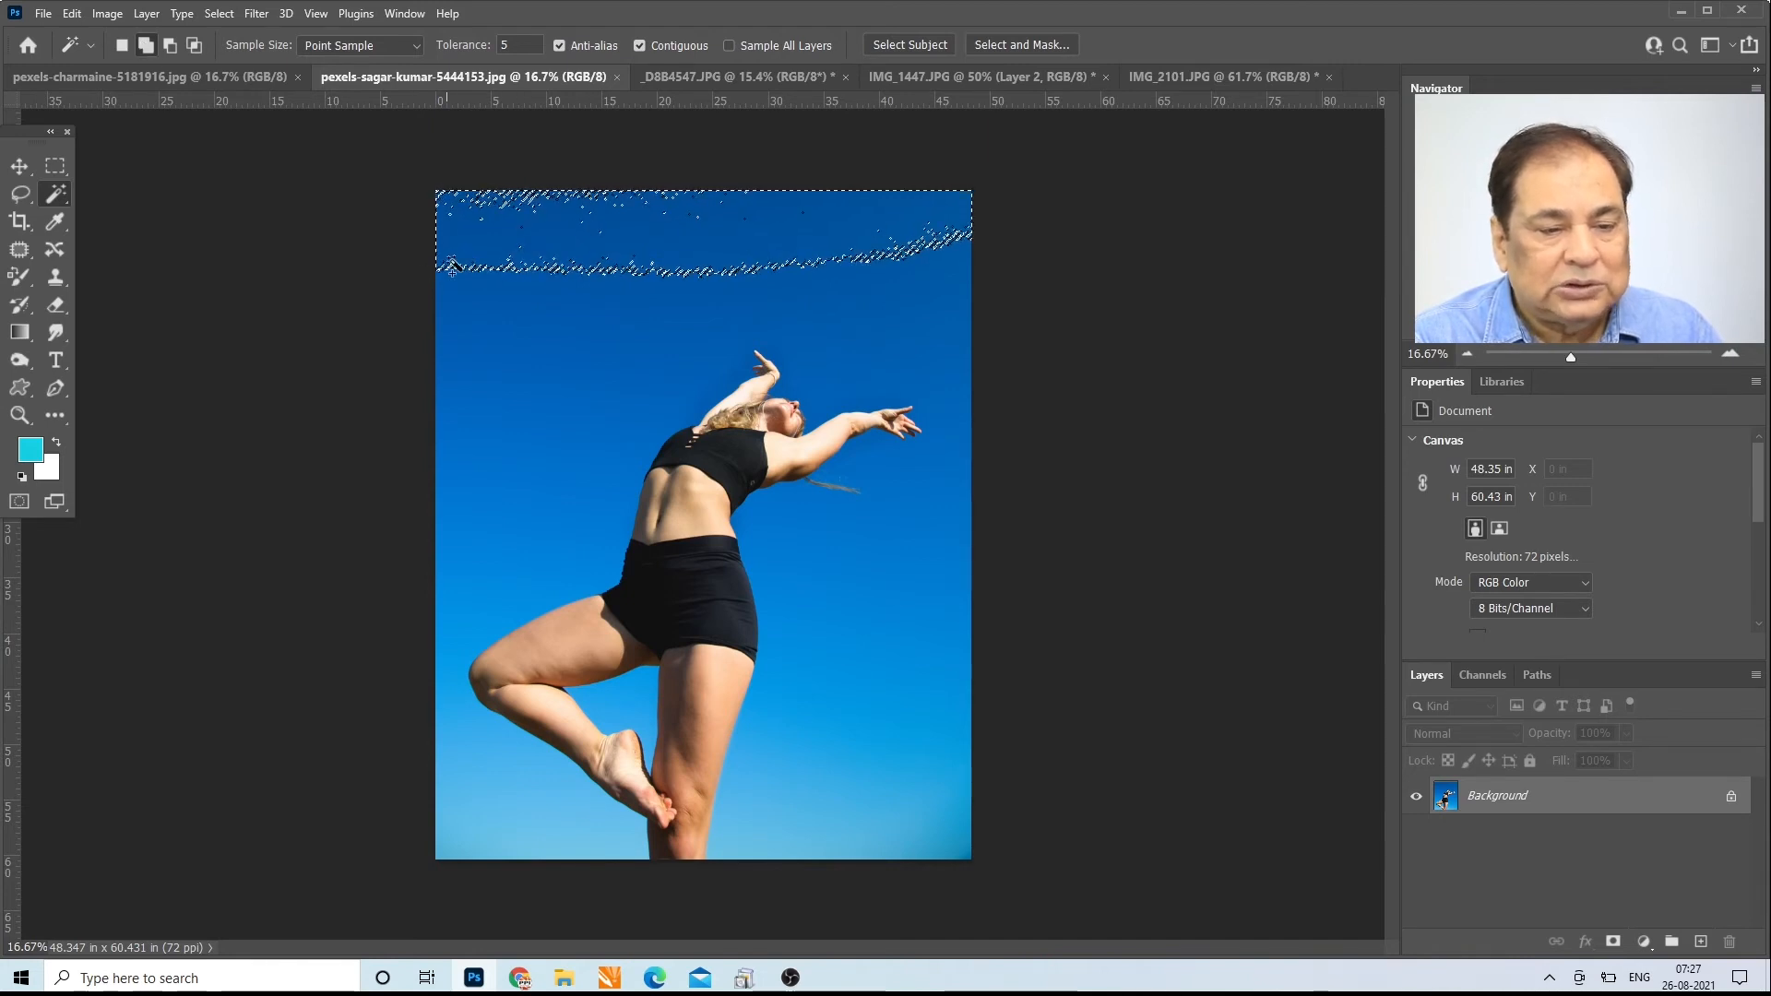
pyautogui.click(469, 303)
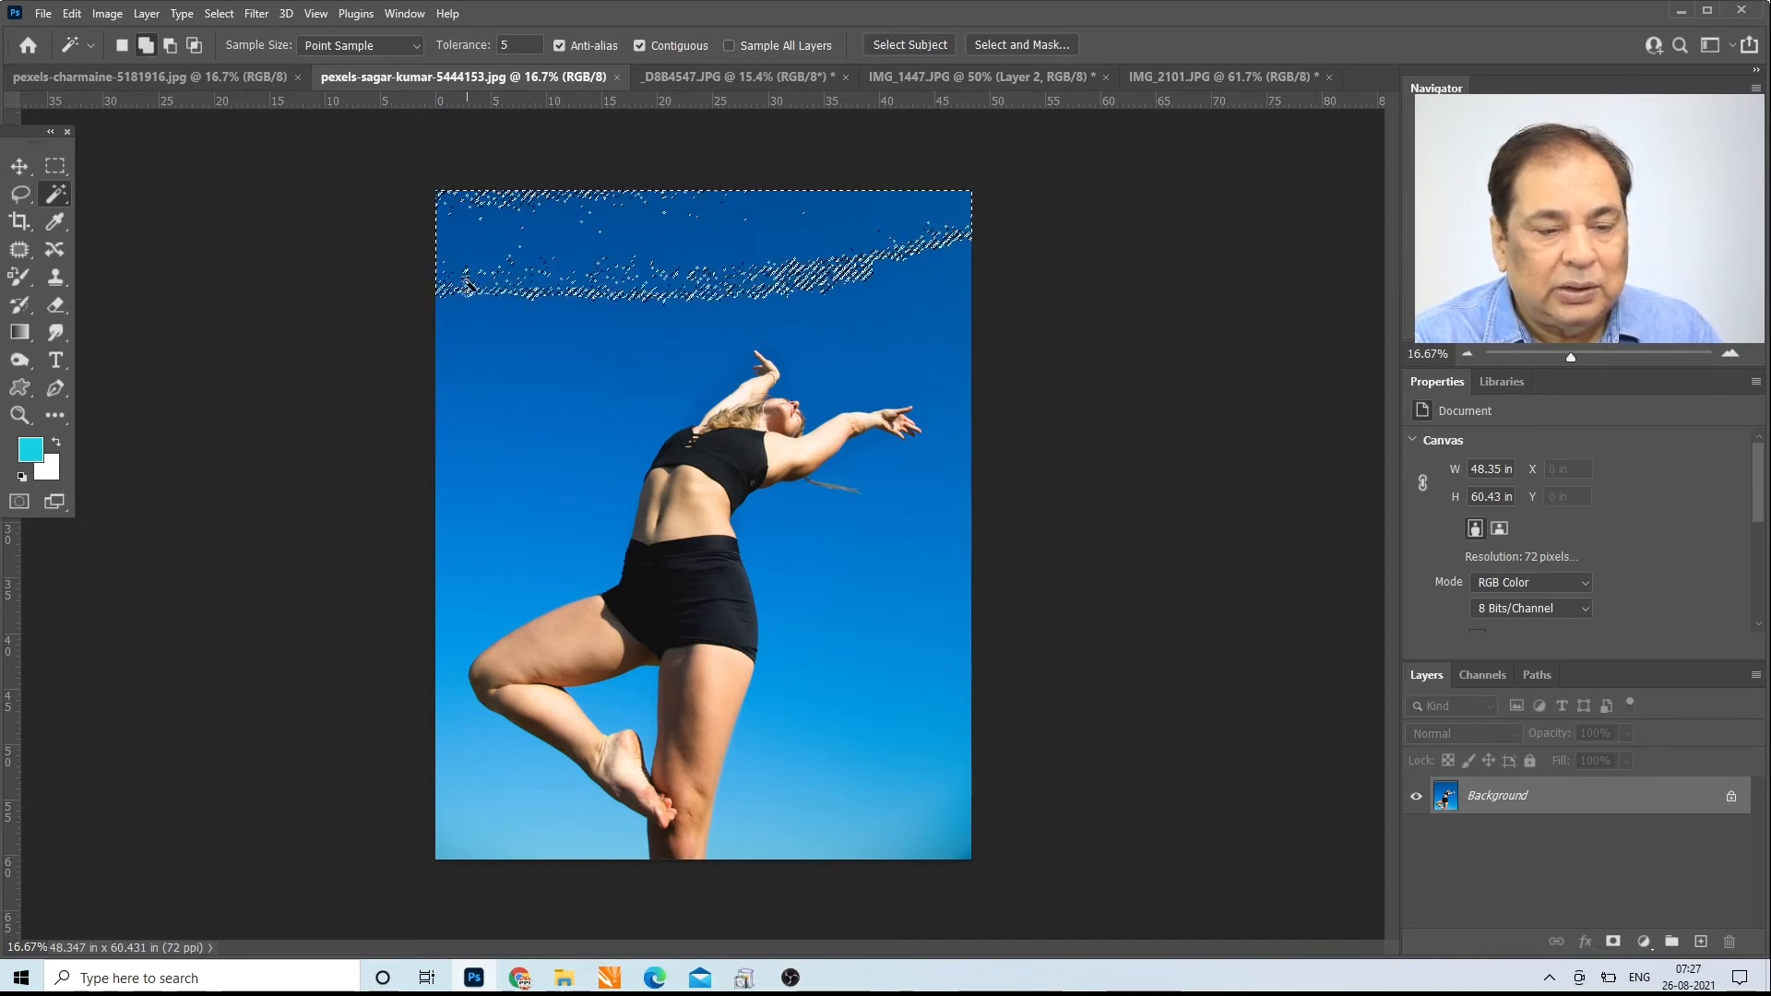
pyautogui.click(495, 328)
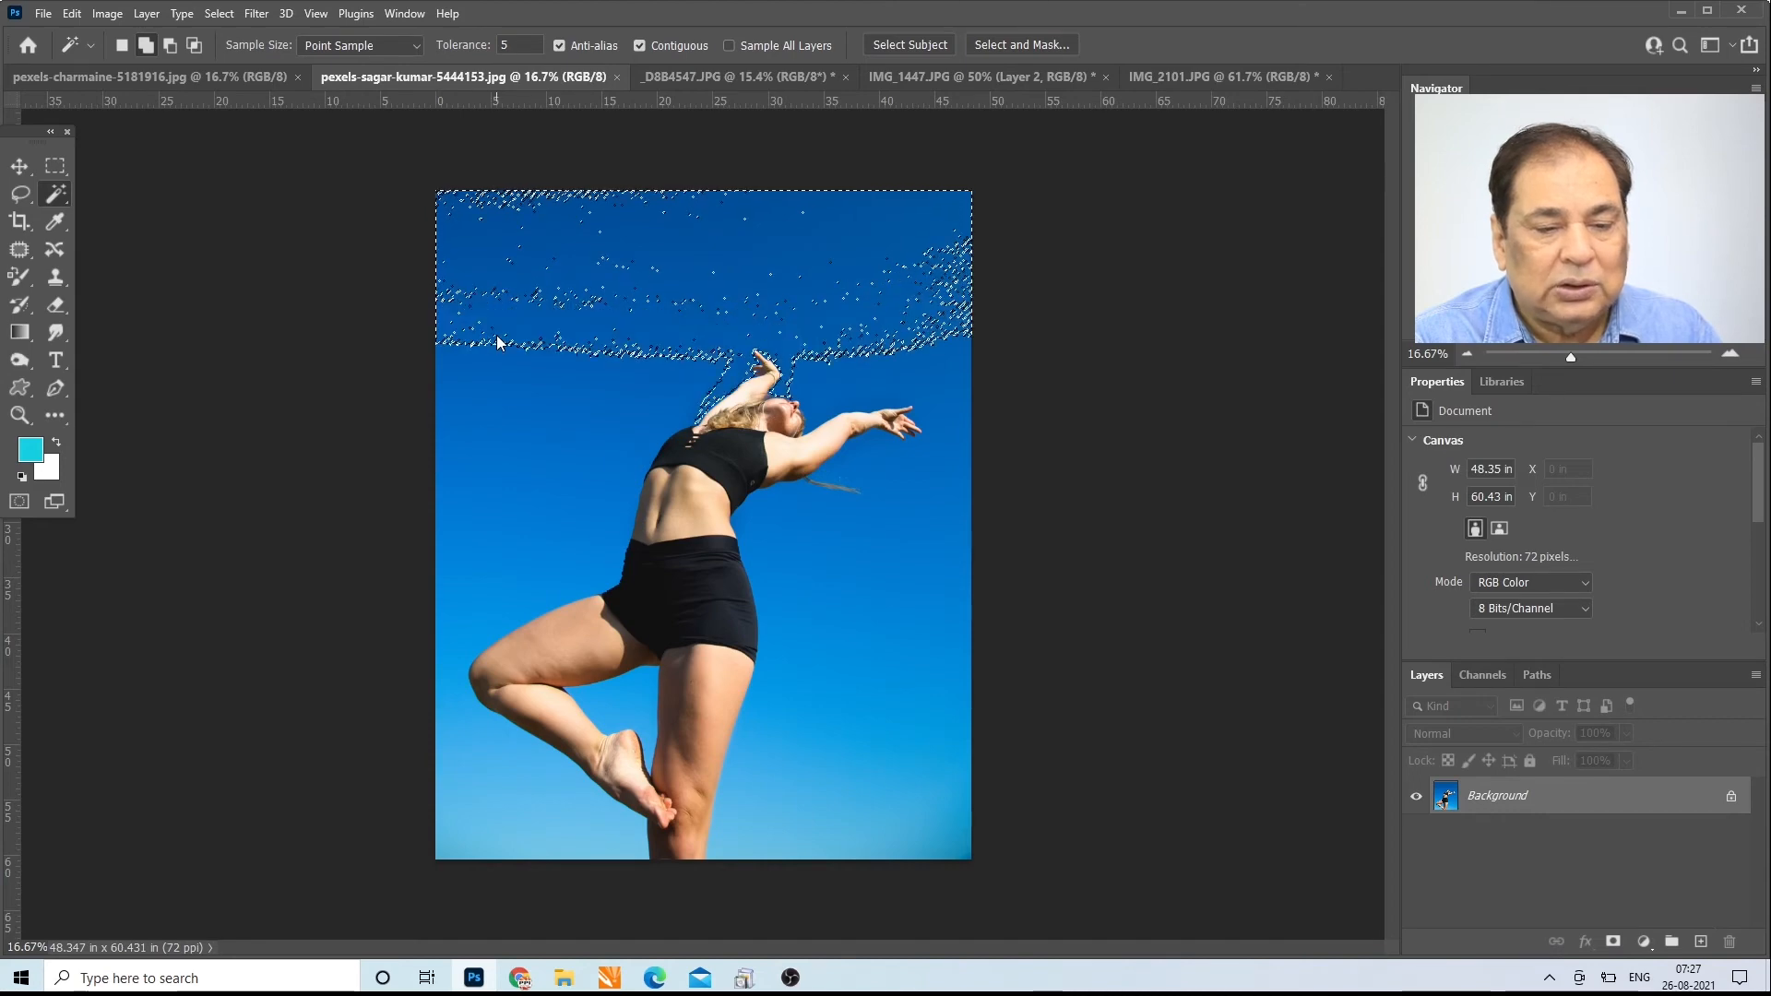
pyautogui.hotkey('ctrl', 'd')
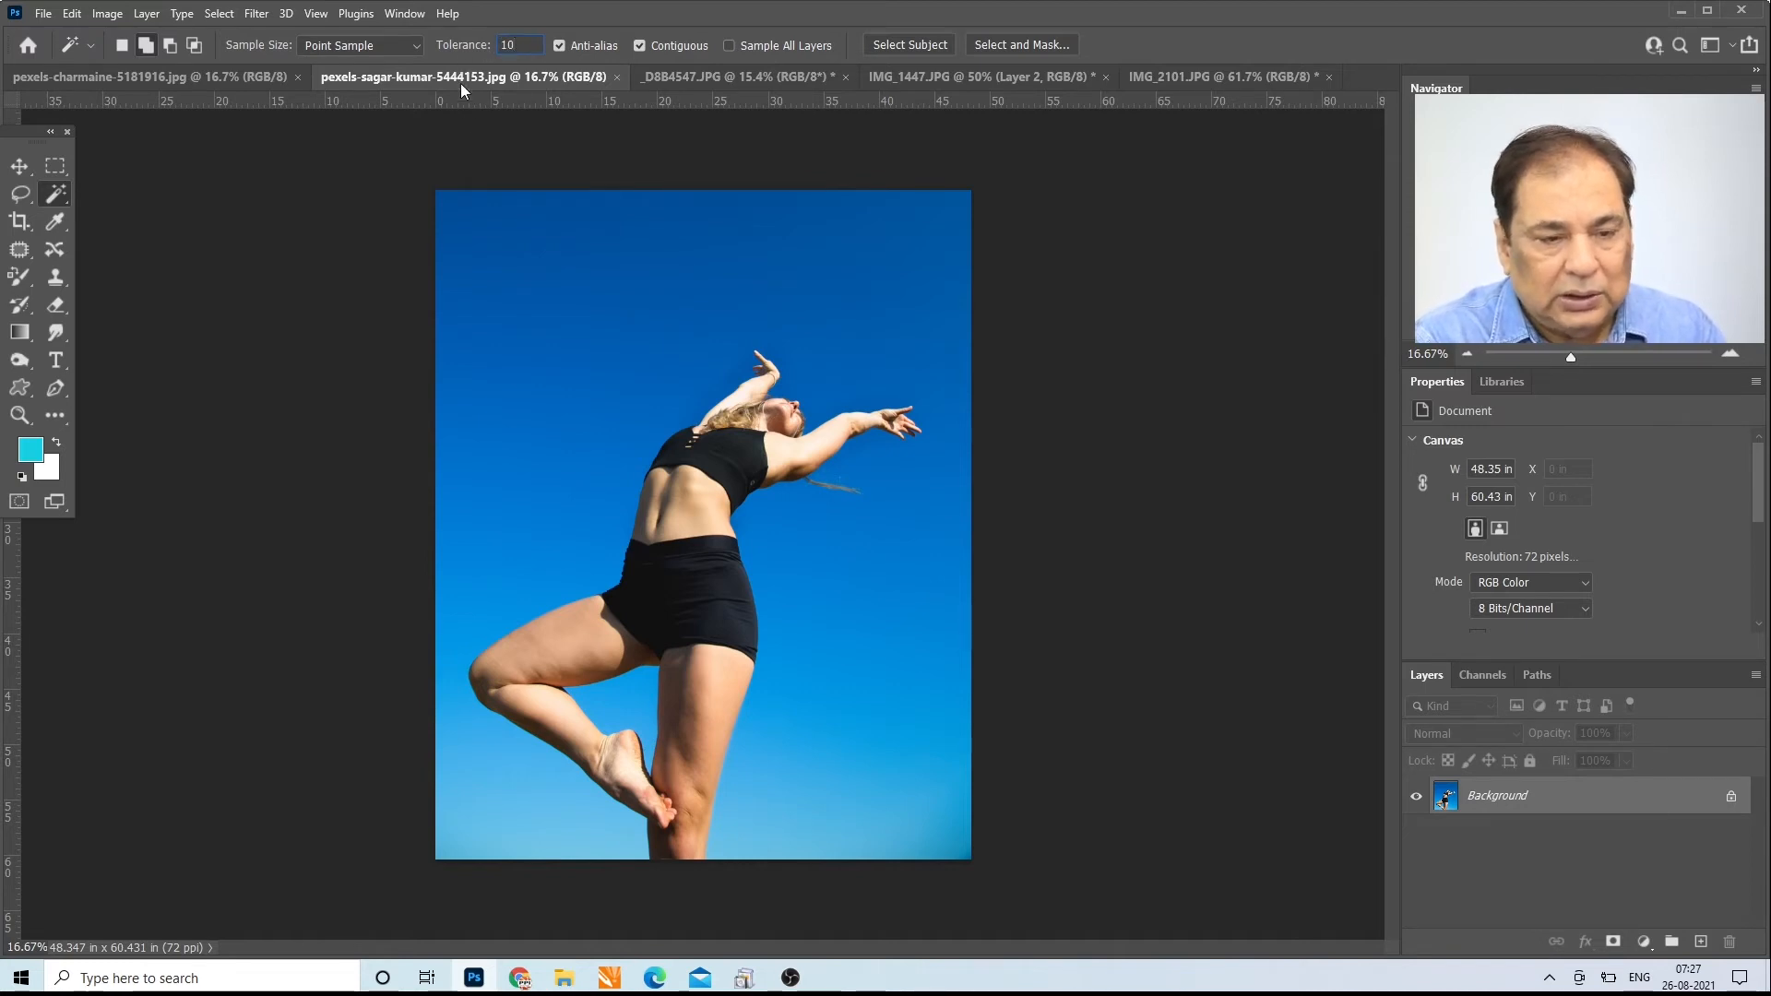
# Step: Select the upper sky with the Magic Wand at tolerance 10, reselect it at tolerance 20, and deselect
pyautogui.click(707, 215)
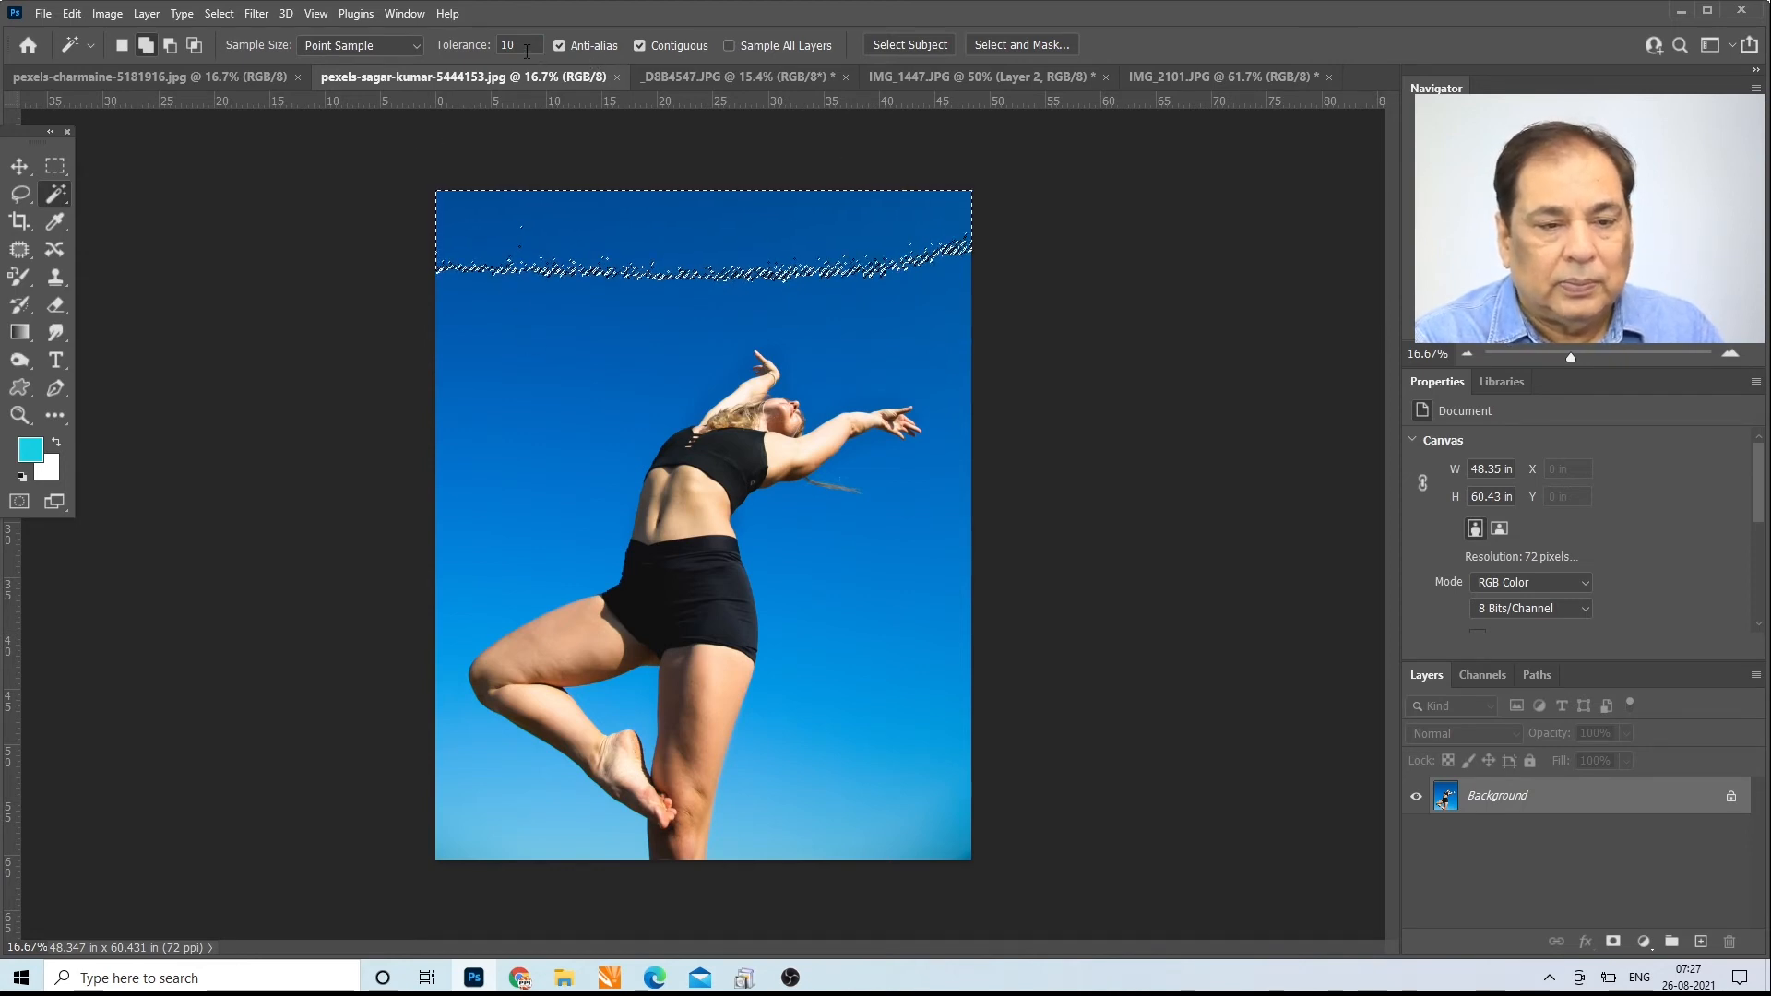
pyautogui.click(486, 53)
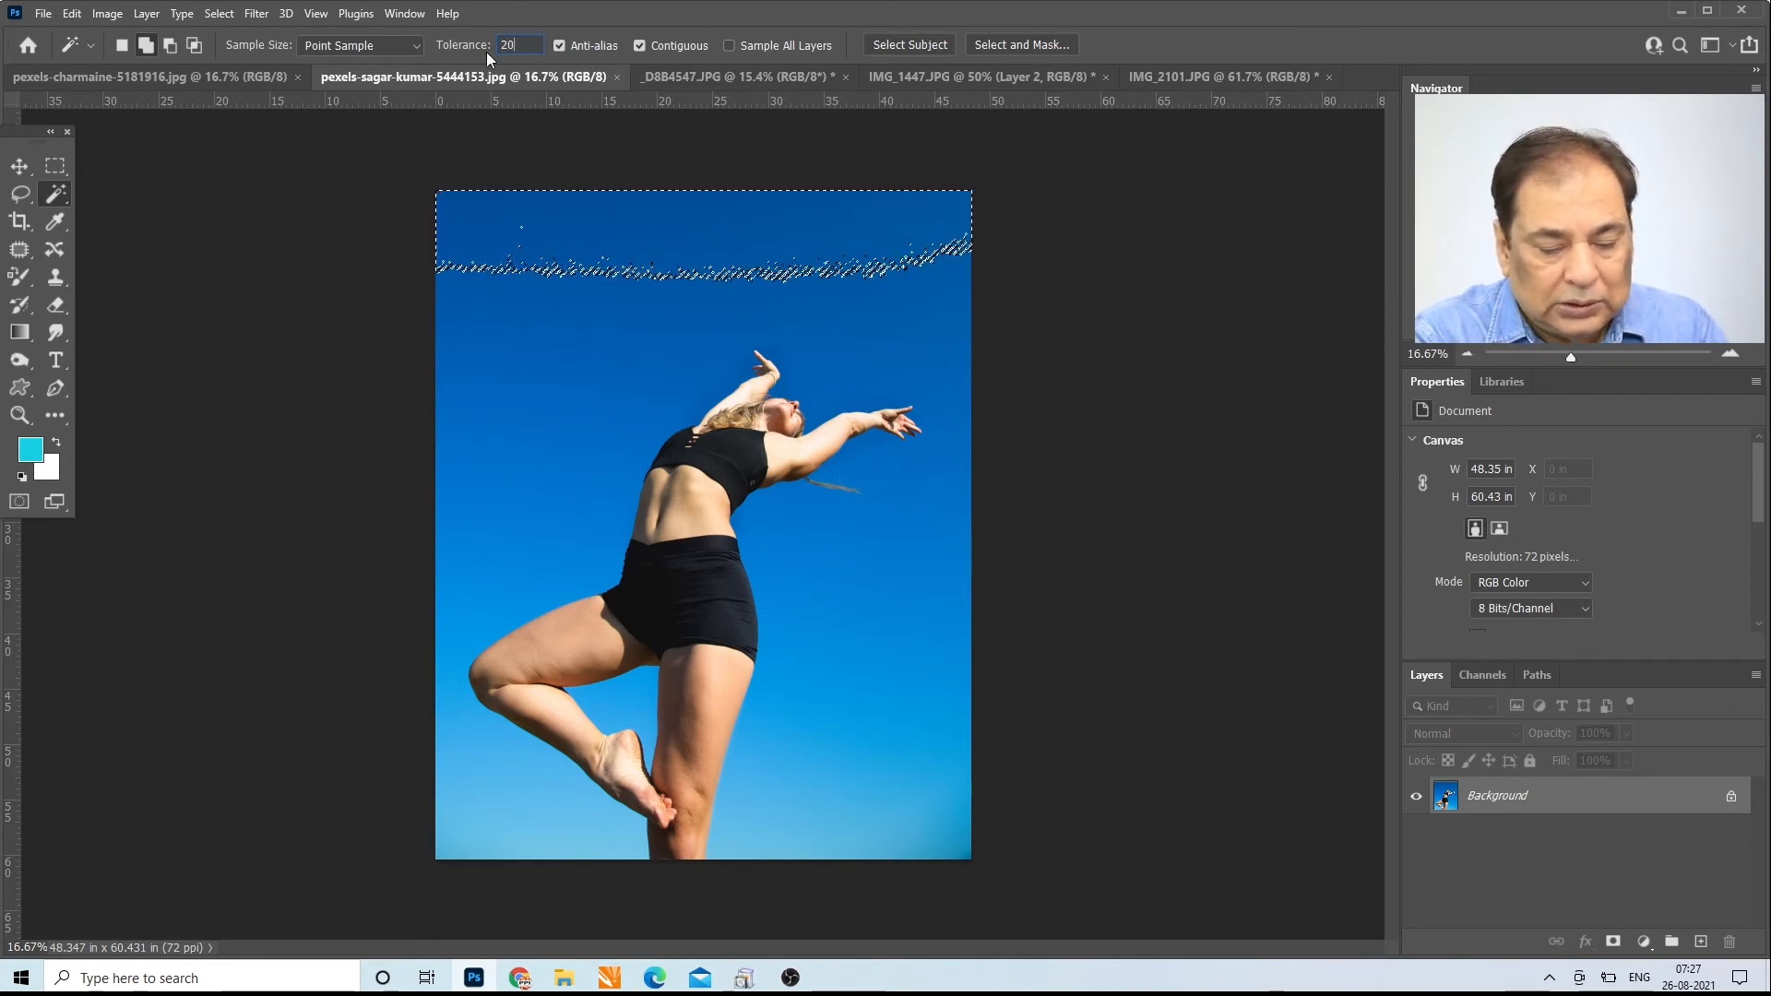
pyautogui.write('20')
pyautogui.hotkey('ctrl', 'd')
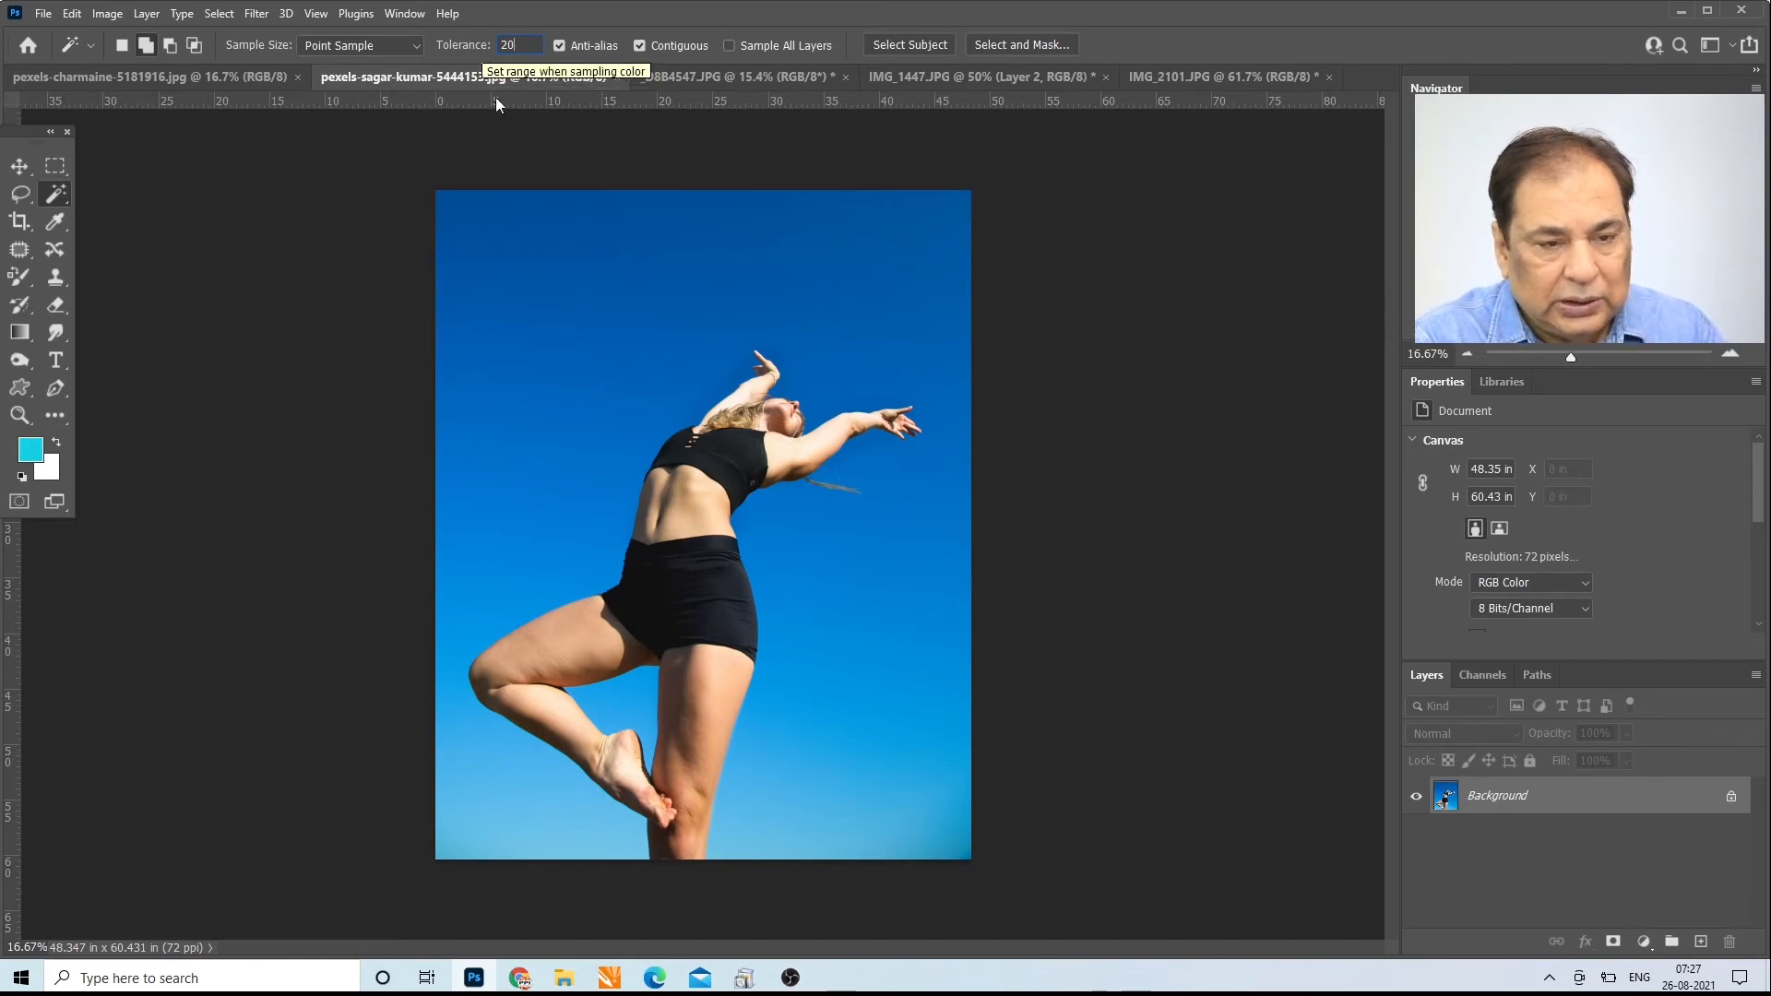
pyautogui.click(652, 224)
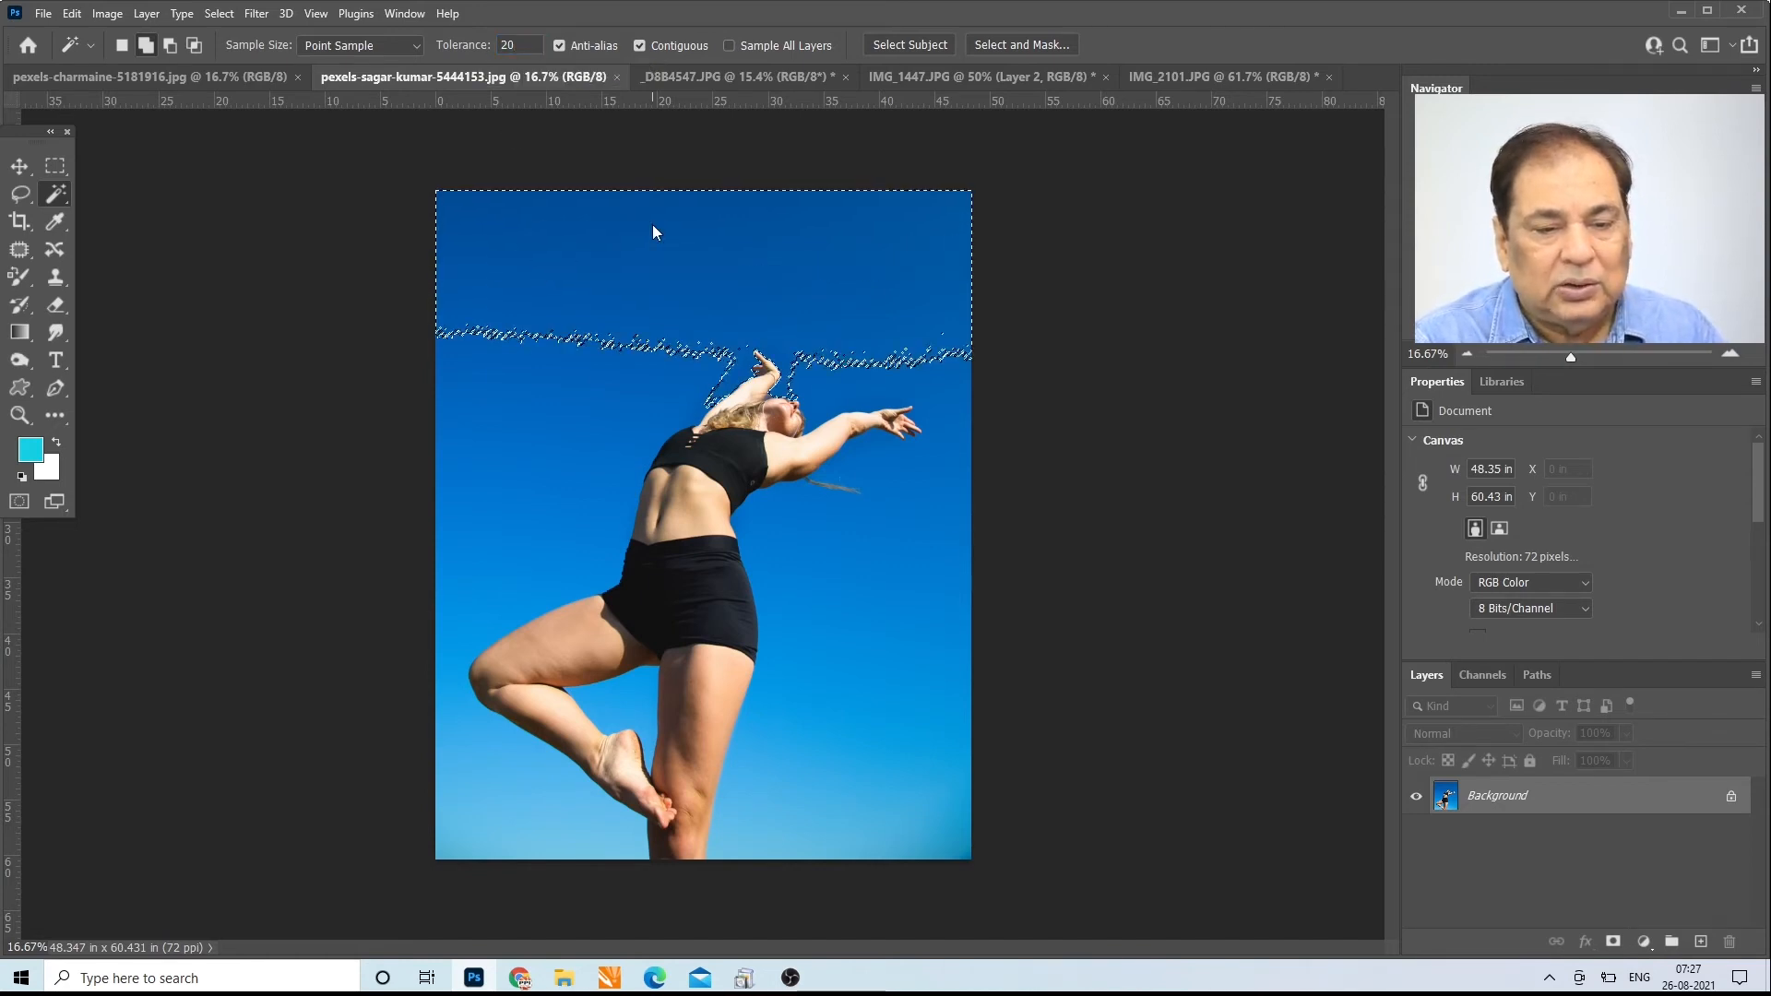
pyautogui.hotkey('ctrl', 'd')
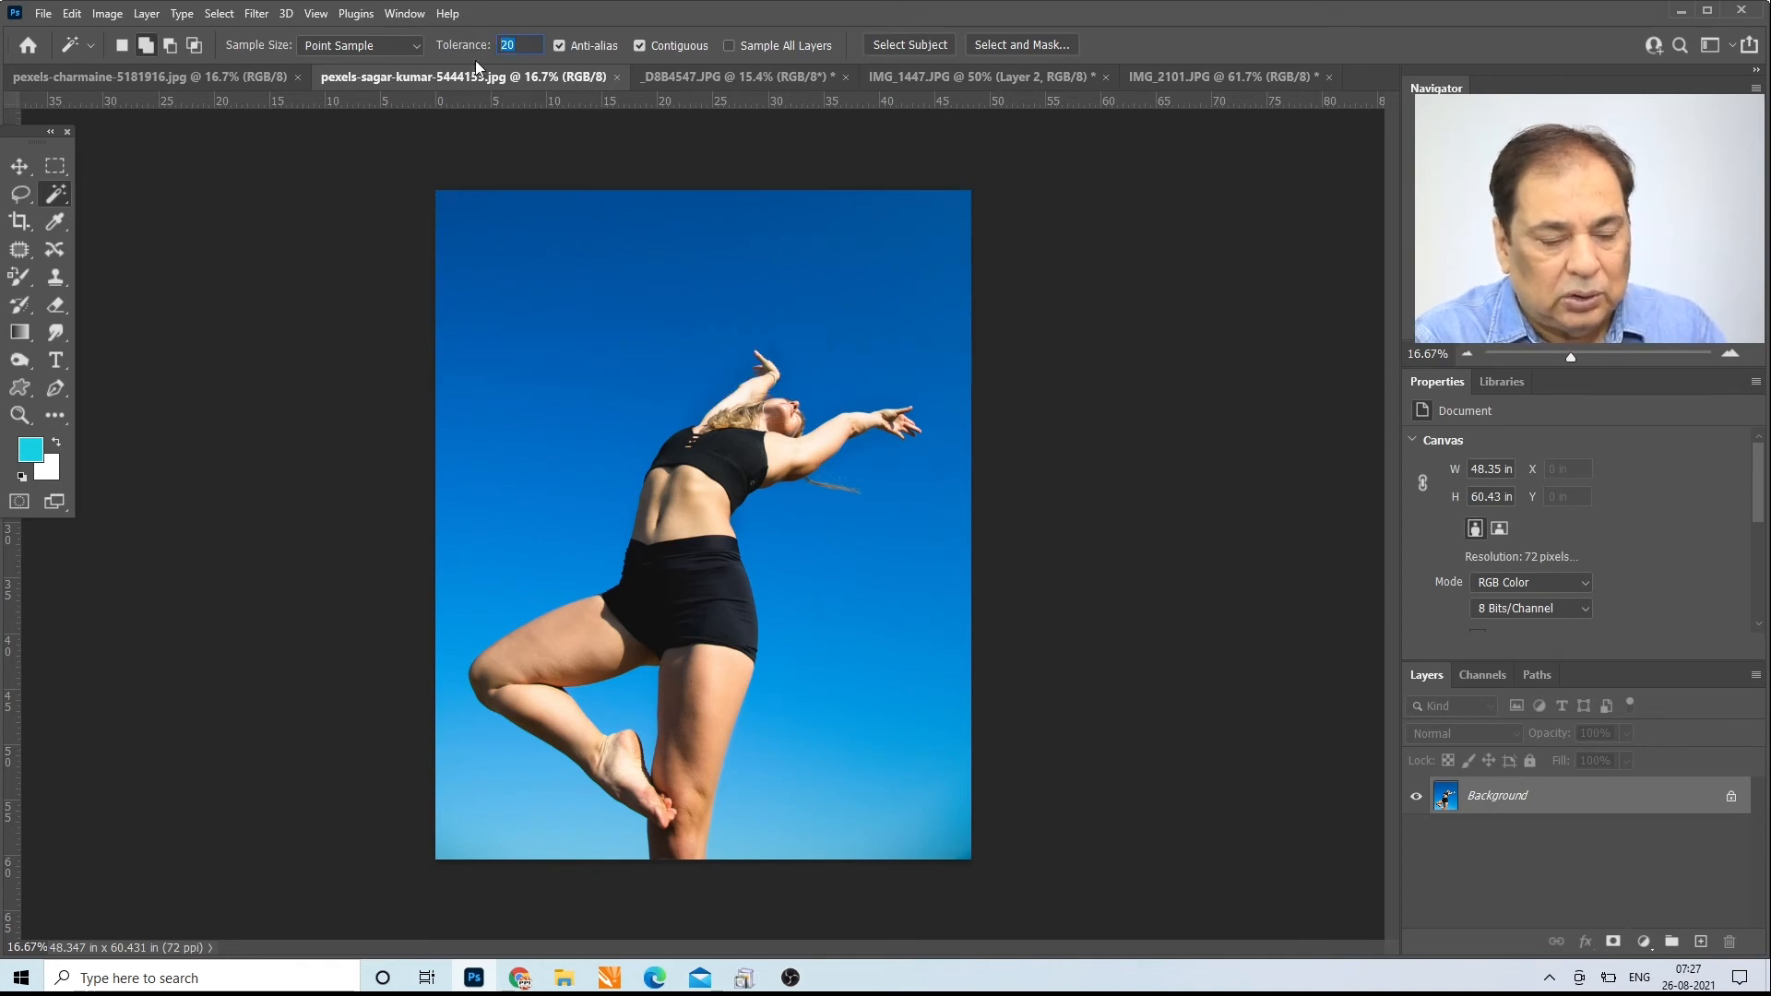
# Step: Select the sky behind the dancer at tolerance 30, reselect it at tolerance 40, and clear the selection
pyautogui.write('30')
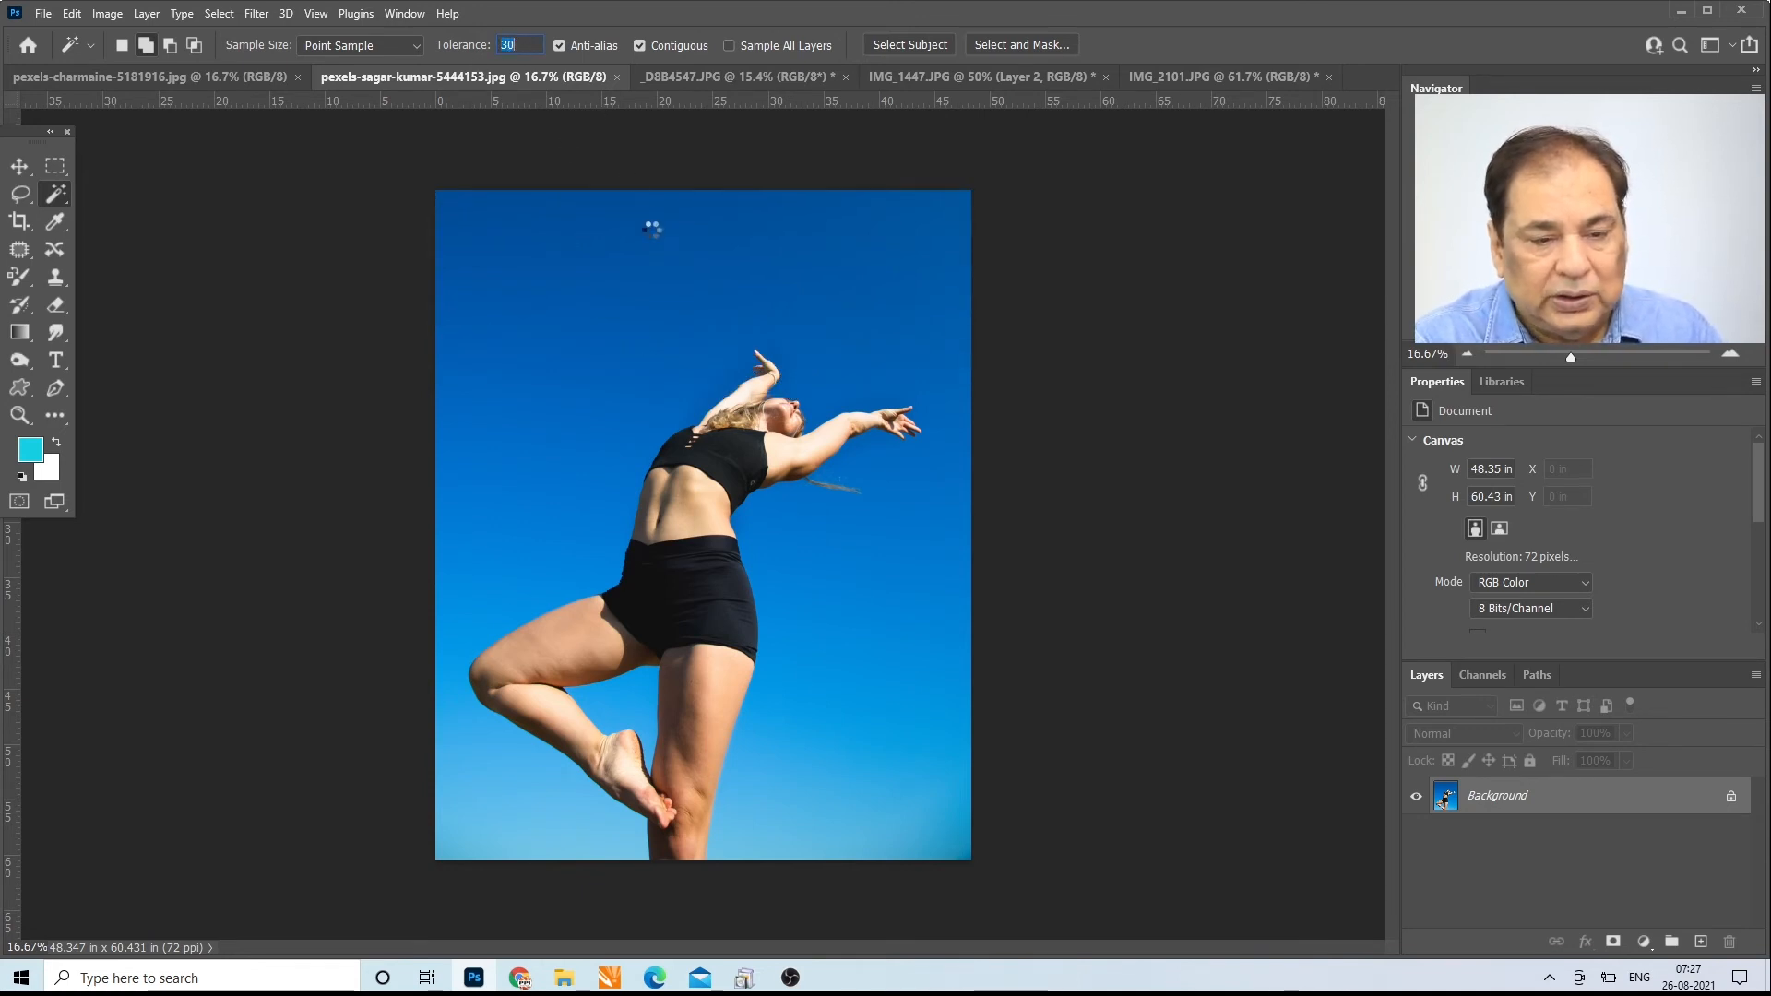
pyautogui.click(648, 228)
pyautogui.moveTo(521, 44); pyautogui.dragTo(470, 56)
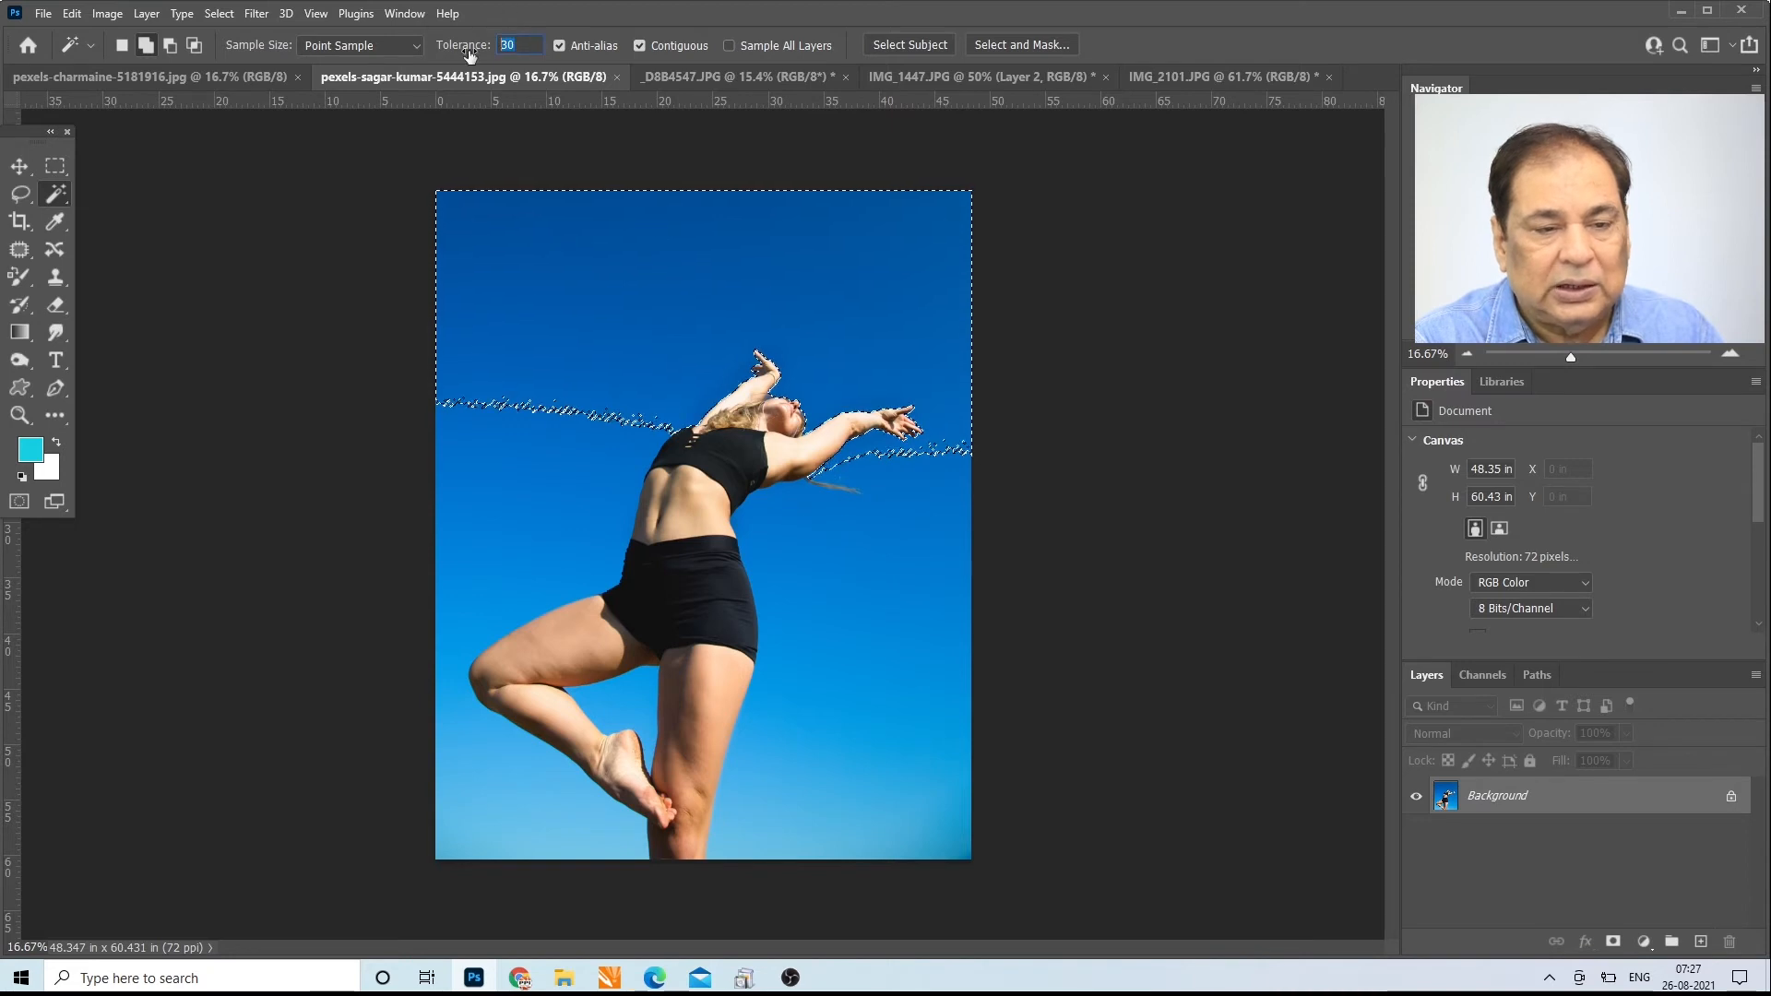
pyautogui.write('40')
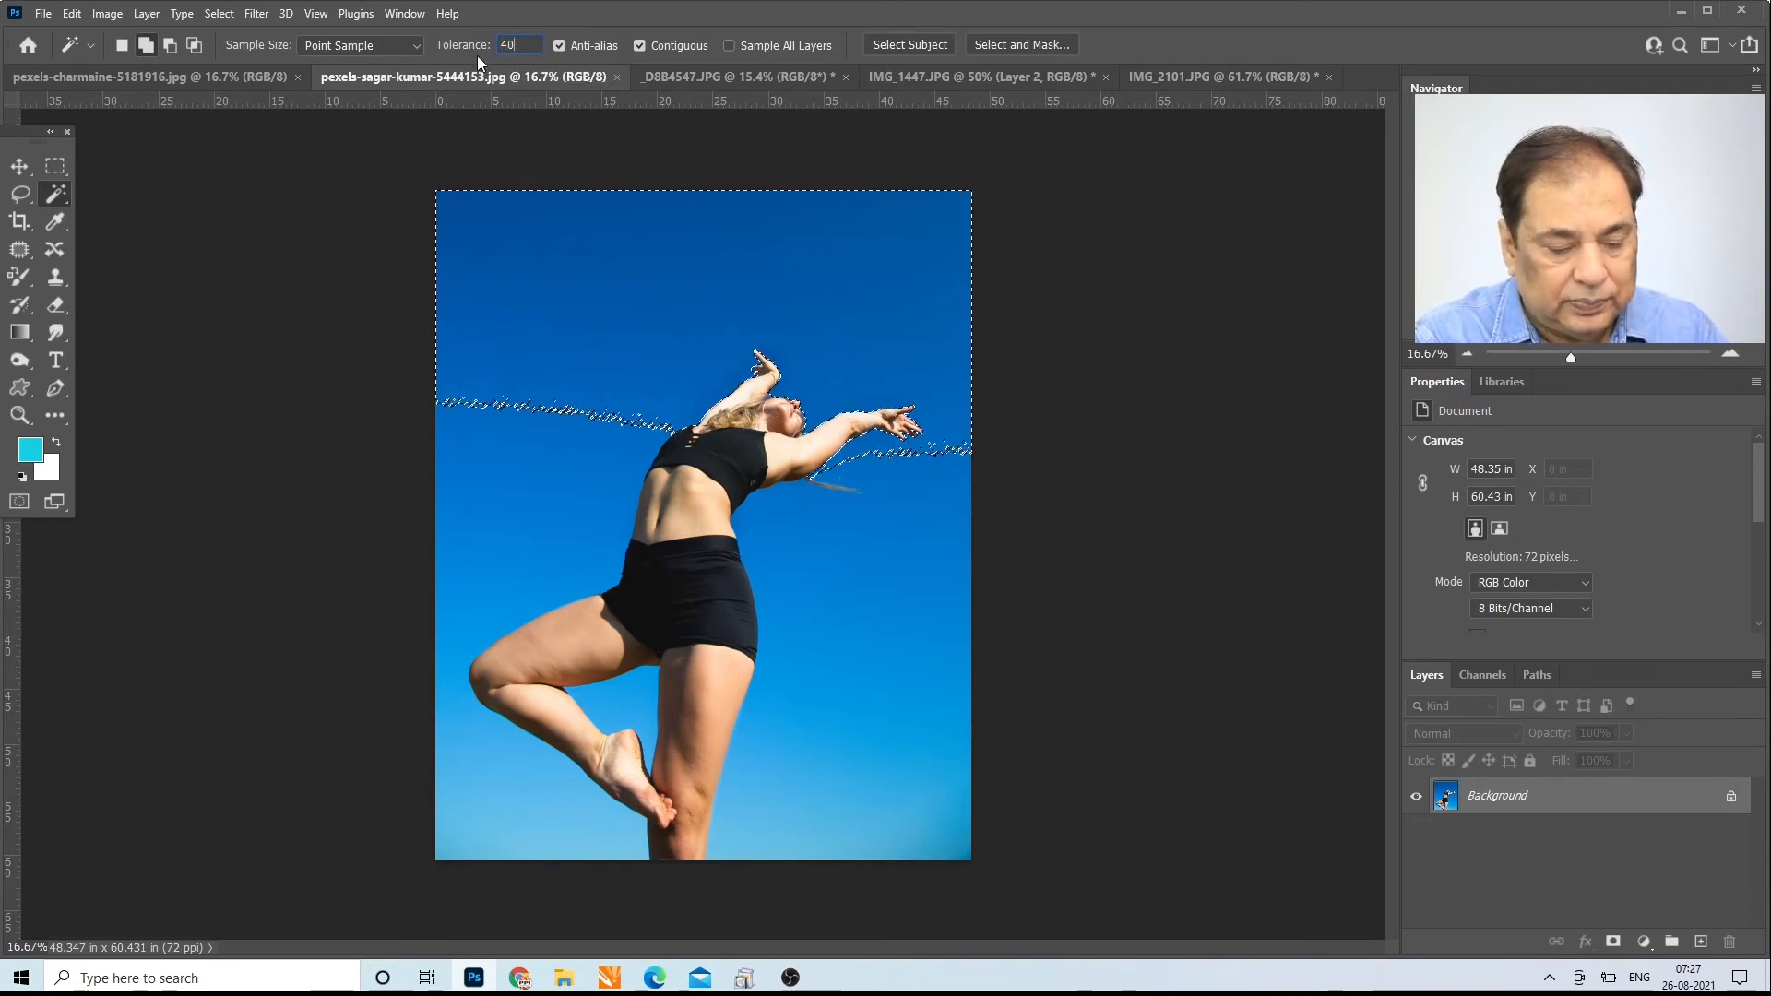
pyautogui.hotkey('ctrl', 'd')
pyautogui.click(612, 297)
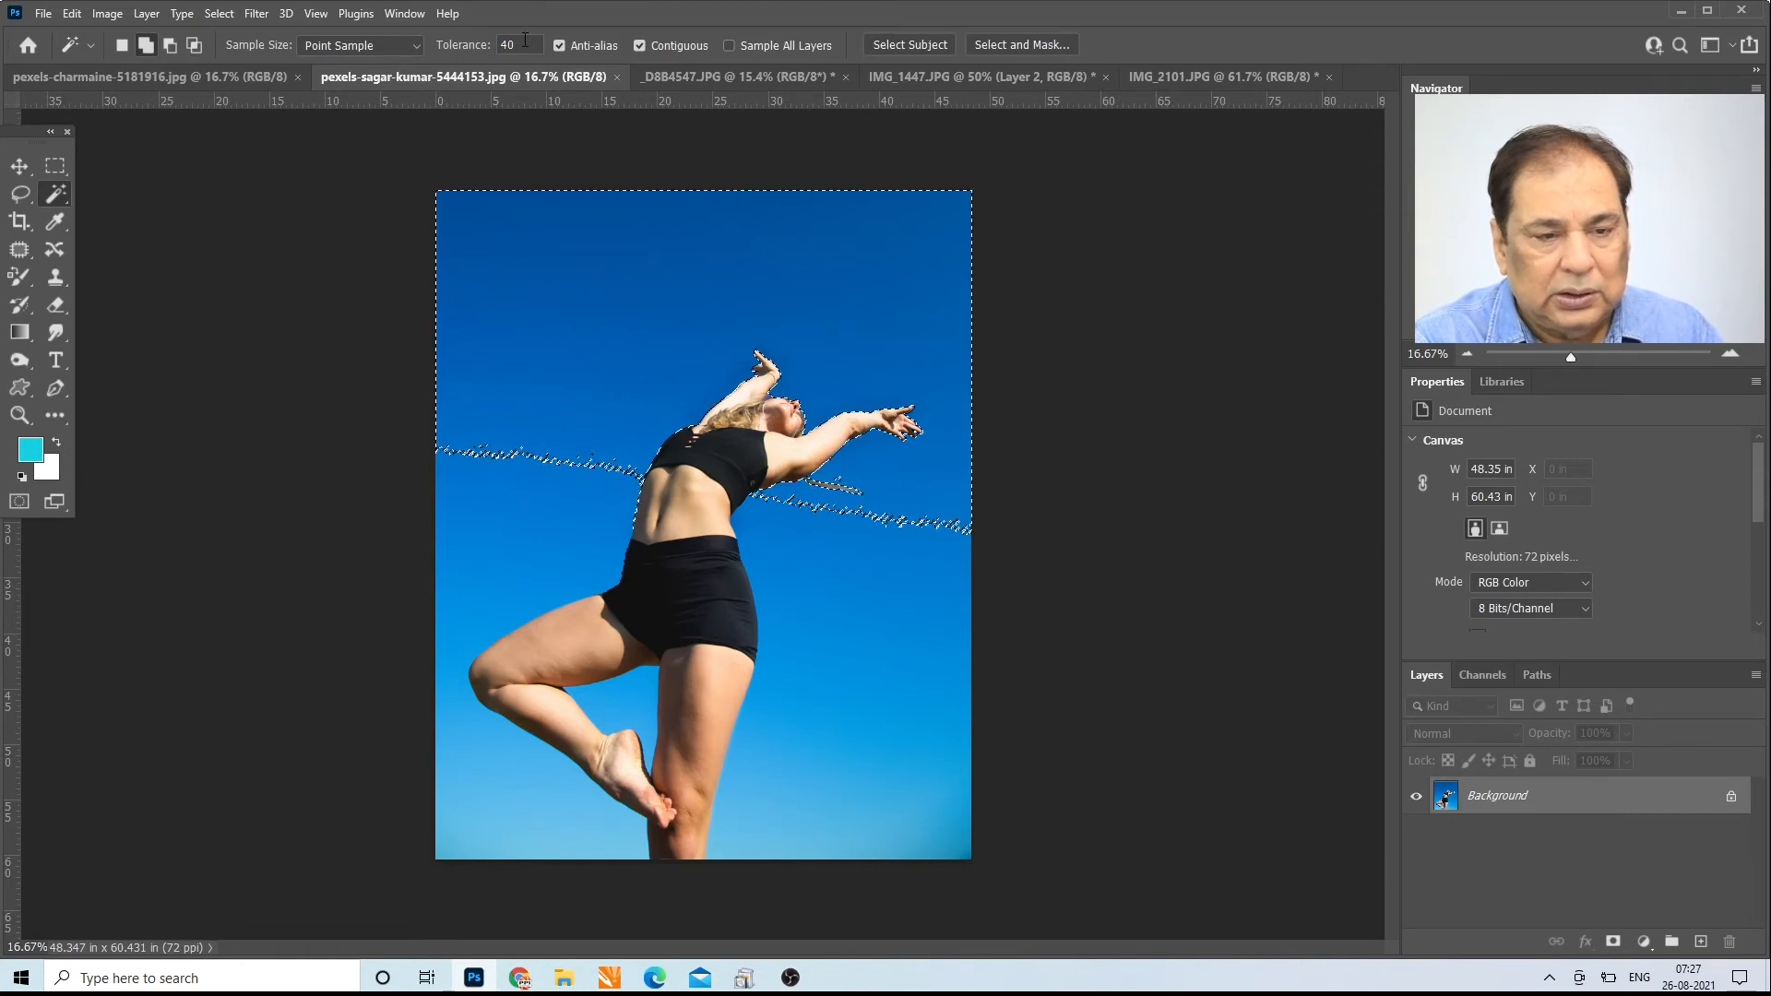
pyautogui.hotkey('ctrl', 'd')
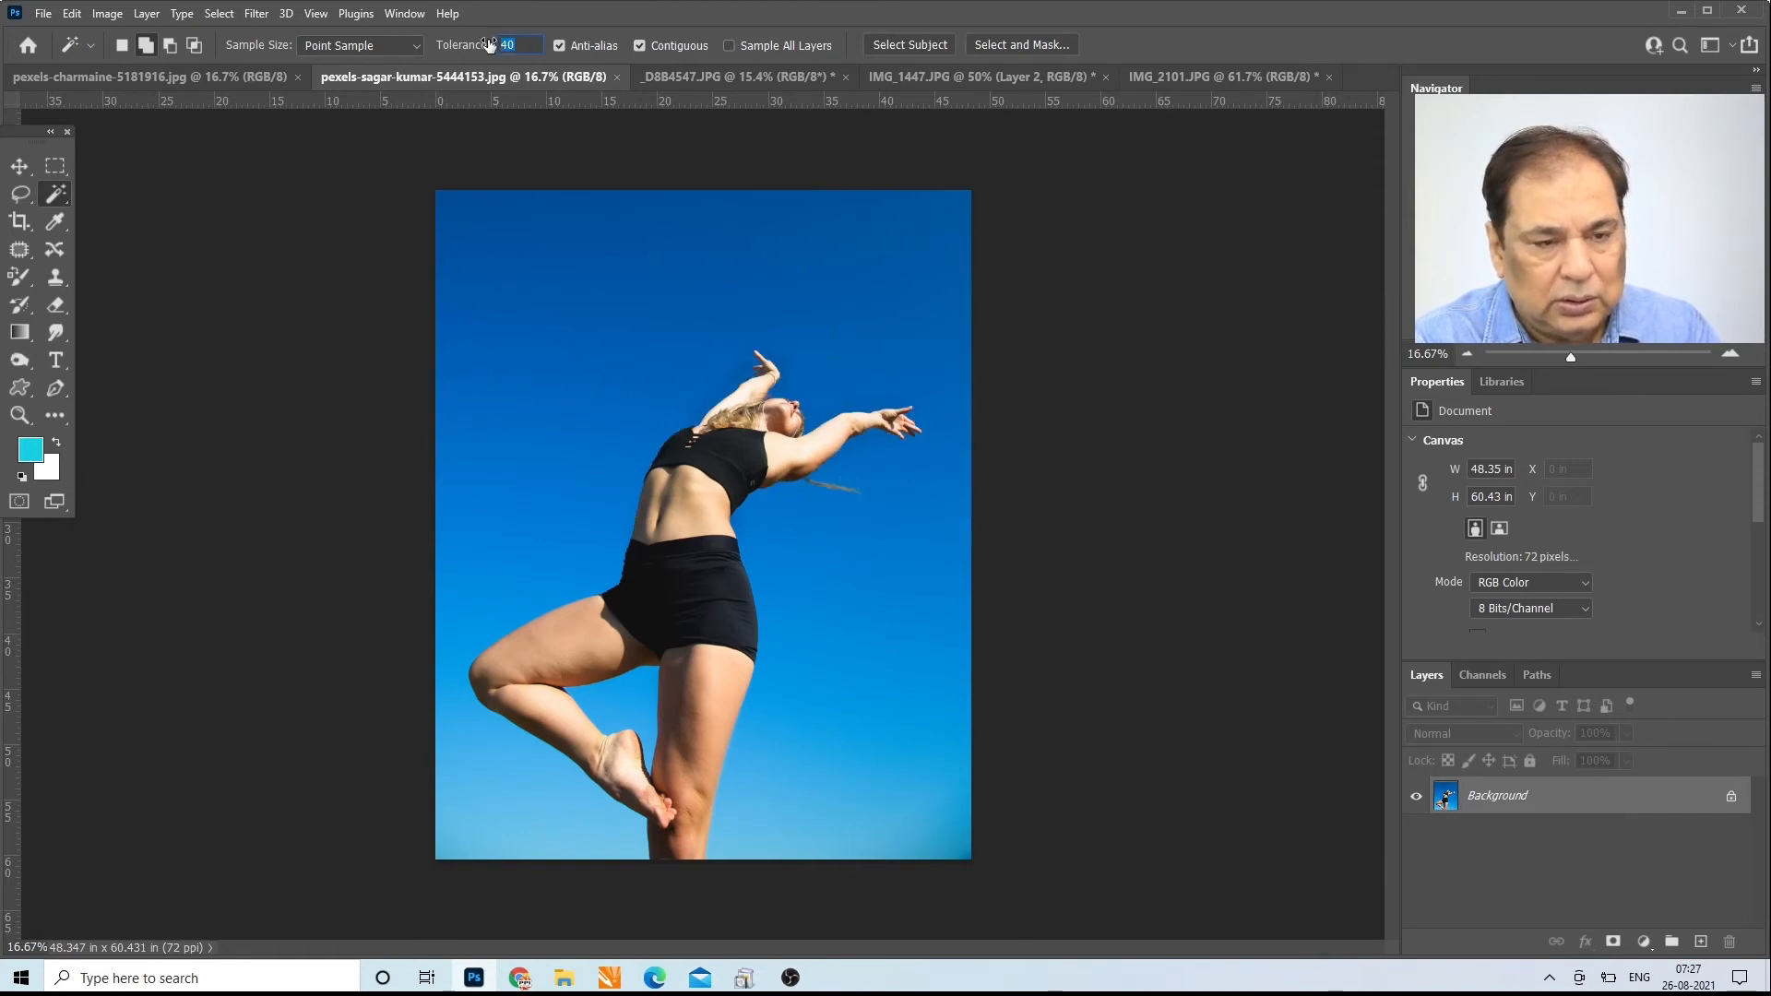
# Step: Select the sky at tolerance 50 and extend the selection down toward the dancer's bent knee at tolerances 60 and 70
pyautogui.write('50')
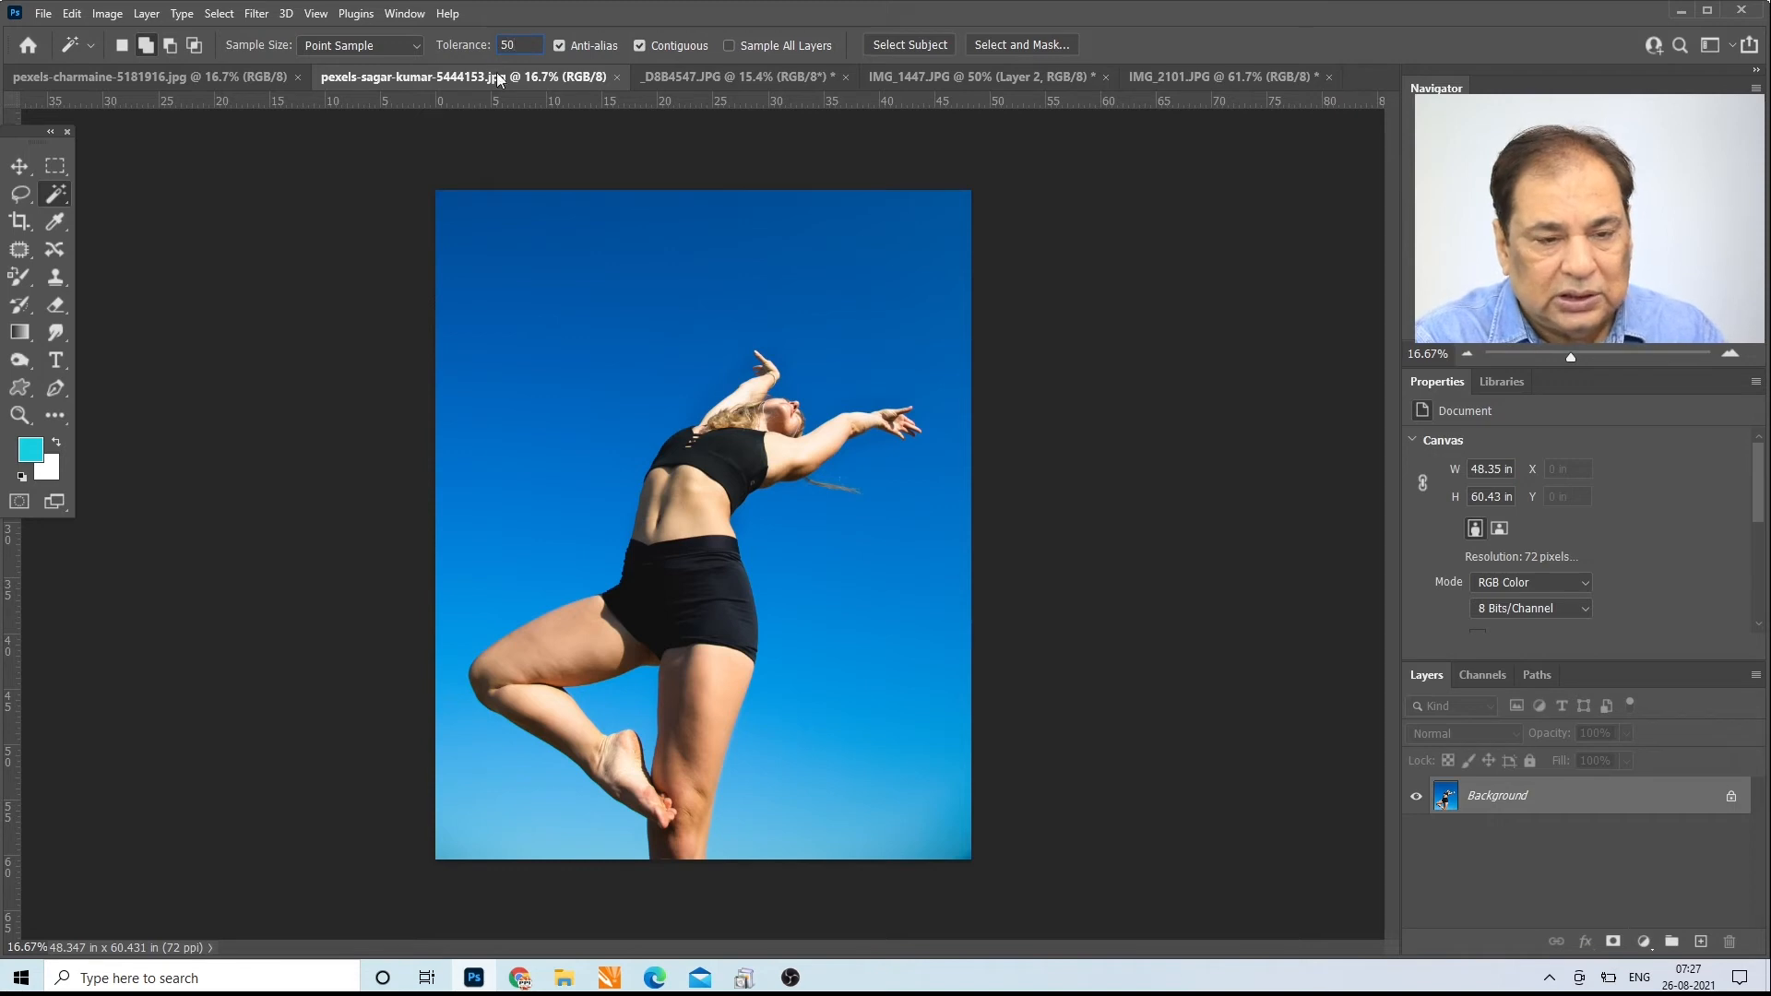
pyautogui.click(600, 276)
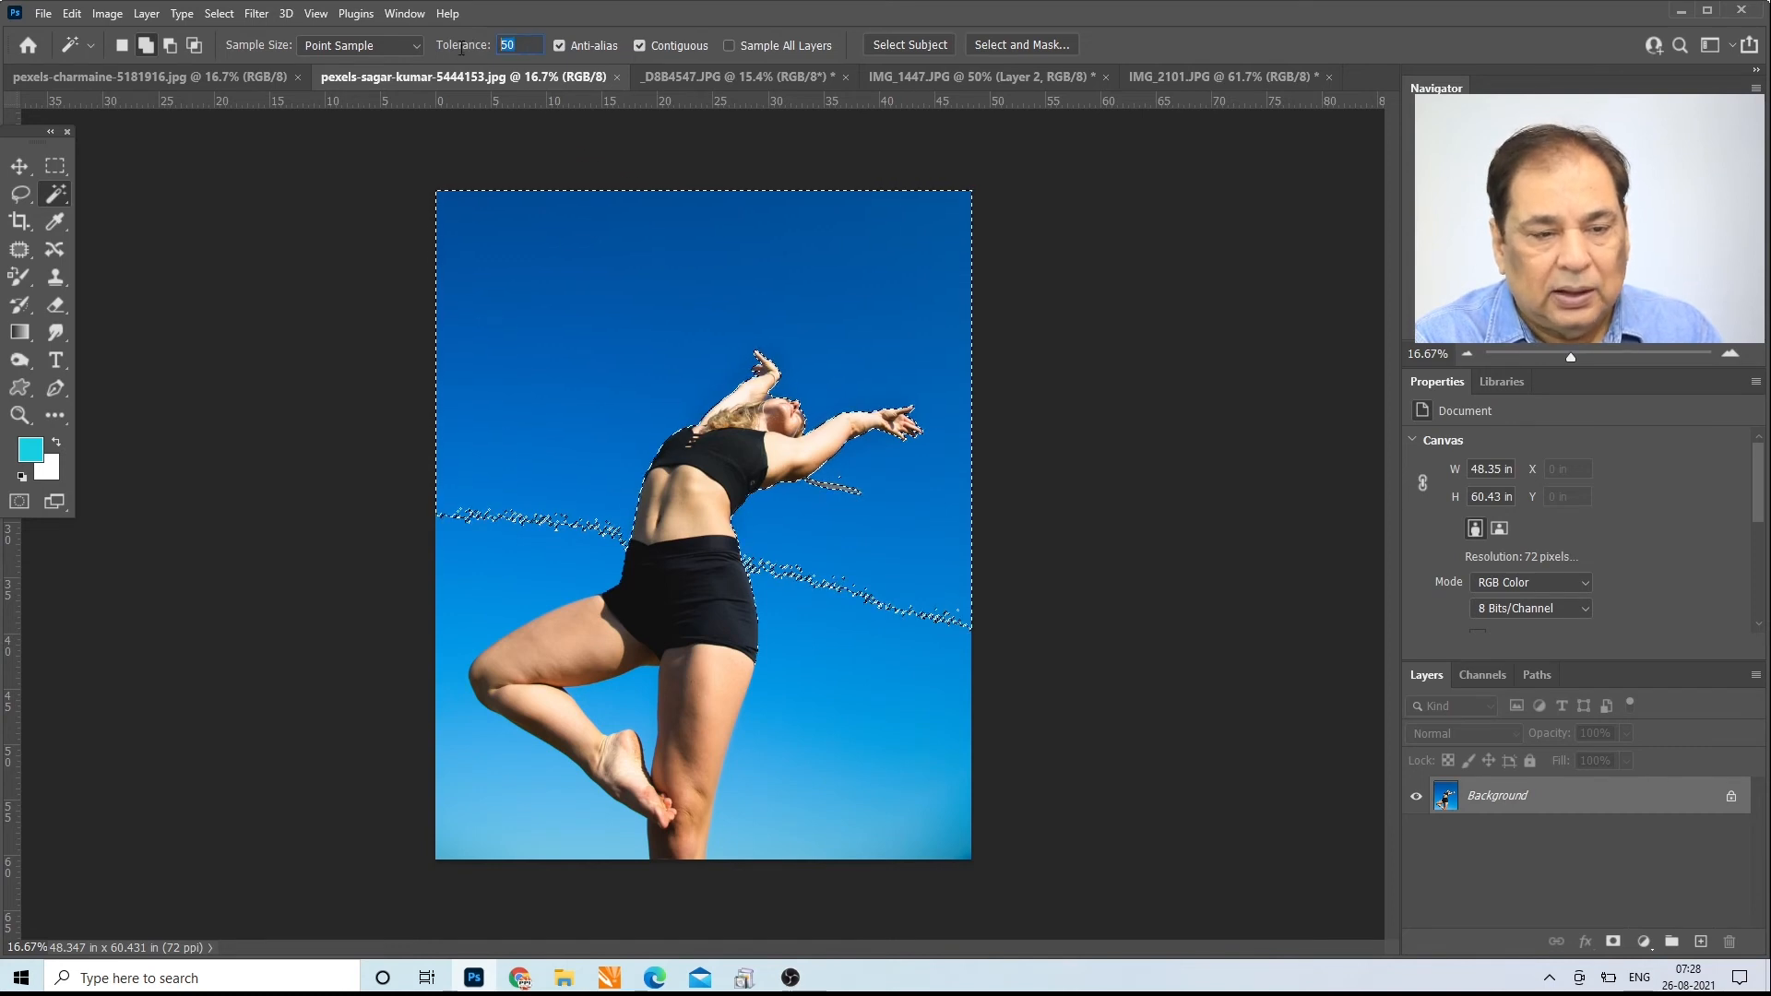
pyautogui.write('60')
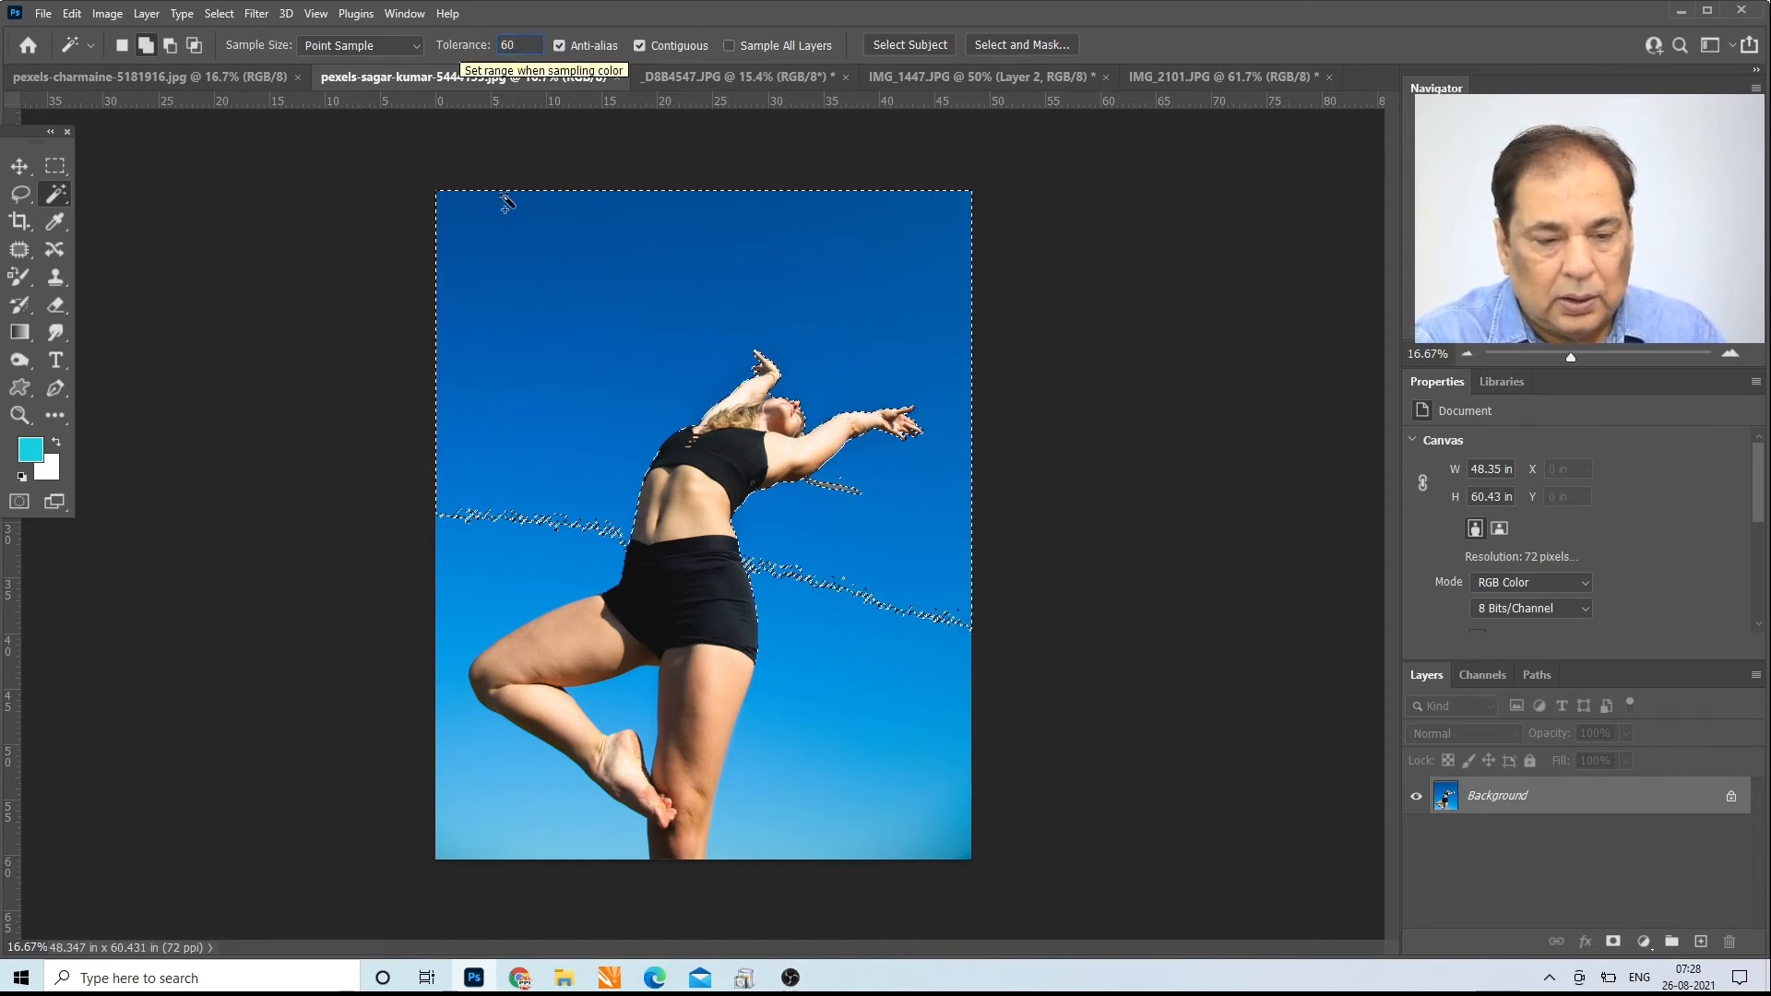
pyautogui.press('Return')
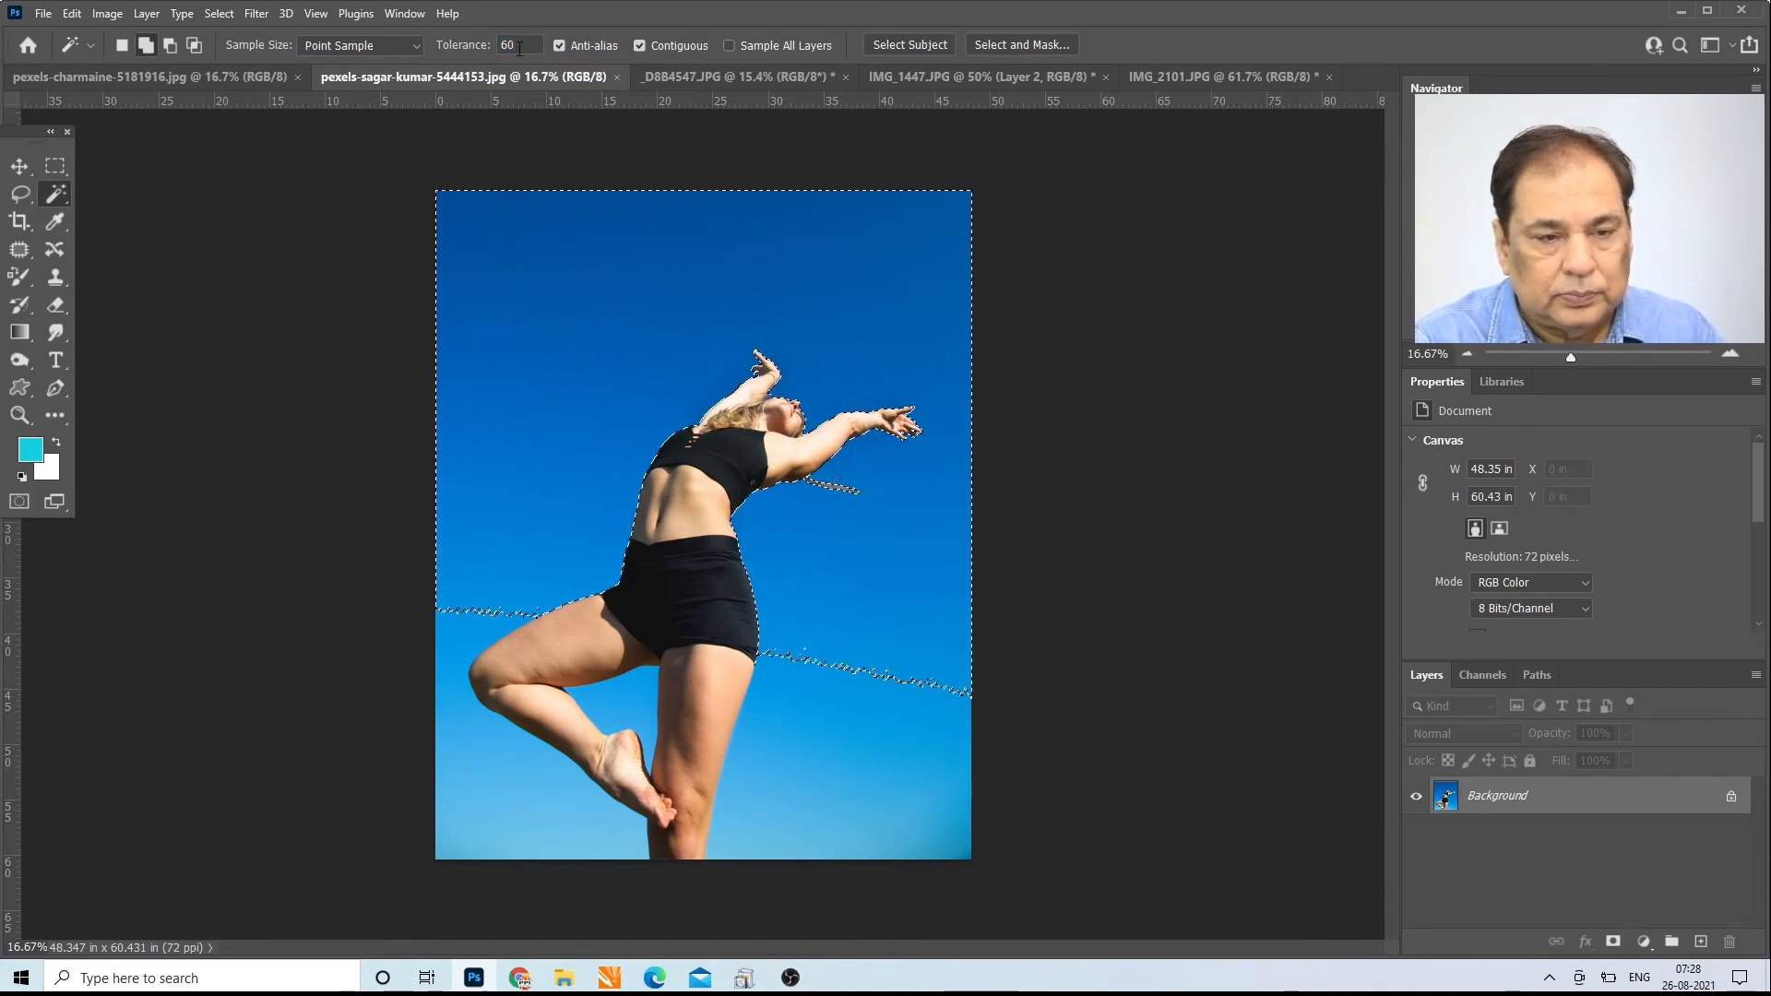
pyautogui.write('7')
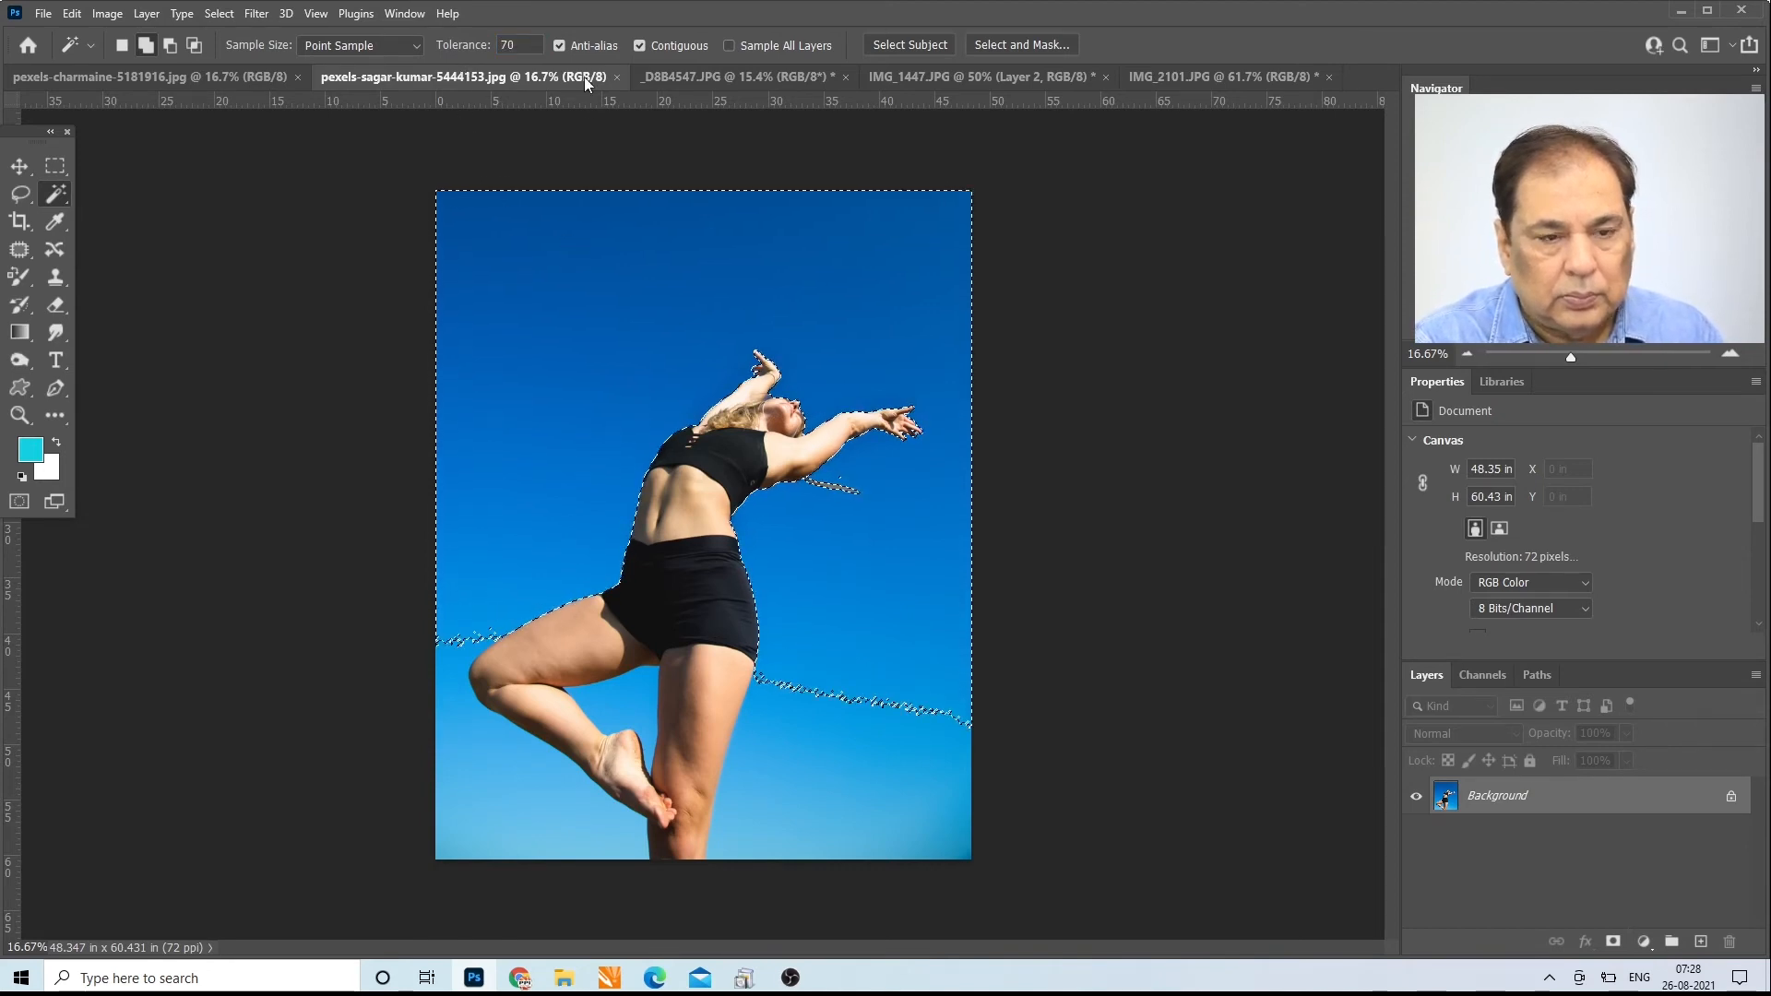
# Step: Extend the sky selection past the legs at tolerances 80 and 90, and add the remaining sky near the lower edge at tolerance 10
pyautogui.click(448, 51)
pyautogui.write('80')
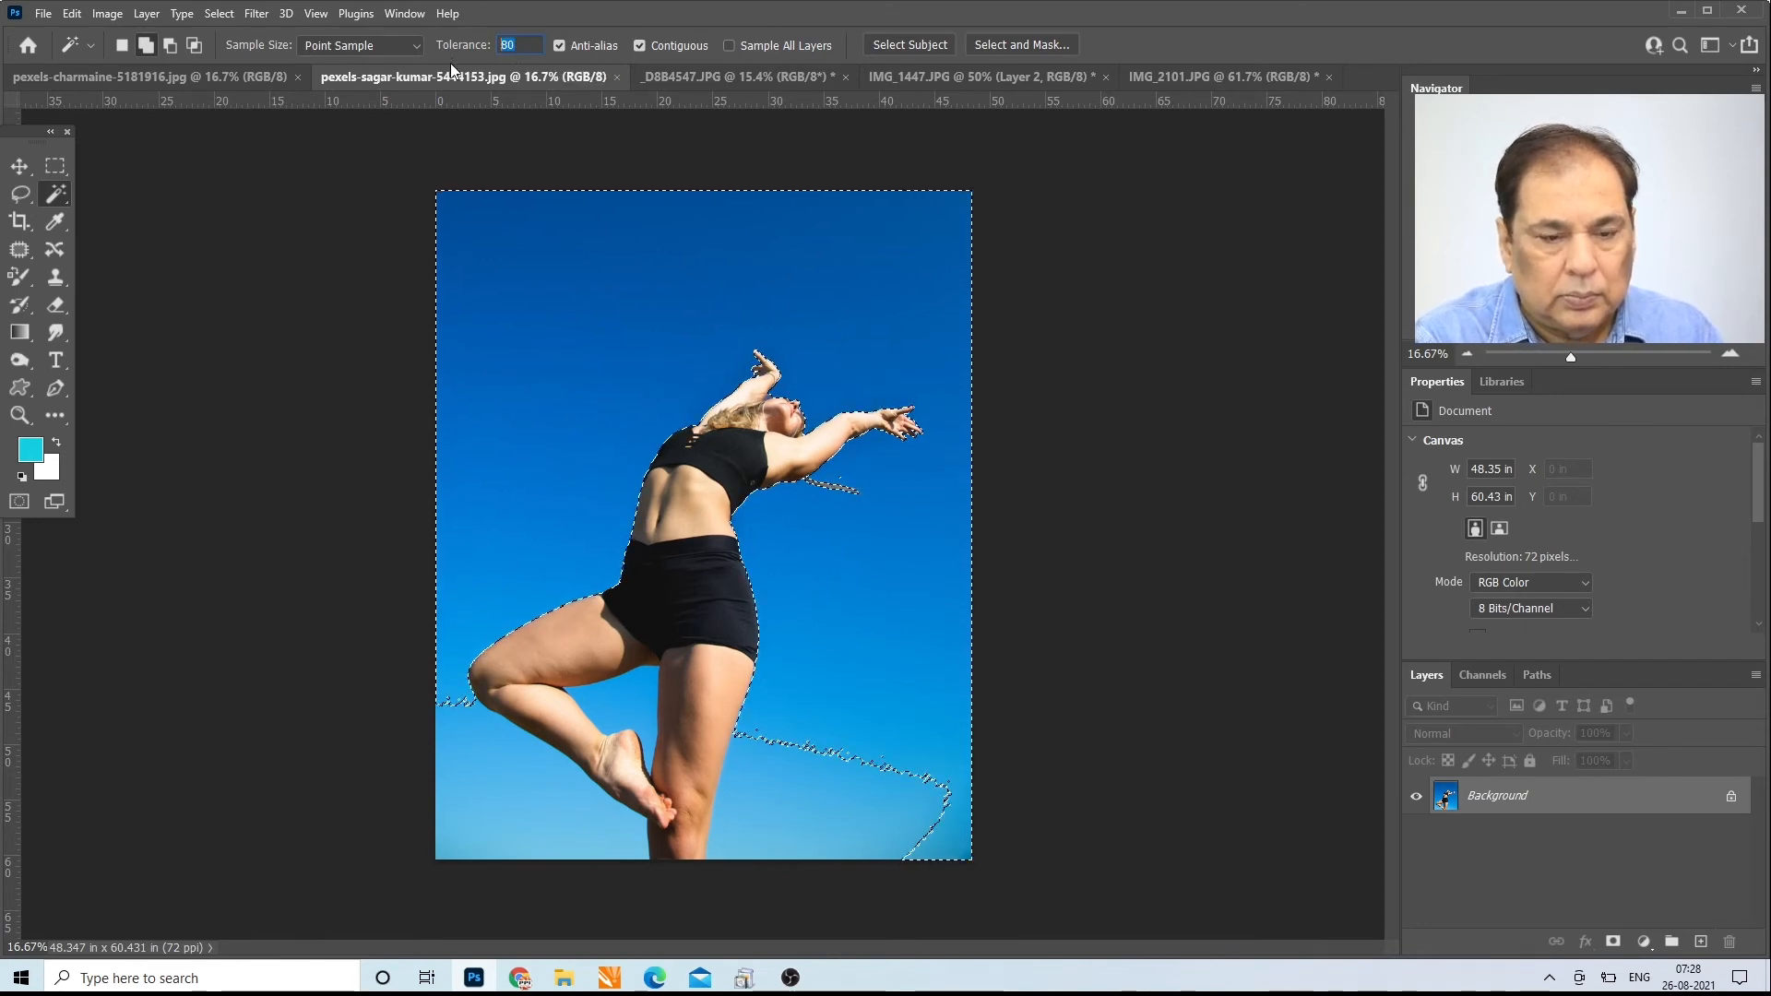
pyautogui.write('90')
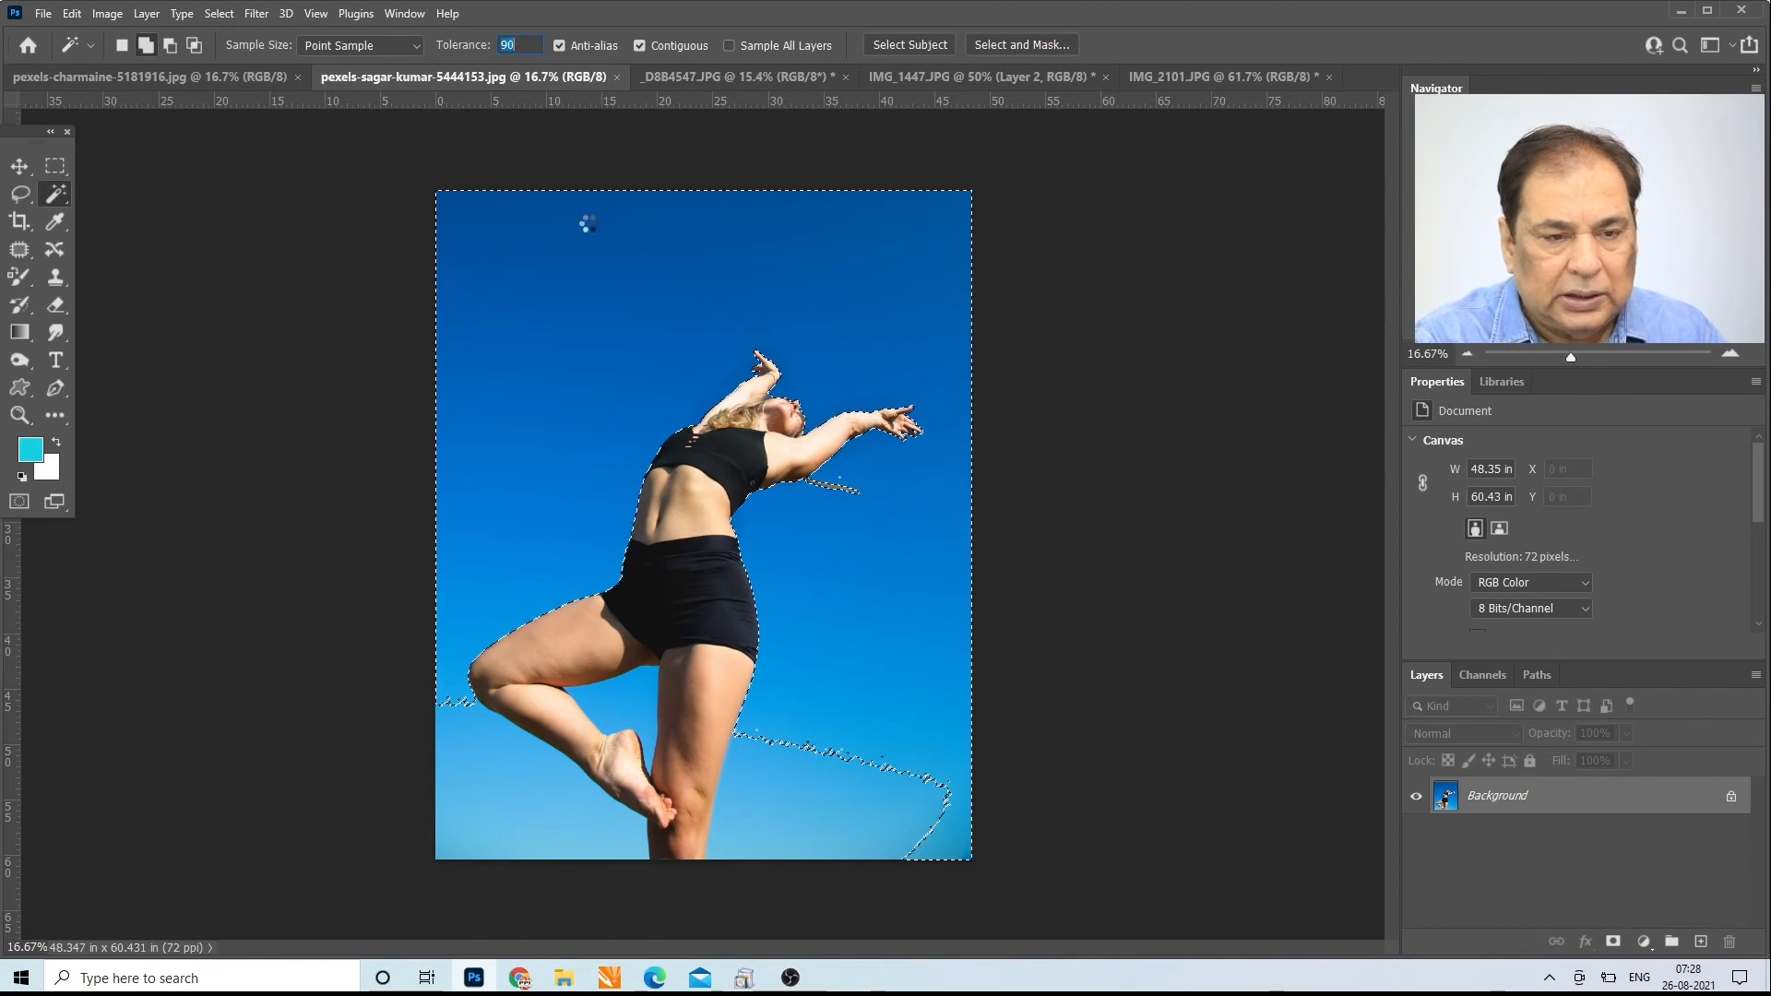
pyautogui.click(563, 423)
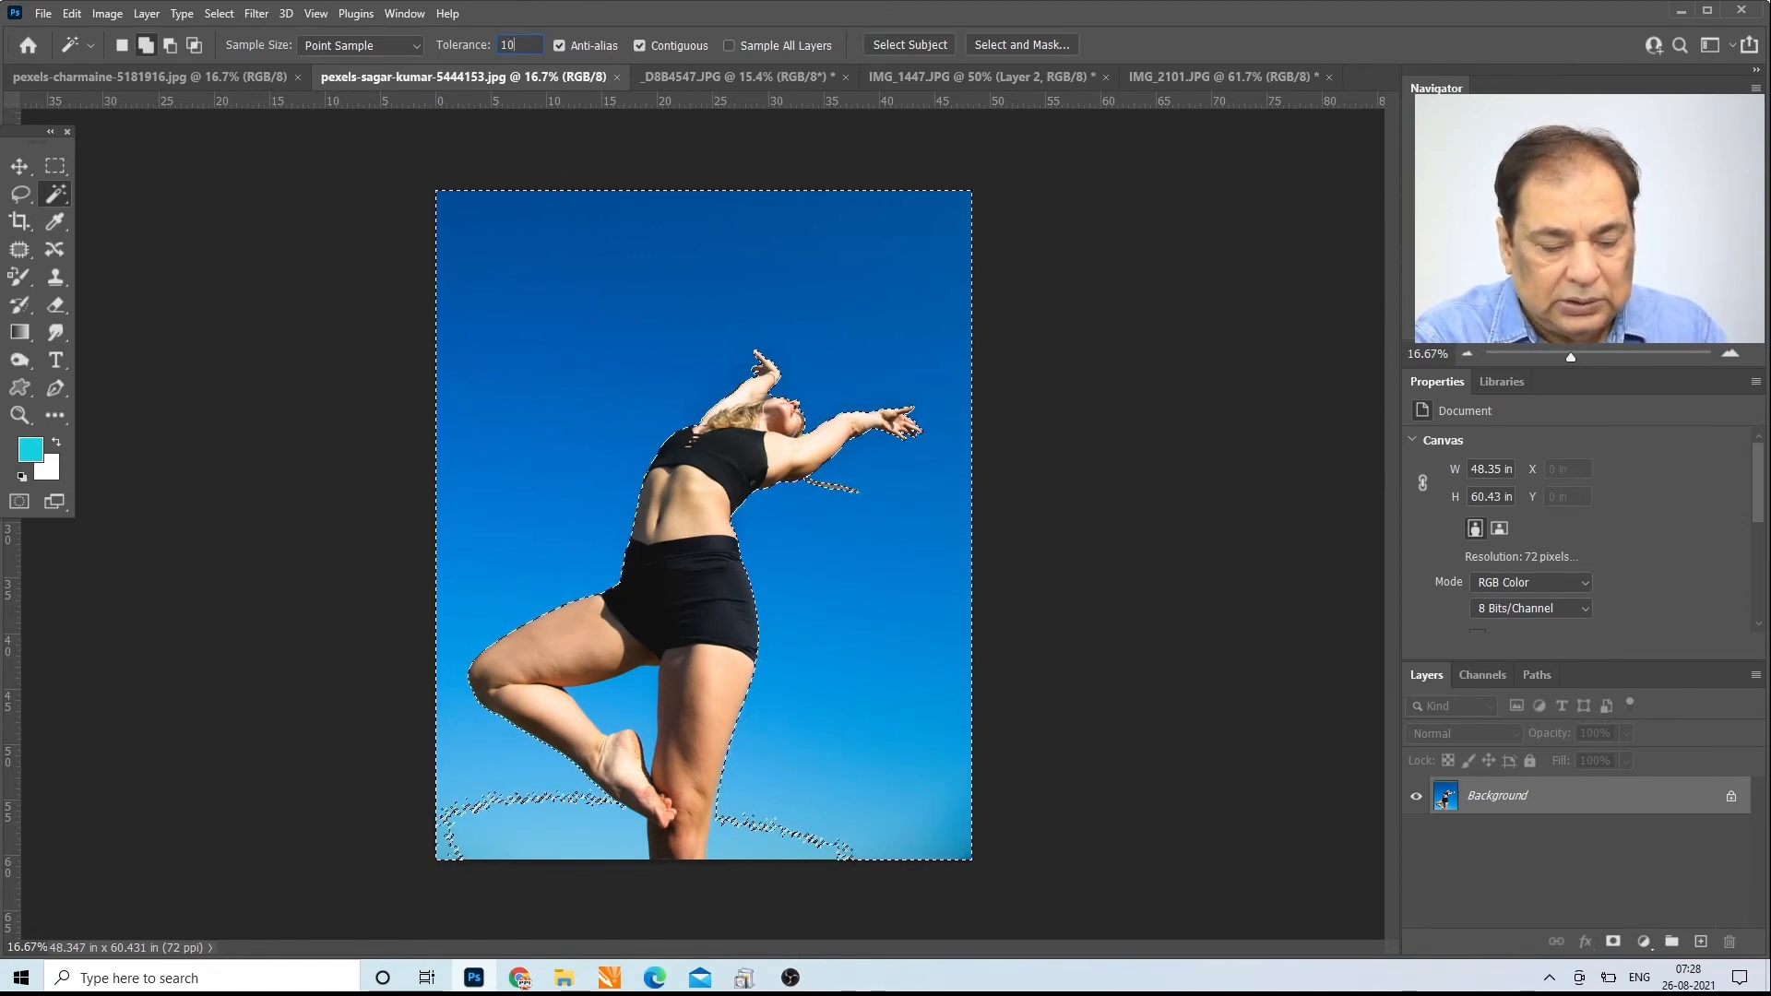
pyautogui.press('Return')
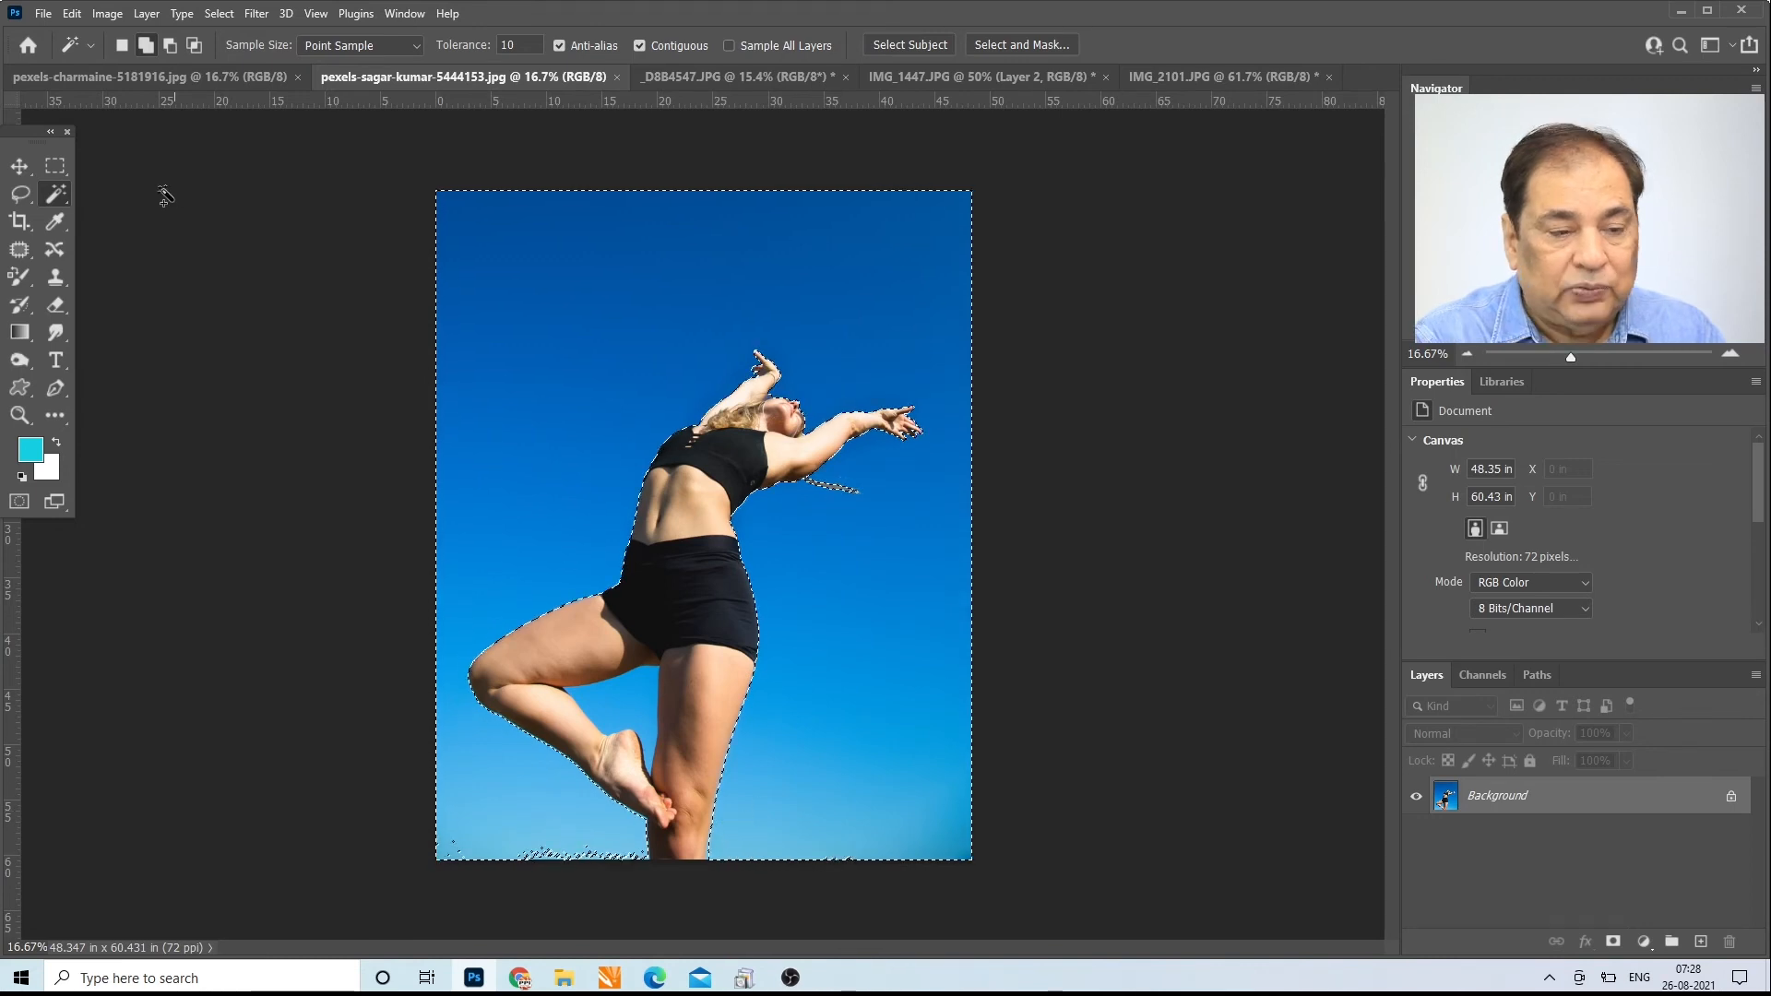
# Step: Enclose the missed sky patches along the photo's lower edge with the Lasso, adding them to the selection on both sides of the legs
pyautogui.press('l')
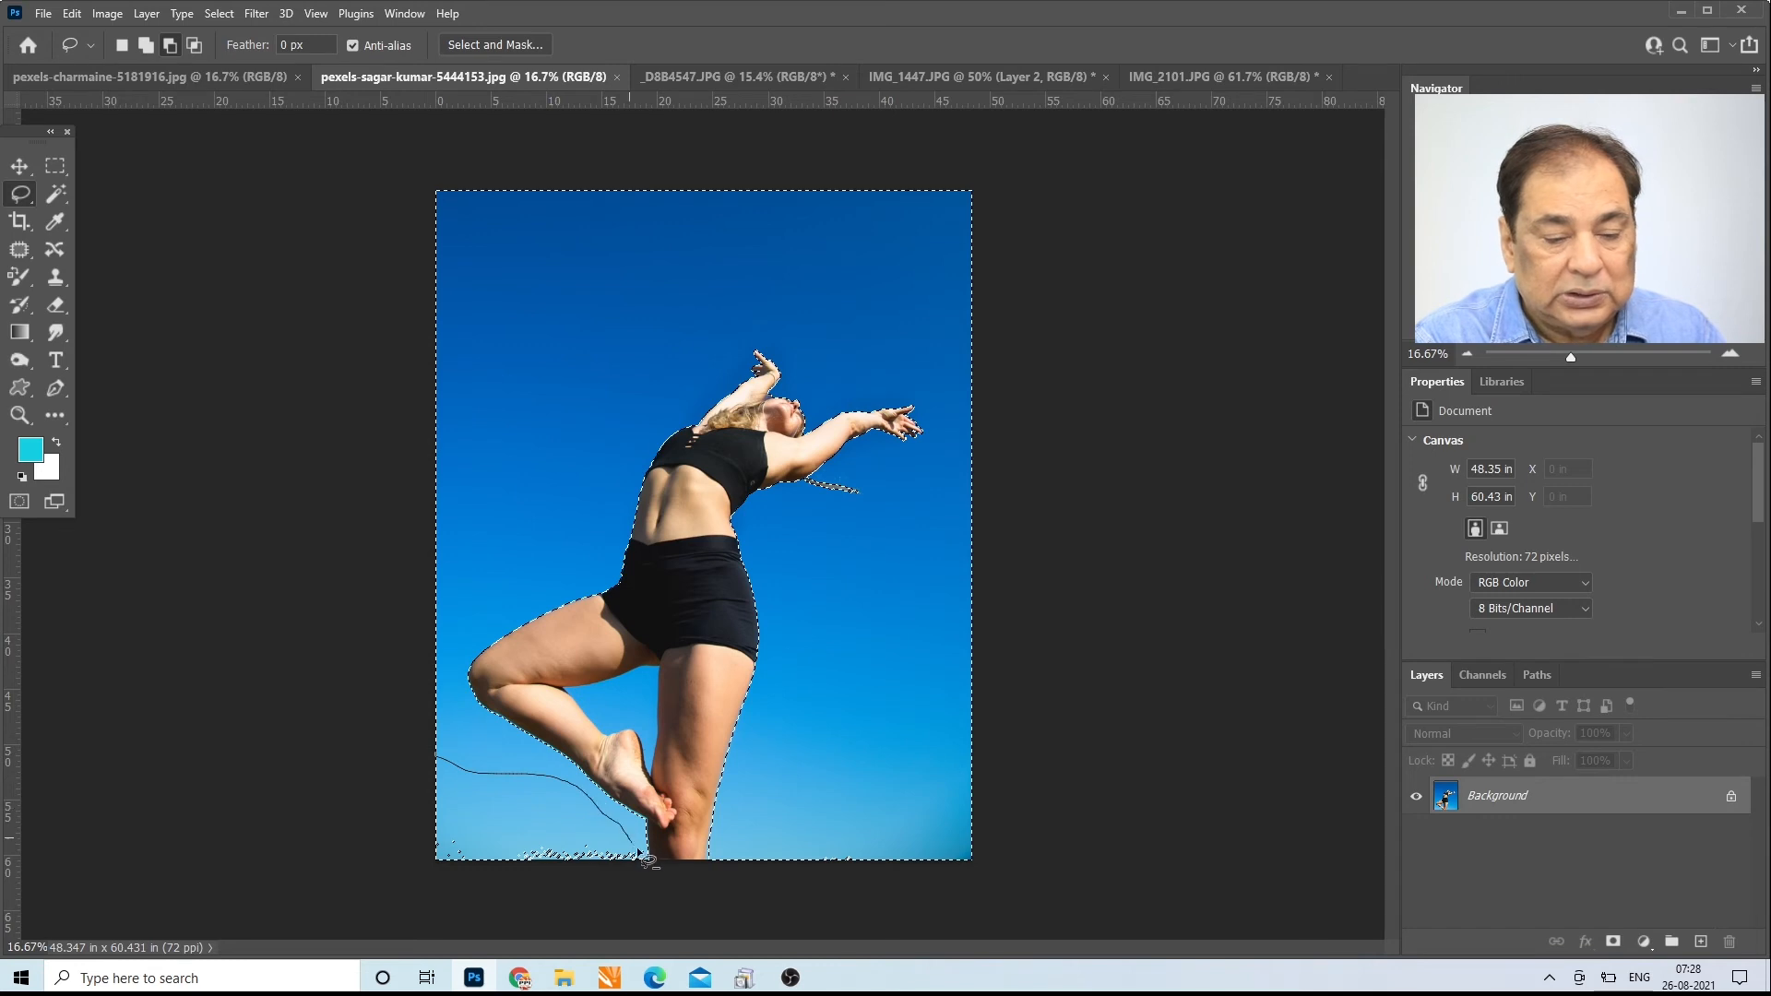
pyautogui.moveTo(471, 913); pyautogui.dragTo(466, 908)
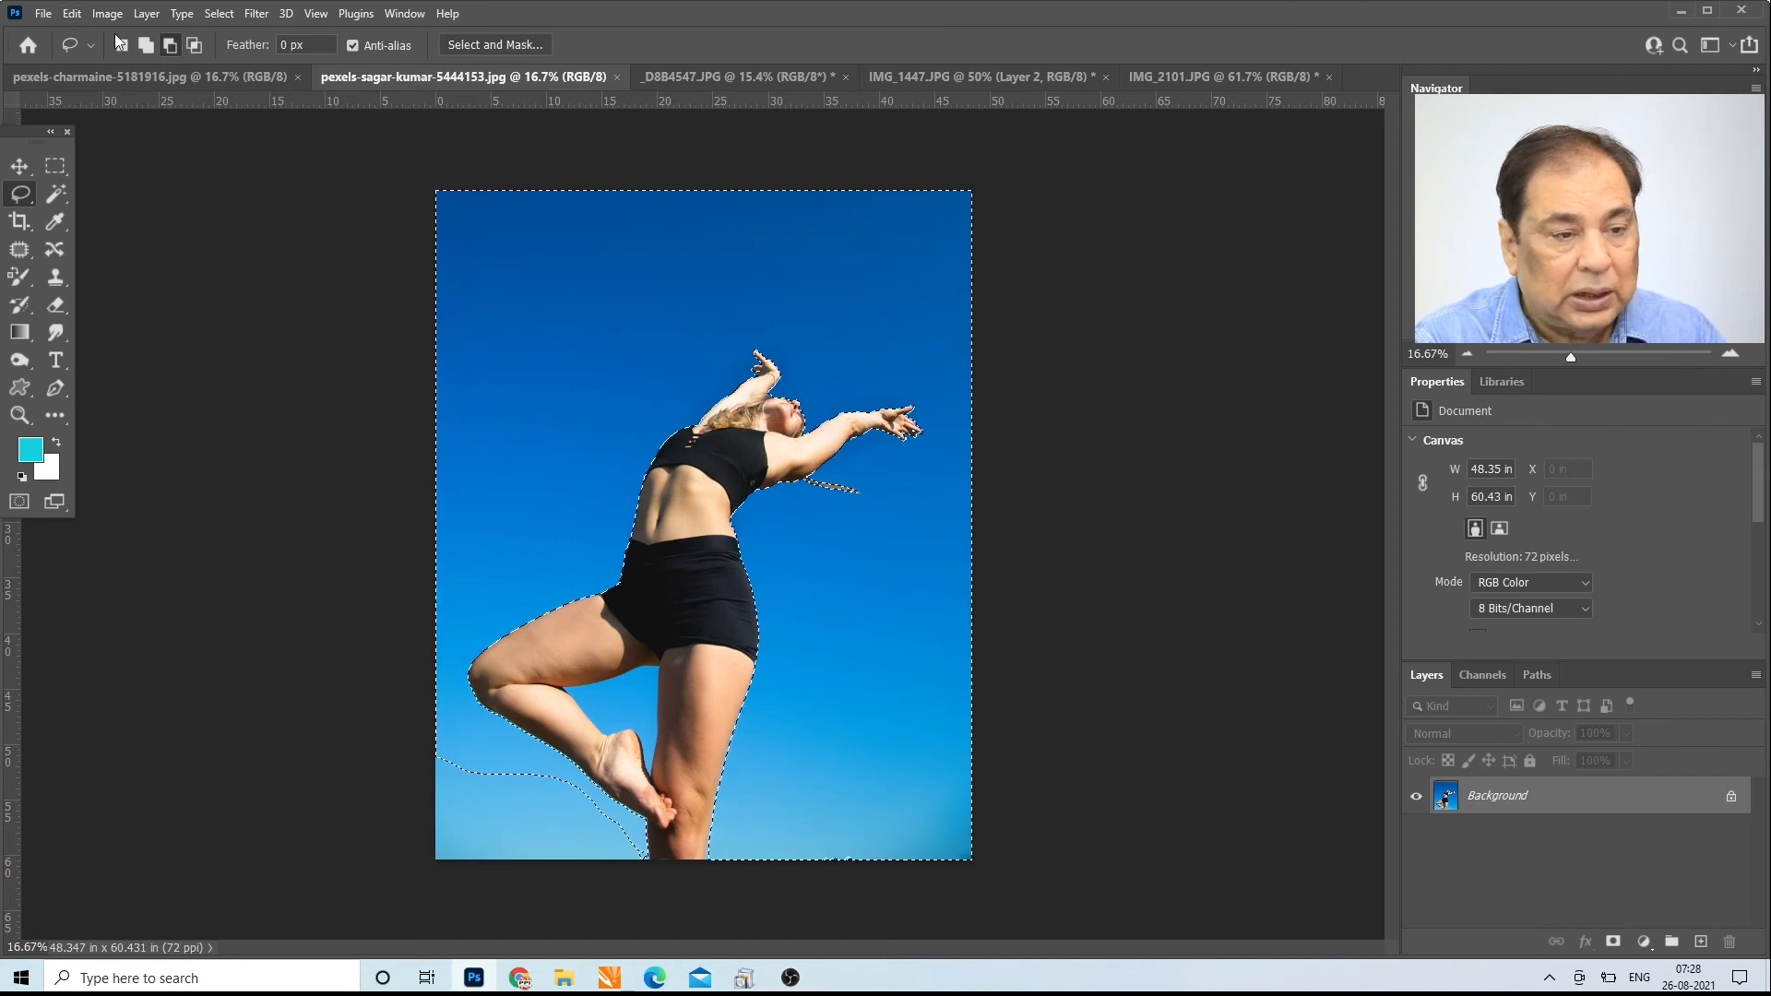
pyautogui.moveTo(417, 795); pyautogui.dragTo(420, 789)
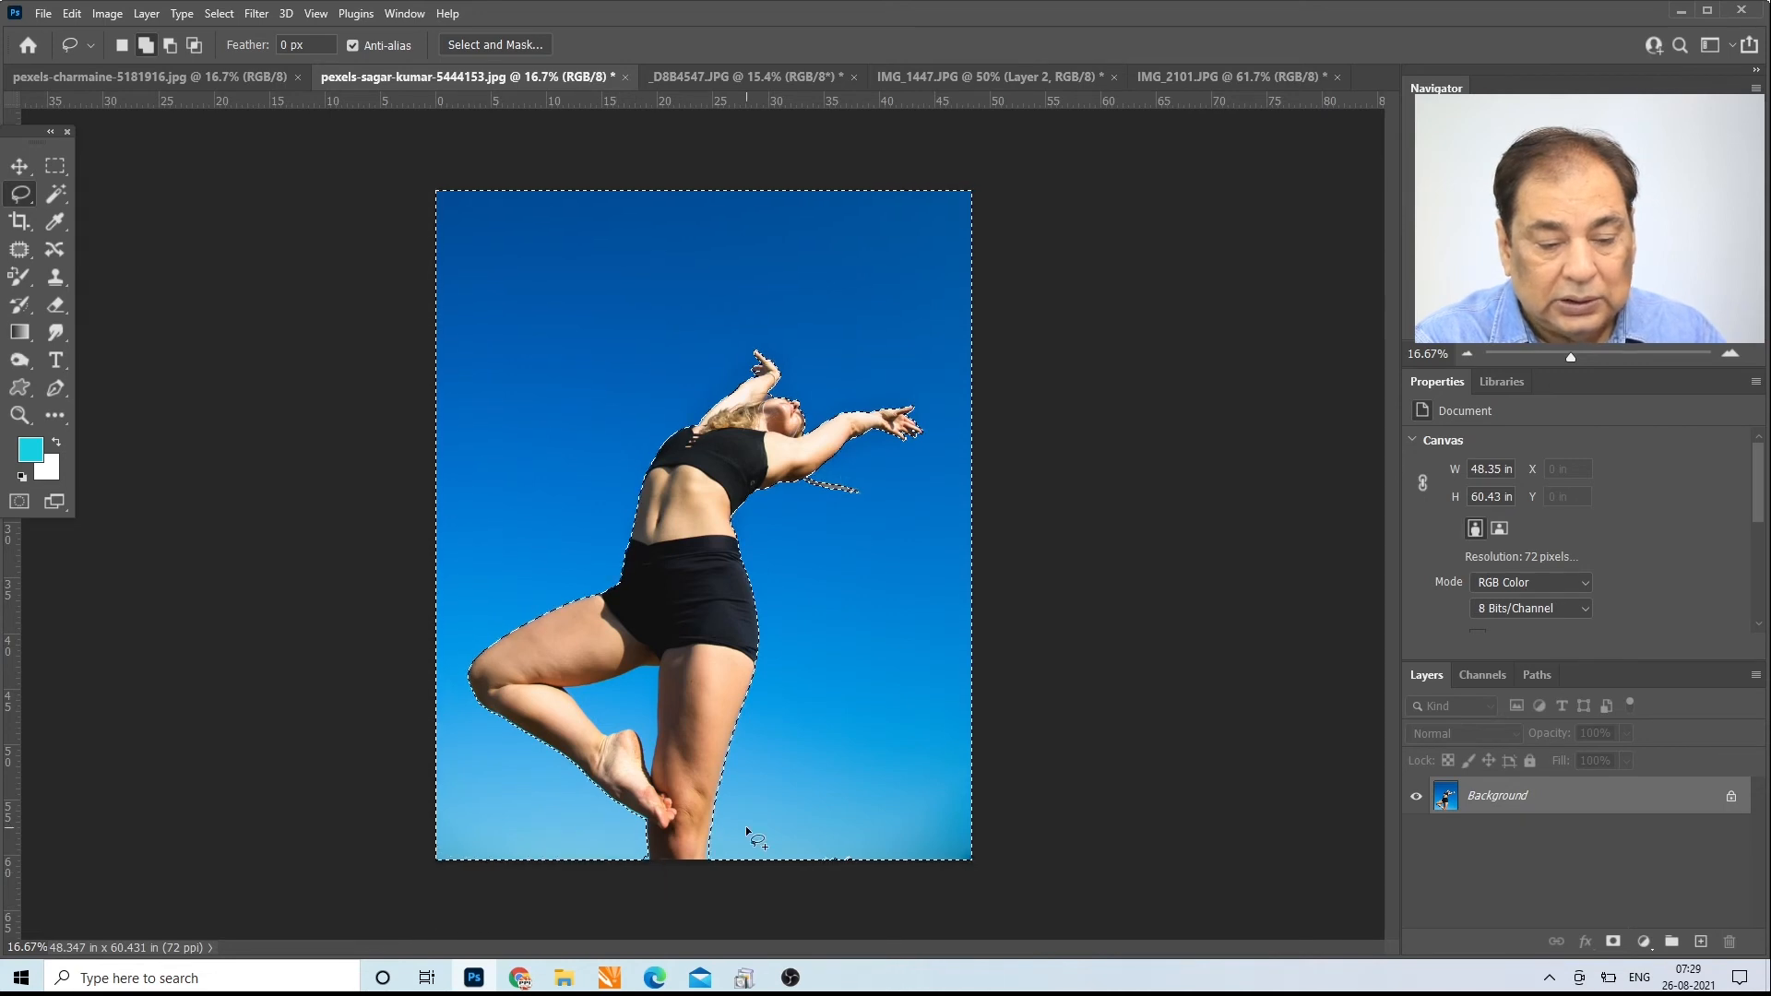
pyautogui.moveTo(766, 805); pyautogui.dragTo(933, 898)
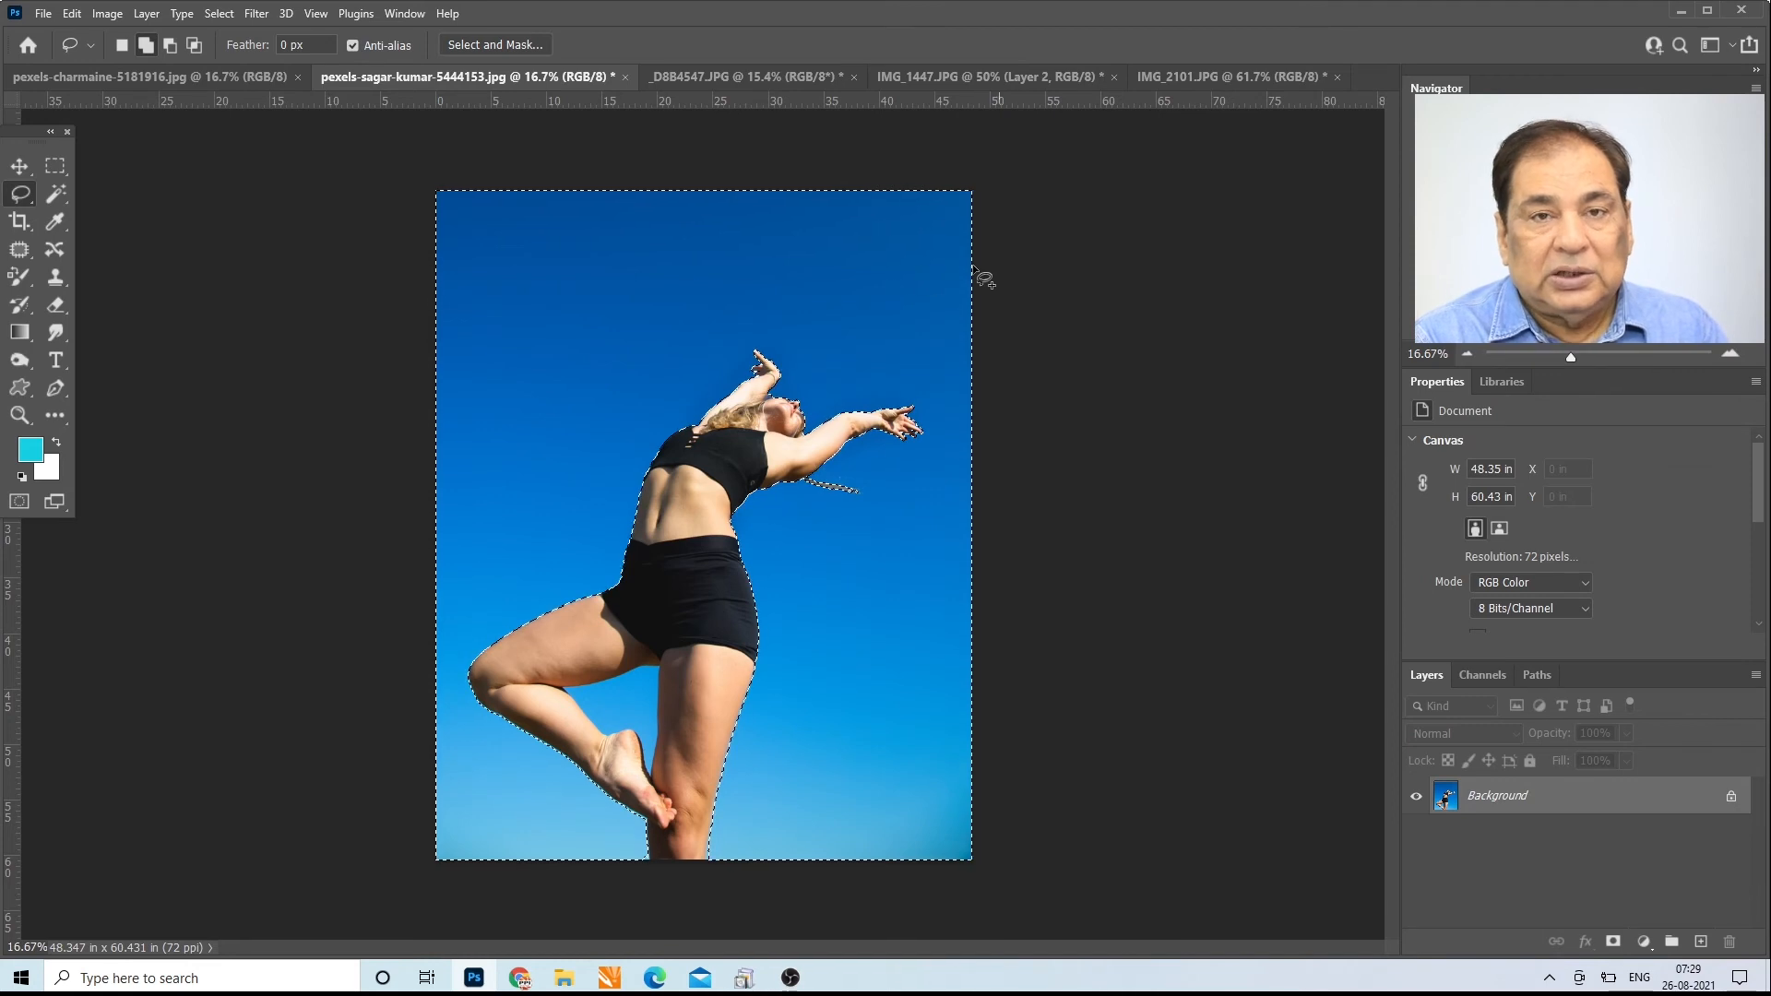
# Step: Return to the Magic Wand and clear the sky selection in the dancer photo
pyautogui.click(61, 190)
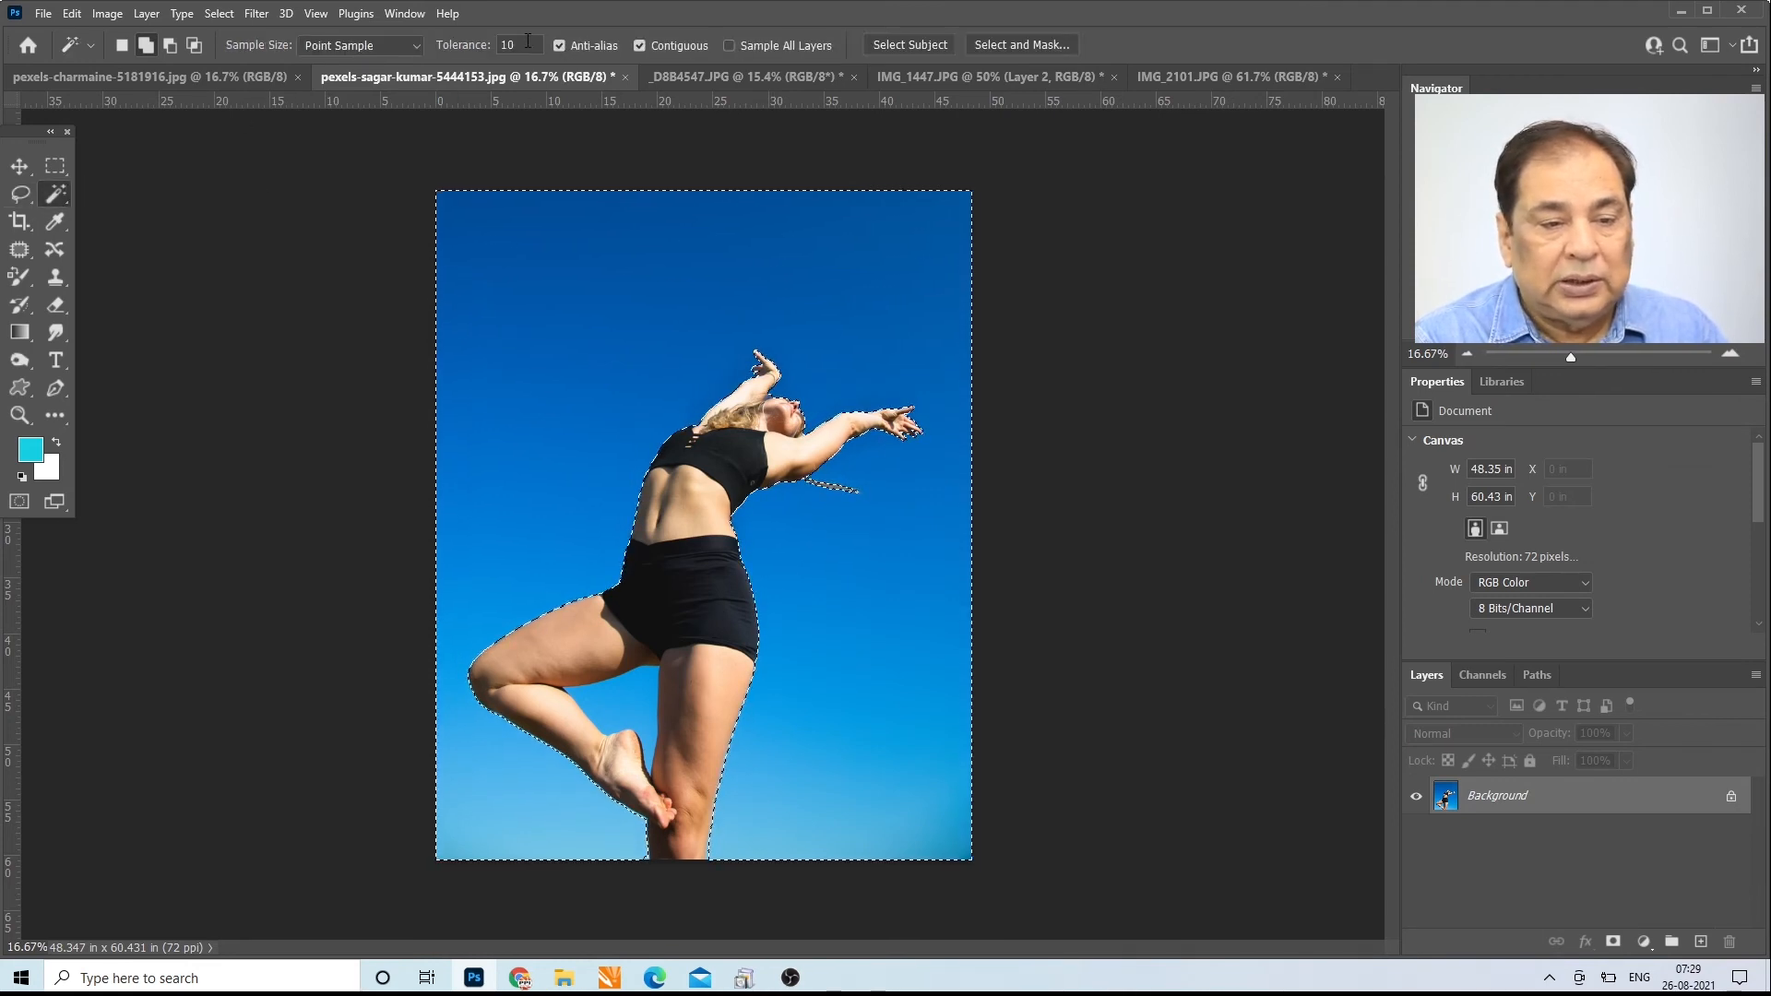
pyautogui.click(487, 48)
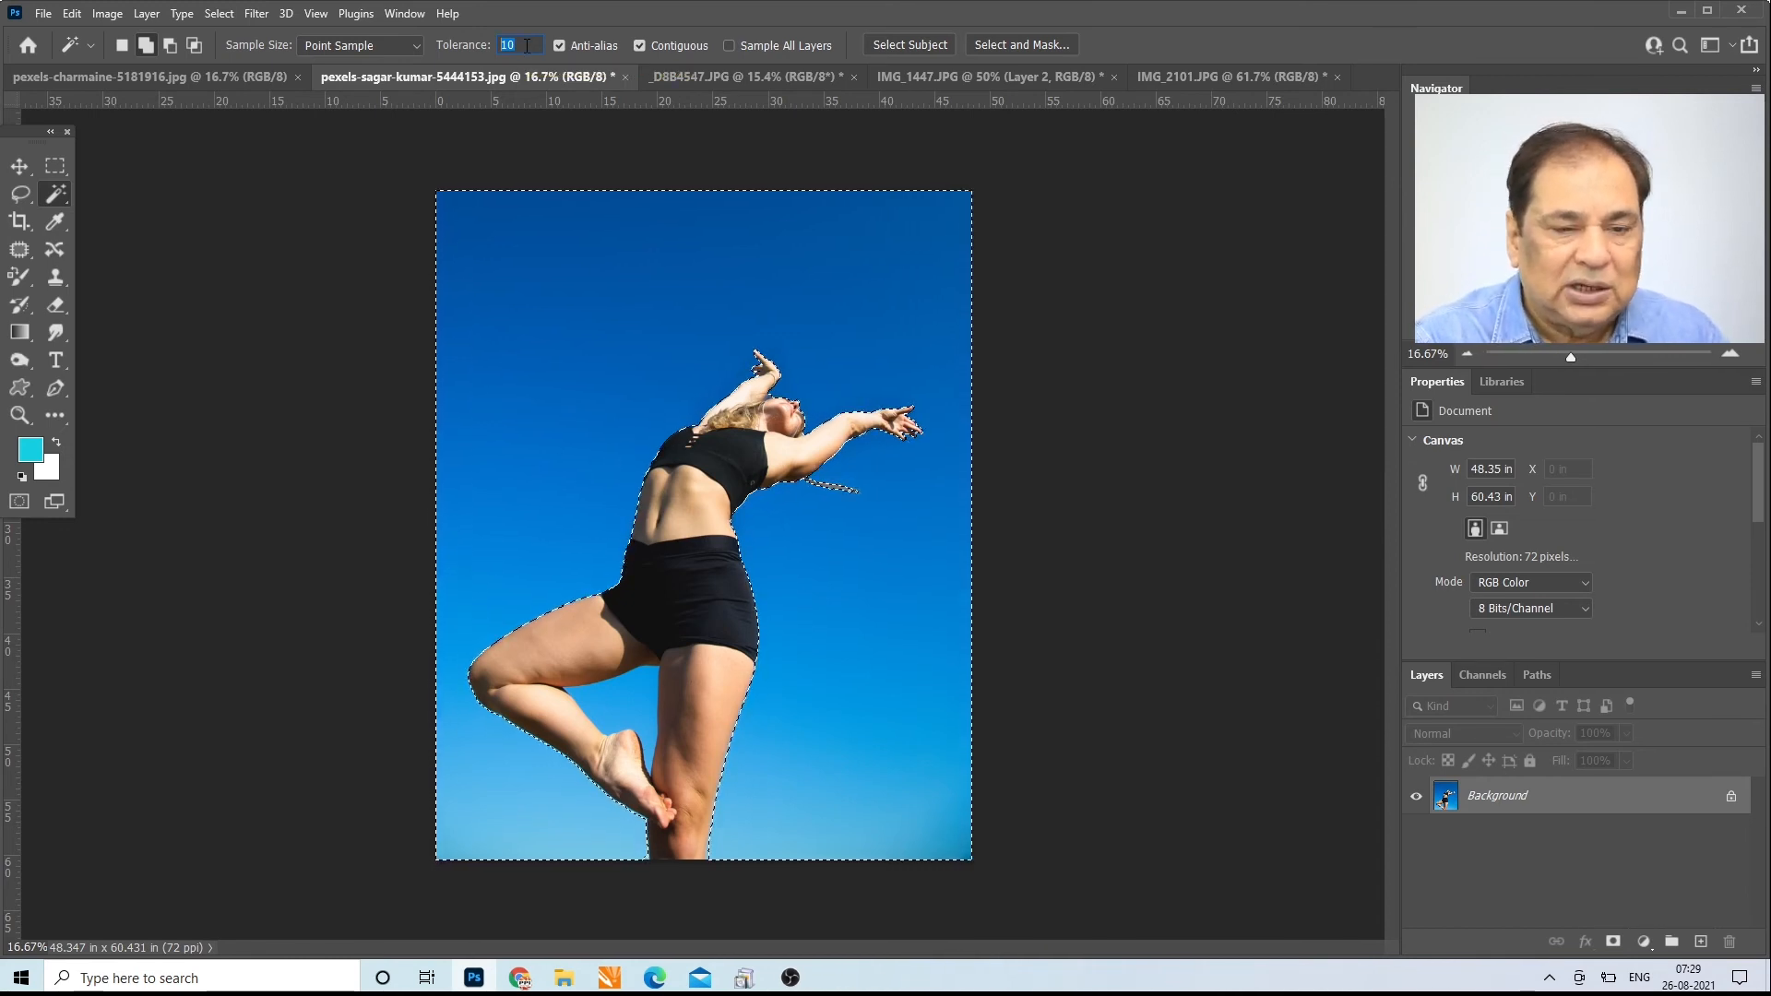
pyautogui.hotkey('ctrl', 'd')
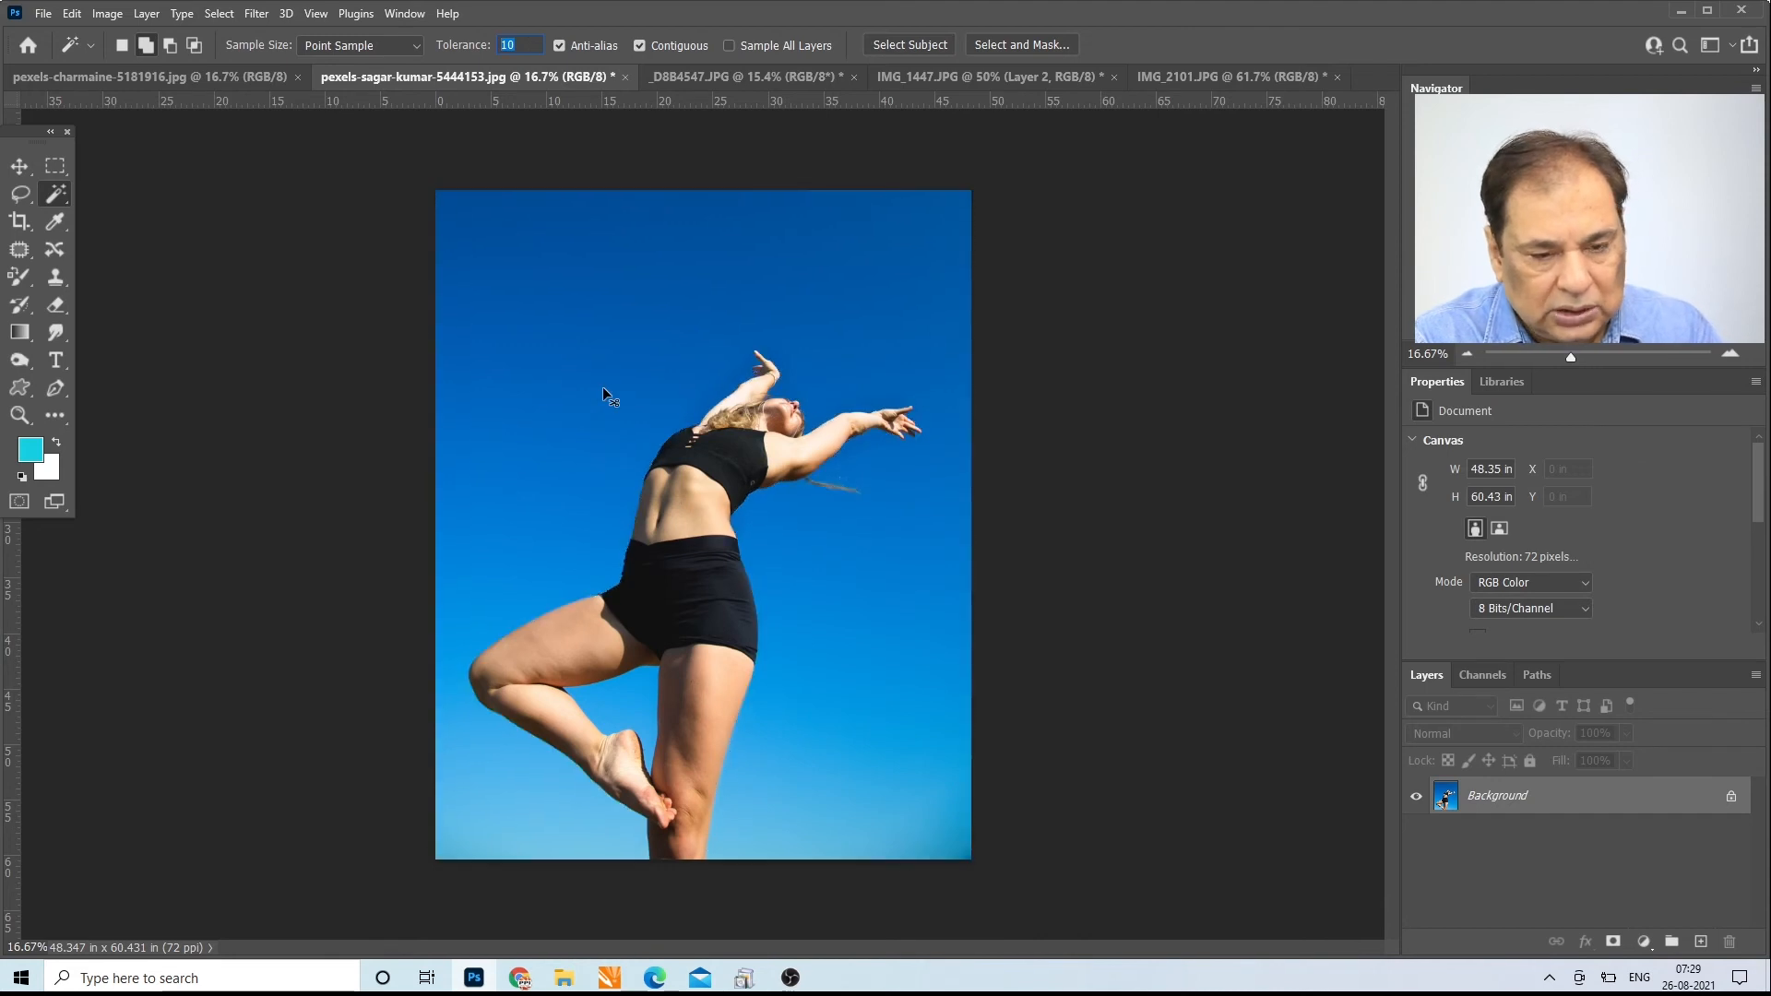
# Step: Switch to the beach sunset photo and add several patches of the upper pink sky to the selection at tolerance 10
pyautogui.click(184, 80)
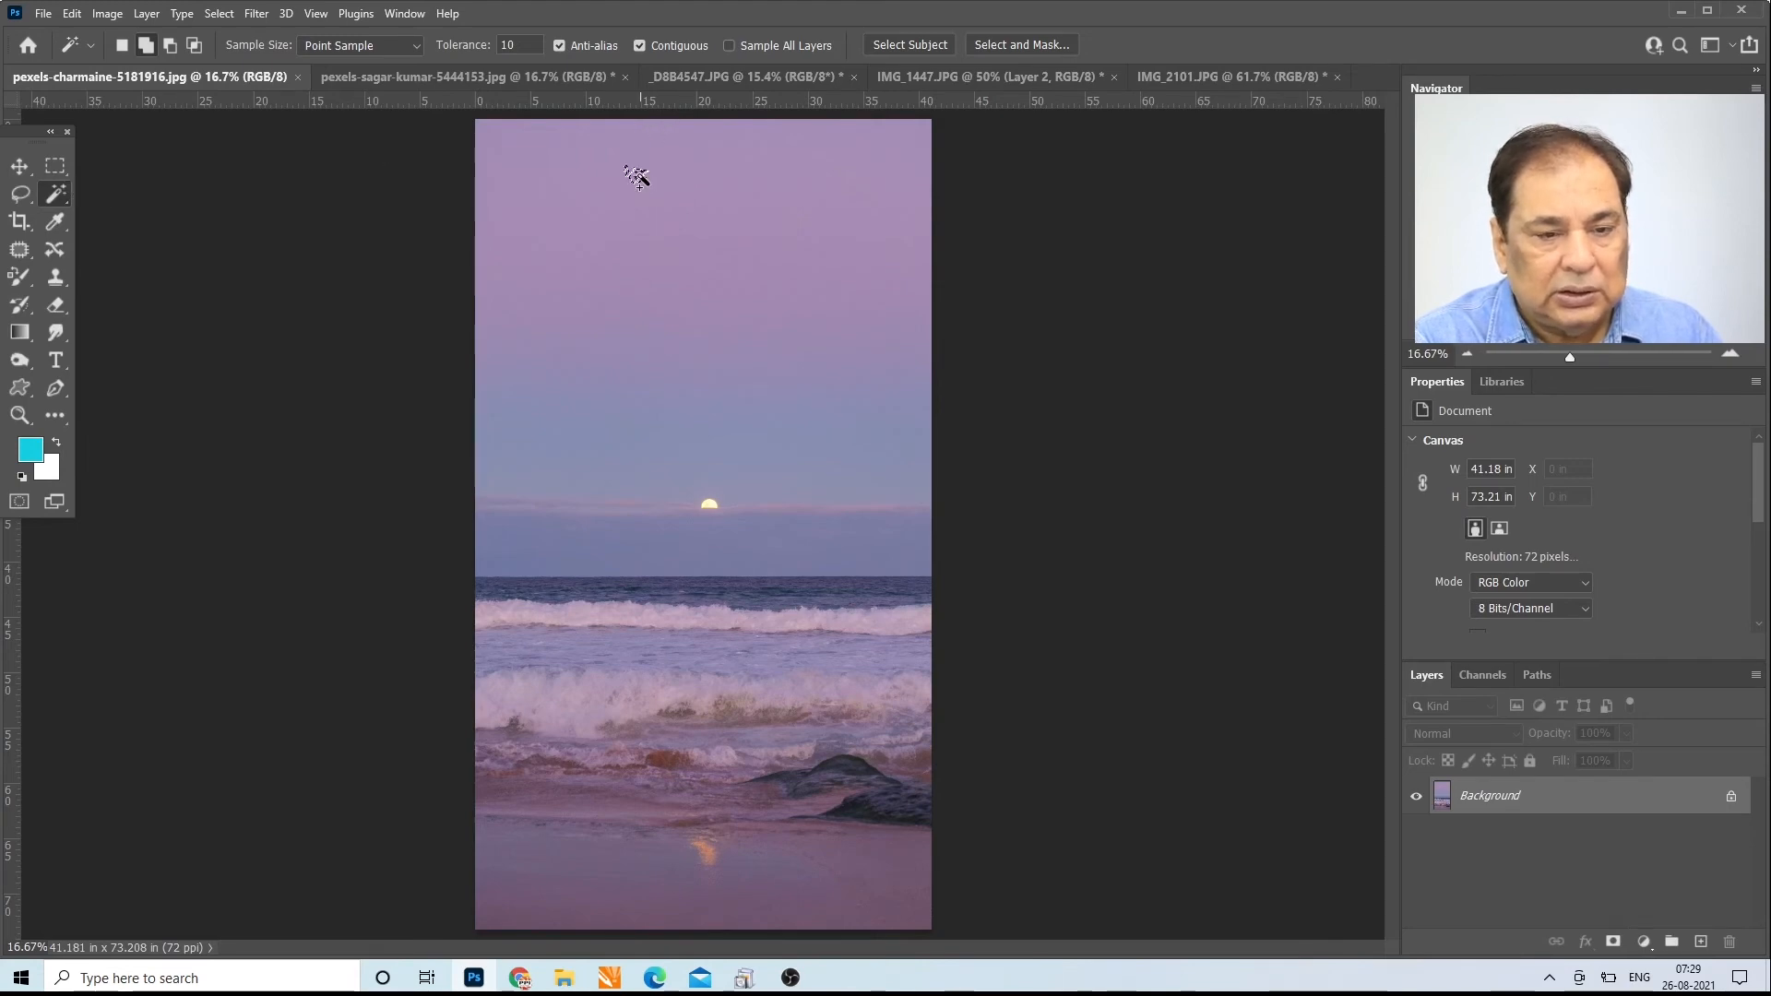
pyautogui.click(688, 189)
pyautogui.click(751, 168)
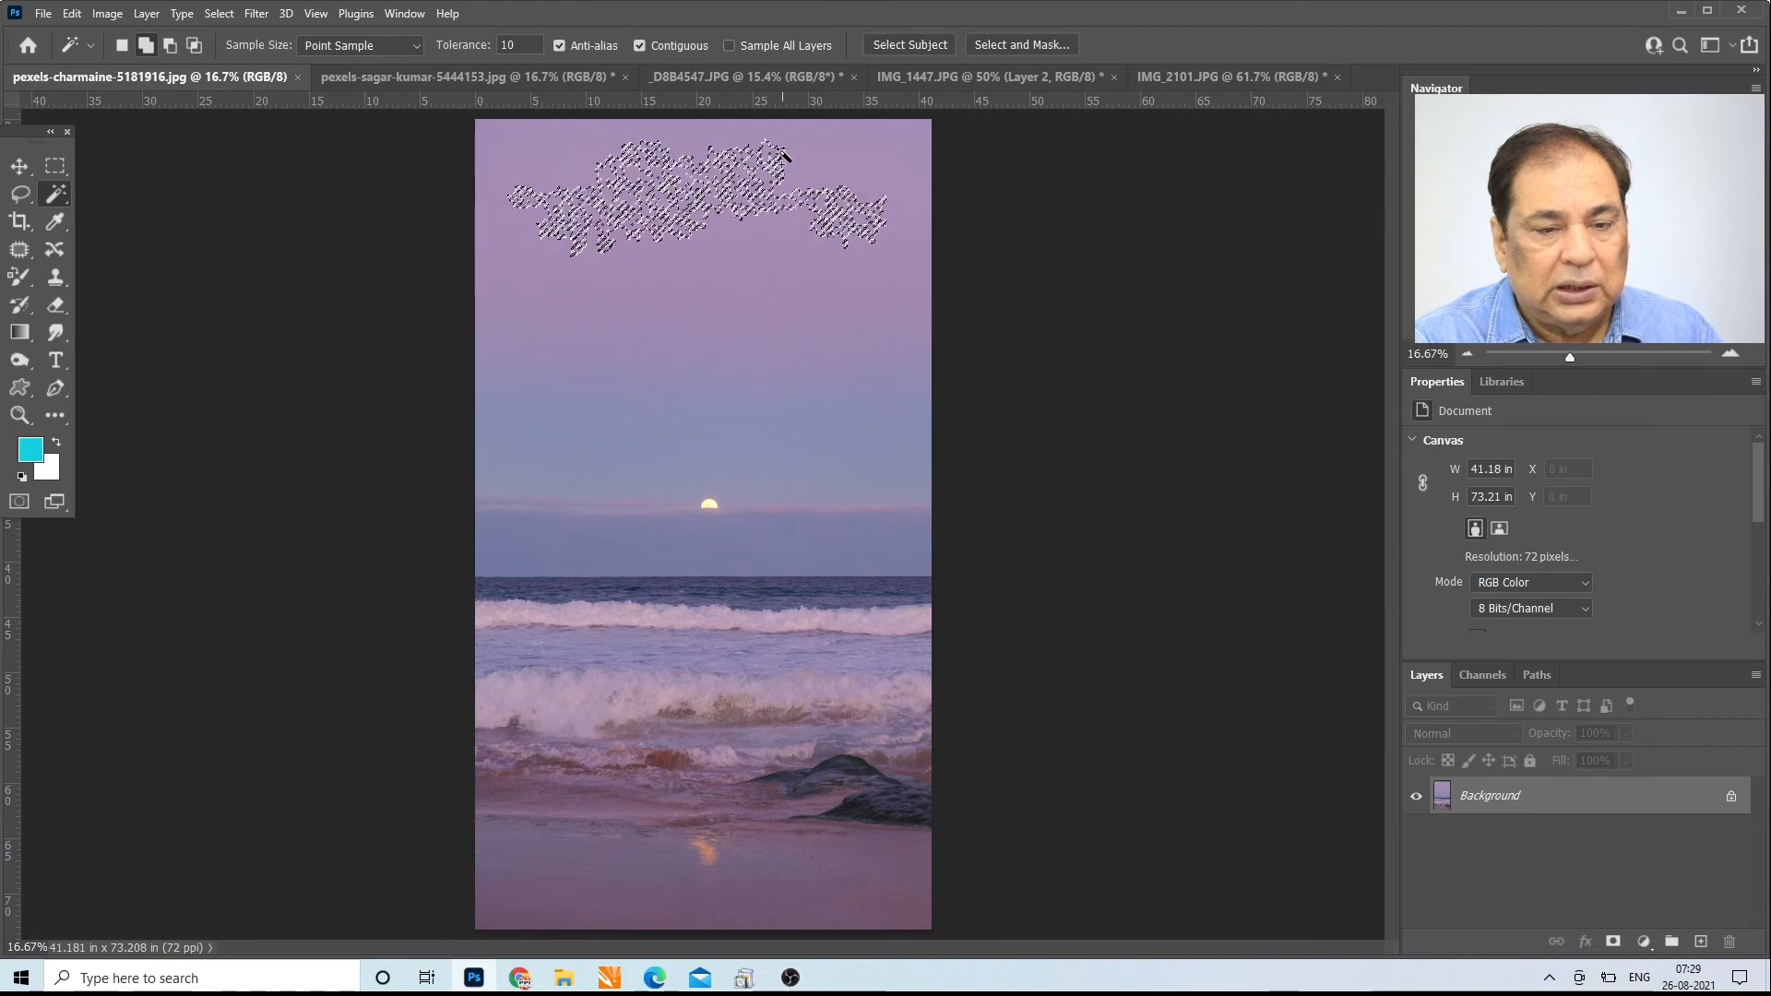
pyautogui.click(784, 159)
pyautogui.click(818, 162)
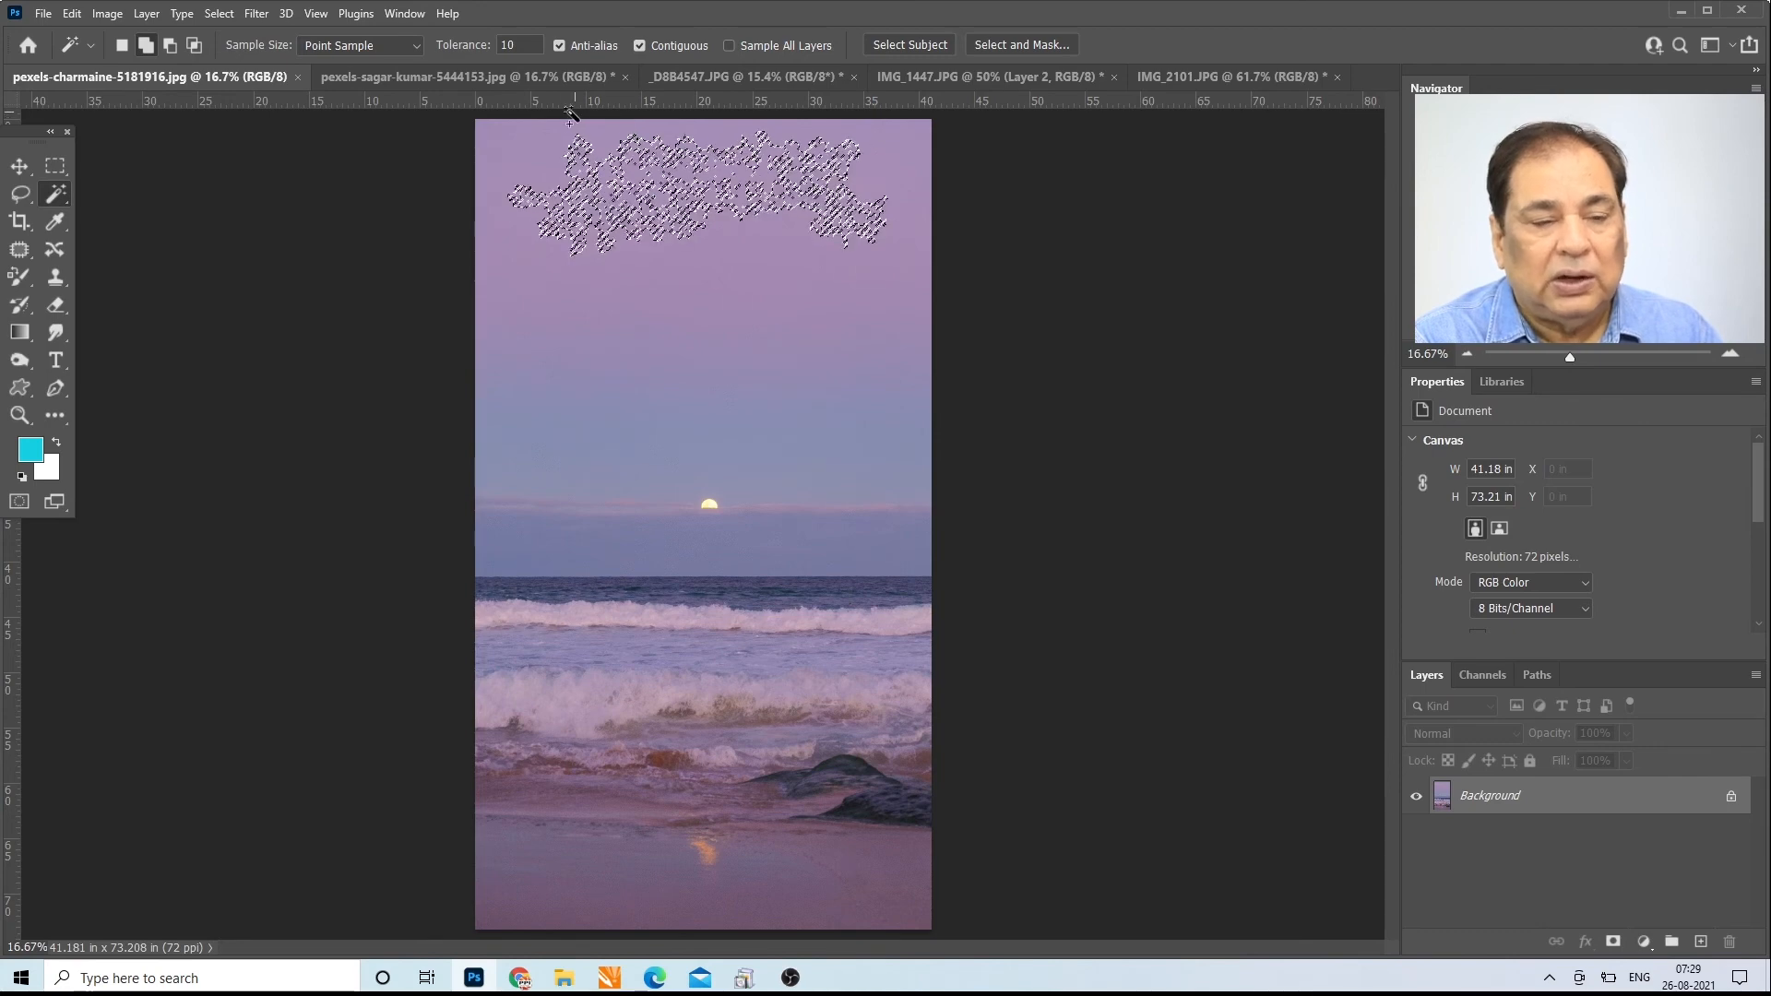
# Step: Set the Magic Wand tolerance to 50, add the whole sky and the wet sand to the selection, and deselect
pyautogui.click(520, 45)
pyautogui.write('50')
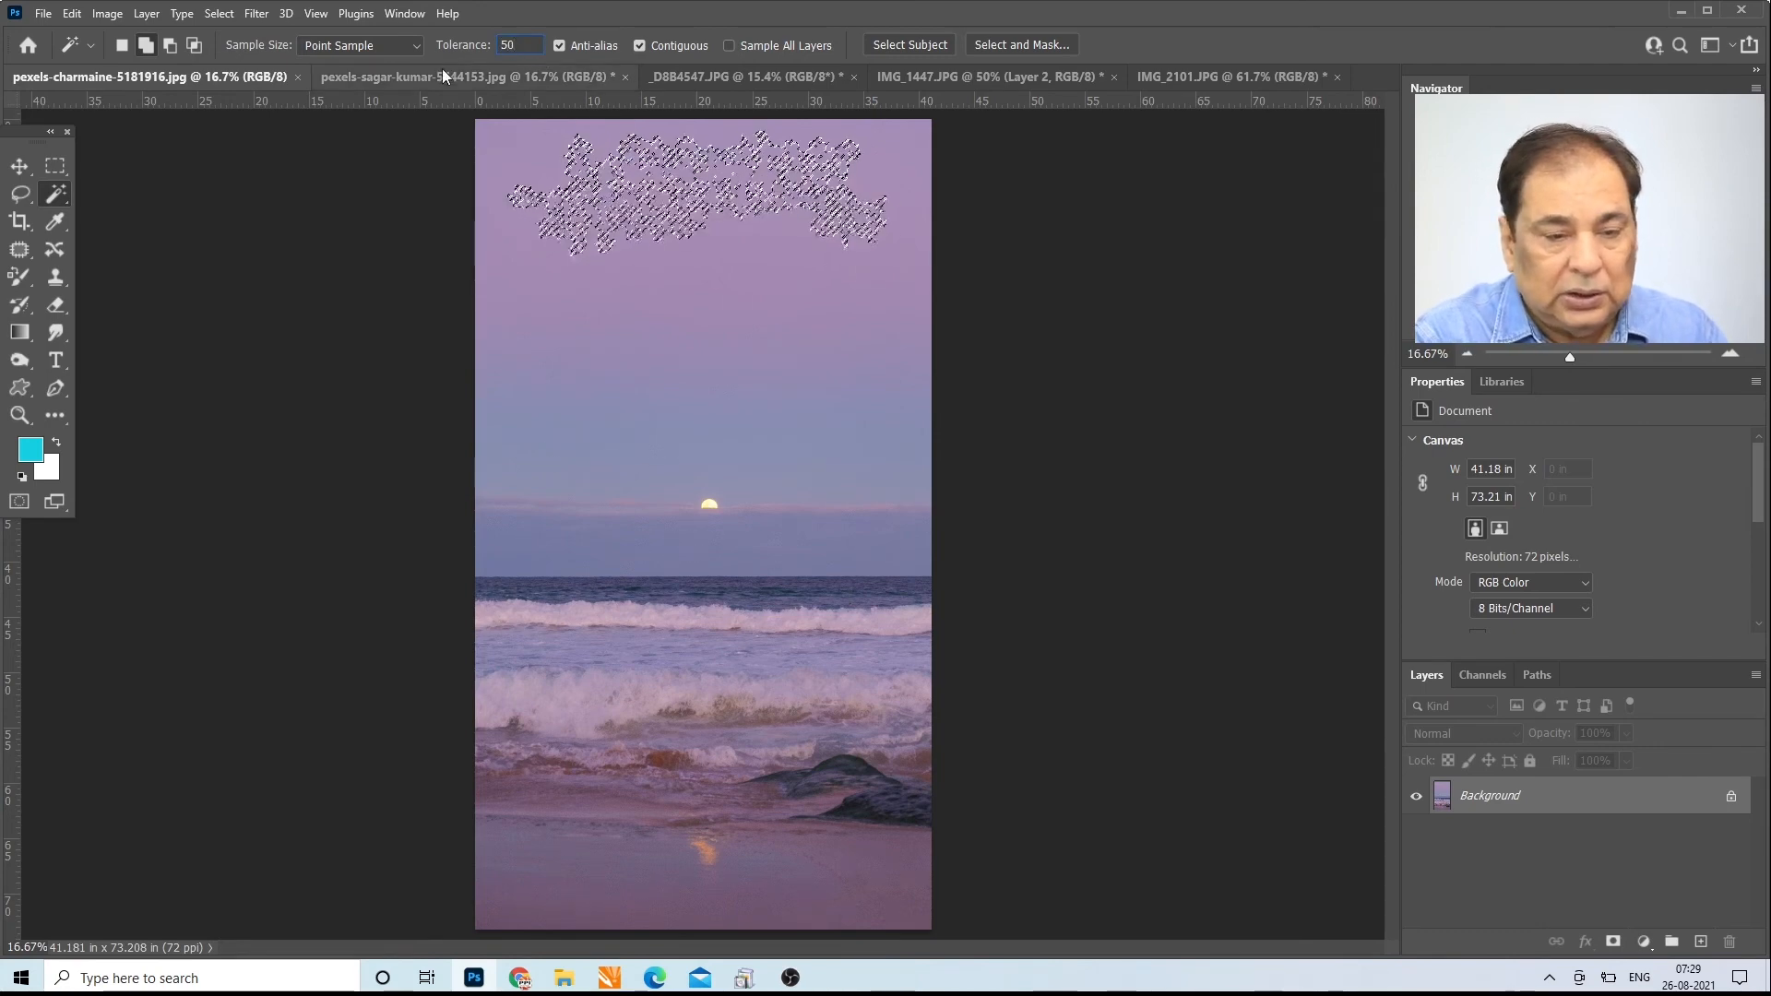
pyautogui.click(505, 159)
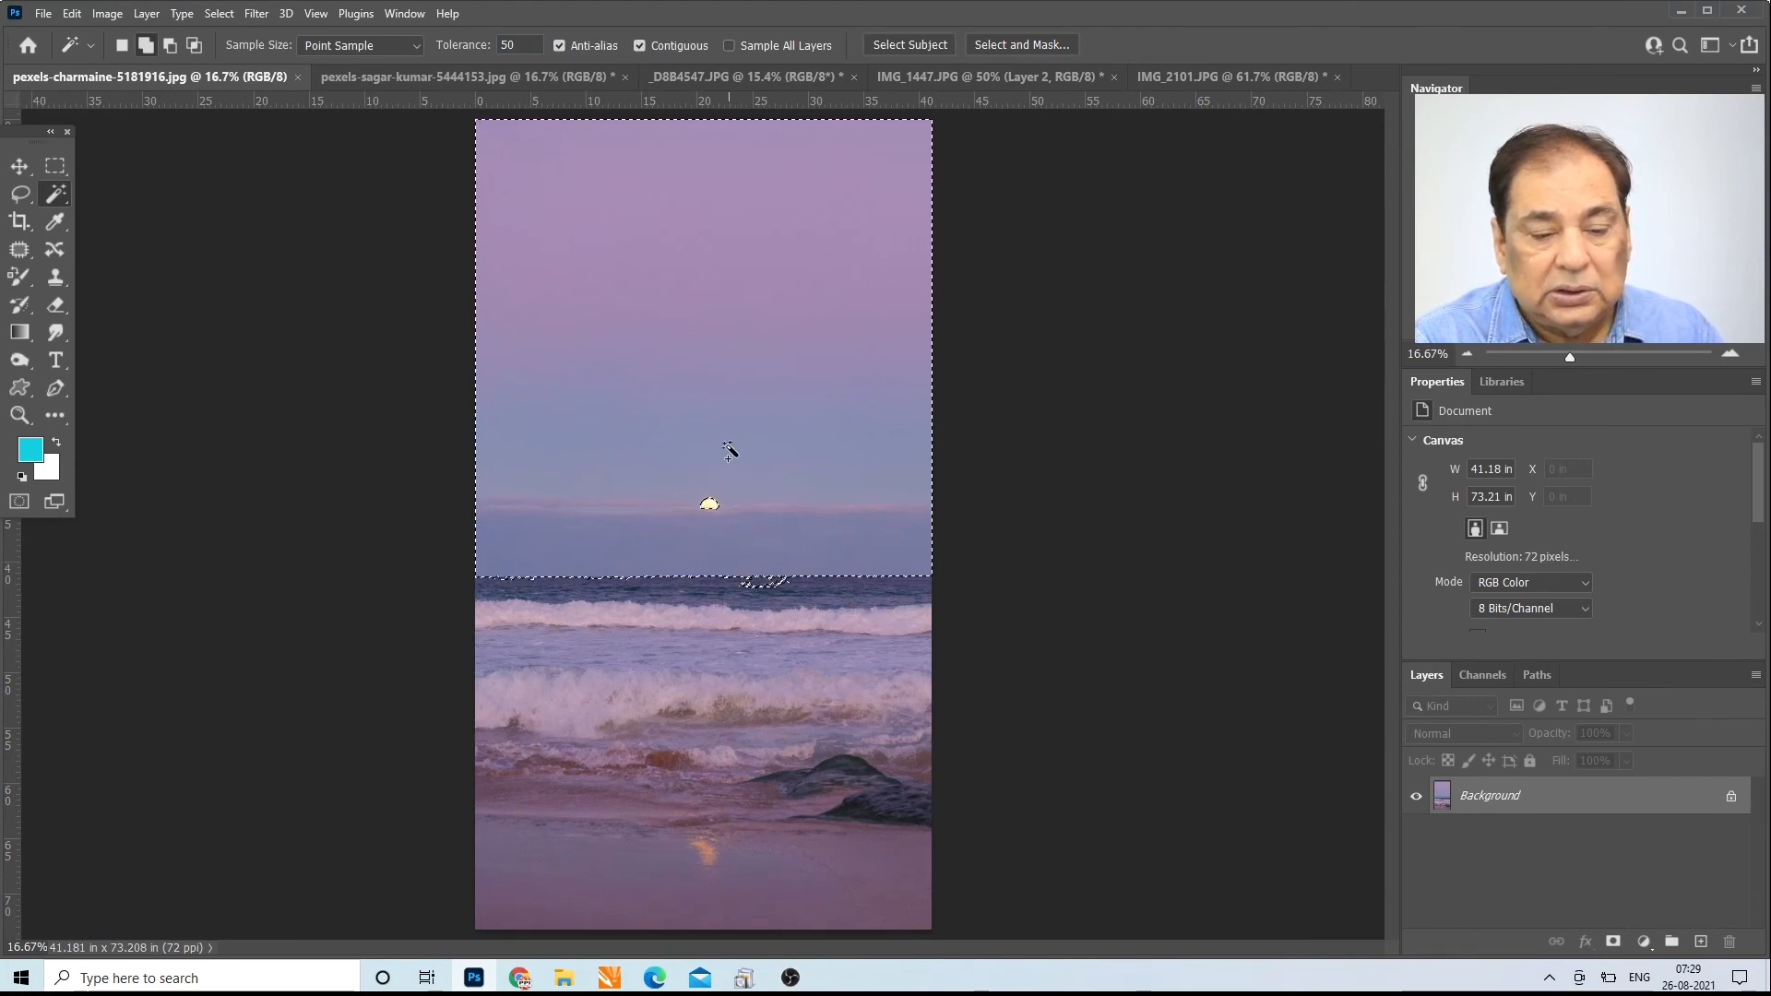
pyautogui.keyDown('shift'); pyautogui.click(653, 893); pyautogui.keyUp('shift')
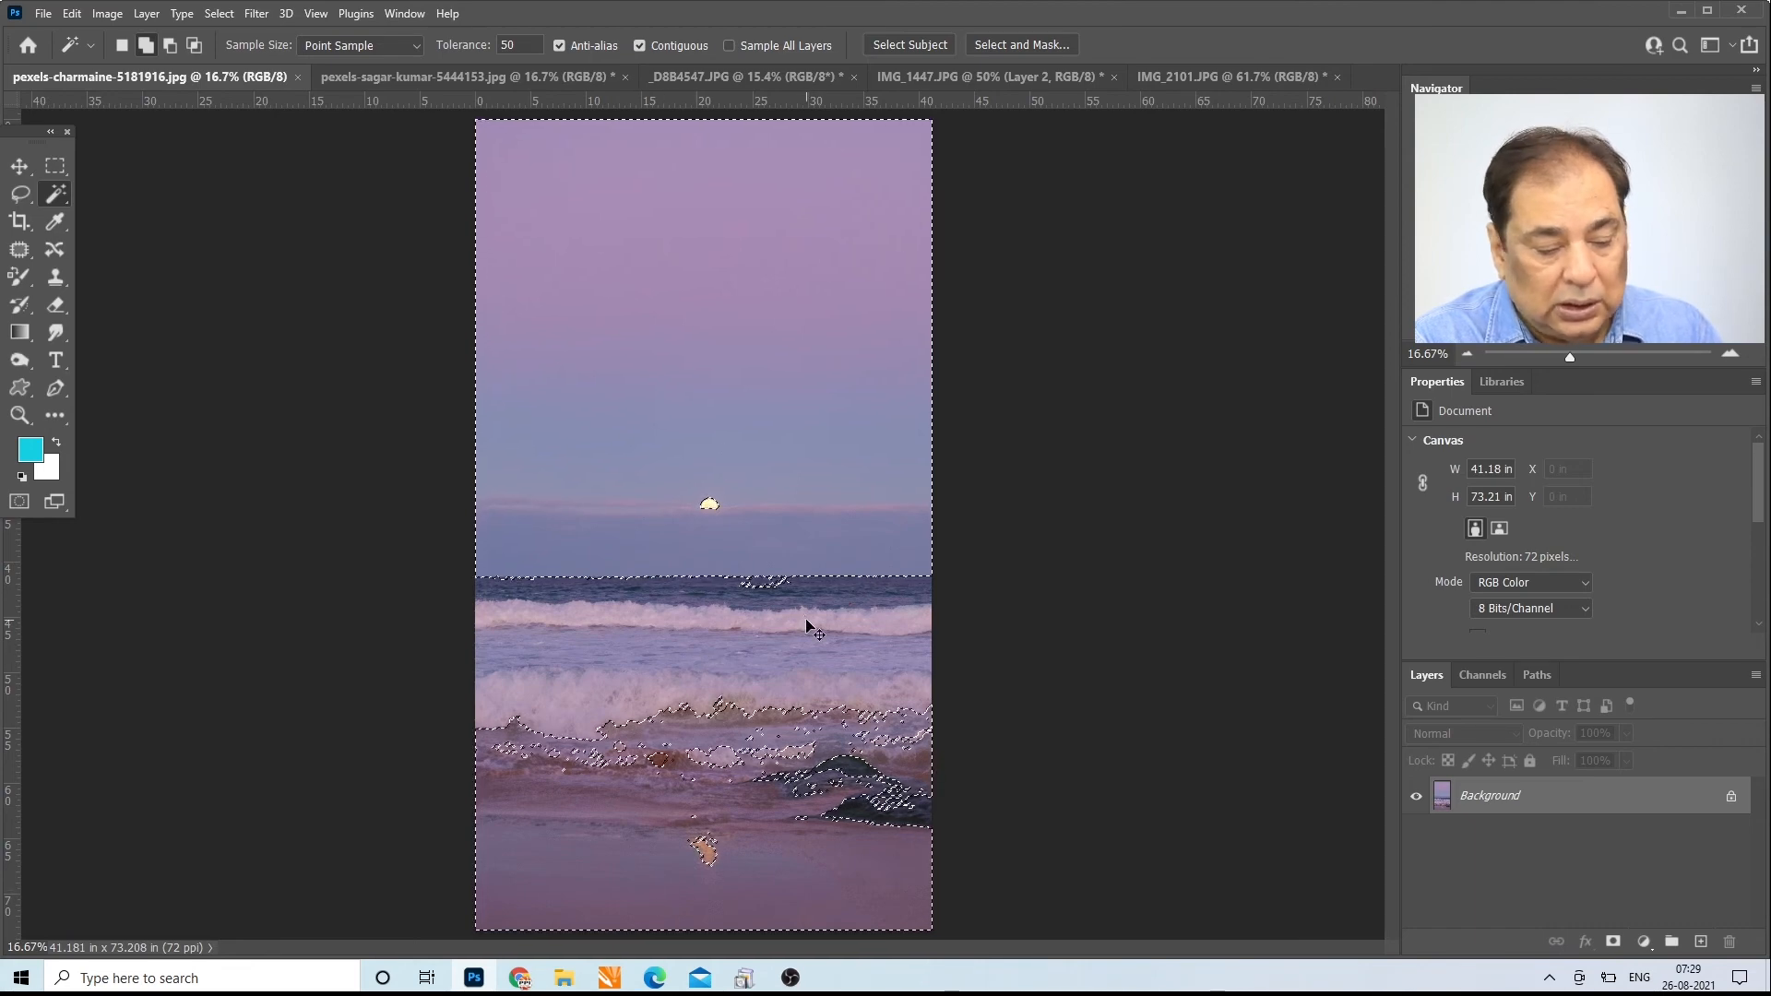
pyautogui.hotkey('ctrl', 'd')
# Step: Turn off Contiguous, select the pink sky colours across the whole beach photo at tolerance 50, and turn Contiguous back on
pyautogui.click(636, 46)
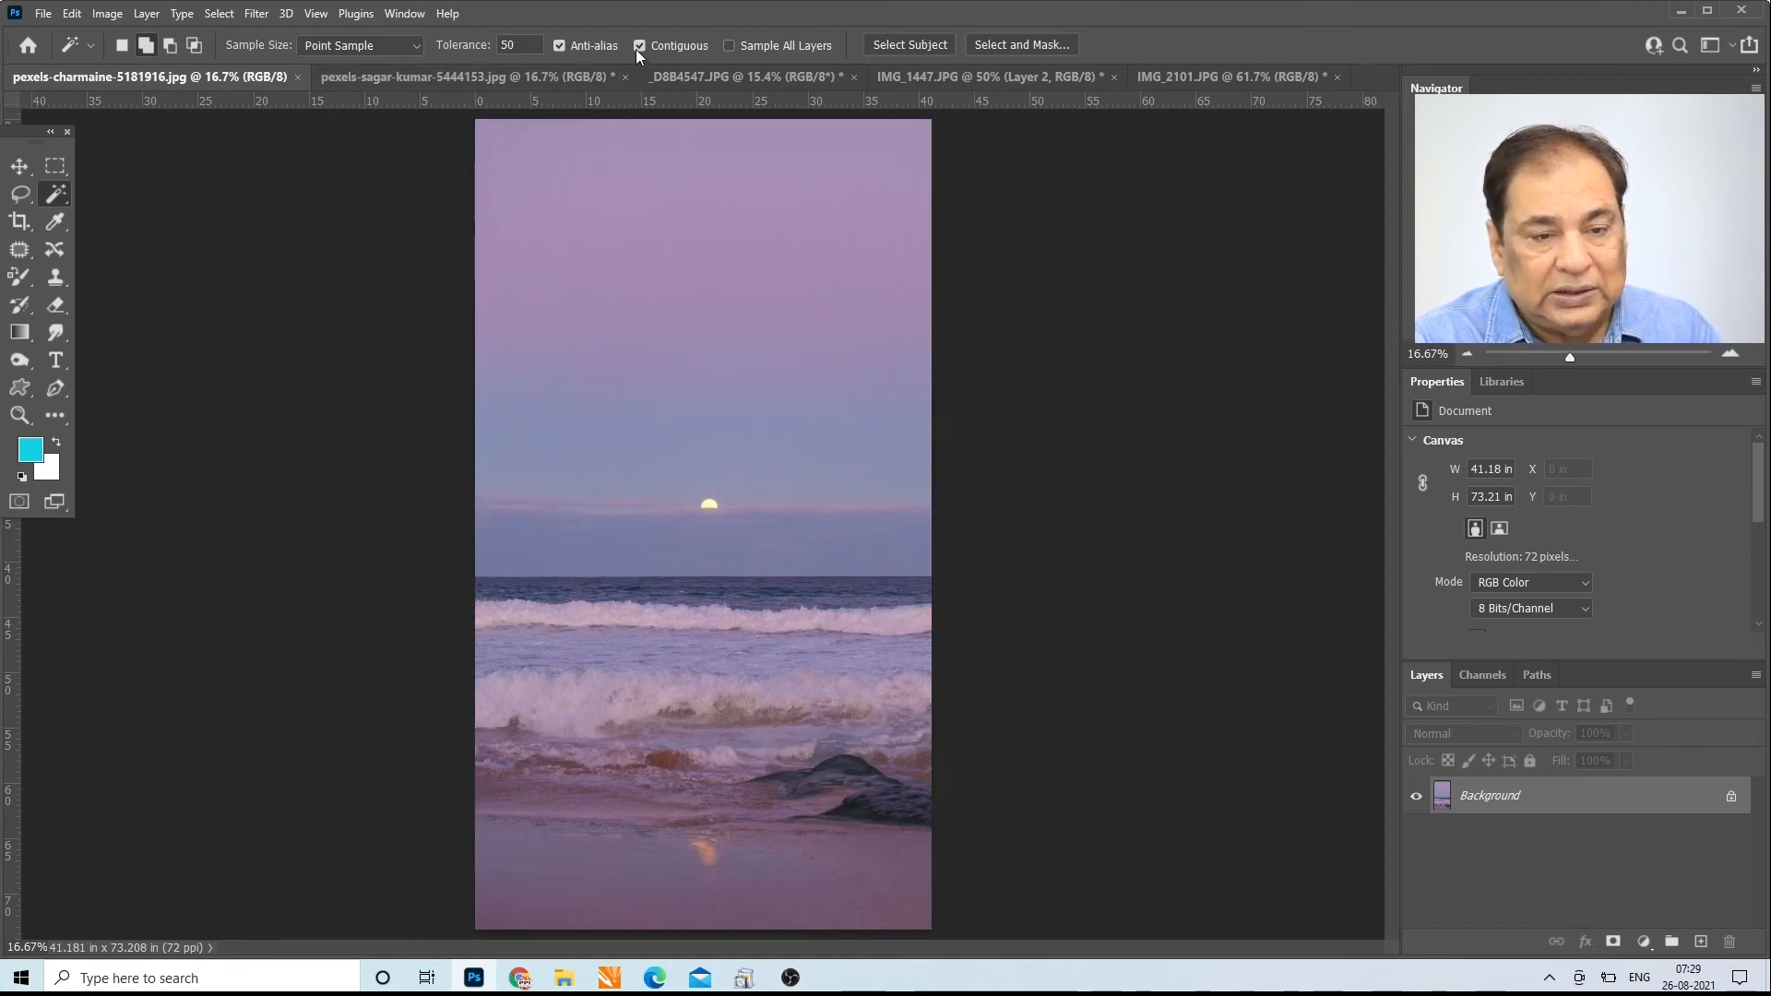
pyautogui.click(627, 133)
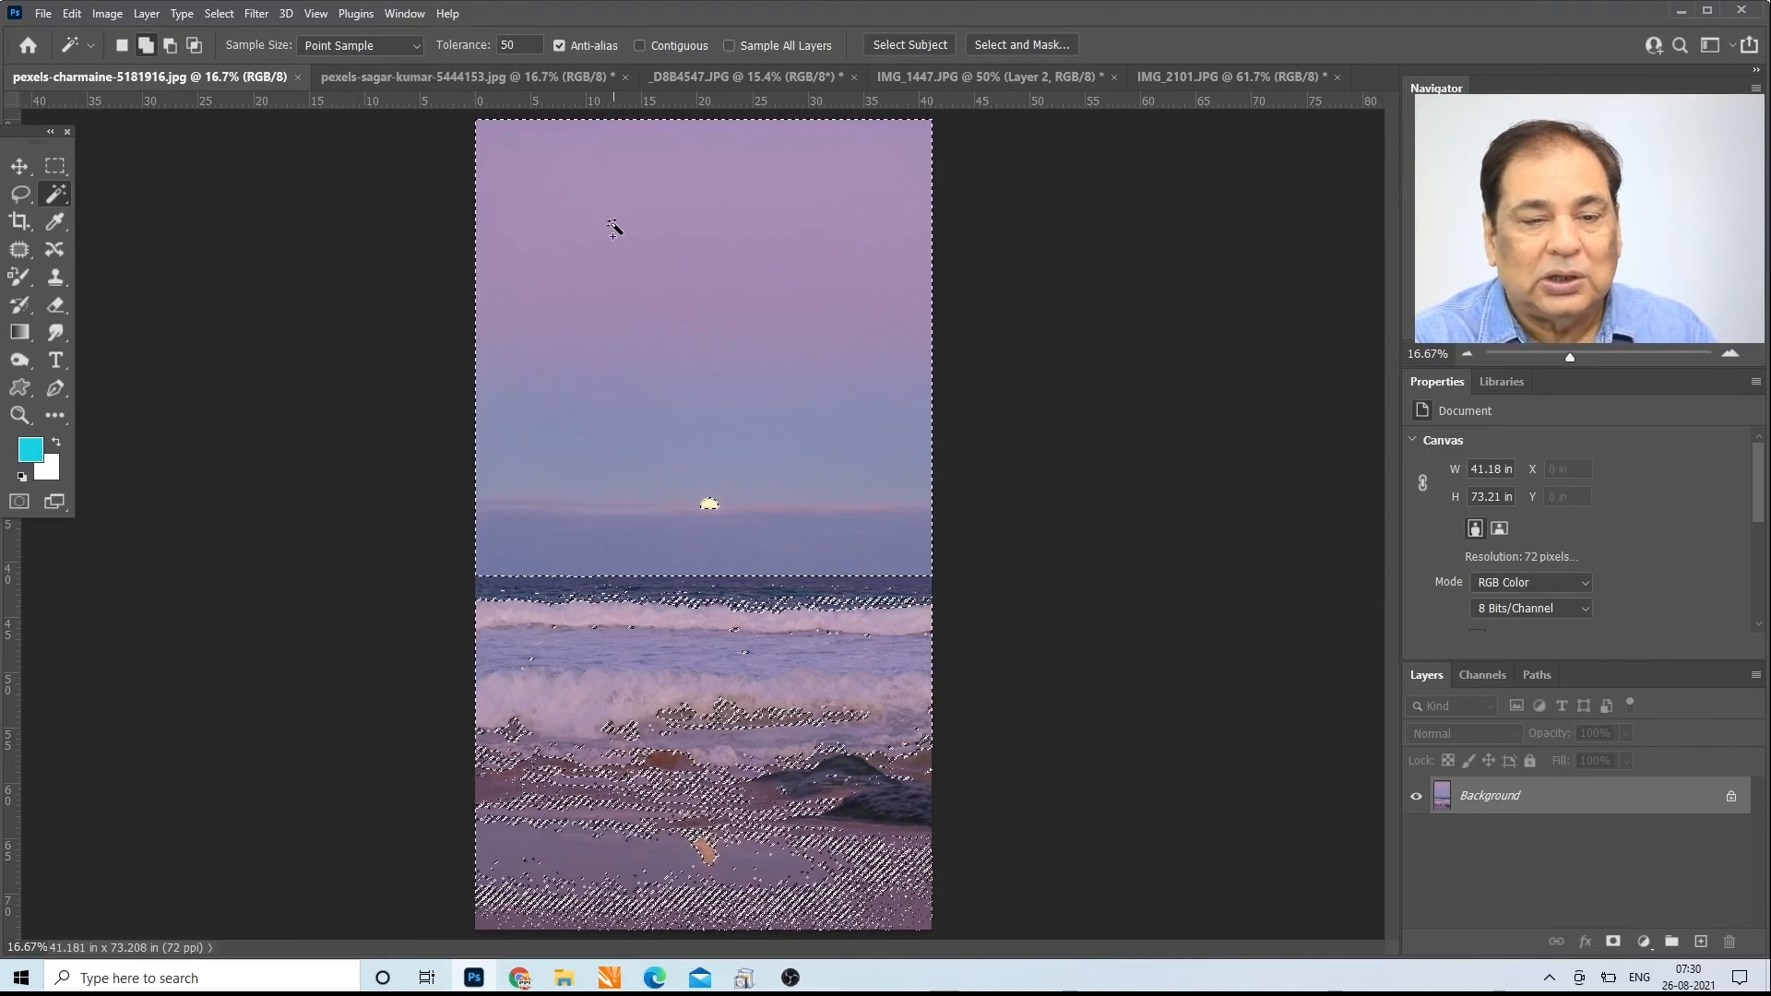
pyautogui.click(639, 46)
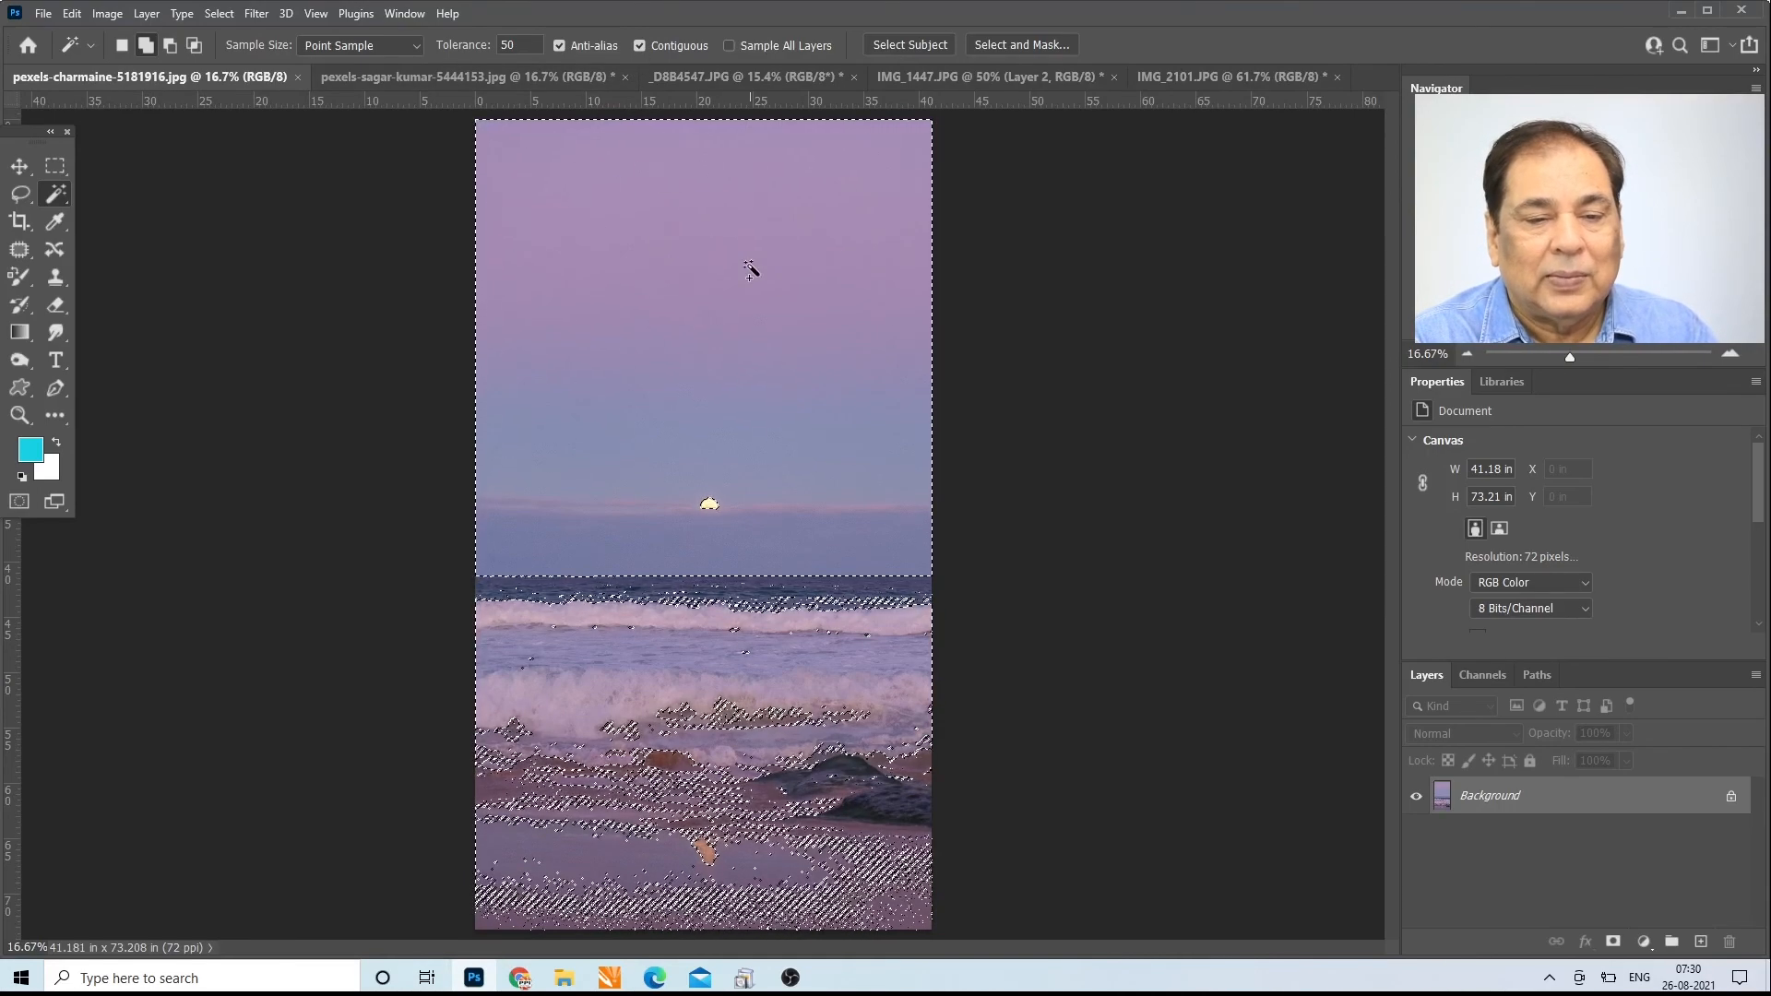
# Step: Clear the selection in the beach photo and duplicate its Background layer twice
pyautogui.click(349, 191)
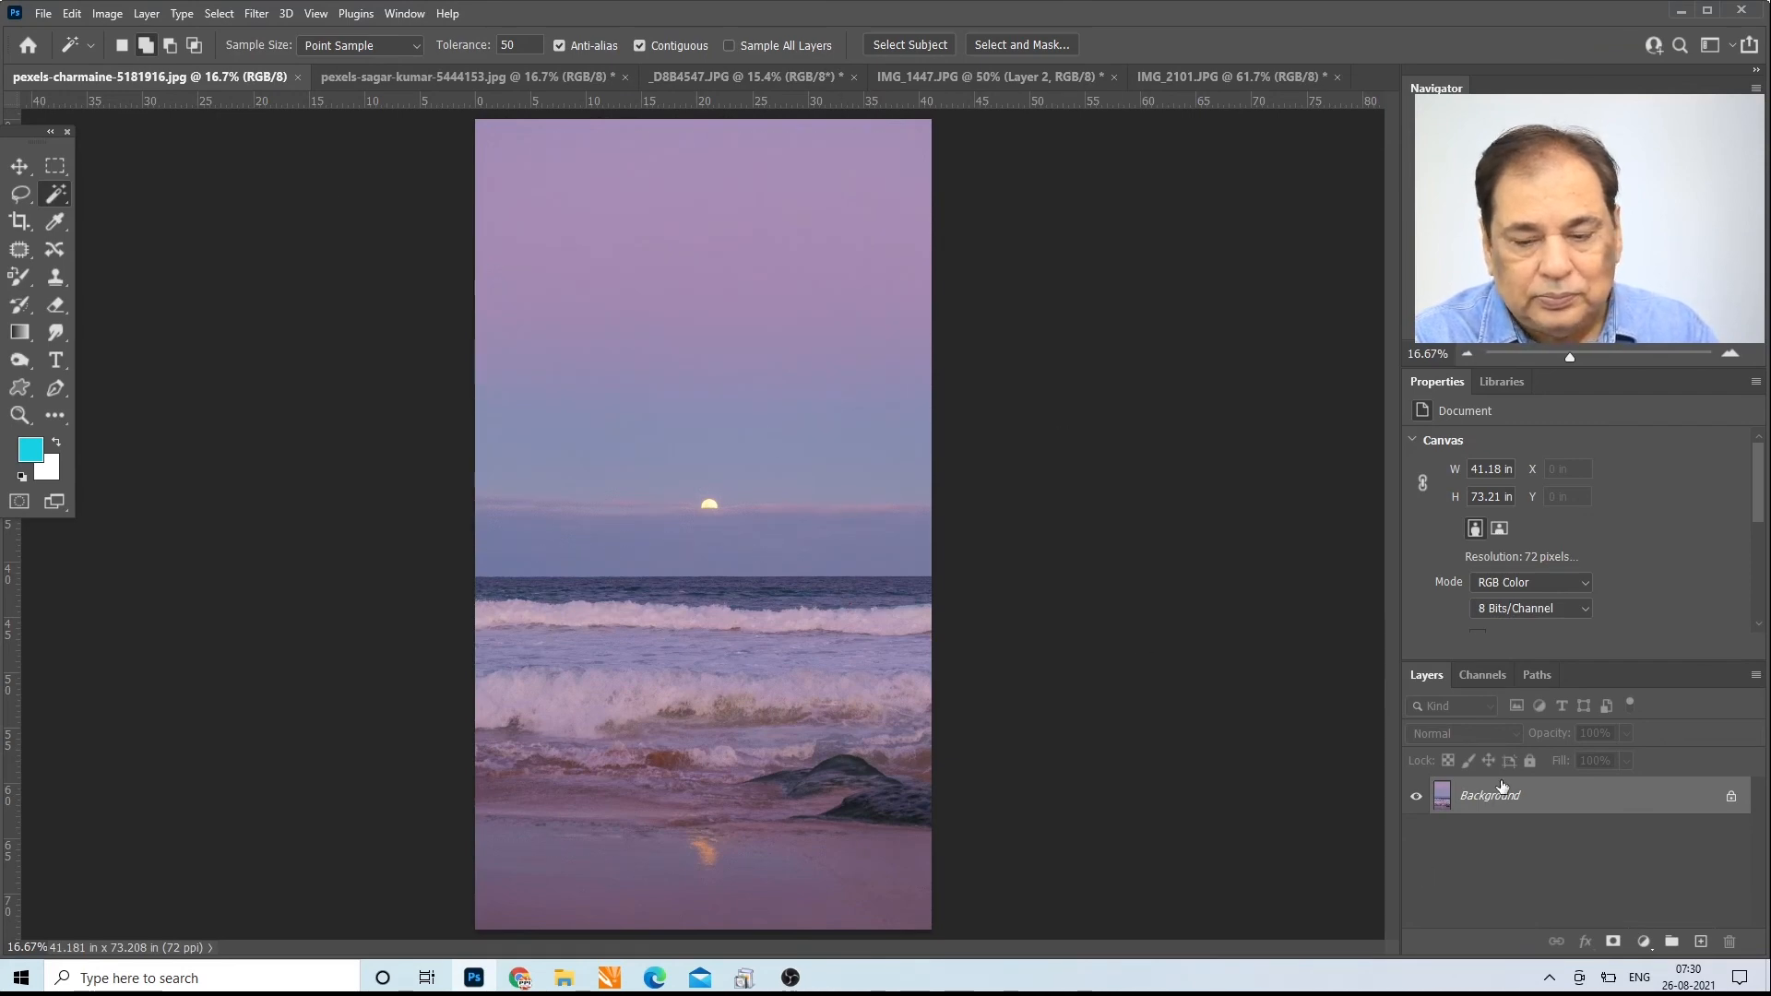
pyautogui.hotkey('ctrl', 'j')
pyautogui.hotkey('ctrl', 'j')
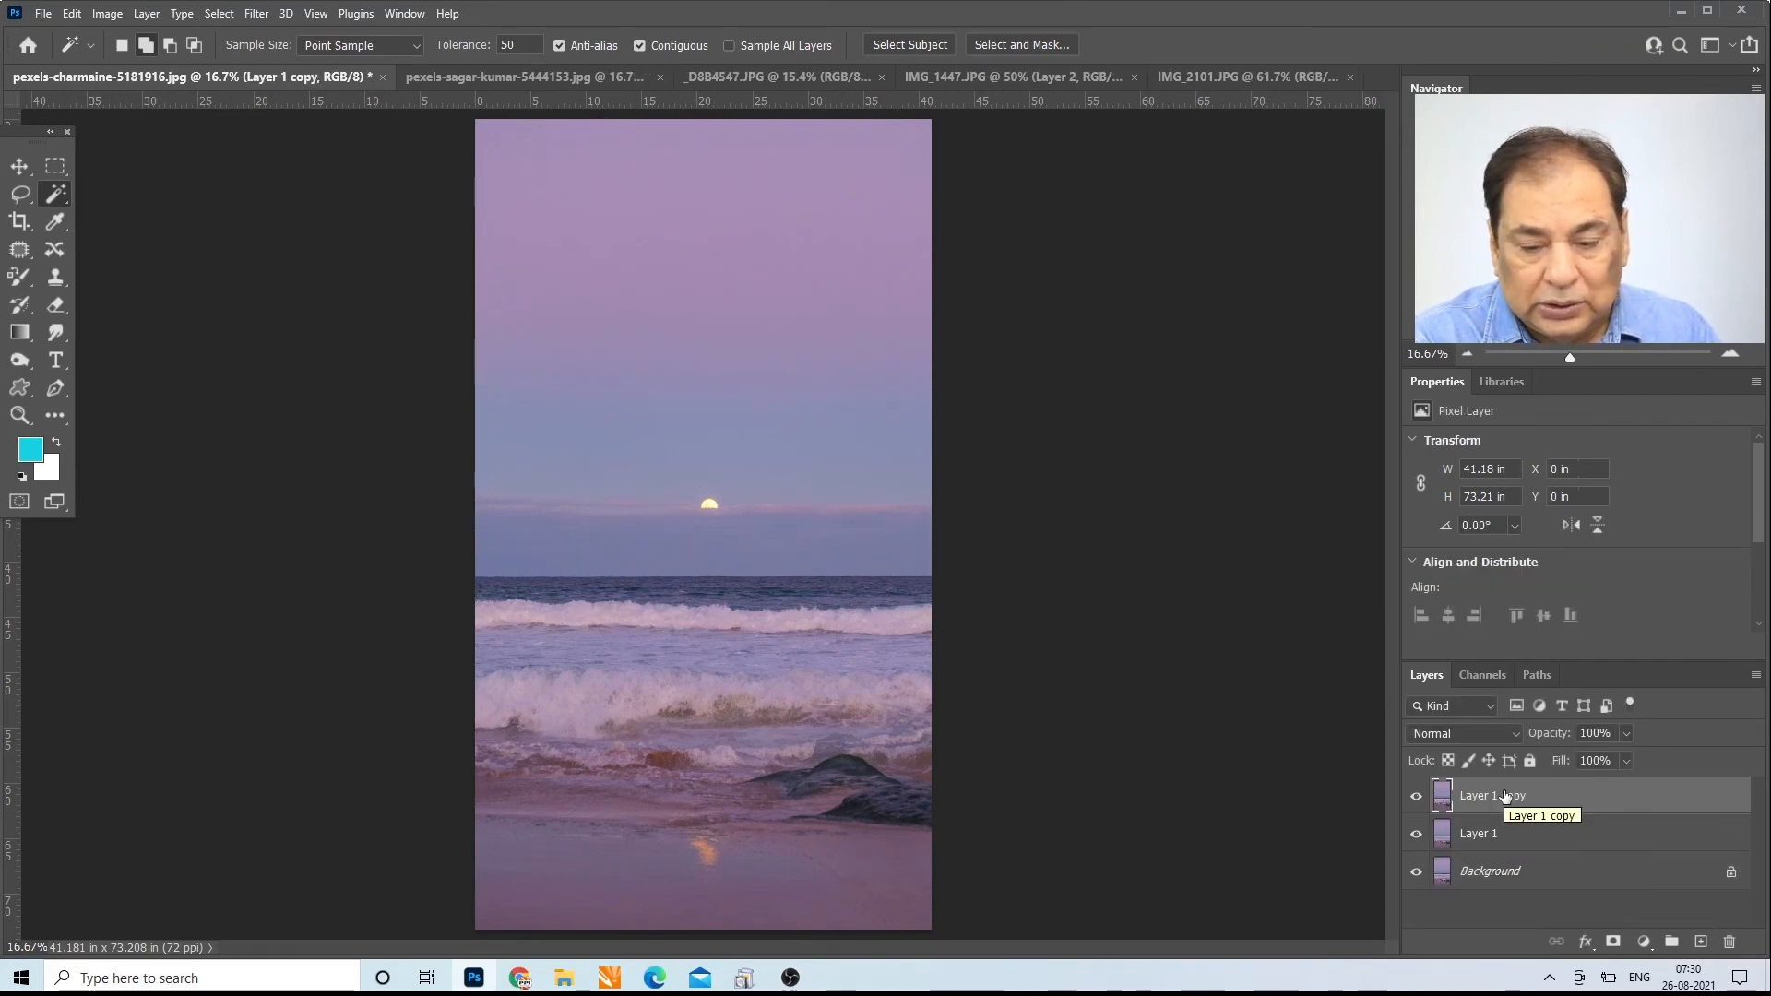
# Step: Shift the hue of the topmost beach copy to -47 with Hue/Saturation
pyautogui.hotkey('ctrl', 'u')
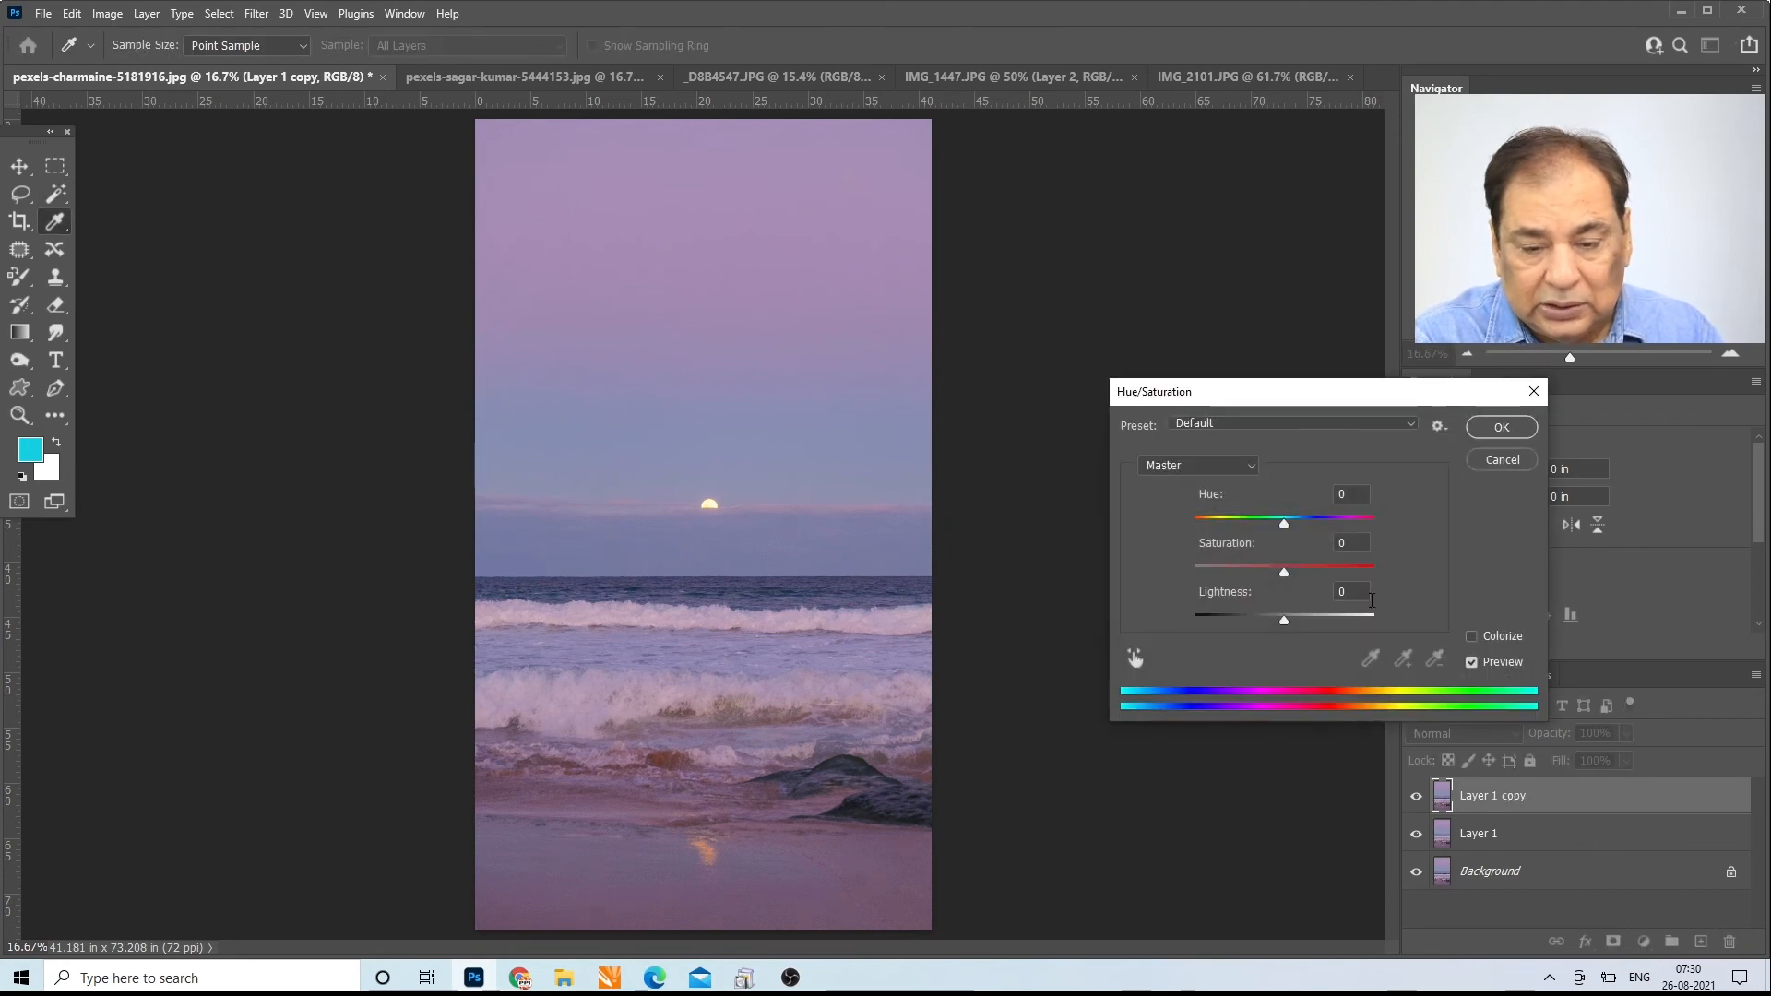
pyautogui.moveTo(1282, 518); pyautogui.dragTo(1245, 525)
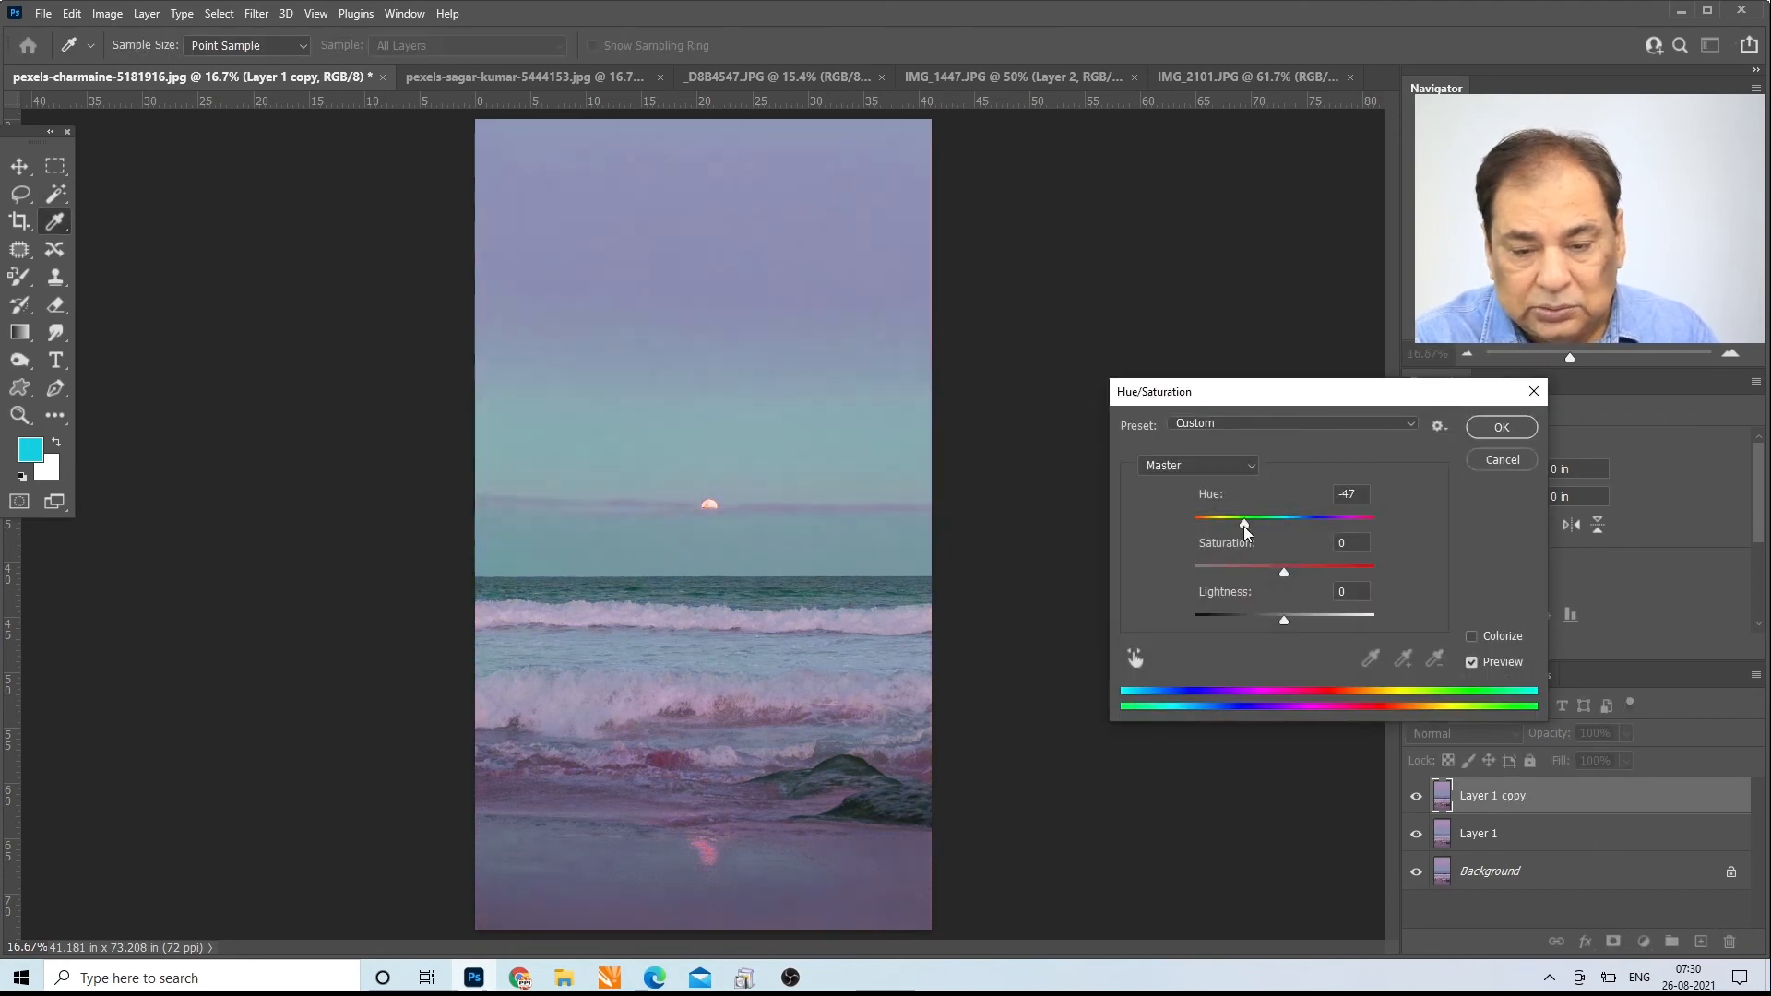
pyautogui.click(1498, 436)
# Step: Hide the topmost copy and shift Layer 1's hue in the positive direction to warm pink and purple tones, returning to the Magic Wand
pyautogui.click(1416, 795)
pyautogui.click(1439, 833)
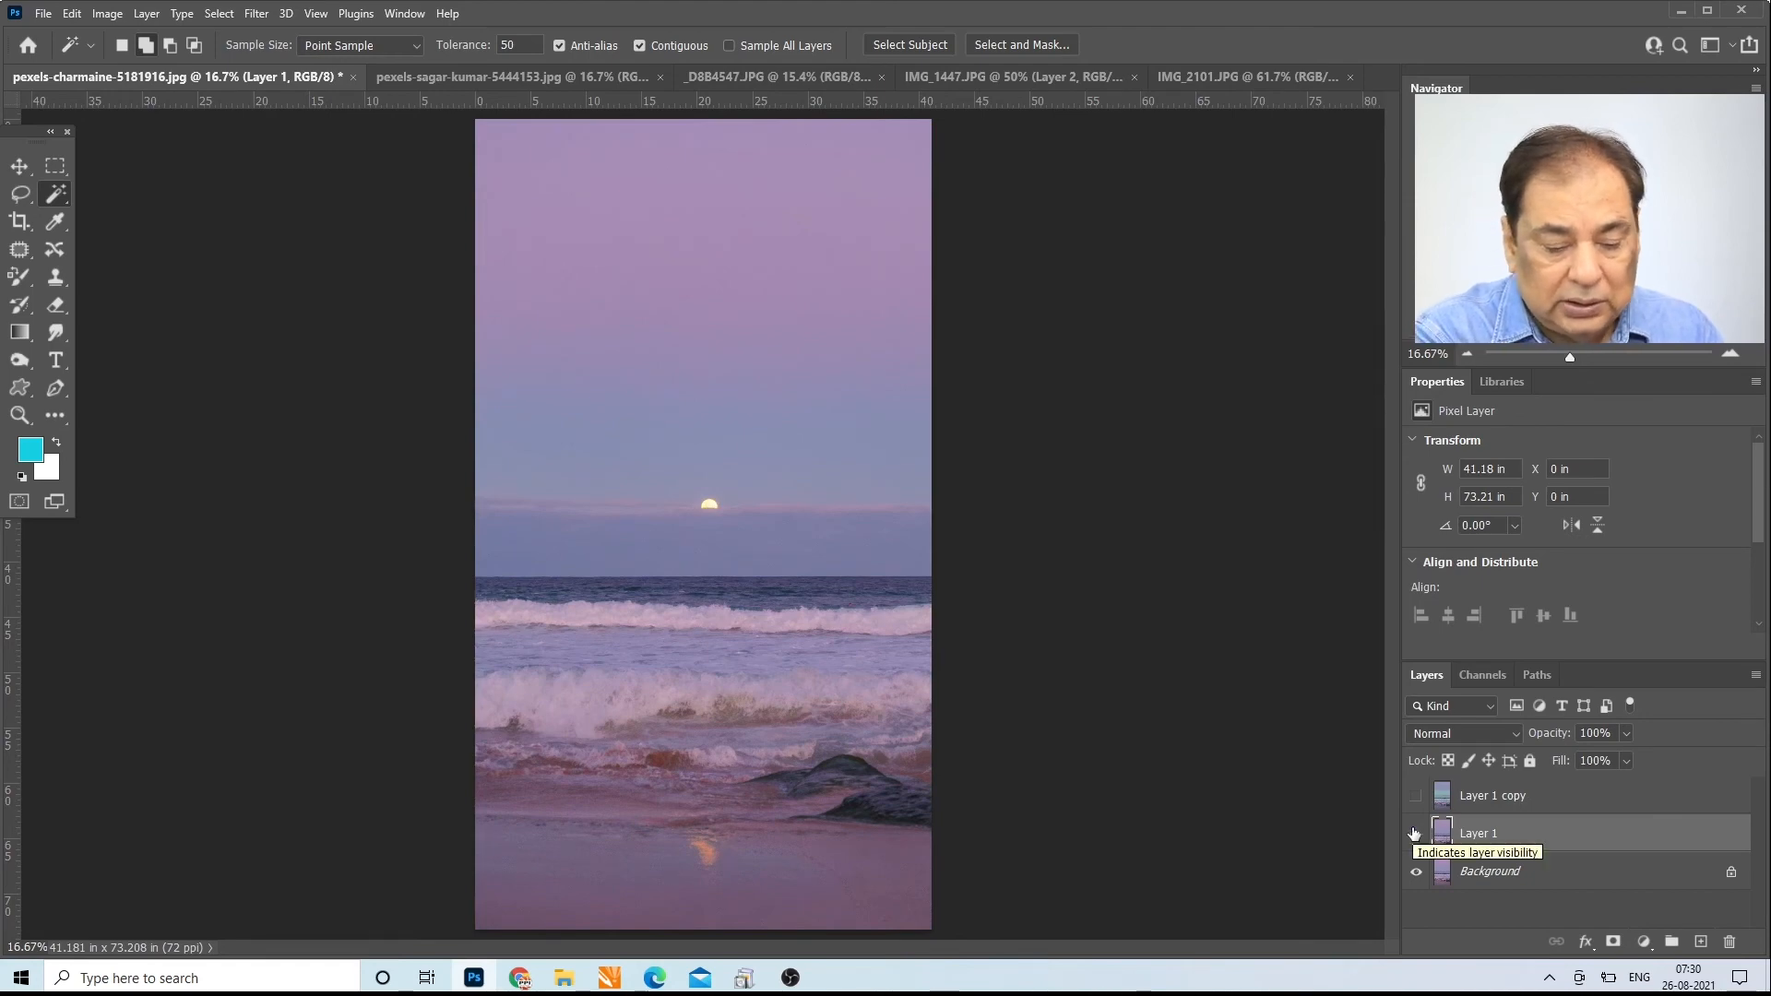
pyautogui.hotkey('ctrl', 'u')
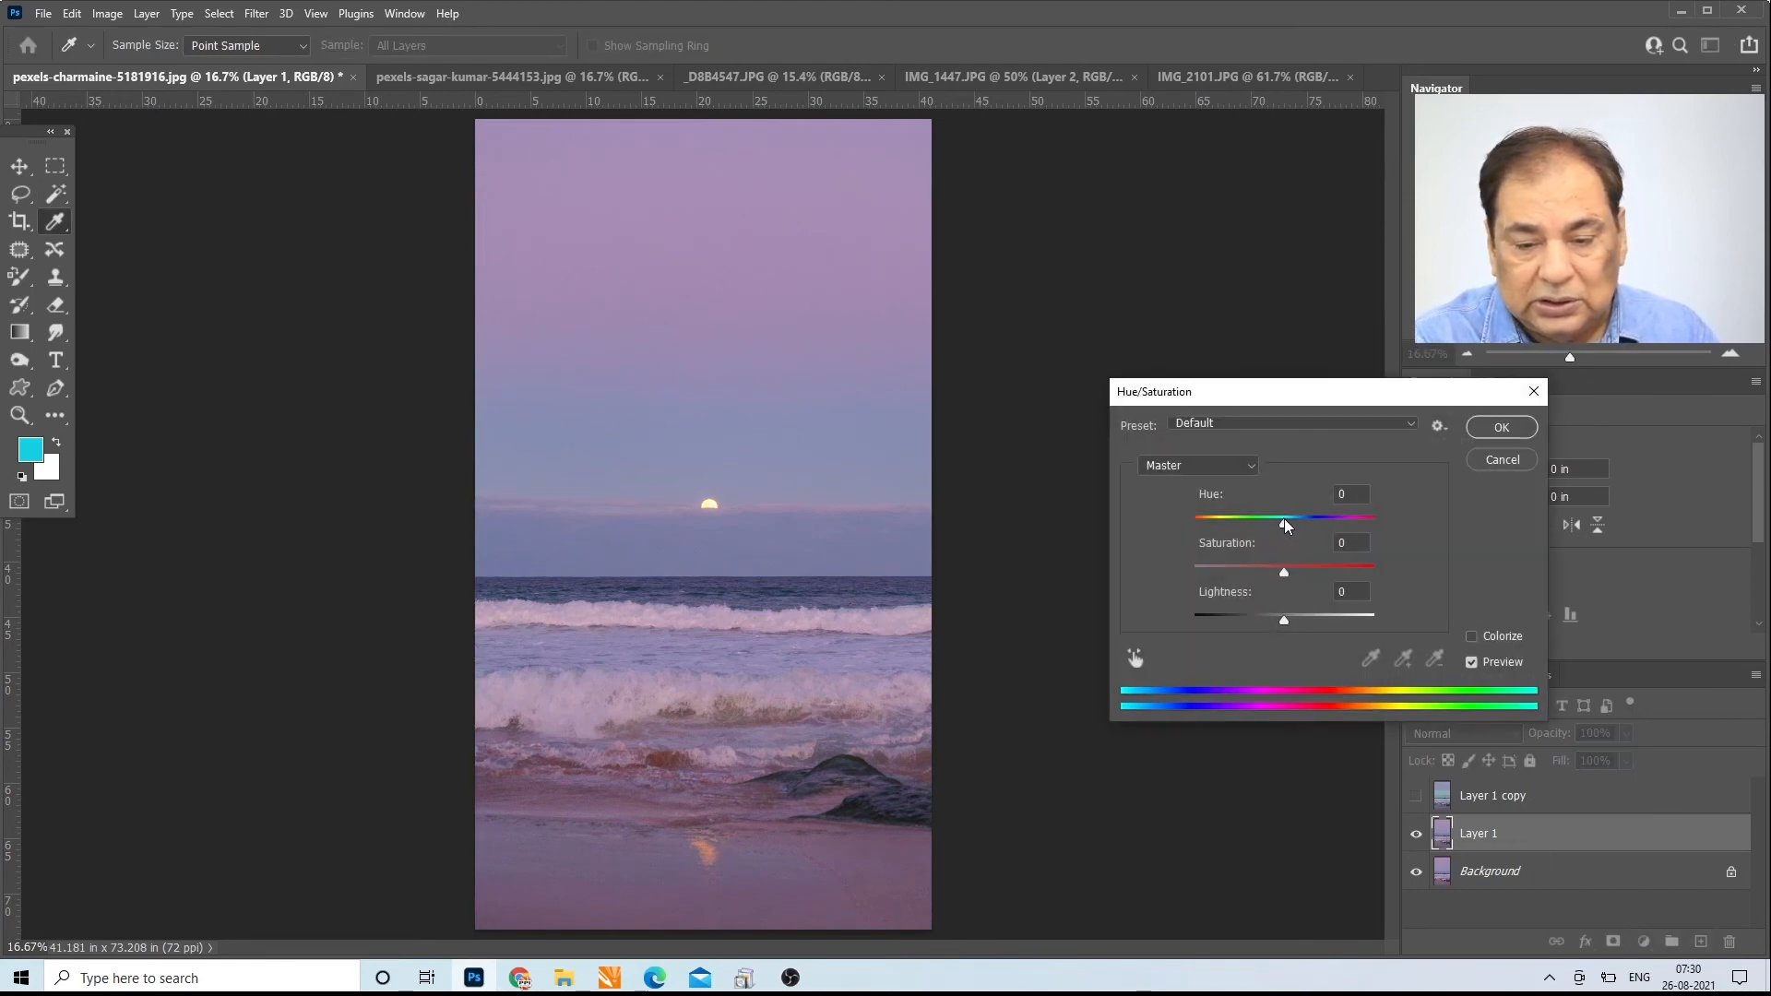
pyautogui.moveTo(1285, 525); pyautogui.dragTo(1339, 522)
pyautogui.click(1502, 427)
pyautogui.press('w')
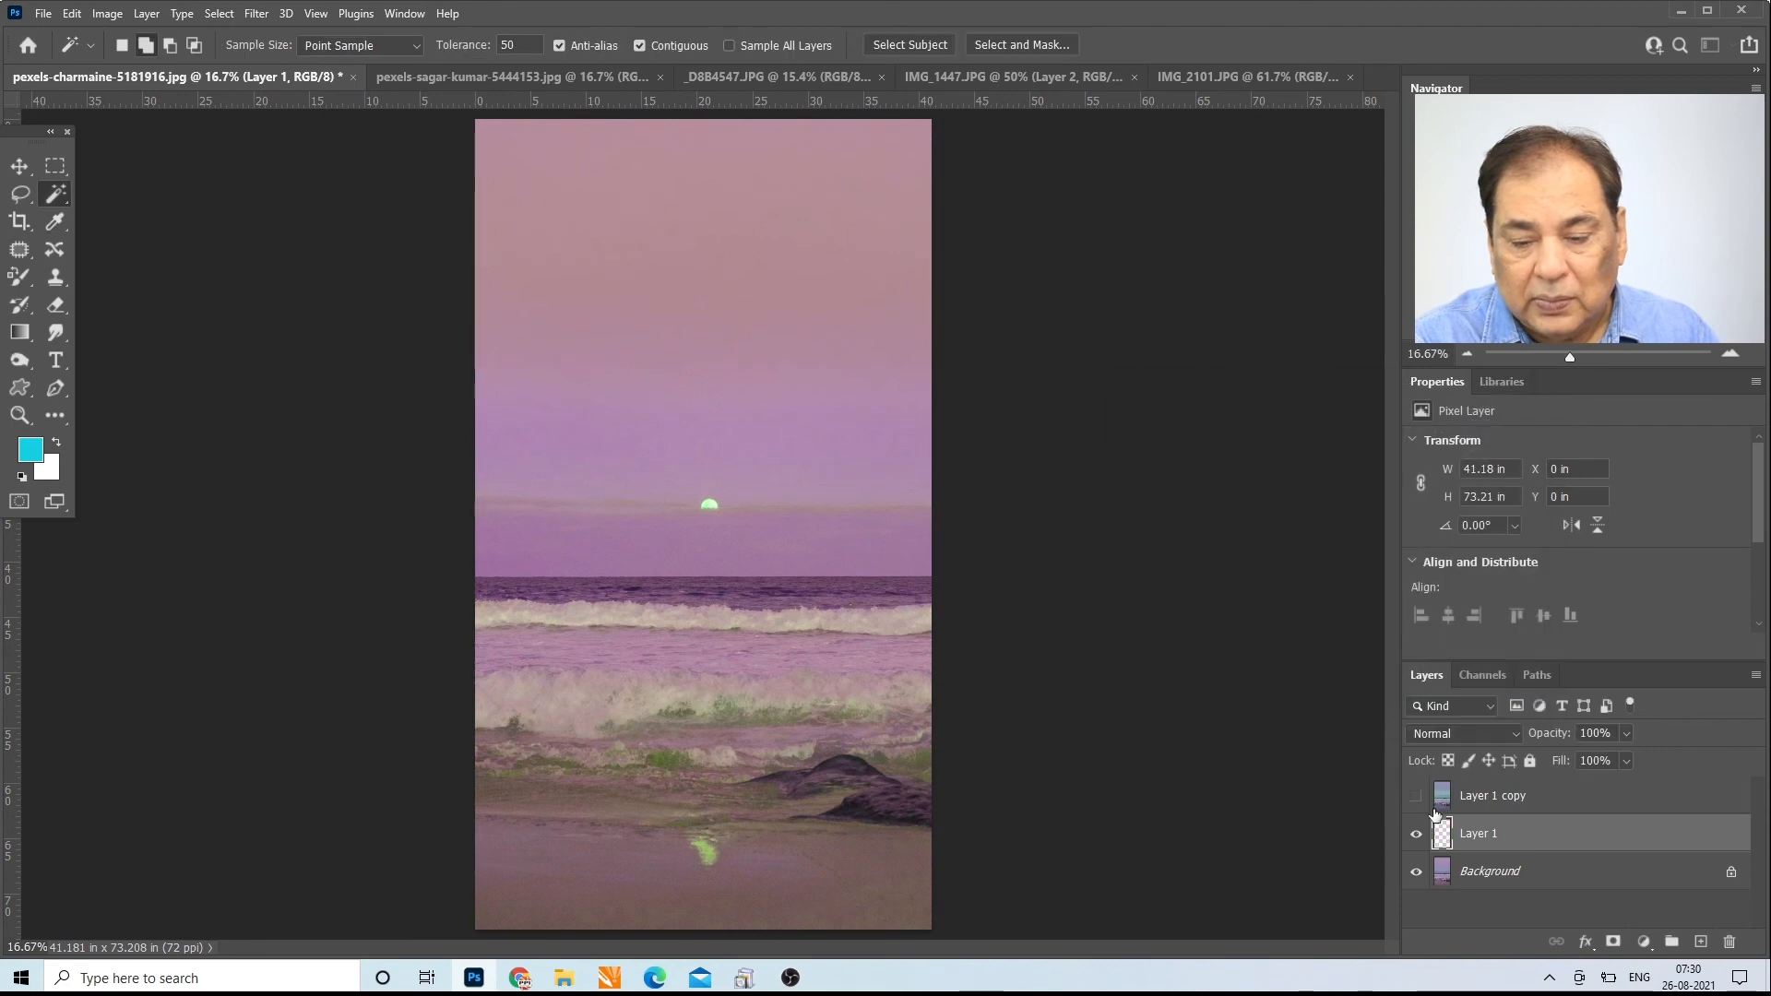
# Step: Show and activate Layer 1 copy, turn on Sample All Layers, and select the sky at tolerance 50
pyautogui.click(1417, 795)
pyautogui.click(1425, 795)
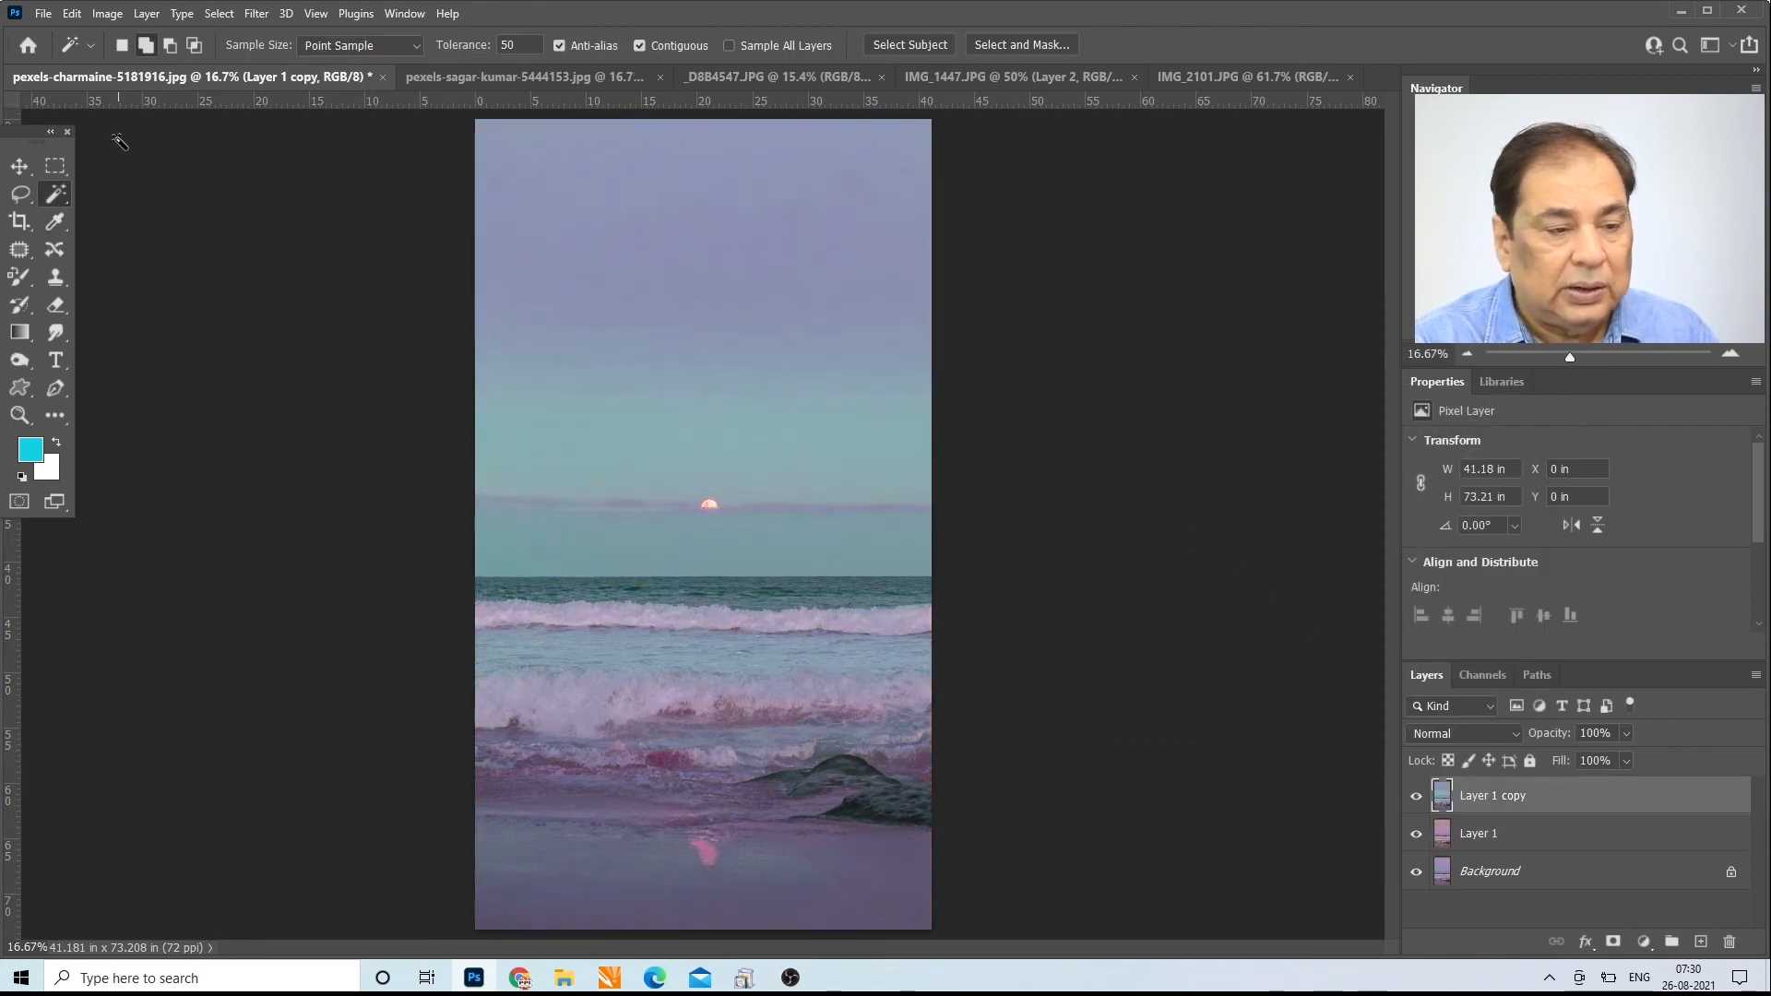
pyautogui.click(729, 46)
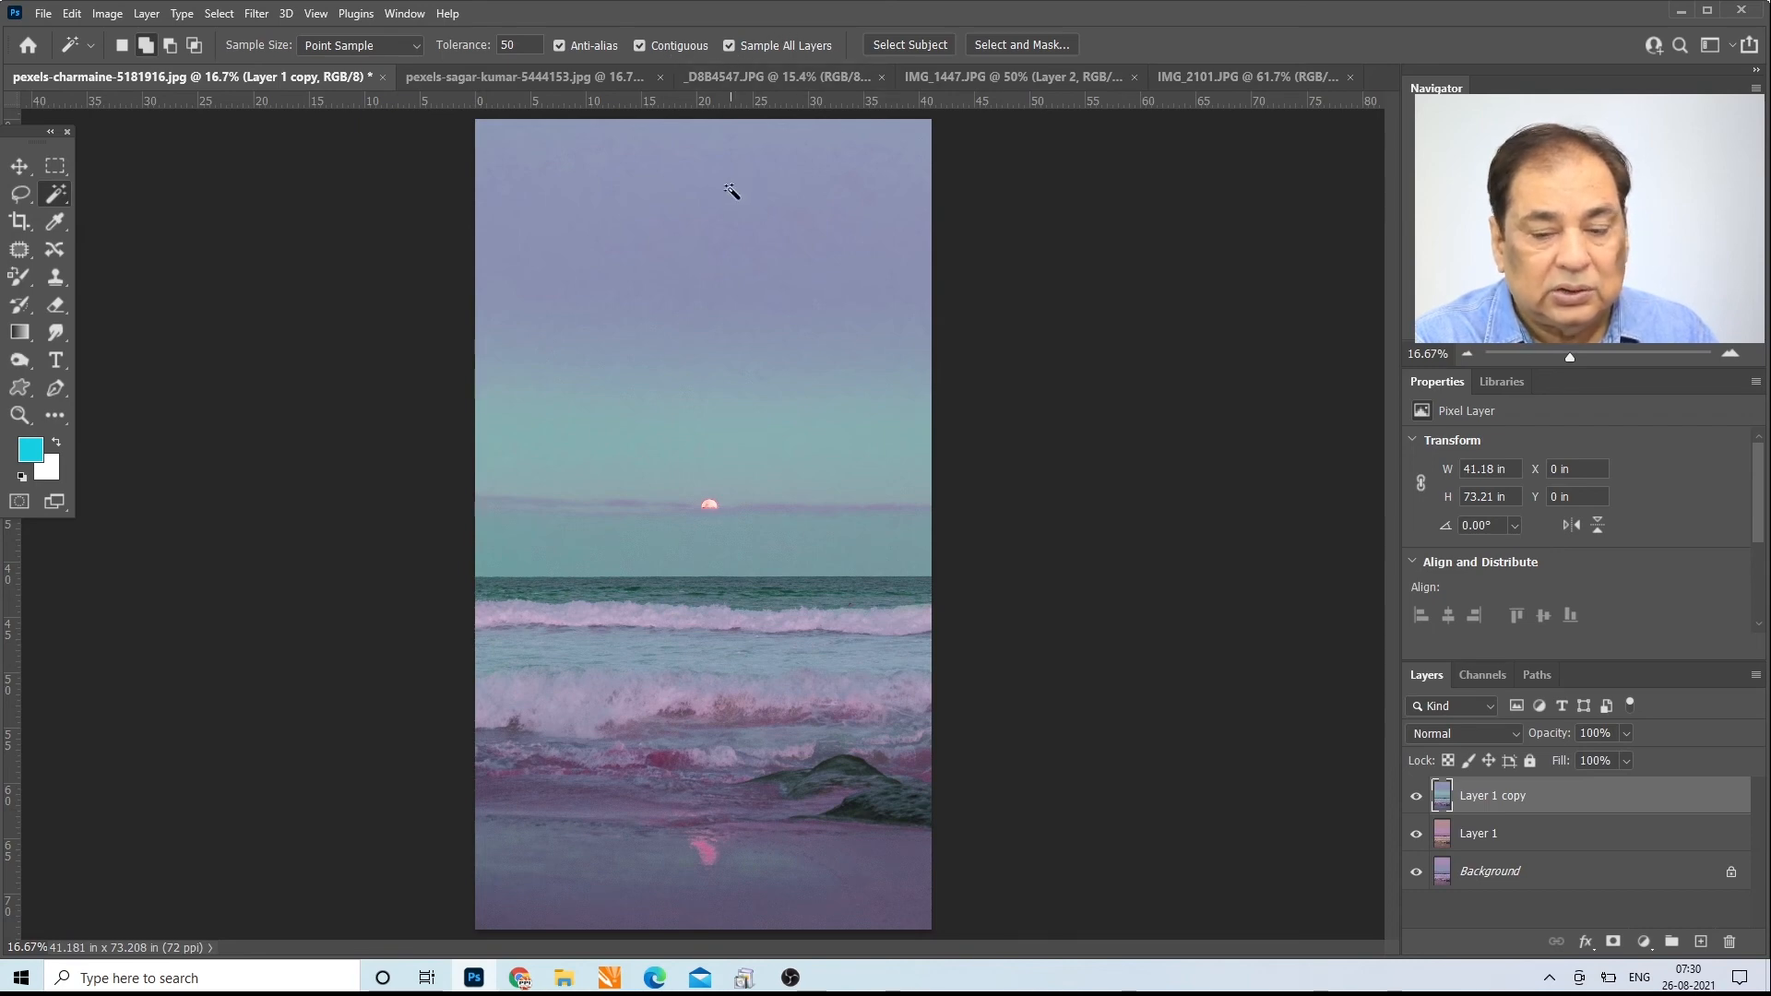
pyautogui.click(727, 181)
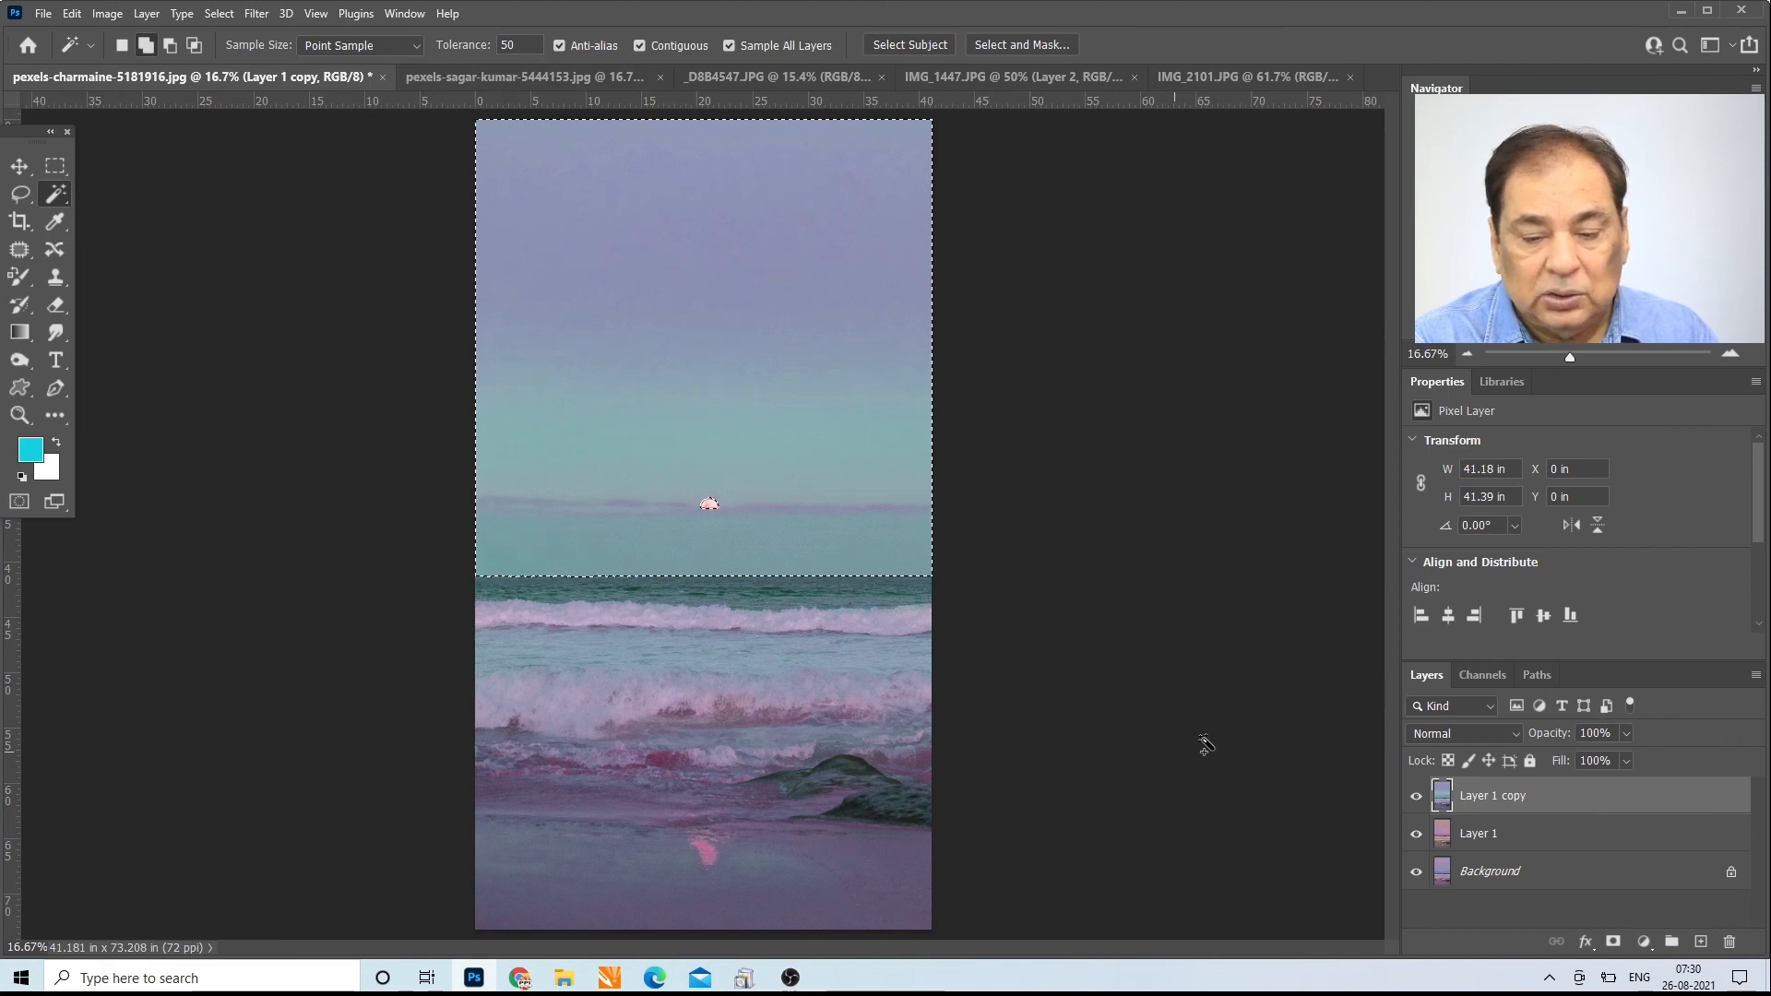
# Step: Hide Layer 1 and Background, deselect, and select the sky again at tolerance 50 from the visible top copy
pyautogui.click(1416, 833)
pyautogui.click(1416, 871)
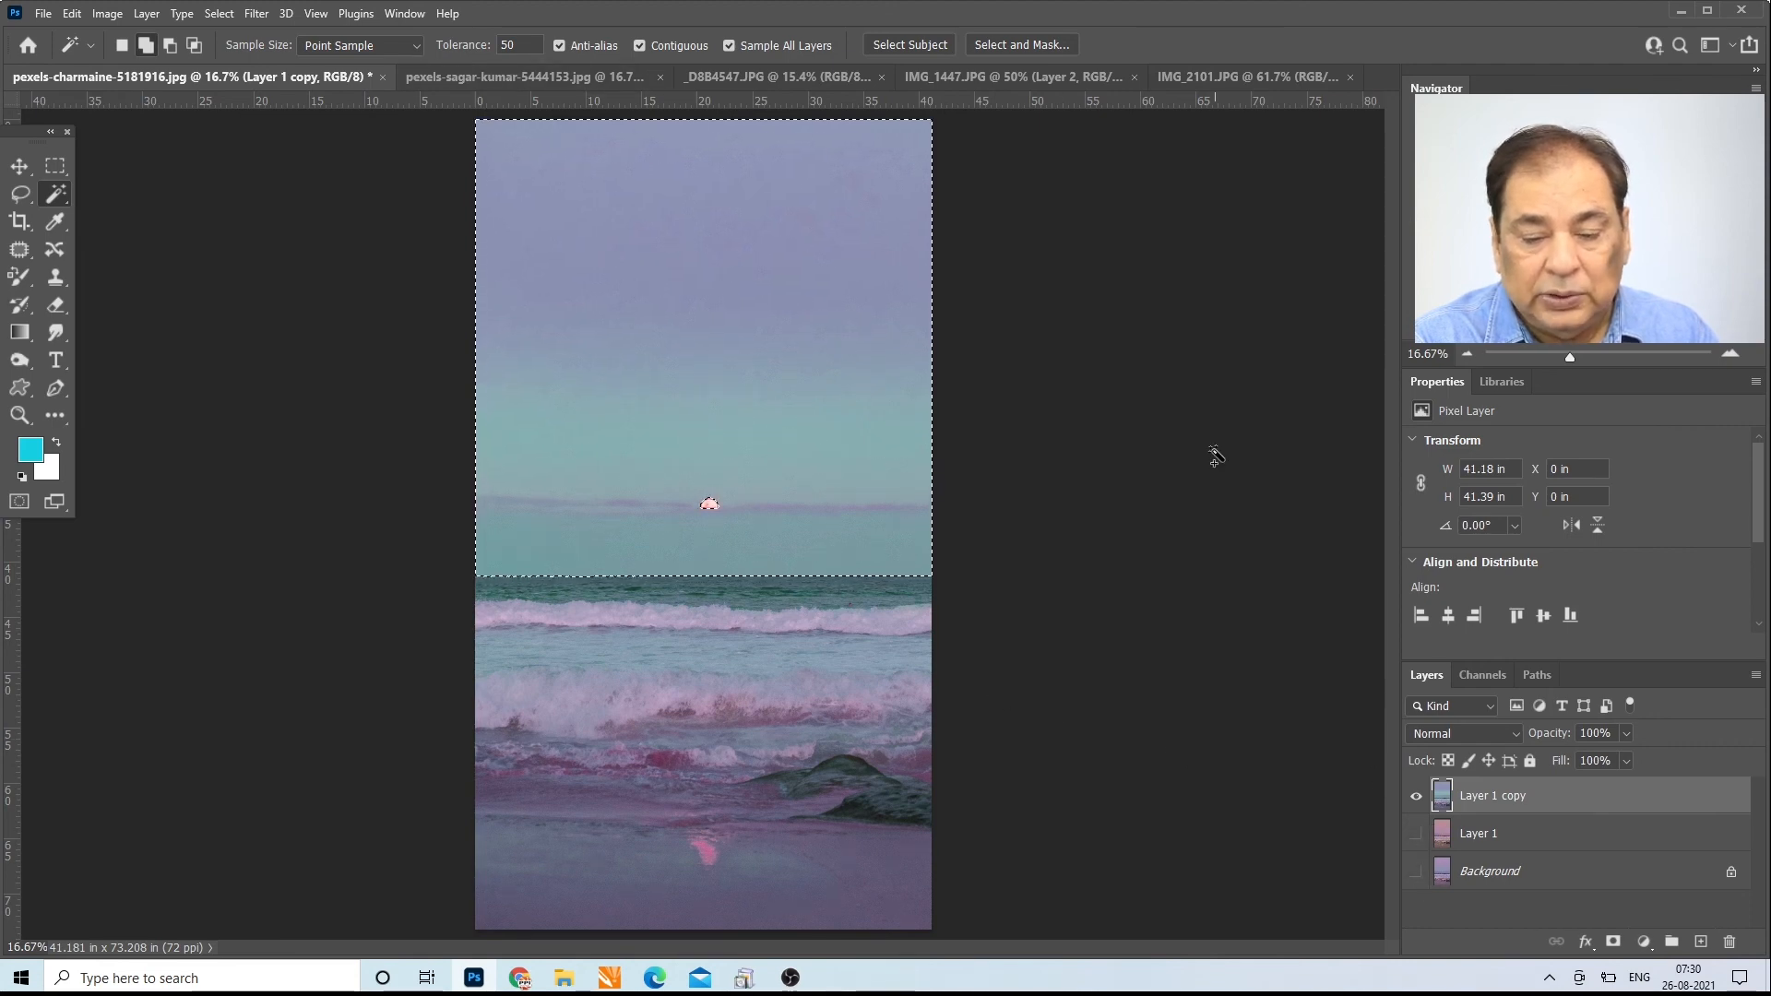
pyautogui.hotkey('ctrl', 'd')
pyautogui.click(623, 182)
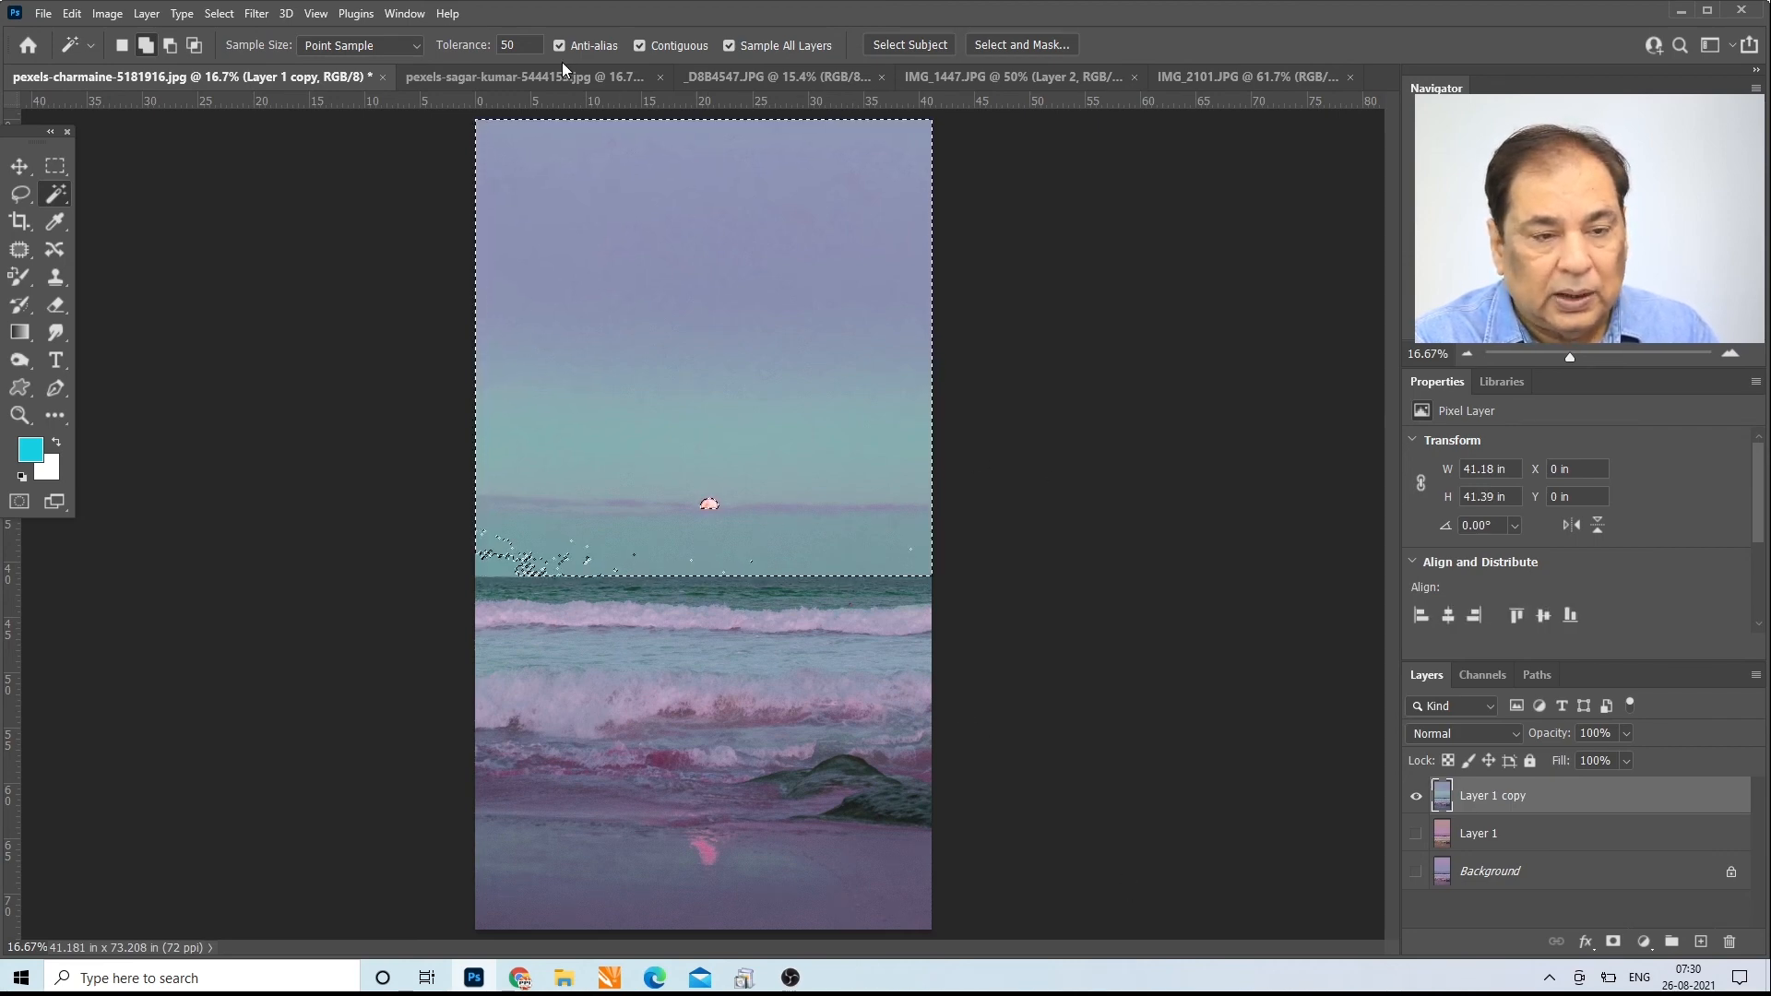
# Step: Set the Magic Wand tolerance to 10, deselect, and add patches of the green sky above the moon, showing the two lower layers again
pyautogui.click(512, 45)
pyautogui.write('10')
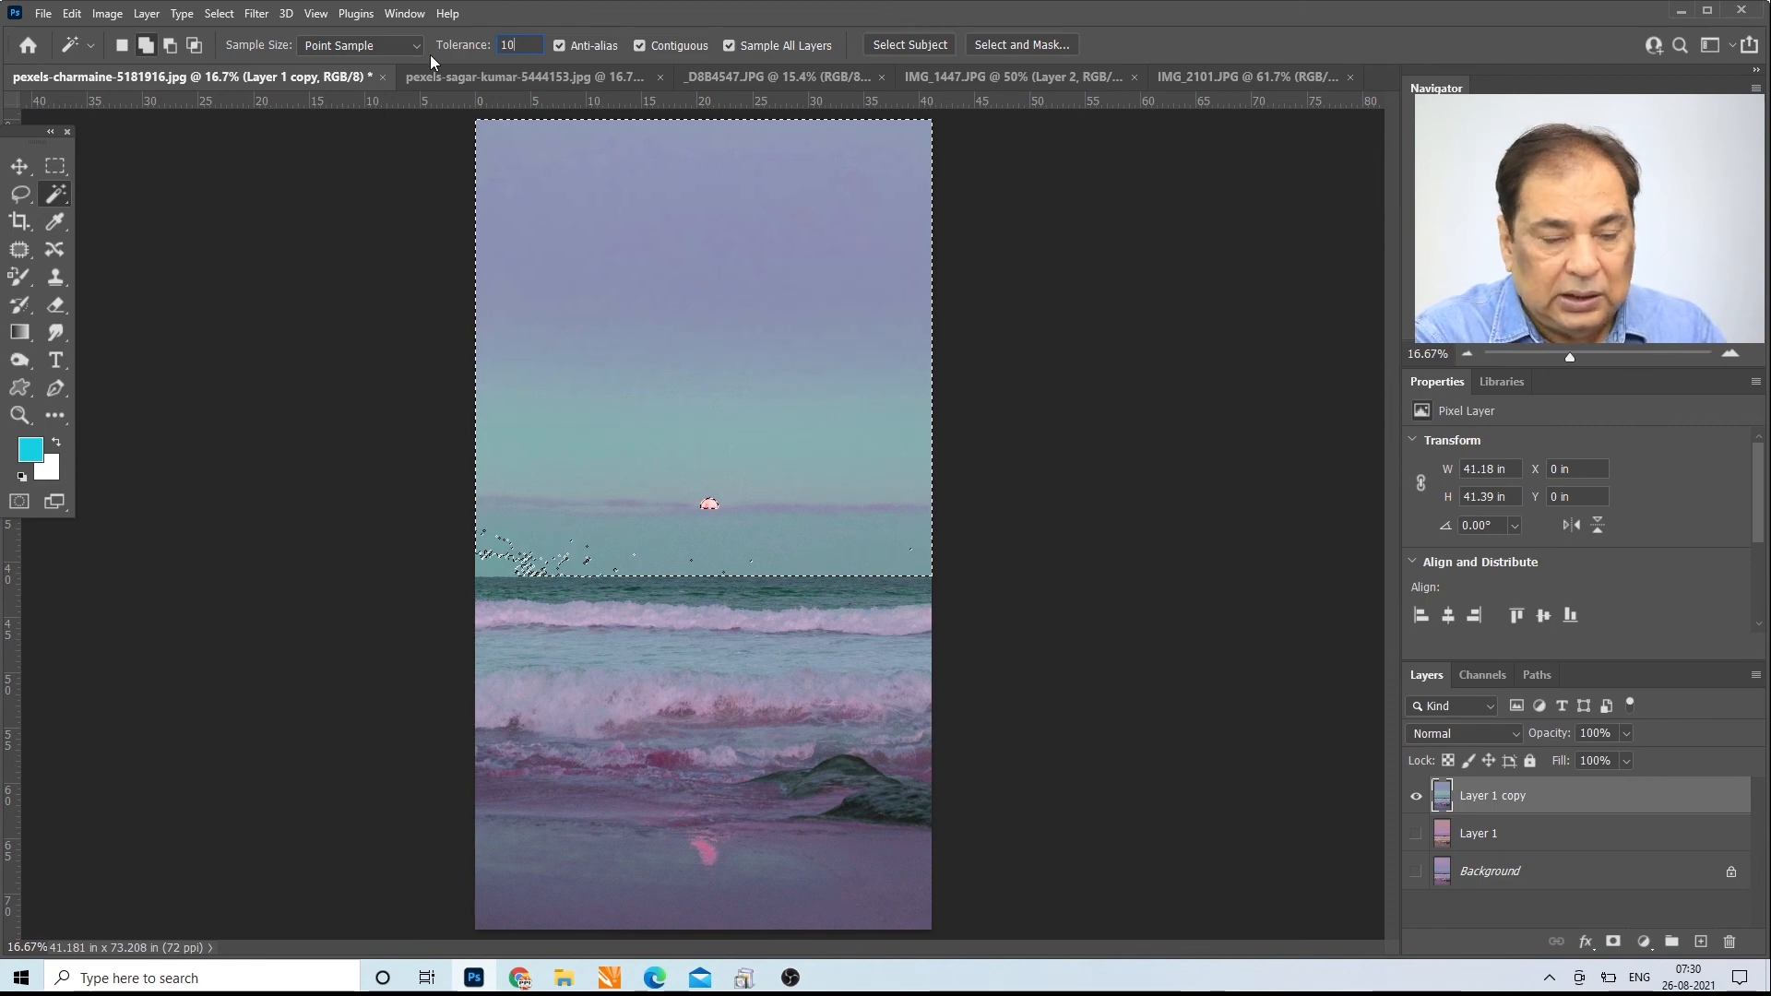
pyautogui.hotkey('ctrl', 'd')
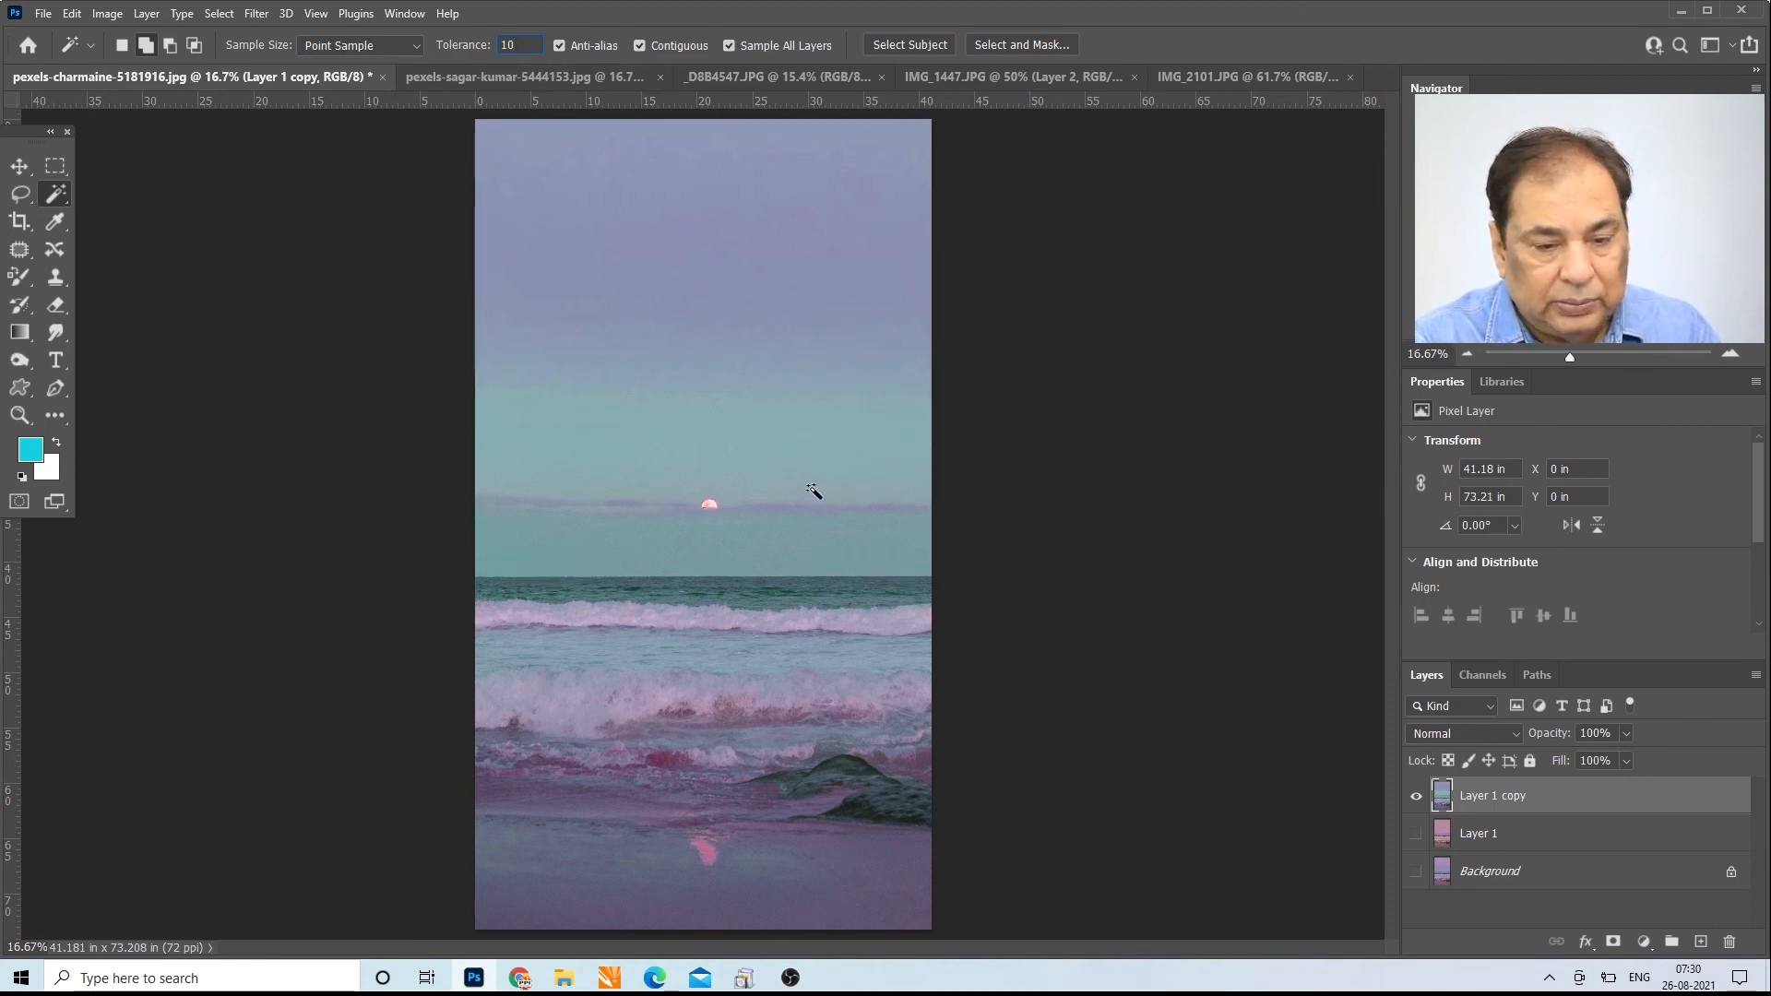
pyautogui.click(812, 487)
pyautogui.click(838, 466)
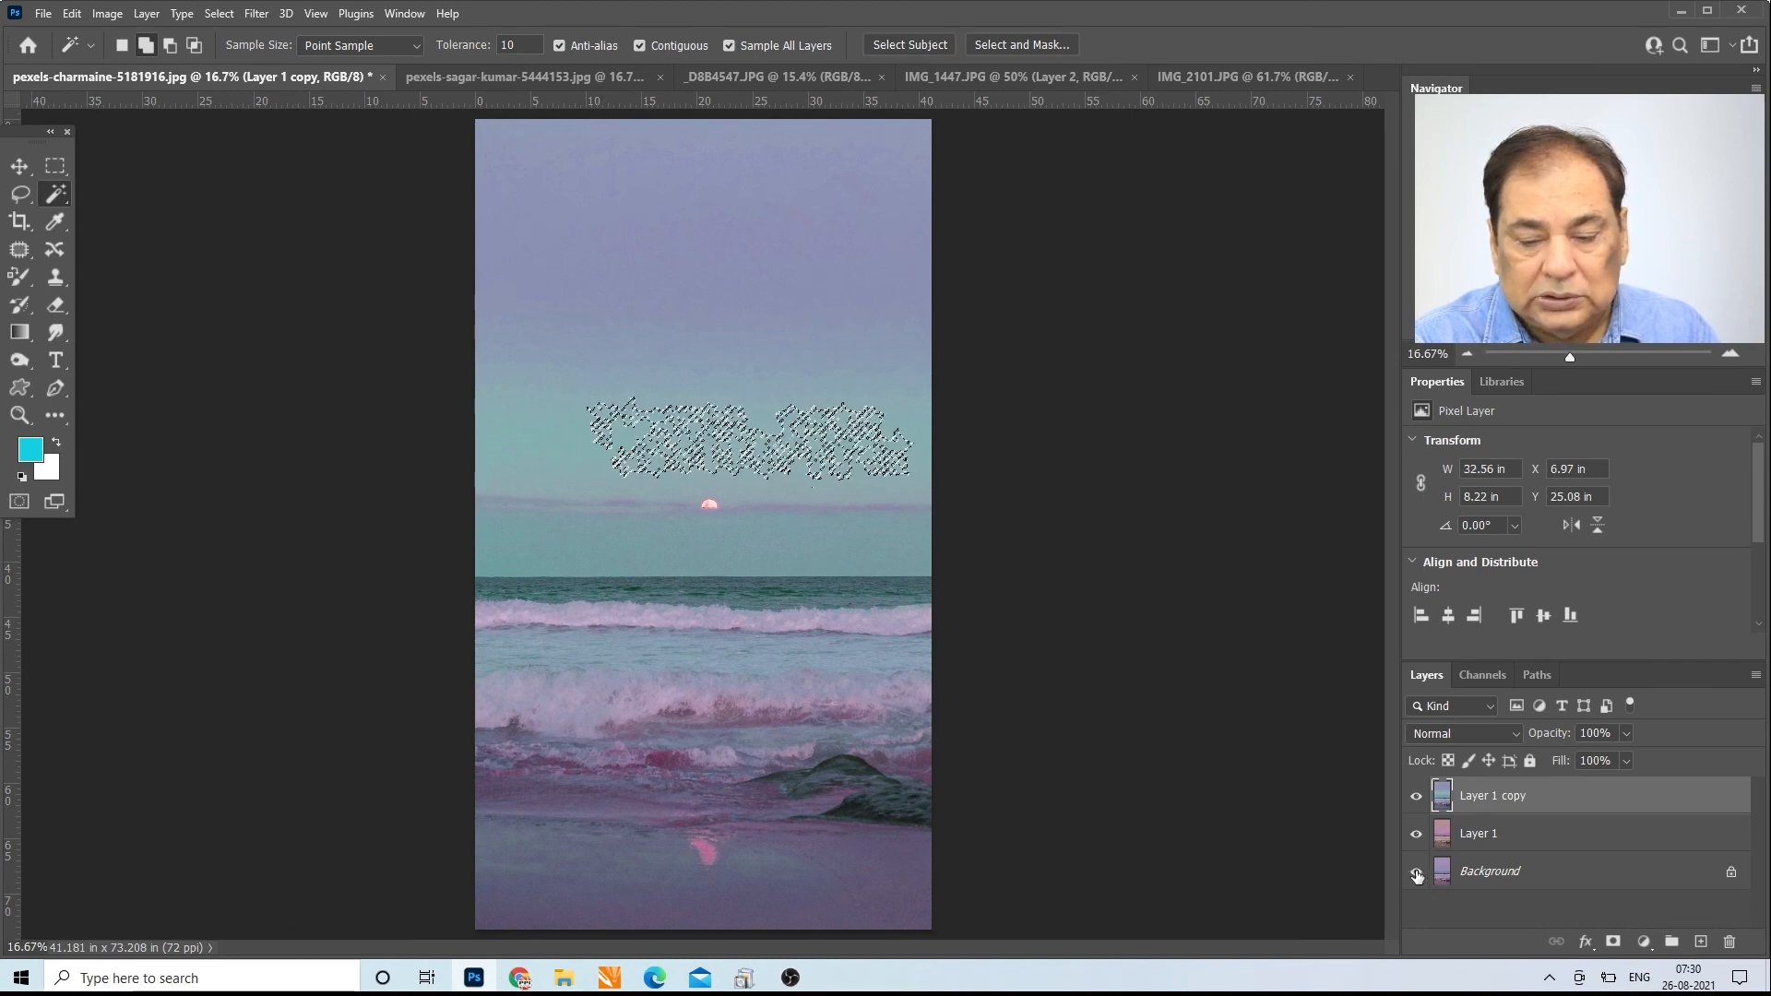
pyautogui.click(579, 444)
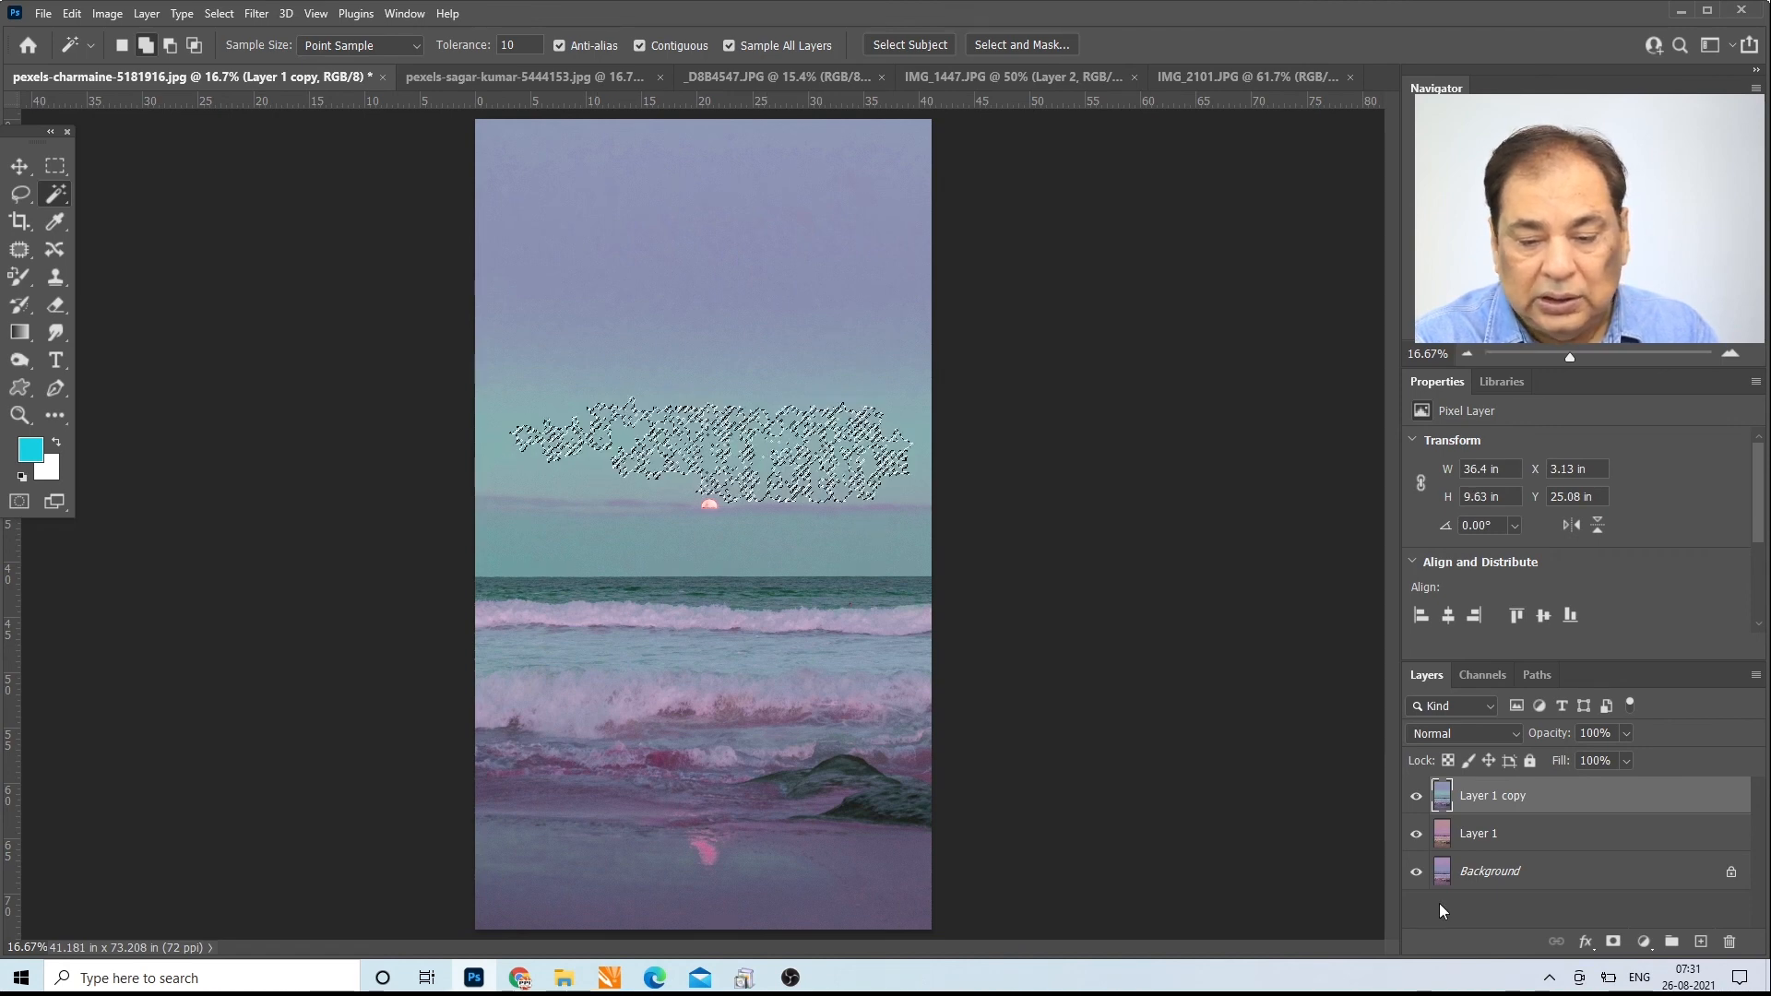
# Step: Activate Layer 1, toggle its visibility off and on, and add patches of the upper sky at tolerance 10
pyautogui.click(1437, 835)
pyautogui.click(1416, 834)
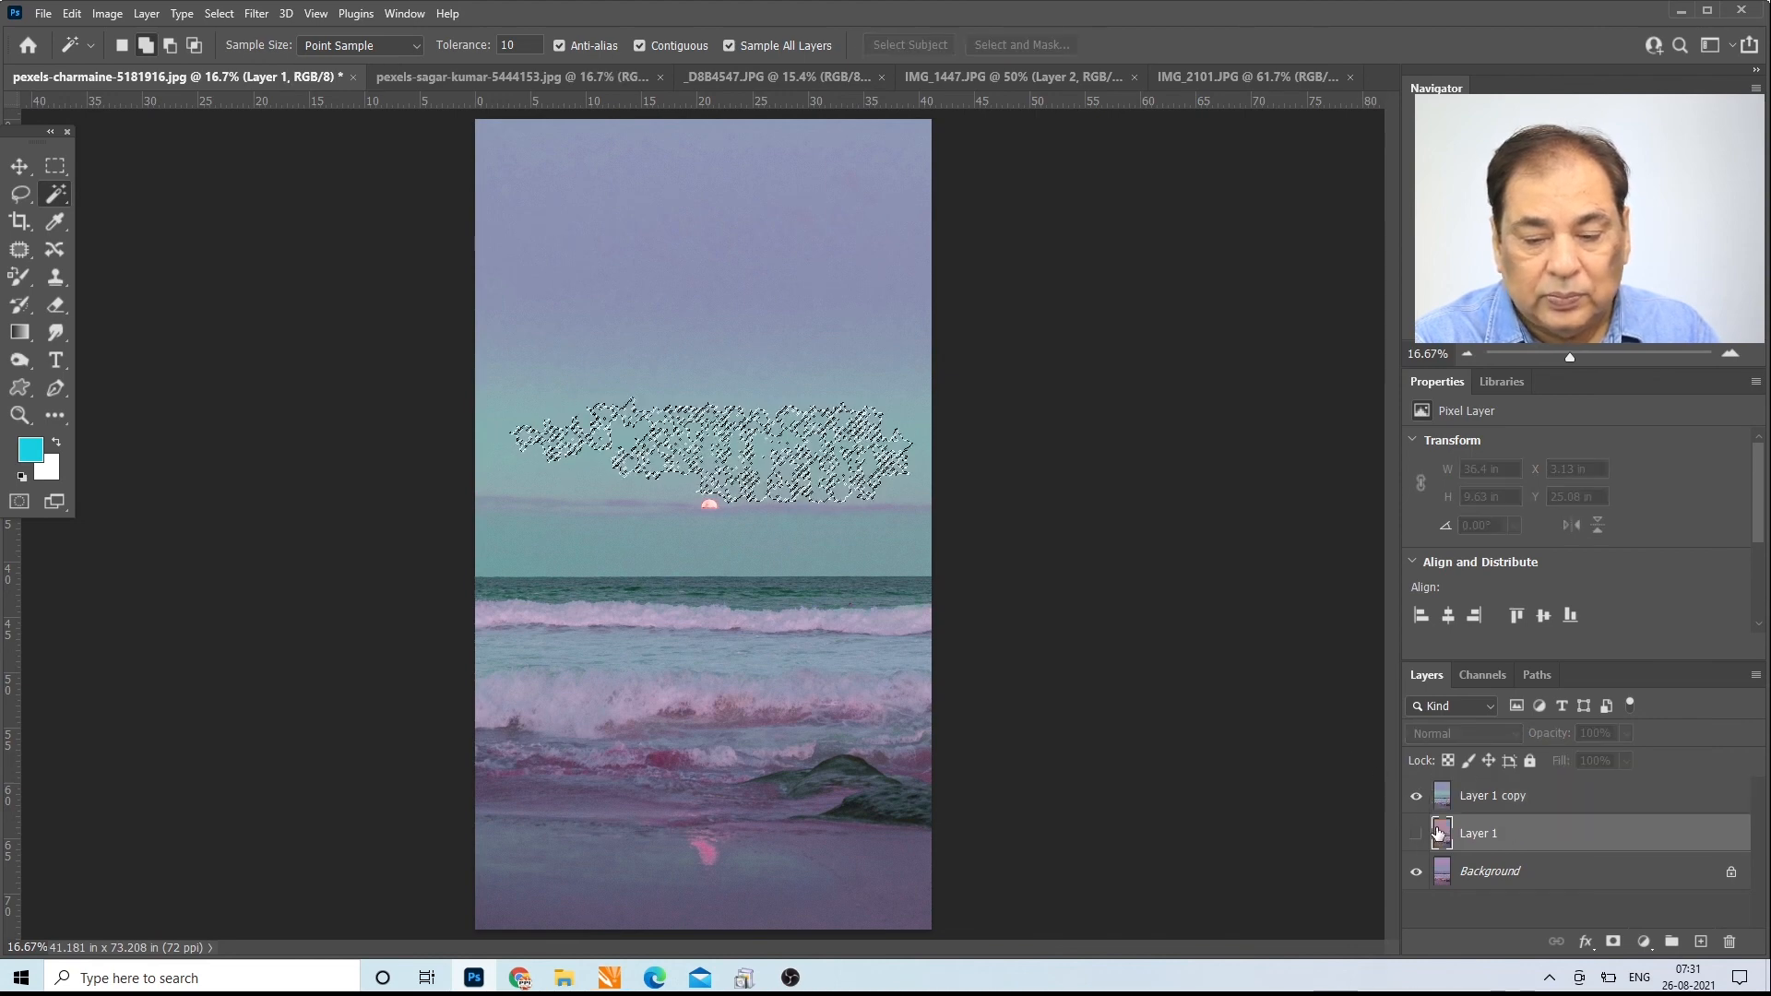
pyautogui.click(1418, 834)
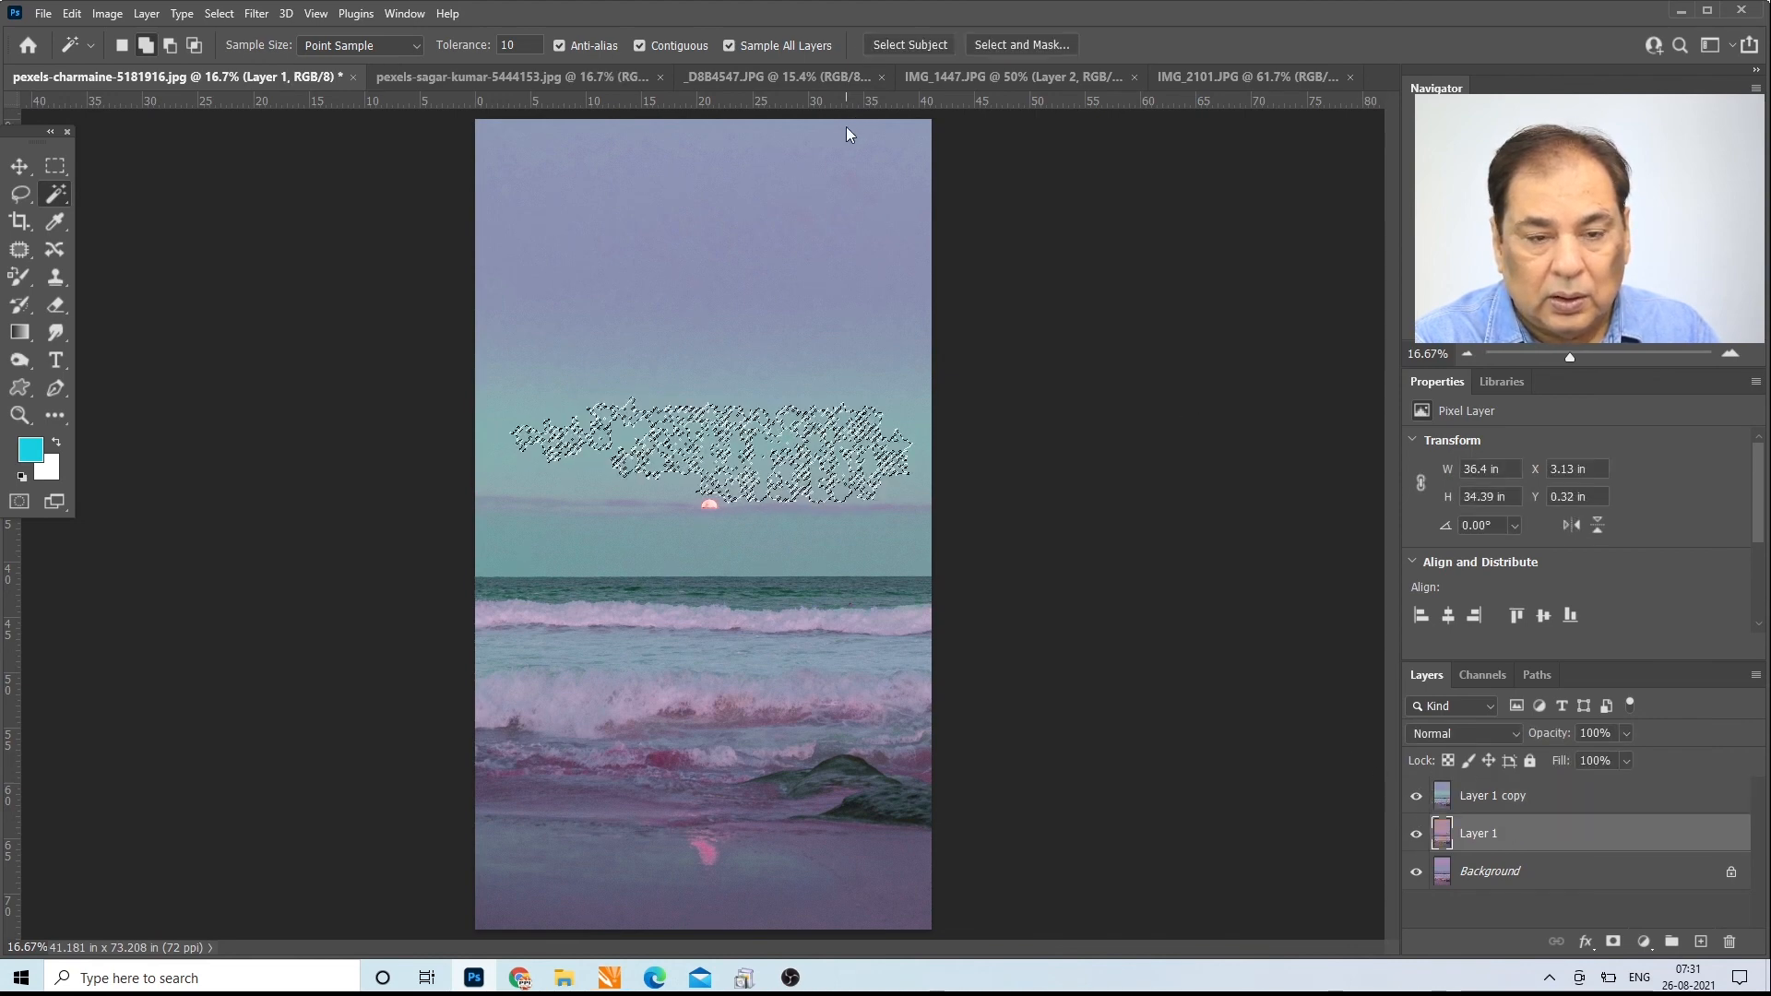
pyautogui.click(649, 170)
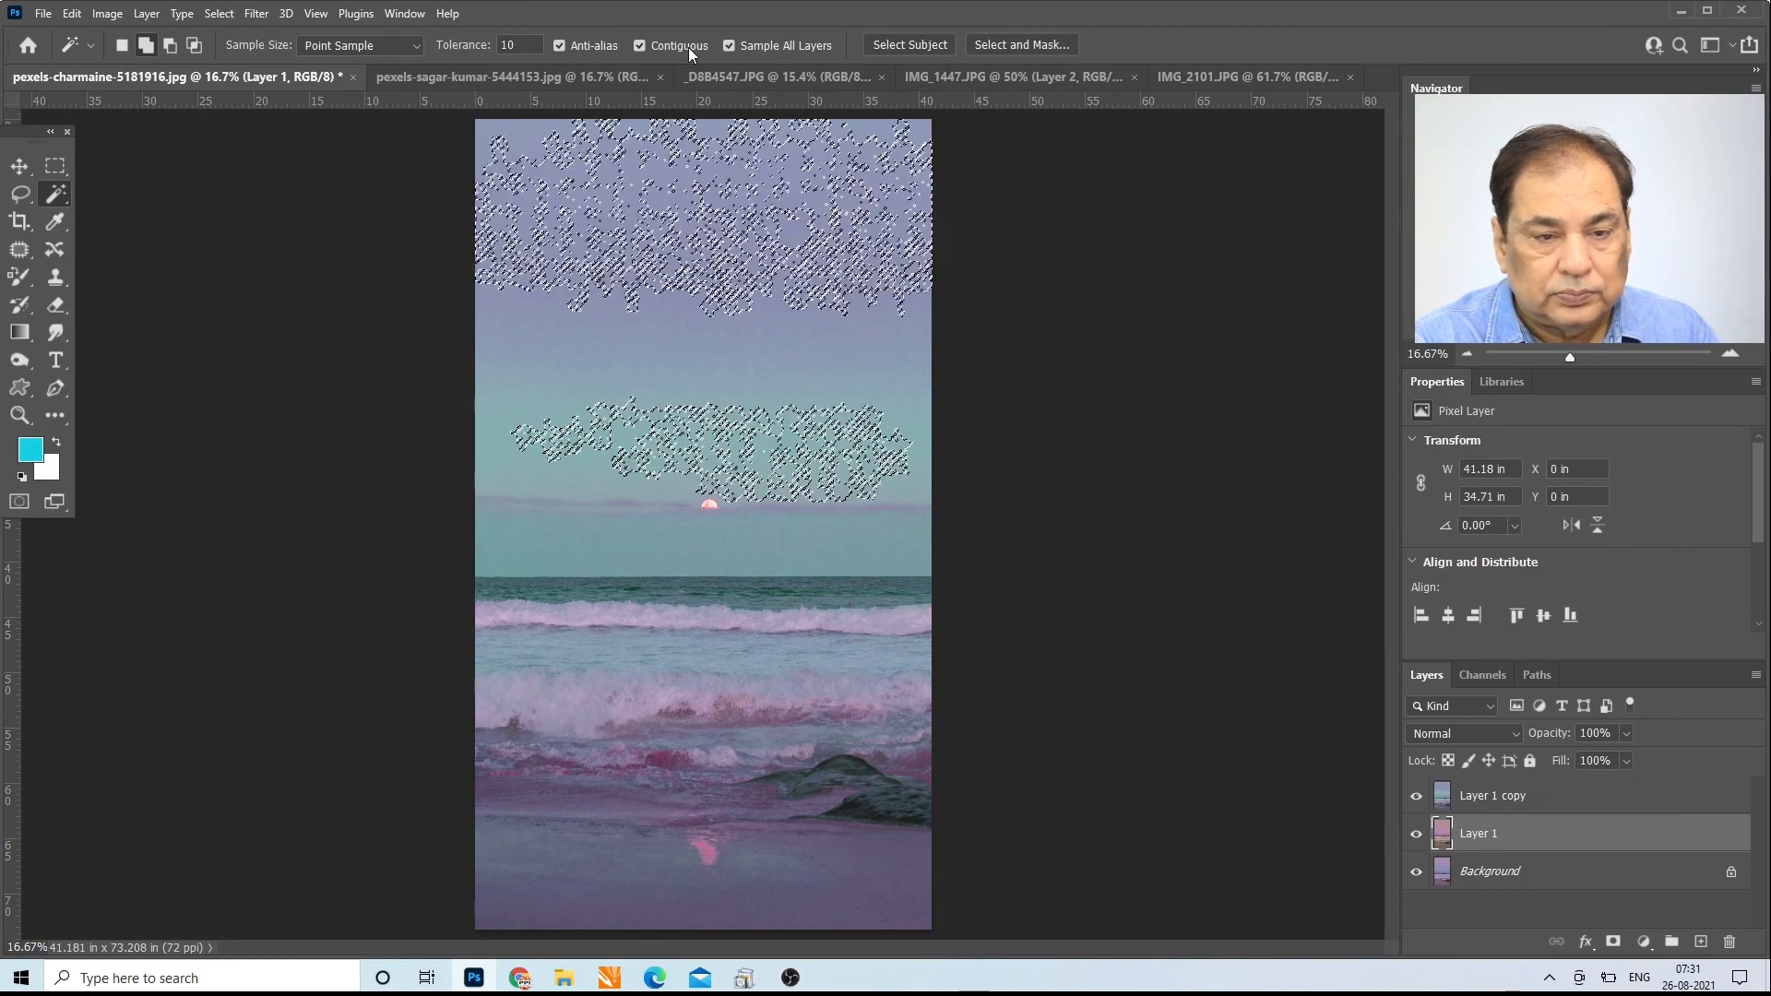
# Step: Set the Magic Wand tolerance to 30 and add the sky to the selection with all layers visible
pyautogui.doubleClick(513, 45)
pyautogui.write('30')
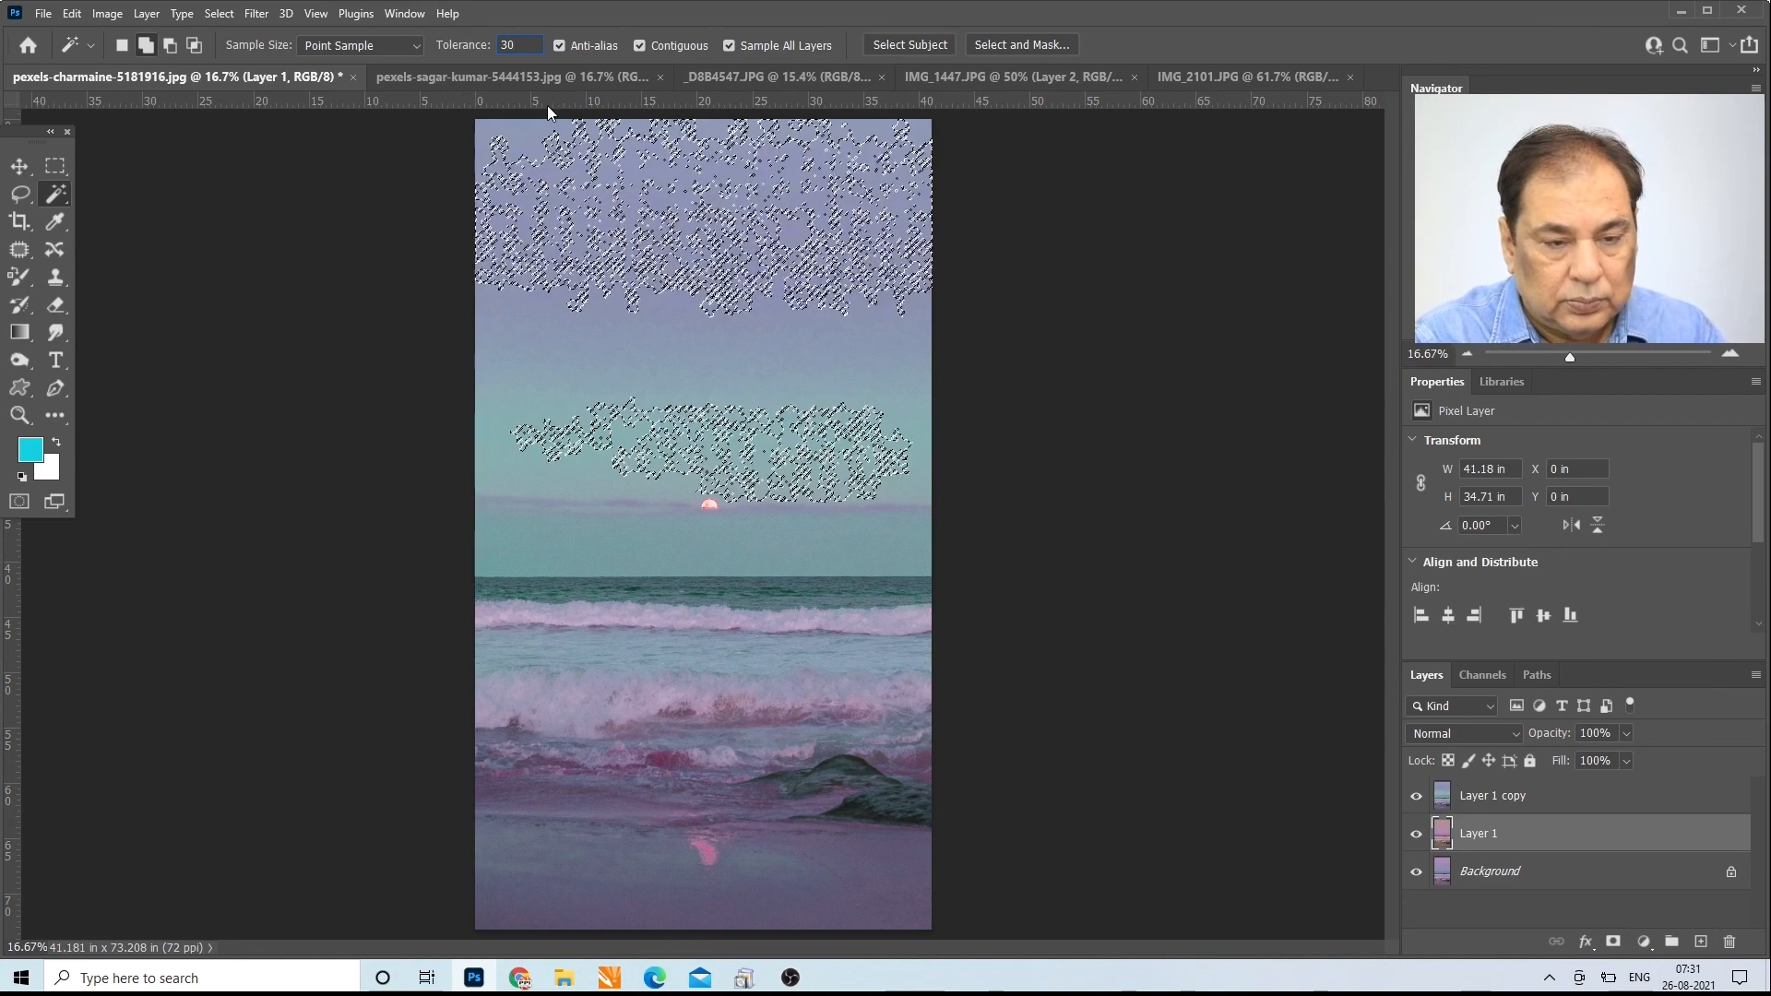
pyautogui.click(583, 253)
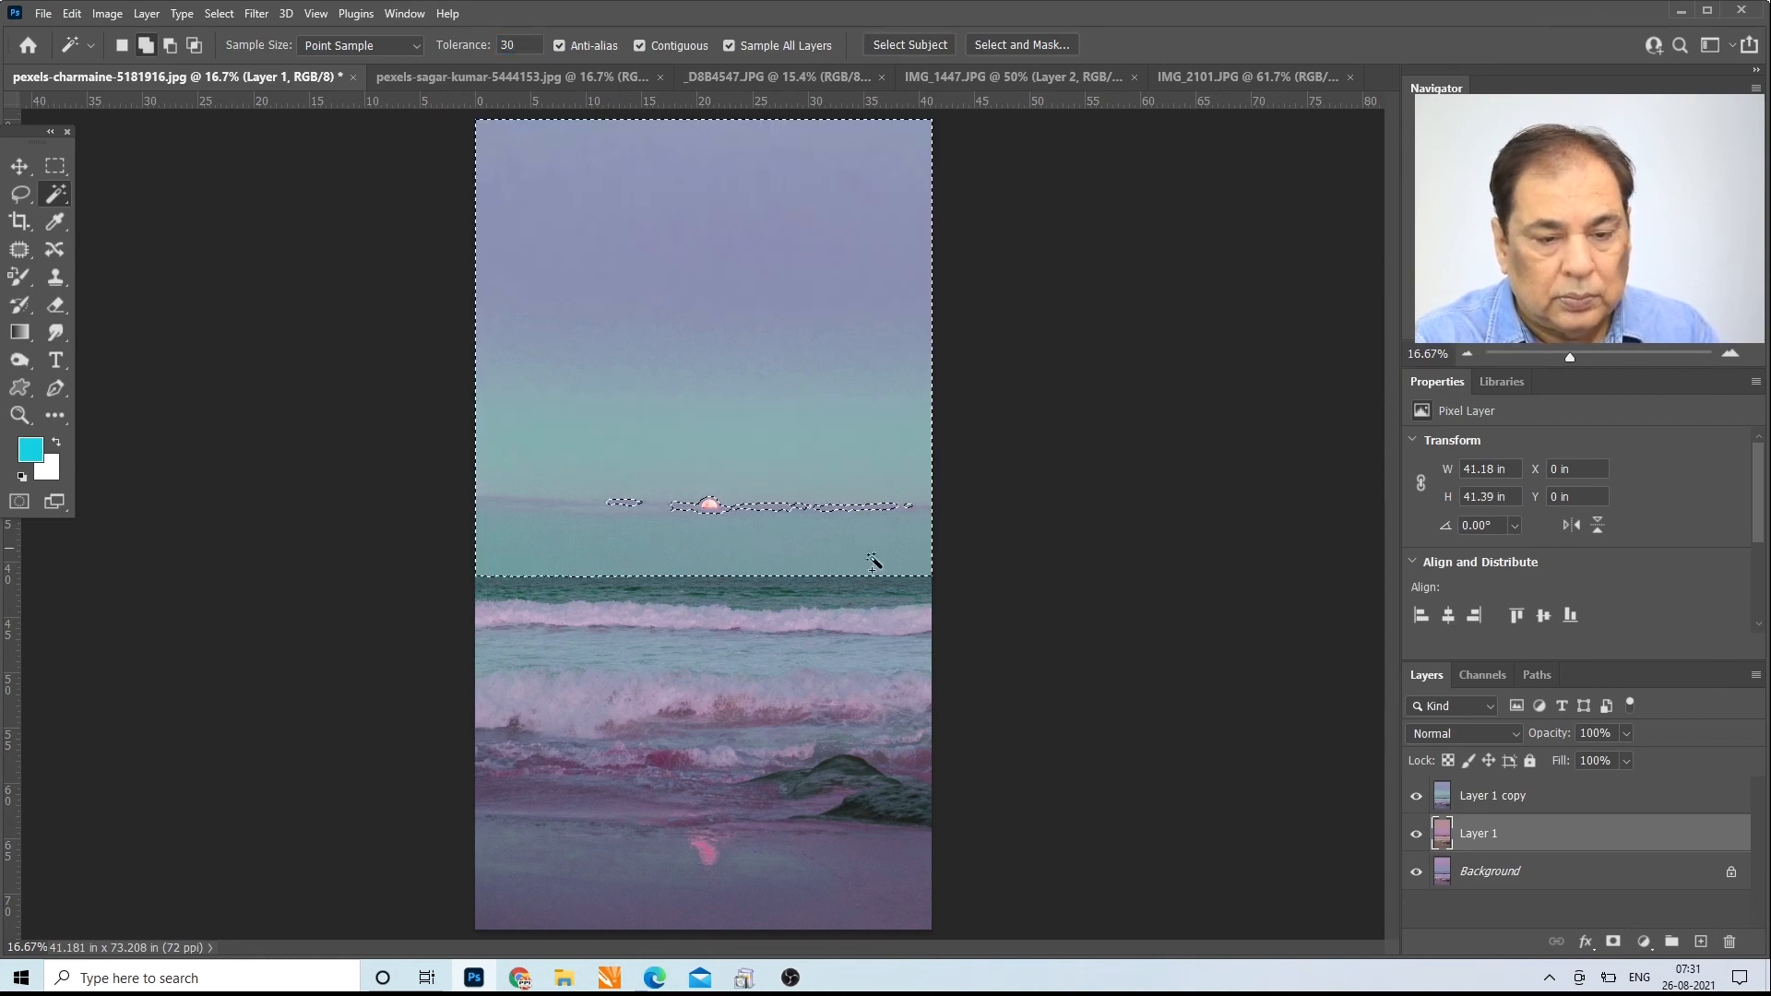
# Step: Hide Layer 1 and Background, deselect, and select the upper sky at tolerance 30
pyautogui.moveTo(1417, 835); pyautogui.dragTo(1416, 871)
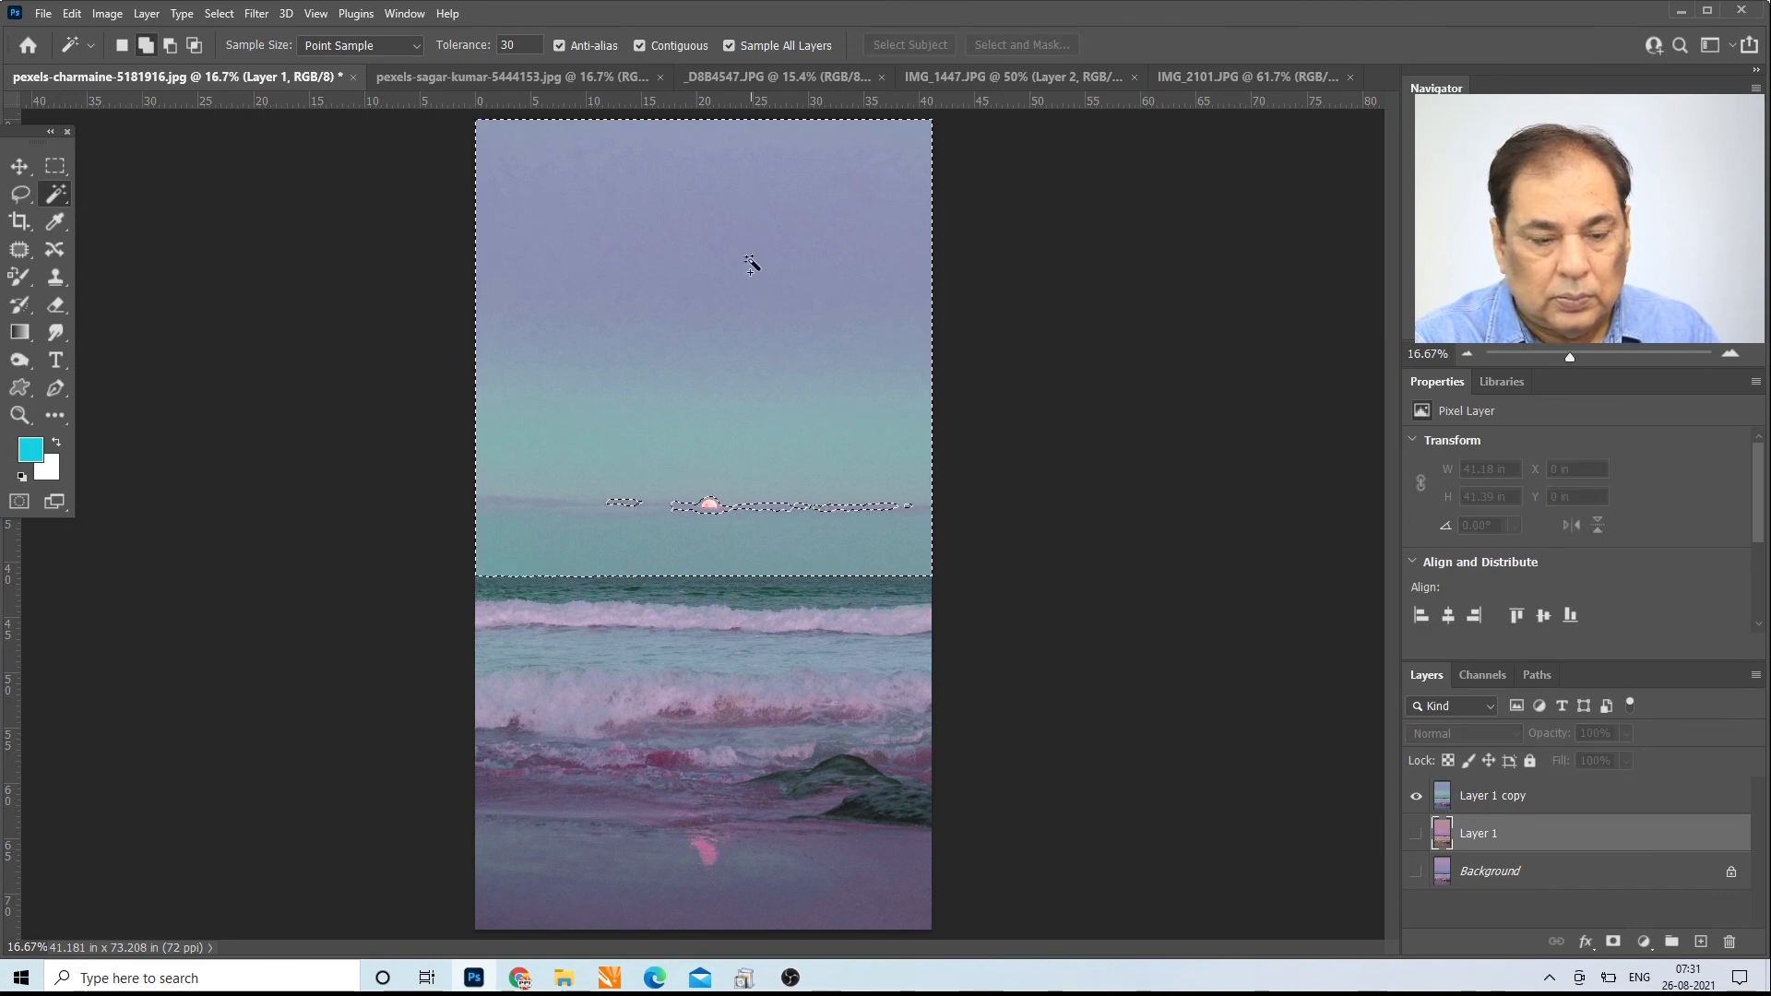
pyautogui.hotkey('ctrl', 'd')
pyautogui.click(723, 239)
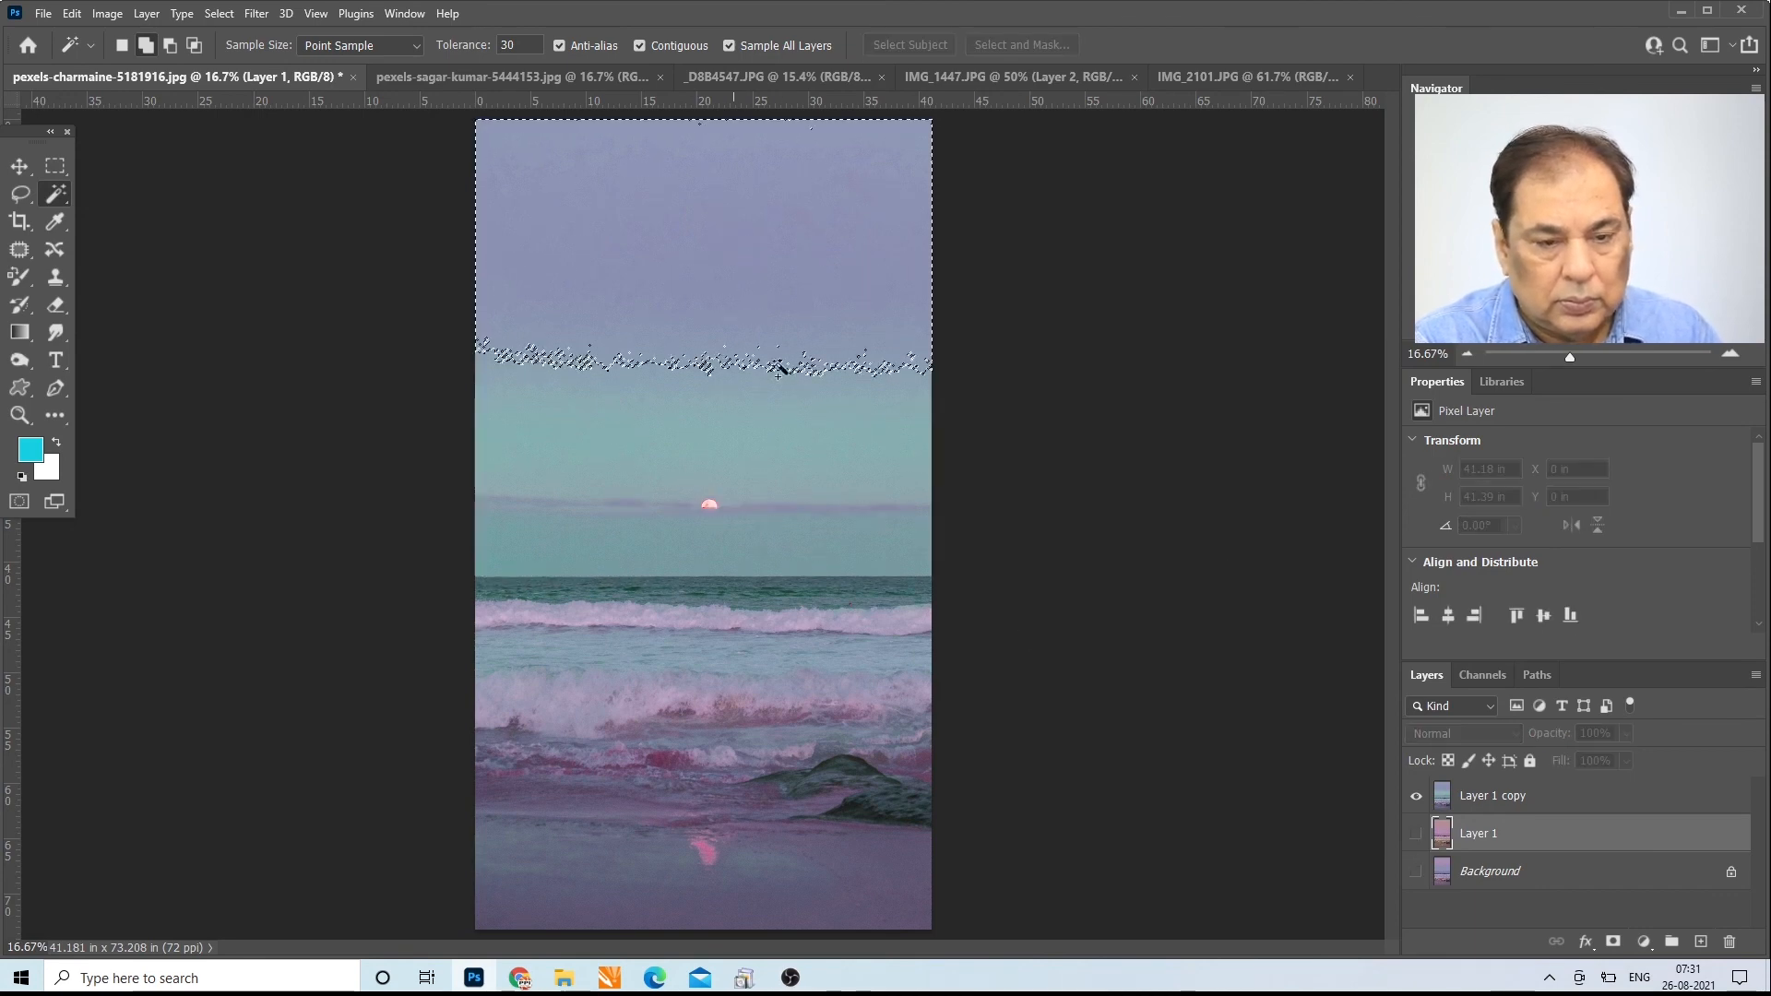
# Step: Add more of the upper sky to the selection at tolerance 30, first with Layer 1 shown and again with it hidden
pyautogui.click(1418, 834)
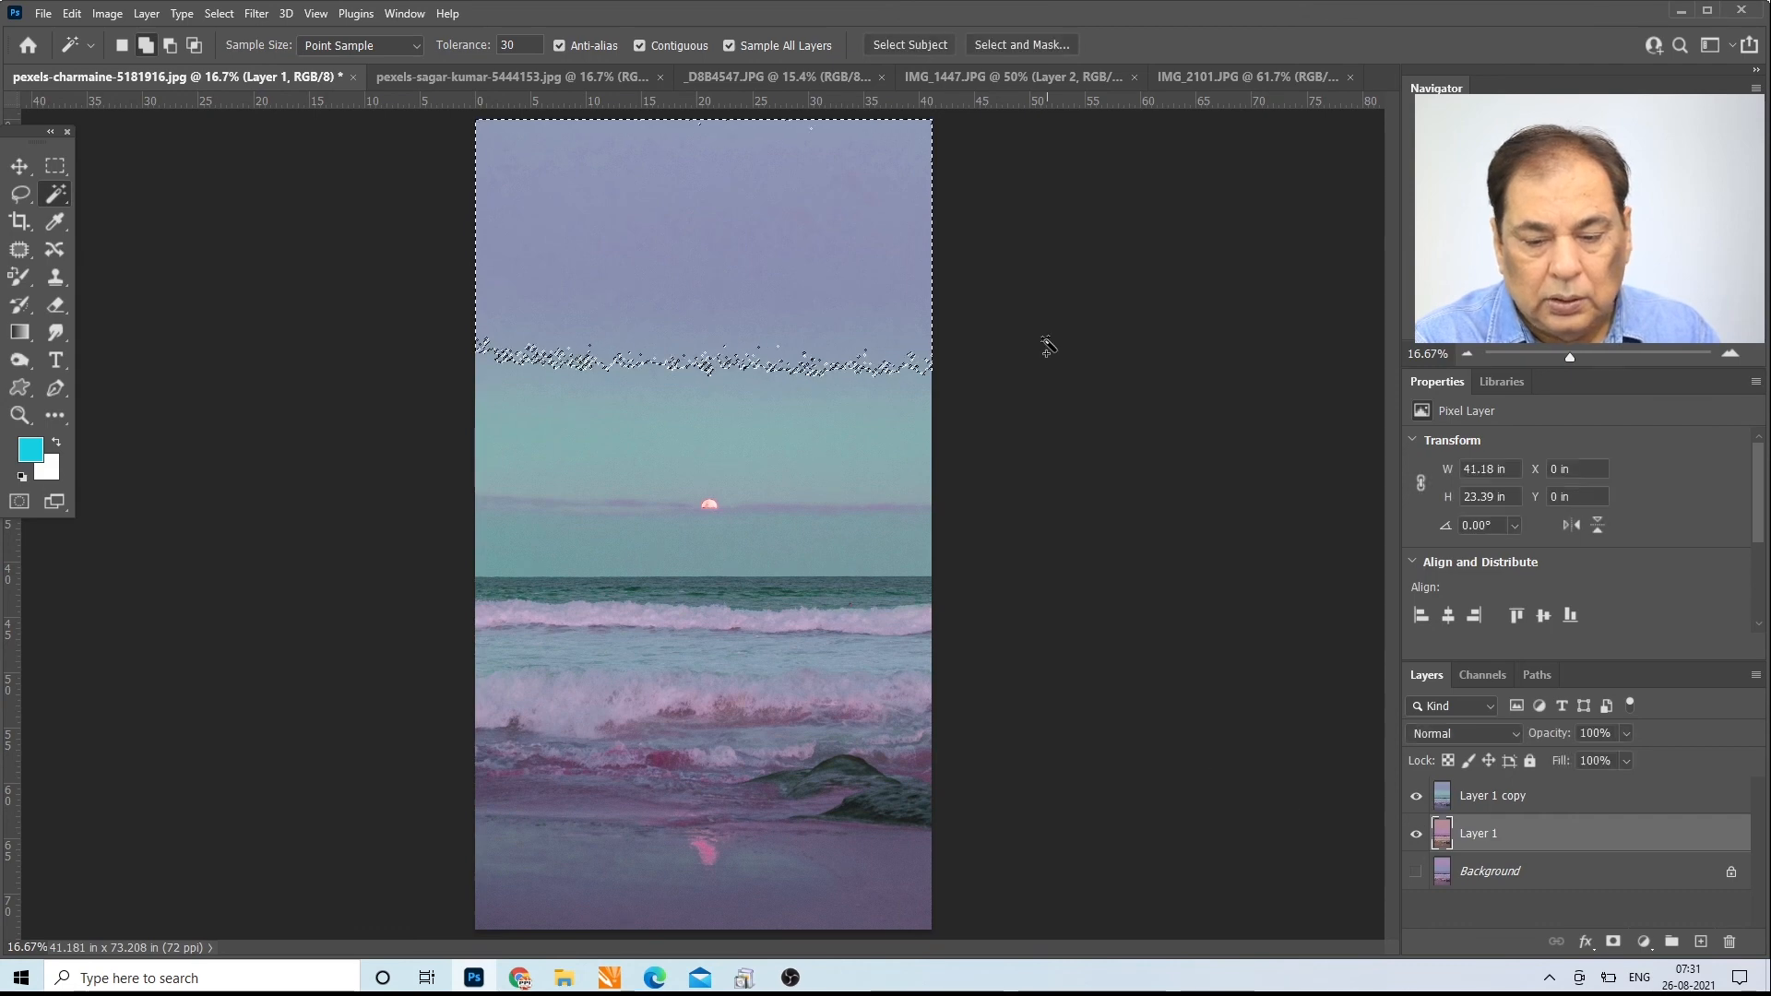
pyautogui.click(799, 237)
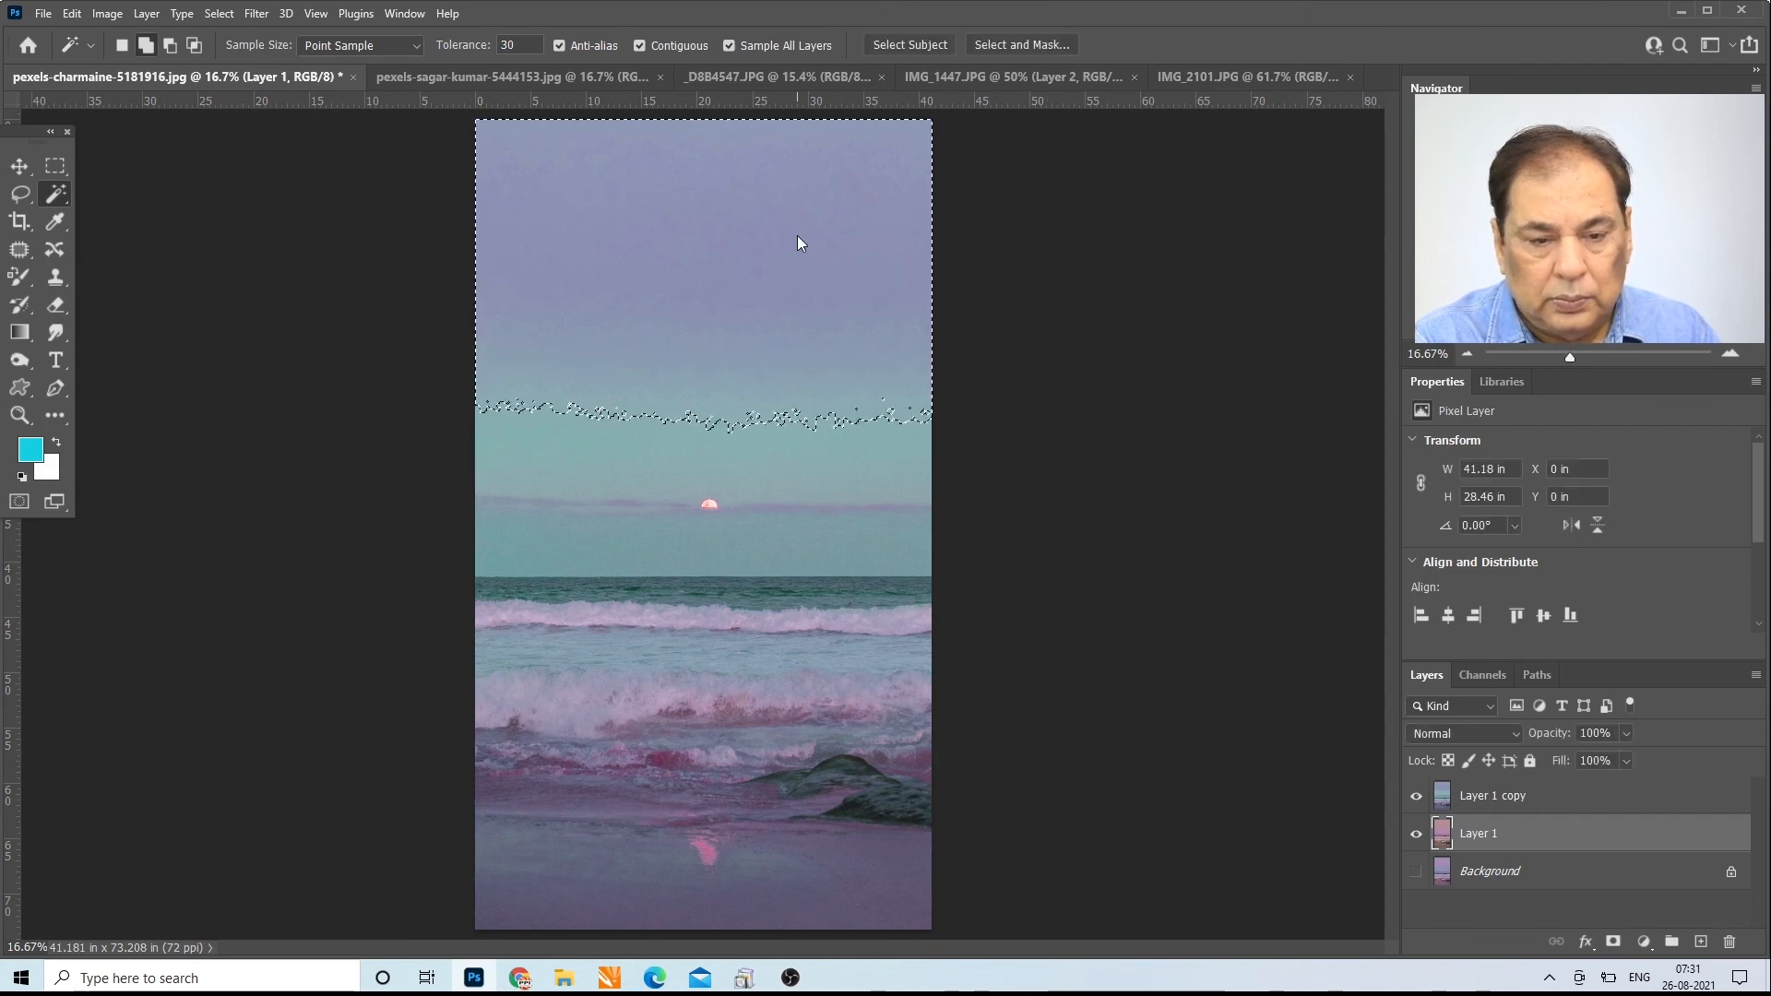
pyautogui.click(1415, 834)
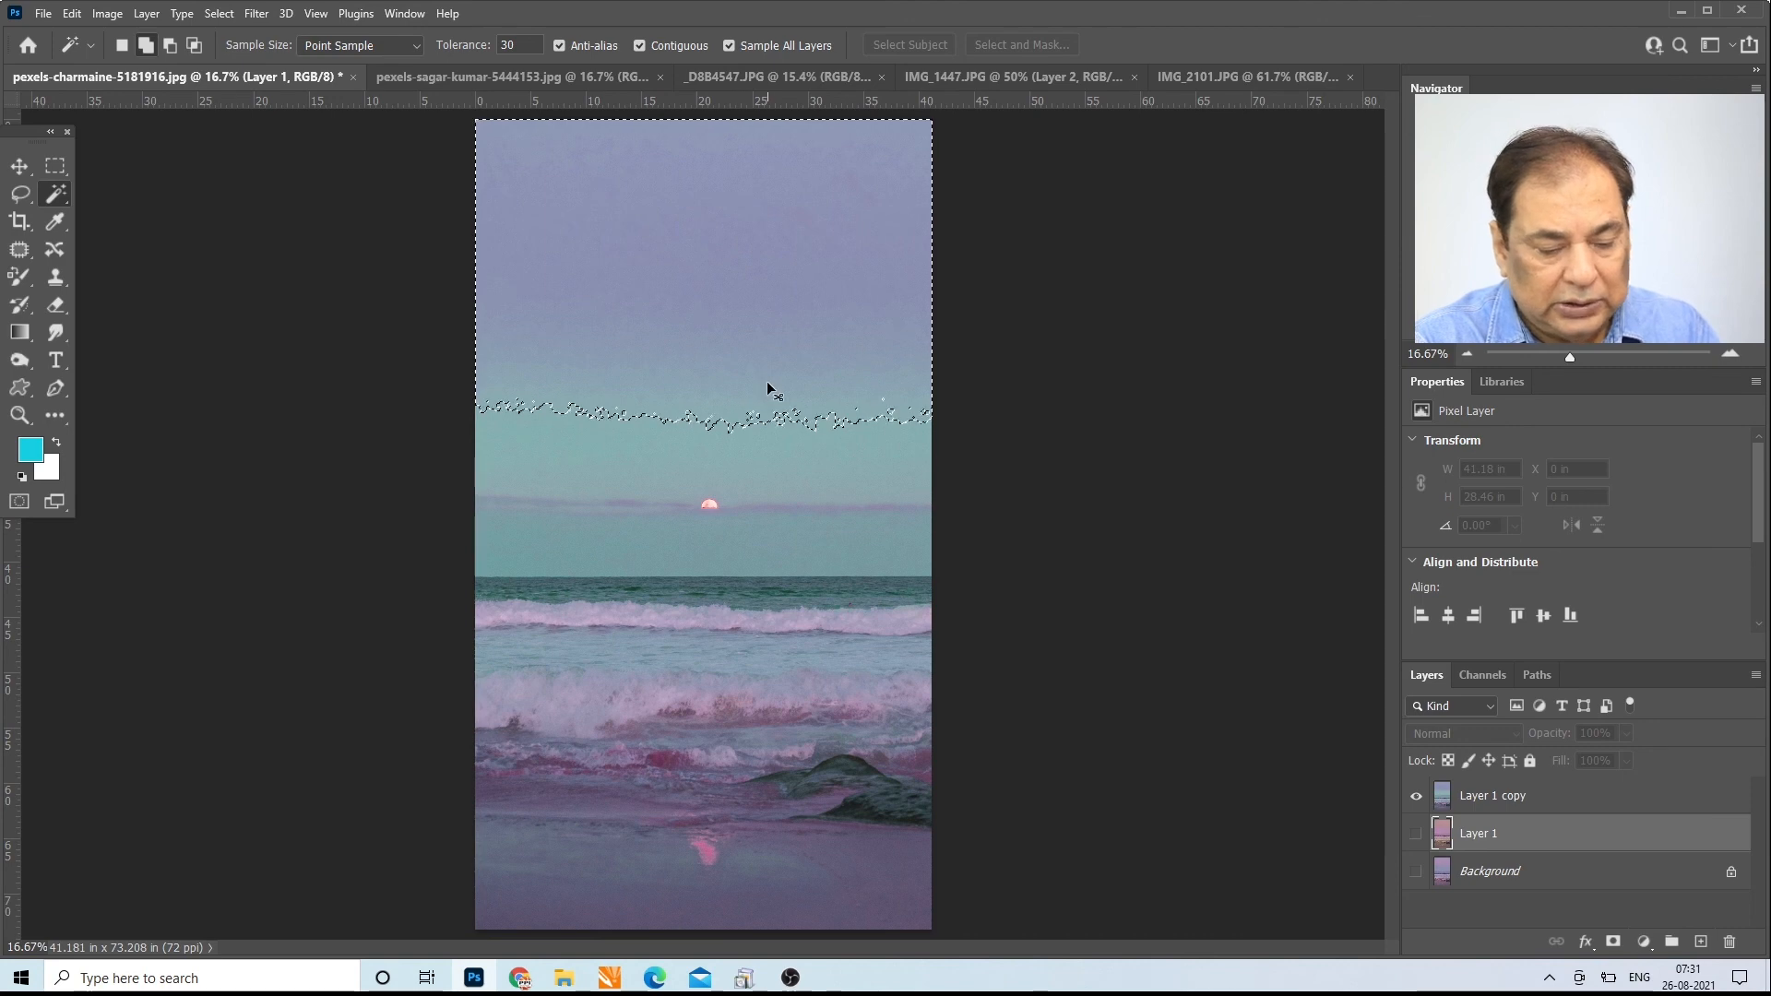
pyautogui.click(679, 150)
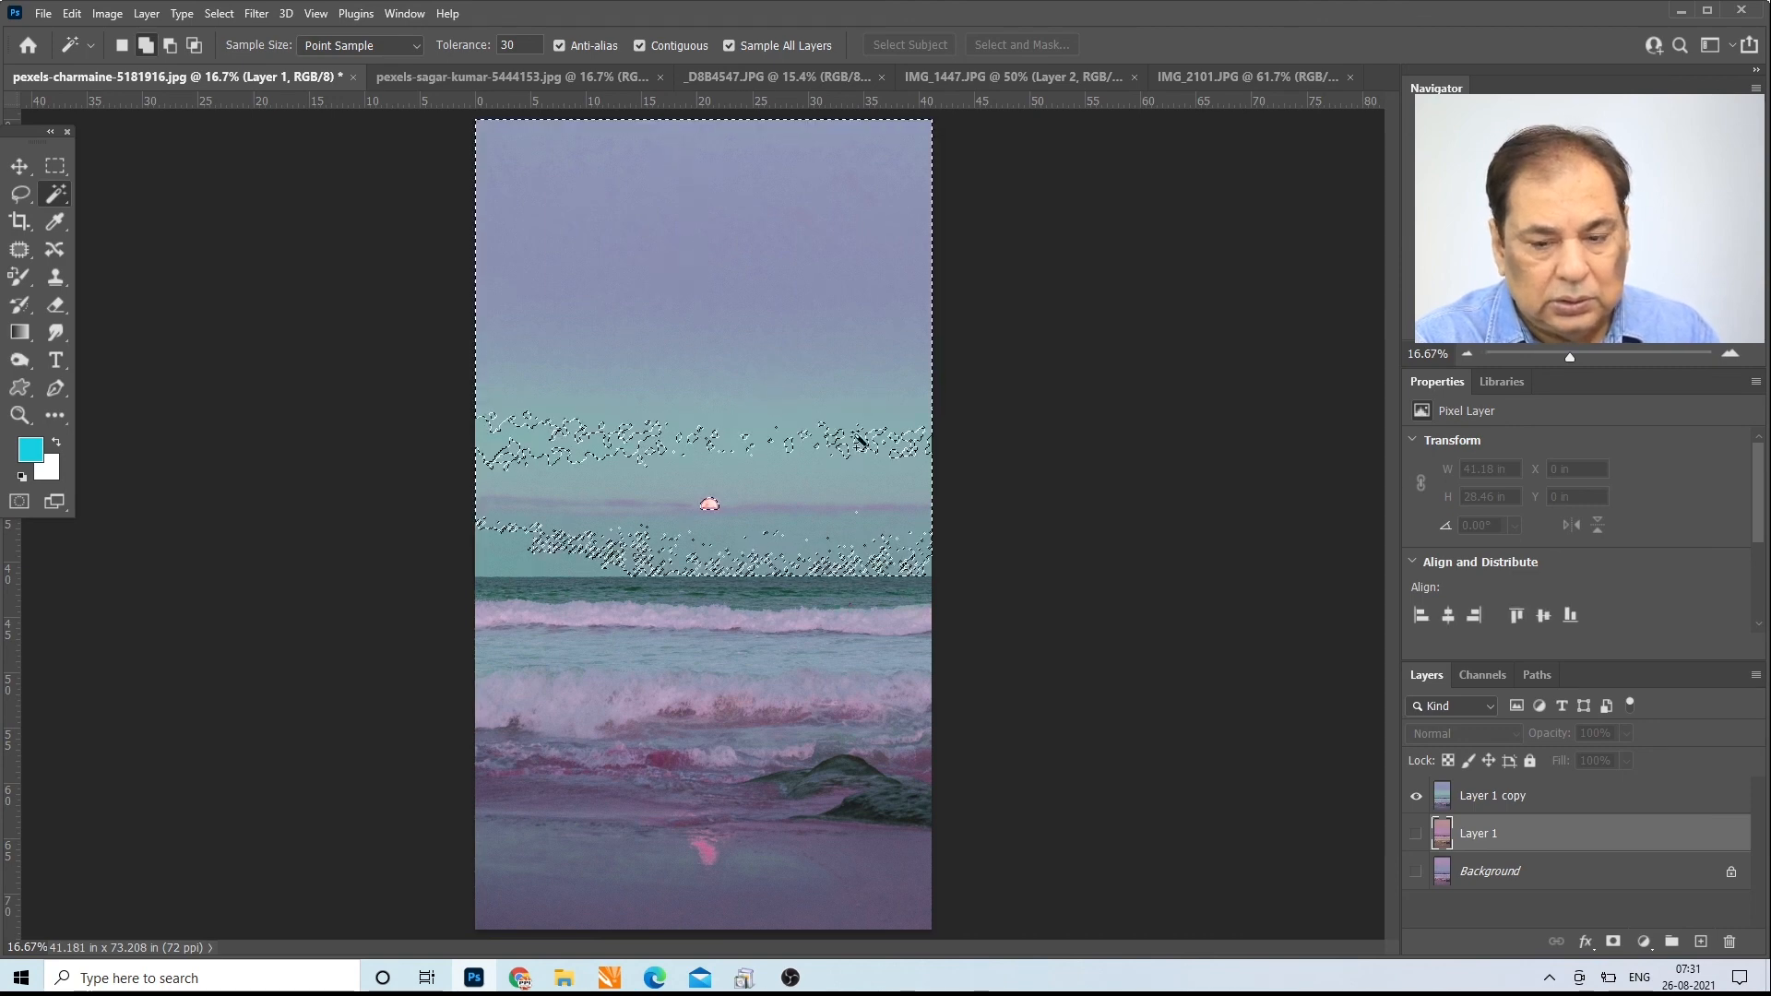
# Step: Clear the selection, show Layer 1, and select the upper sky at tolerance 30
pyautogui.hotkey('ctrl', 'd')
pyautogui.click(1417, 838)
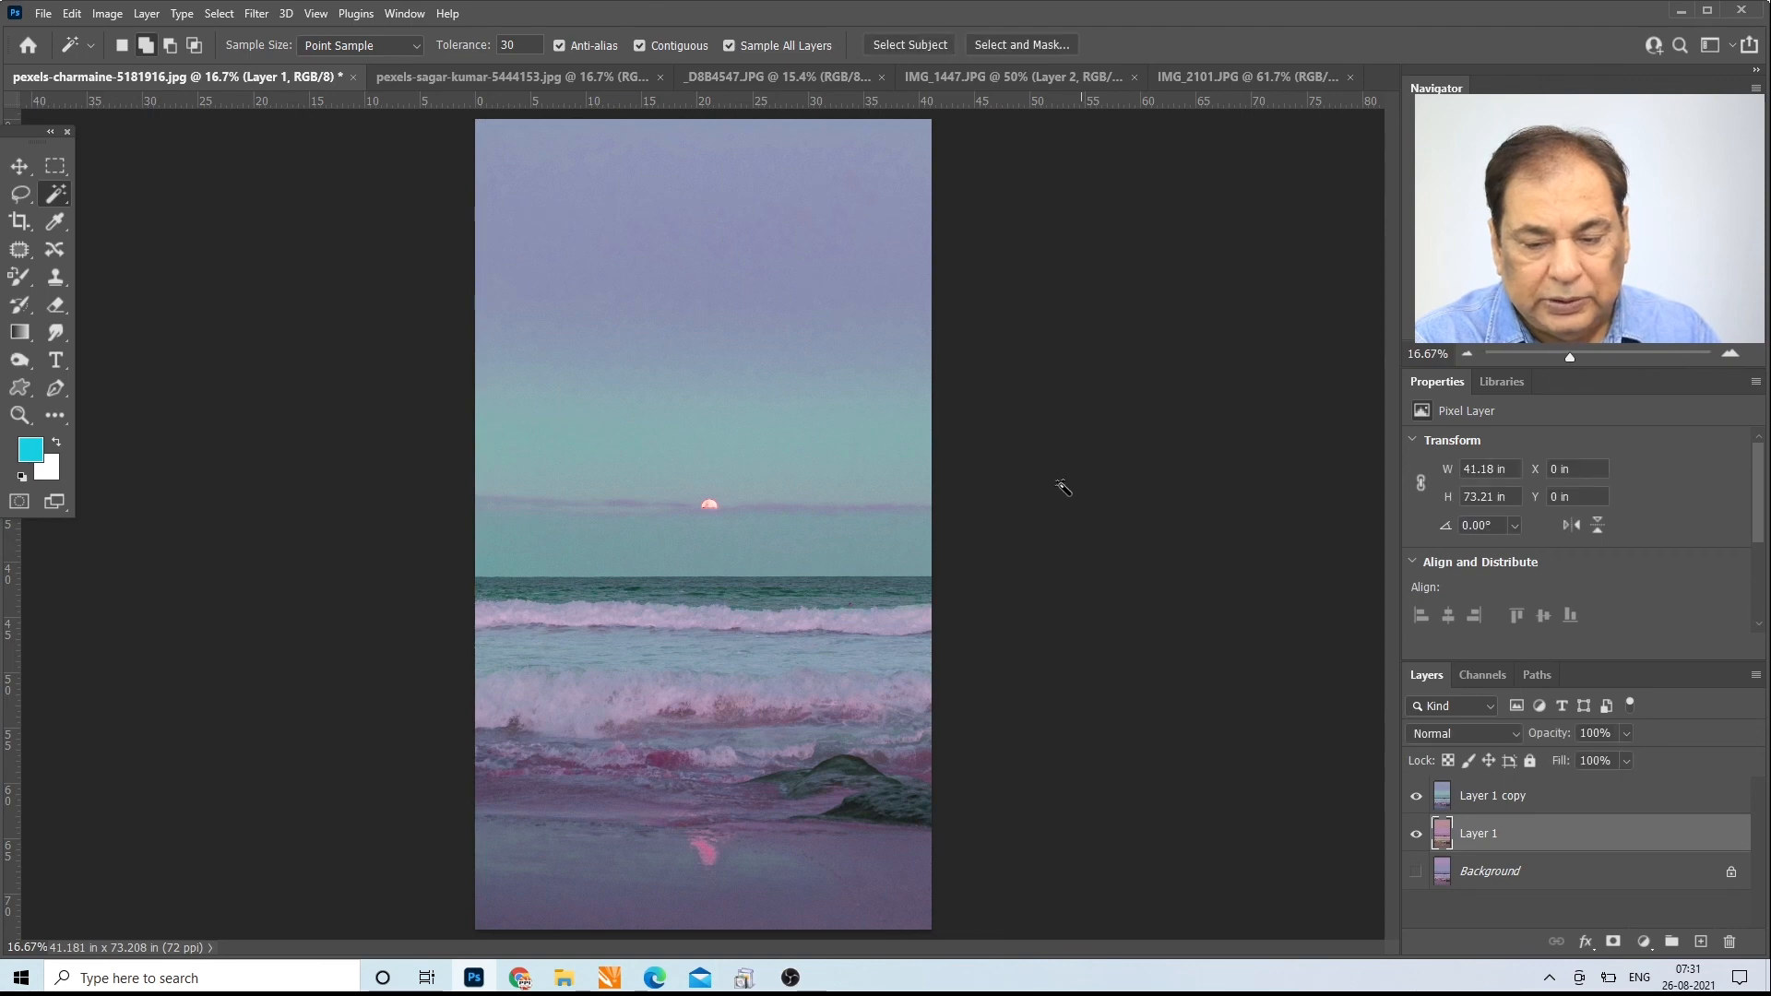
pyautogui.click(795, 317)
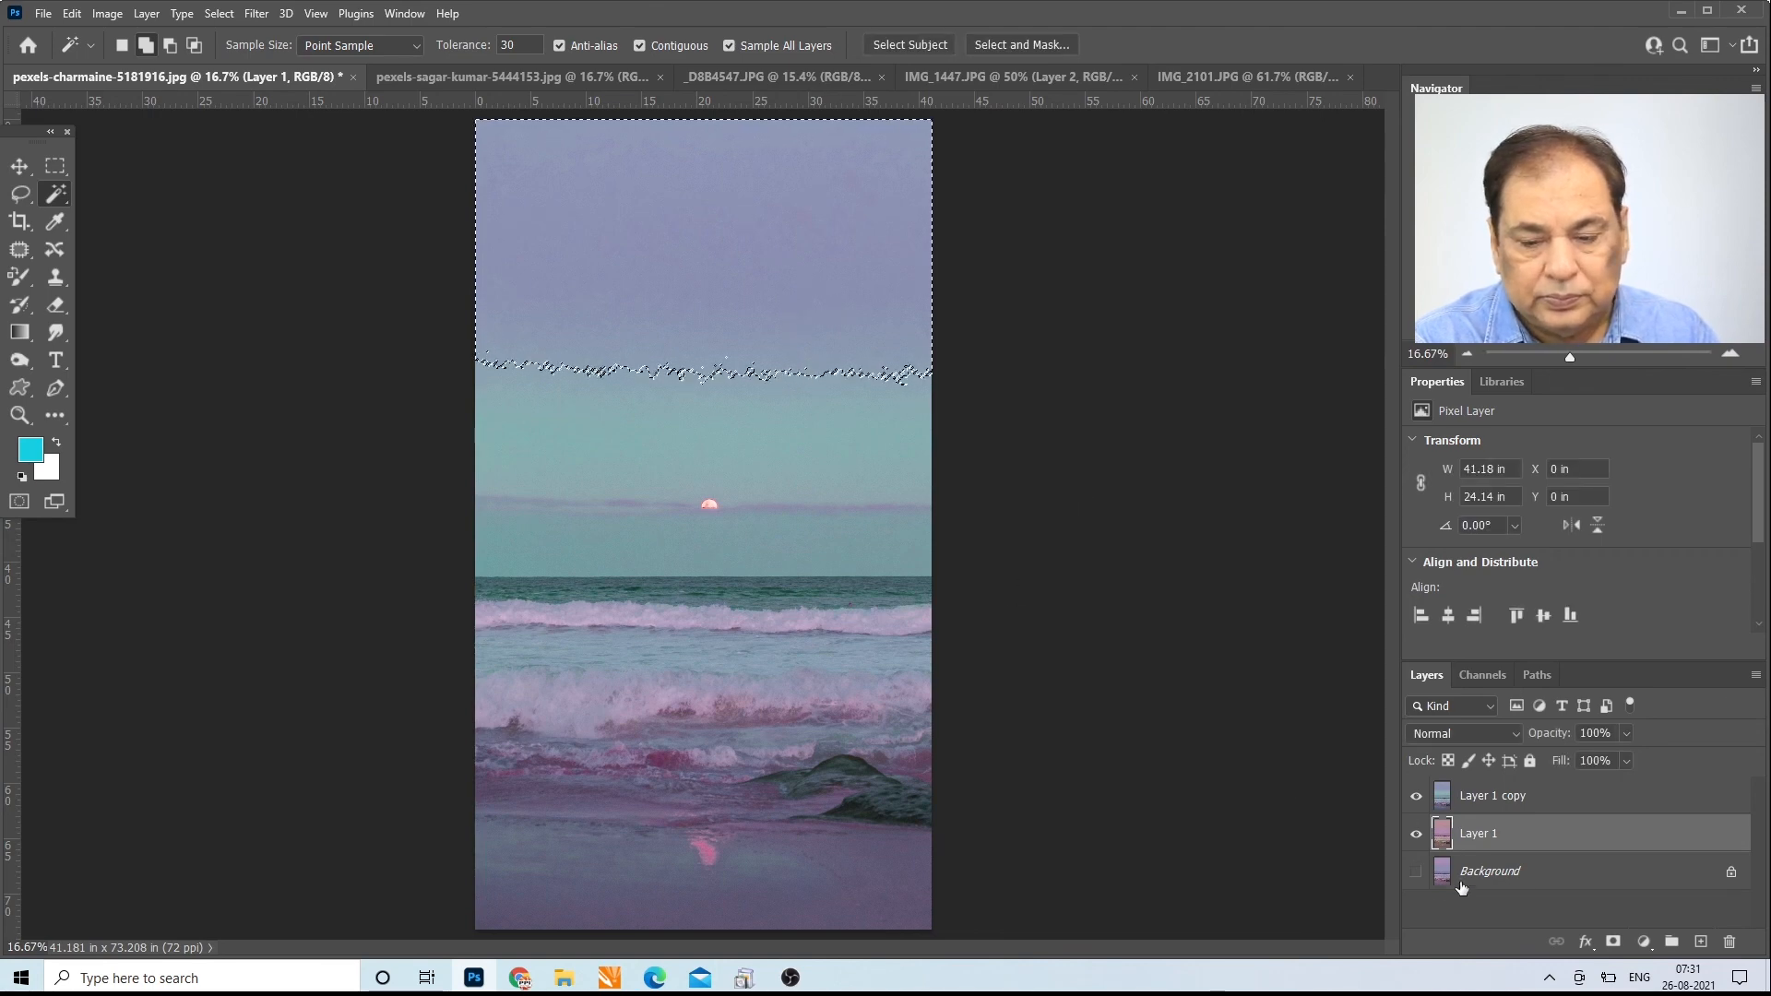
# Step: Show the Background layer, extend the sky selection at tolerance 30, and hide Layer 1
pyautogui.click(1416, 871)
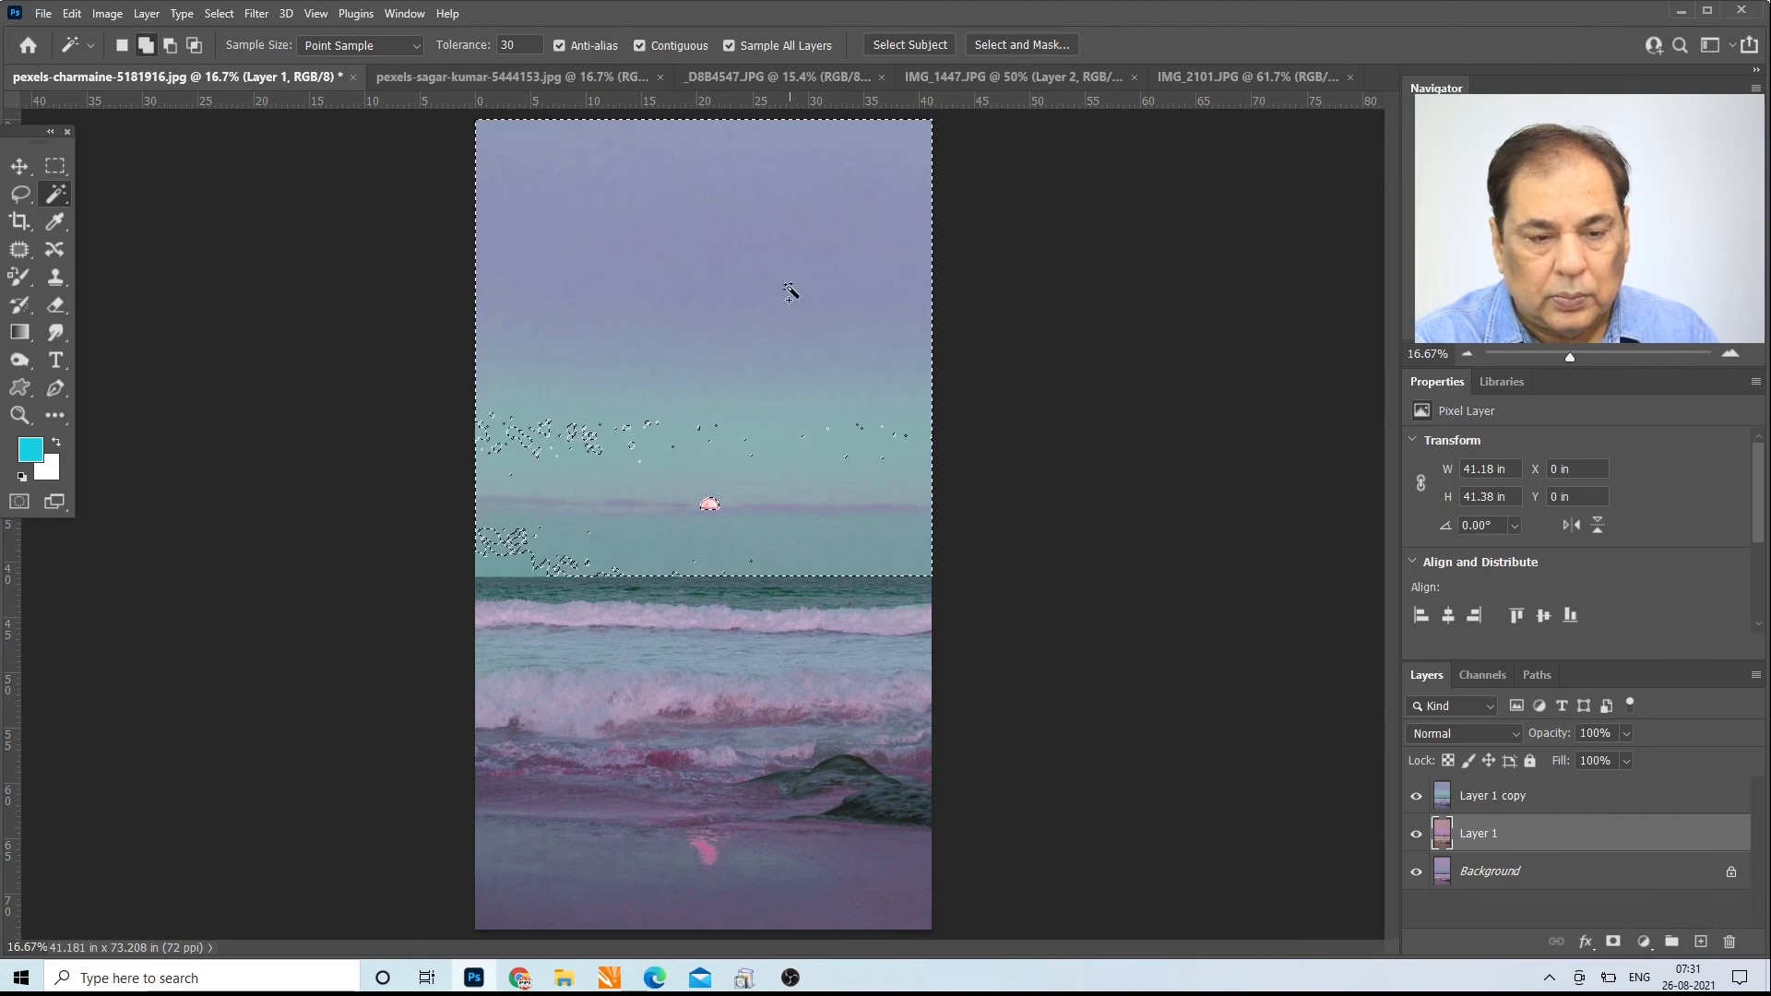
pyautogui.click(1416, 835)
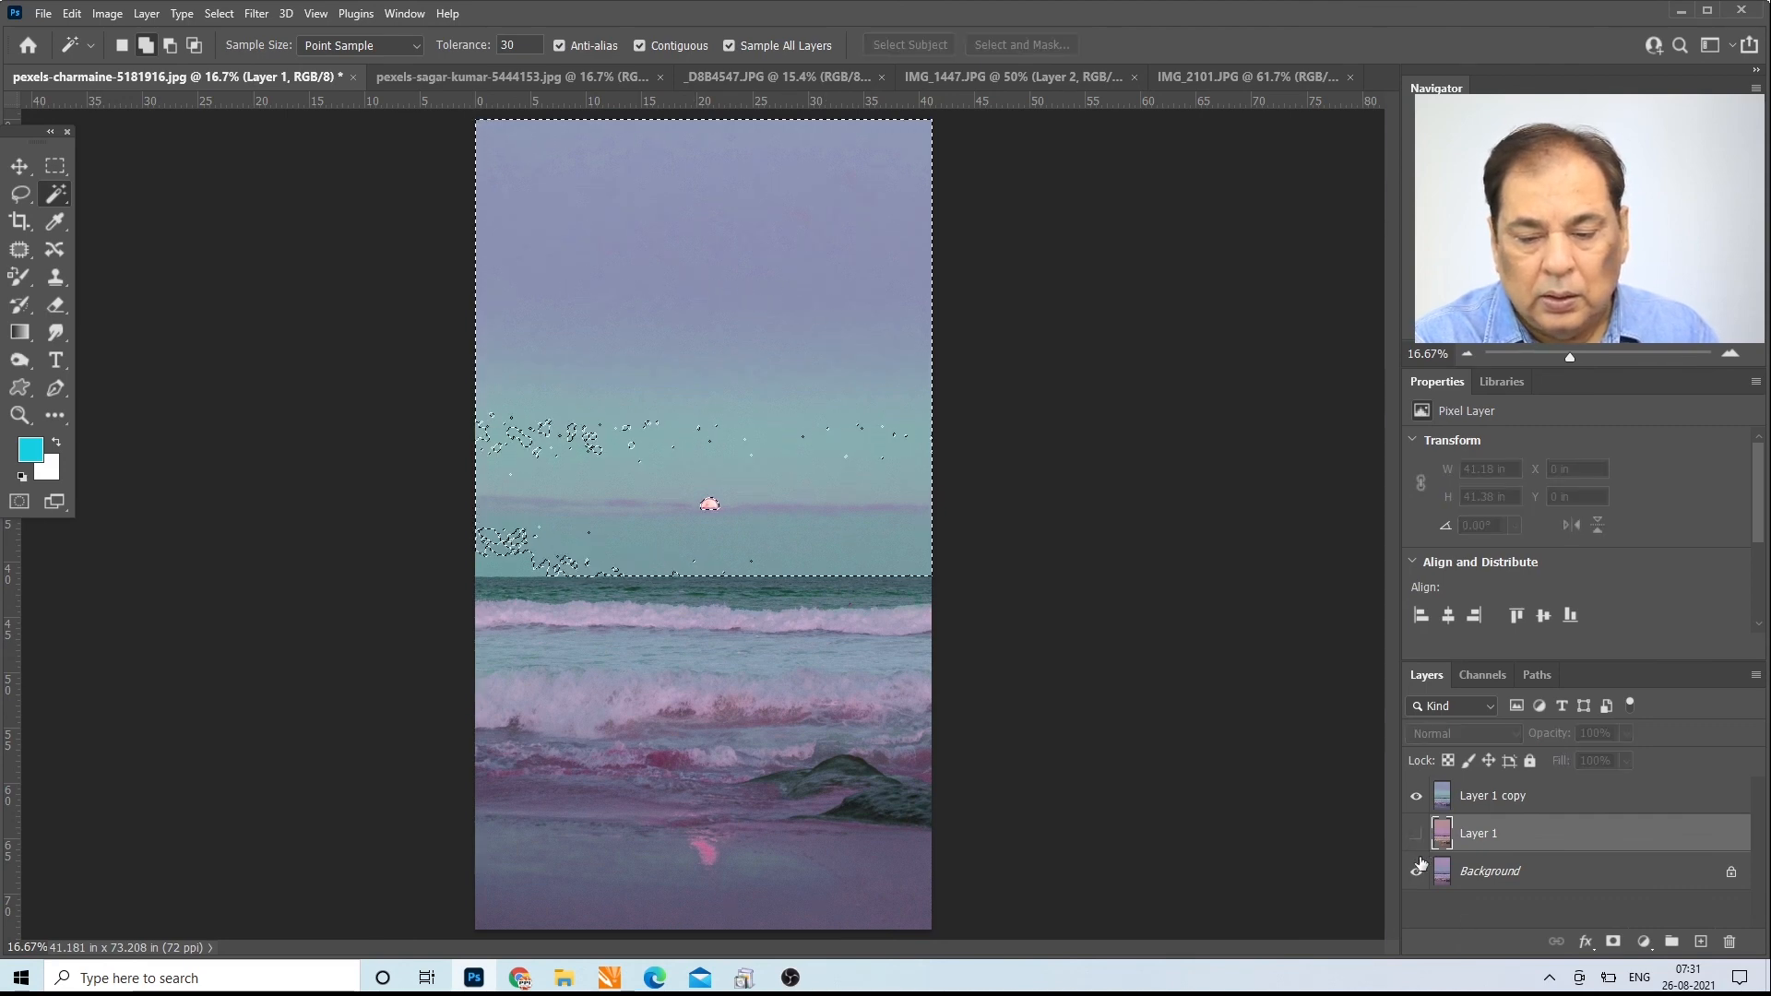